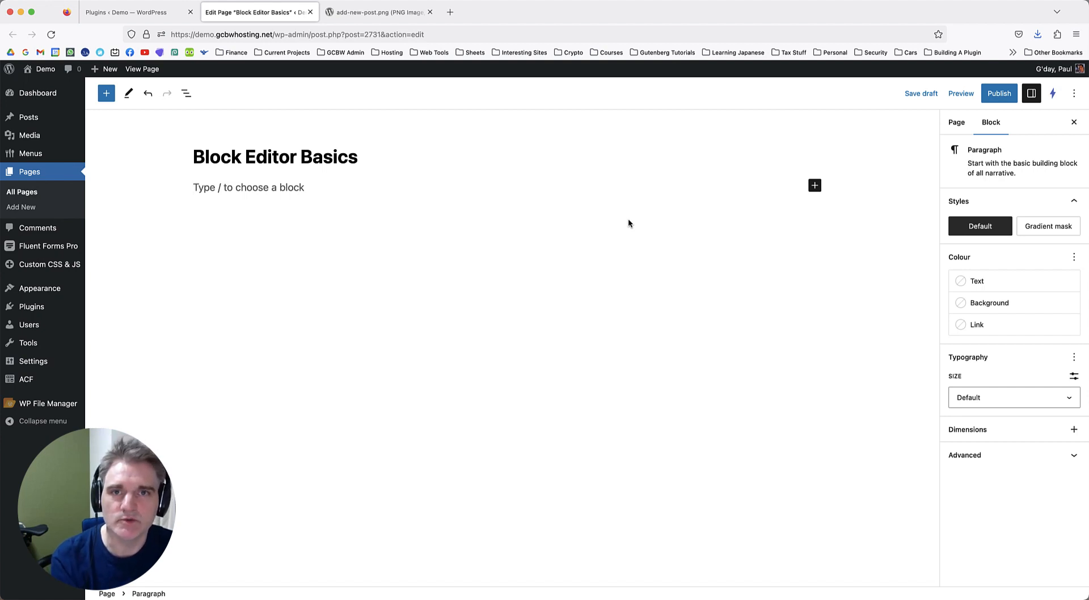
View the classic Add New Post editor screenshot, return to the page being edited, and highlight its title.
left_click(399, 12)
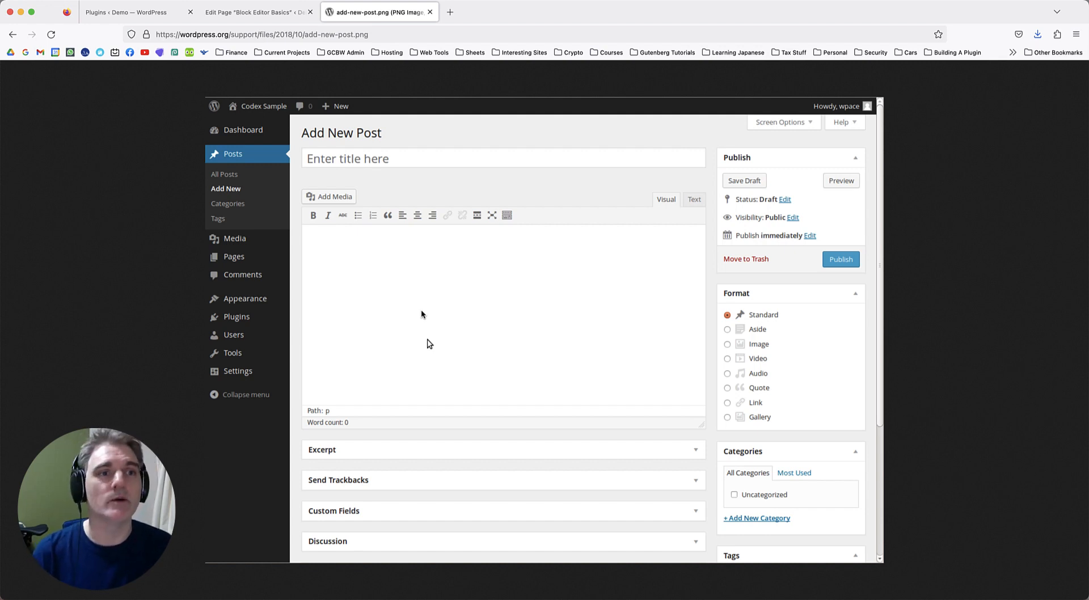
left_click(256, 14)
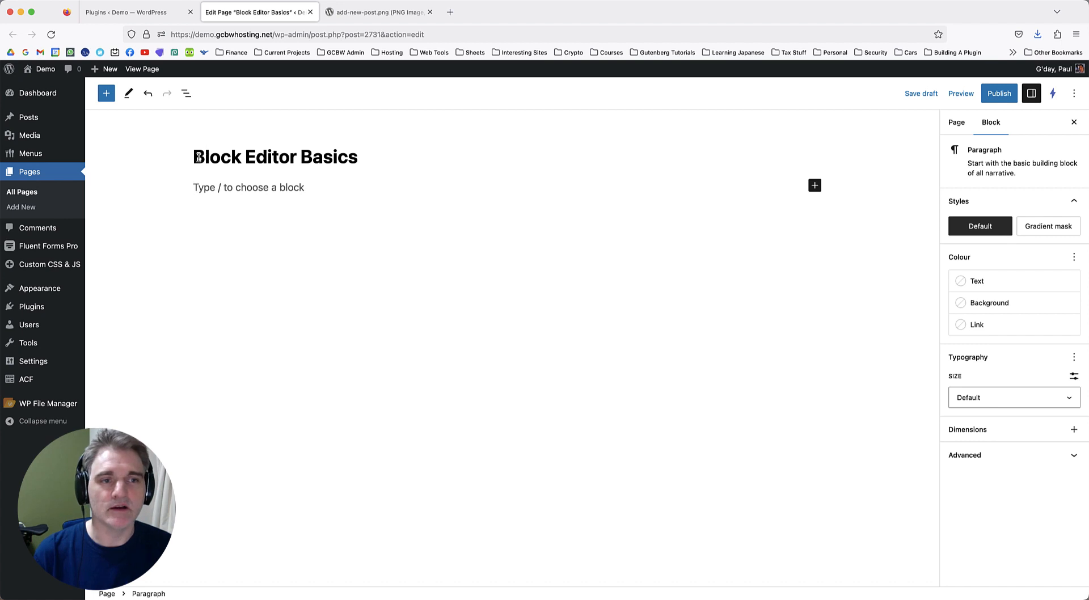
left_click_drag(197, 158, 371, 158)
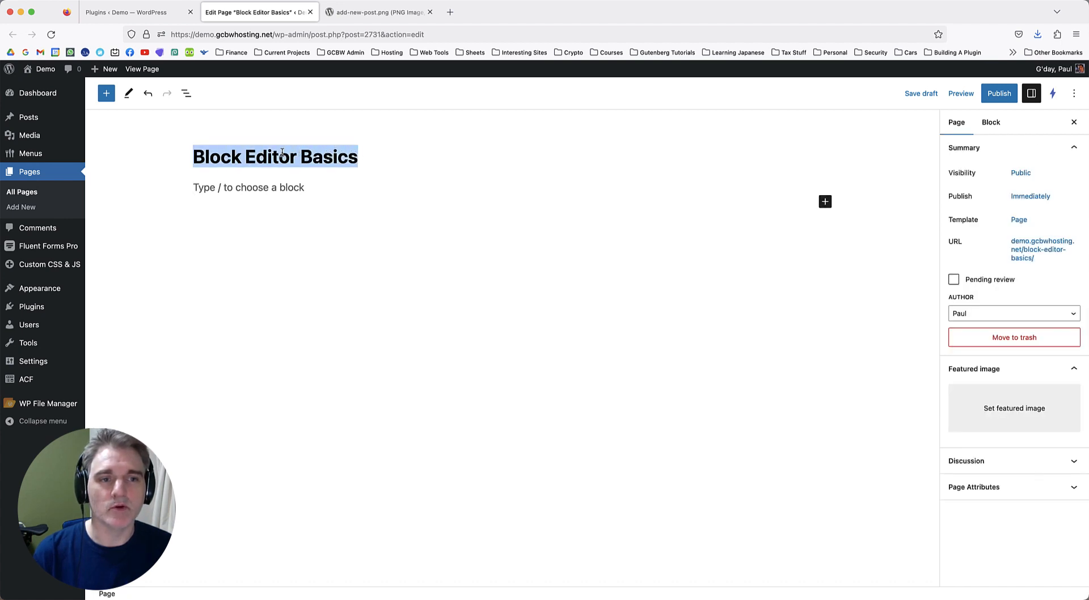
left_click(337, 159)
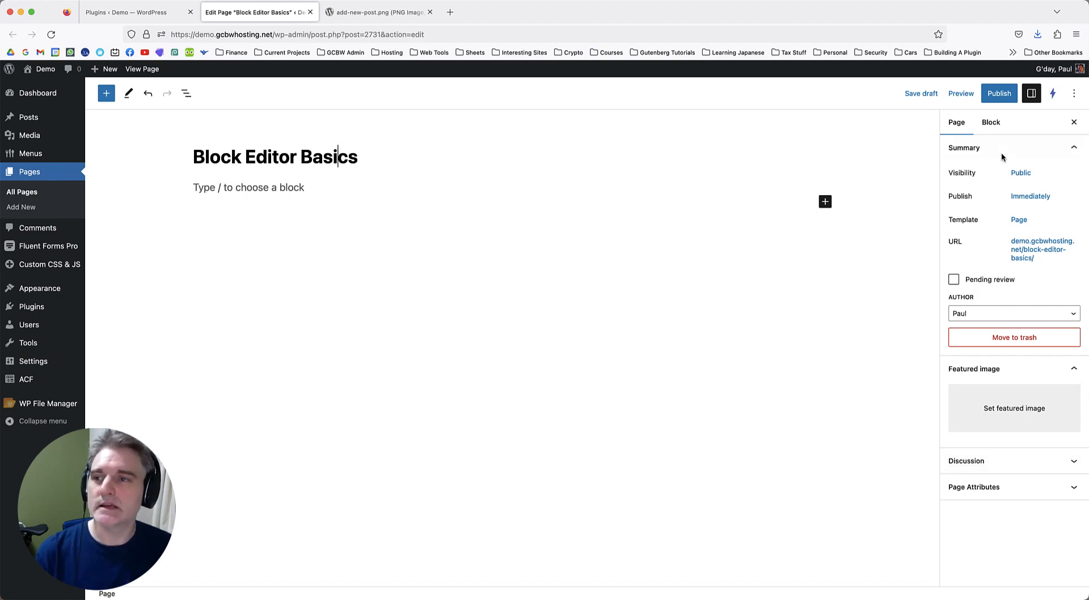
Switch the editor to fullscreen mode and place the cursor in the empty paragraph.
left_click(1071, 94)
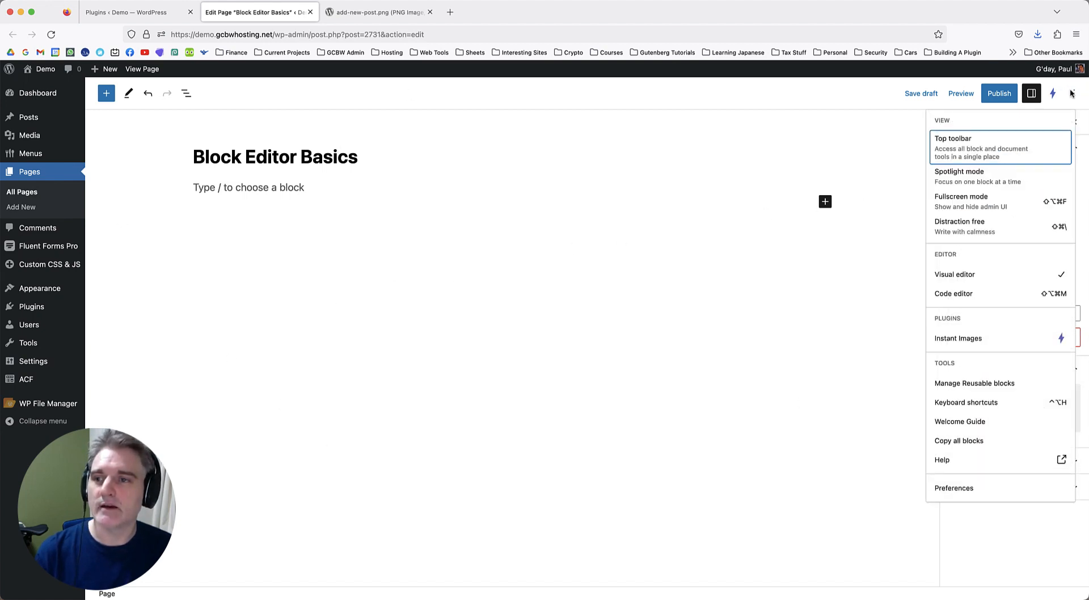
left_click(979, 205)
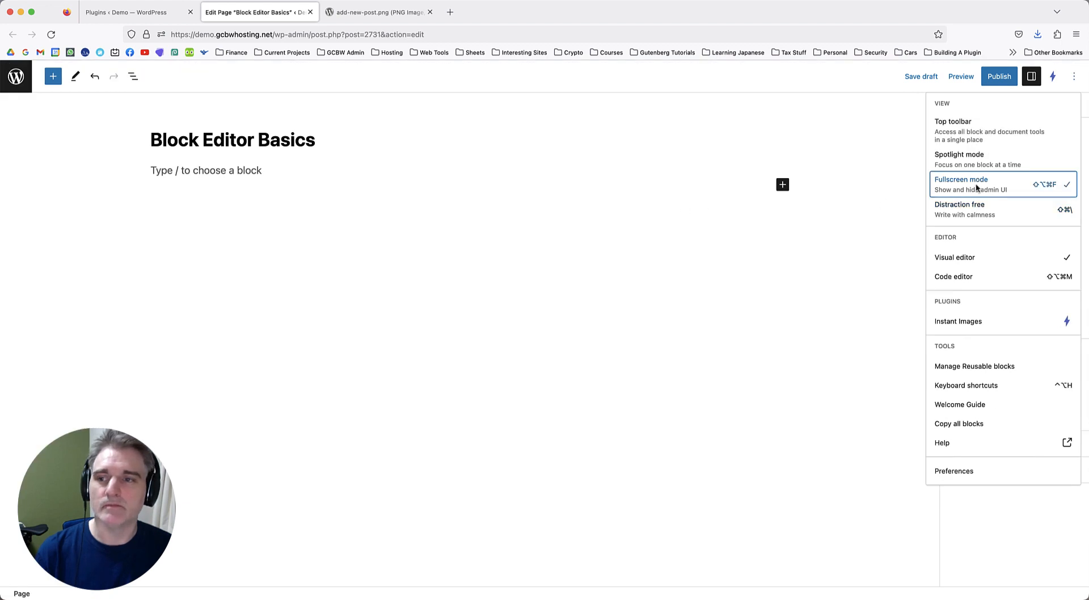
left_click(697, 243)
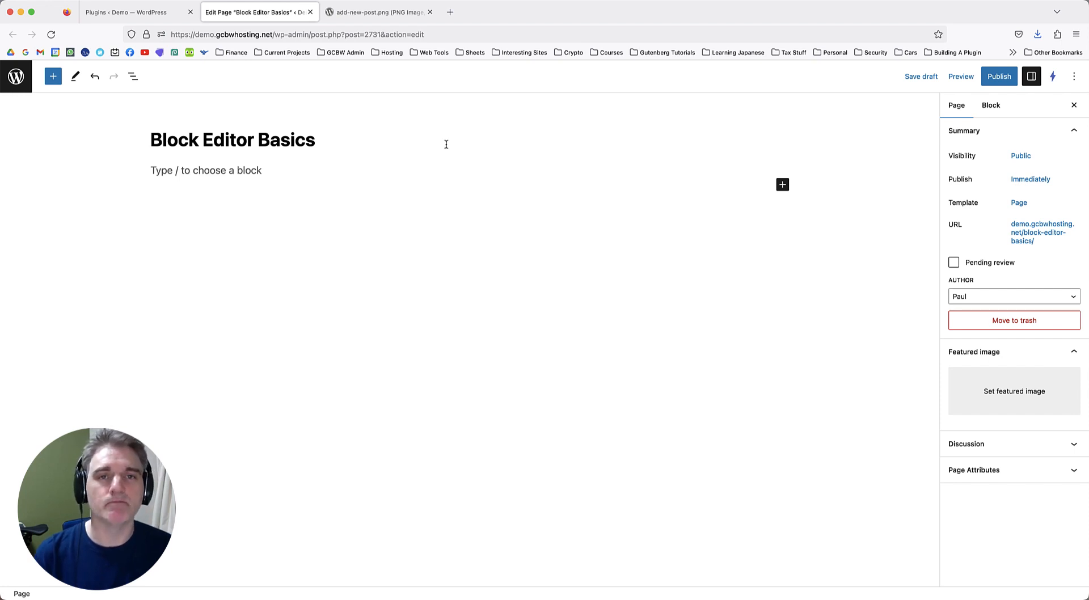
left_click(243, 171)
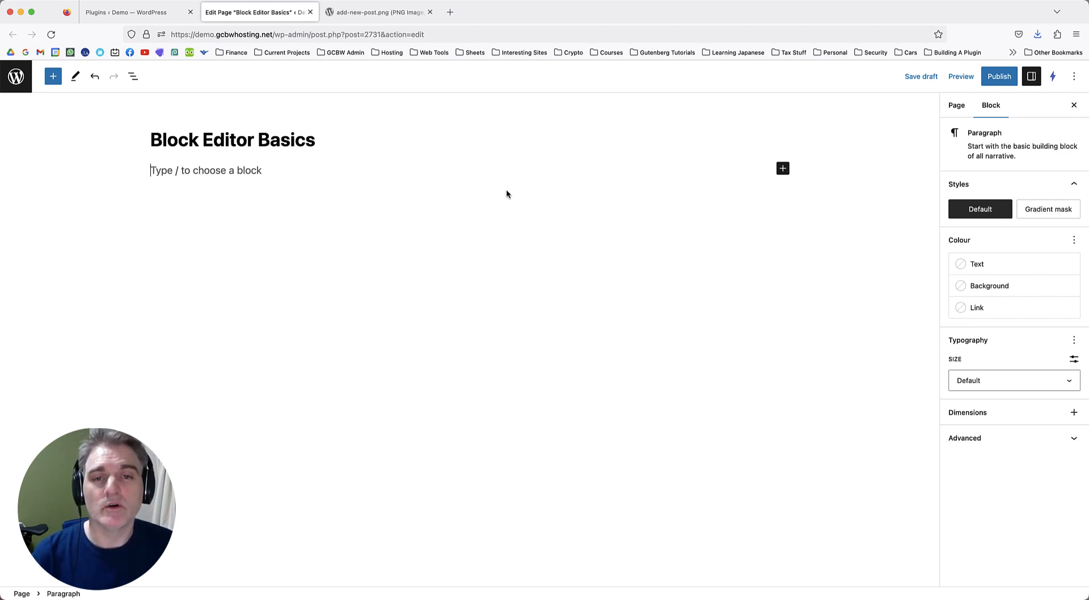
Toggle fullscreen mode off, on and off again, leaving the admin menu shown beside the editor.
left_click(1074, 76)
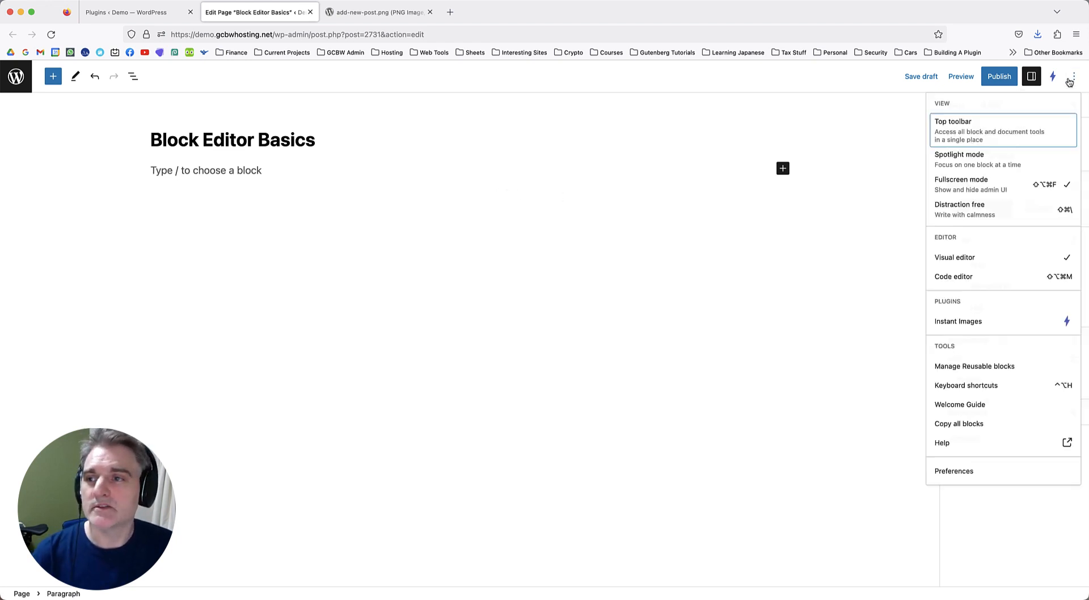
left_click(970, 192)
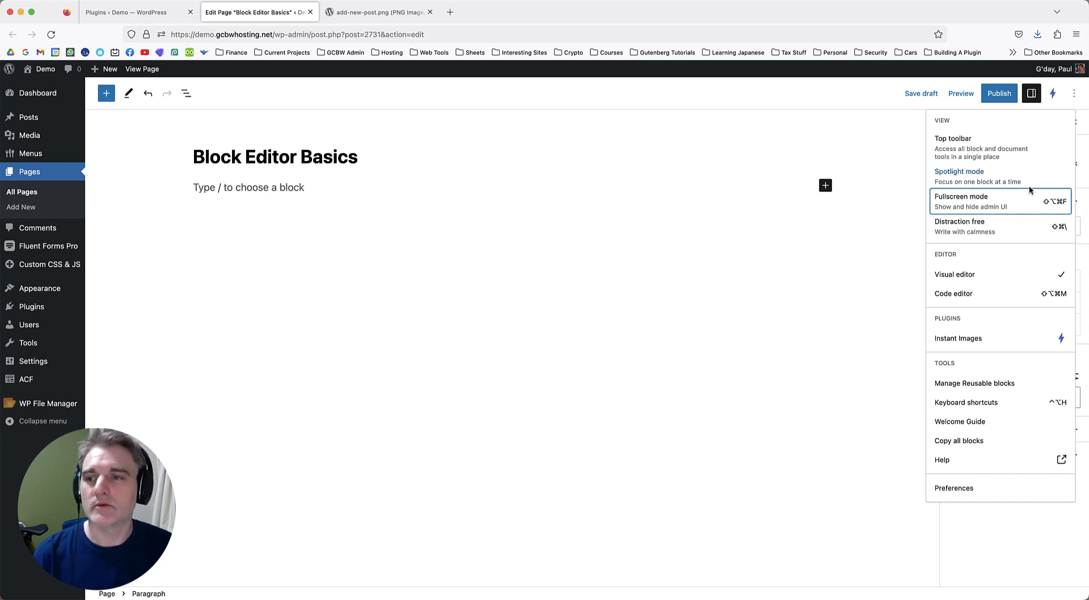
left_click(1076, 96)
left_click(1078, 97)
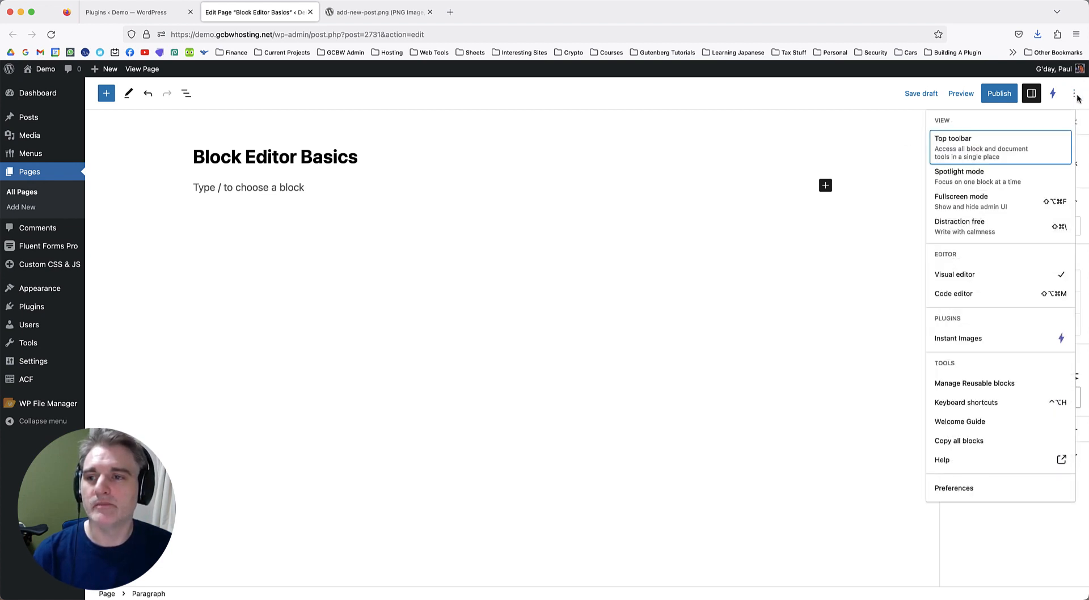
left_click(989, 206)
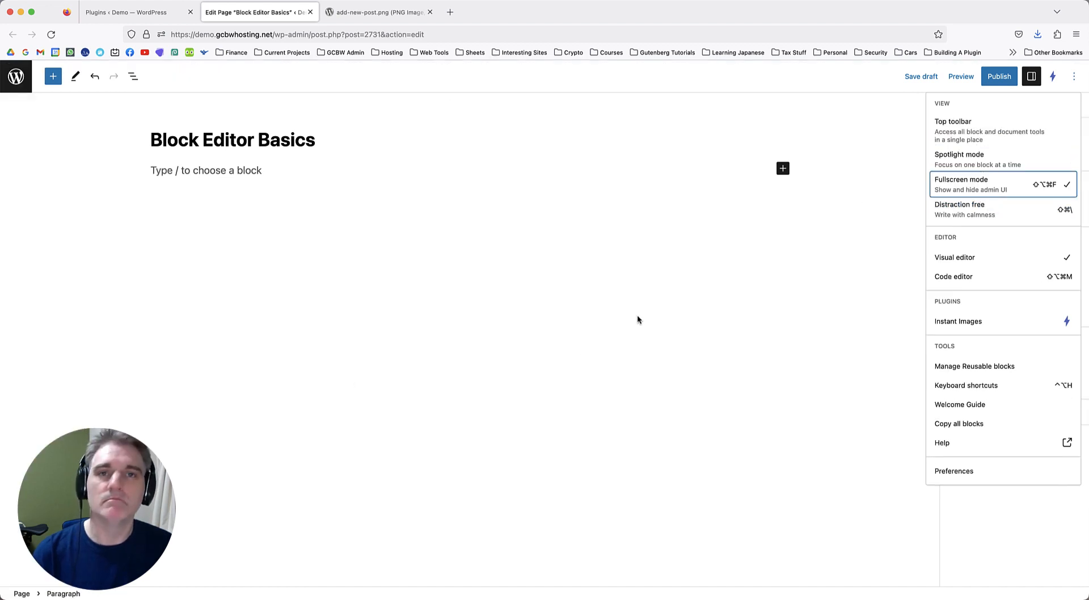
left_click(954, 193)
left_click(798, 283)
Open the editor preferences and look over the General, Blocks and Panels settings.
left_click(1074, 93)
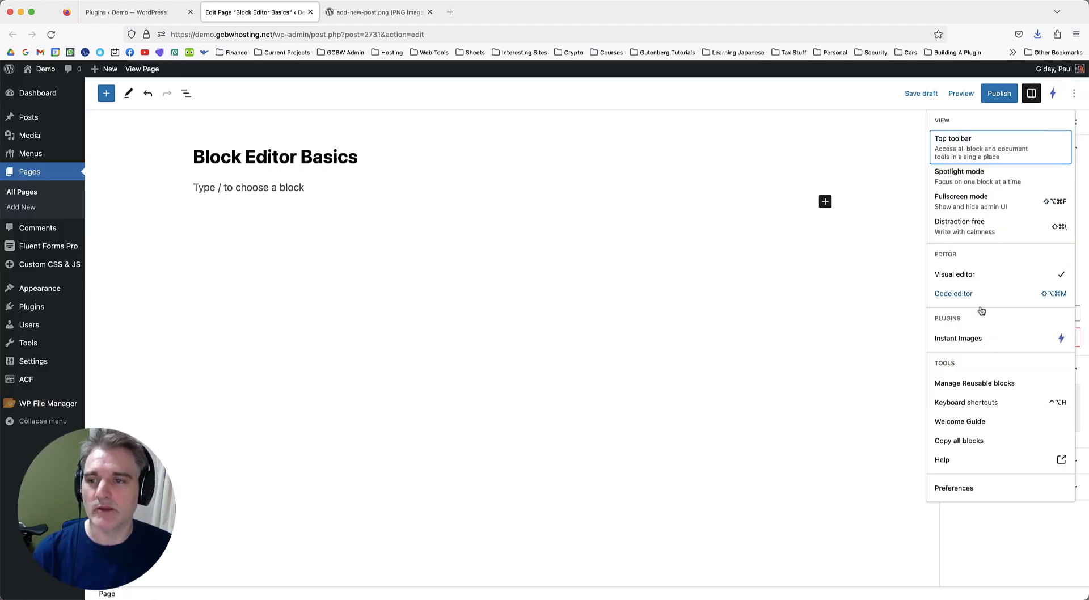
left_click(954, 488)
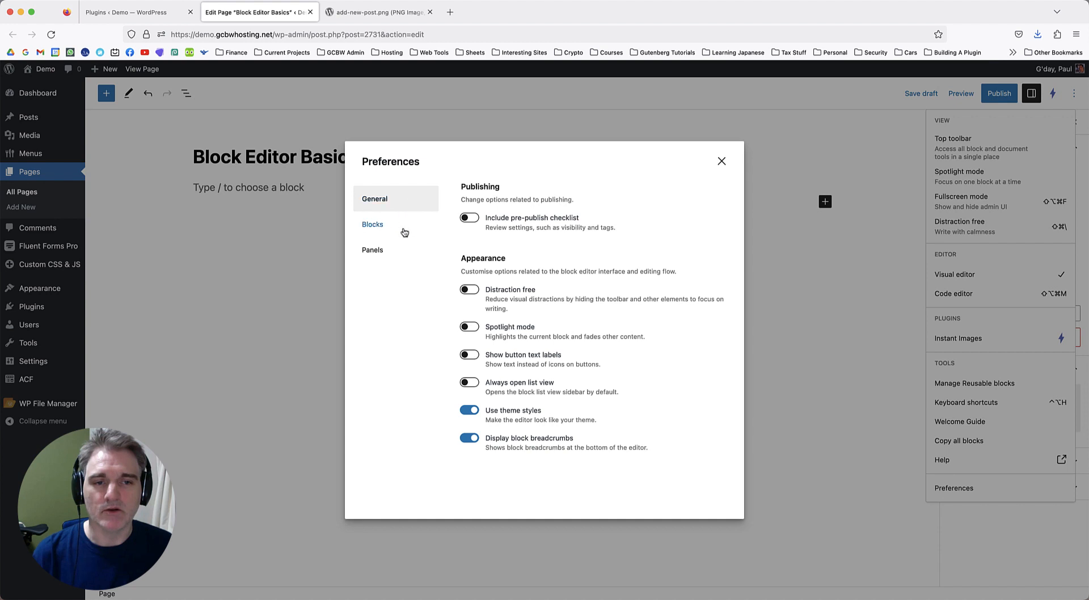
left_click(378, 224)
left_click(395, 253)
left_click(390, 229)
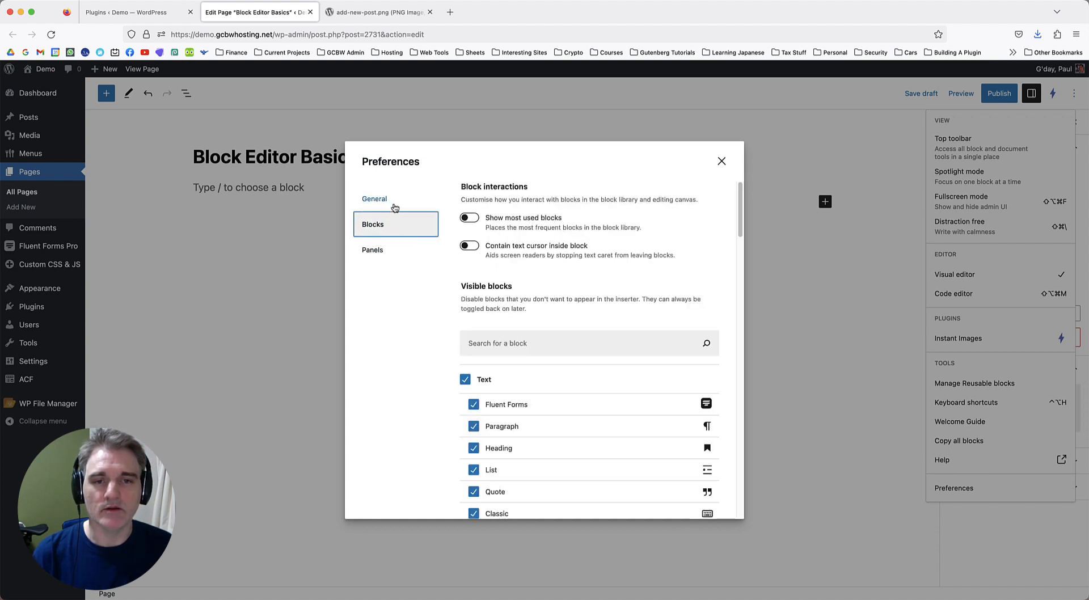
left_click(395, 203)
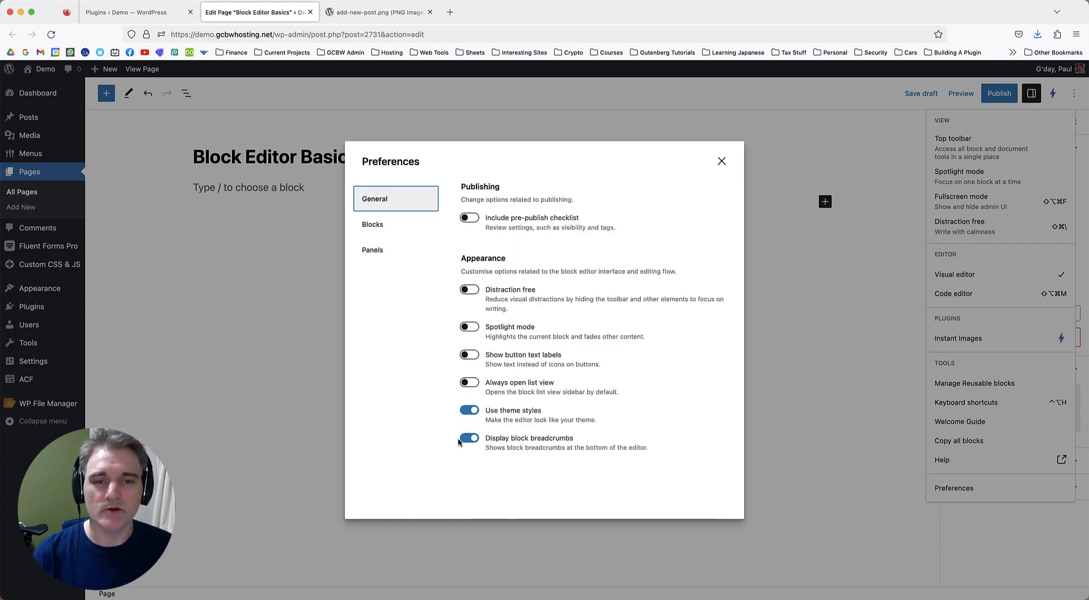
left_click(391, 224)
left_click(389, 250)
left_click(396, 200)
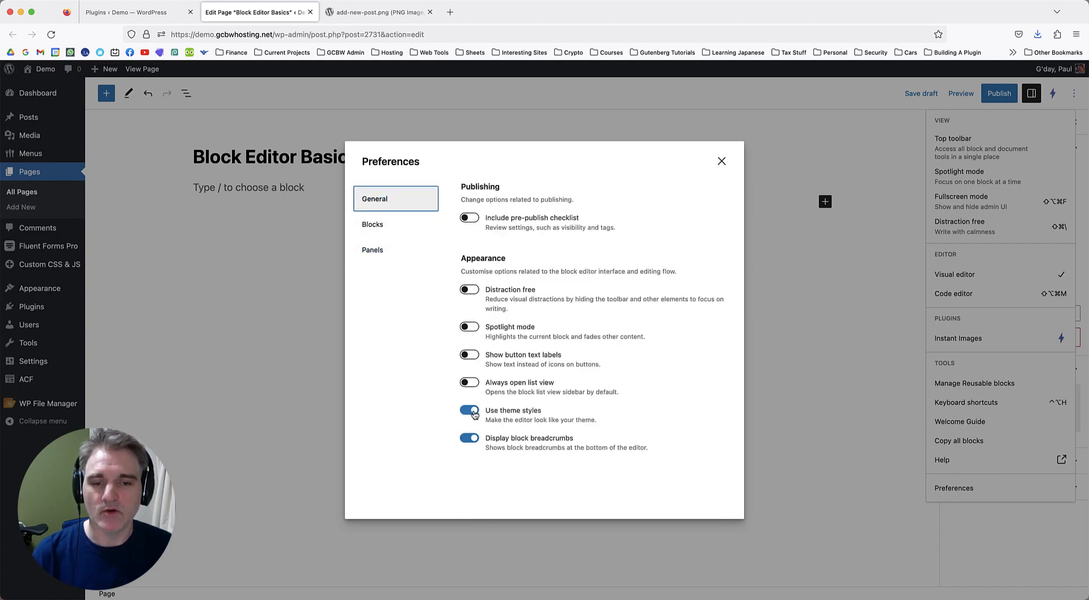
Examine the Blocks preferences and browse the list of blocks that can be hidden from the inserter.
left_click(375, 235)
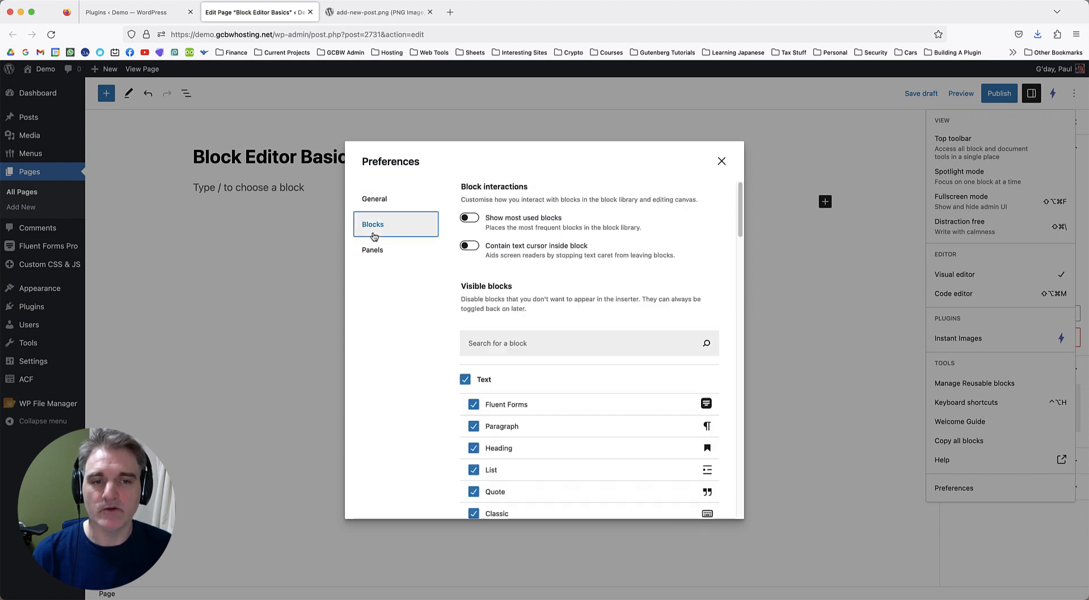
scroll(594, 321, "down", 5)
scroll(624, 284, "up", 2)
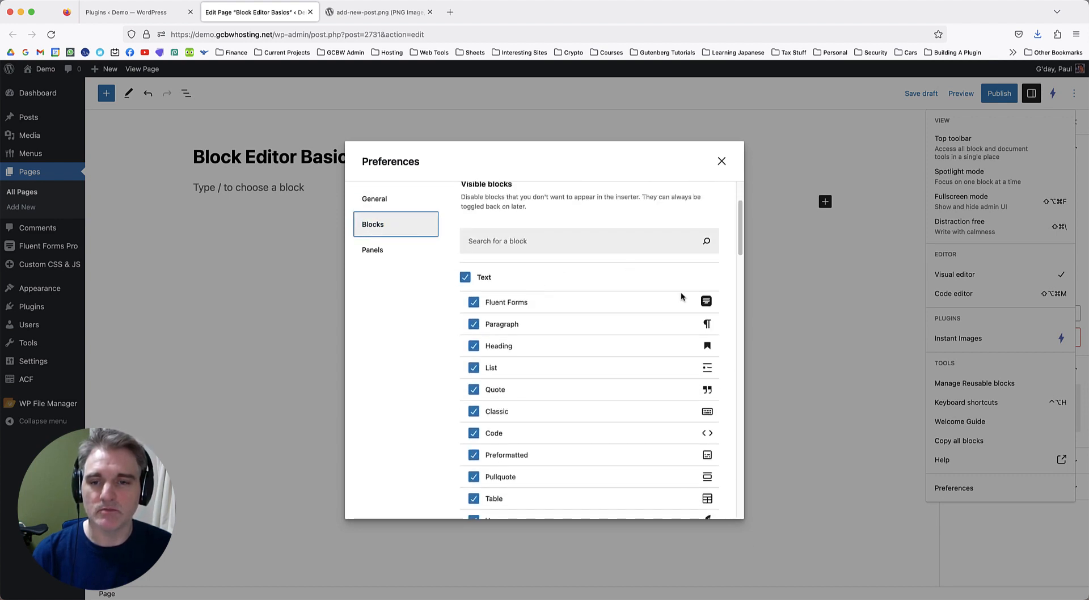
scroll(585, 283, "down", 5)
scroll(583, 282, "up", 6)
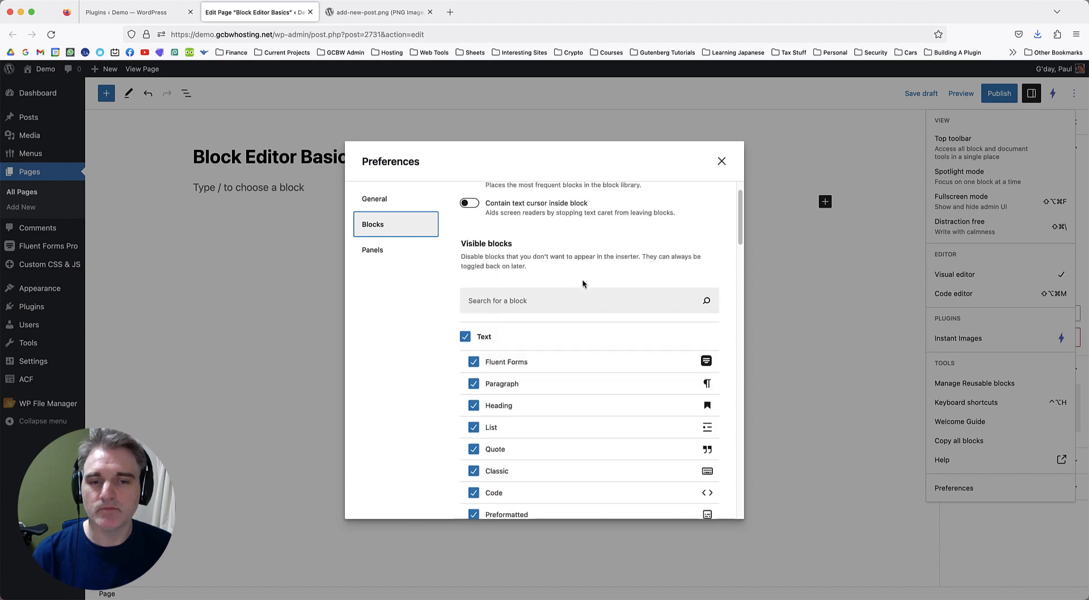
scroll(582, 283, "up", 2)
Turn the Discussion panel off and back on twice in the document settings preferences.
left_click(396, 256)
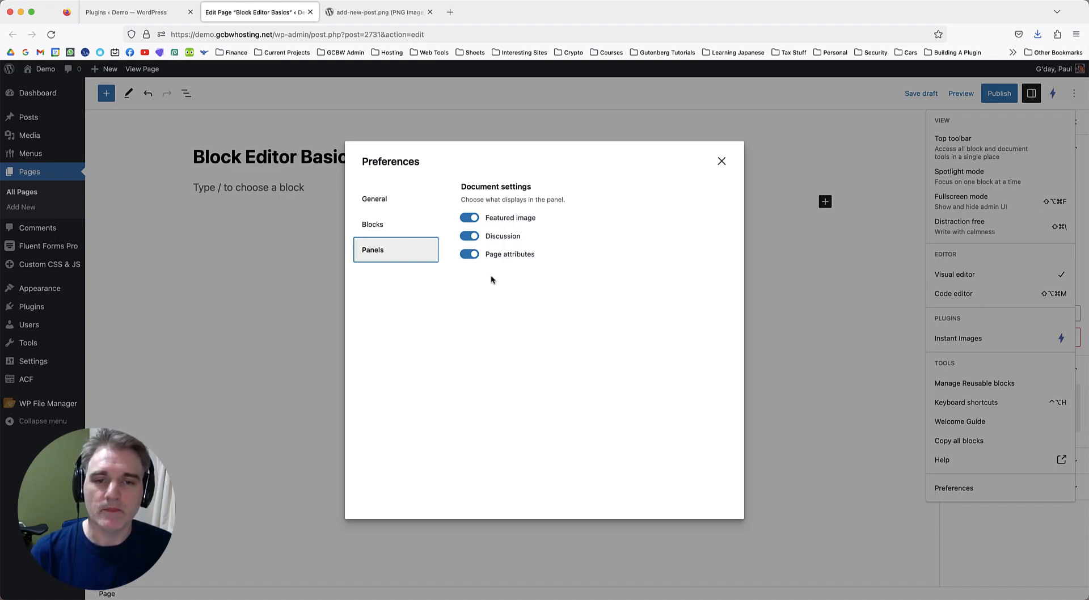
left_click(471, 236)
left_click(470, 237)
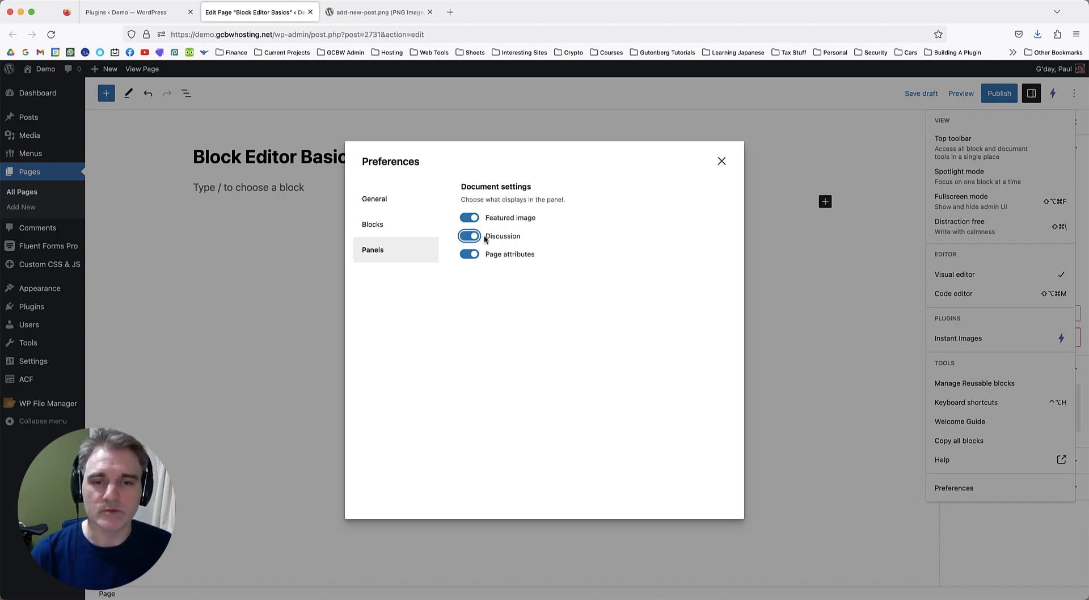
left_click(468, 238)
left_click(470, 238)
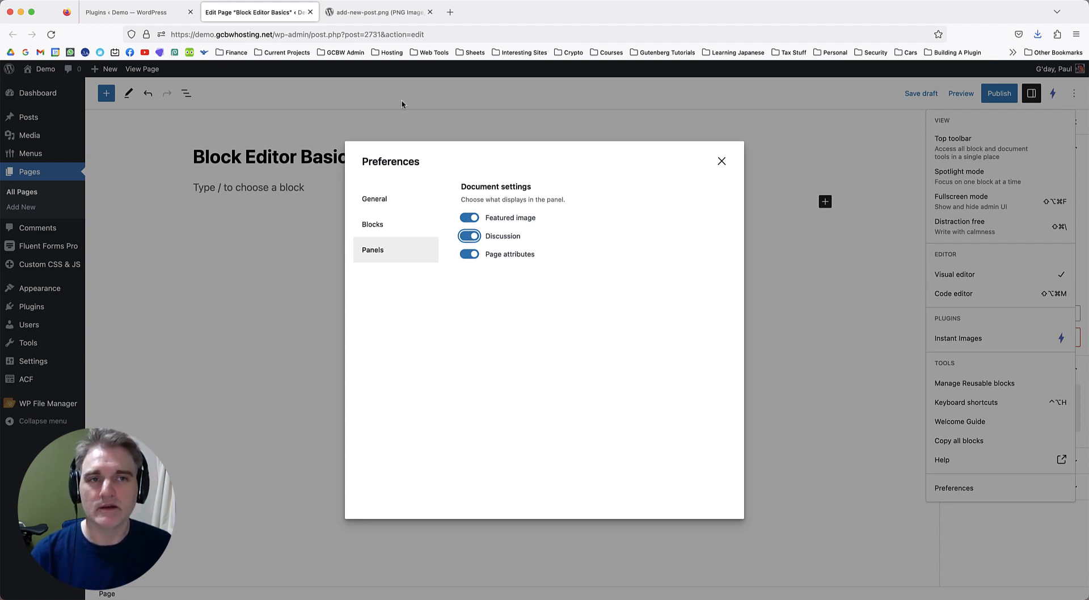
Compare with the classic editor's Add New Post screenshot and return to the block editor's preferences.
left_click(386, 15)
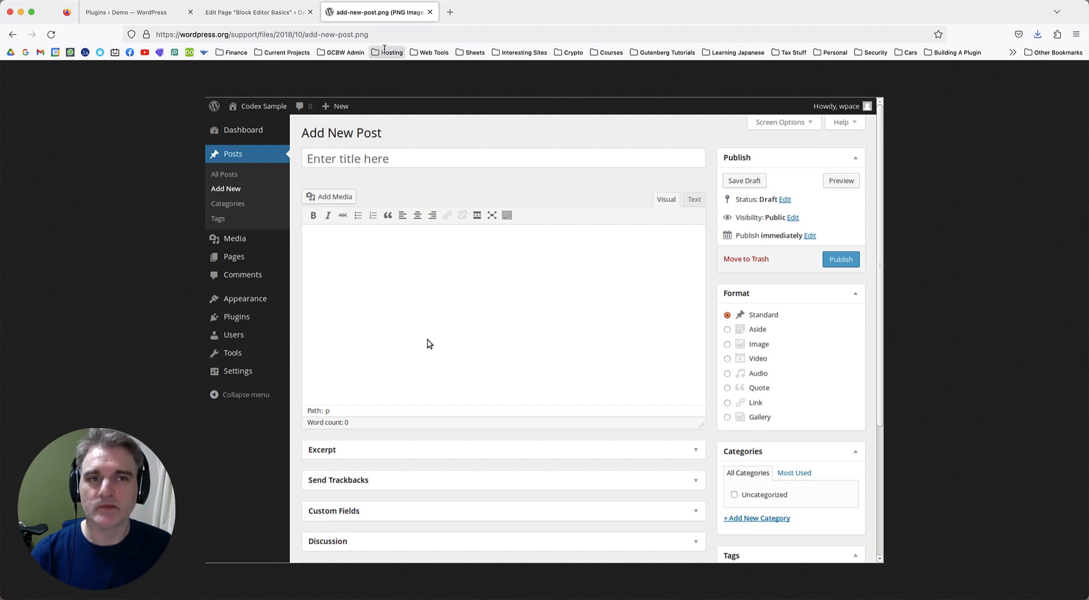
left_click(250, 13)
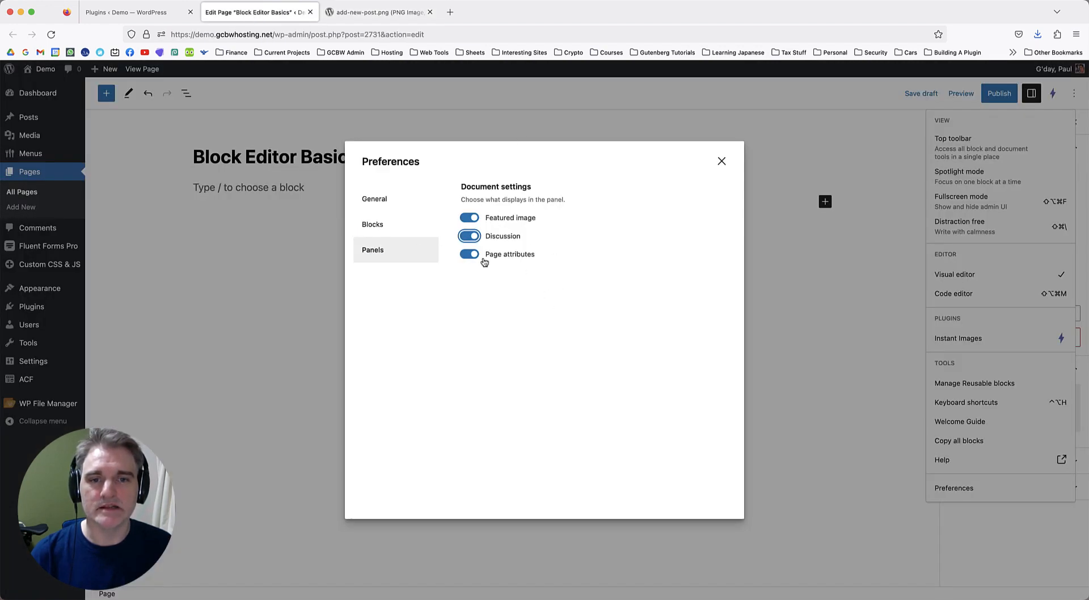
Turn off the Featured image, Discussion and Page attributes panels and re-enable all three.
left_click(479, 220)
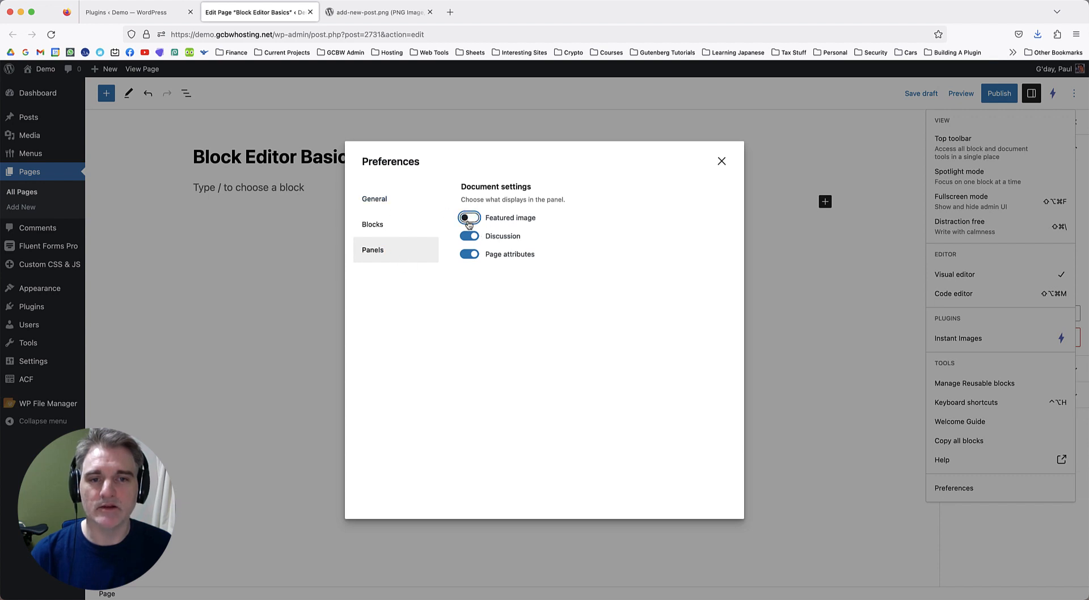
left_click(470, 236)
left_click(469, 255)
left_click(469, 255)
left_click(470, 236)
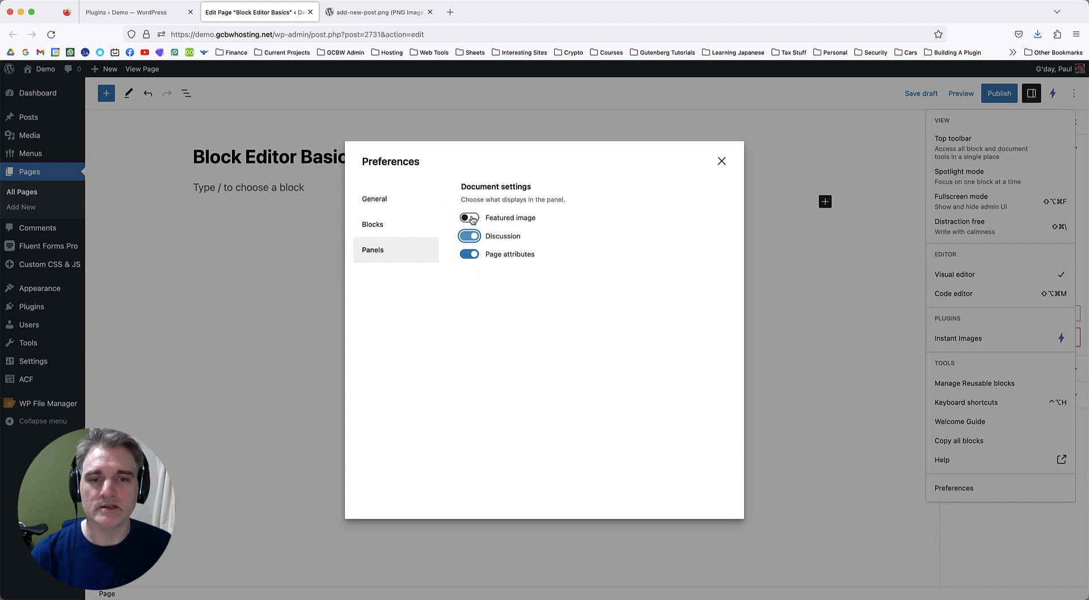
left_click(470, 218)
Review the General and Blocks preferences once more and close the preferences.
left_click(375, 199)
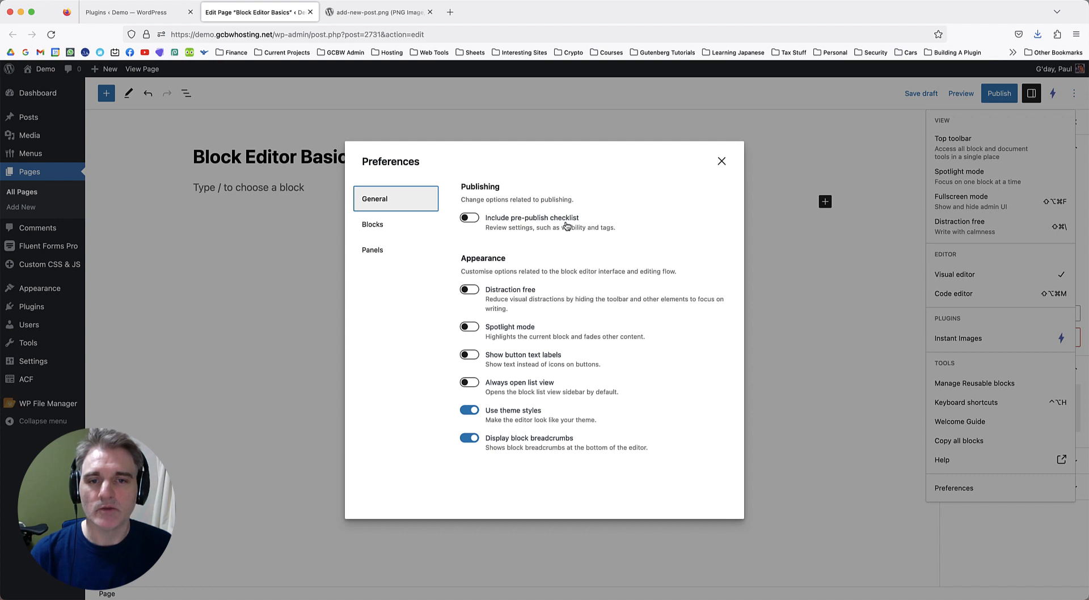
left_click(374, 226)
left_click(375, 199)
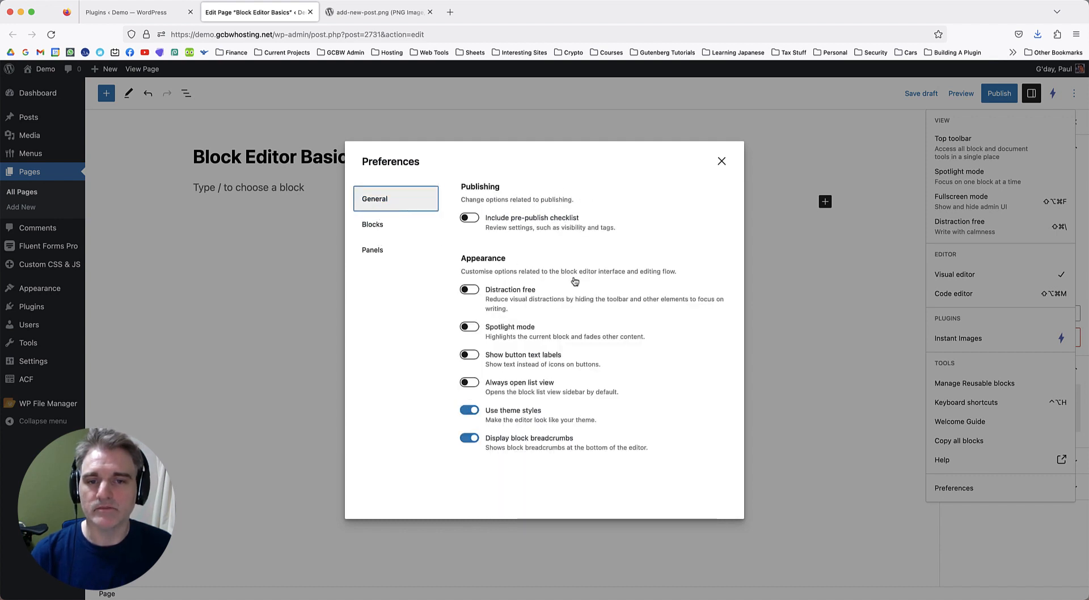
left_click(722, 161)
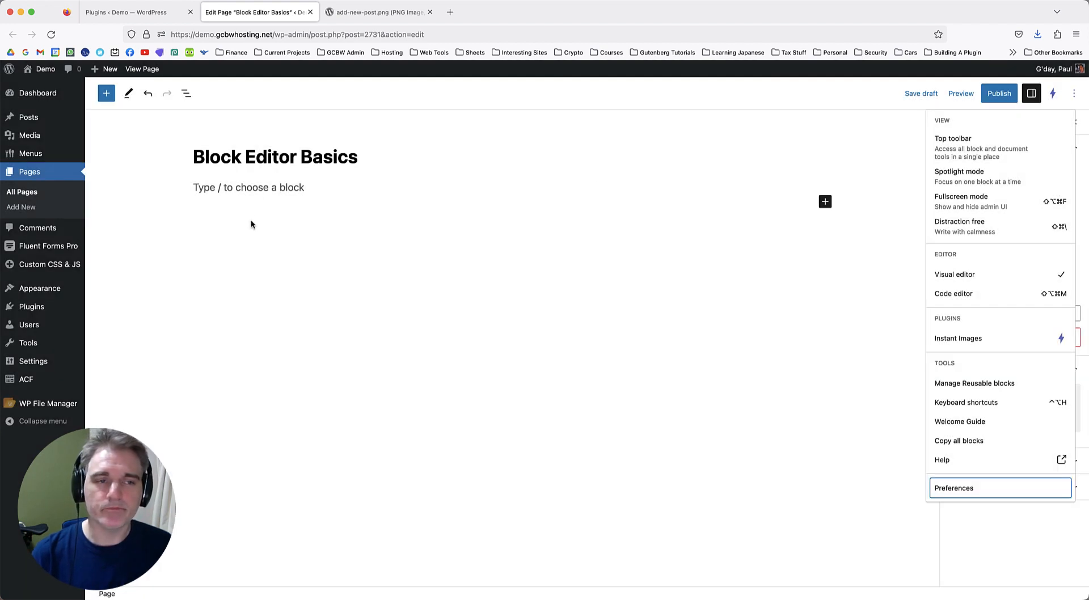
Open the quick block inserter from the empty paragraph, view the full block library, and close it.
left_click(275, 196)
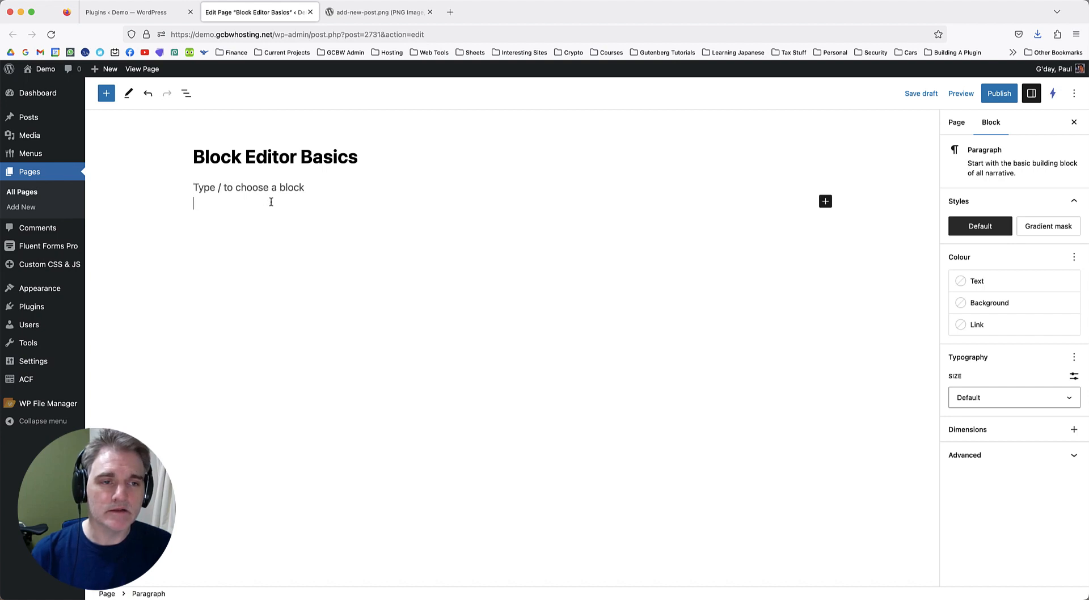
left_click(261, 186)
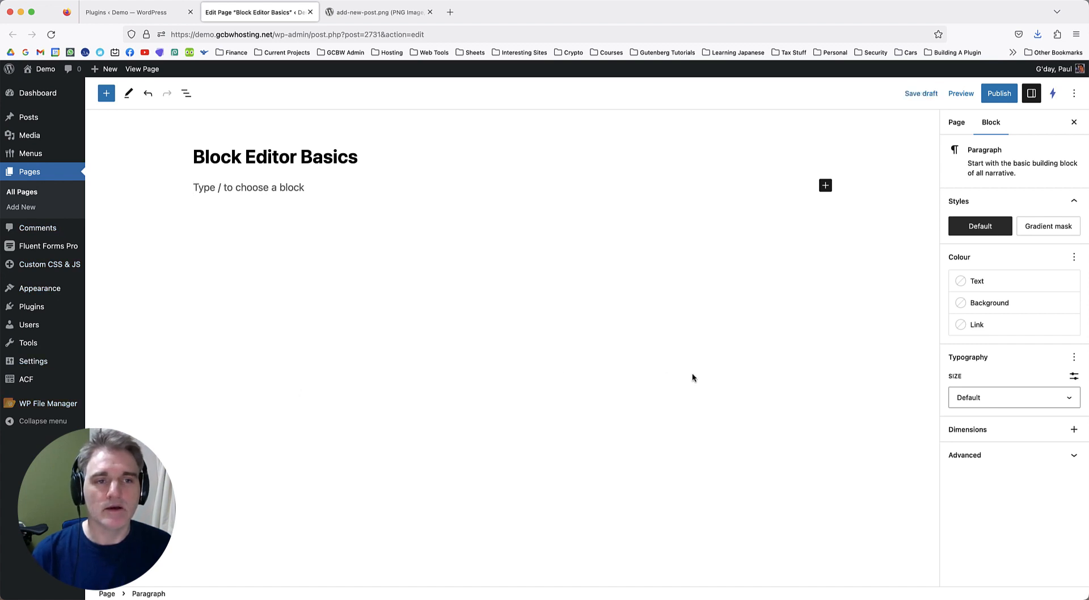
left_click(826, 187)
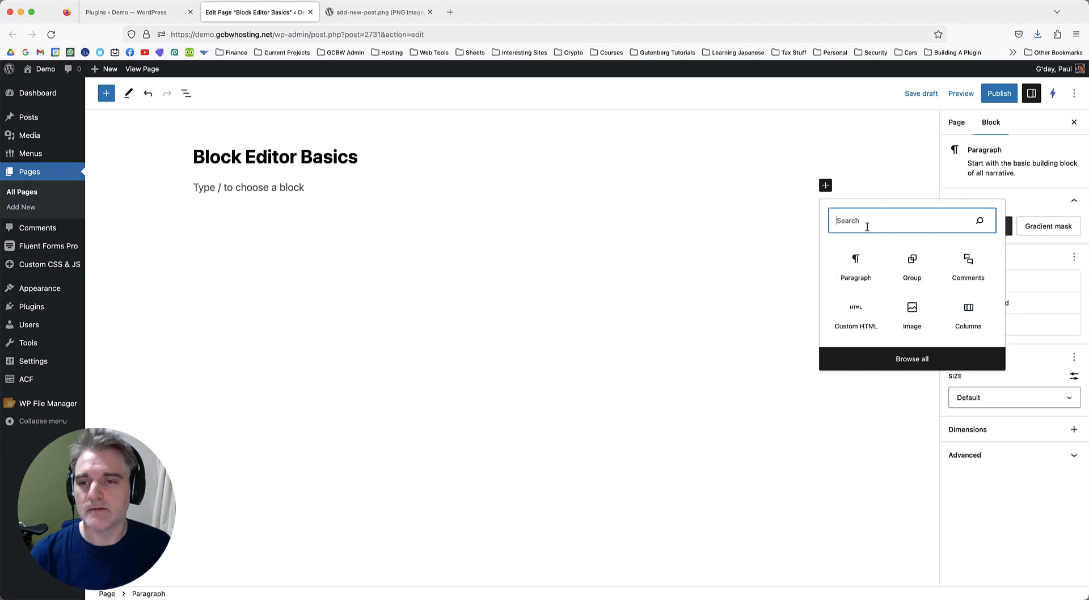
left_click(916, 367)
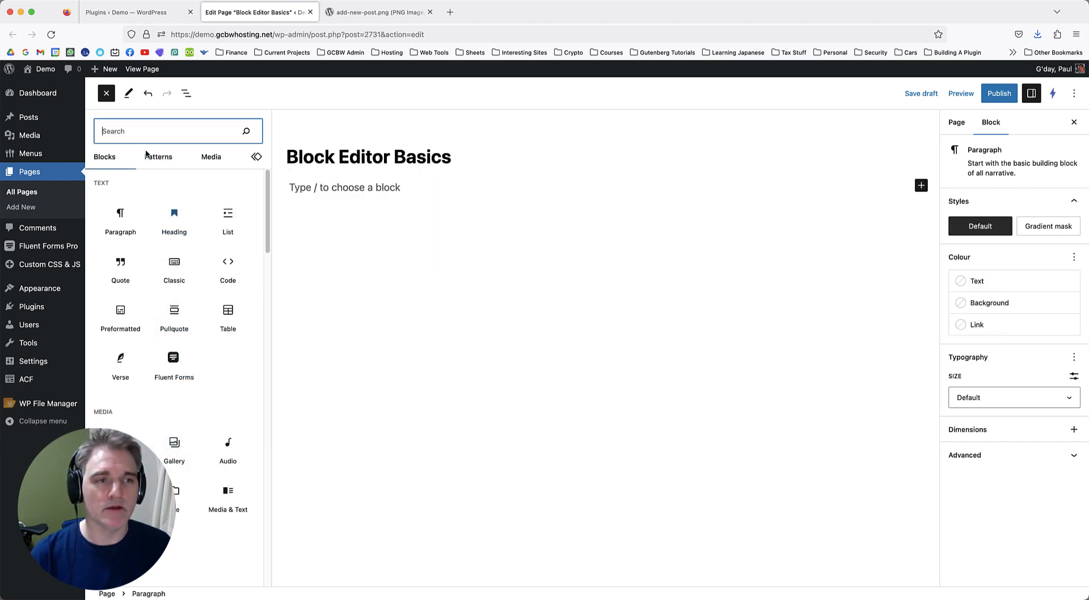
left_click(107, 93)
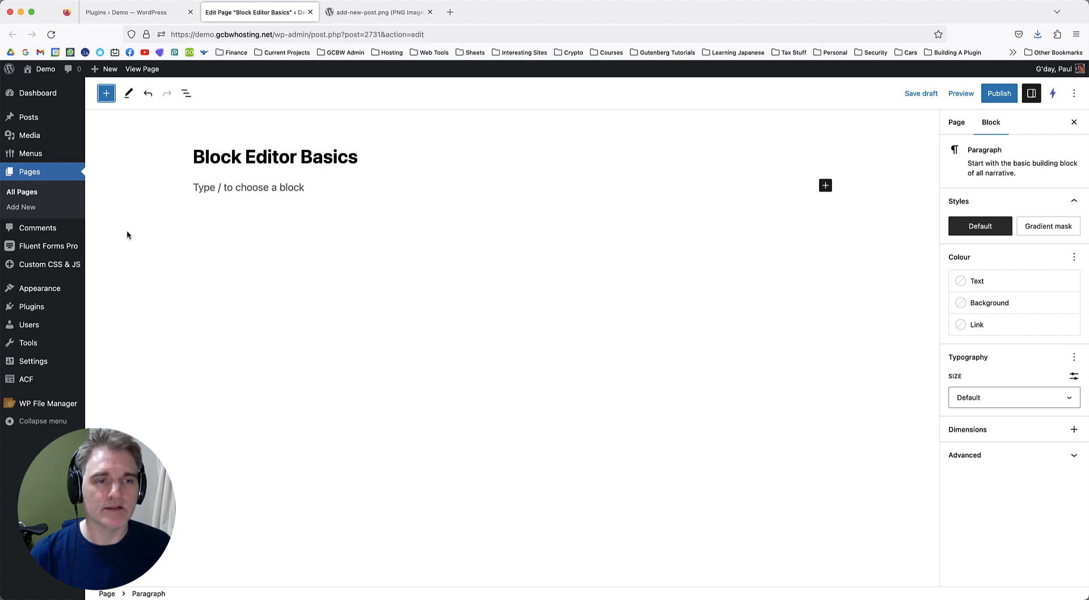
Open the full block library and examine the Text, Media, Design and Widgets block categories.
left_click(106, 93)
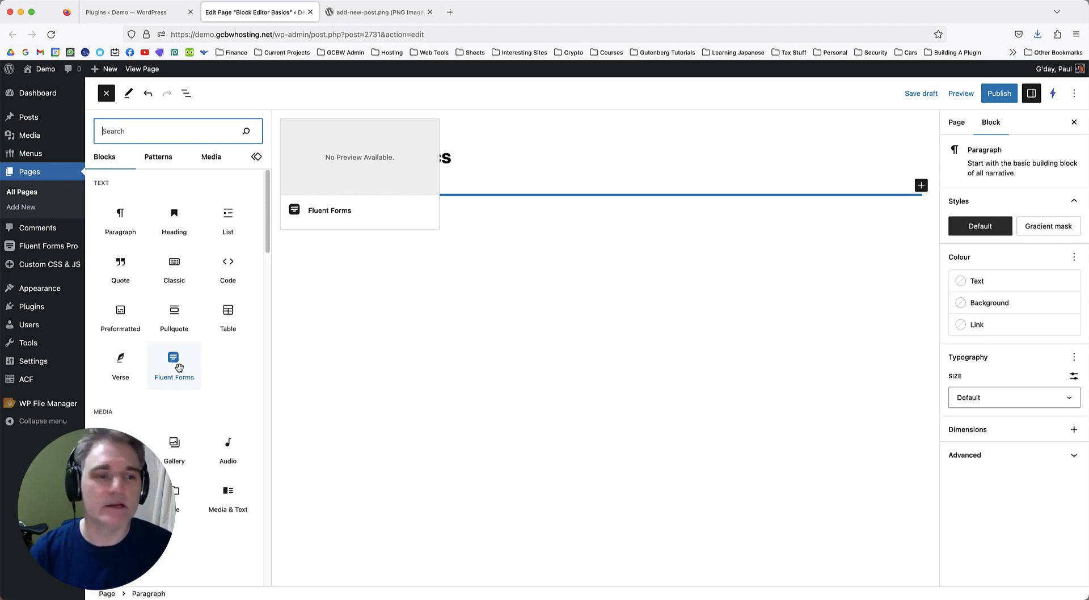
scroll(187, 341, "down", 5)
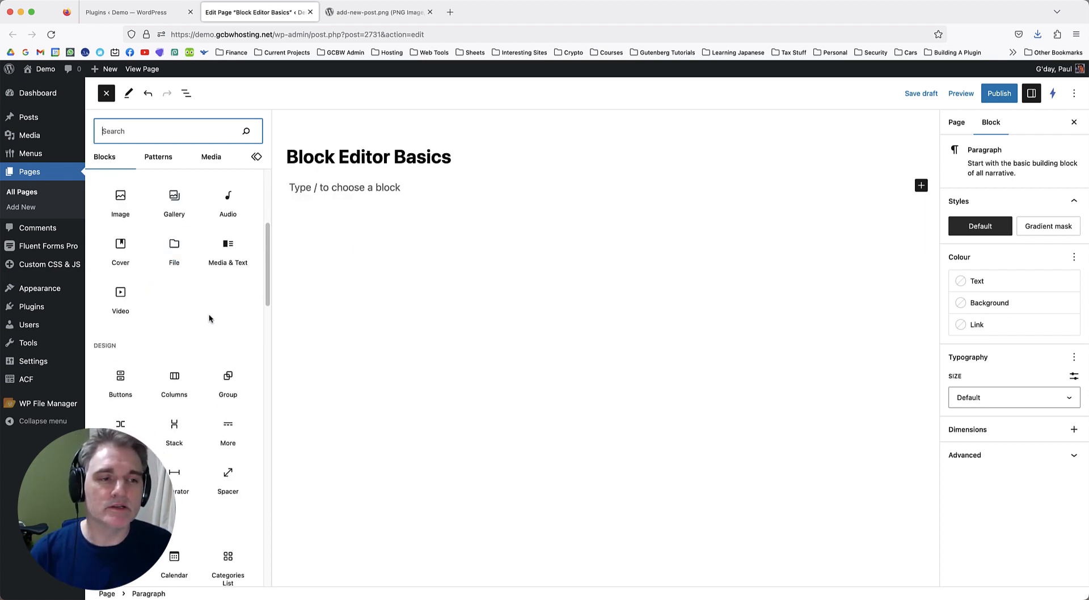
scroll(209, 316, "up", 2)
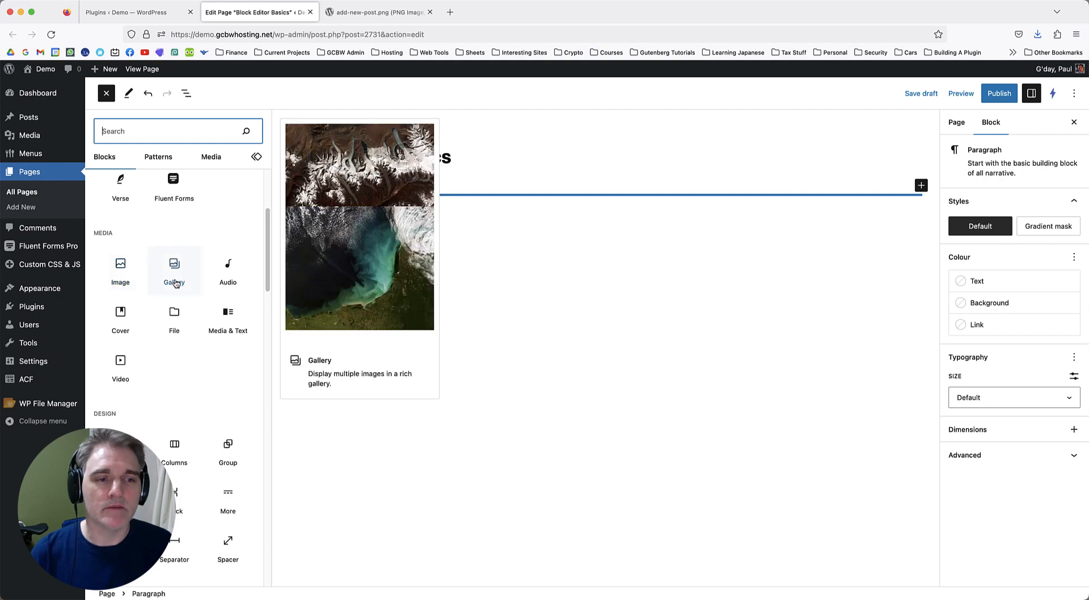
scroll(179, 336, "down", 2)
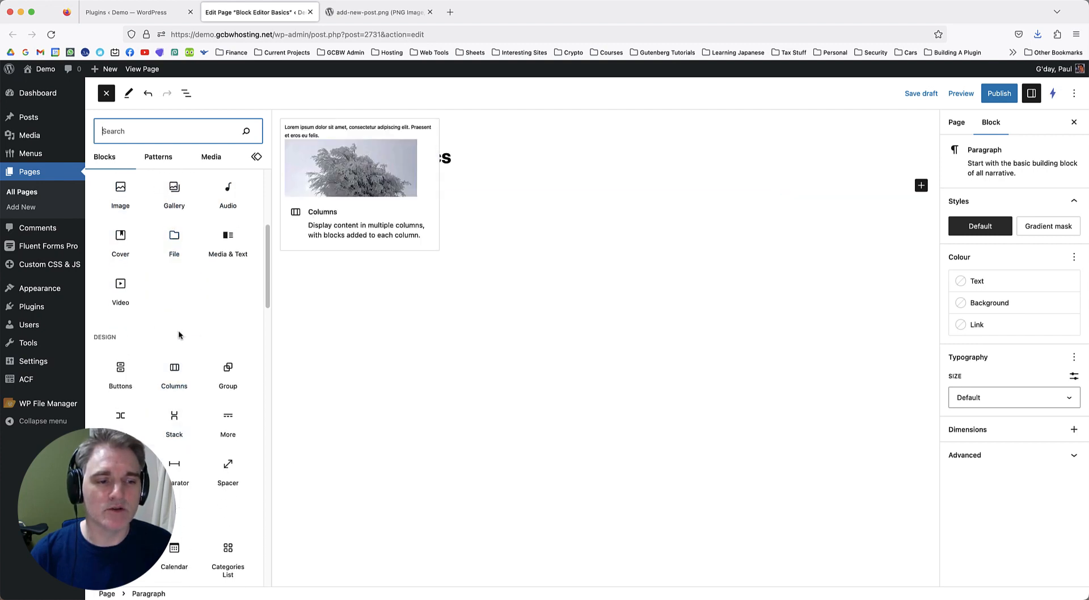
scroll(178, 335, "down", 2)
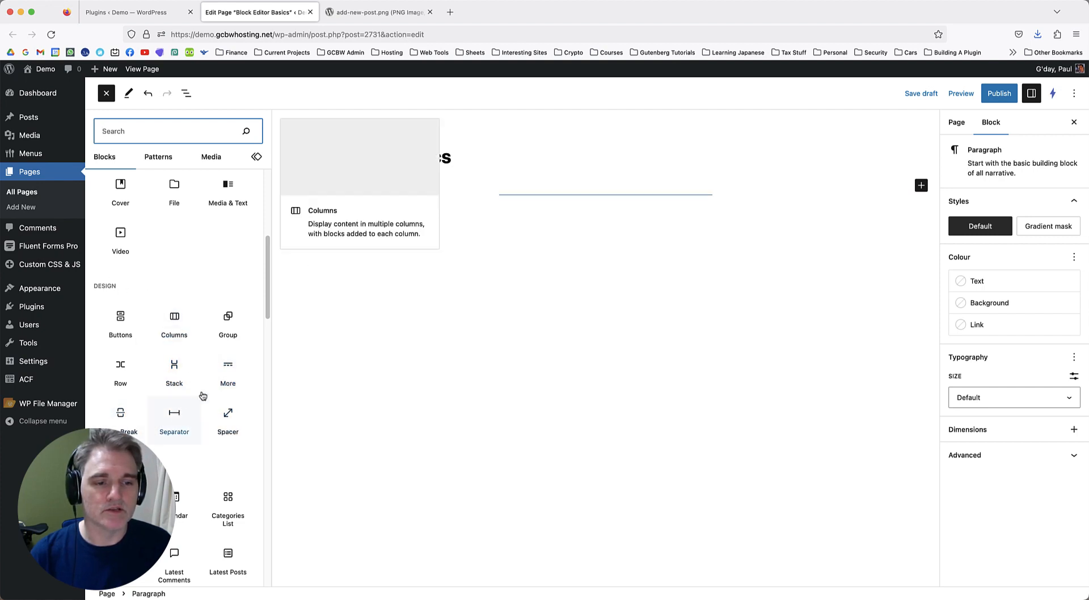
scroll(225, 417, "down", 1)
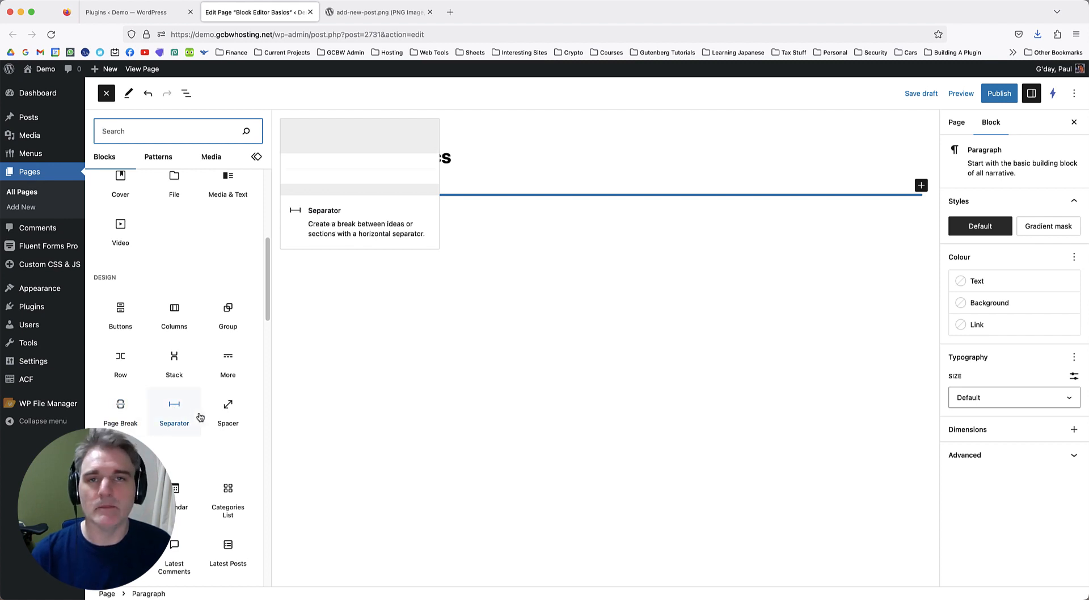
scroll(170, 351, "down", 5)
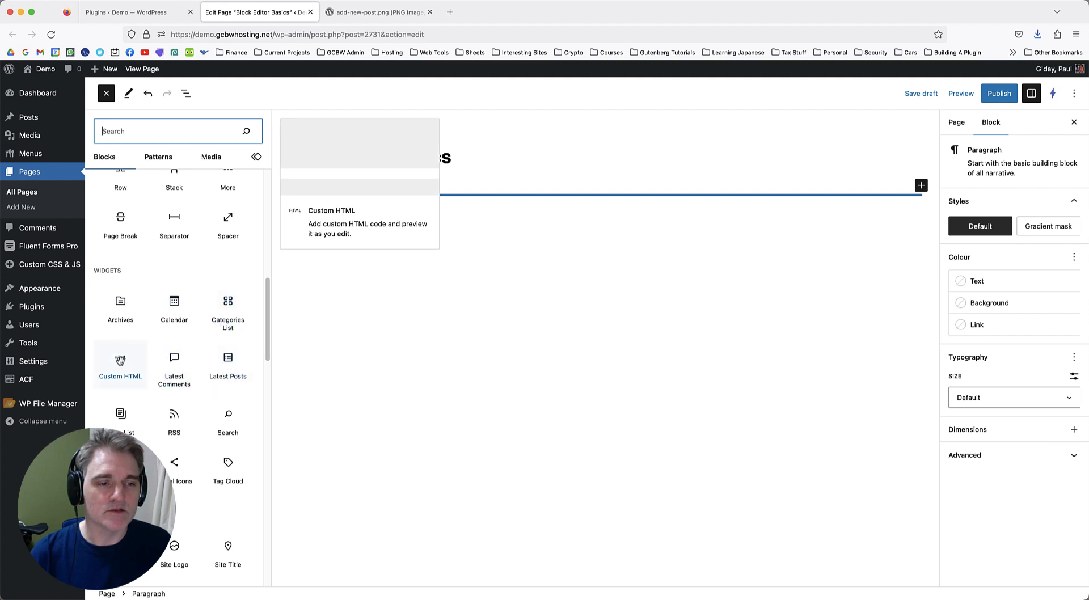
scroll(173, 346, "down", 1)
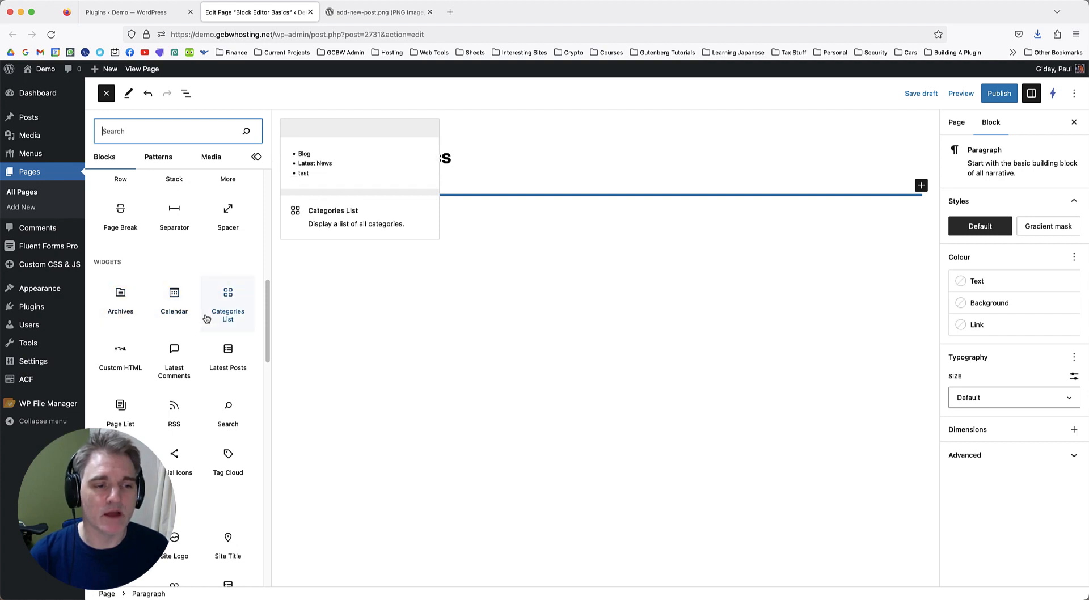
Examine the Theme blocks in the library, including Navigation, Query Loop and the post-related blocks.
scroll(178, 312, "down", 5)
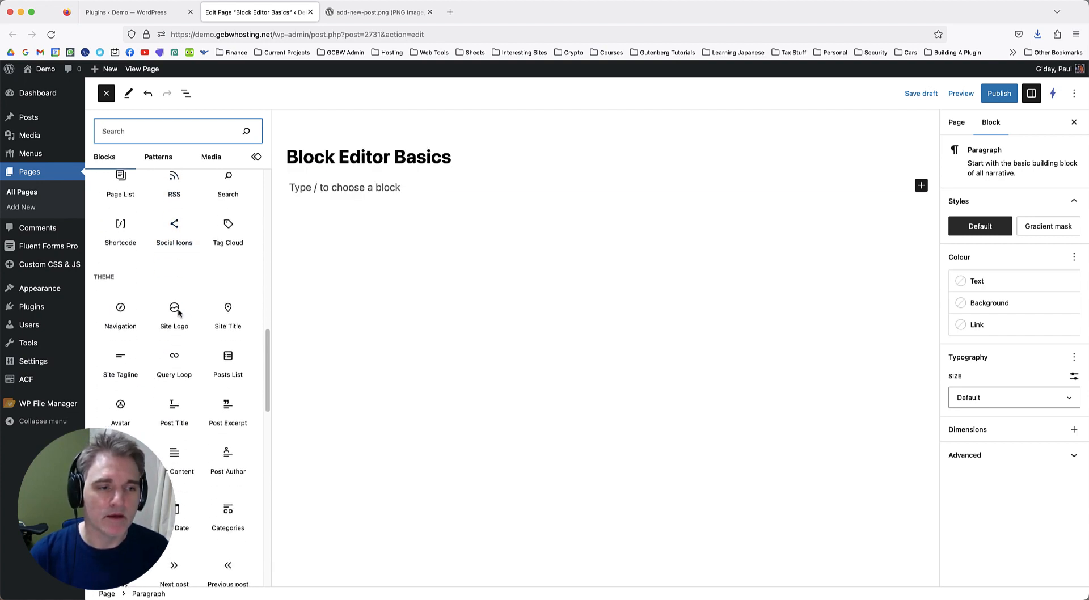
scroll(176, 317, "down", 2)
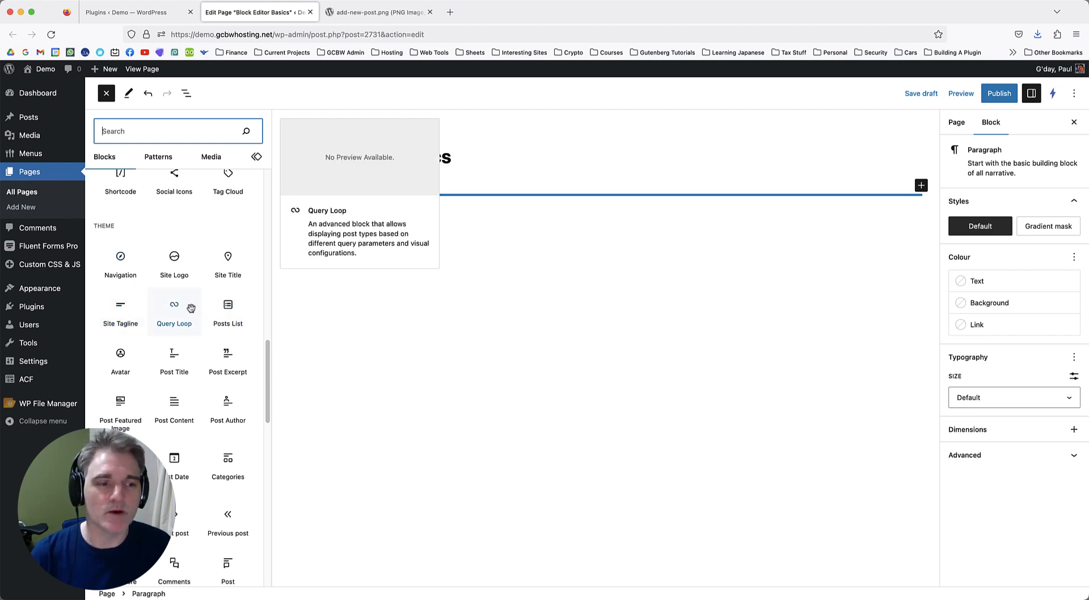
scroll(188, 309, "down", 1)
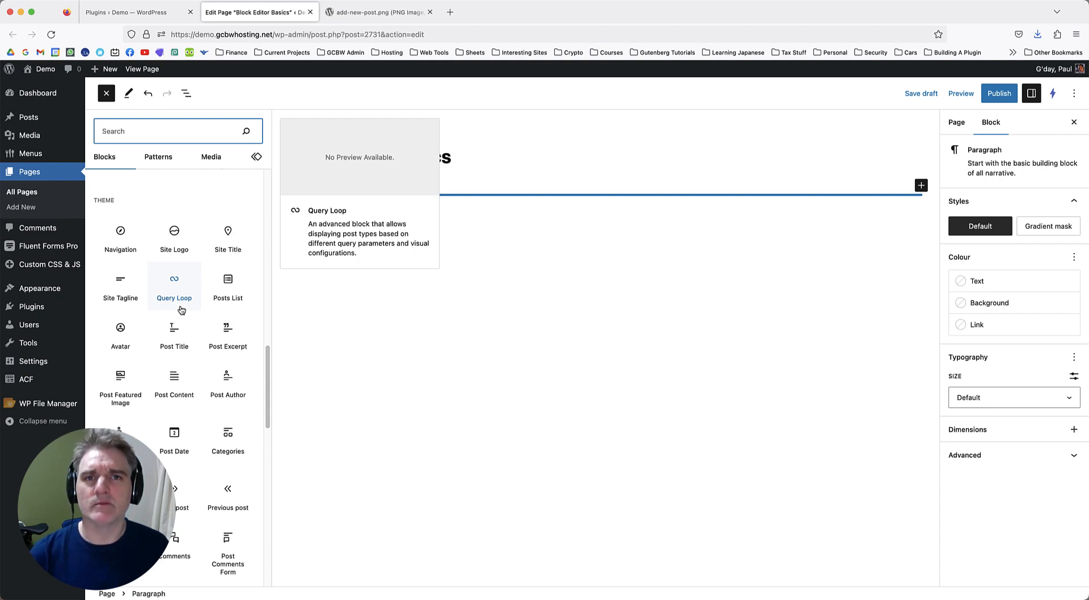
scroll(181, 306, "down", 5)
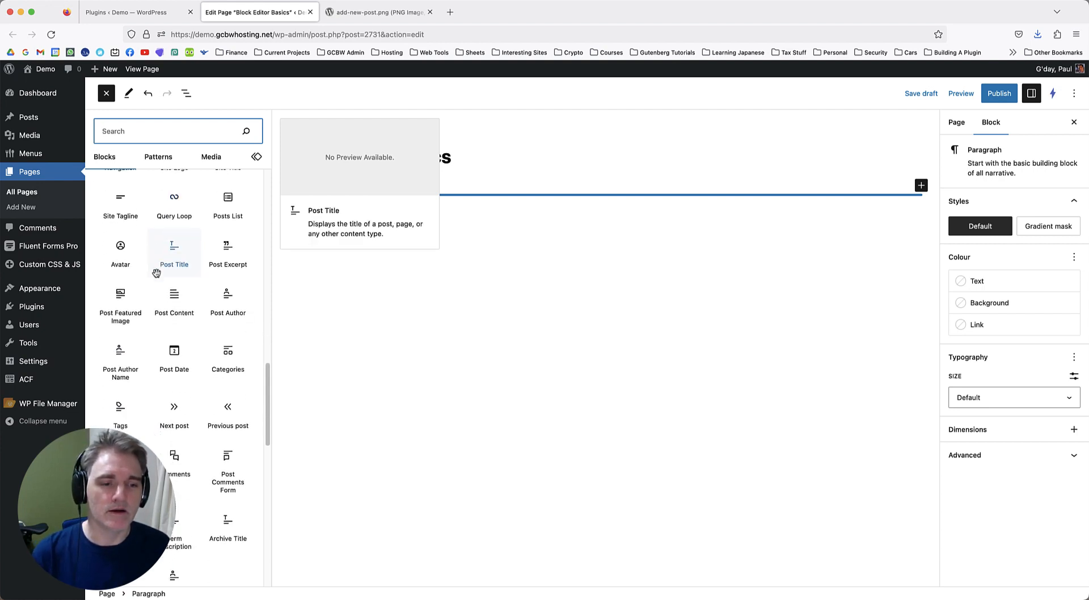
scroll(181, 293, "up", 8)
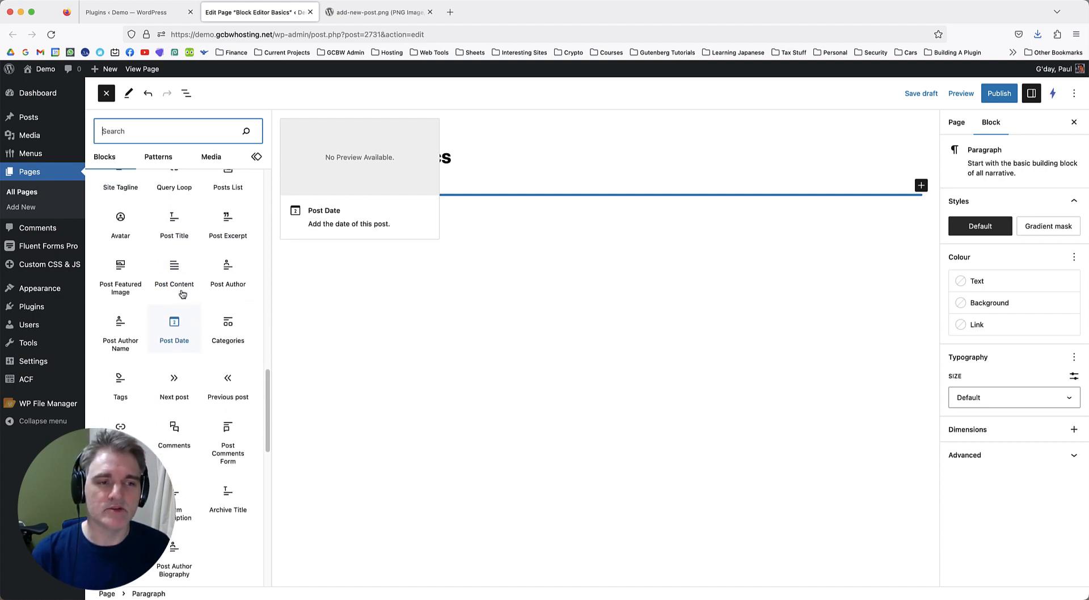
scroll(183, 287, "down", 4)
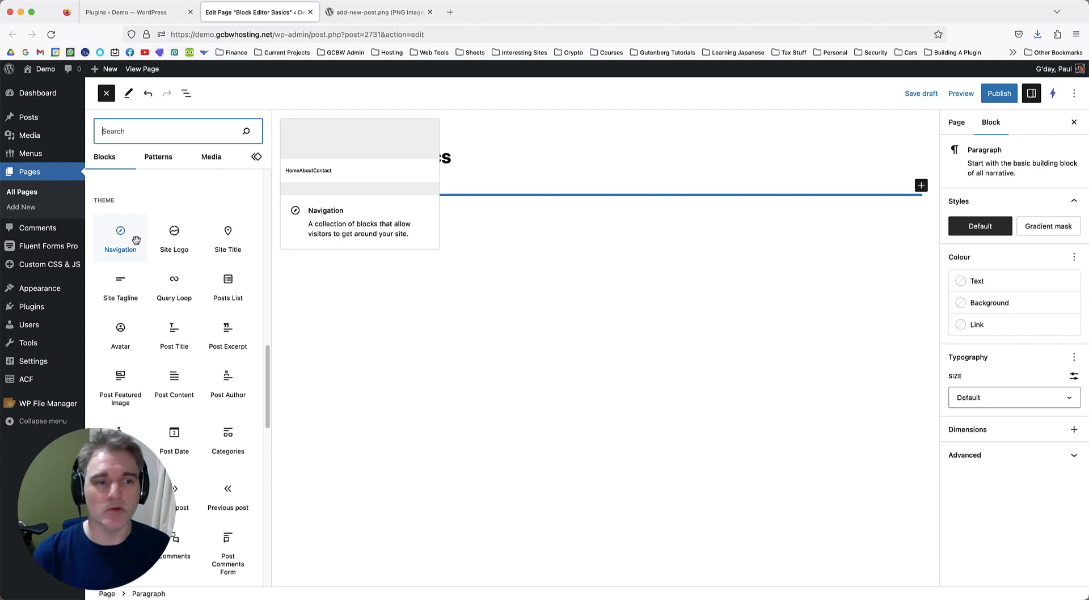
Review the remaining Theme blocks and the Embeds category, return to the start of the library and close it.
scroll(171, 272, "down", 10)
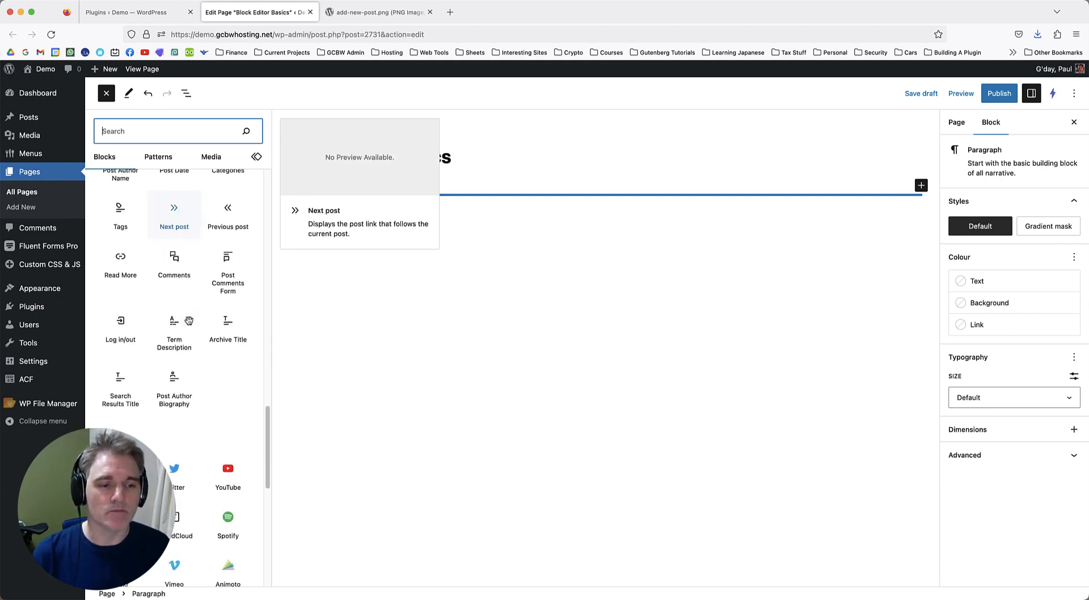
scroll(188, 324, "down", 4)
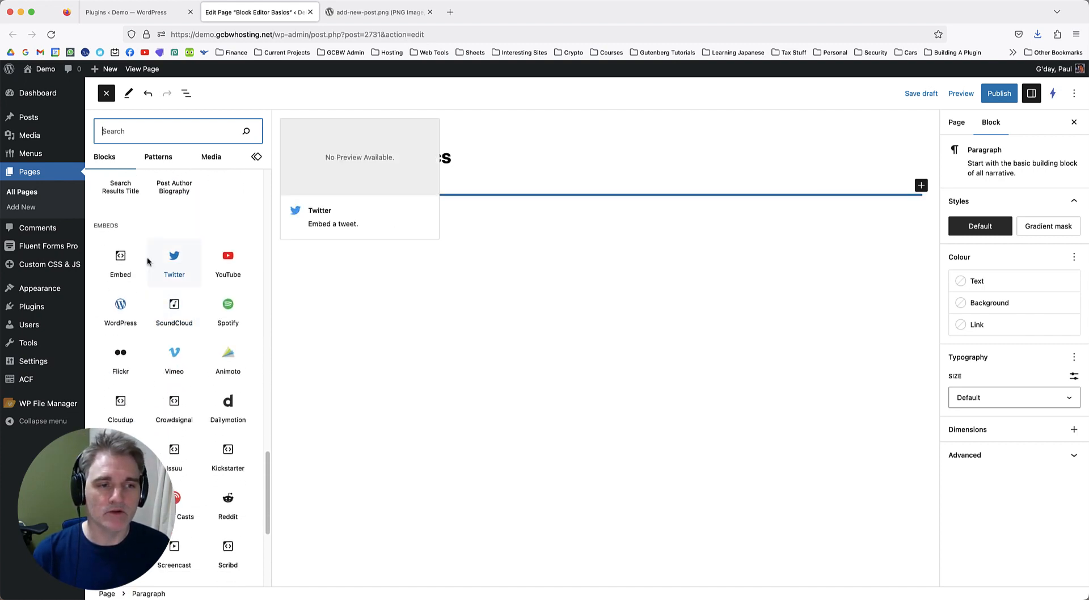
scroll(170, 232, "down", 1)
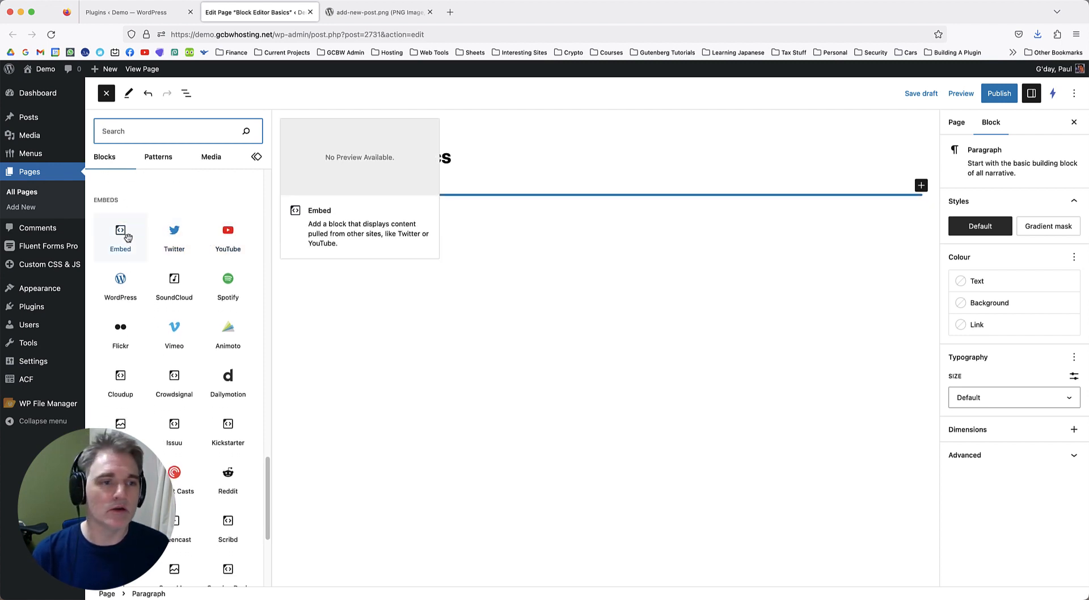
scroll(185, 325, "down", 2)
scroll(185, 325, "down", 2)
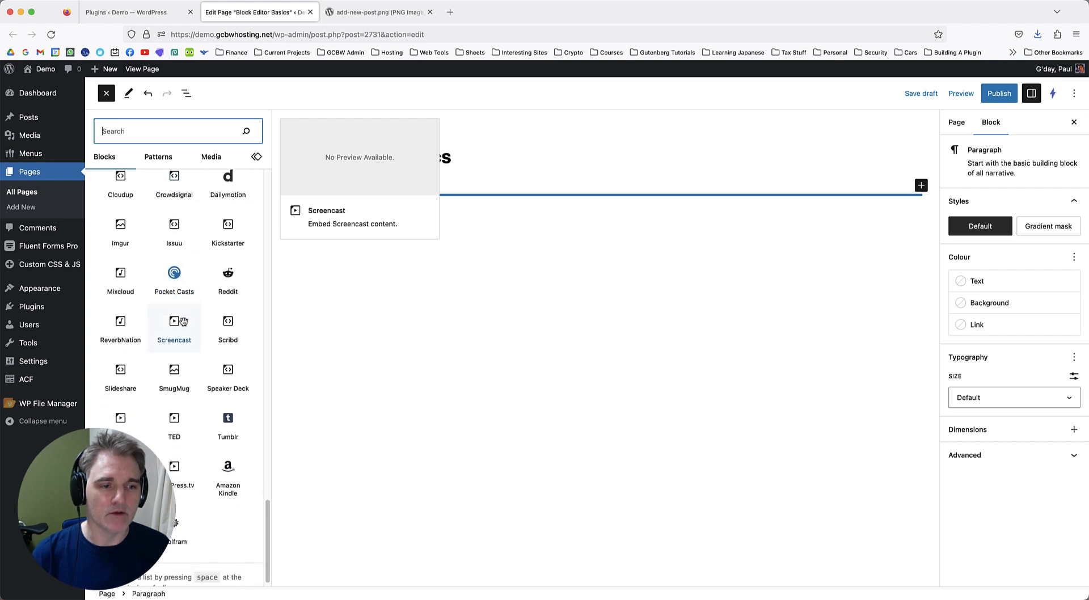
scroll(170, 398, "up", 10)
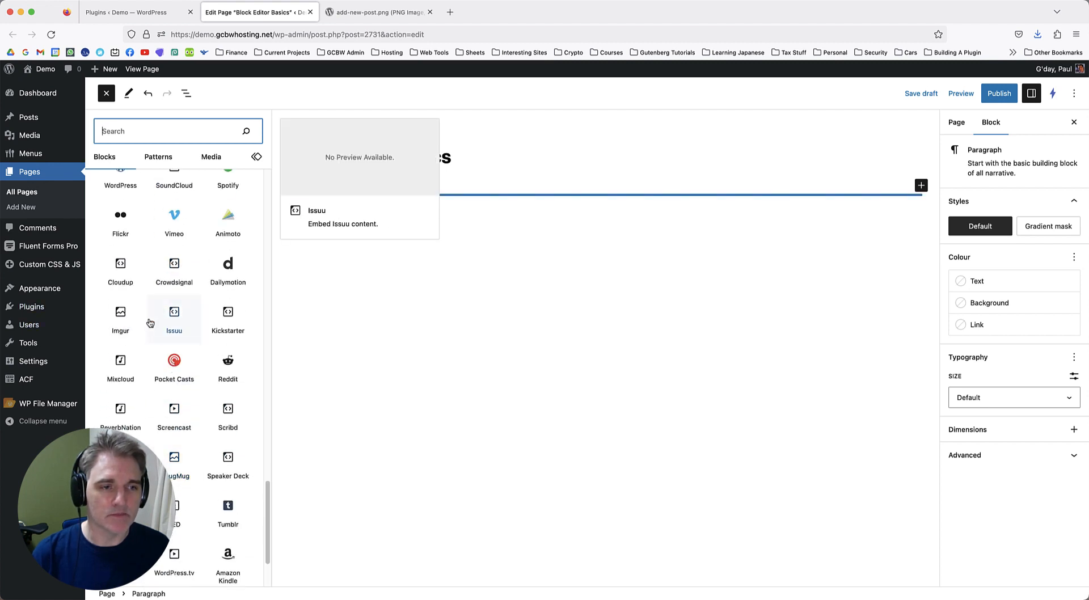
left_click_drag(267, 411, 267, 190)
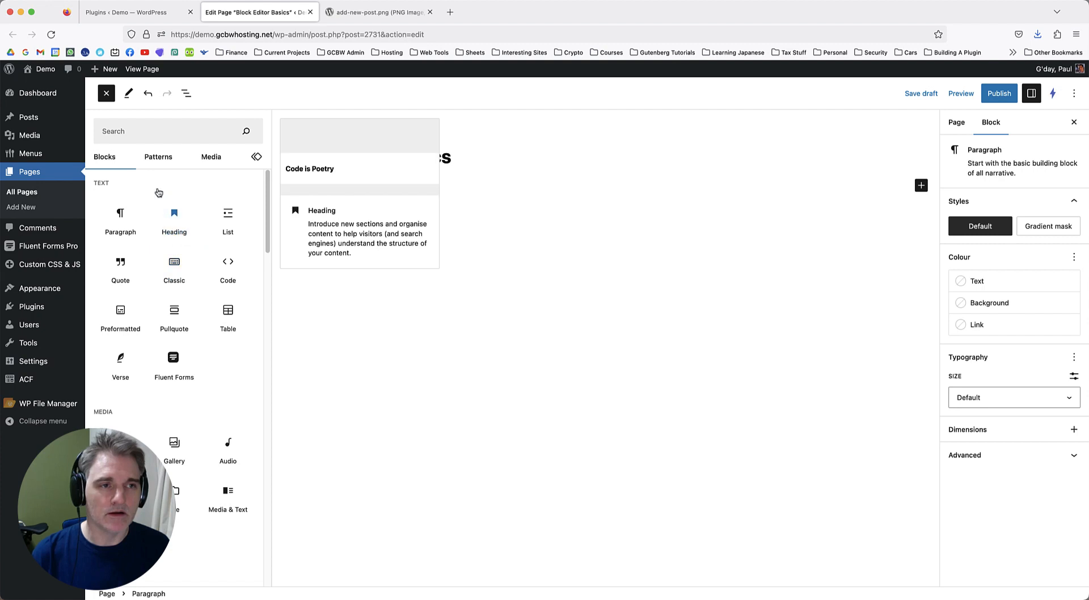
left_click(107, 97)
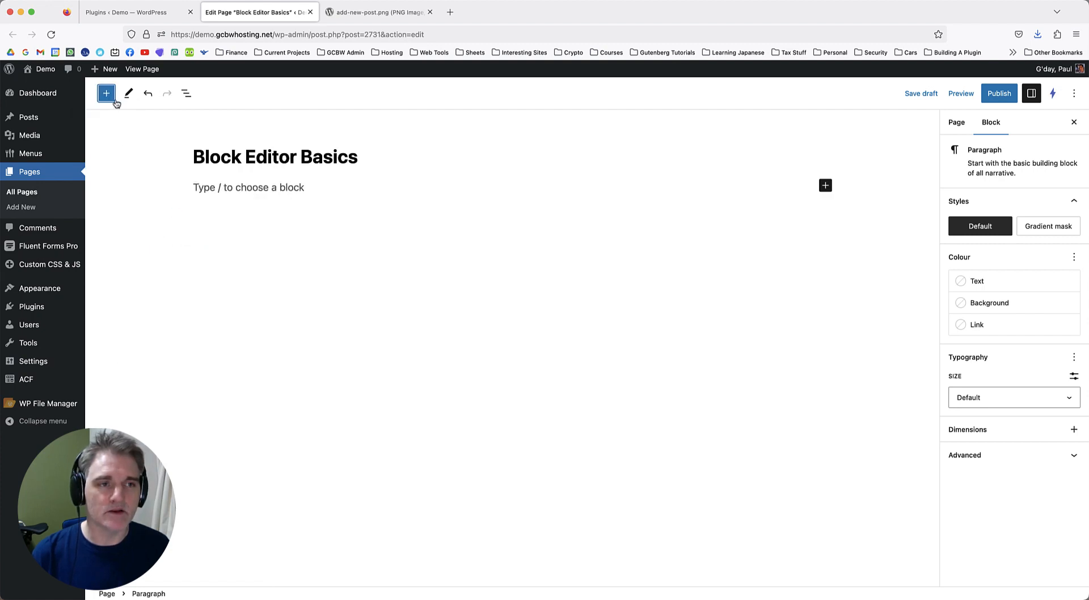
Insert the Greenshift Footer pattern headed "Let's Do This" and delete its group from the page.
left_click(110, 99)
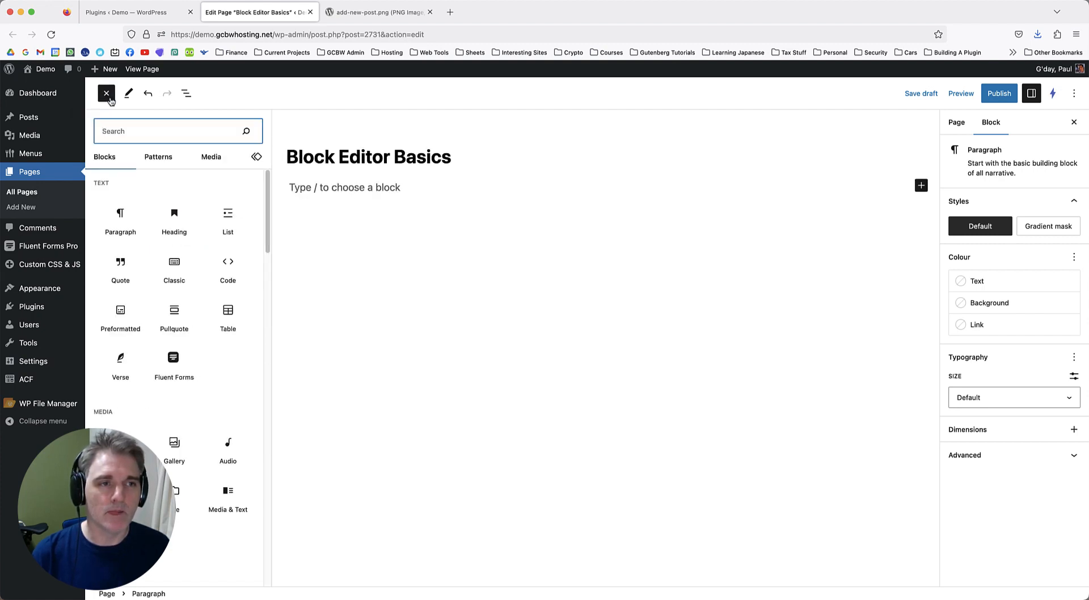
left_click(159, 159)
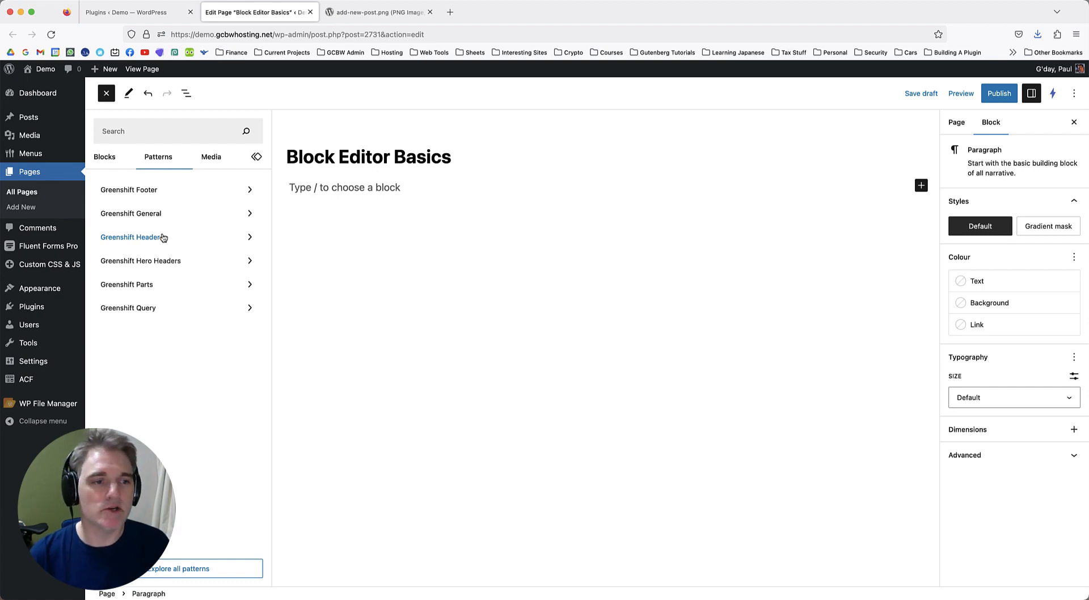
left_click(135, 196)
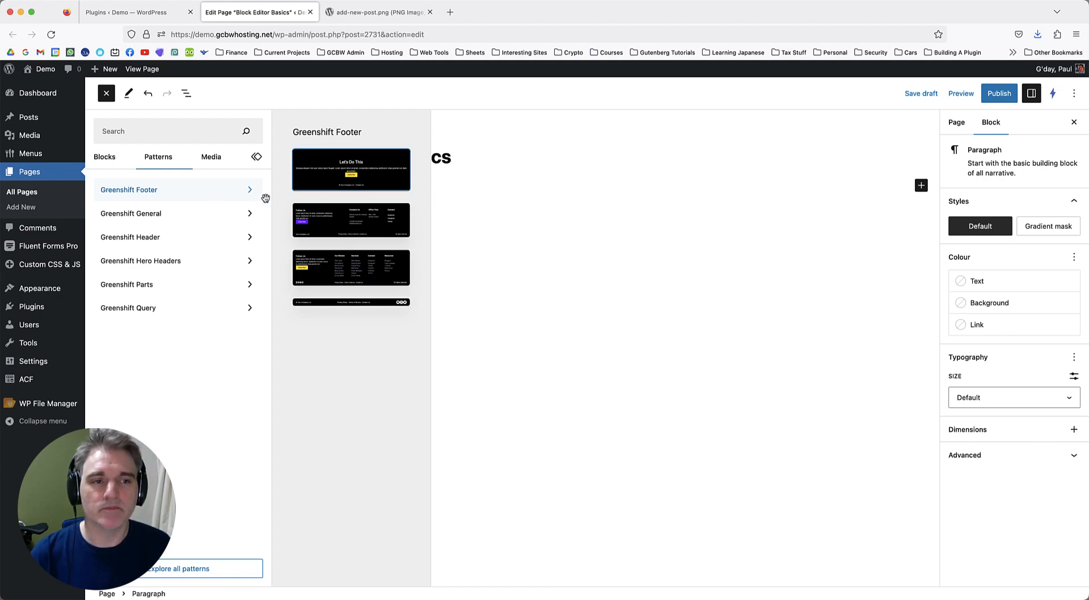
left_click(334, 169)
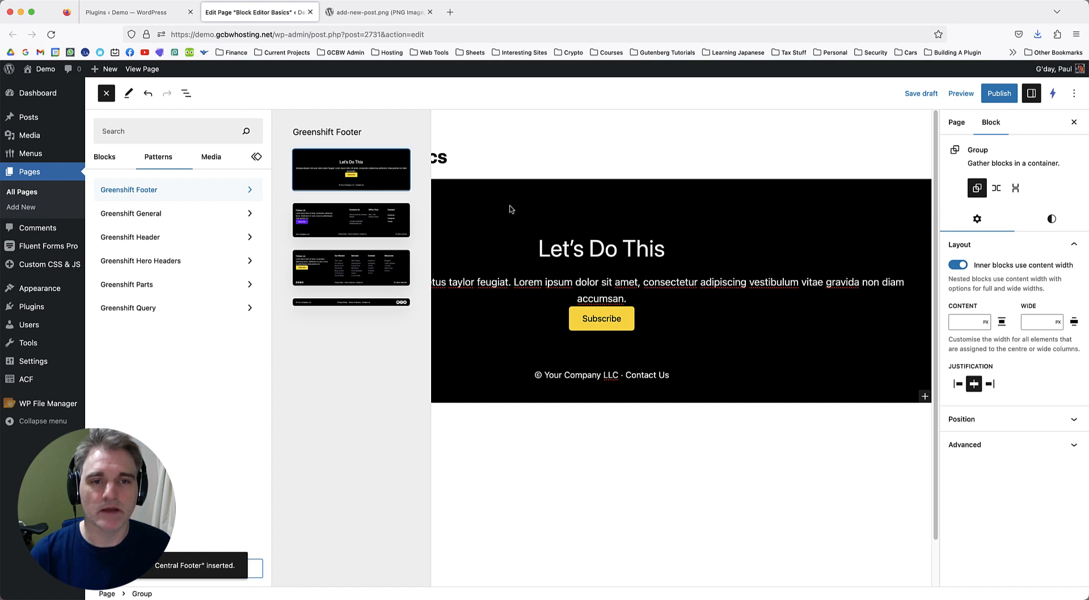
left_click(109, 93)
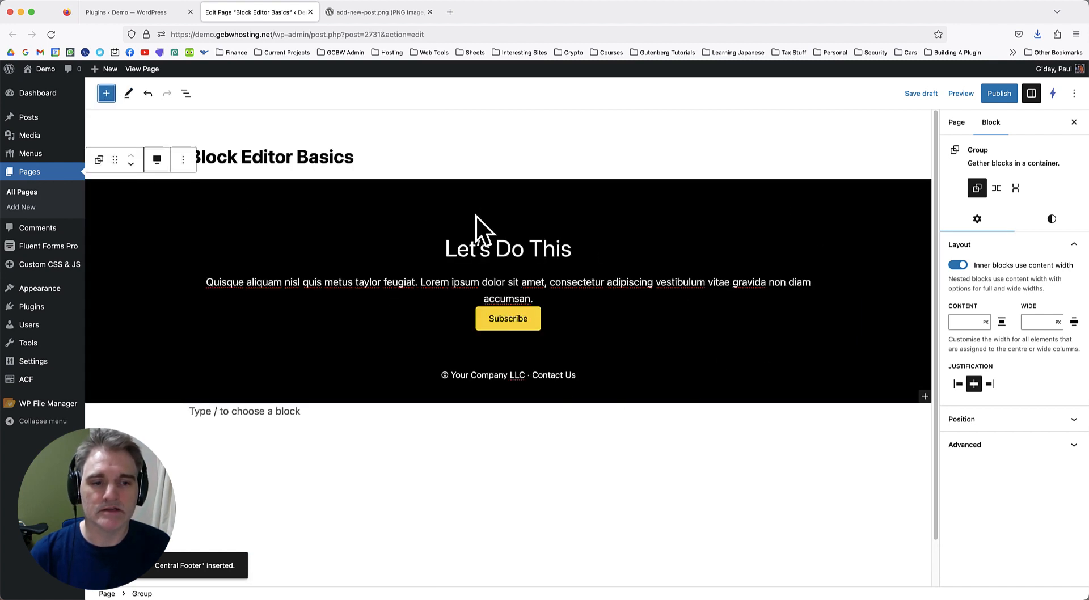
left_click(183, 159)
left_click(214, 430)
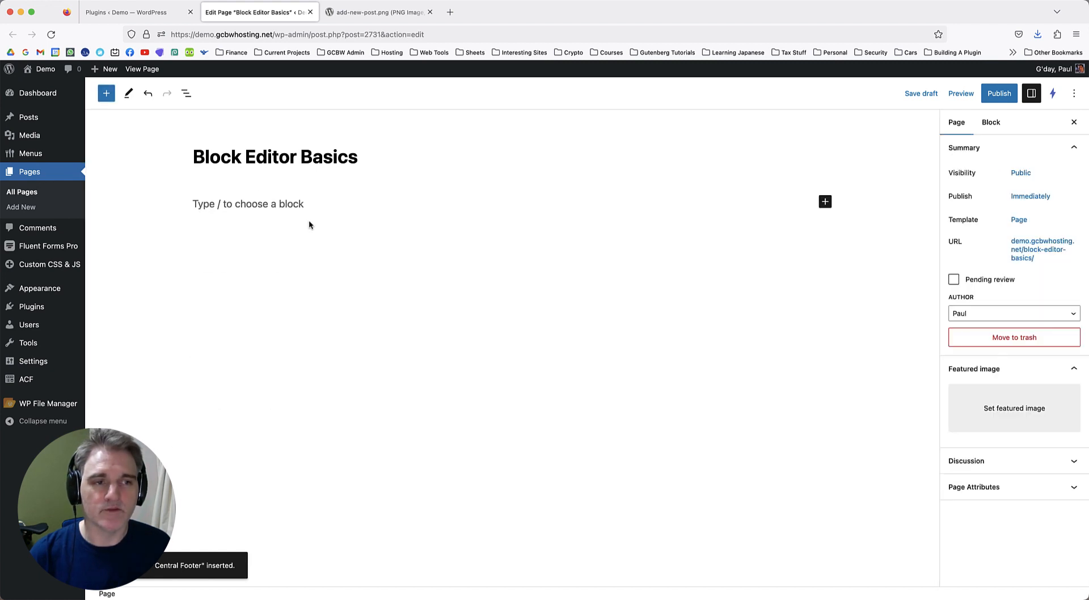
View the Greenshift Header patterns and insert the "Hero block with two columns" pattern from Greenshift Hero Headers.
left_click(105, 95)
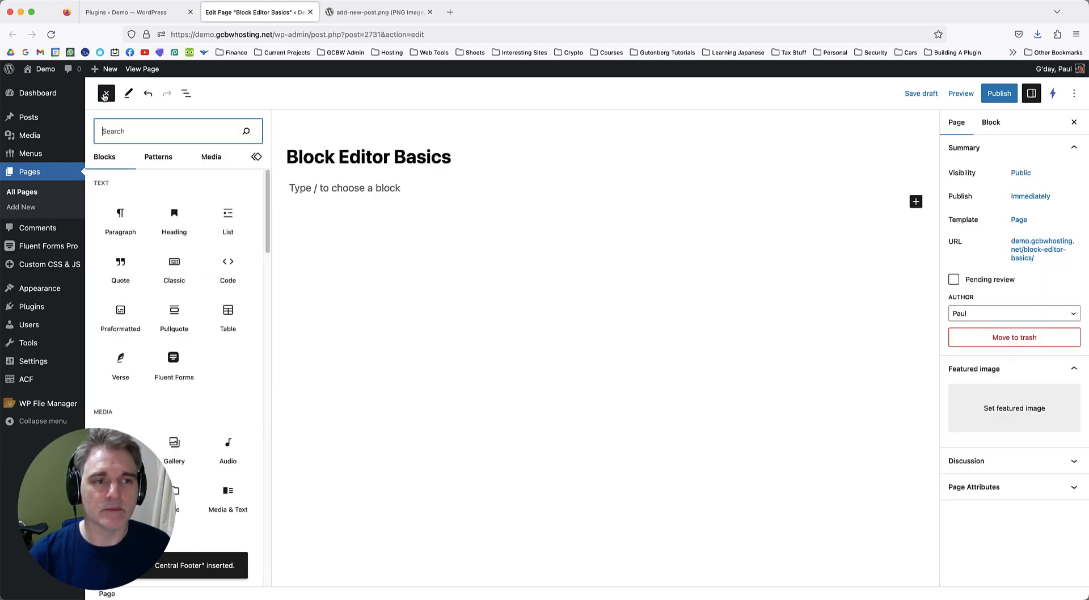
left_click(161, 159)
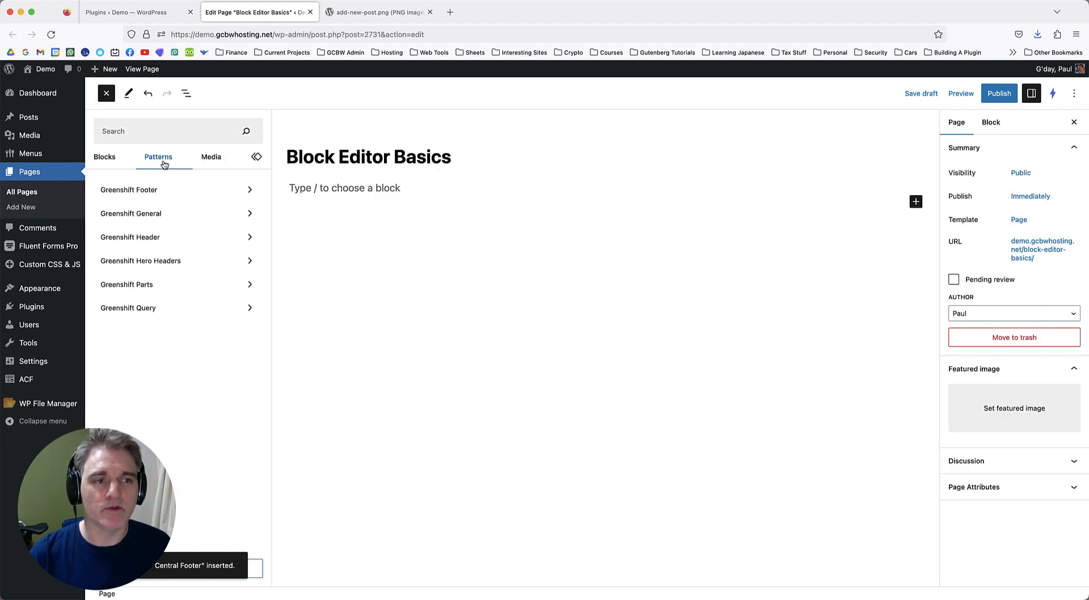
left_click(163, 236)
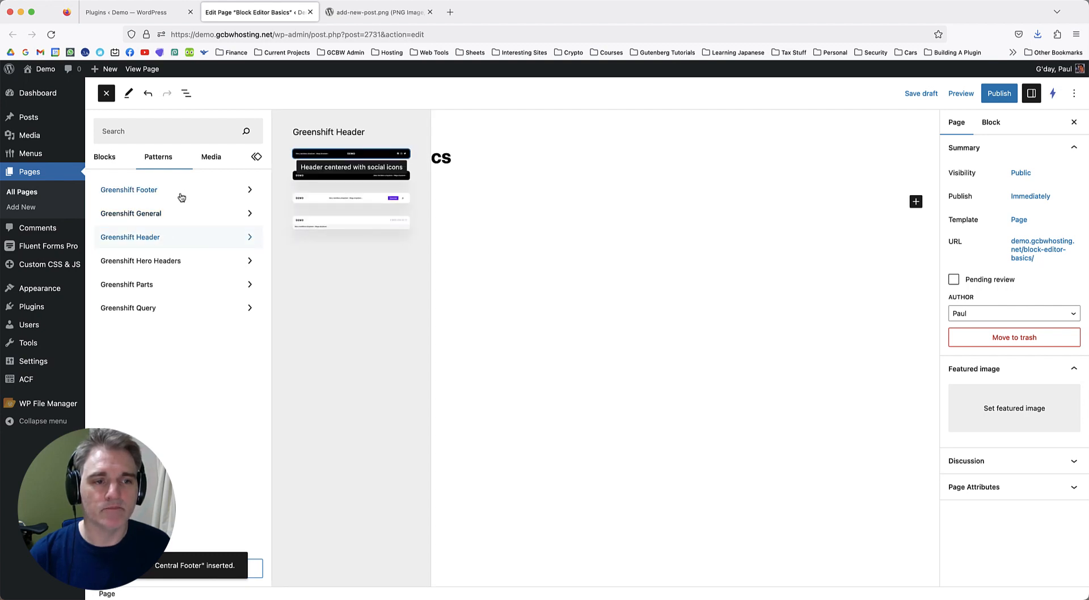
left_click(164, 261)
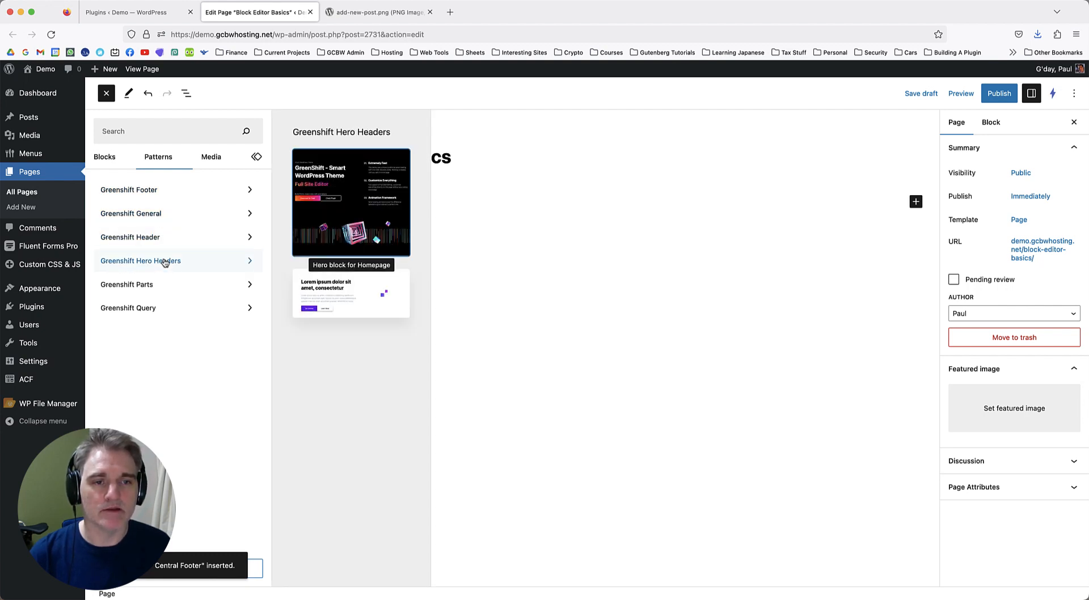
left_click(327, 291)
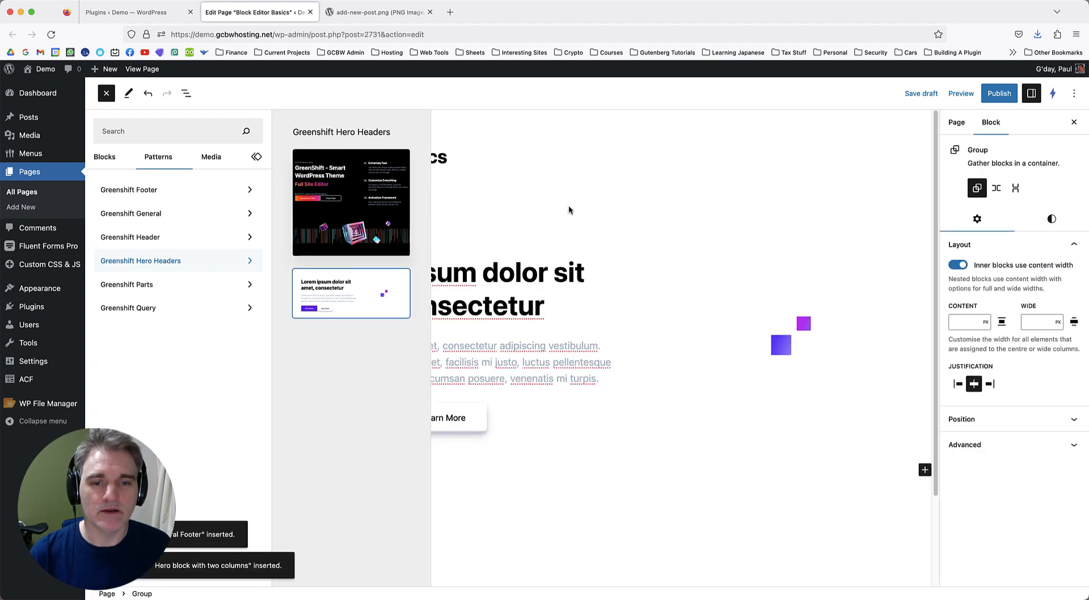
left_click(560, 210)
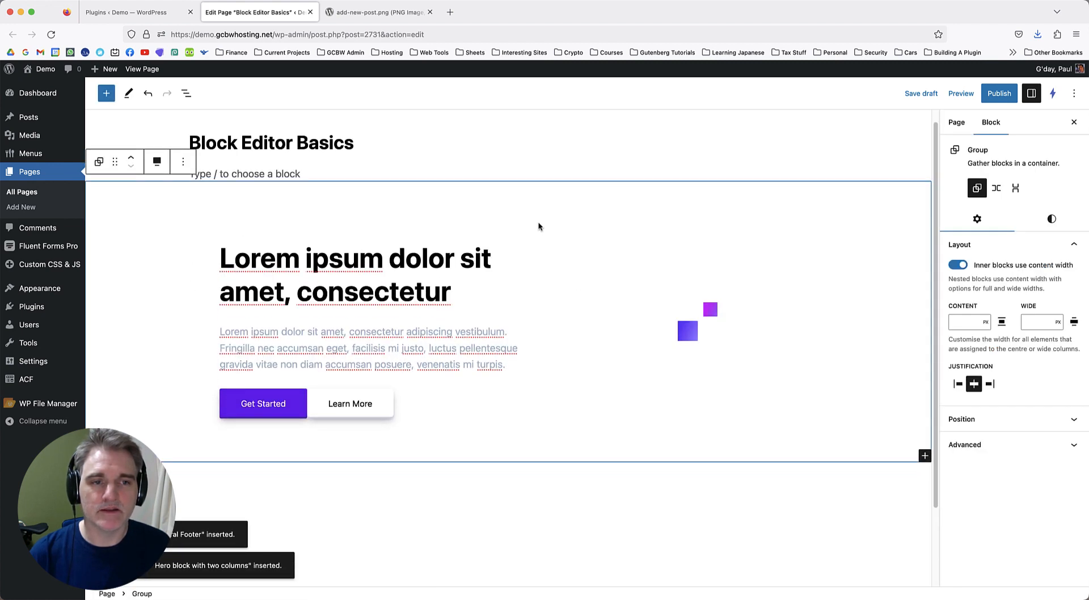
Delete the empty paragraph between the page title and the hero pattern, undoing the accidental merge of the hero heading.
left_click(355, 178)
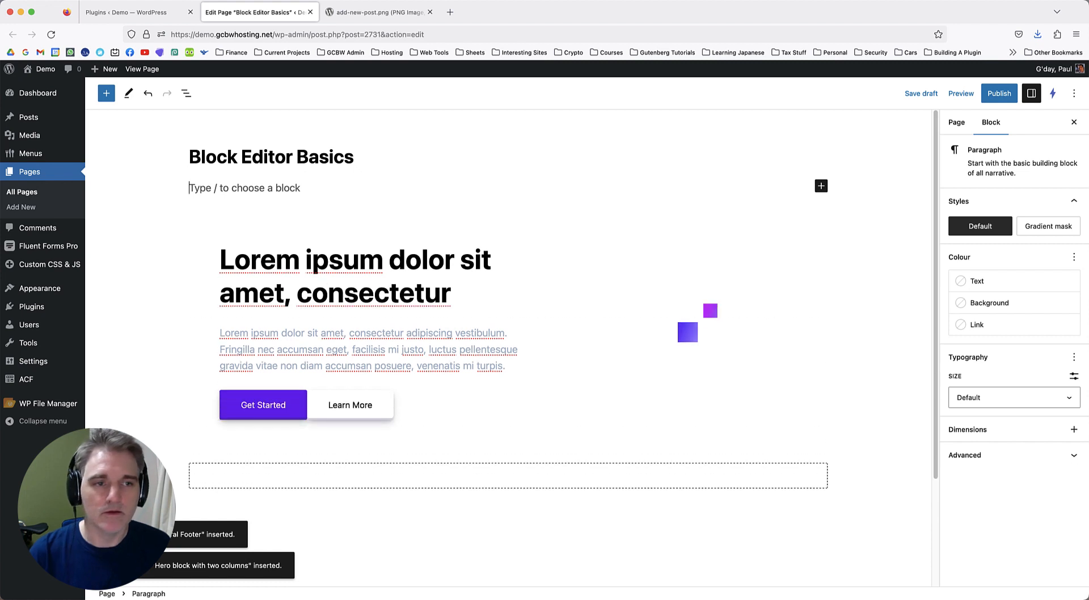
left_click(273, 200)
left_click(451, 182)
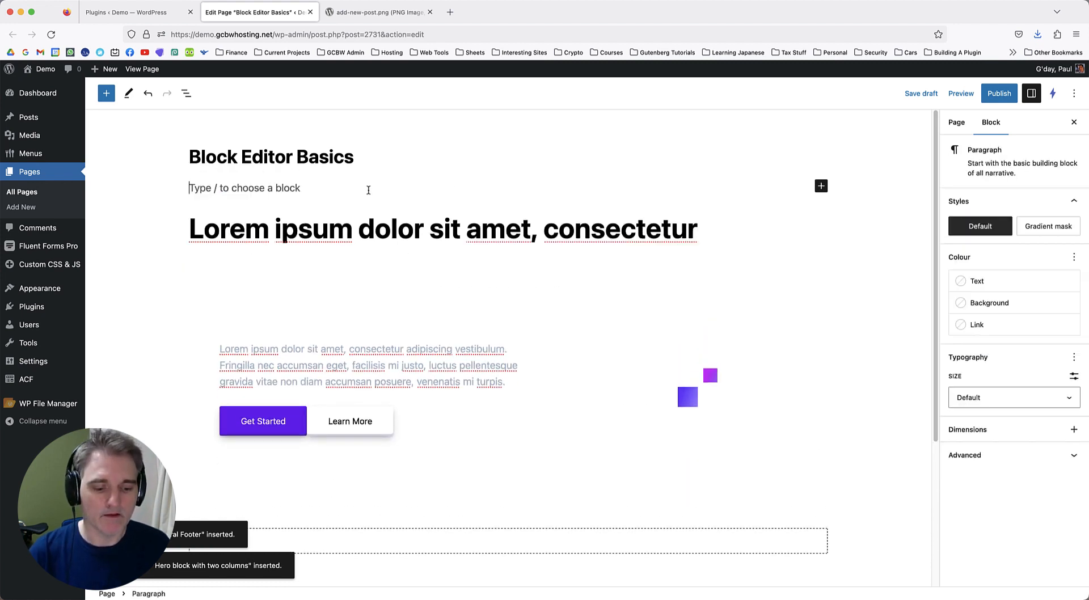
key("super+z")
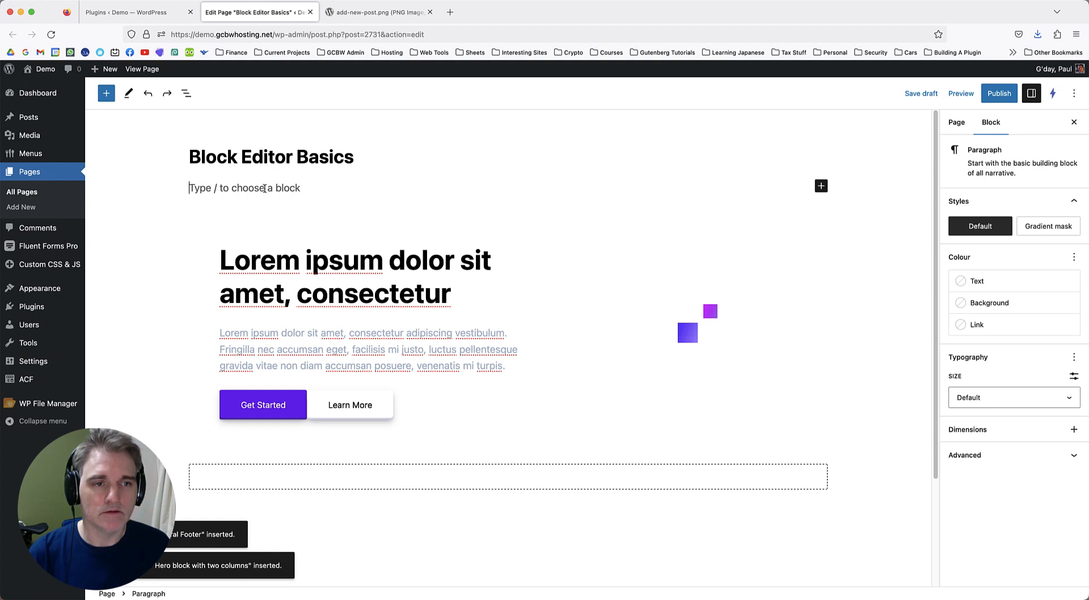
key("BackSpace")
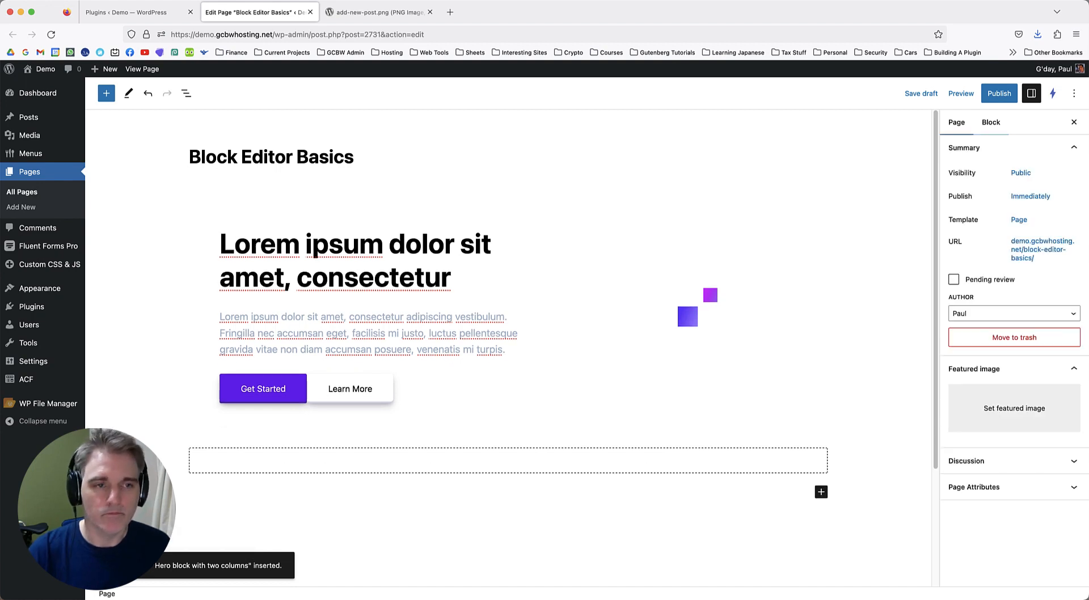
Delete the hero pattern's Media & Text block holding the heading, text, buttons and image.
left_click(494, 230)
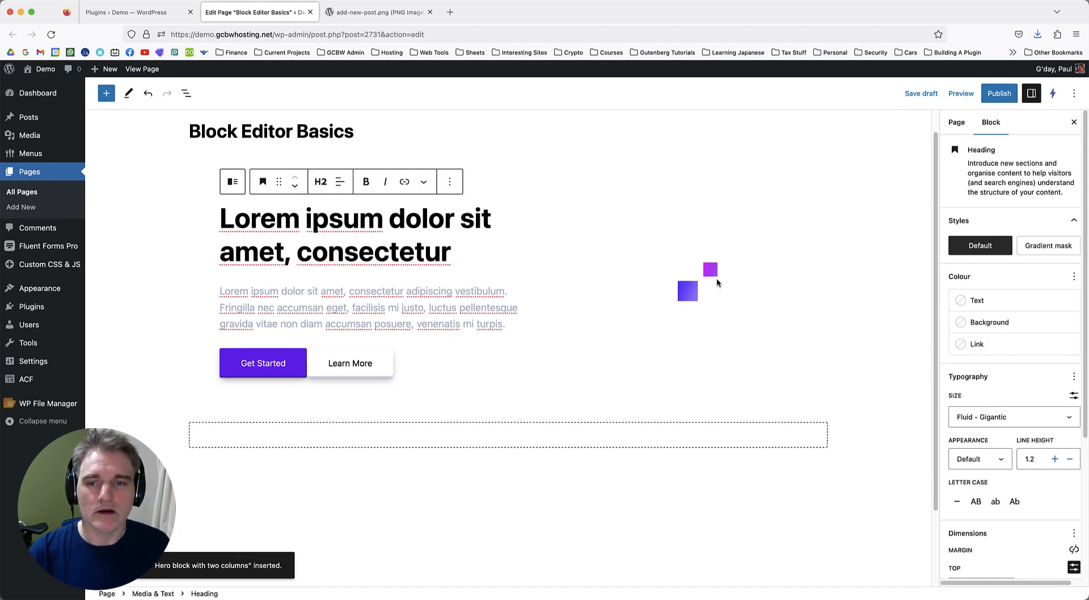
left_click(564, 218)
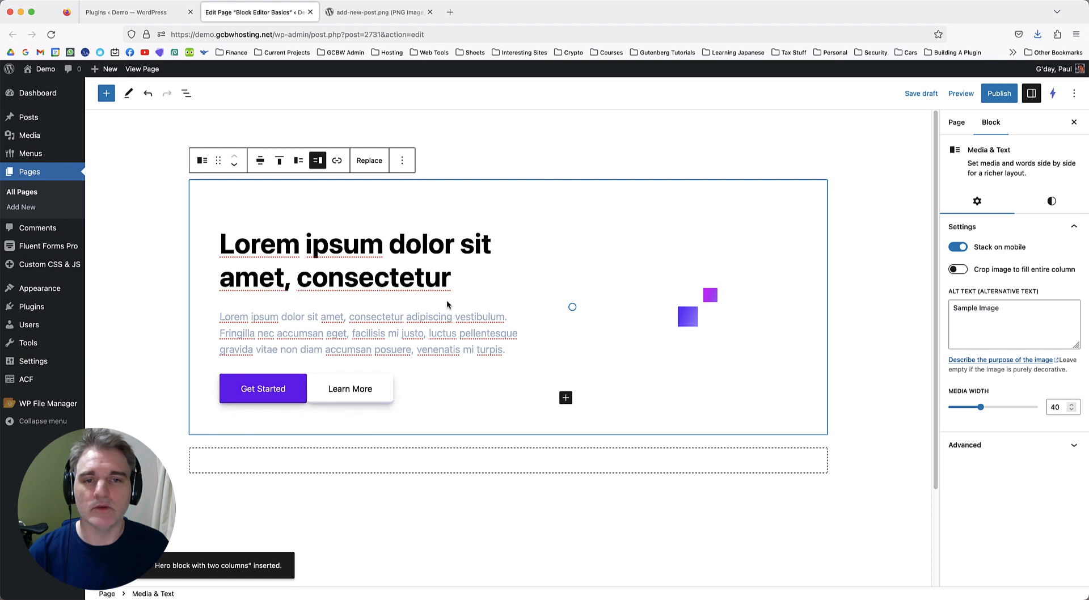
mouse_move(447, 300)
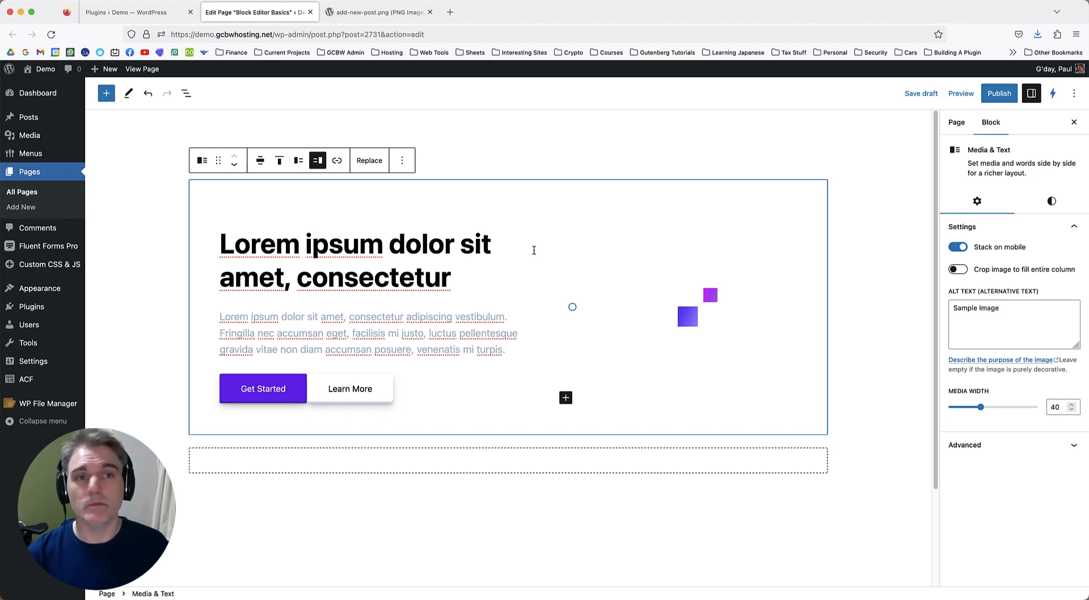
left_click(404, 161)
left_click(418, 418)
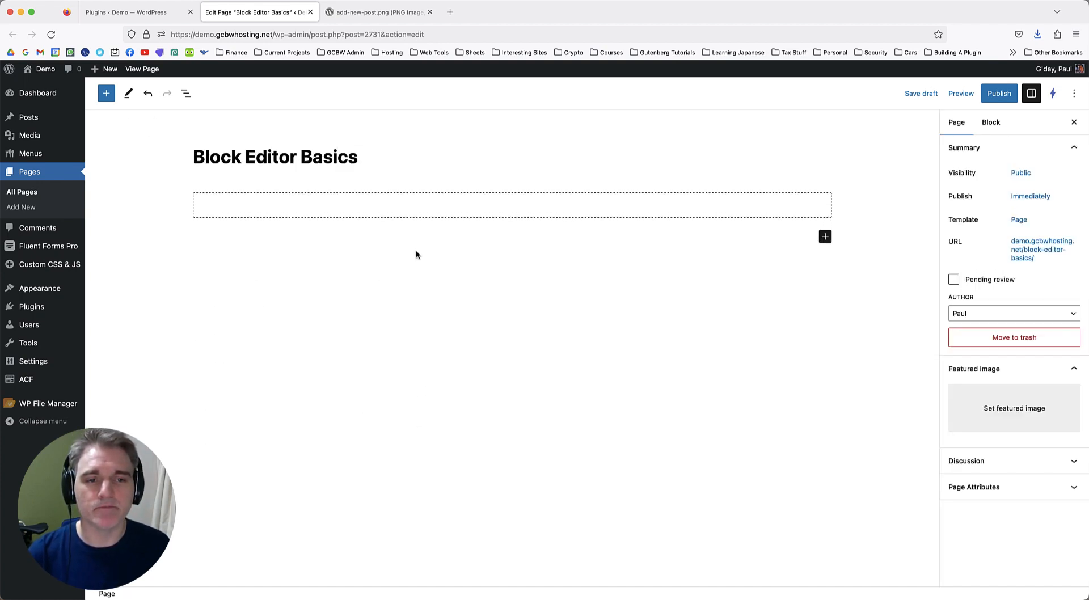
Delete the leftover empty group under the page title.
left_click(399, 213)
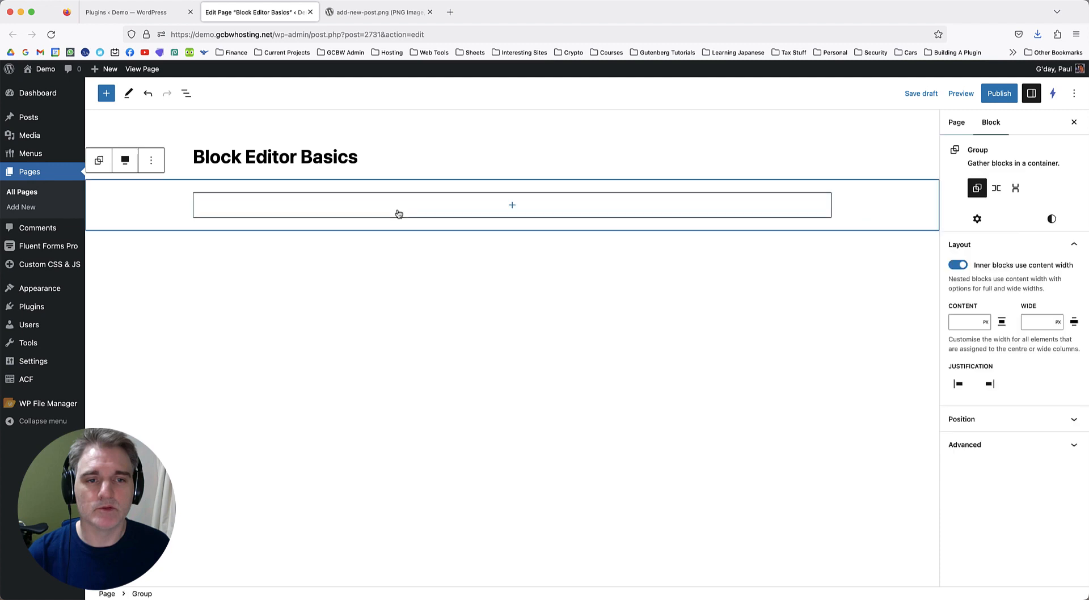
left_click(151, 161)
left_click(187, 392)
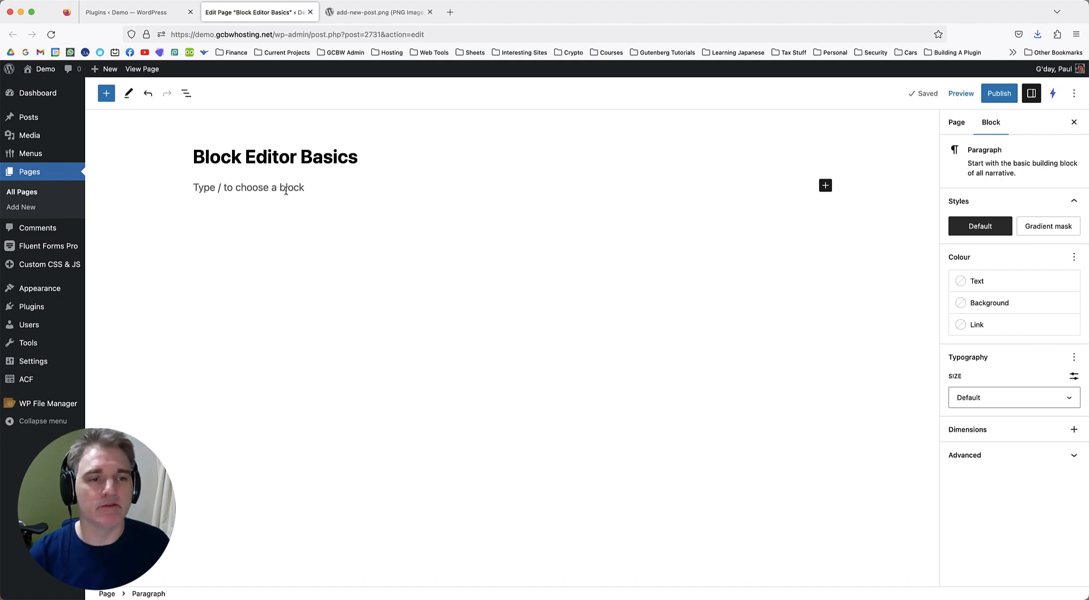
Search for "group" in the quick block inserter beside the empty paragraph, then clear the search and dismiss it.
type("`")
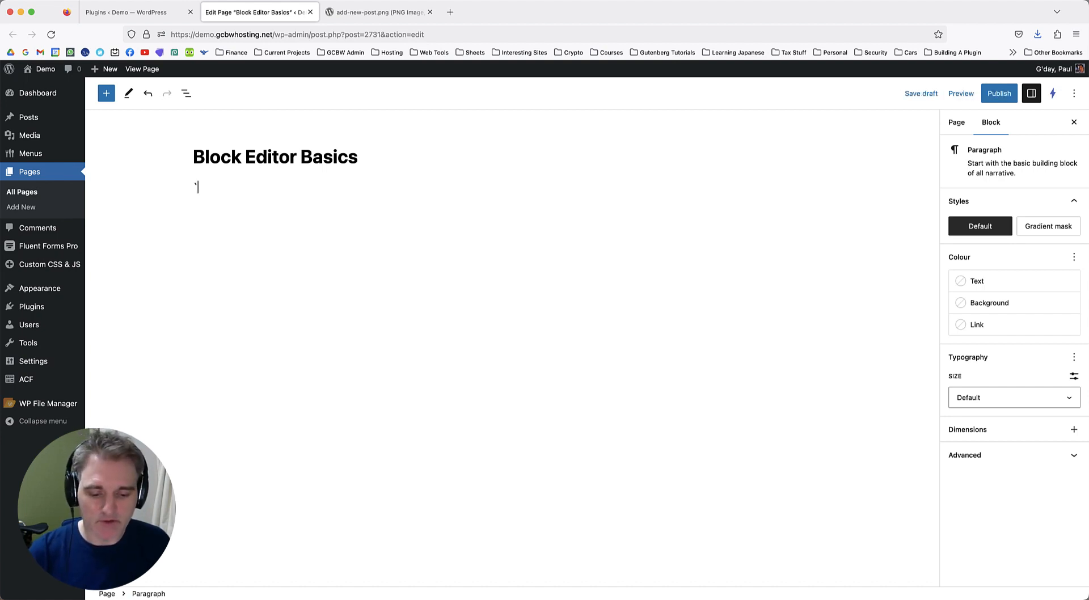
key("BackSpace")
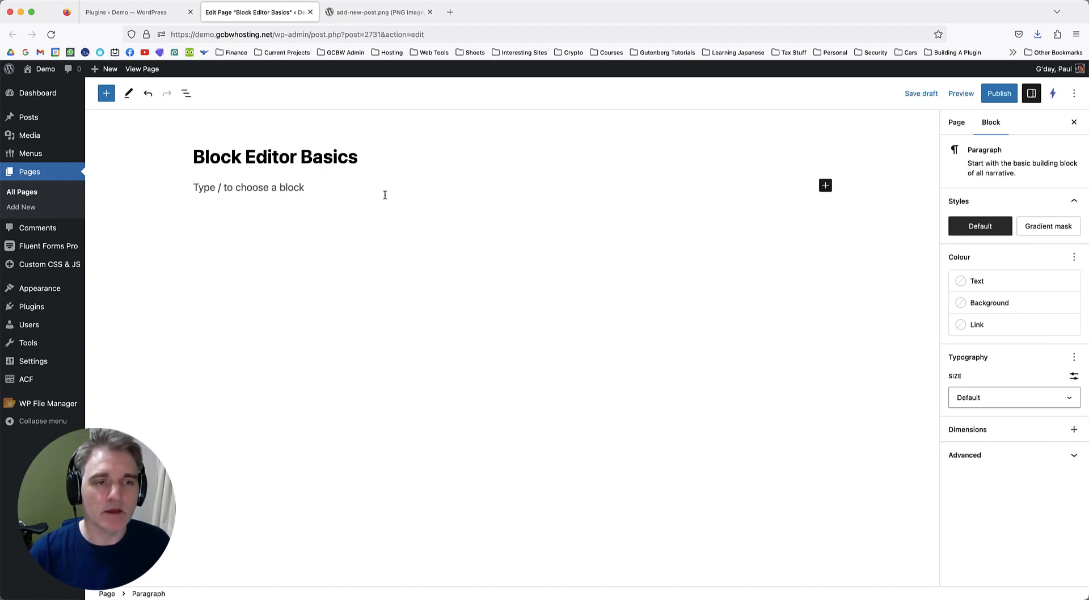
left_click(824, 184)
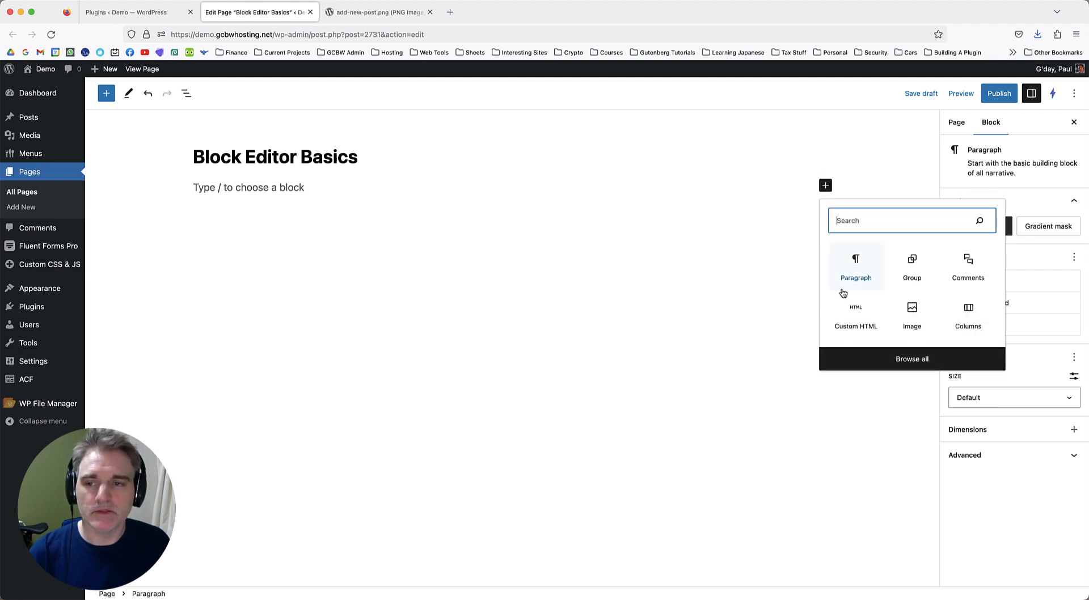
type("group")
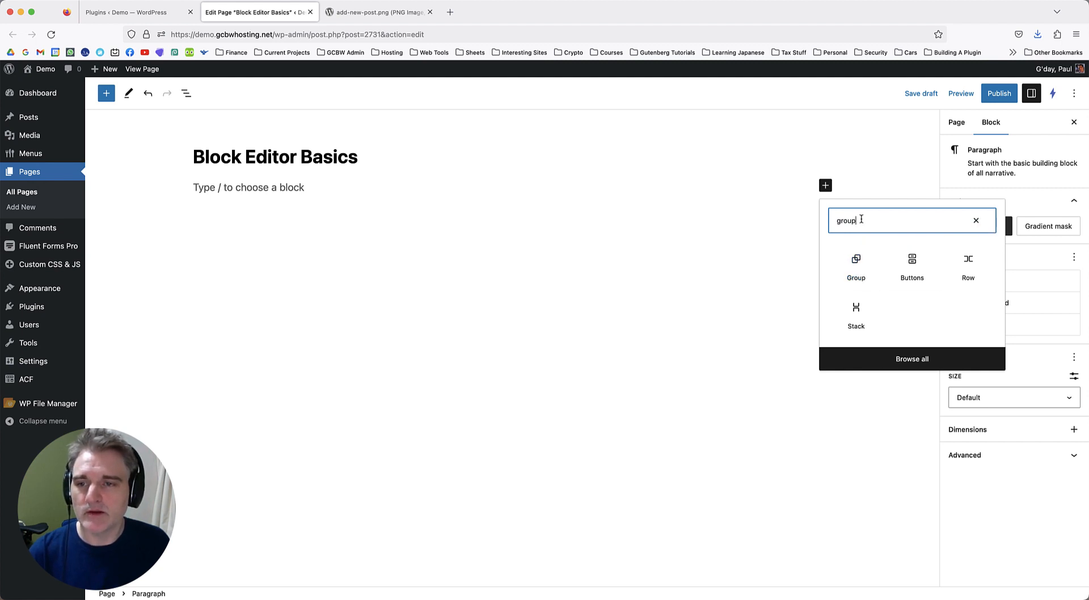
left_click(975, 220)
left_click(310, 204)
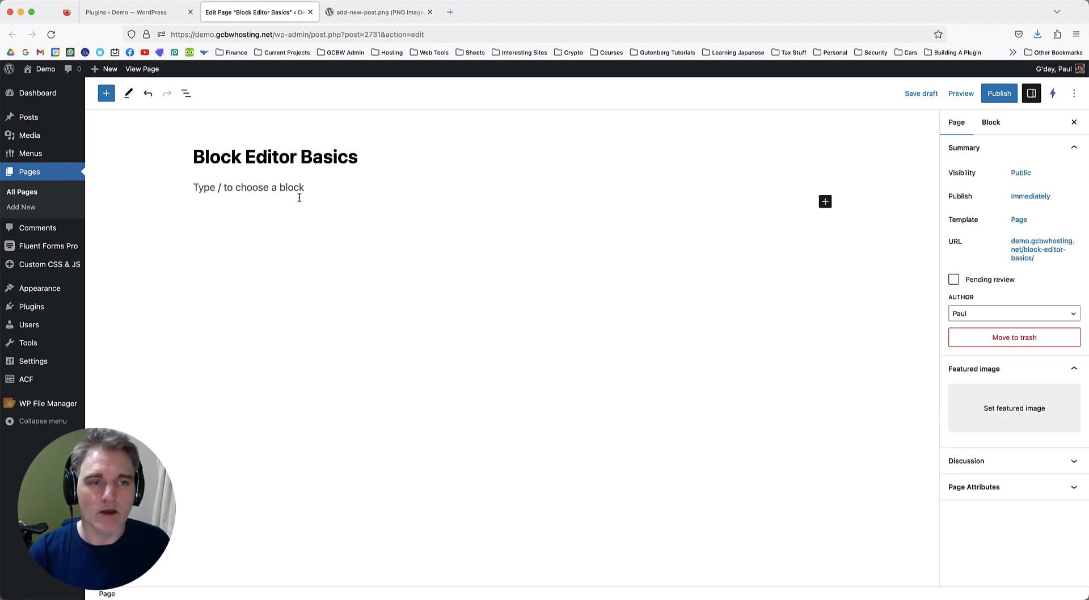
Search the full block library for "group", clear the search, locate Group among the Design blocks and close the library.
left_click(106, 94)
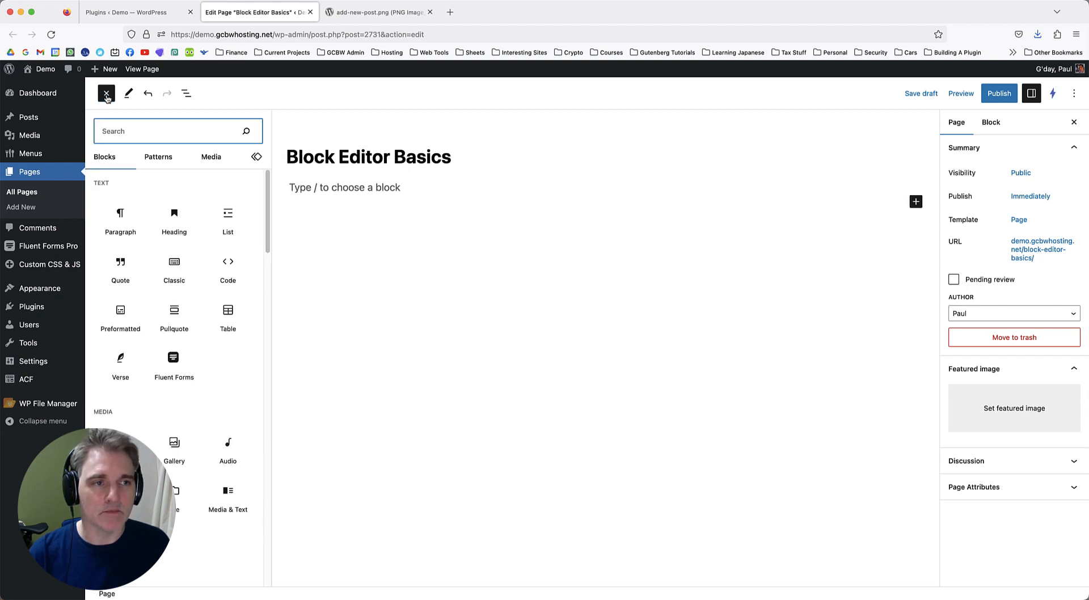
type("gr")
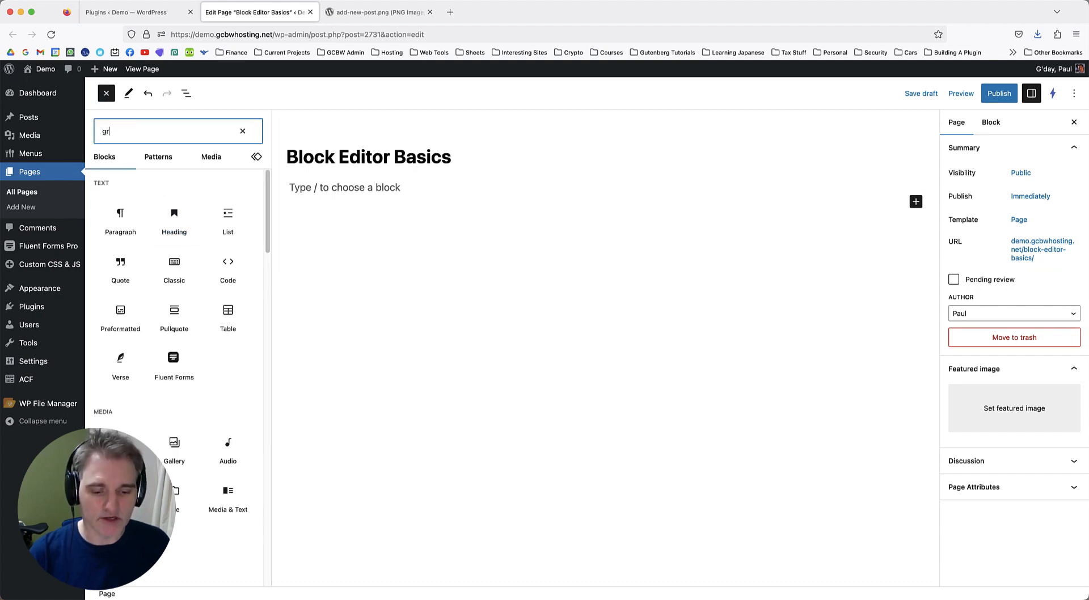
type("oup")
key("BackSpace")
key("BackSpace")
key("BackSpace")
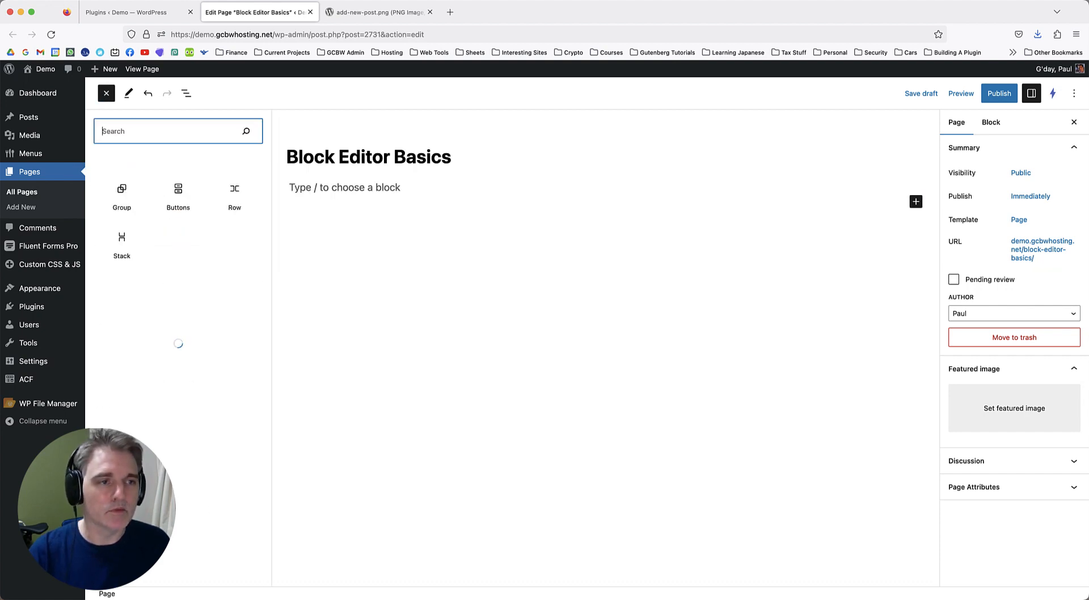
scroll(152, 292, "down", 5)
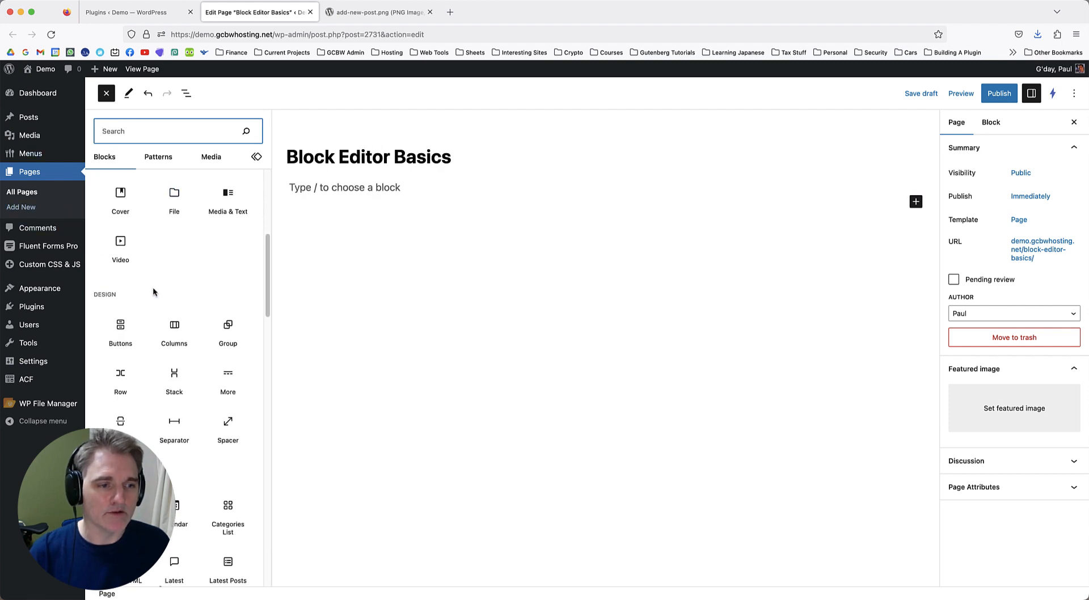
scroll(152, 290, "down", 3)
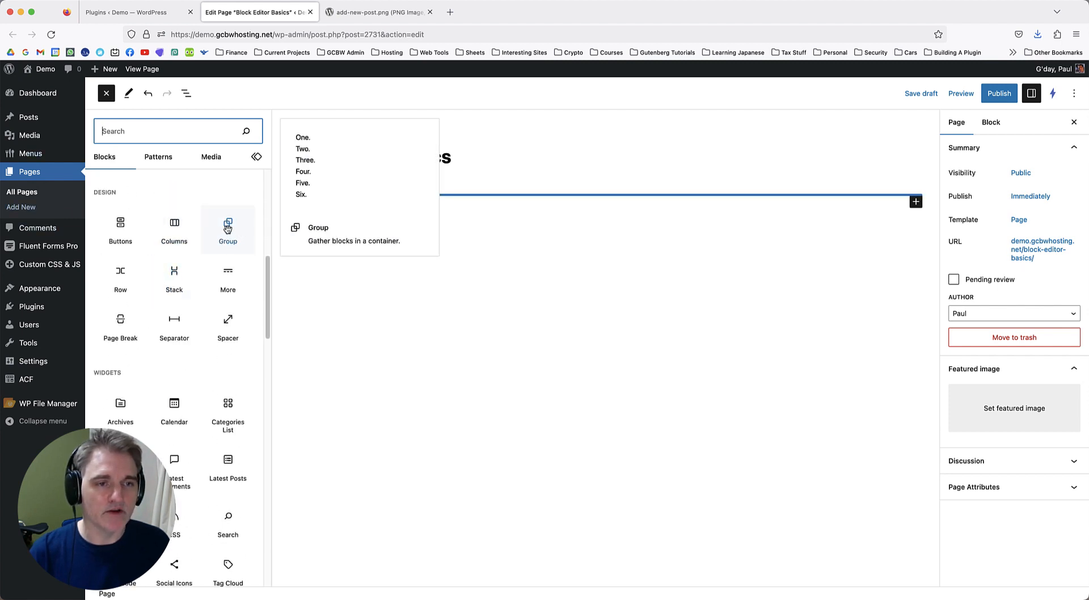
left_click(441, 341)
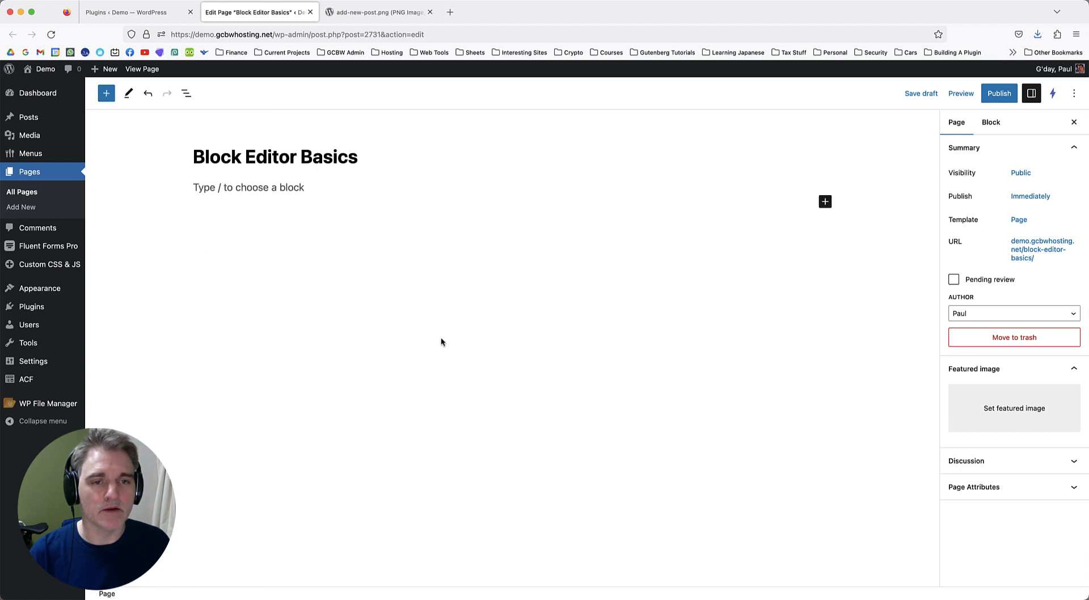
Look up the "group" and "button" blocks with slash commands in the empty paragraph.
left_click(236, 187)
type("/")
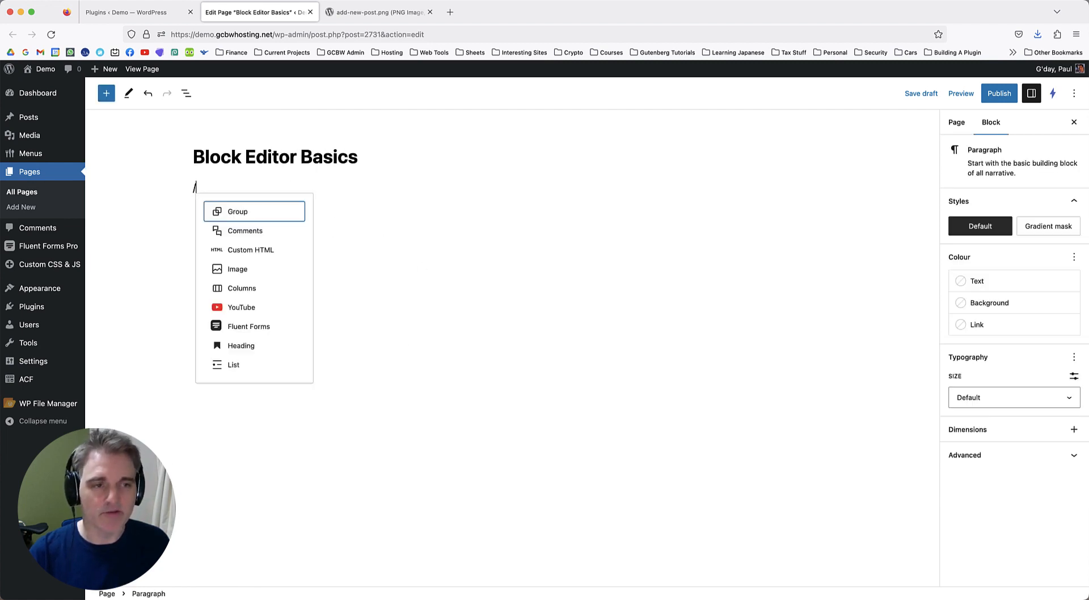
type("group")
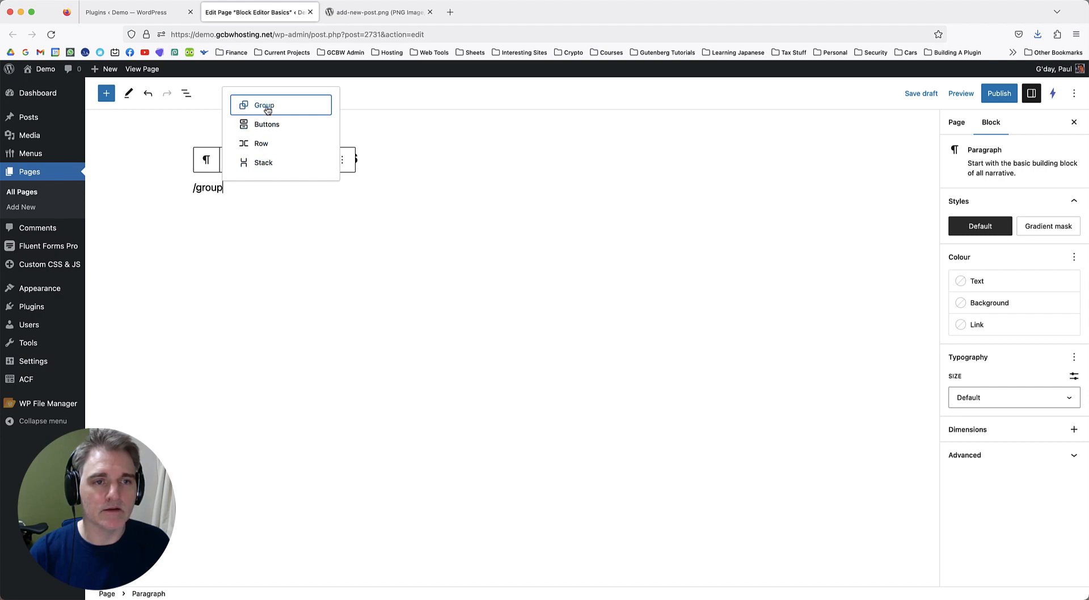
left_click(216, 188)
double_click(216, 188)
type("button")
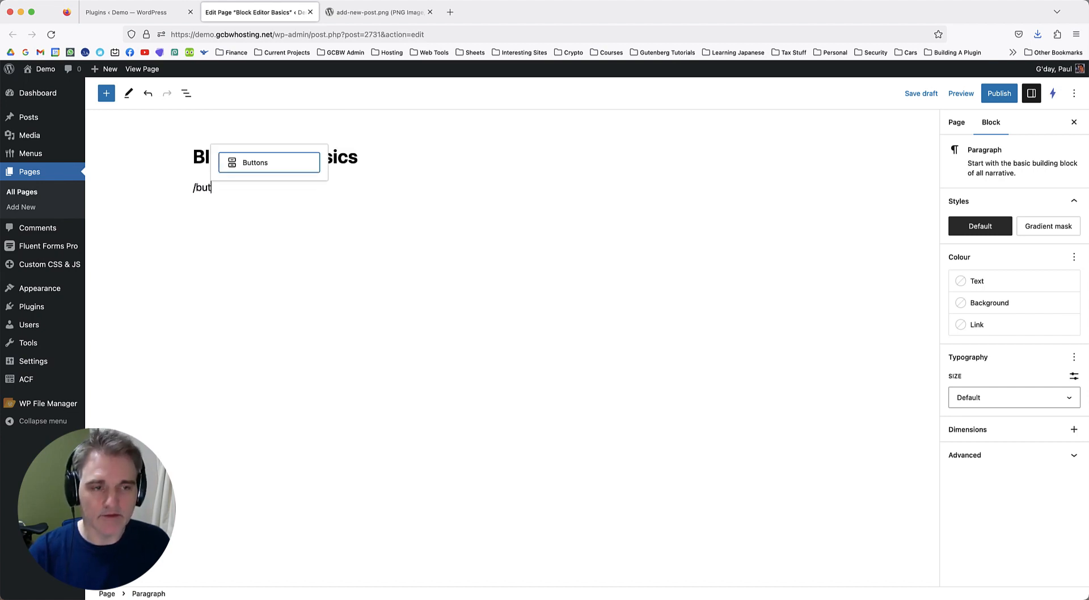
Replace the slash search term with "video" and "heading" to look up the matching blocks.
double_click(210, 190)
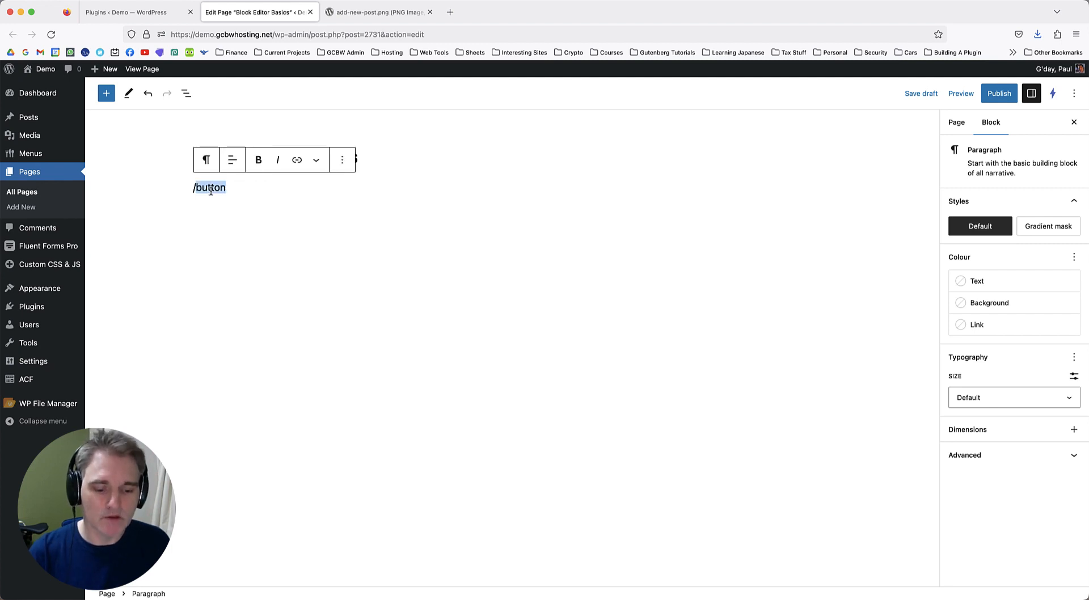
type("video")
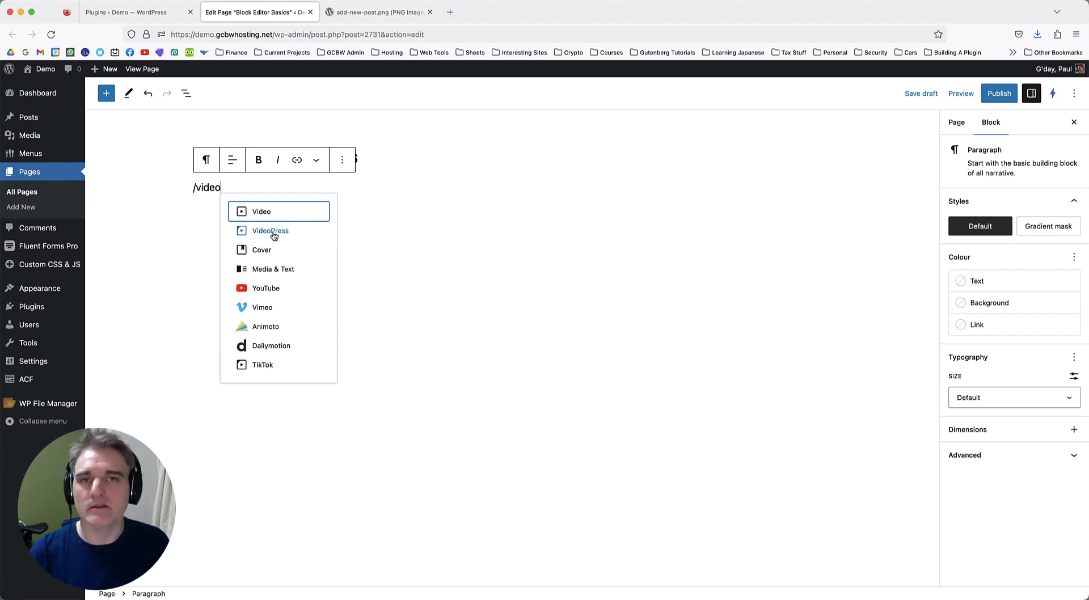
double_click(209, 187)
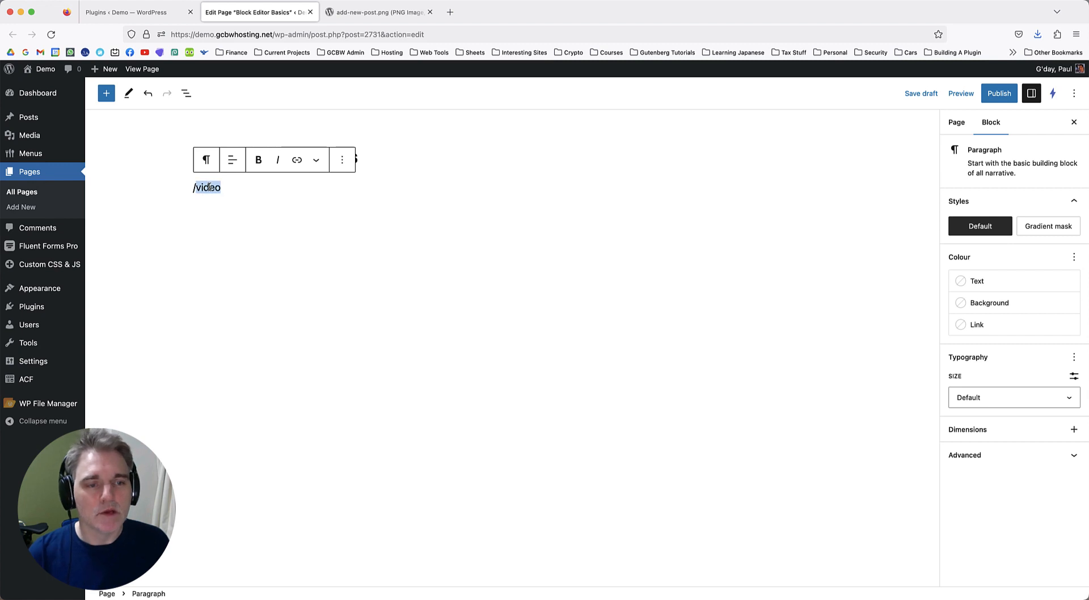
key("BackSpace")
type("headin g")
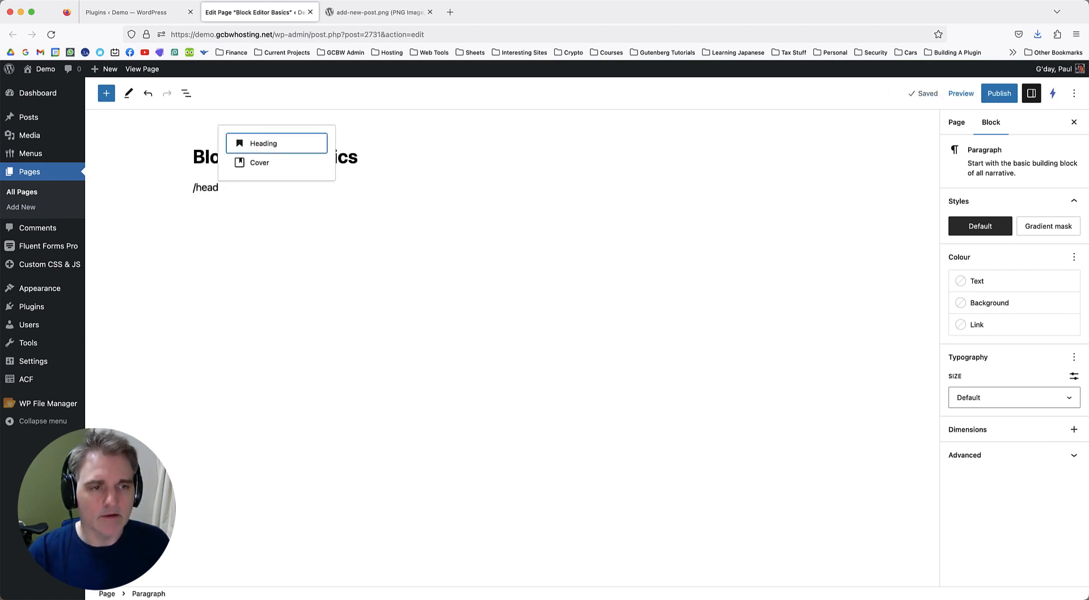
key("BackSpace")
key("BackSpace")
type("g")
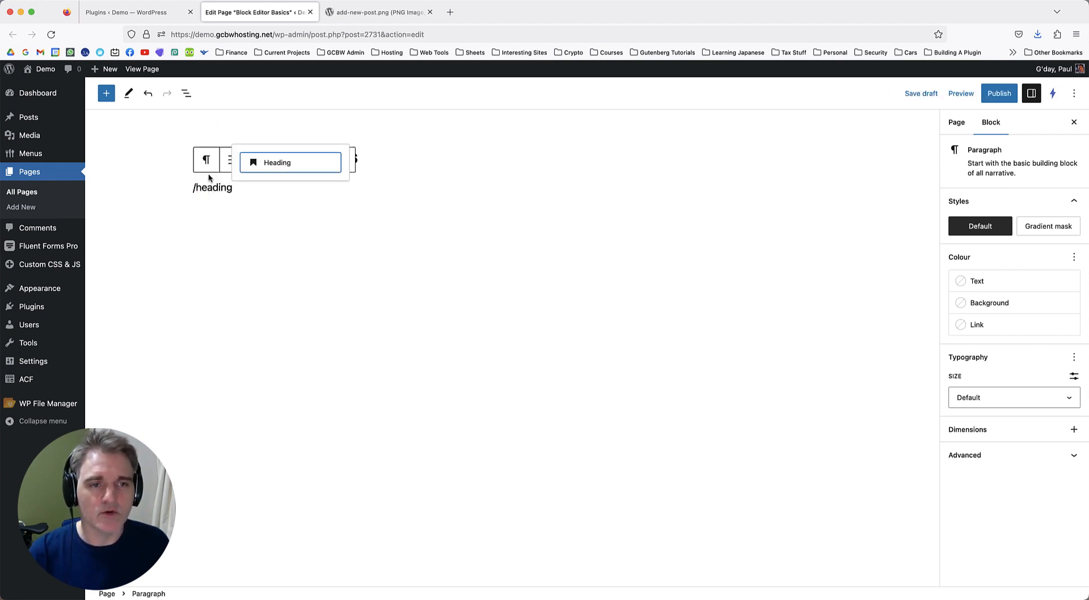
Insert a Custom HTML block with the slash command "/html" and delete it again.
double_click(220, 188)
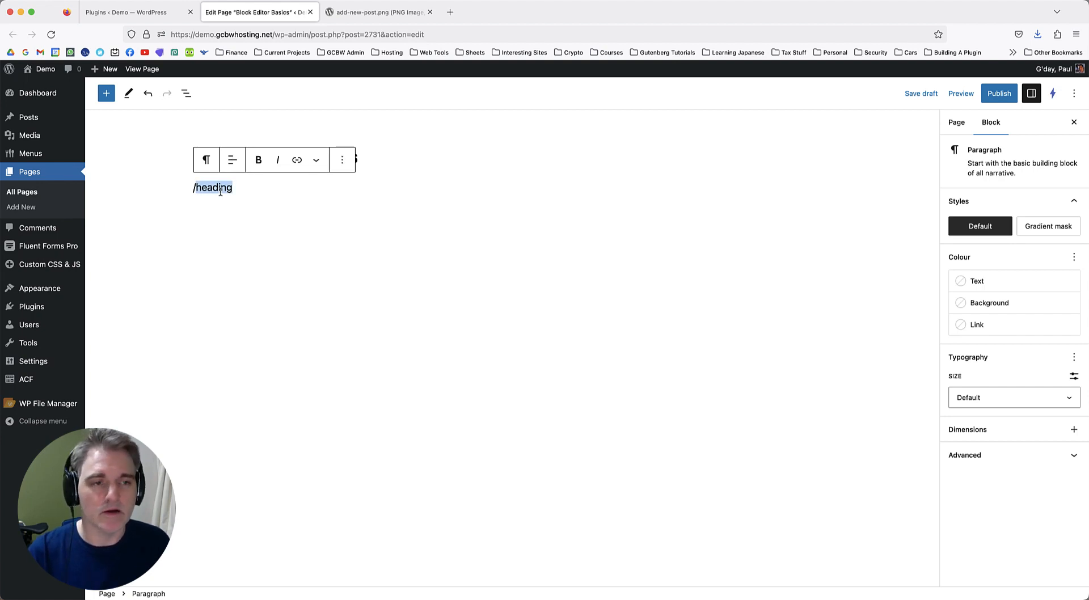
key("BackSpace")
type("html")
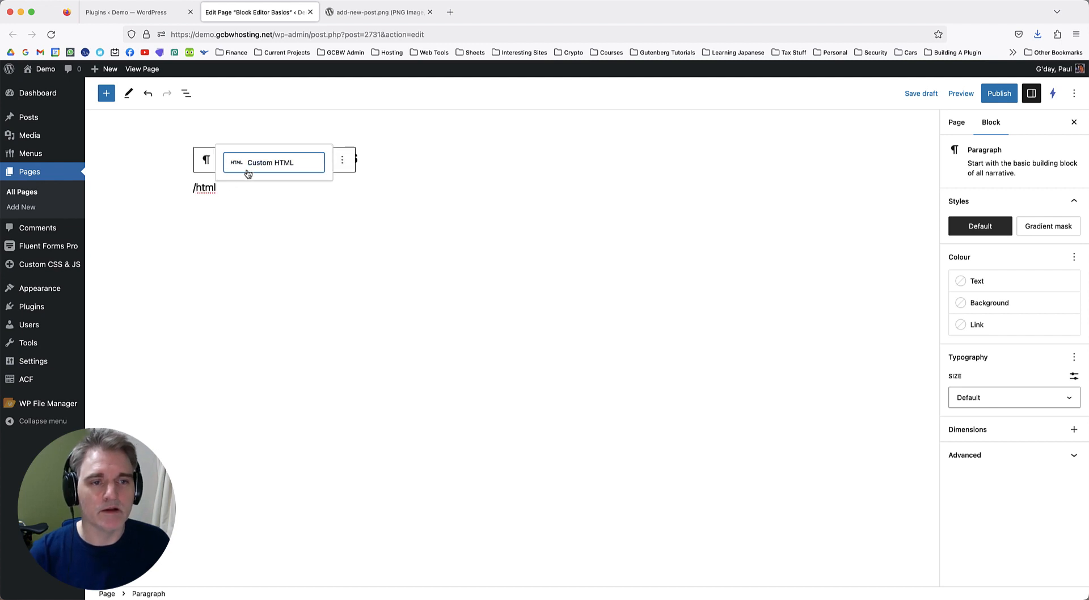
key("Return")
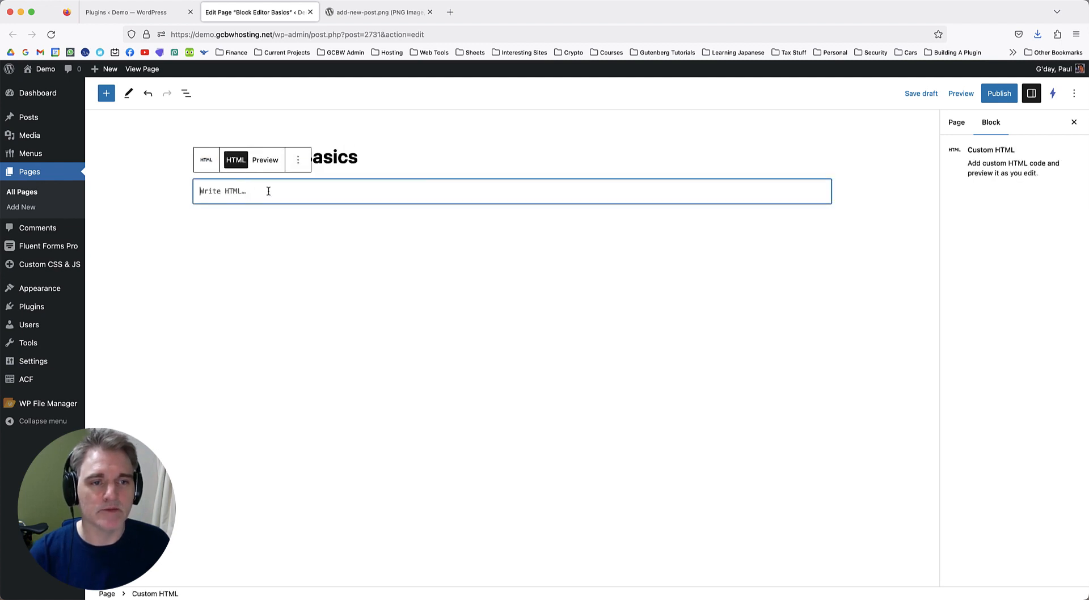
left_click(298, 160)
left_click(363, 413)
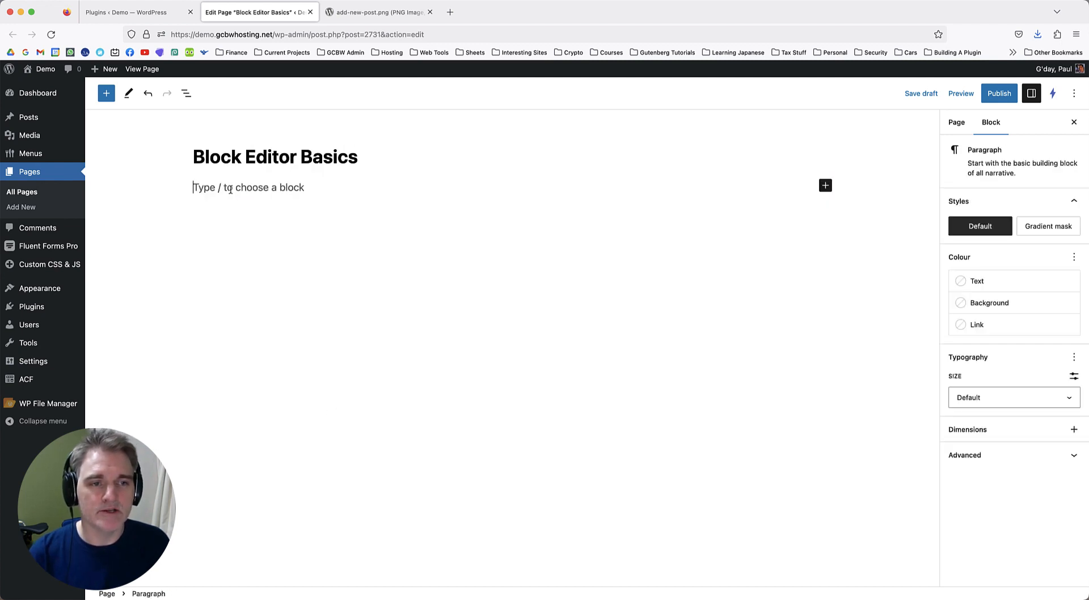
Insert a Group block under the page title with the slash command "/group".
type("/group")
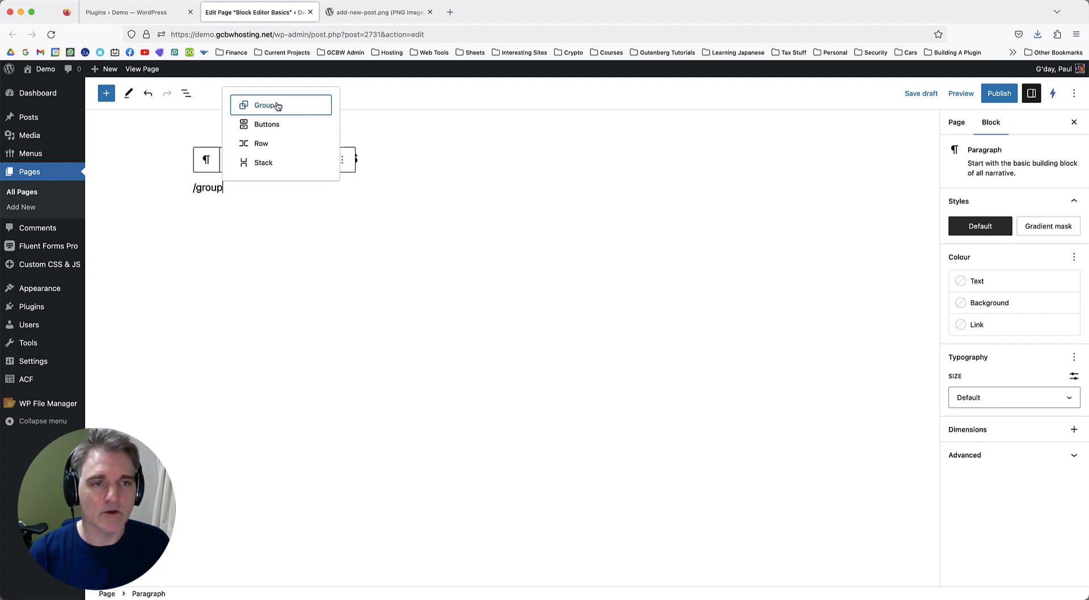
left_click(277, 104)
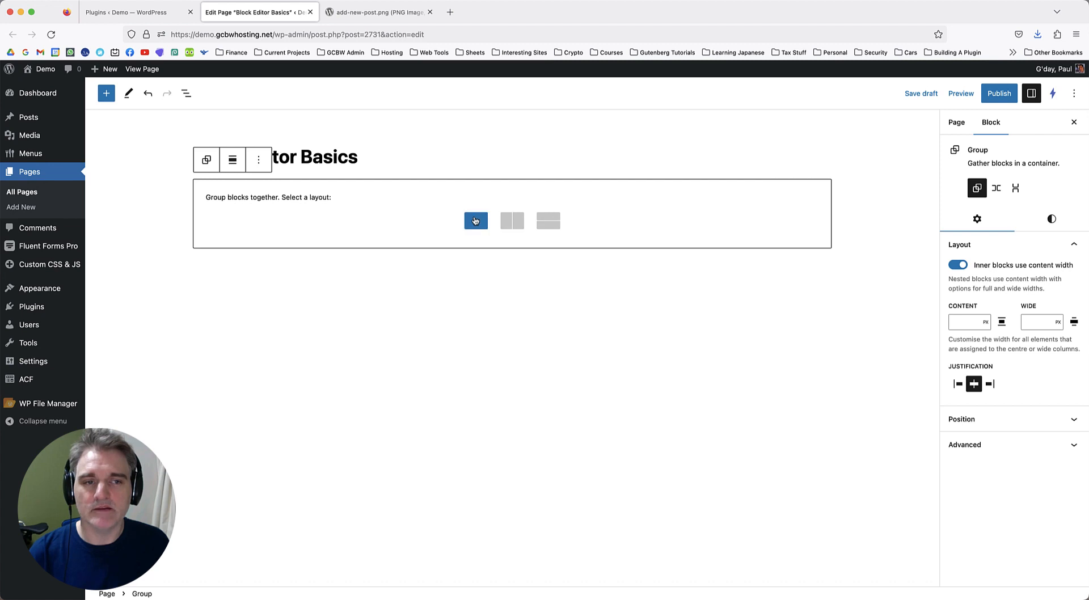
Give the new Group block the side-by-side Row layout and open the list view of the page's blocks.
left_click(514, 226)
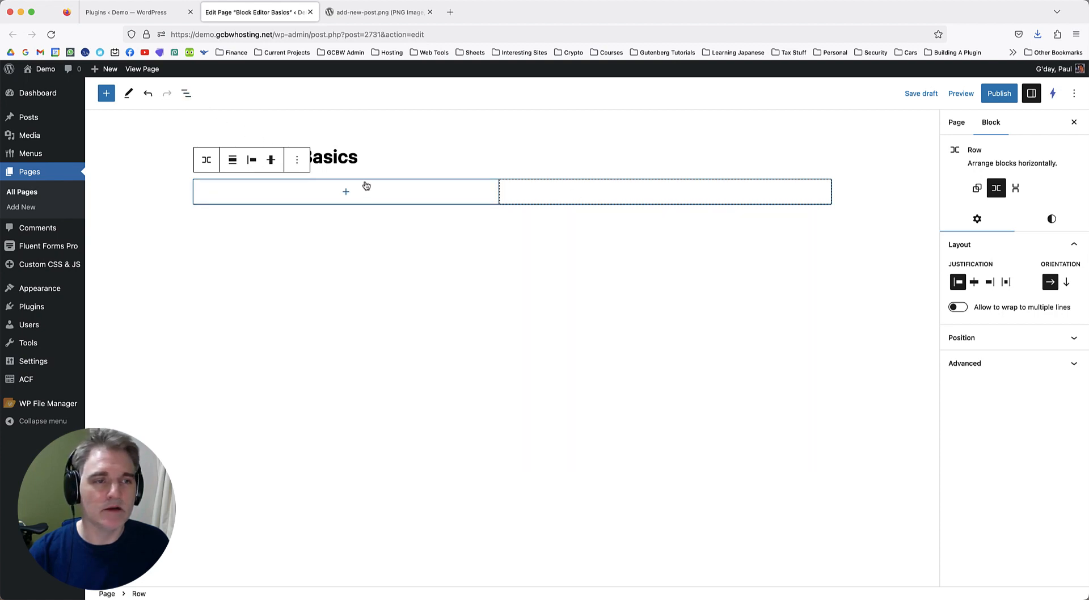
left_click(185, 95)
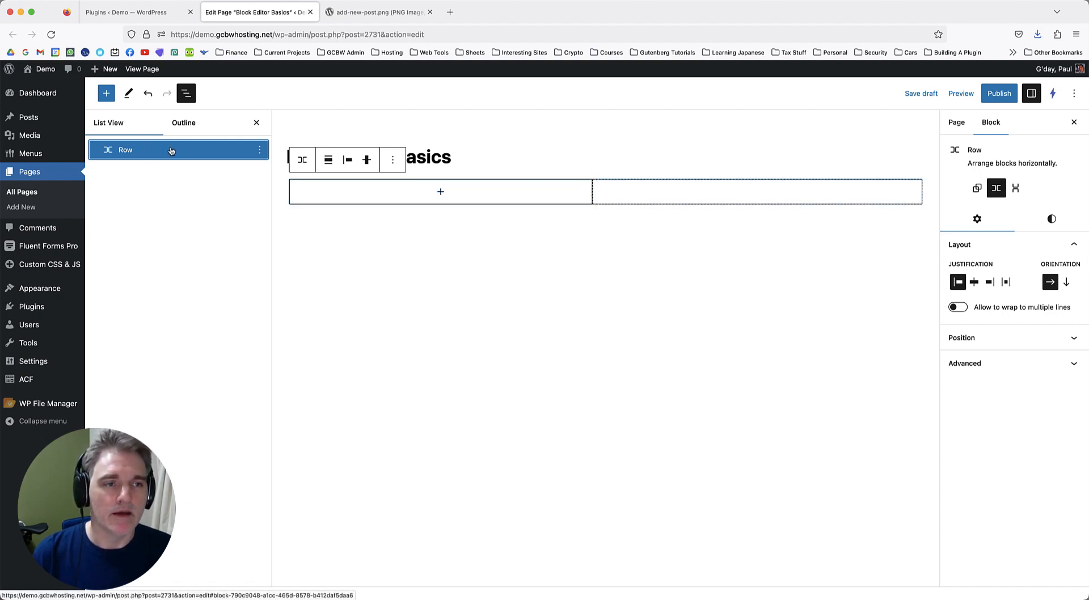
Examine the document outline with its character count, word count and reading time, and return to the list of blocks.
left_click(183, 124)
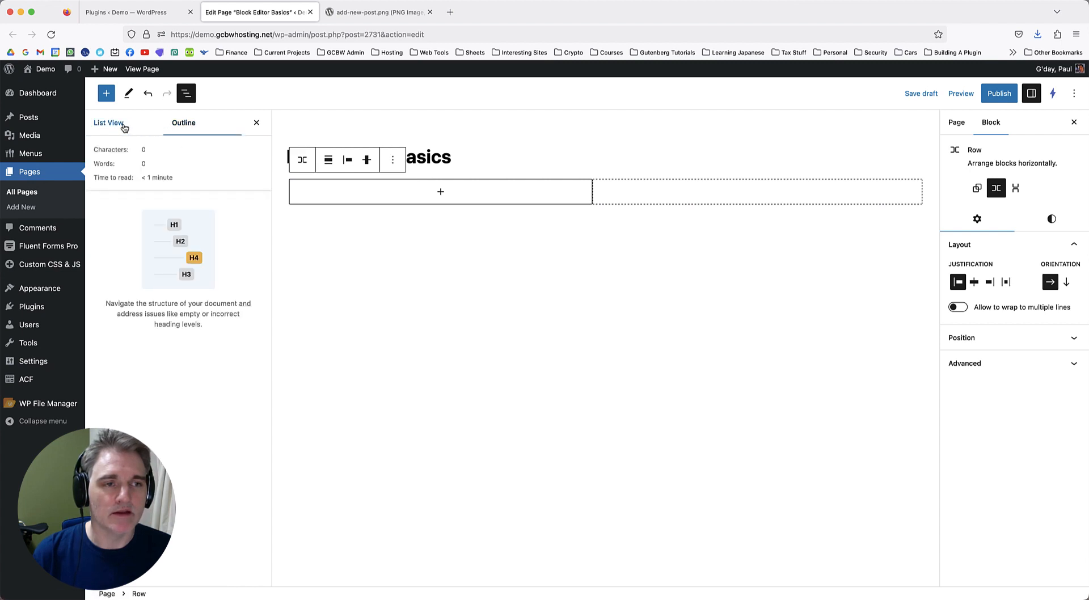
left_click(108, 123)
left_click(208, 128)
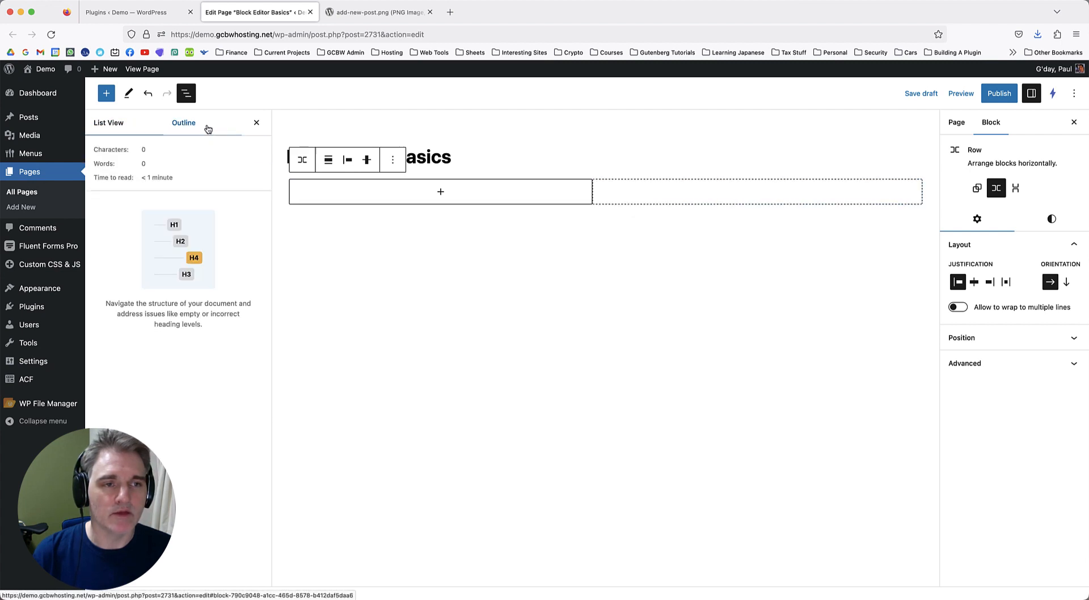
left_click_drag(151, 152, 142, 152)
left_click(156, 161)
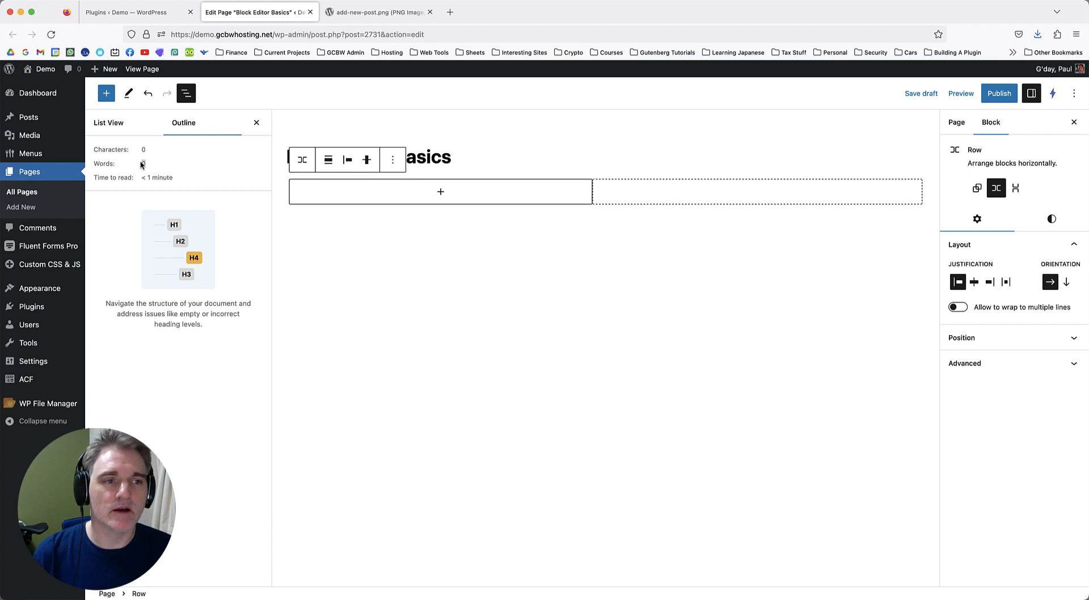
left_click_drag(186, 175, 141, 177)
left_click(185, 183)
left_click(168, 178)
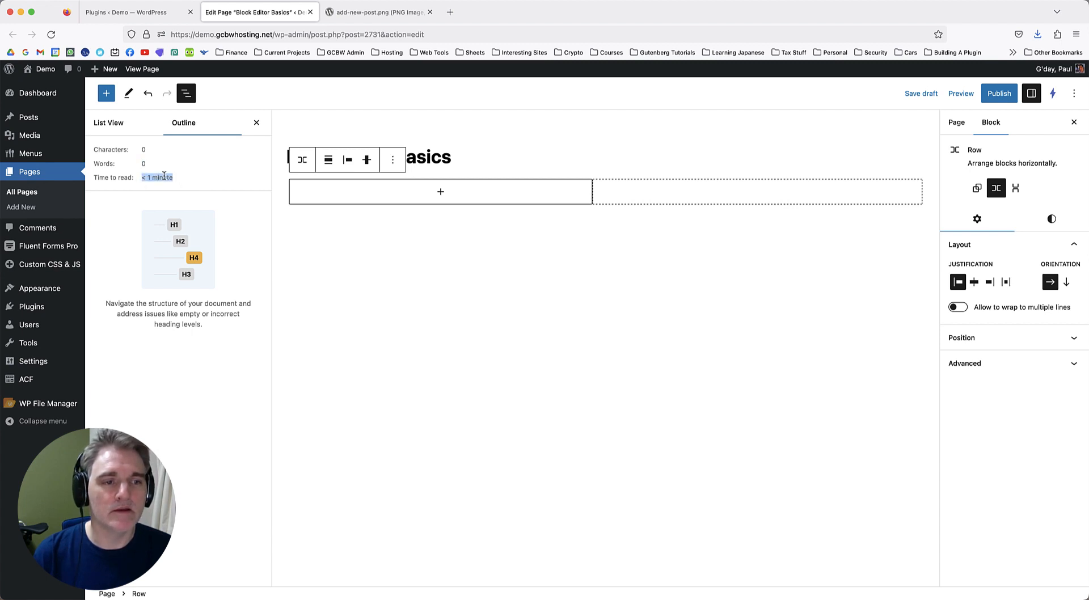
left_click(164, 178)
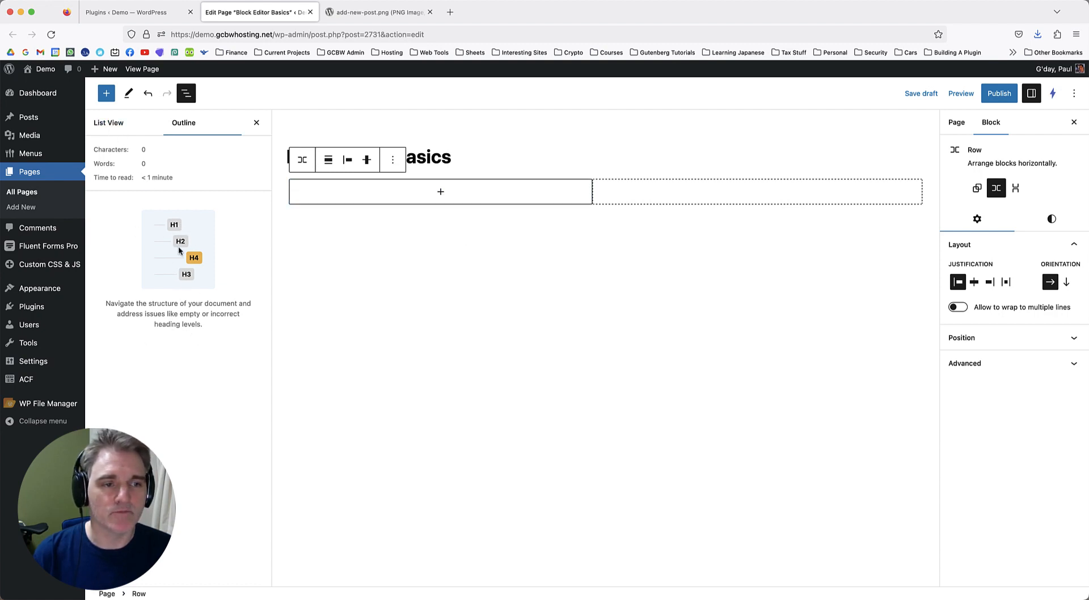
left_click(108, 123)
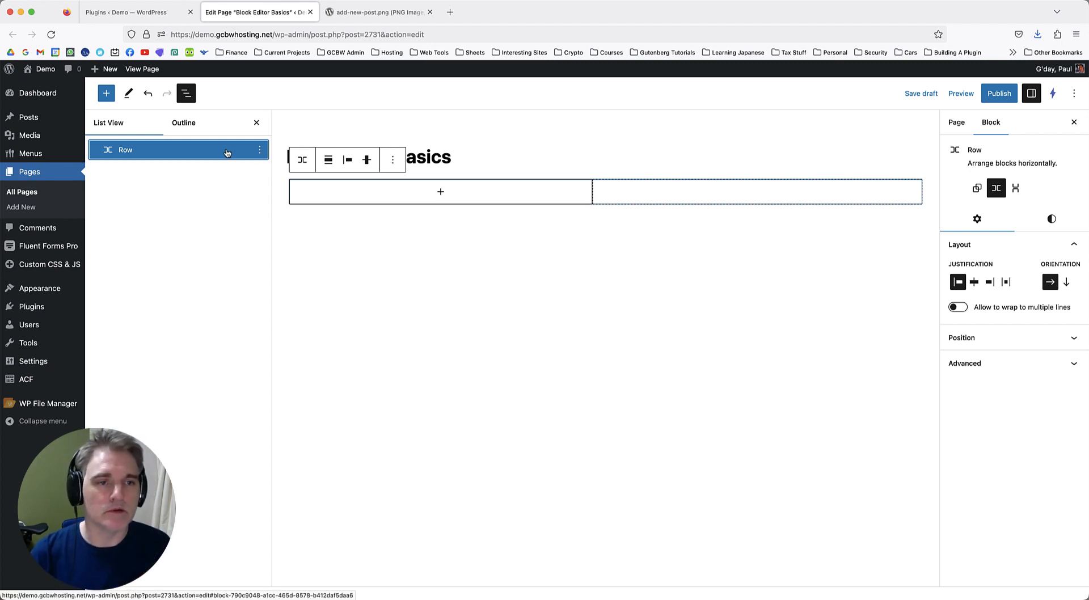
Add a paragraph reading "asdasdasdasd" below the Row block, followed by a YouTube block chosen from the slash command list.
left_click(338, 218)
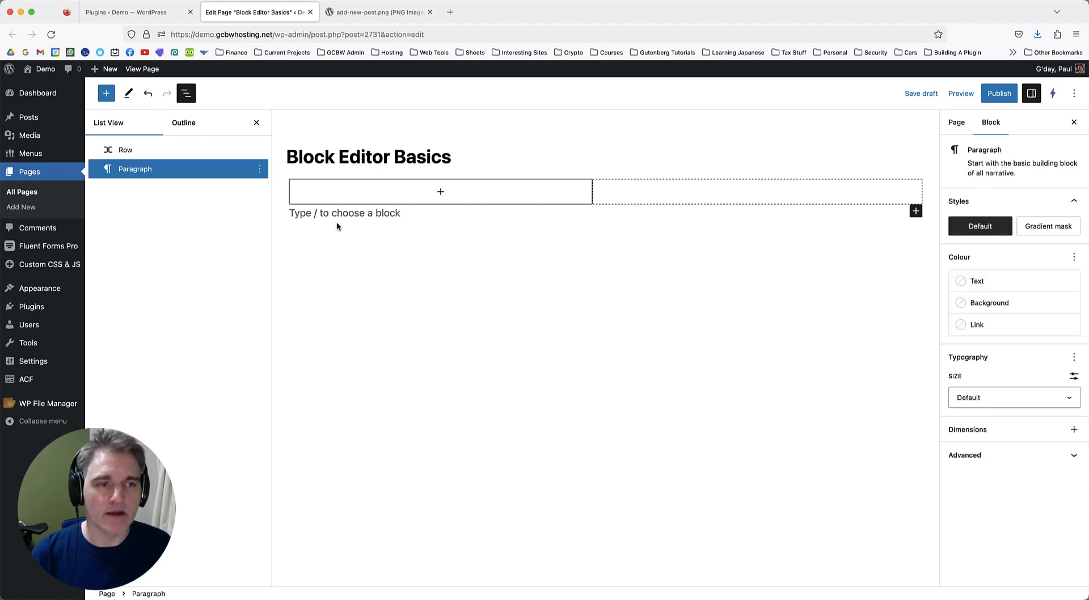
type("asdas")
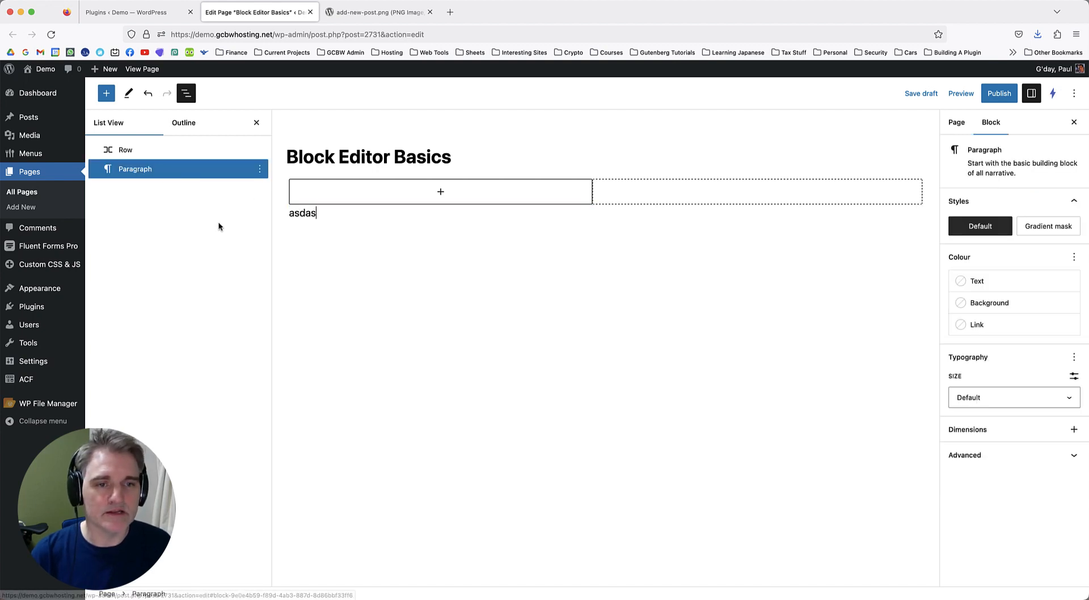
type("dasdasd")
key("Return")
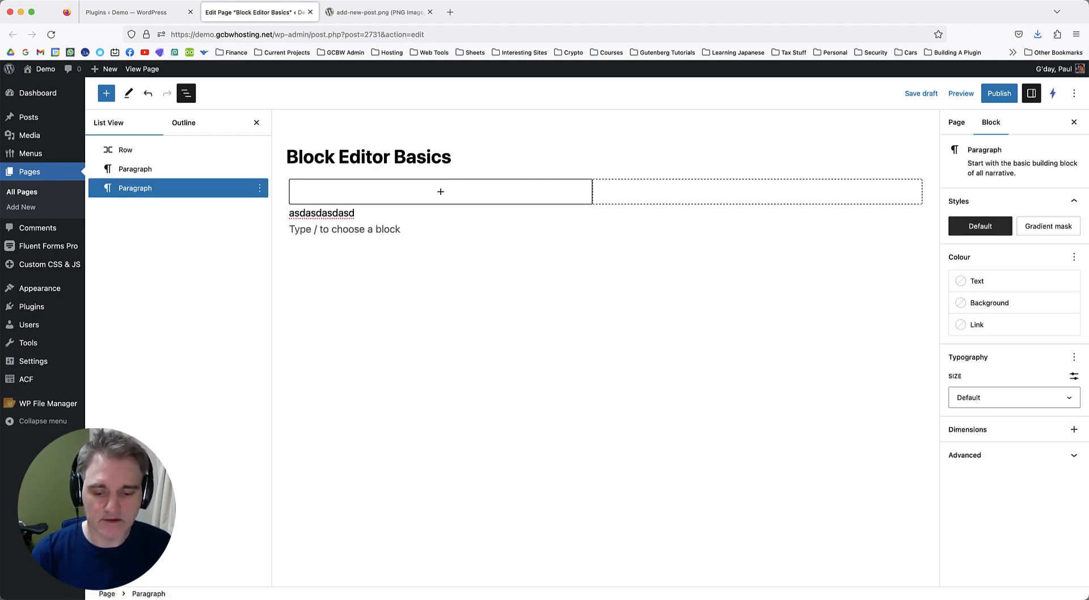
type("/")
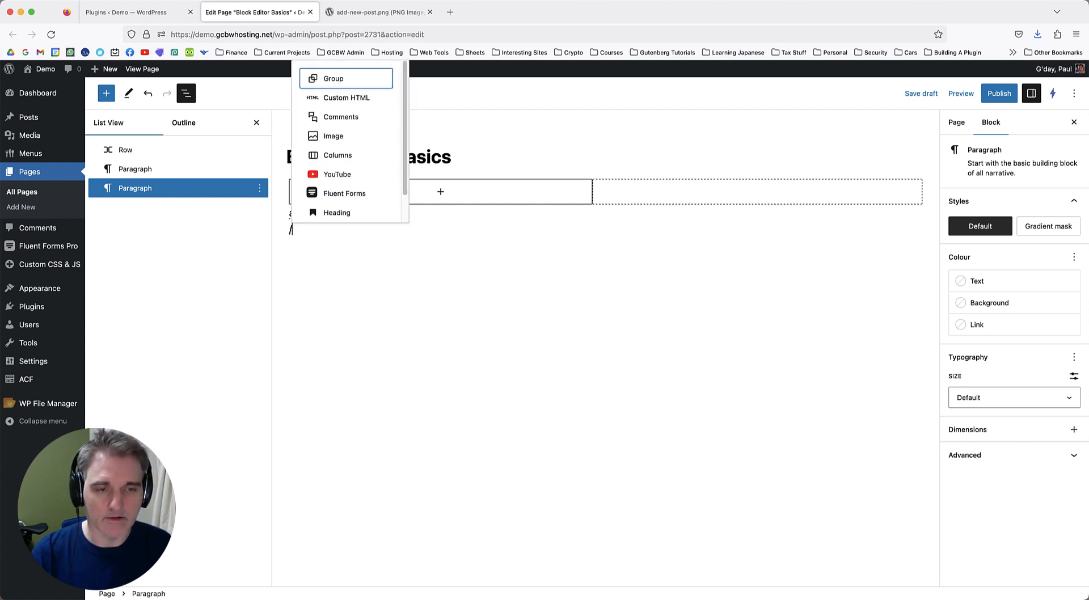
left_click(360, 175)
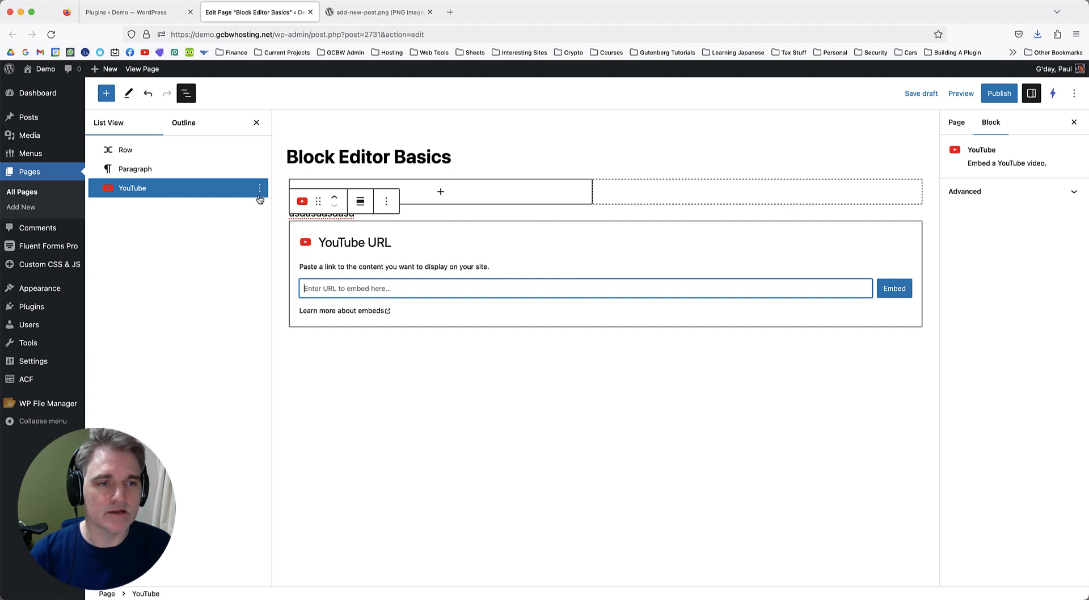
Insert two empty paragraphs directly after the YouTube block through its block options and add another at the page's end.
left_click(260, 189)
left_click(290, 277)
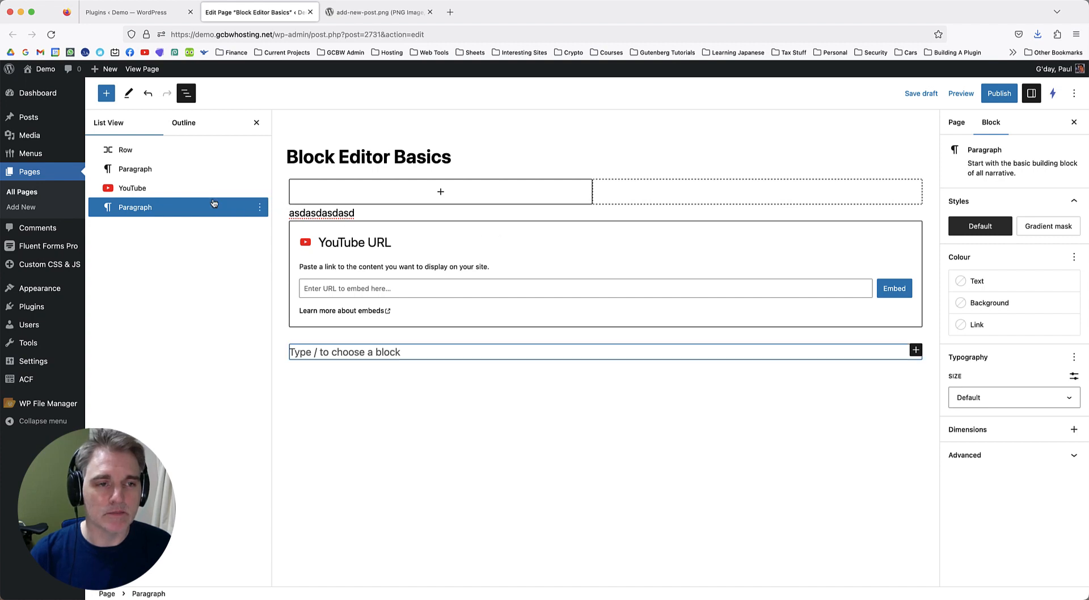
left_click(259, 189)
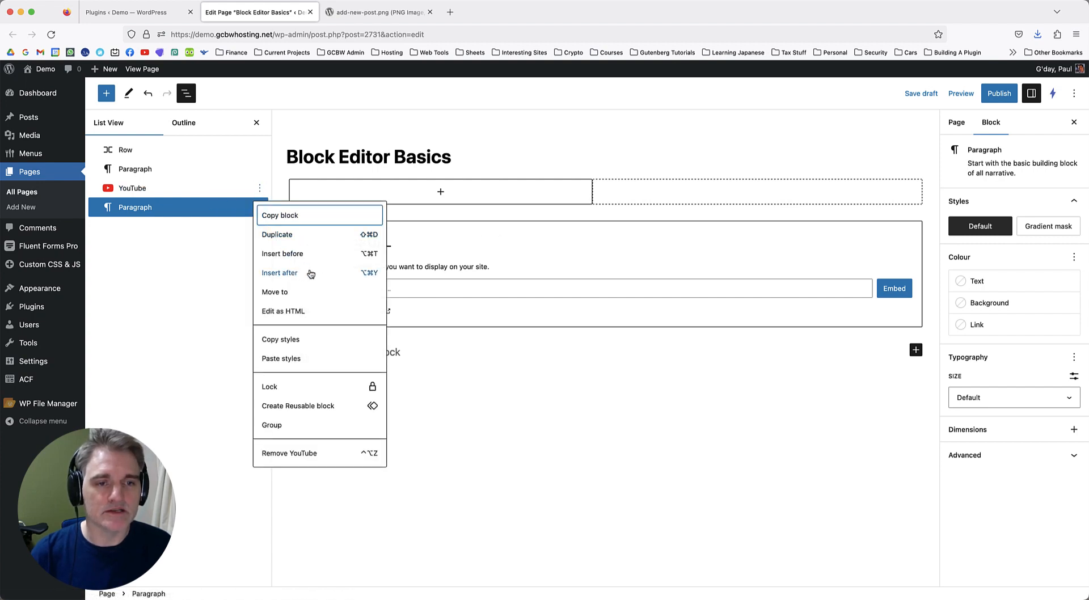
left_click(284, 273)
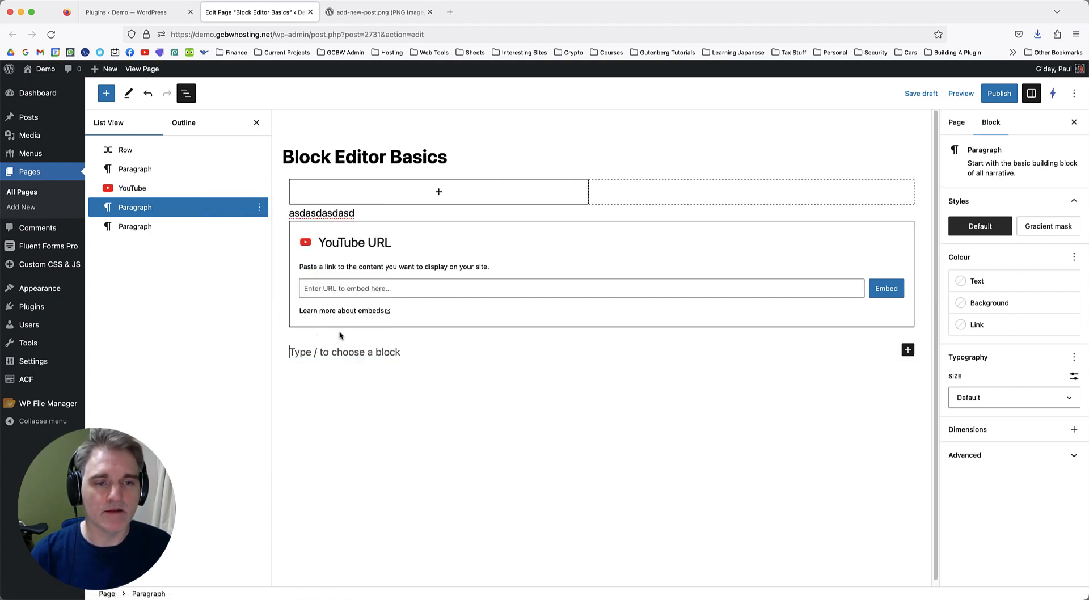
left_click(333, 377)
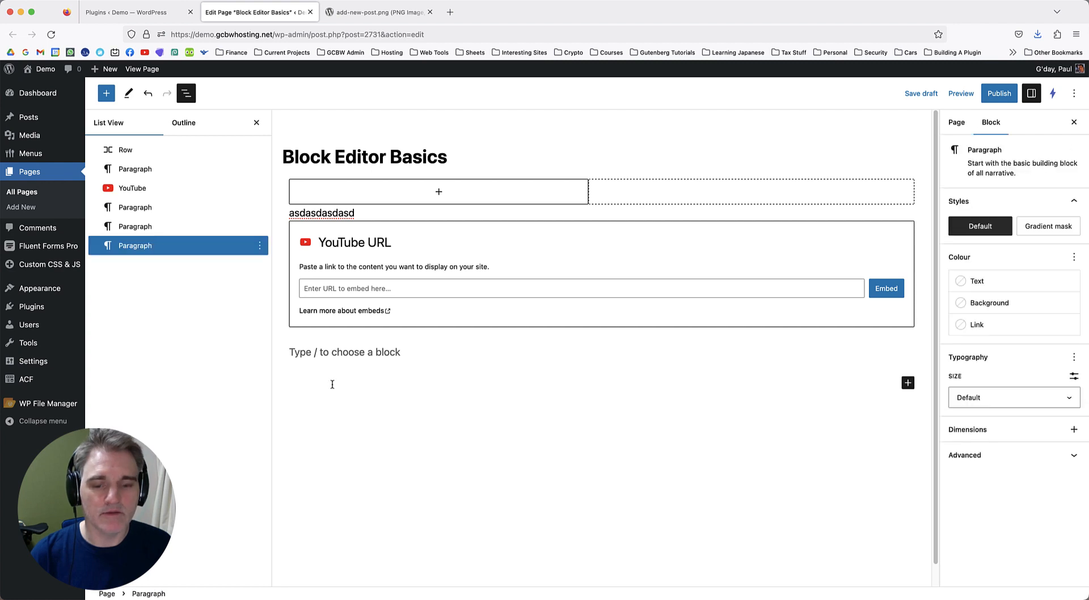
Delete the empty paragraphs below the YouTube block and close the list view.
key("BackSpace")
key("BackSpace")
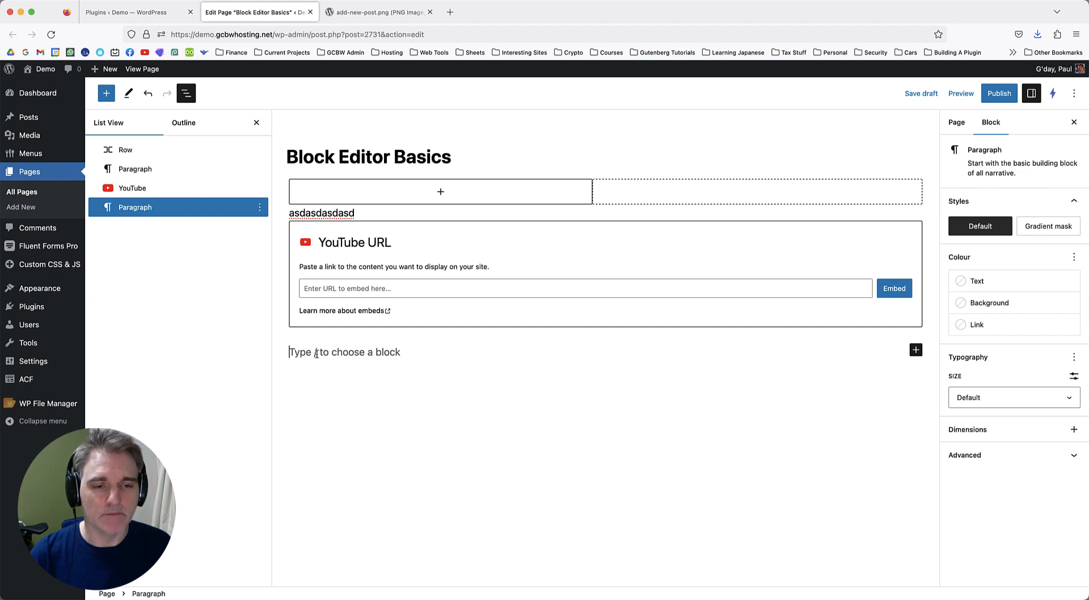
left_click(260, 208)
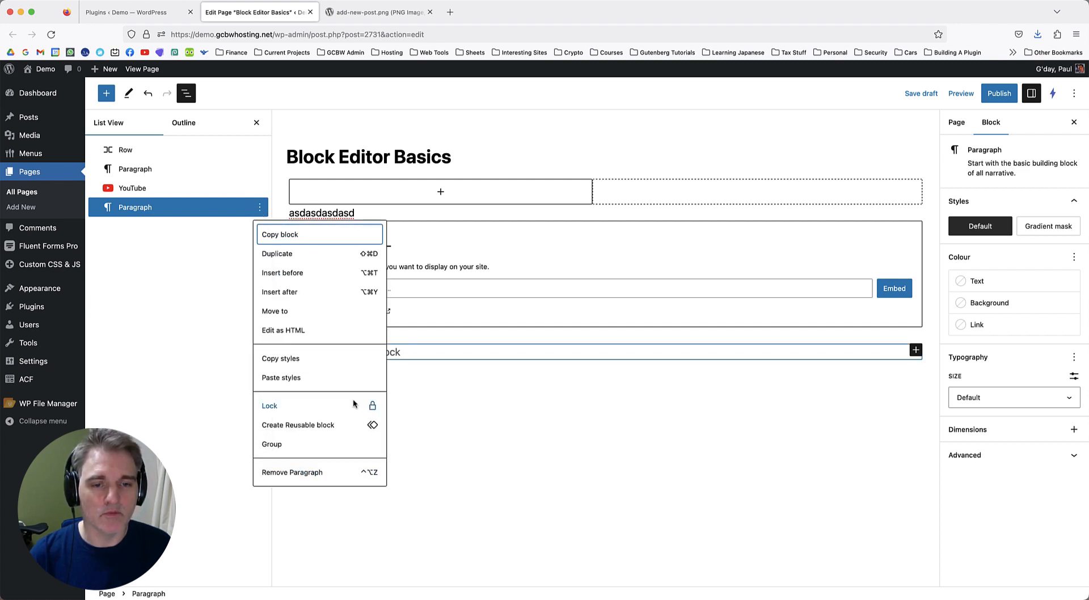
left_click(345, 350)
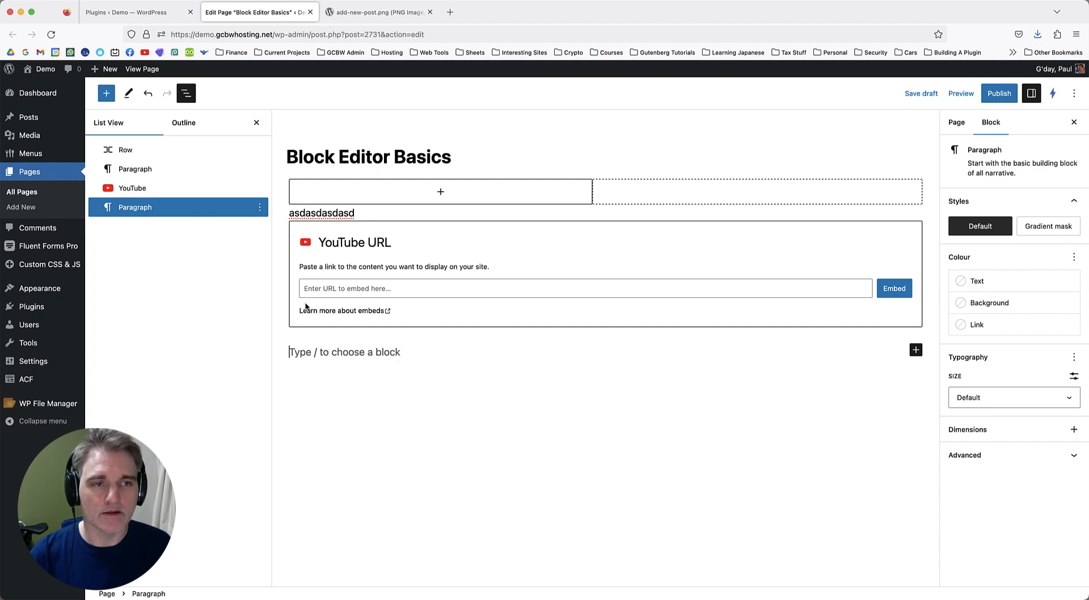
left_click(257, 123)
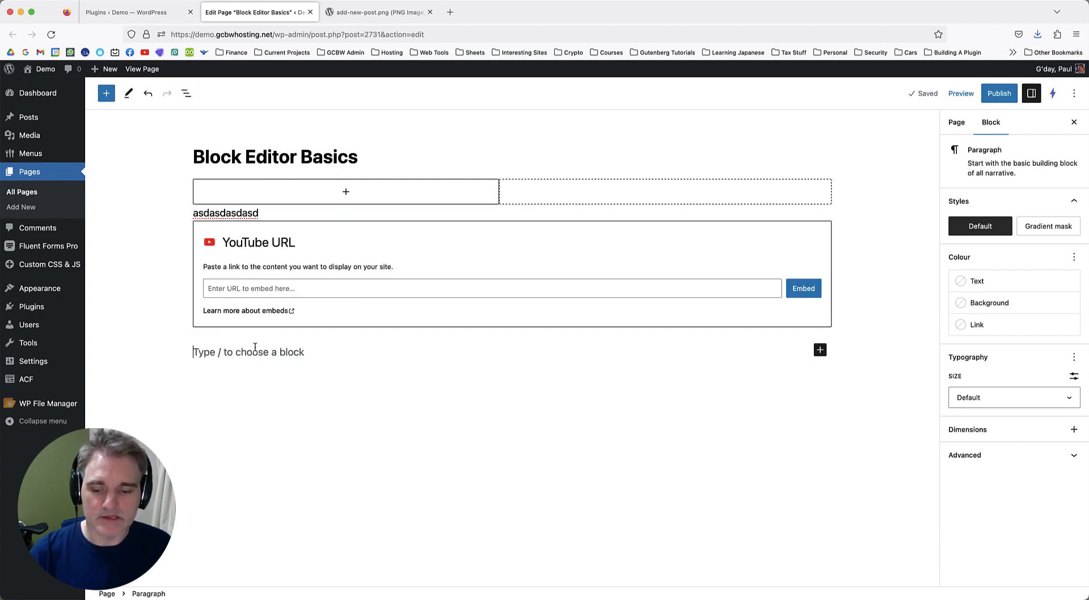
key("BackSpace")
left_click(254, 349)
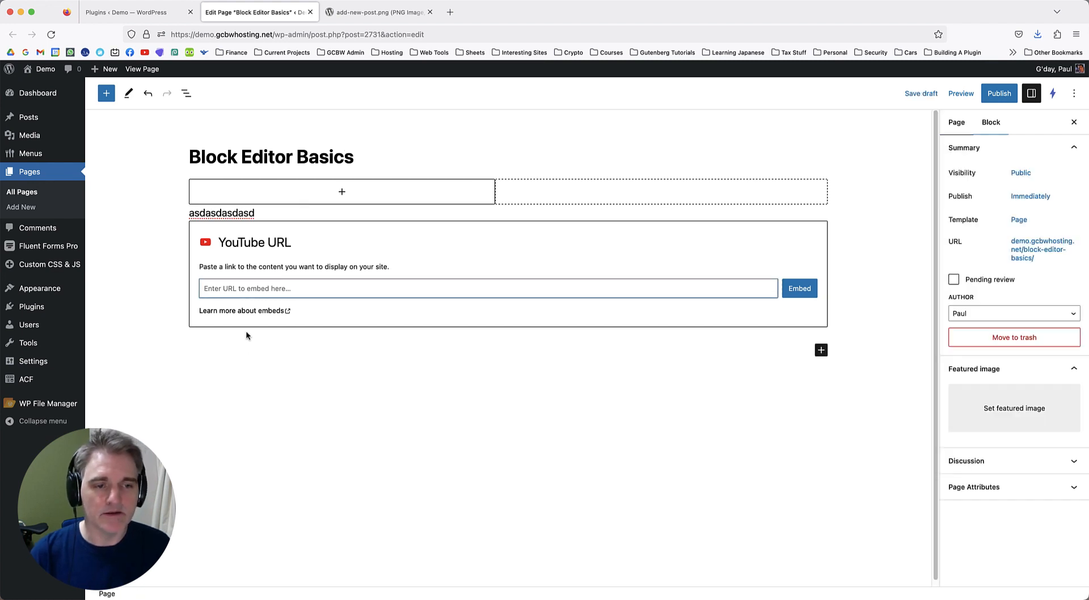
Insert a Heading block below the YouTube block with the slash command "/heading" and enter the text "This is a heading block".
left_click(242, 349)
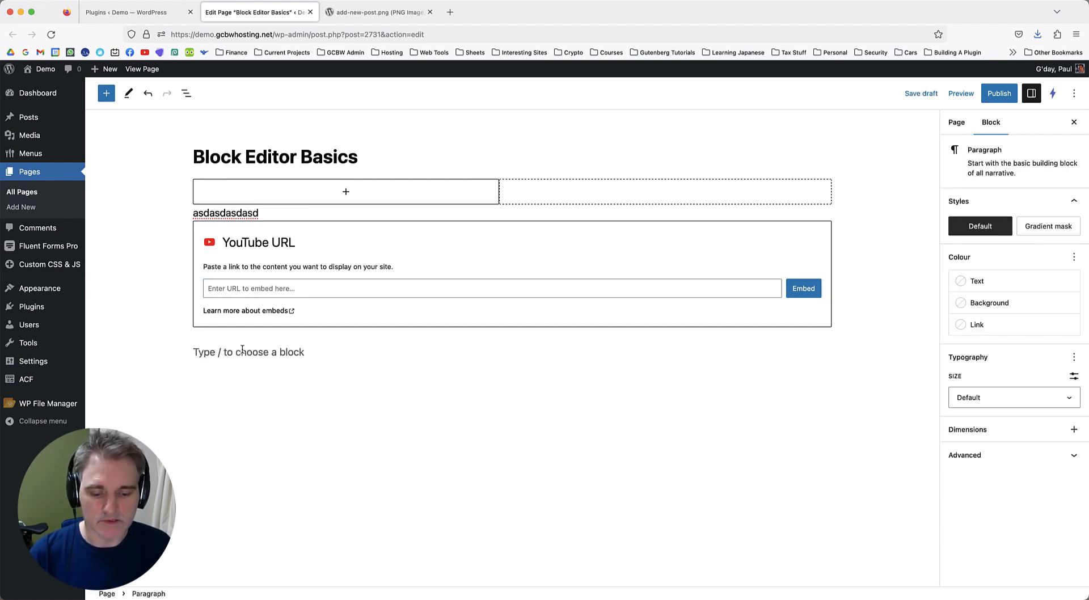
type("/head")
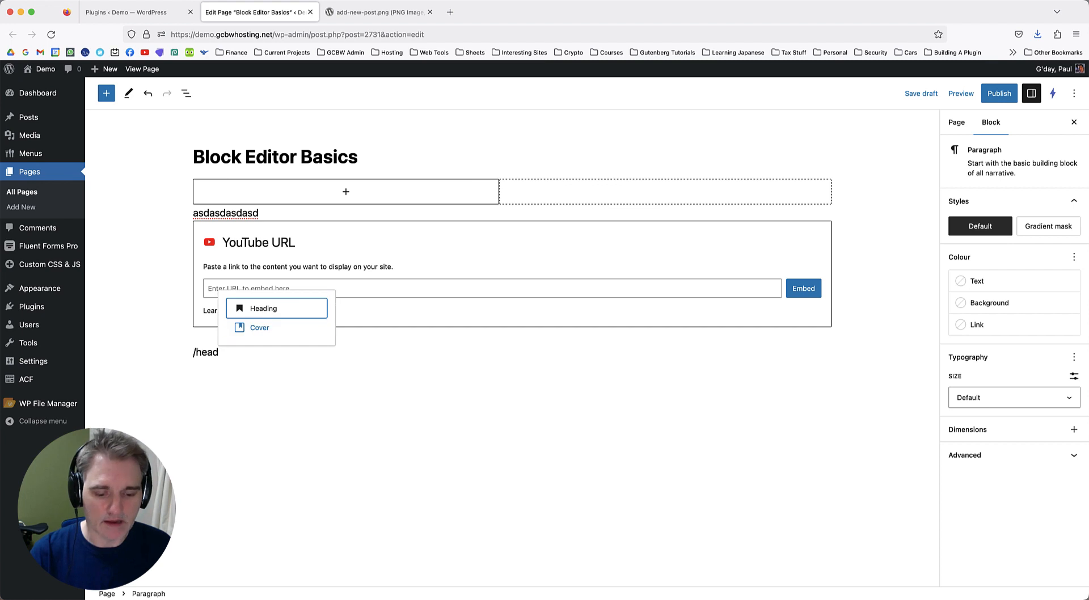
type("ing")
key("Return")
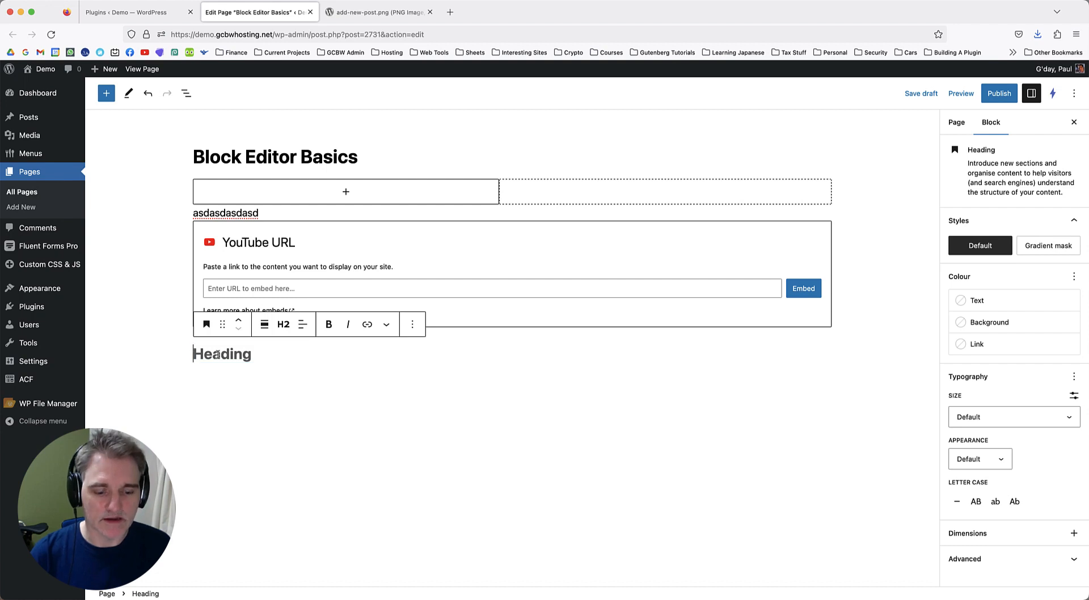
type("This is a heading bloc")
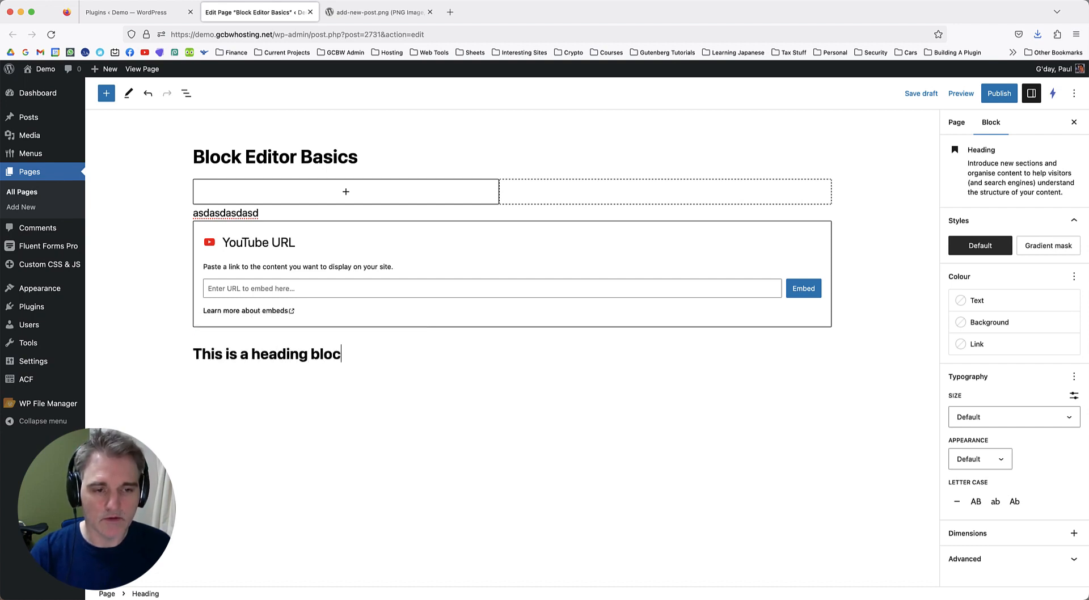
key("Return")
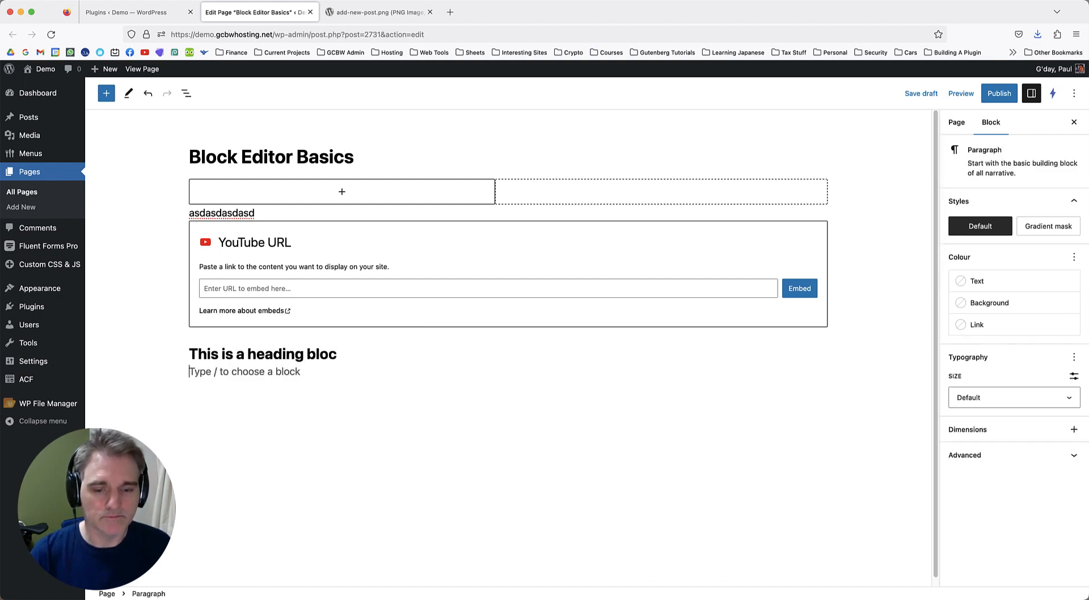
key("BackSpace")
type("k")
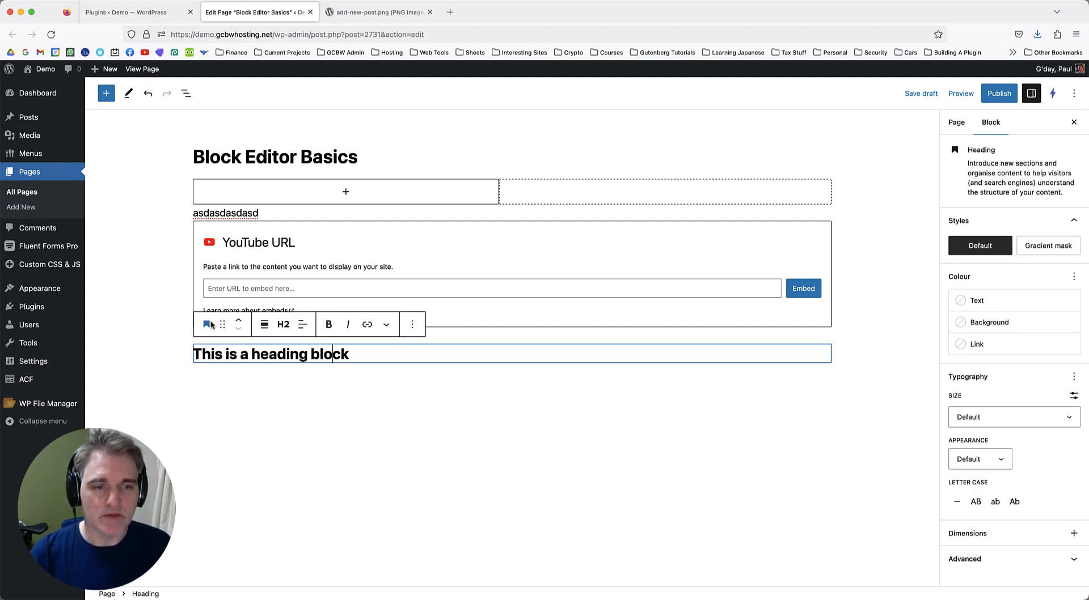
Move the heading block into the empty Row block and expand the Row in the list view.
left_click_drag(222, 325, 295, 199)
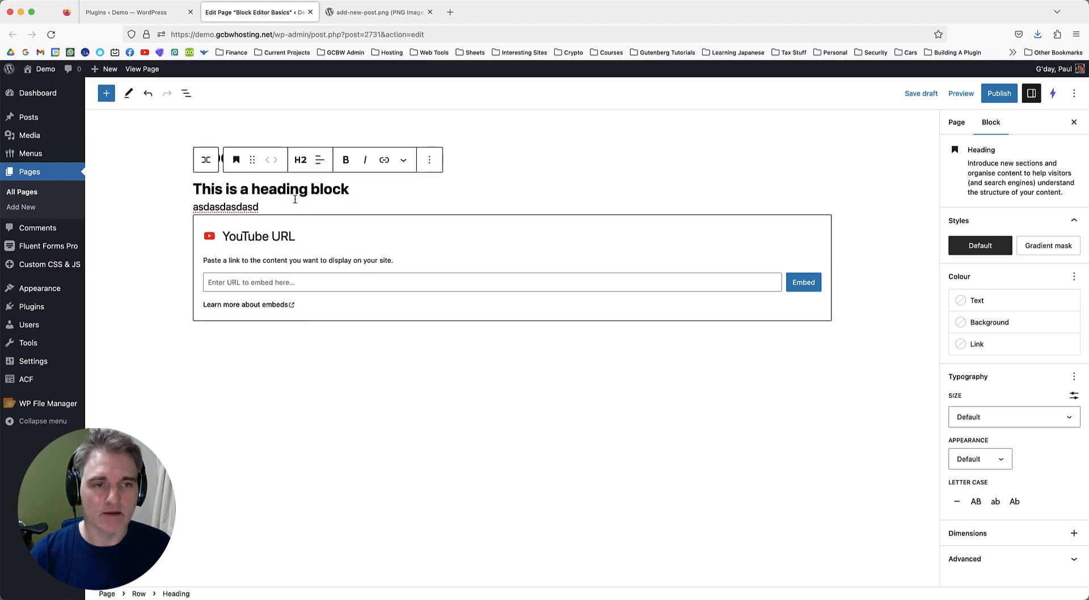
left_click(425, 195)
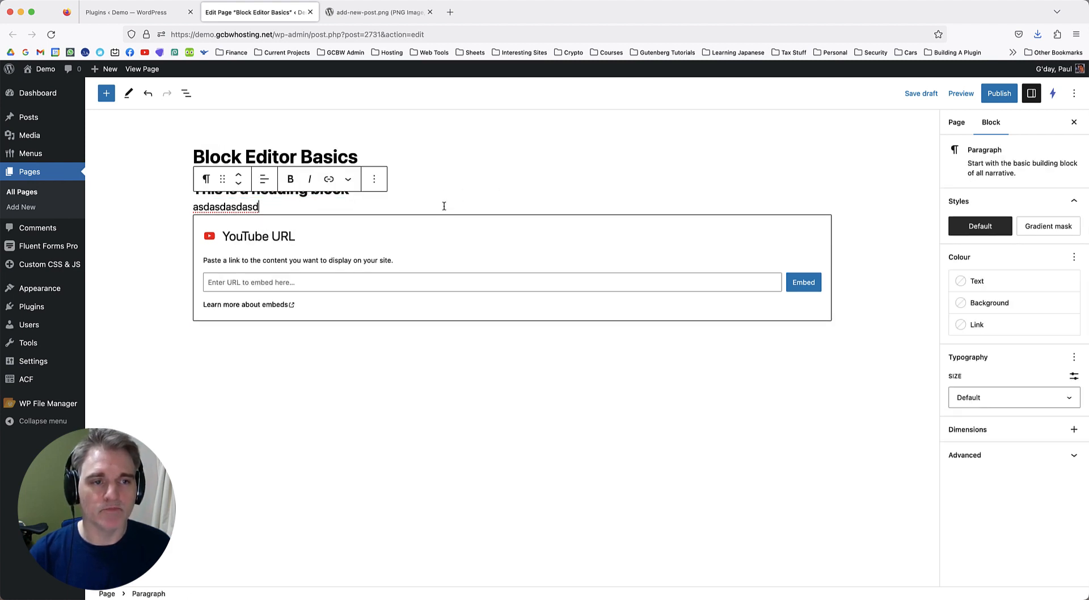
left_click(186, 93)
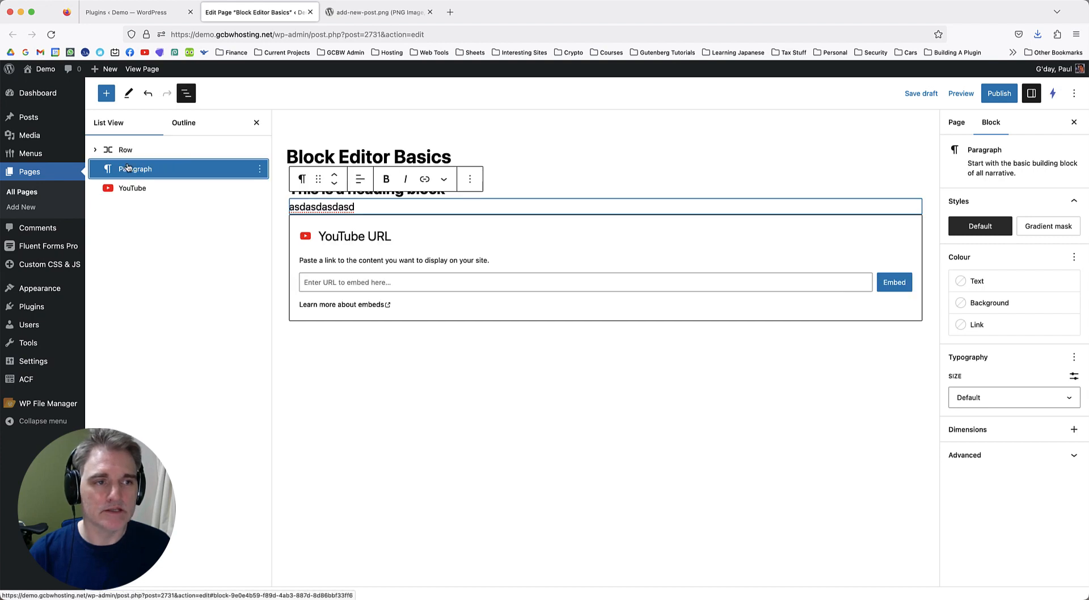
left_click(95, 150)
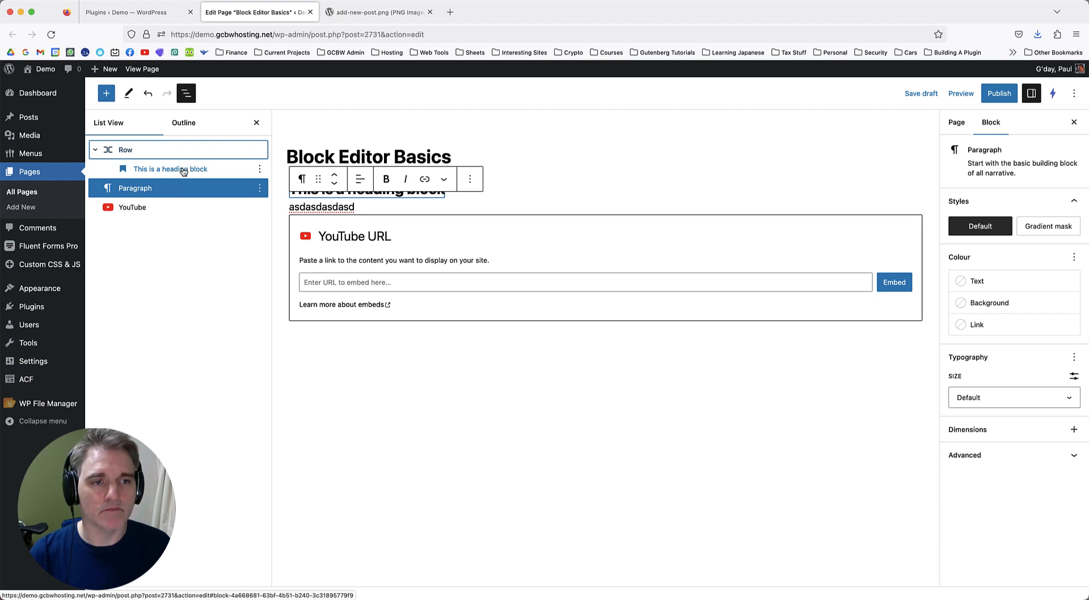
Insert an Image block after the heading inside the Row using the slash command "/image".
left_click(259, 168)
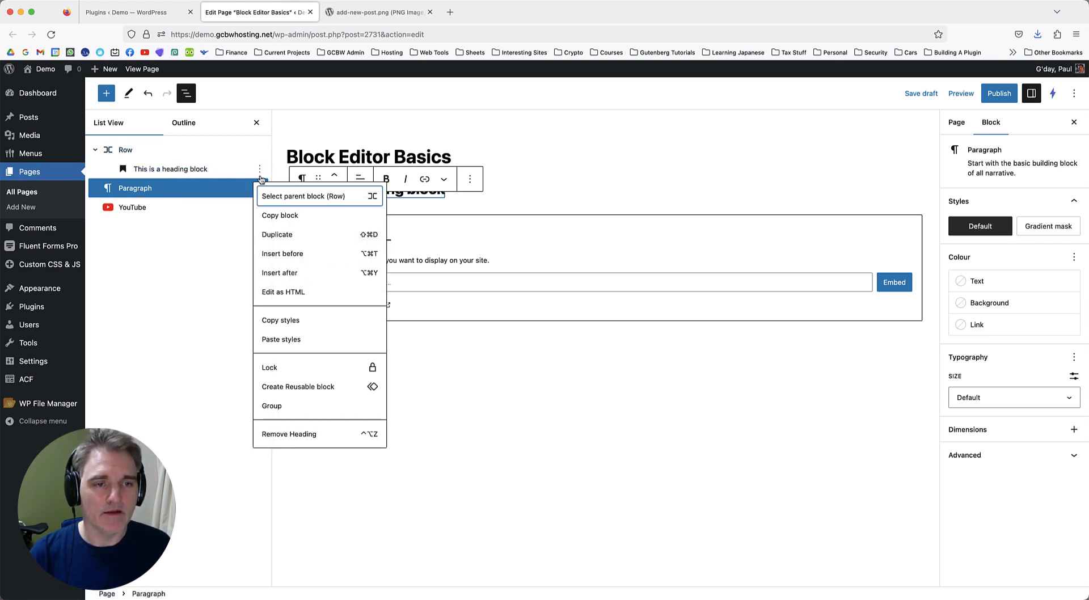
left_click(281, 274)
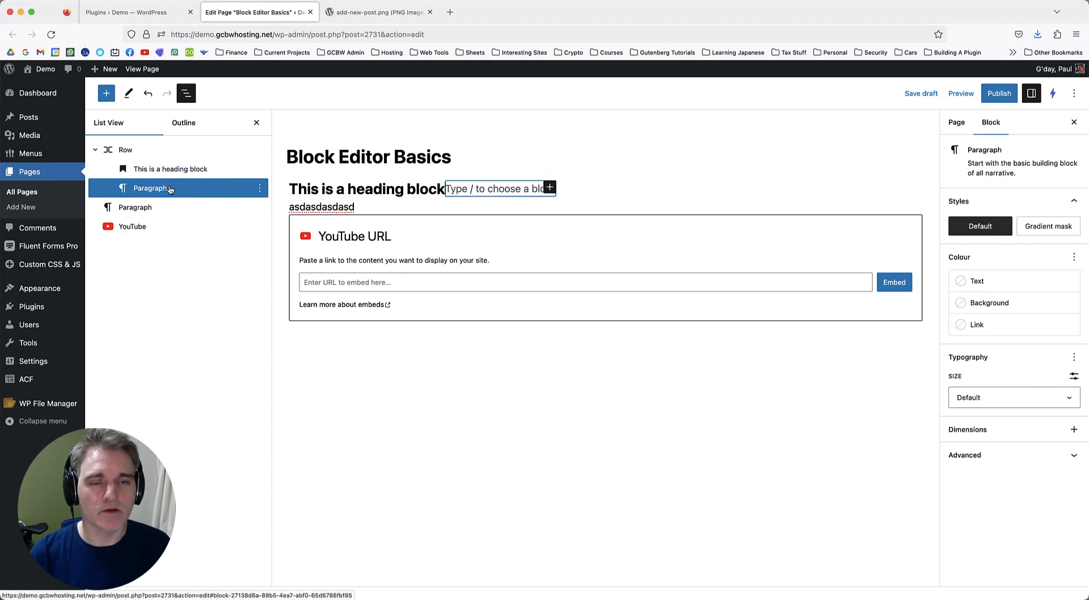
type("/image")
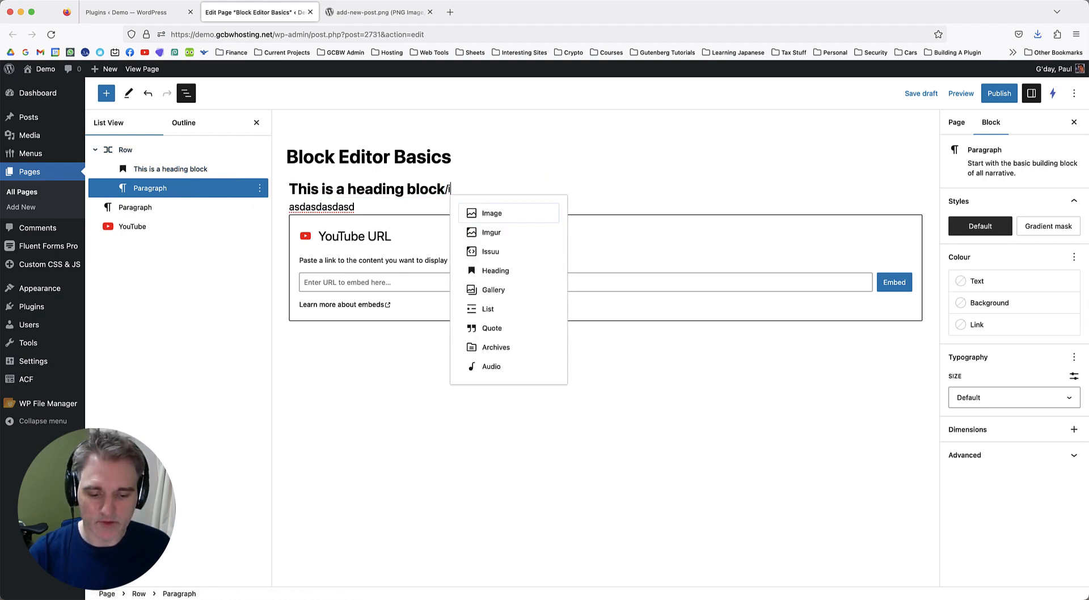
left_click(521, 218)
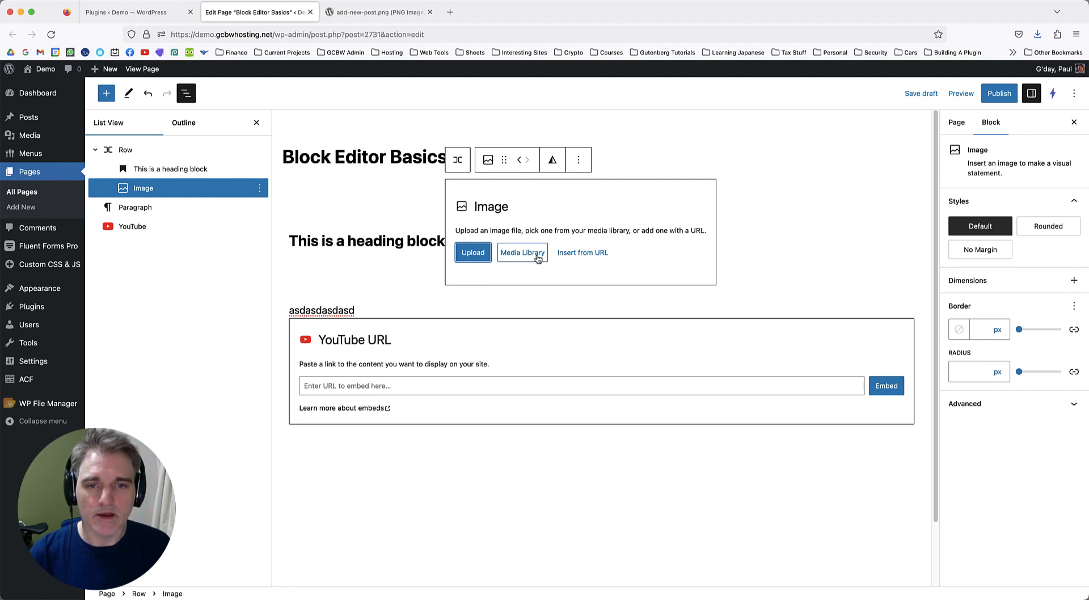
Fill the Image block with the media library photo p74ndnywry4.jpg of people gathered around a laptop.
left_click(523, 254)
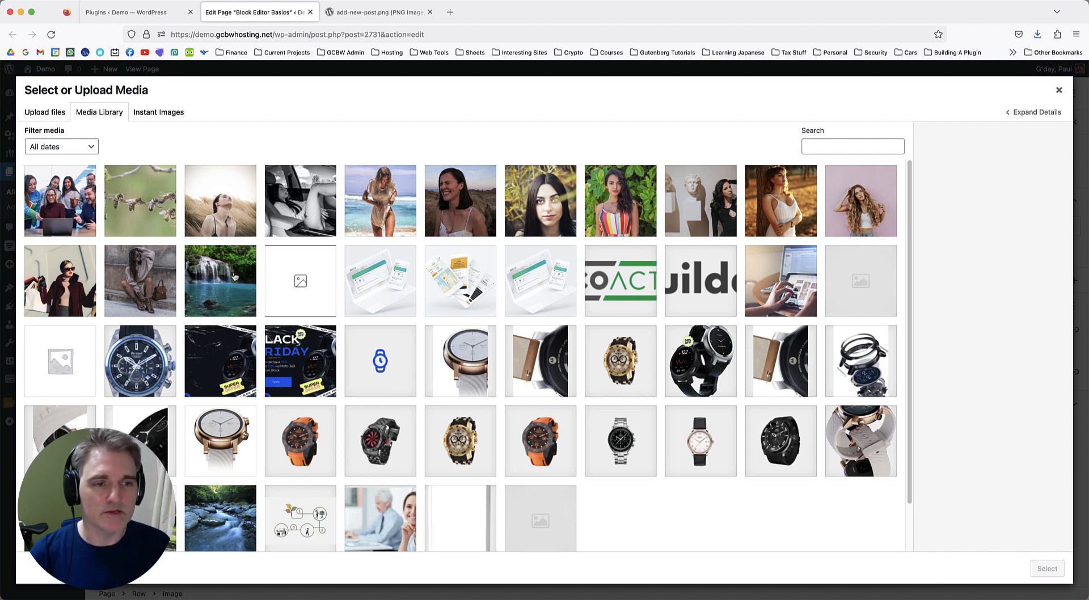
left_click(79, 224)
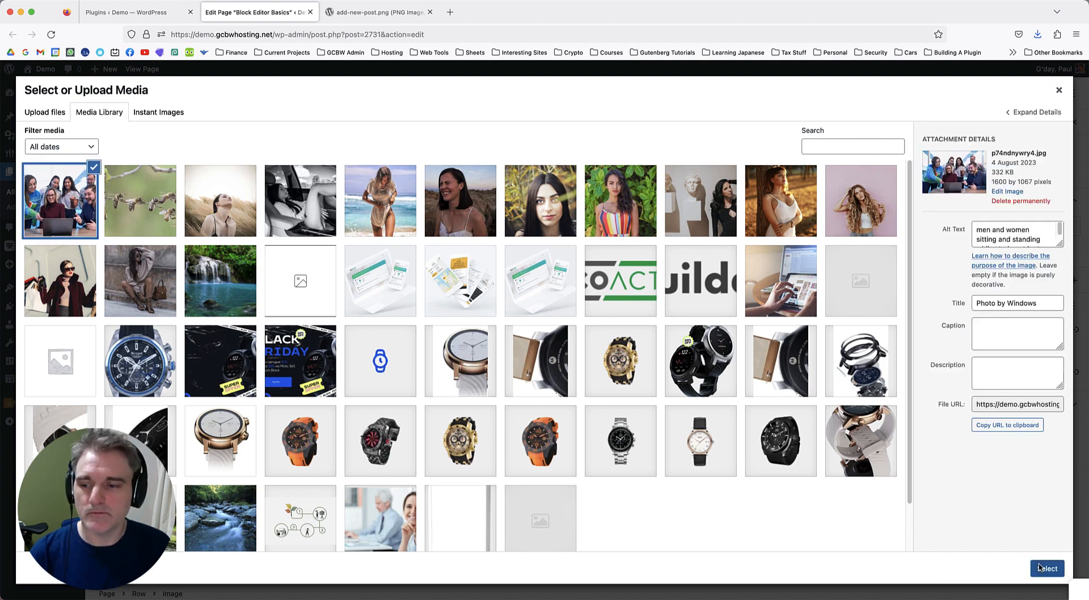
left_click(1047, 569)
scroll(662, 339, "down", 1)
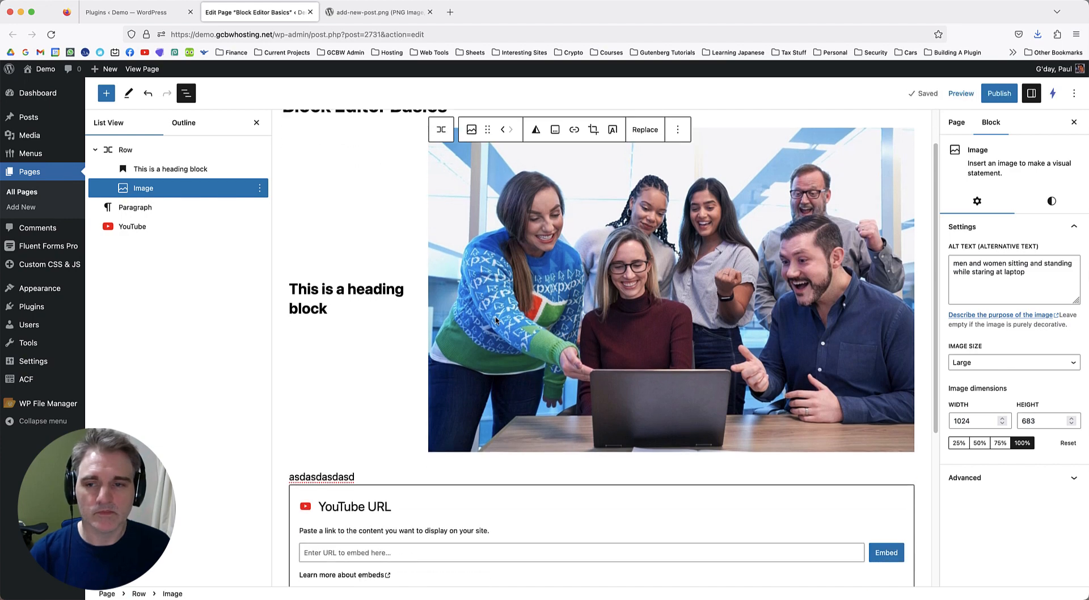
scroll(497, 320, "up", 1)
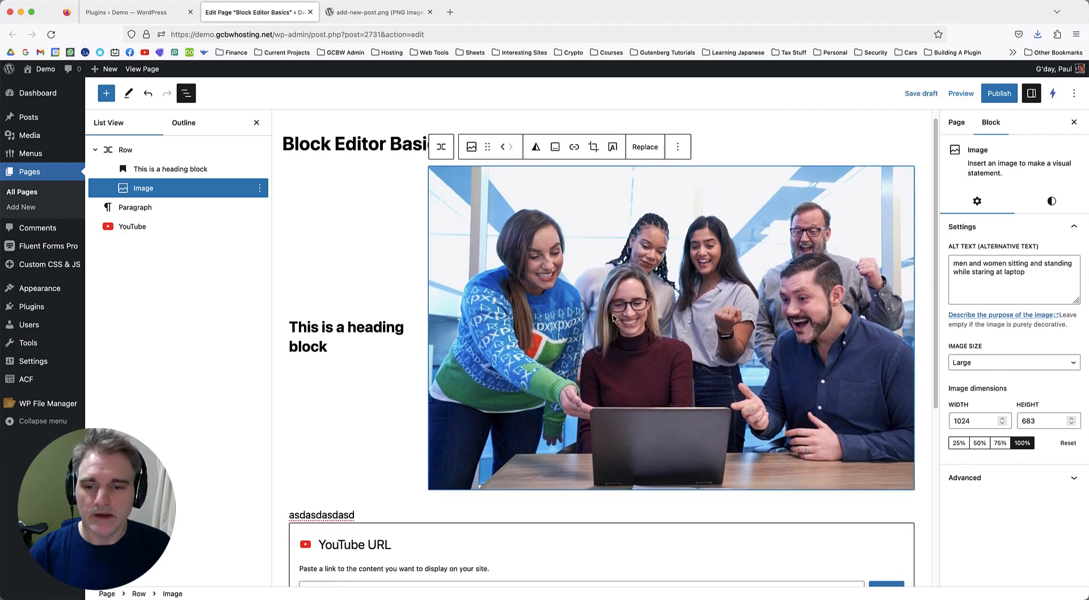
scroll(544, 319, "down", 1)
scroll(578, 319, "up", 1)
scroll(619, 319, "down", 1)
scroll(620, 319, "up", 1)
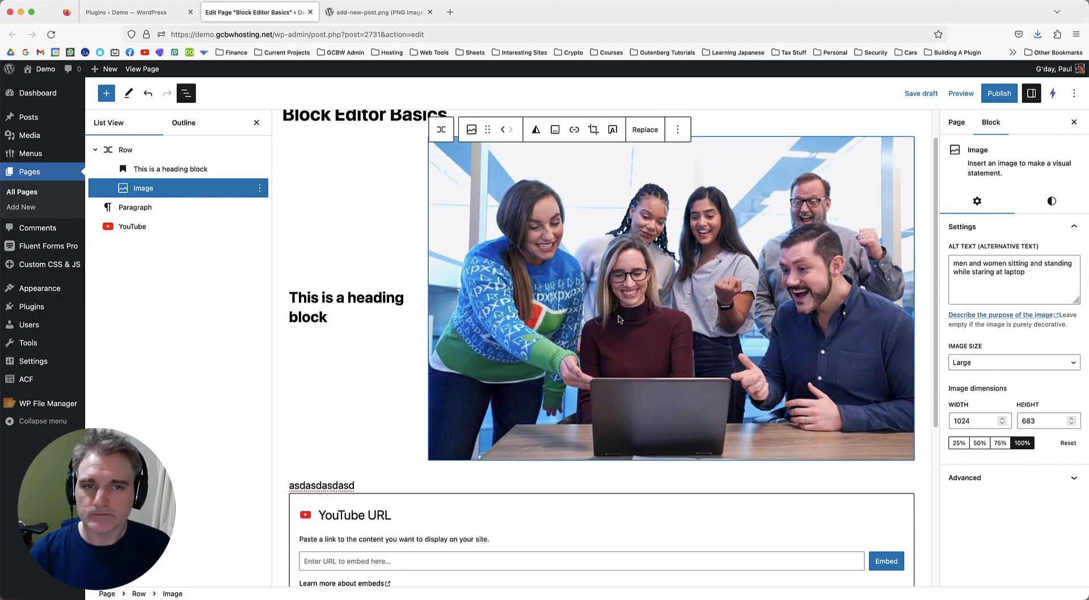
Remove the "asdasdasdasd" paragraph and the empty YouTube block below the Row.
scroll(623, 335, "down", 2)
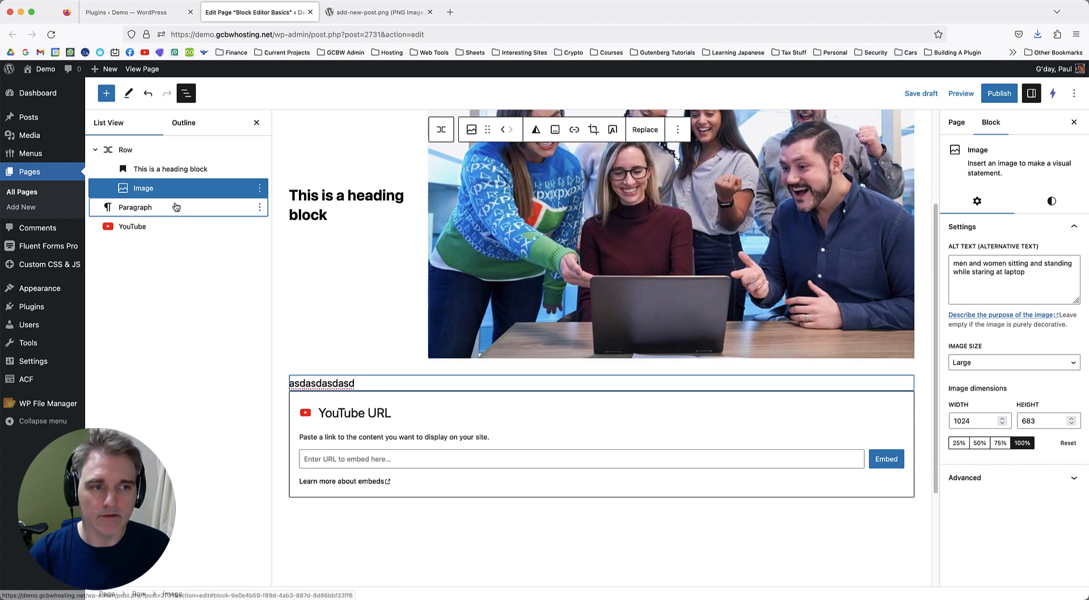
left_click(243, 209)
left_click(260, 207)
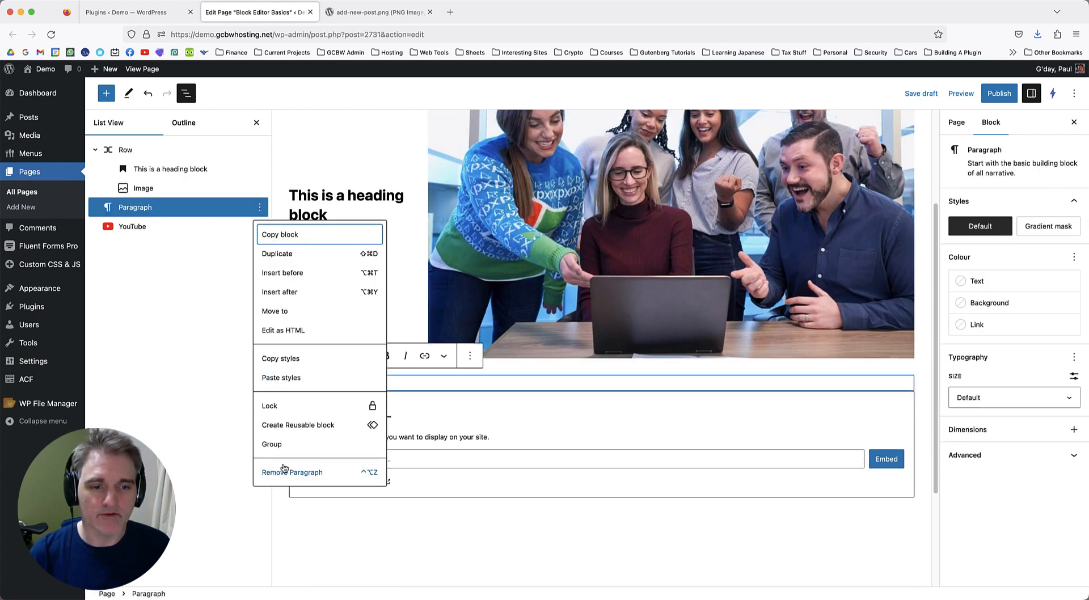
left_click(278, 472)
left_click(178, 209)
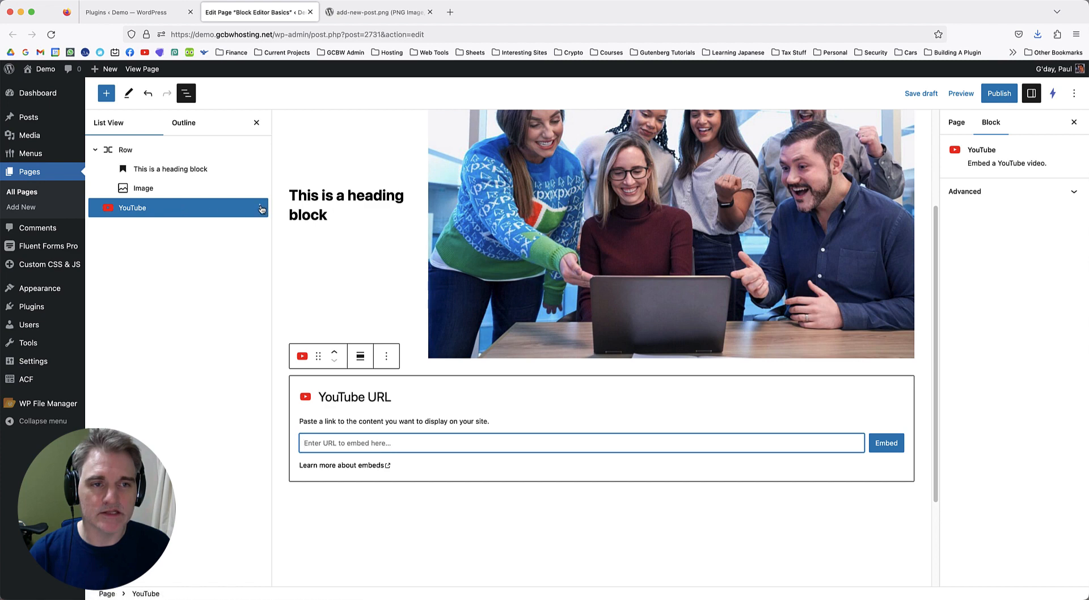
left_click(260, 208)
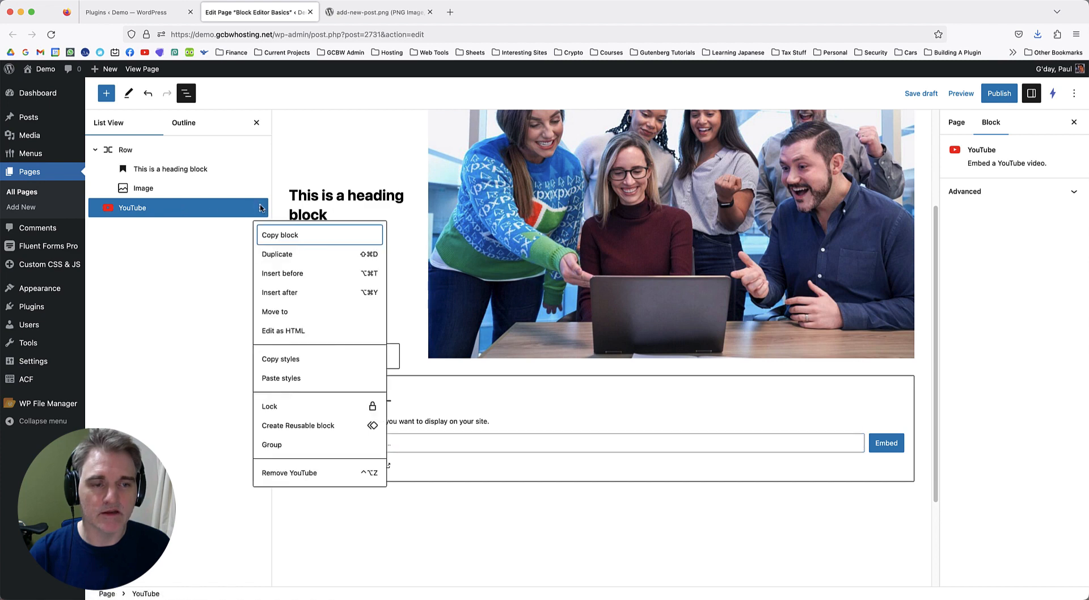
left_click(295, 475)
Scale the image to 50% and set the Row's justification to space between items.
left_click(580, 336)
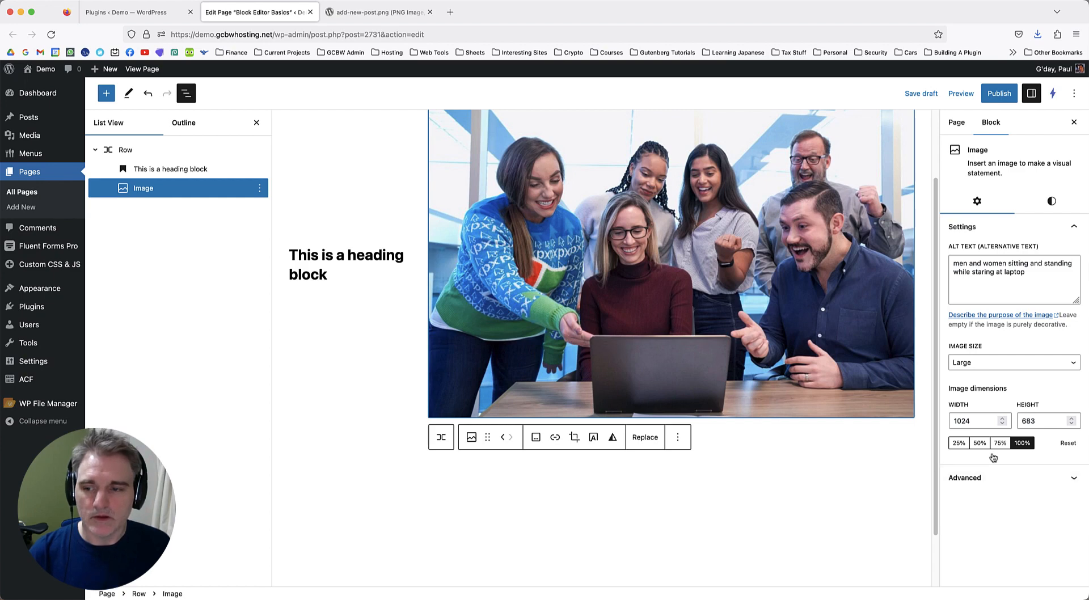
left_click(981, 445)
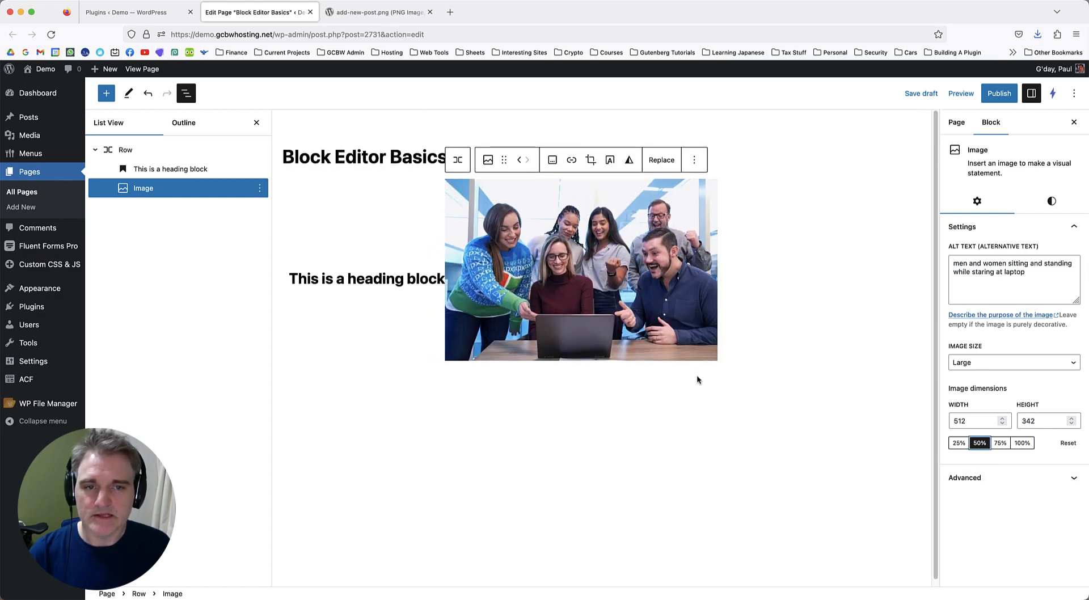
left_click(130, 150)
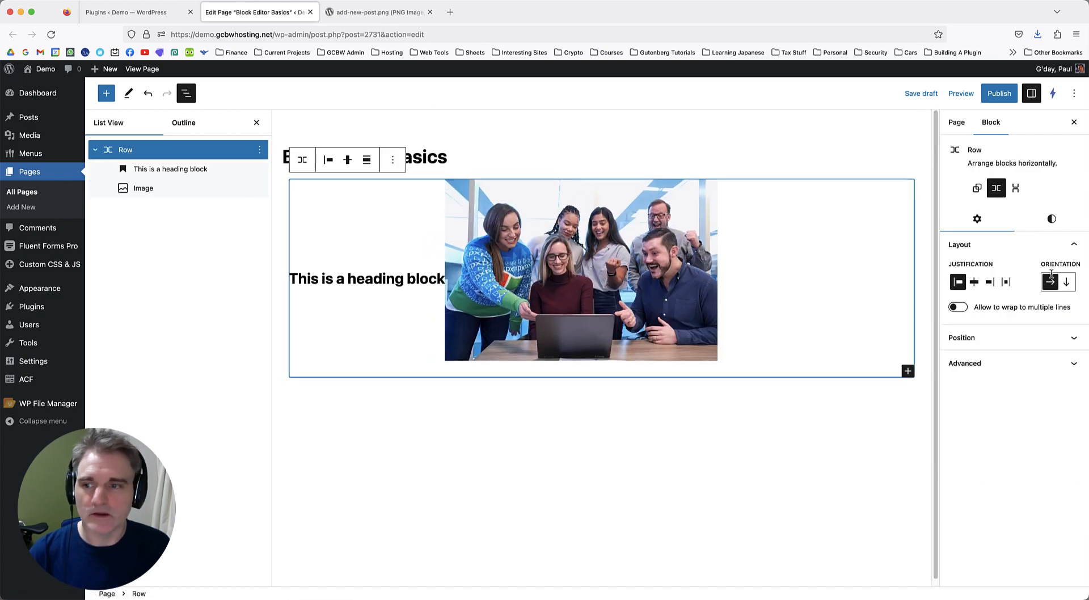
left_click(1004, 282)
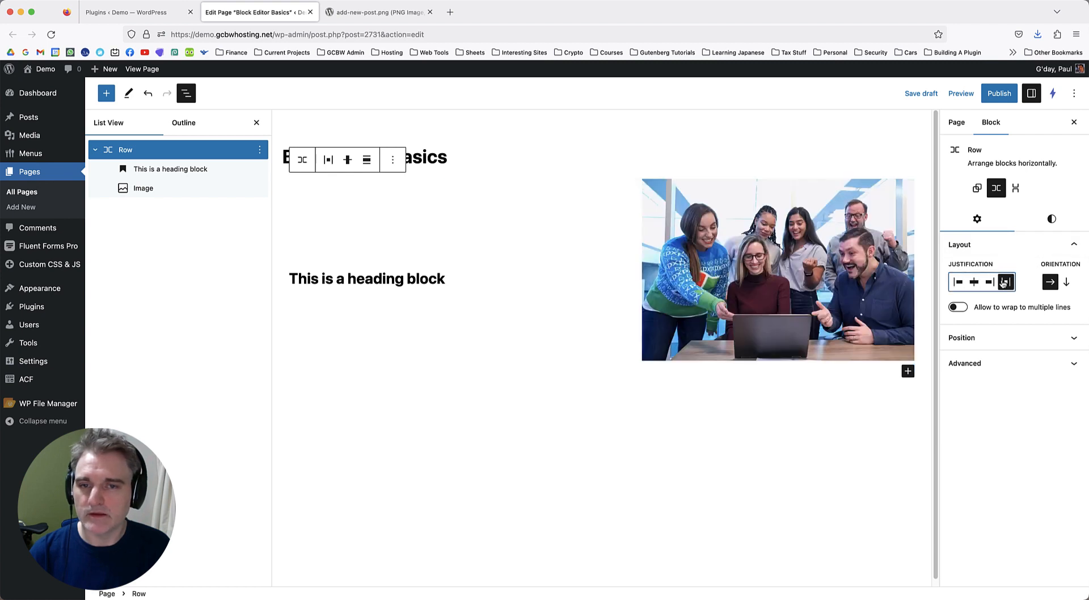
Try the Row's centre, right and left justifications and the multi-line wrap option, ending on space between items.
left_click(973, 284)
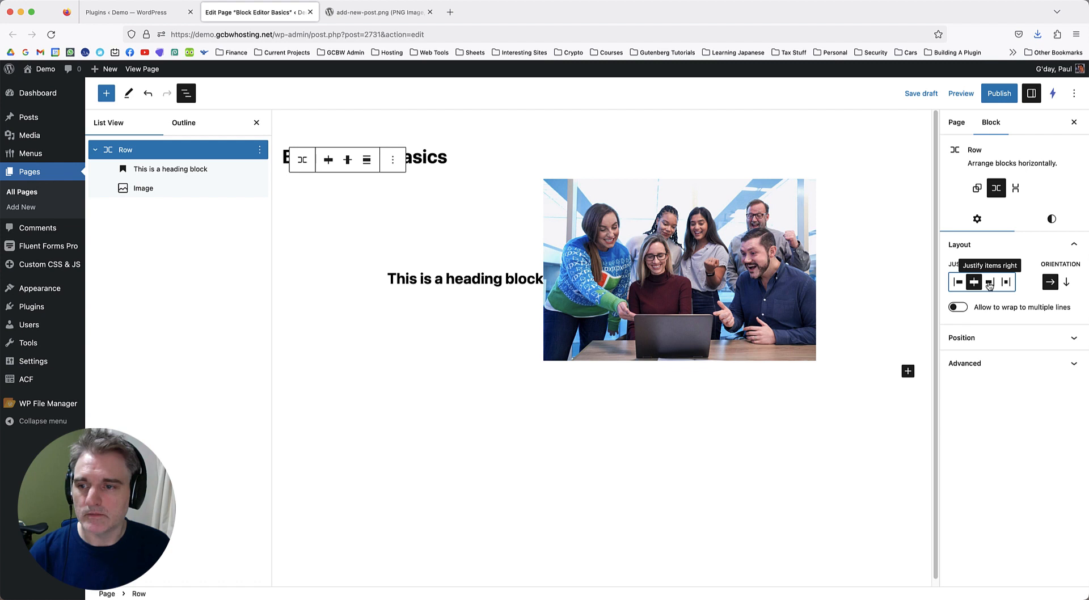
left_click(958, 307)
left_click(958, 307)
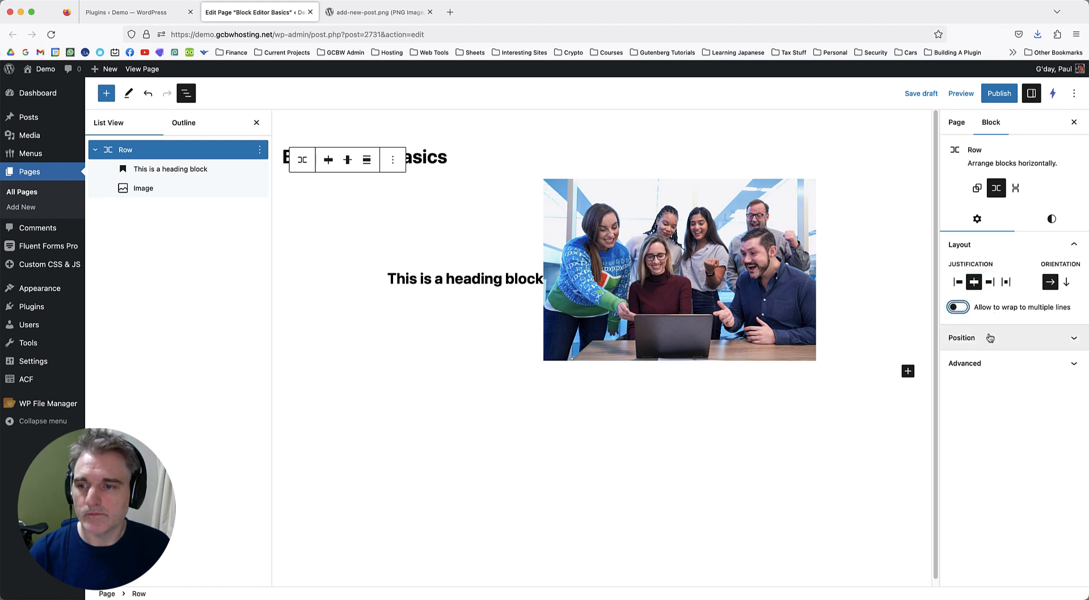
left_click(990, 282)
left_click(973, 282)
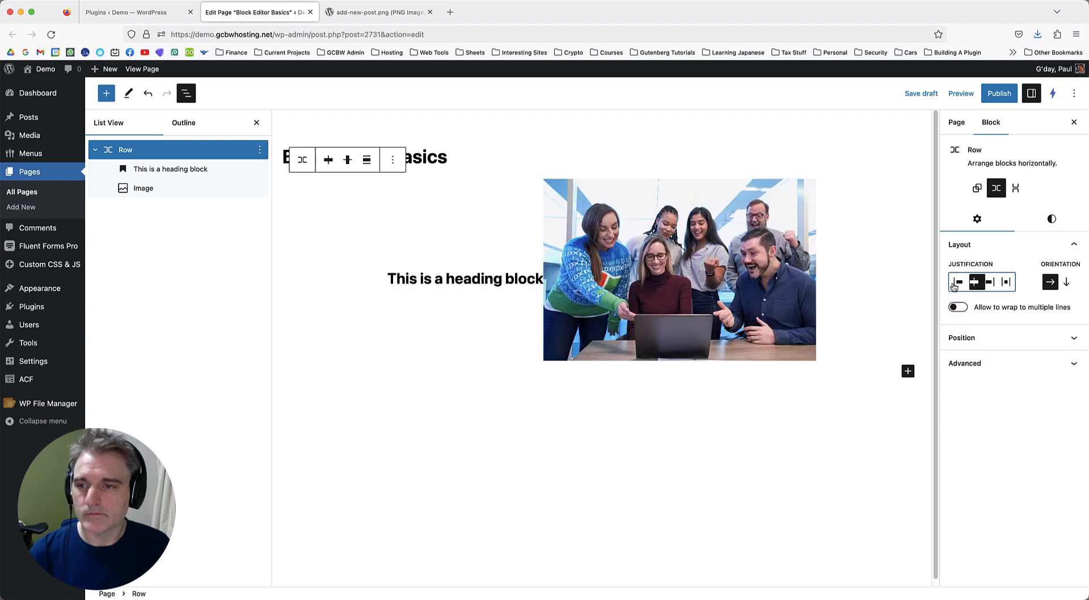
left_click(957, 281)
left_click(974, 282)
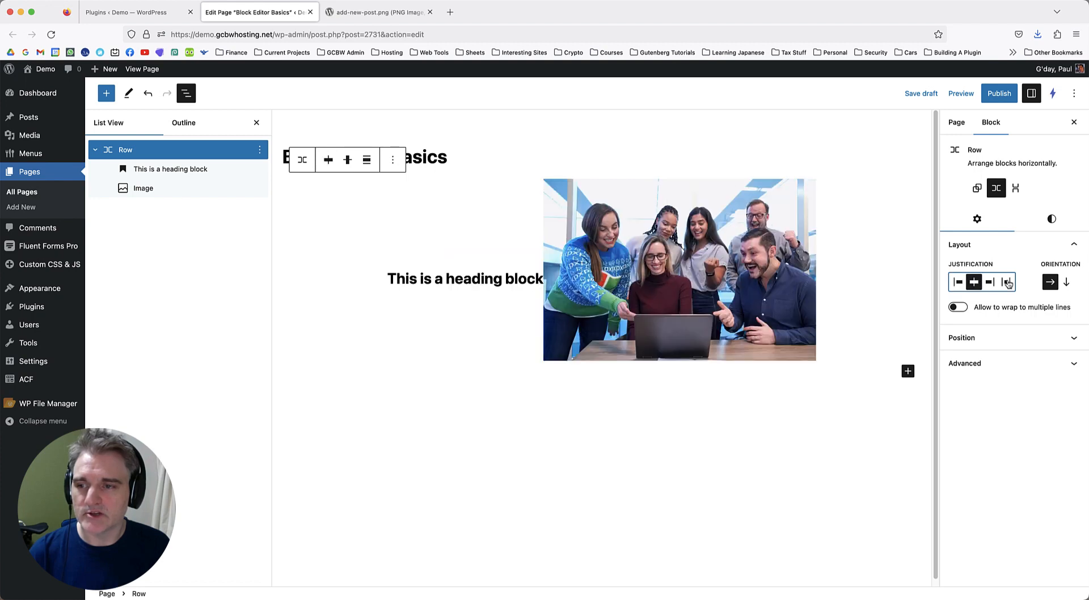
left_click(1006, 282)
Scale the Row's image to 75% and change the heading beside it to level H1.
left_click(891, 354)
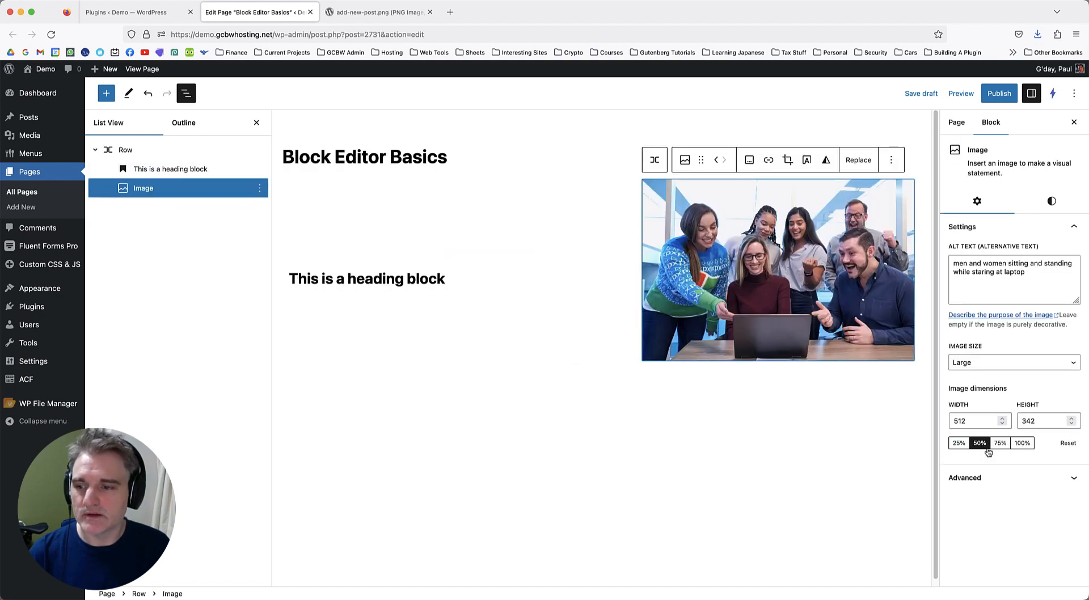
left_click(1001, 443)
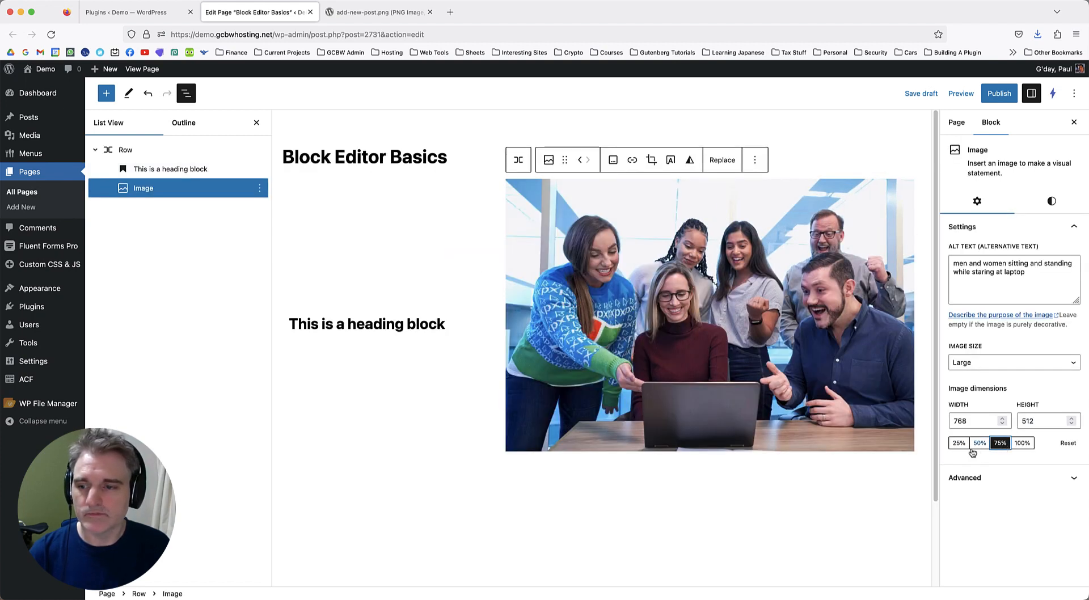
left_click(383, 324)
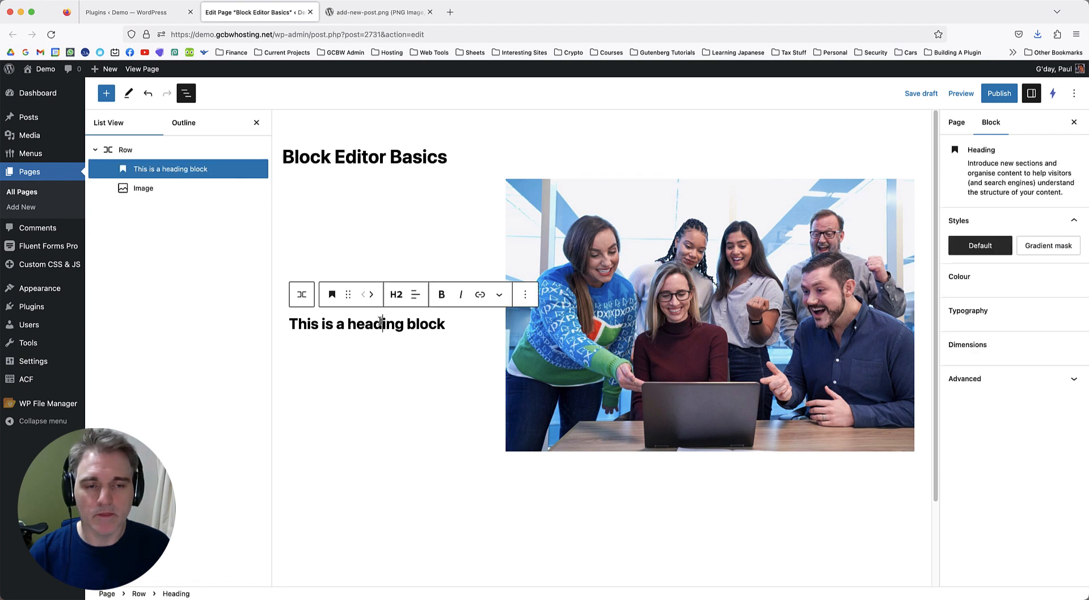
left_click(396, 294)
left_click(397, 326)
left_click_drag(405, 326, 378, 323)
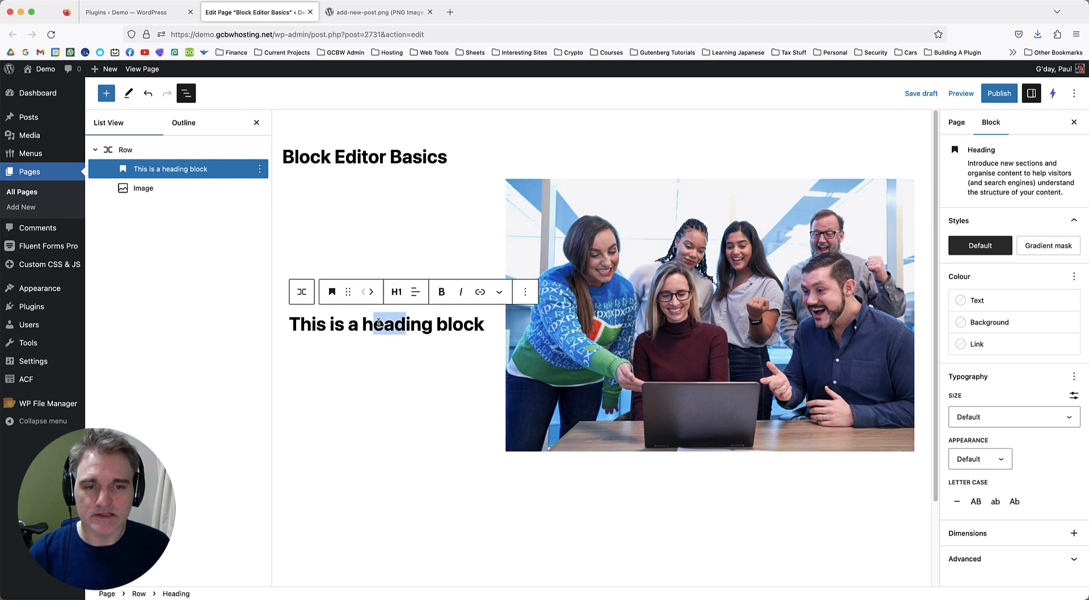
triple_click(381, 325)
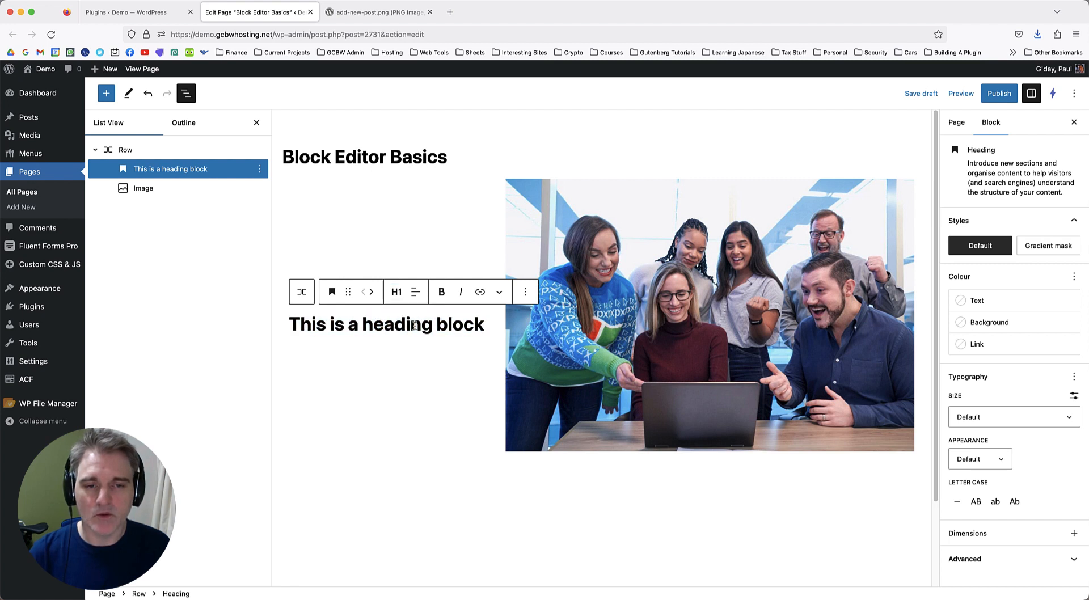
Set the Row's padding and block spacing to 0 and look through its additional dimension options.
left_click(194, 150)
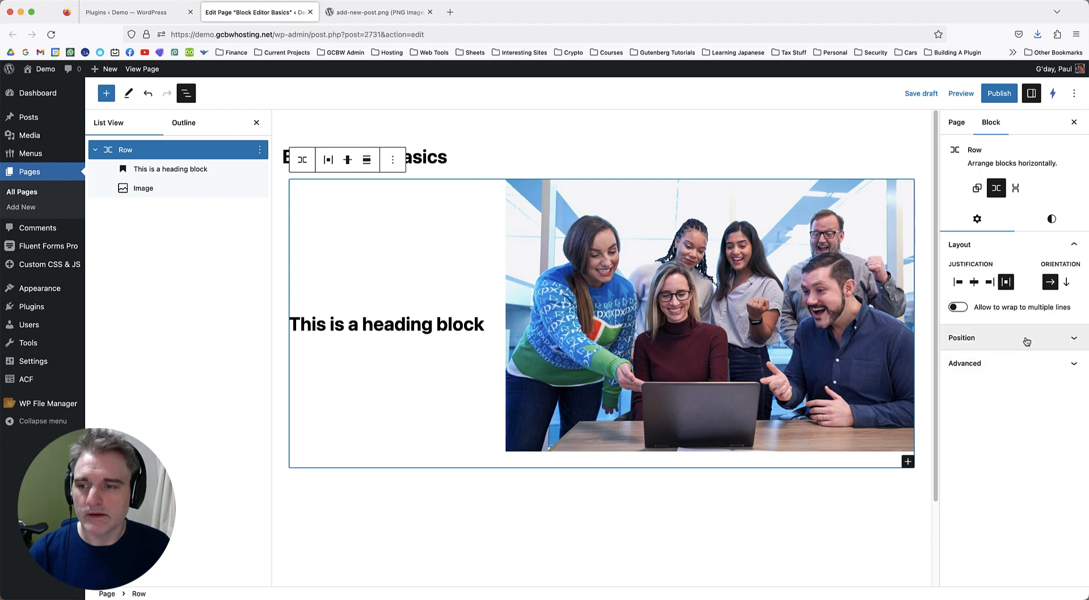
left_click(1051, 221)
scroll(1045, 332, "down", 3)
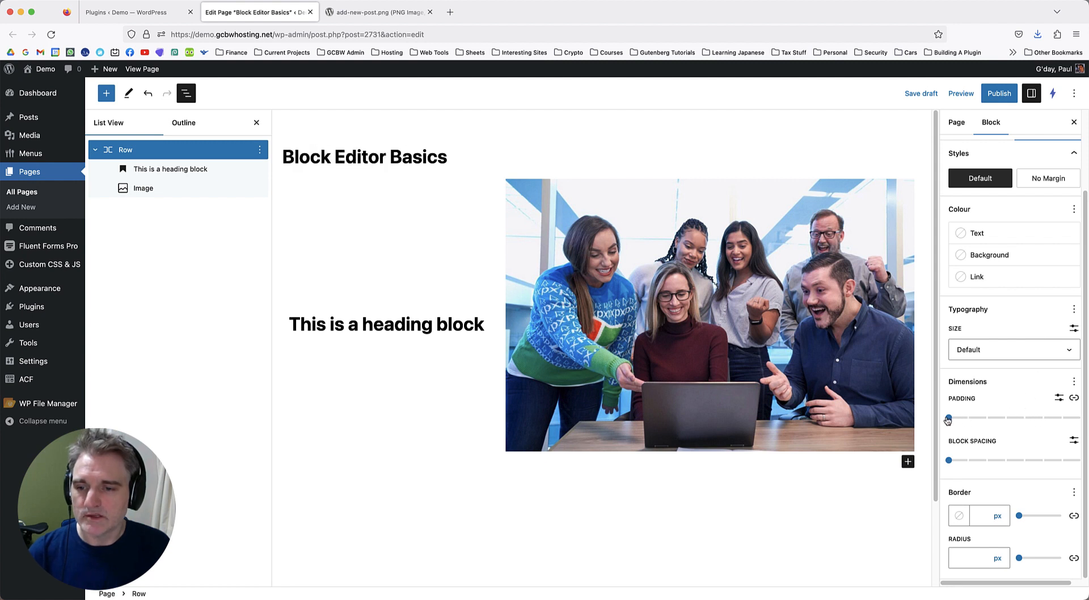
mouse_move(948, 417)
left_mouse_down()
mouse_move(989, 422)
mouse_move(948, 418)
left_mouse_up()
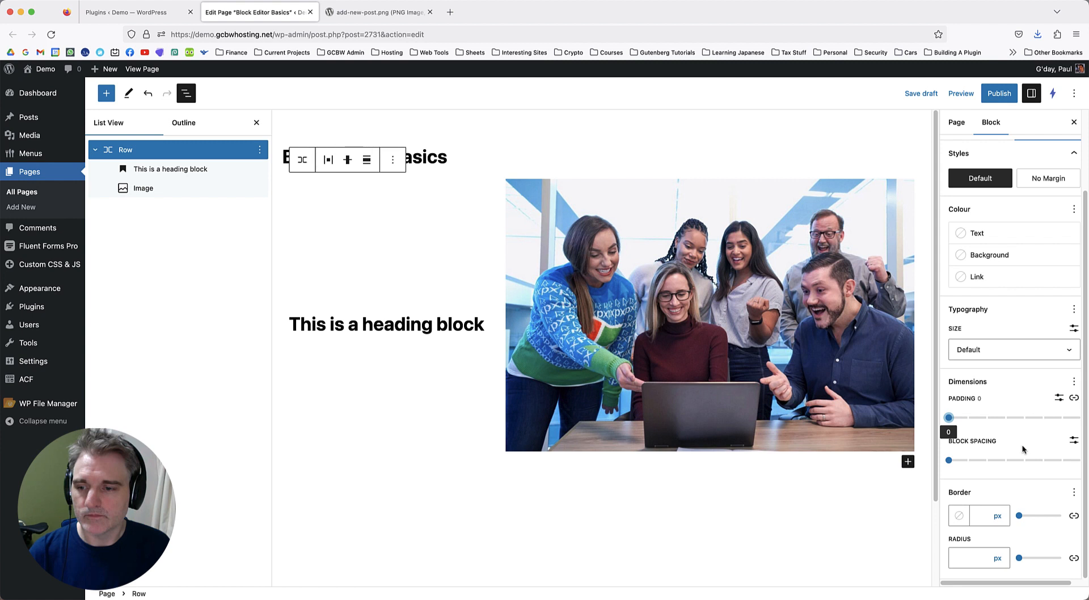
left_click_drag(947, 460, 1013, 462)
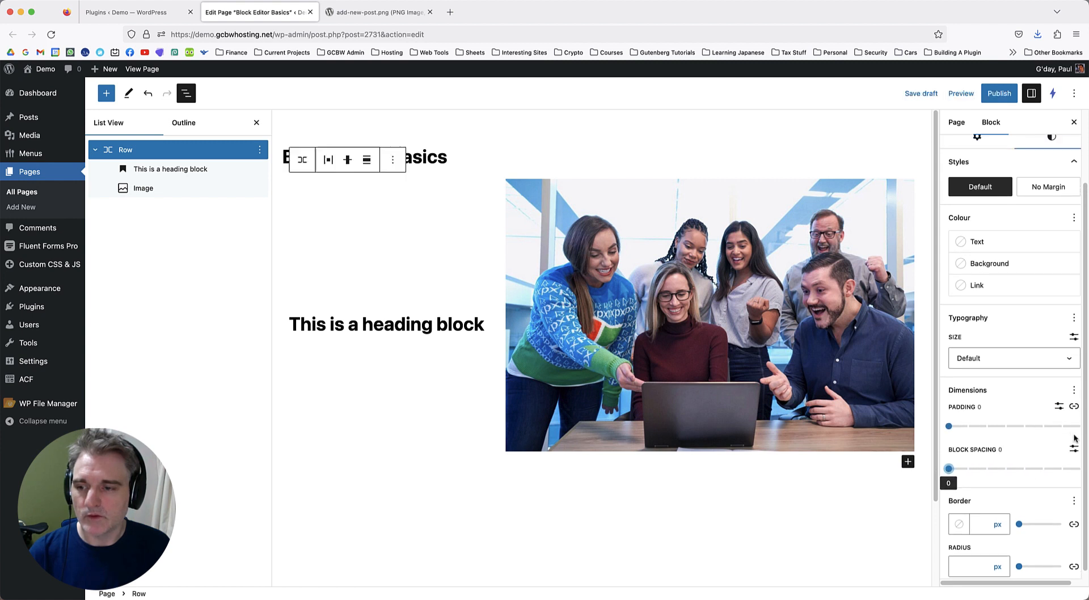
left_click(1073, 382)
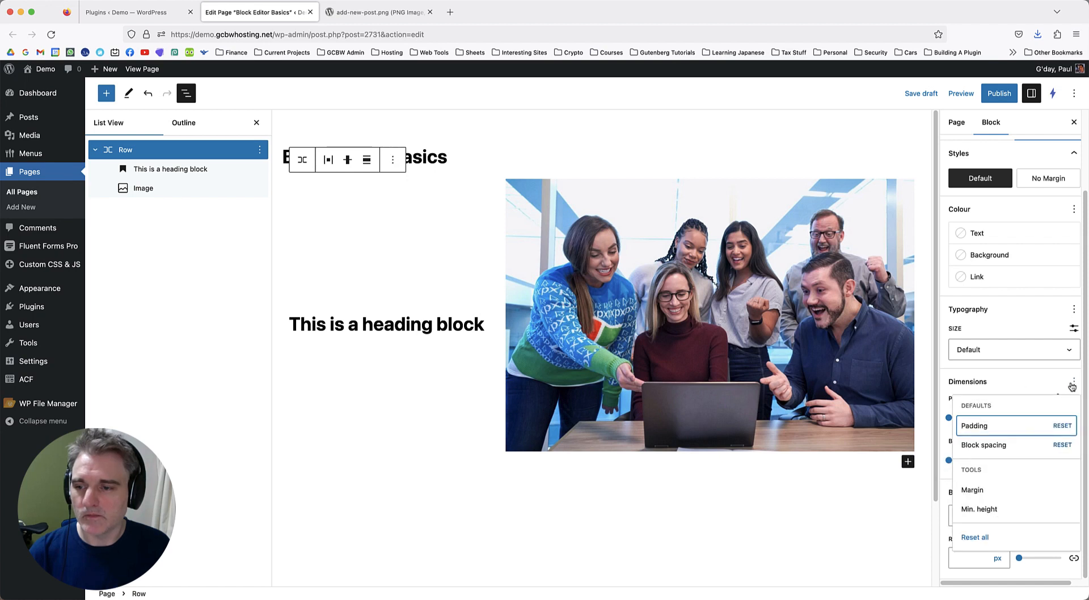
left_click(1073, 382)
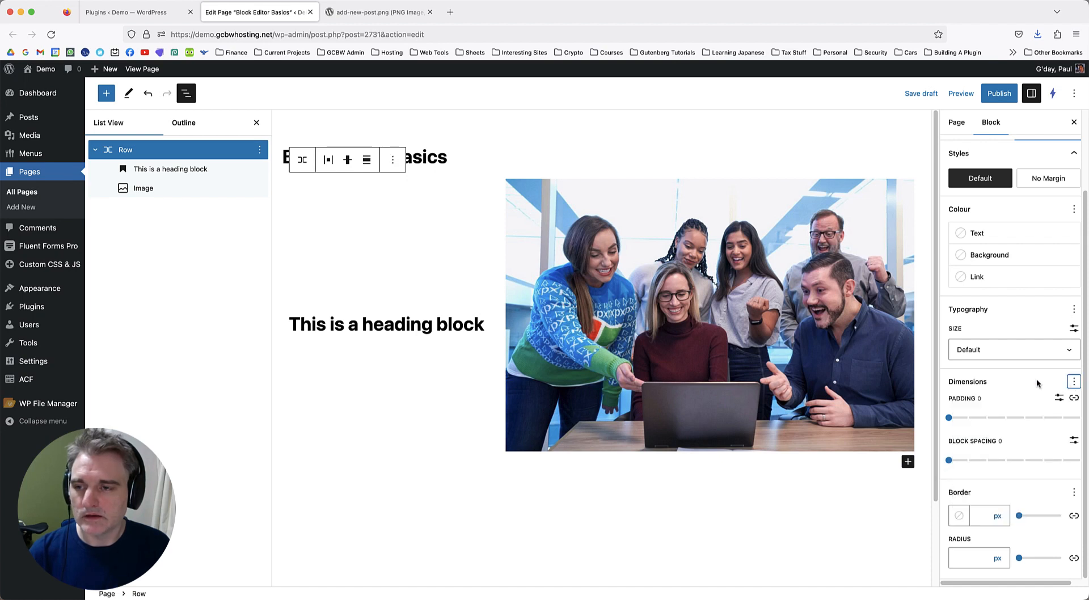
Convert the Row holding the heading and image into a Group block.
scroll(1027, 363, "up", 3)
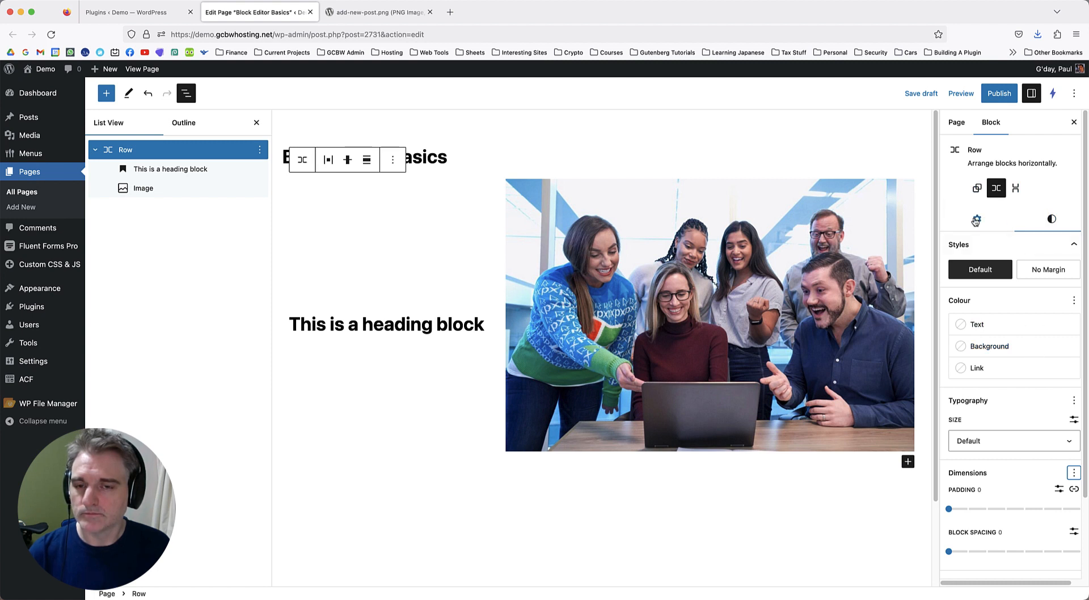
left_click(993, 220)
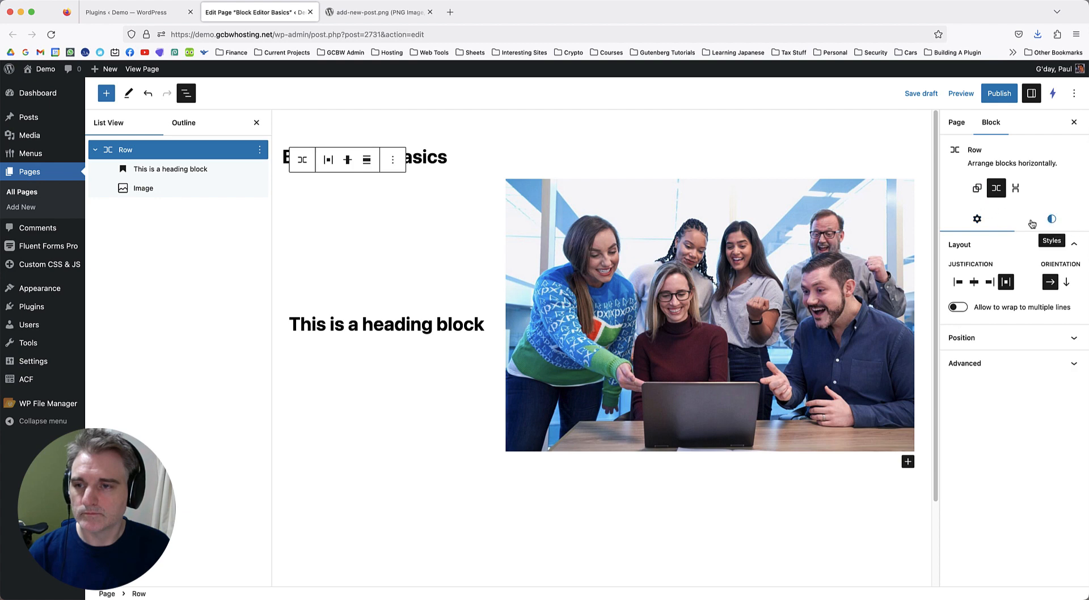
left_click(977, 188)
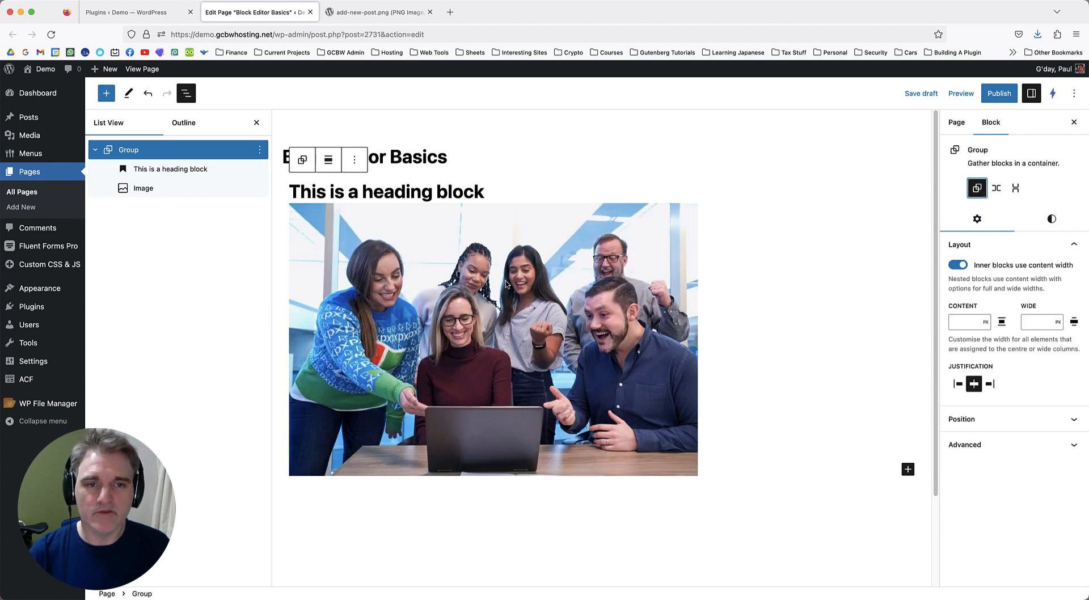
left_click(93, 150)
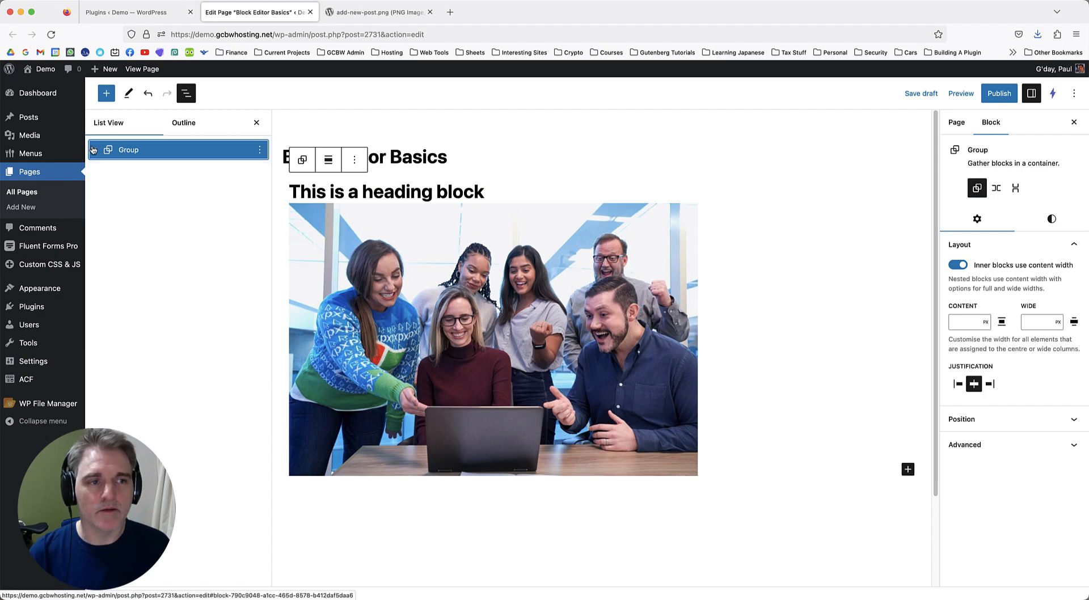
left_click(93, 149)
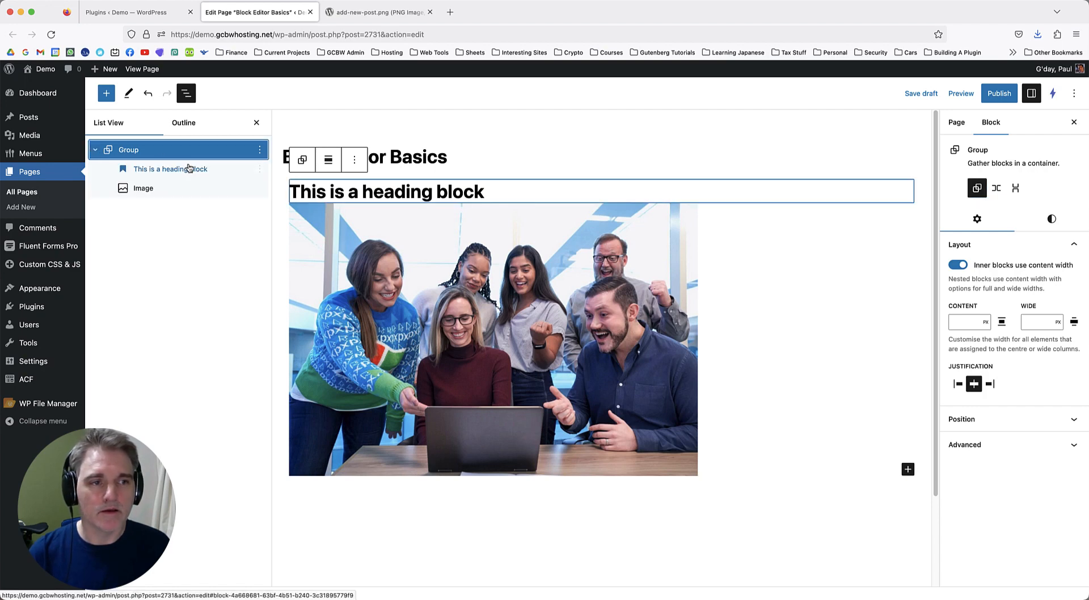
left_click(259, 168)
left_click(281, 235)
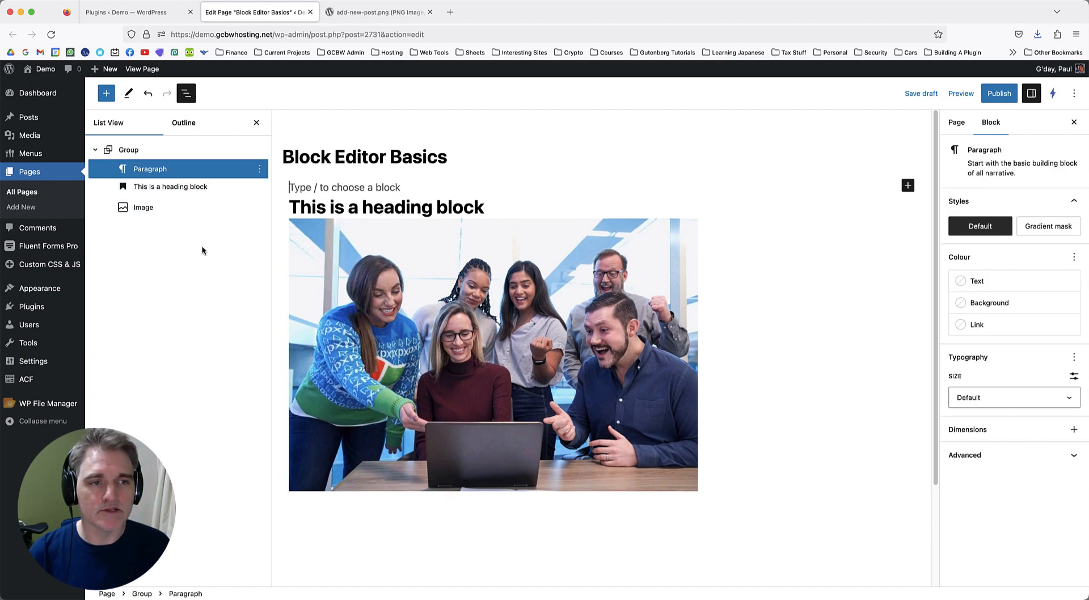
type("/row")
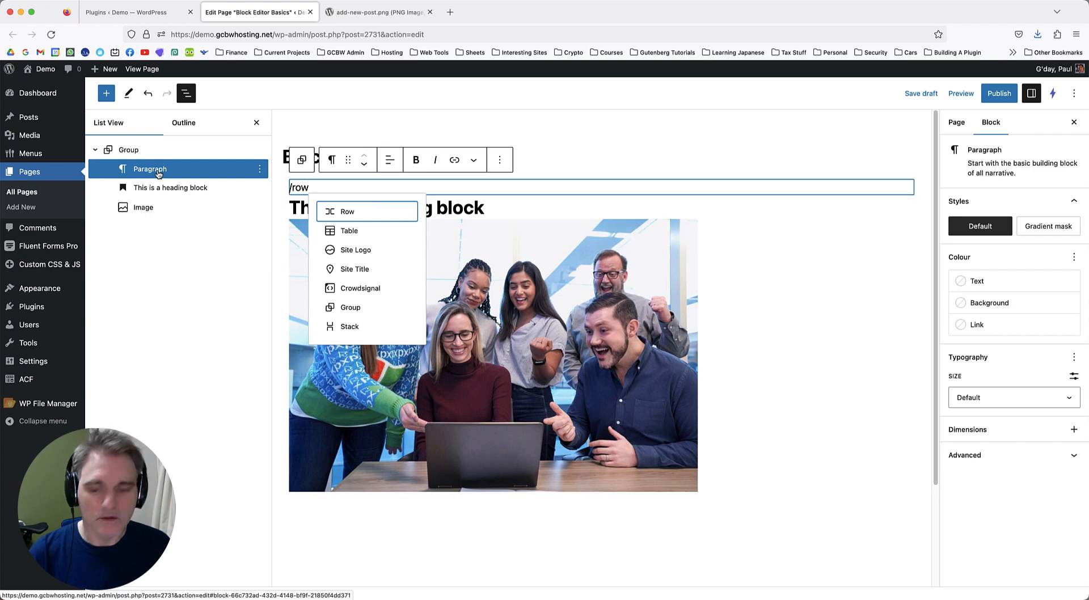
key("Return")
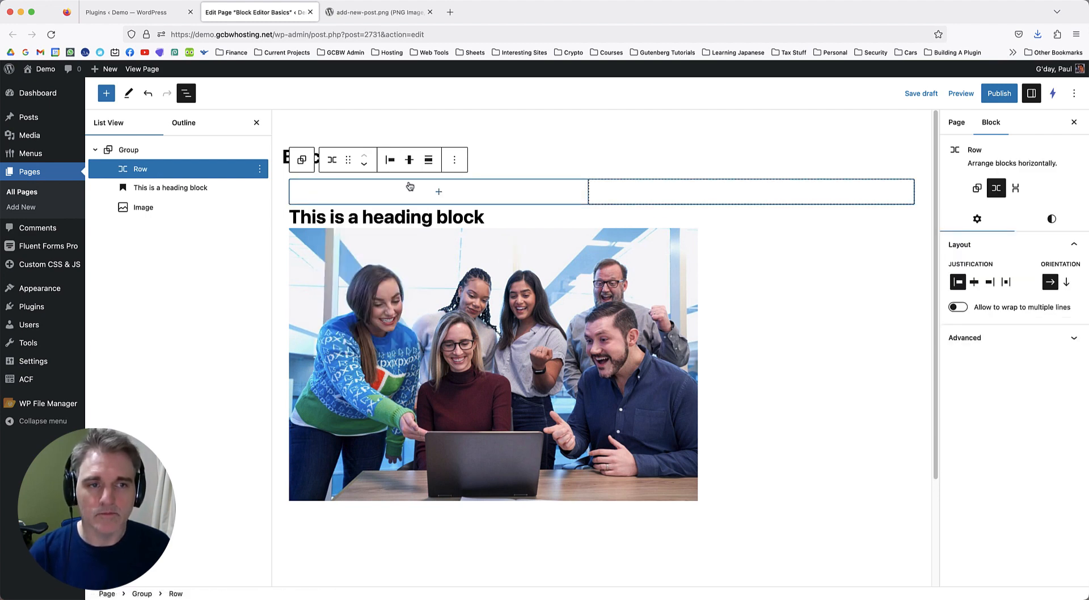
left_click(260, 169)
left_click(283, 434)
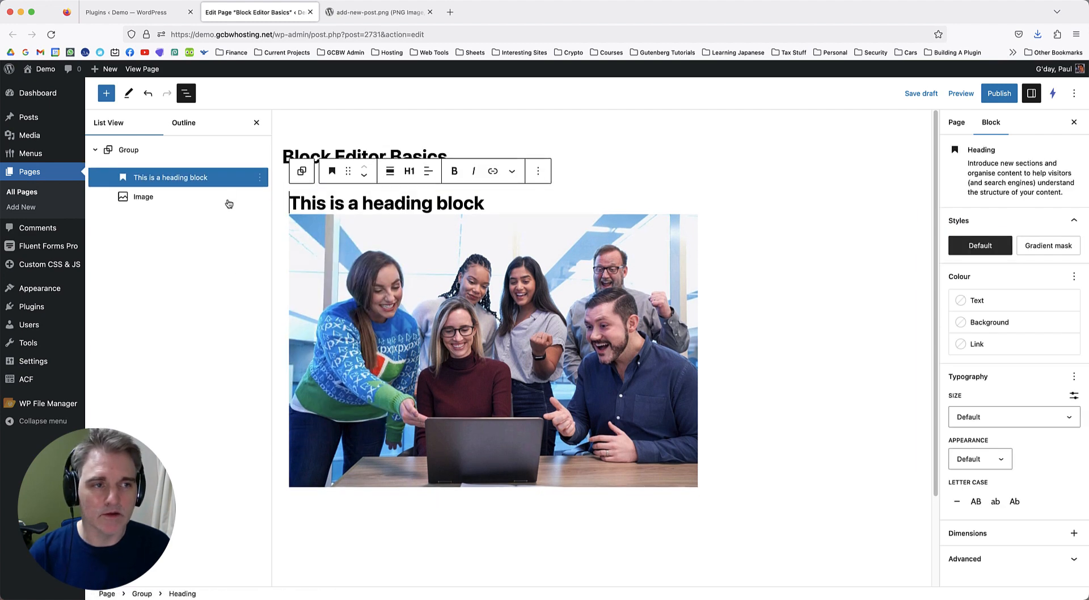
Insert a Columns block with the 50 / 50 variation inside the Group, above the heading.
left_click(214, 152)
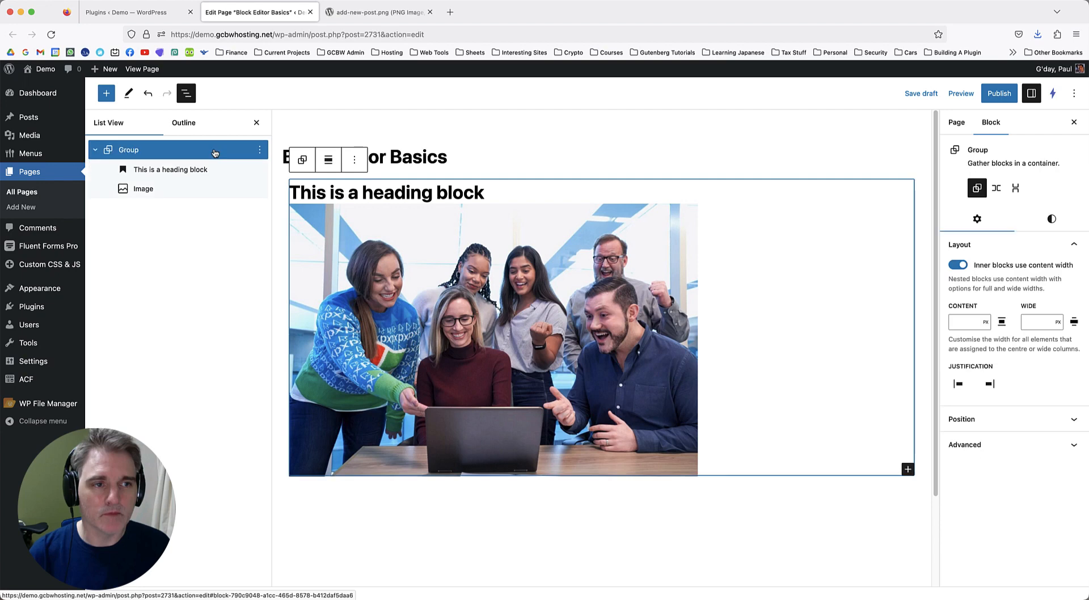
left_click(243, 170)
left_click(260, 170)
left_click(259, 255)
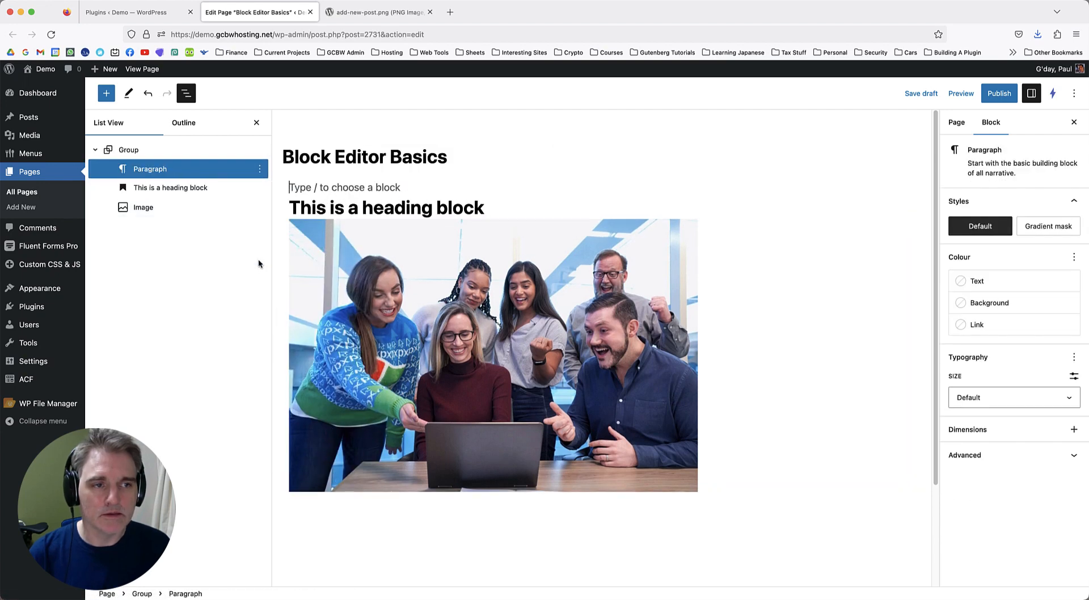
type("/col")
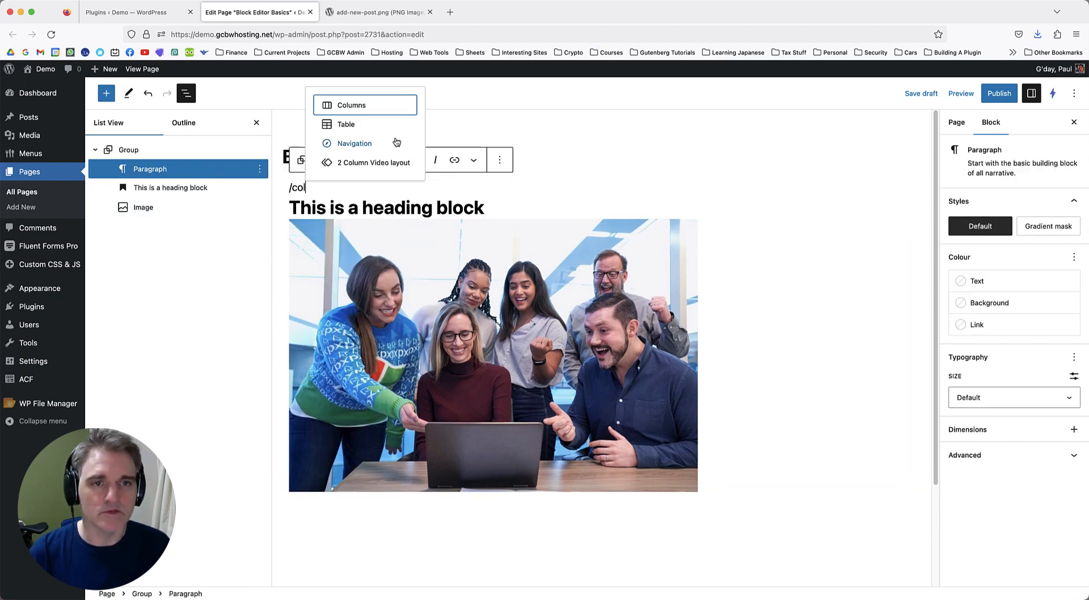
left_click(369, 108)
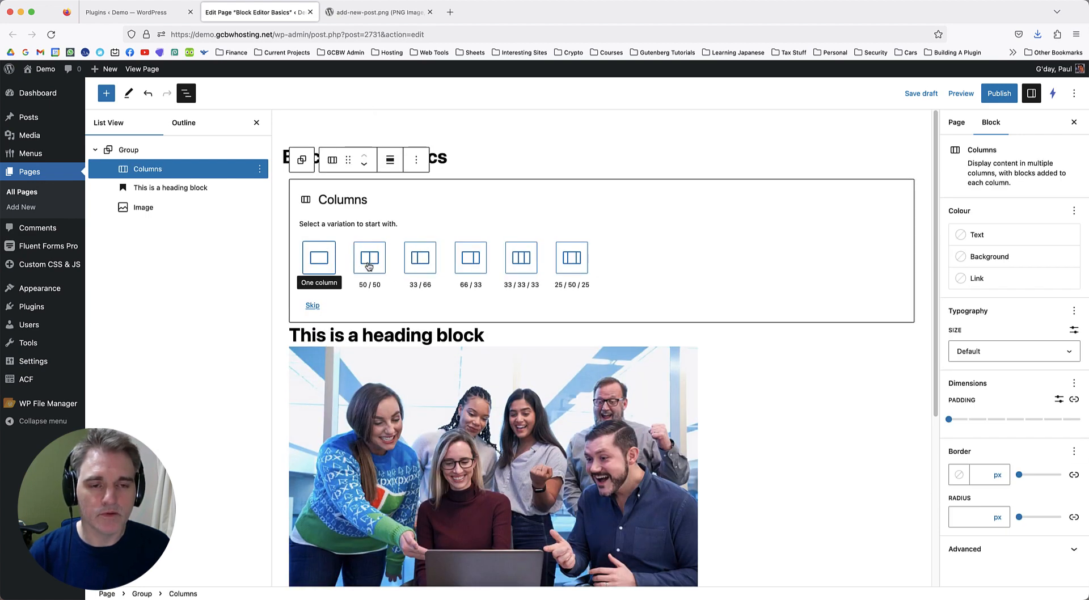
left_click(368, 265)
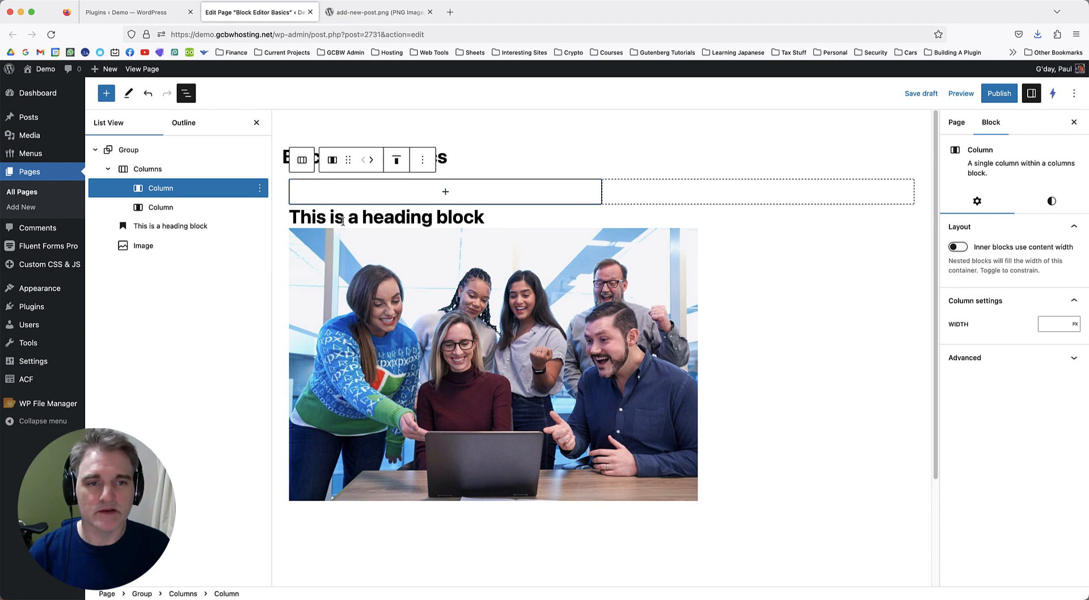
Move the heading into the first column and the image into the second column.
left_click(344, 224)
left_click_drag(349, 192, 696, 194)
left_click(508, 264)
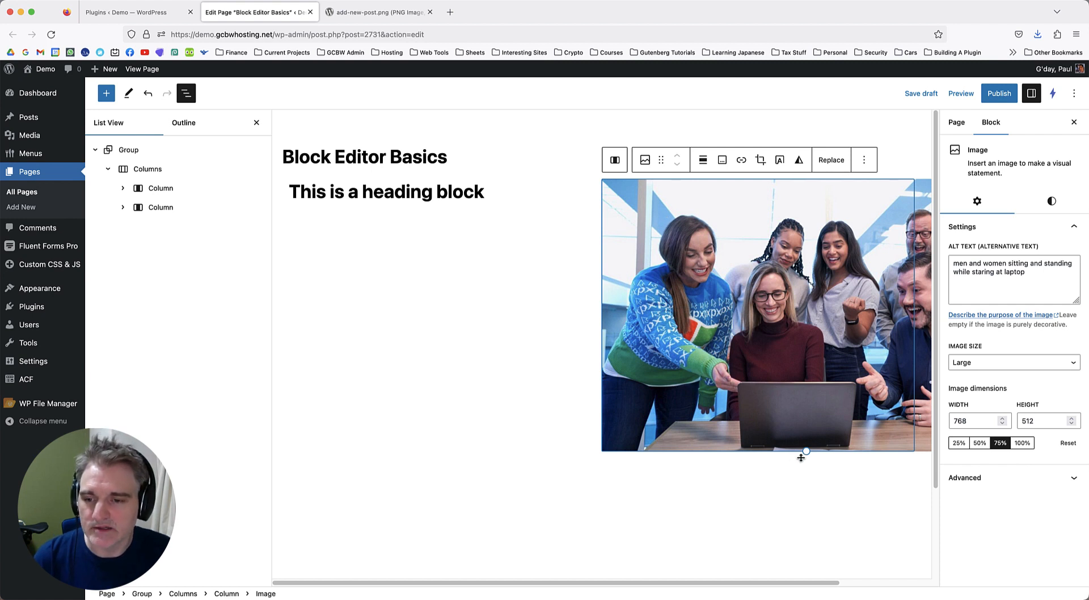
Examine the settings of the Columns block and its first column, including the mobile stacking option and the column's styles.
left_click(443, 193)
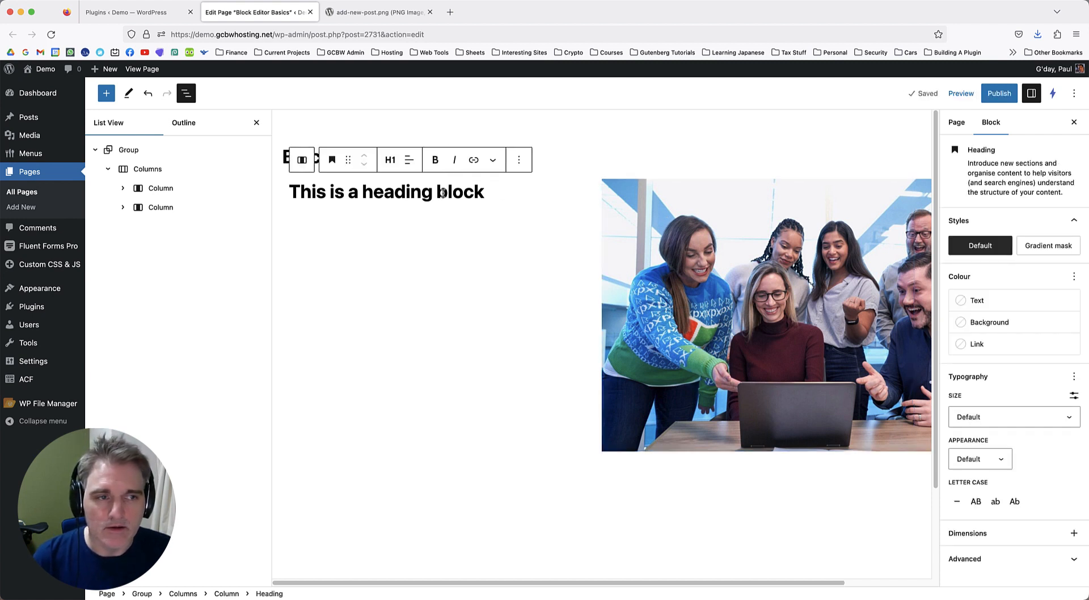
left_click(165, 189)
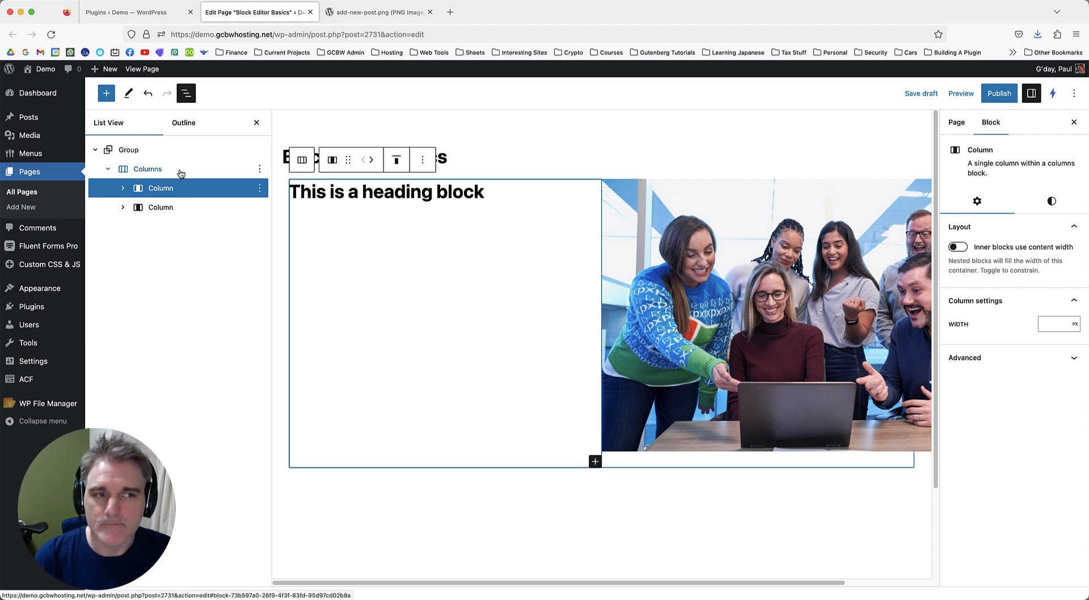
left_click(158, 170)
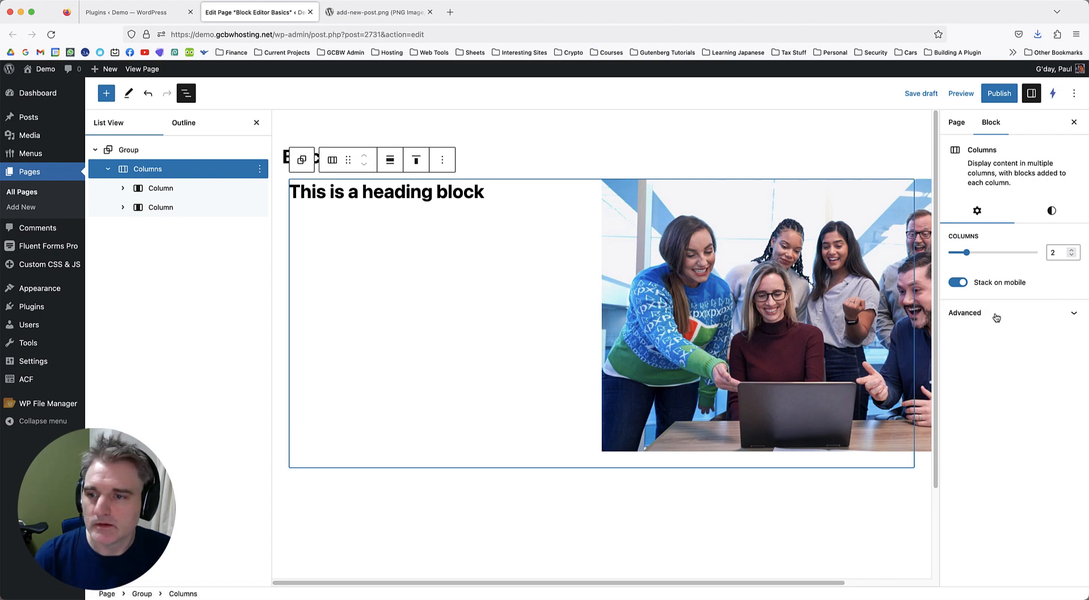
left_click(957, 283)
left_click(956, 283)
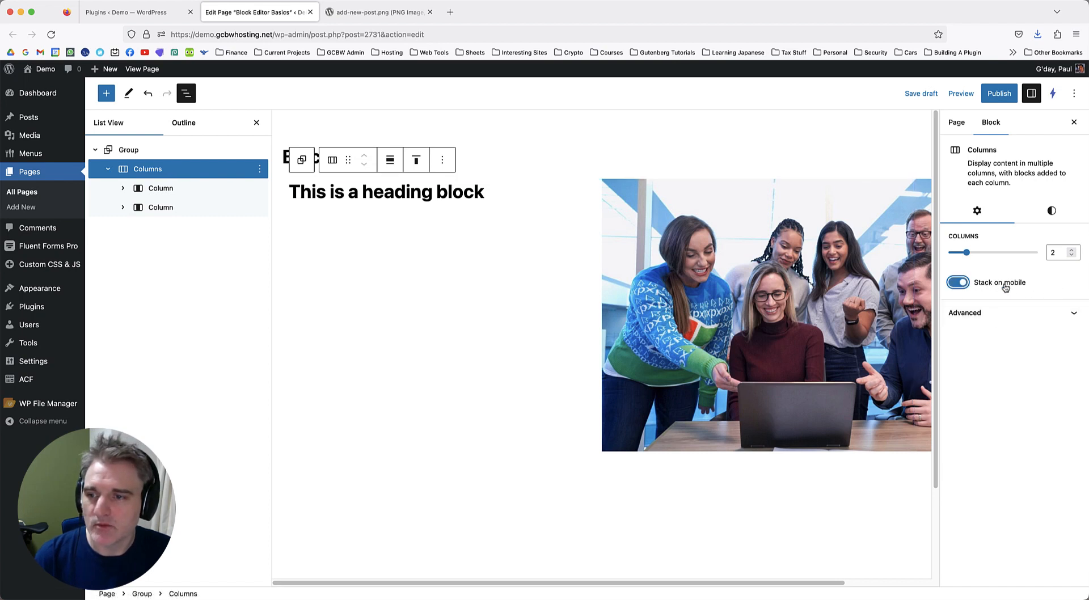
left_click(1051, 212)
left_click(998, 213)
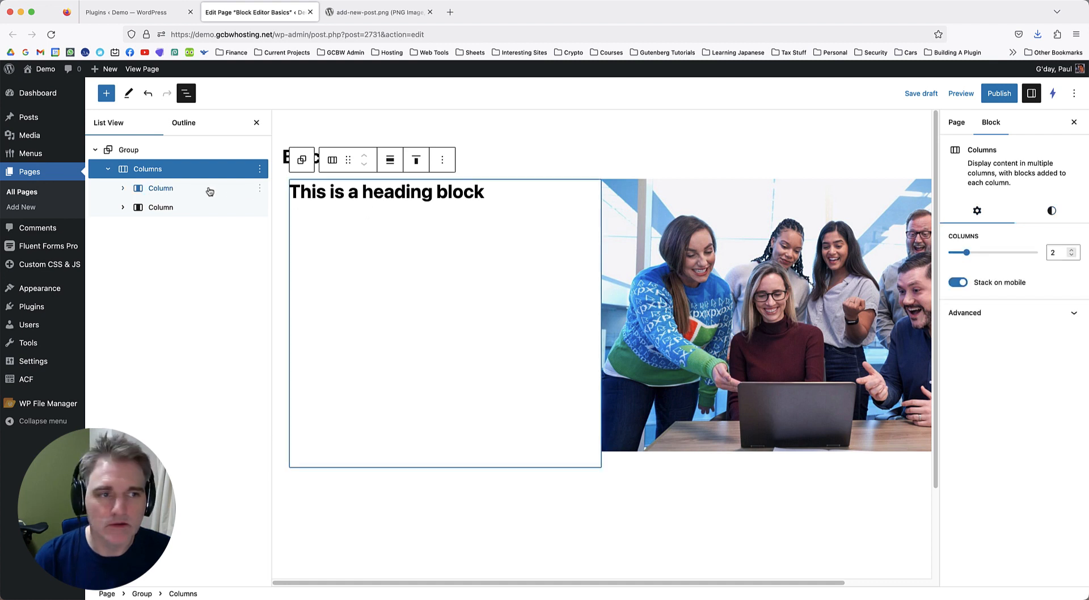
left_click(177, 190)
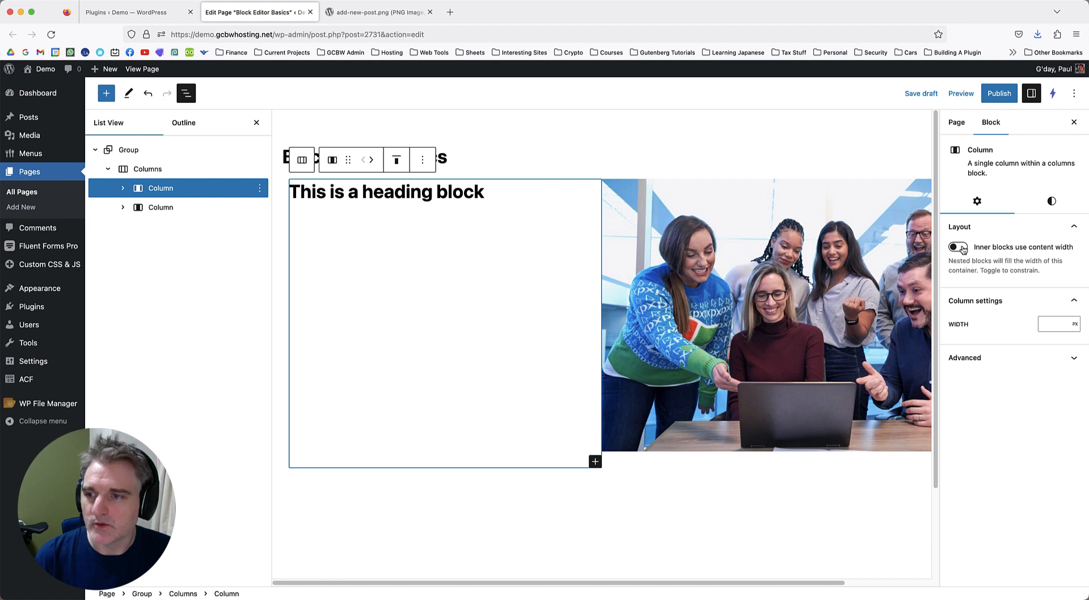
left_click(1051, 201)
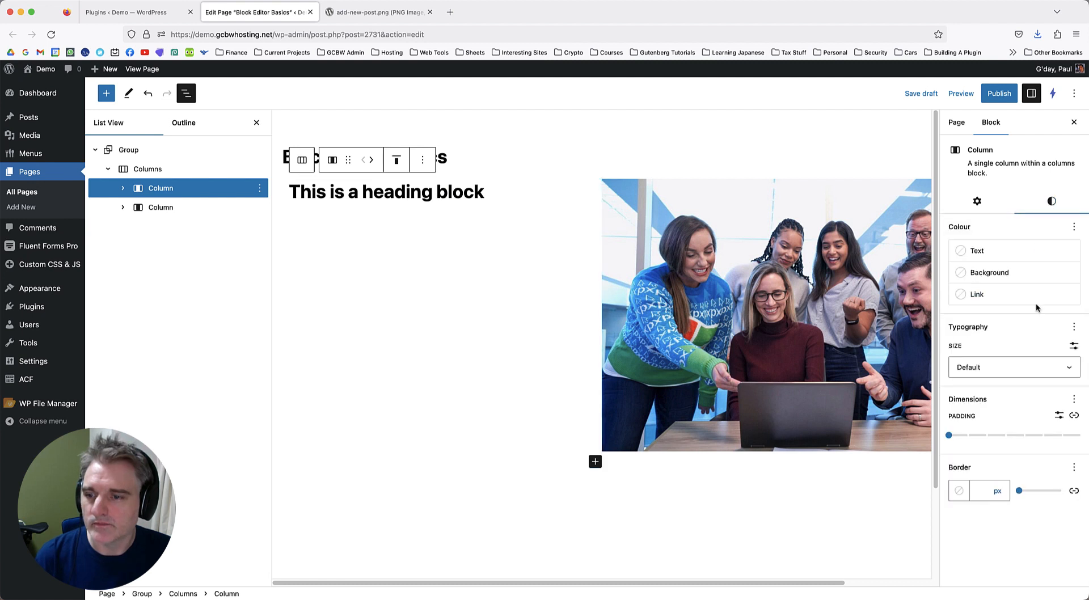
Set the width of the column holding the heading to 30%.
left_click(977, 200)
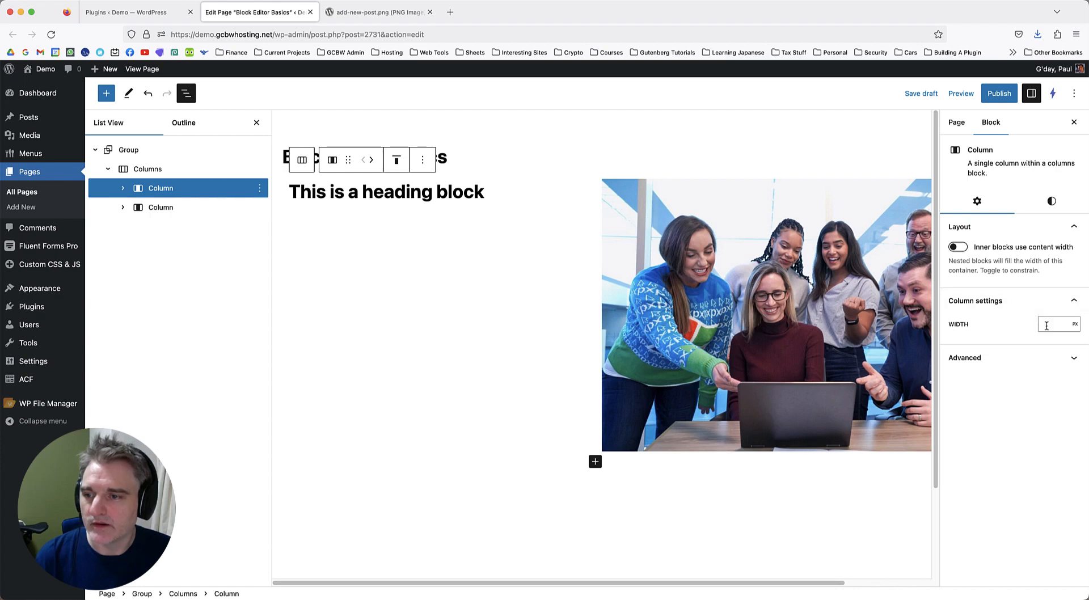
left_click(1043, 323)
type("30")
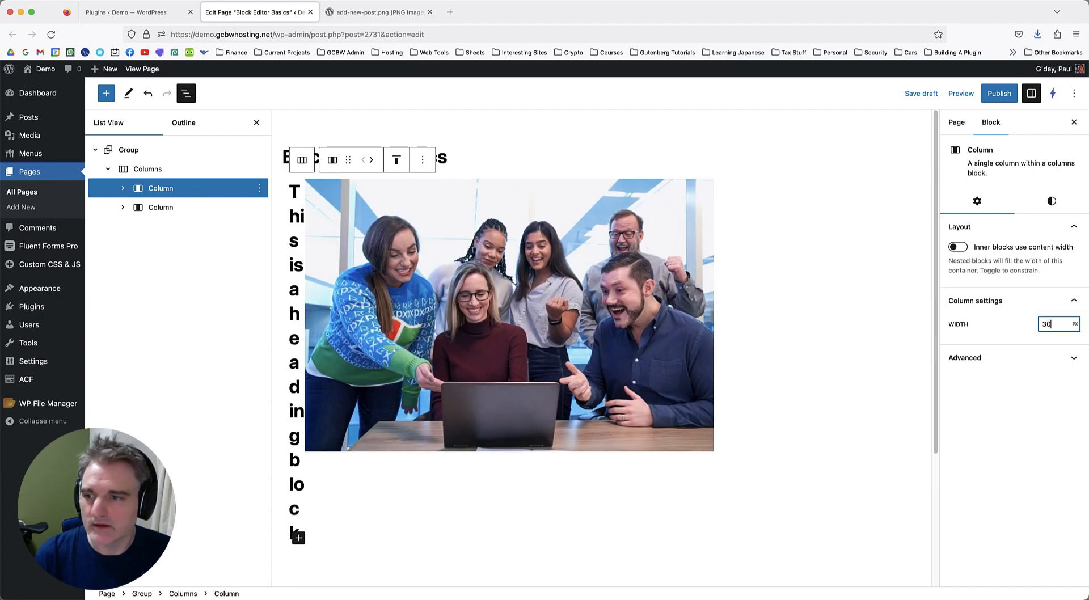
left_click(1075, 325)
left_click(1073, 332)
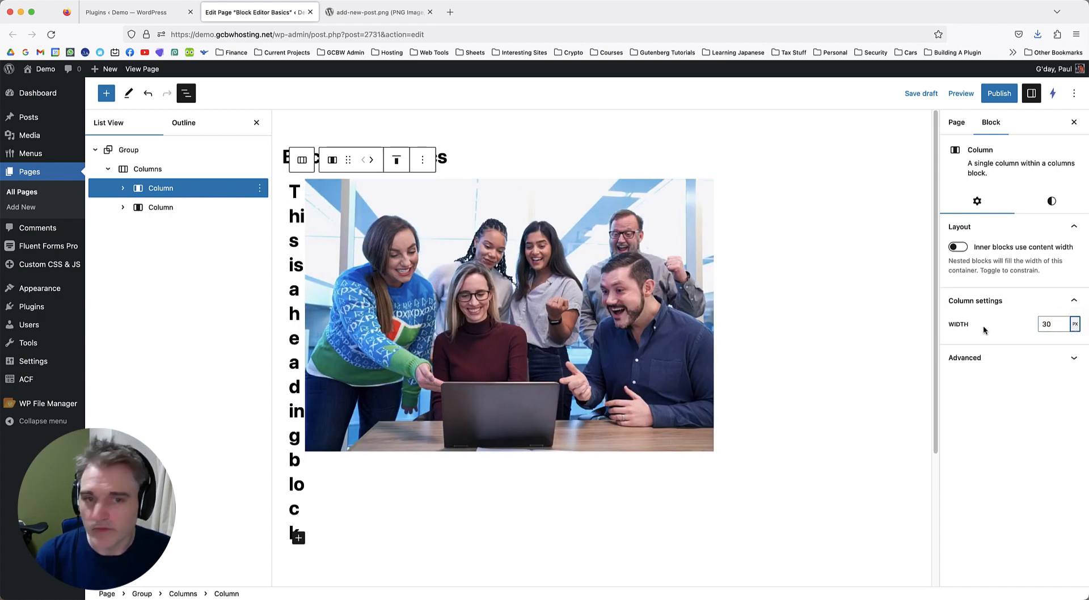
Try a width of 70% for the column holding the image, and settle on 60%.
left_click(683, 293)
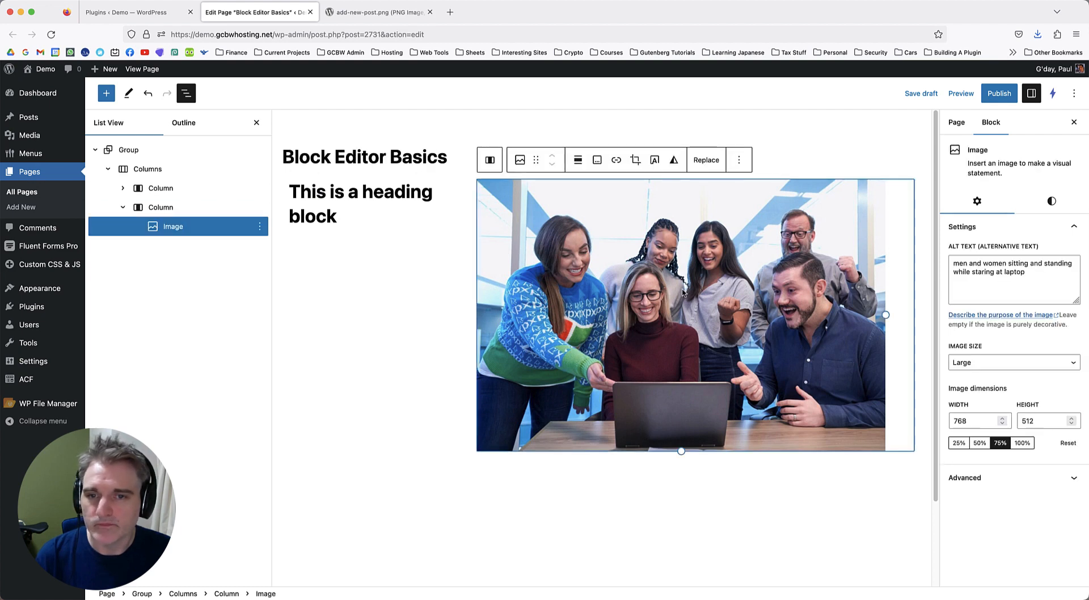
left_click(160, 207)
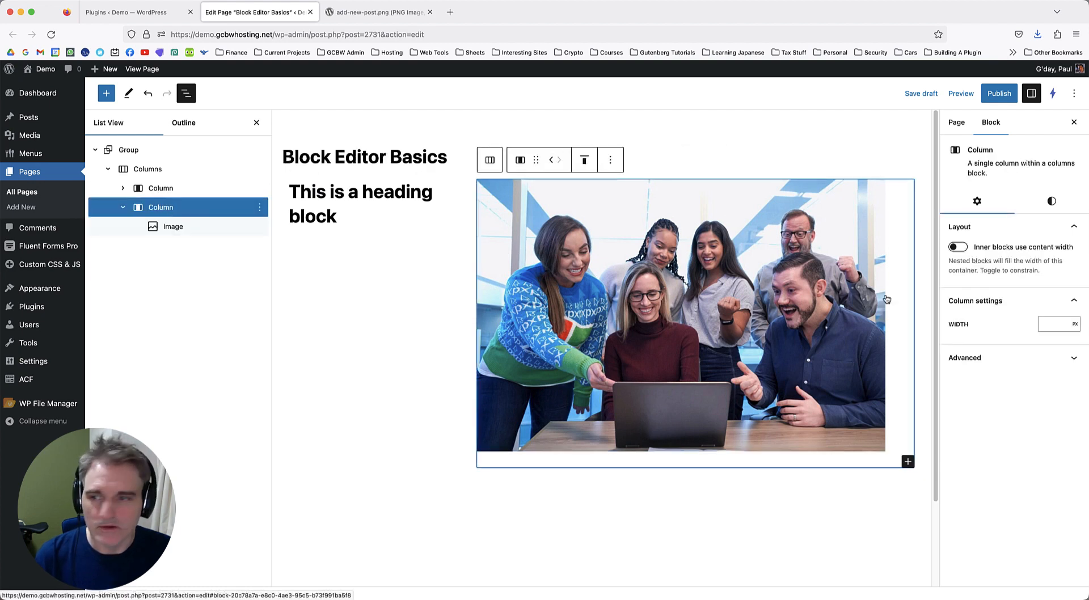
left_click(1055, 325)
left_click(1075, 324)
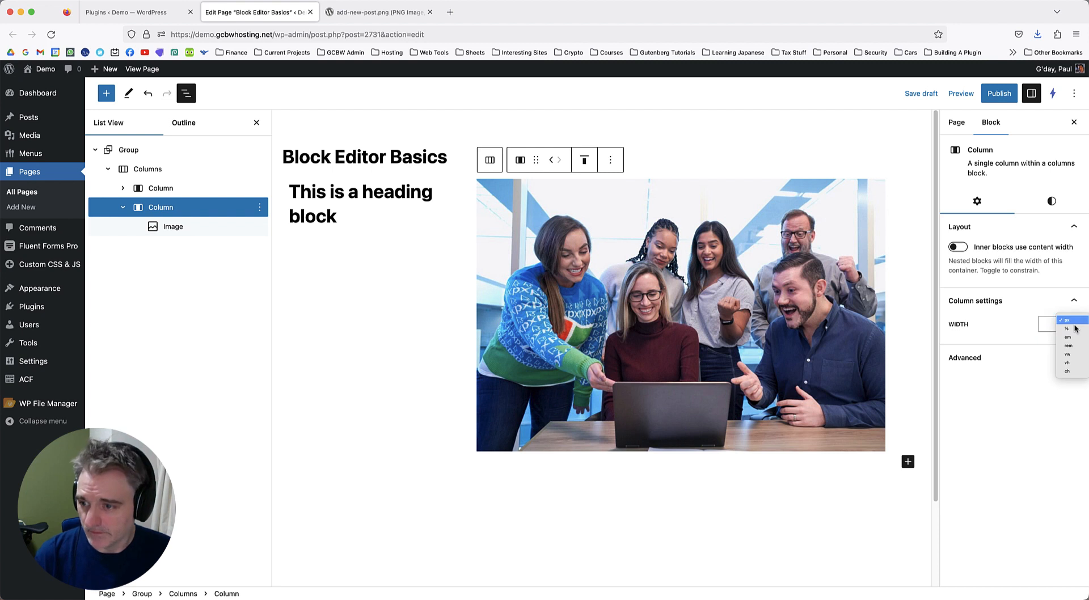
left_click(1075, 335)
type("70")
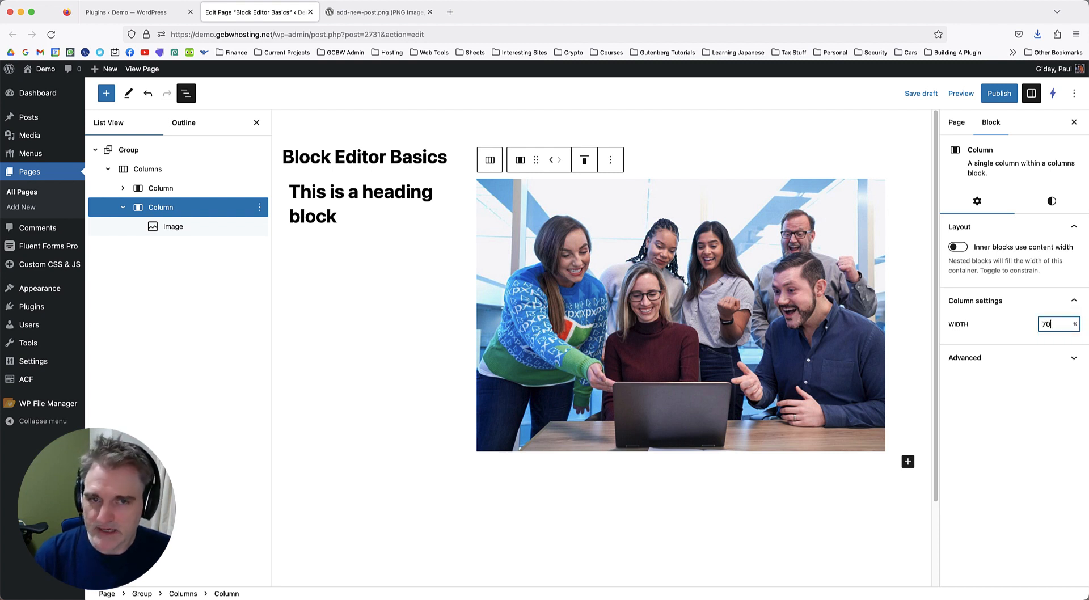
key("BackSpace")
key("BackSpace")
type("60")
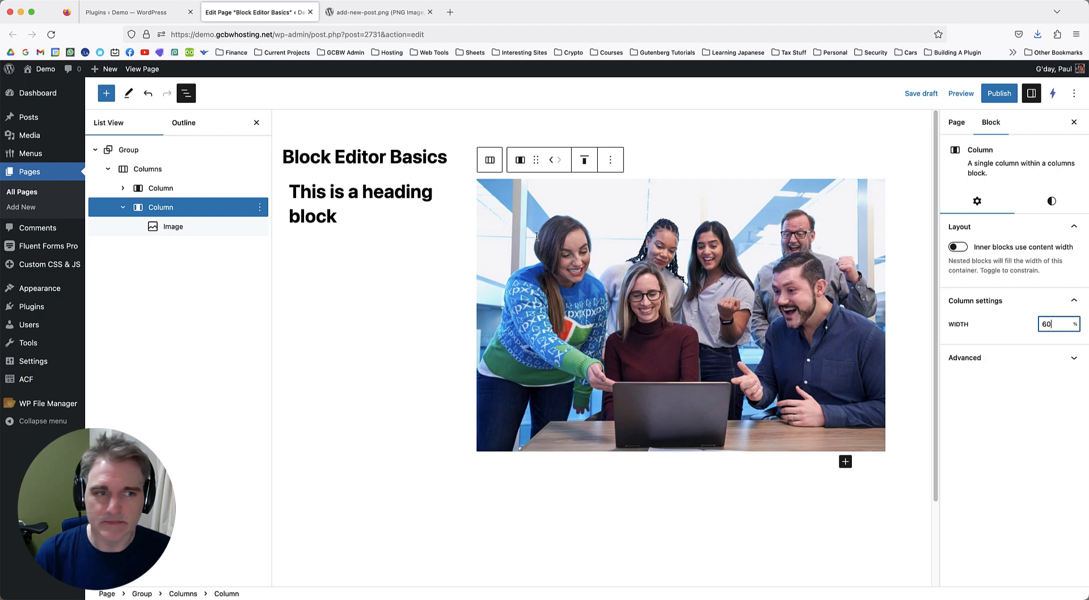
Change the heading column's width to 40%.
left_click(196, 189)
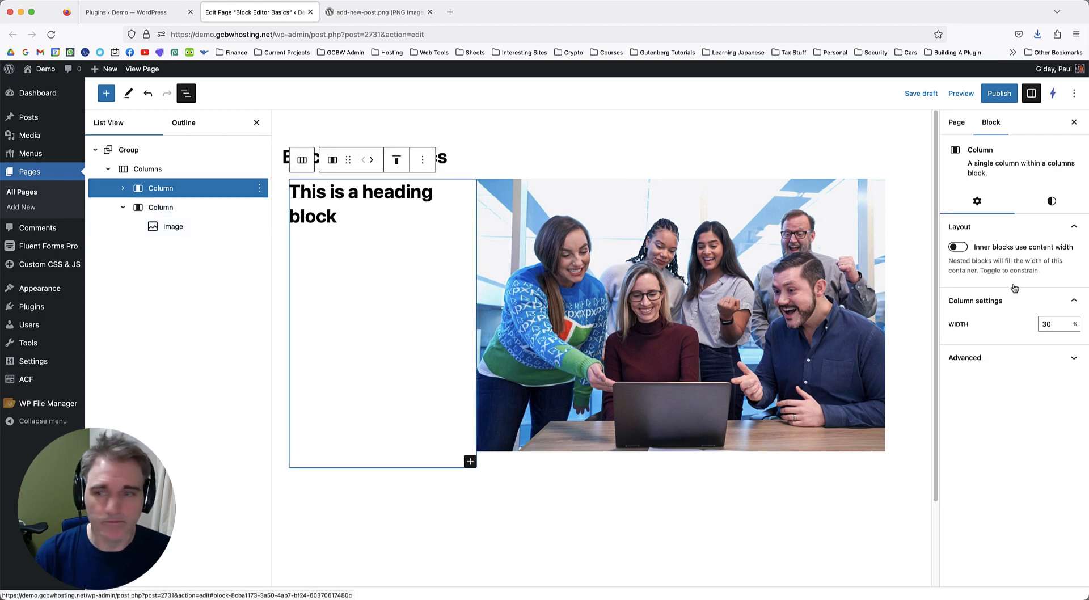
left_click_drag(1054, 322, 1013, 327)
type("40")
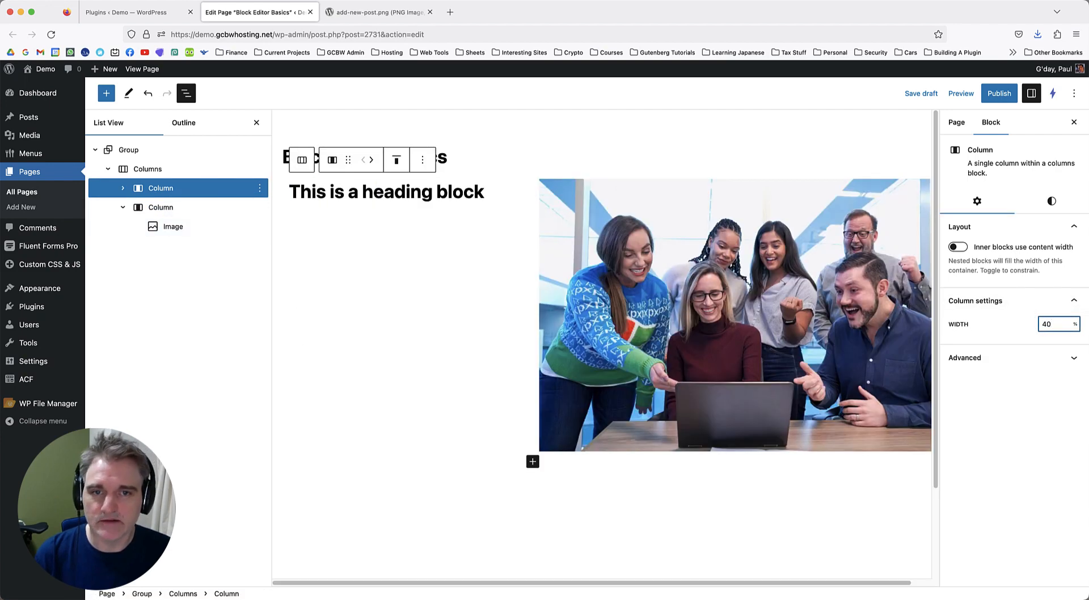
Align the heading column's content vertically to the middle.
left_click(418, 191)
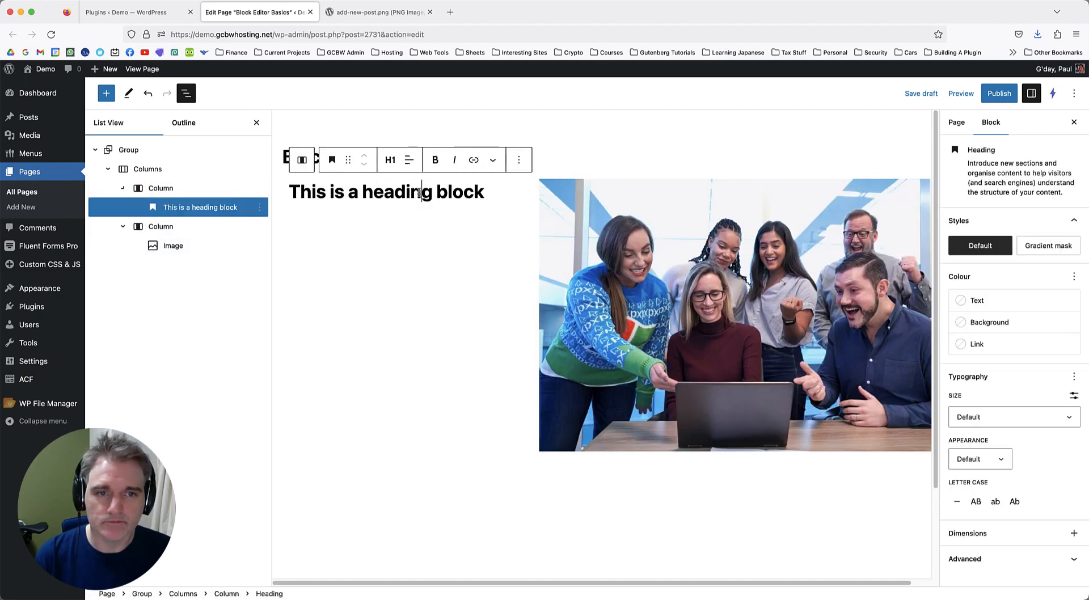
left_click(196, 188)
left_click(396, 160)
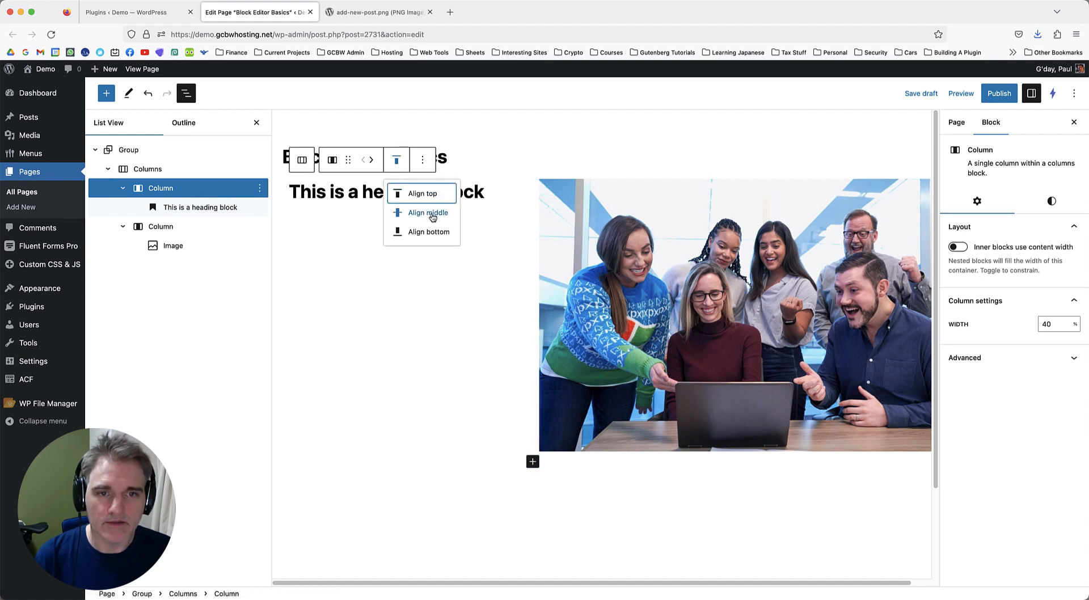
left_click(428, 213)
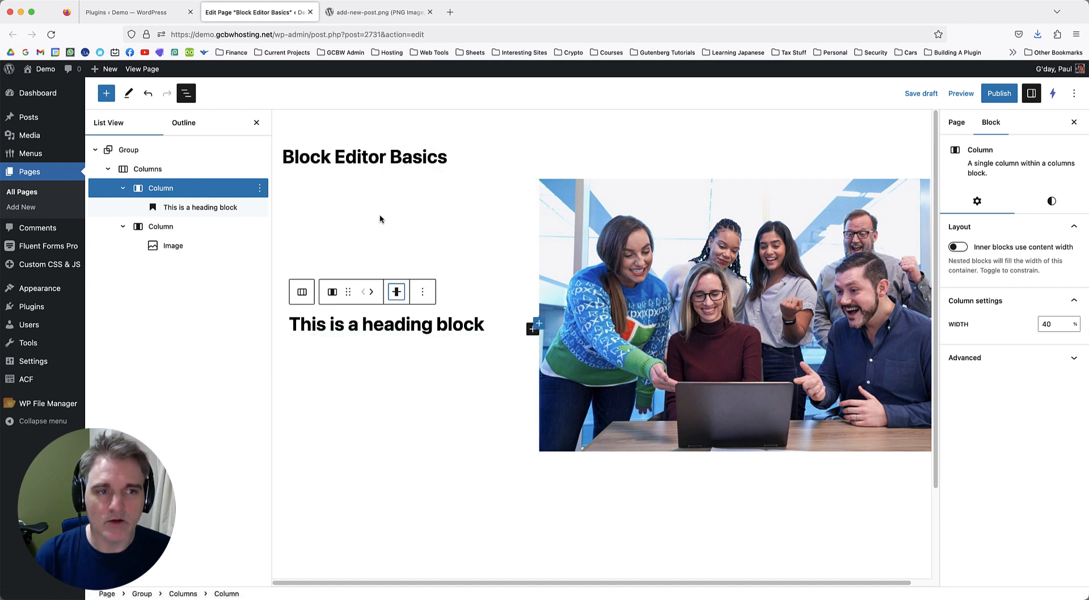
Start a paragraph below the heading, and in a new browser tab find lipsum.com and copy its sample text up to "tortor aliquam tincidunt".
left_click(481, 329)
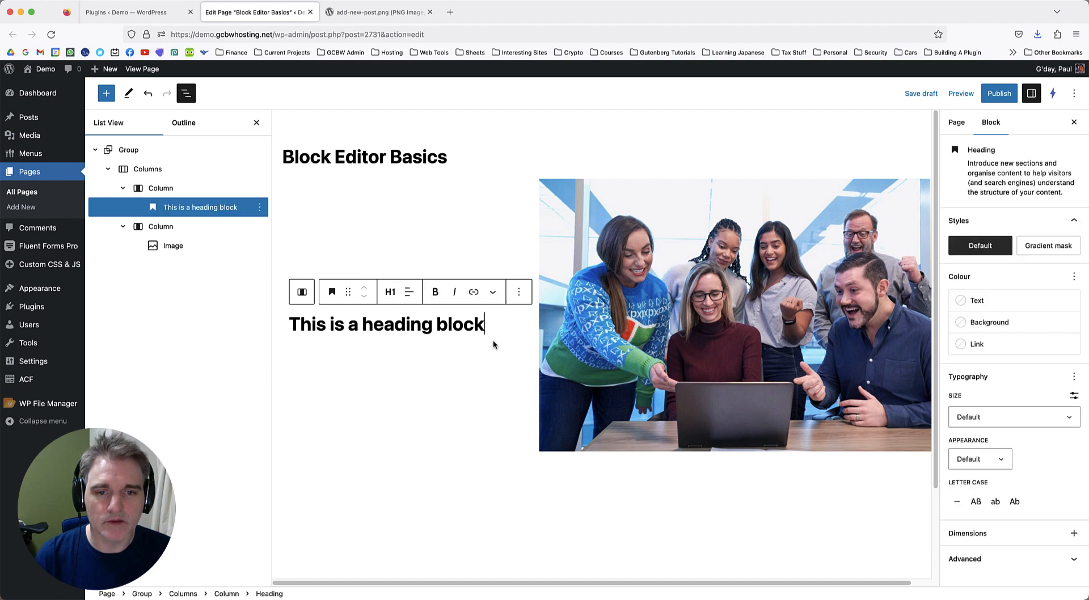
key("Return")
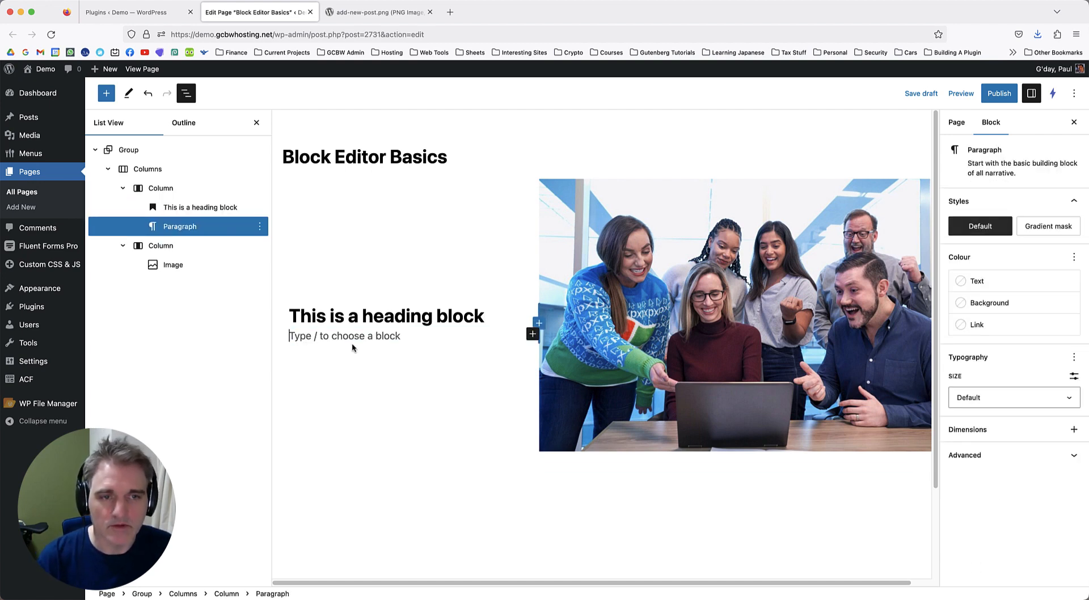
key("super+t")
type("lorum ipsum")
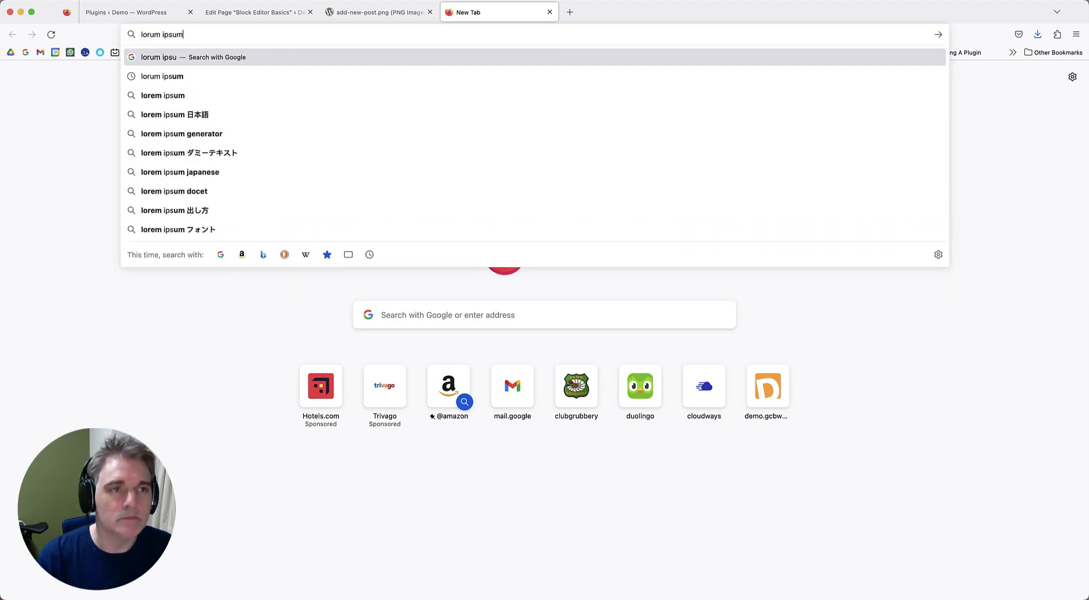
key("Return")
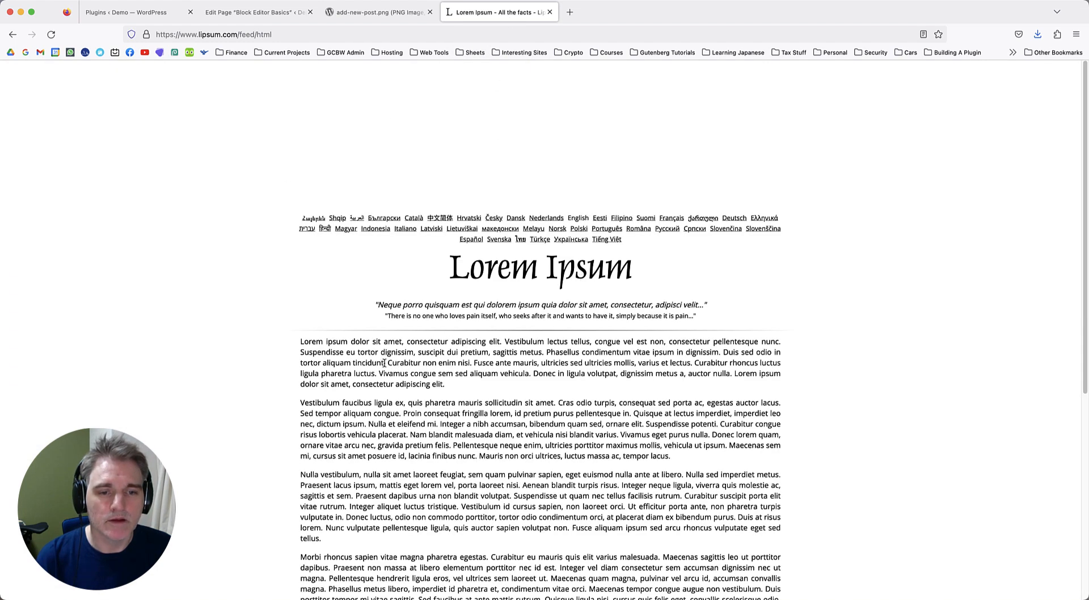
left_click_drag(384, 363, 299, 341)
key("super+c")
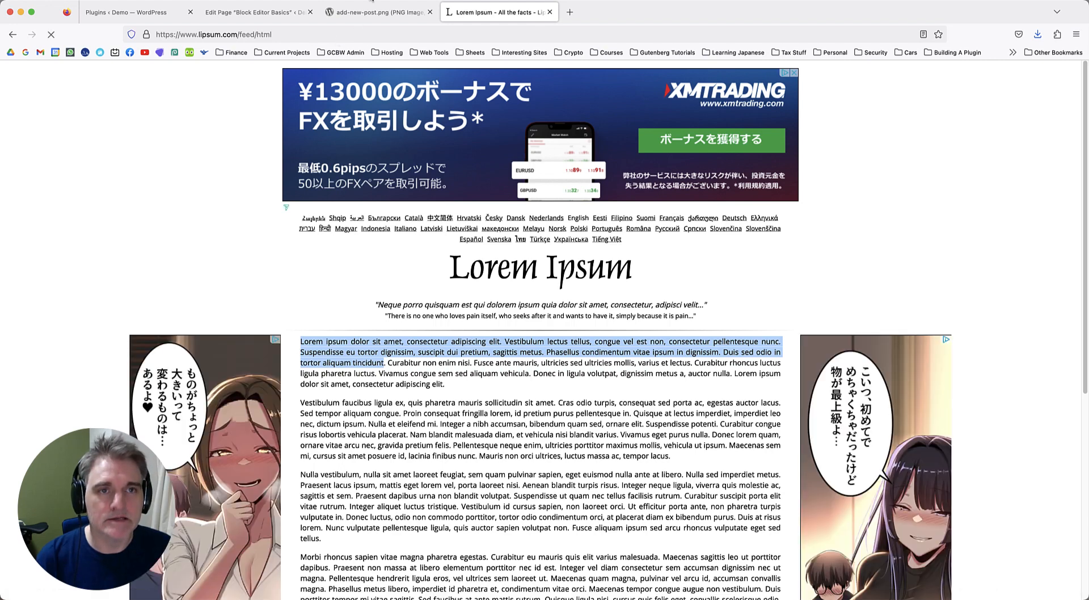
Return to the page editor and paste the copied lorem ipsum text into the empty paragraph below the heading.
left_click(374, 12)
left_click(255, 12)
key("super+v")
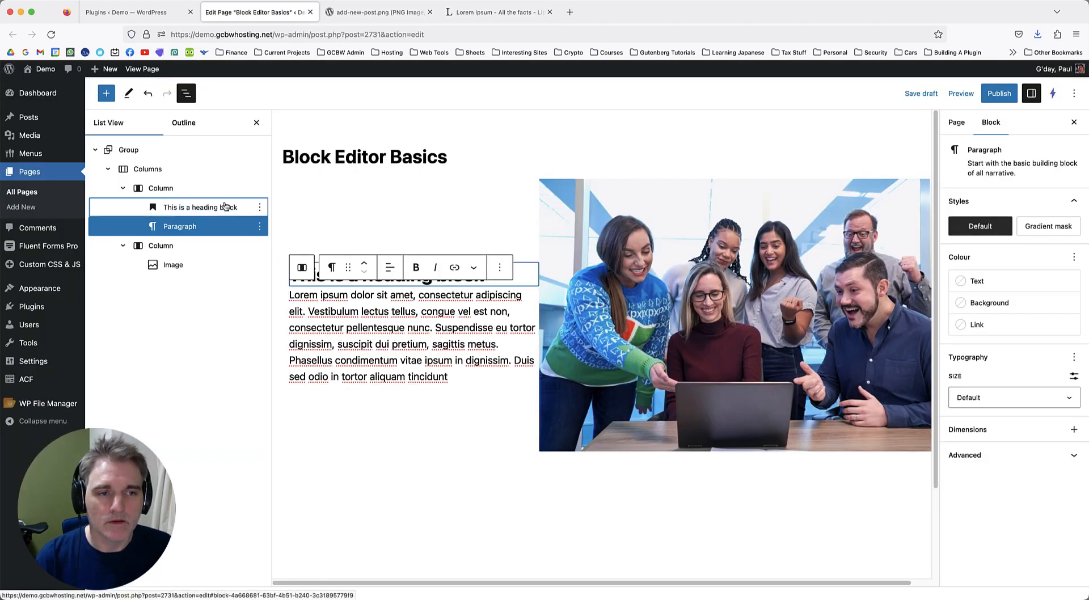
Add margin settings to the heading block, unlink the sides and set the bottom margin to 4.
left_click(200, 207)
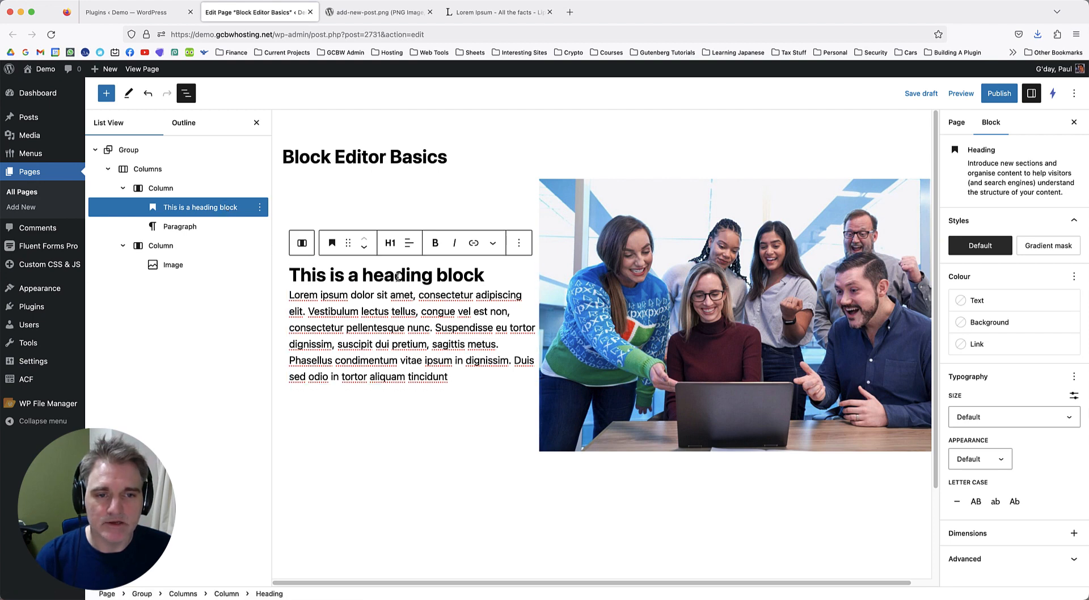
left_click(180, 171)
left_click(186, 188)
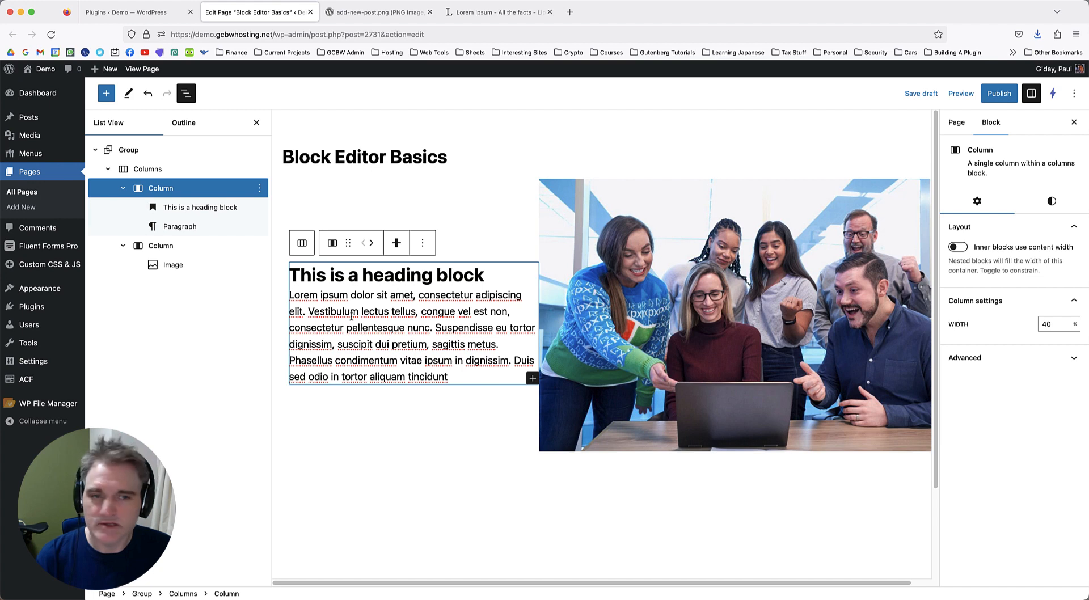
left_click(351, 265)
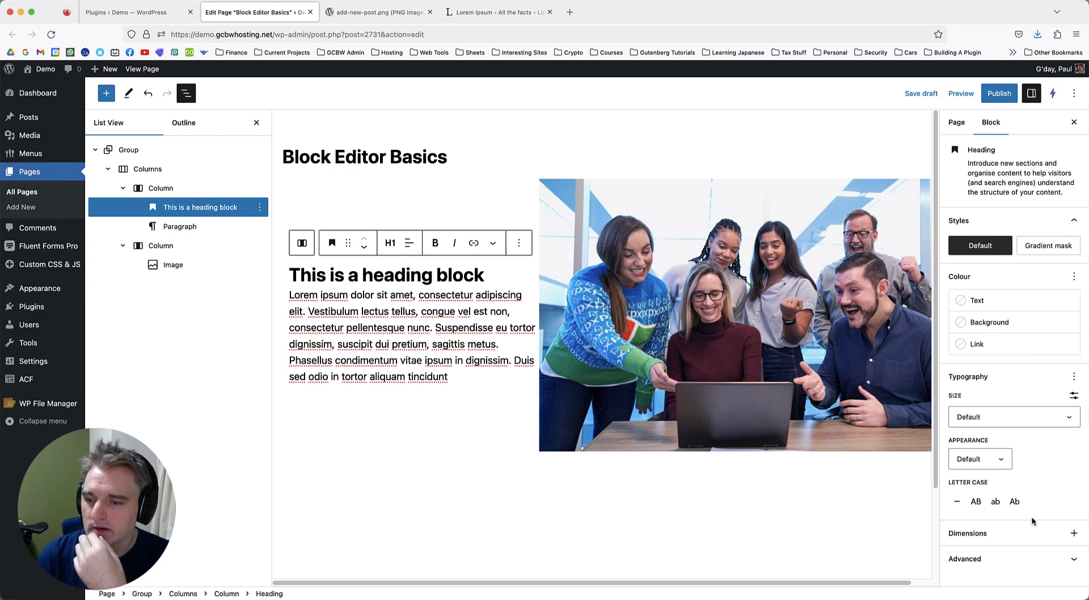
left_click(1073, 533)
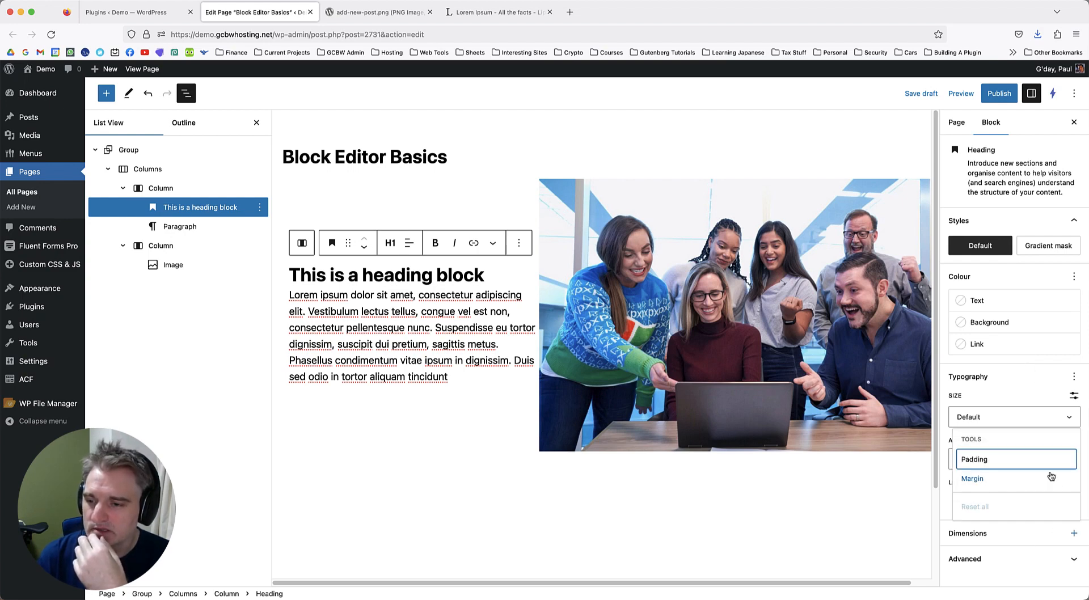
left_click(1019, 480)
left_click(1021, 401)
scroll(1021, 400, "down", 1)
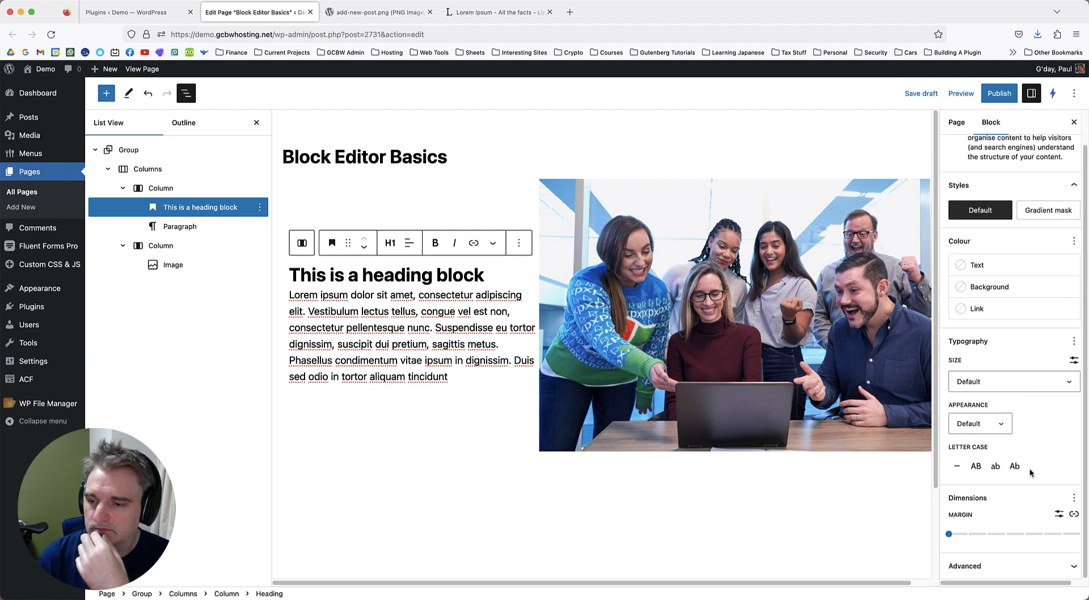
left_click(1074, 514)
scroll(1040, 503, "down", 4)
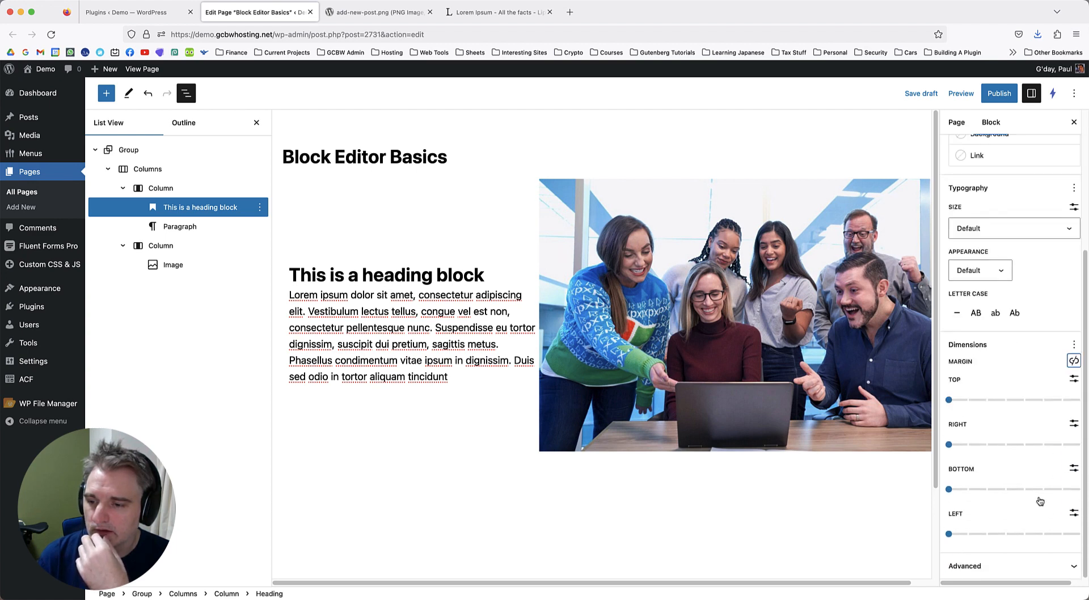
left_click_drag(949, 489, 1024, 489)
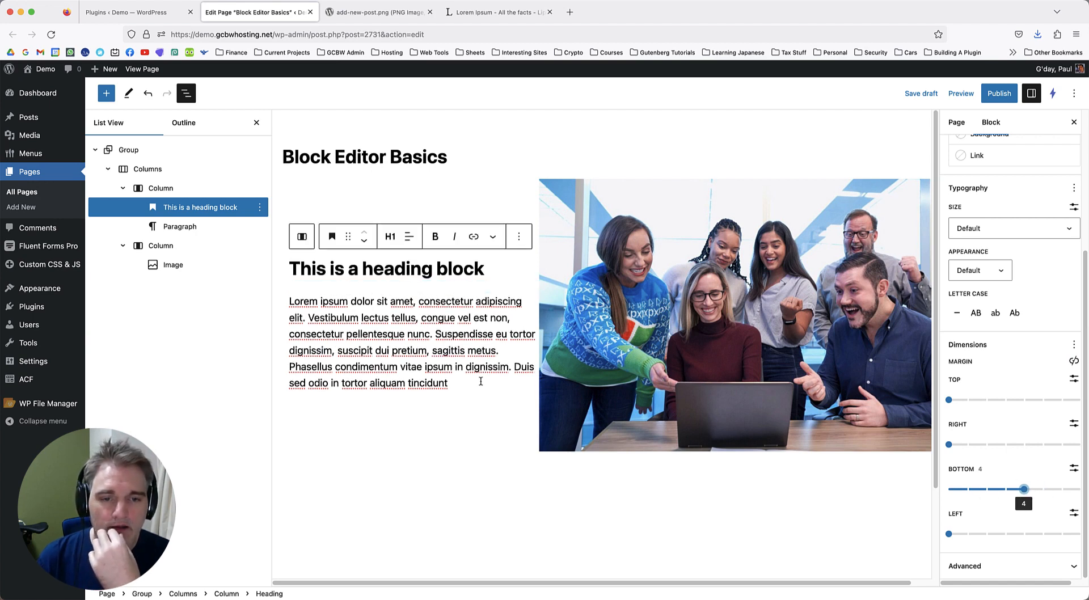
Insert a Buttons block below the lorem ipsum paragraph in the same column.
left_click(480, 378)
key("Return")
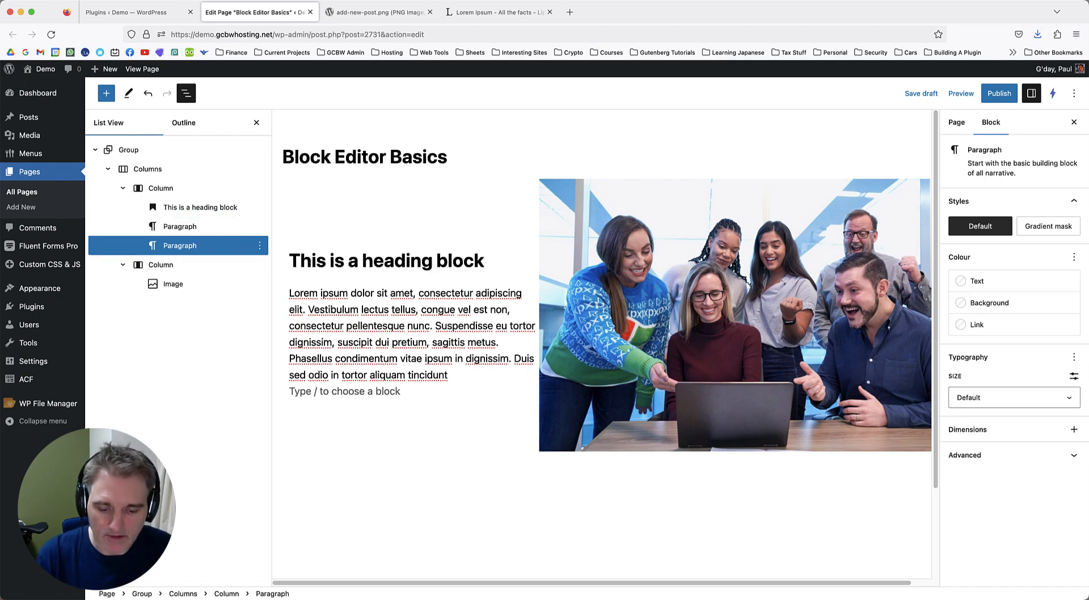
type("/butt")
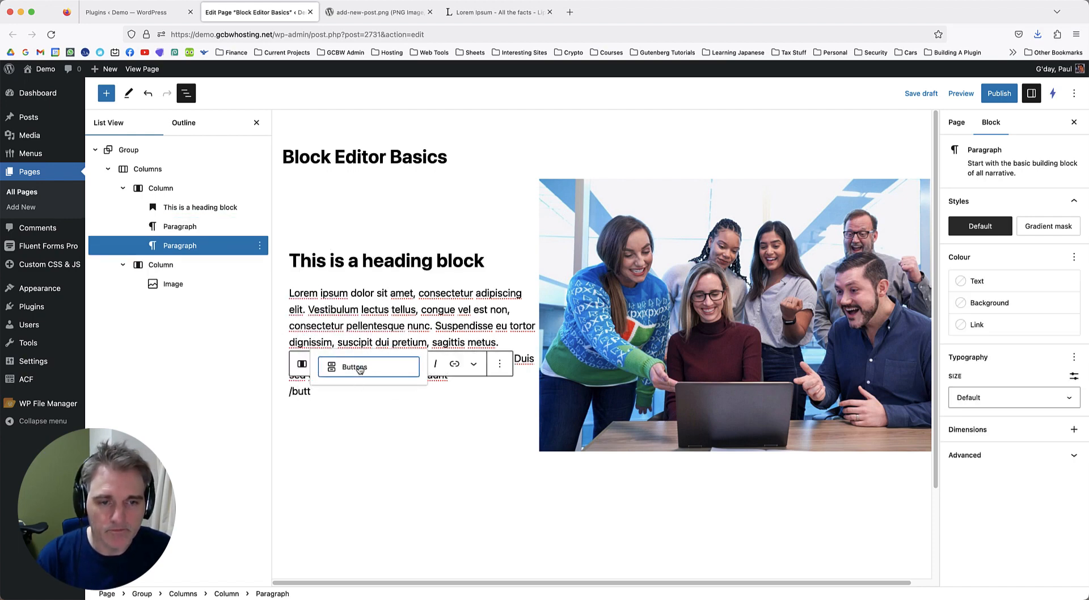
left_click(359, 369)
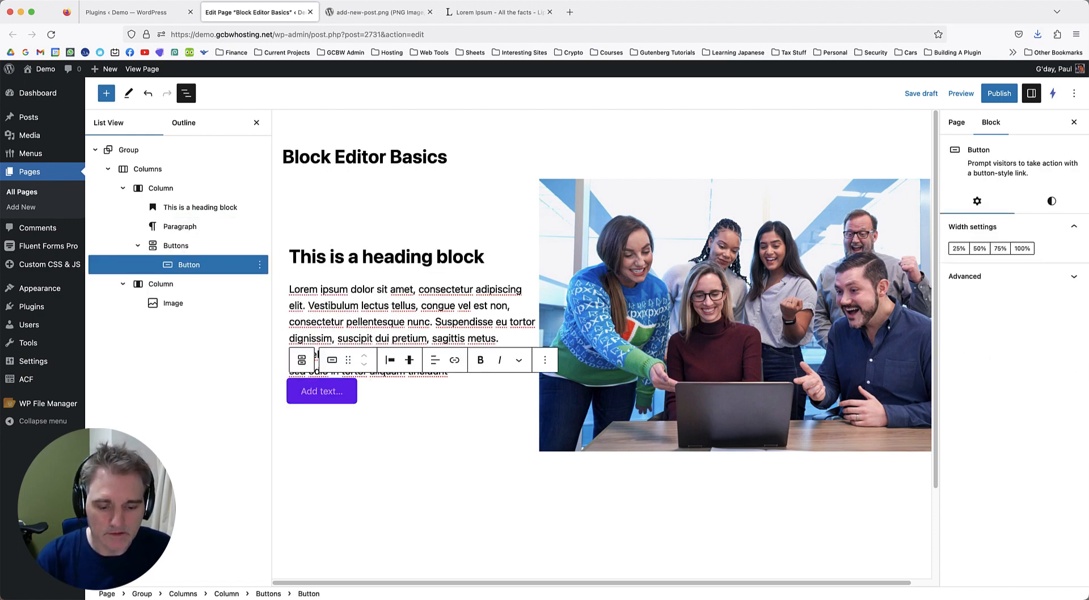
type("call the")
key("BackSpace")
key("BackSpace")
key("BackSpace")
key("BackSpace")
key("BackSpace")
key("BackSpace")
key("BackSpace")
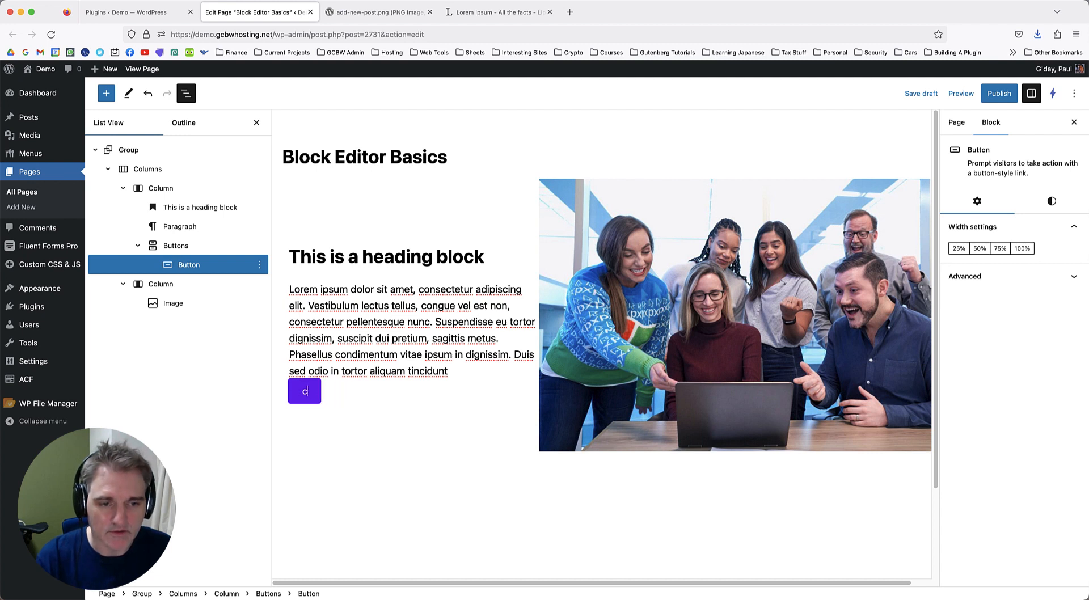
key("BackSpace")
Label the button "Sign Up Today".
type("Si")
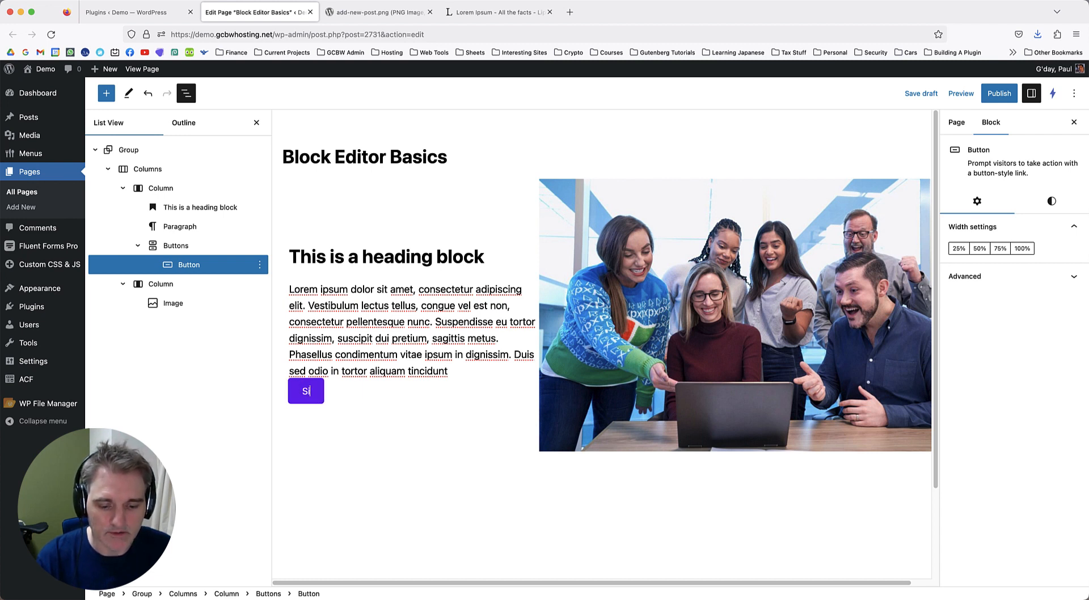
type("gn Up Today")
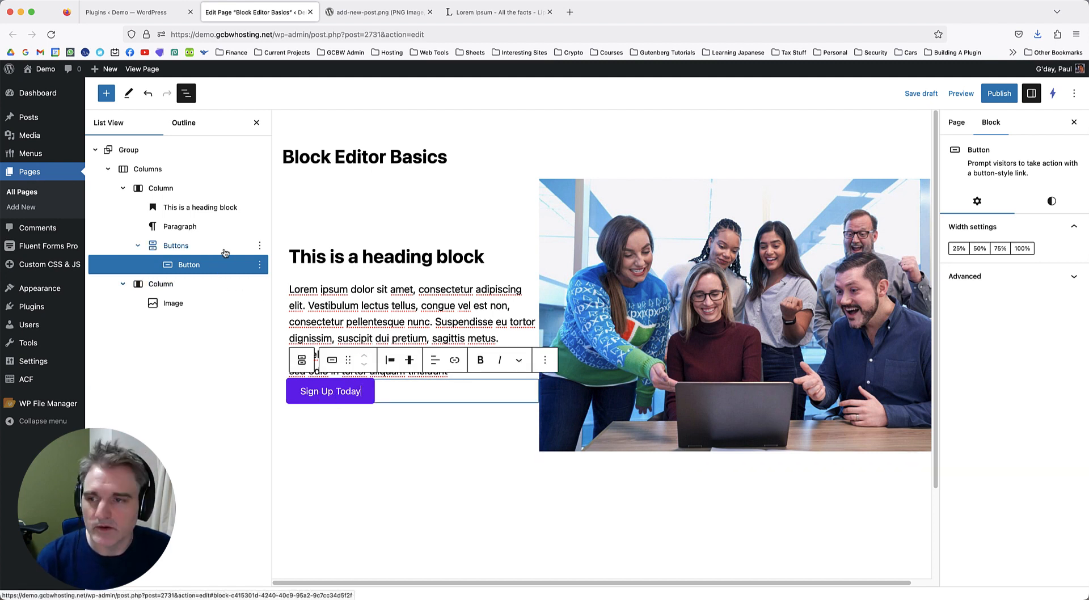
Split the button's padding into vertical and horizontal settings, and apply the Outline style to the button.
left_click(1051, 201)
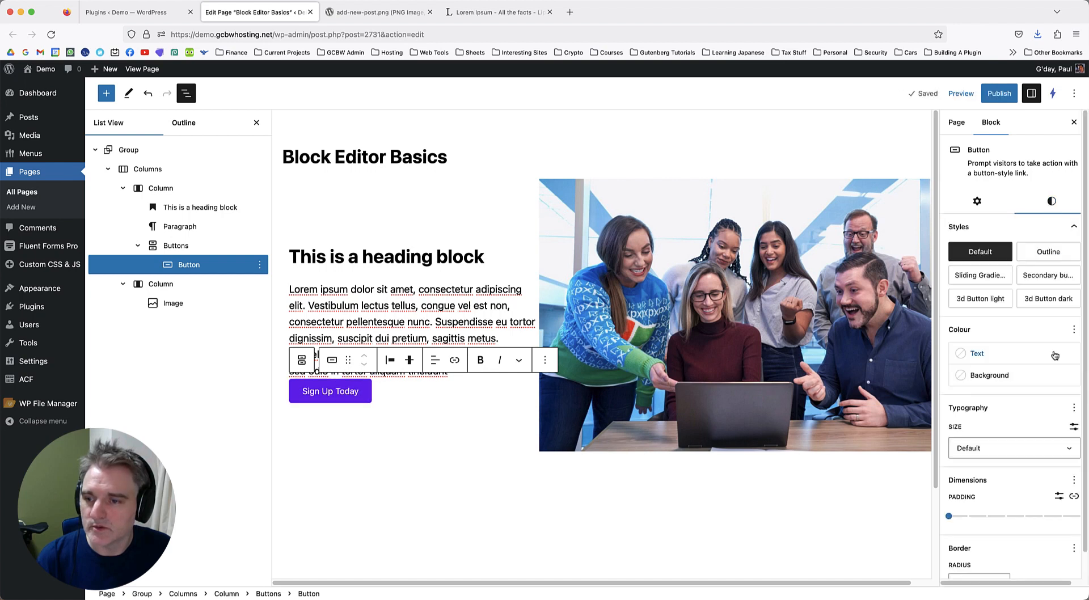
scroll(1055, 355, "down", 1)
left_click(1074, 454)
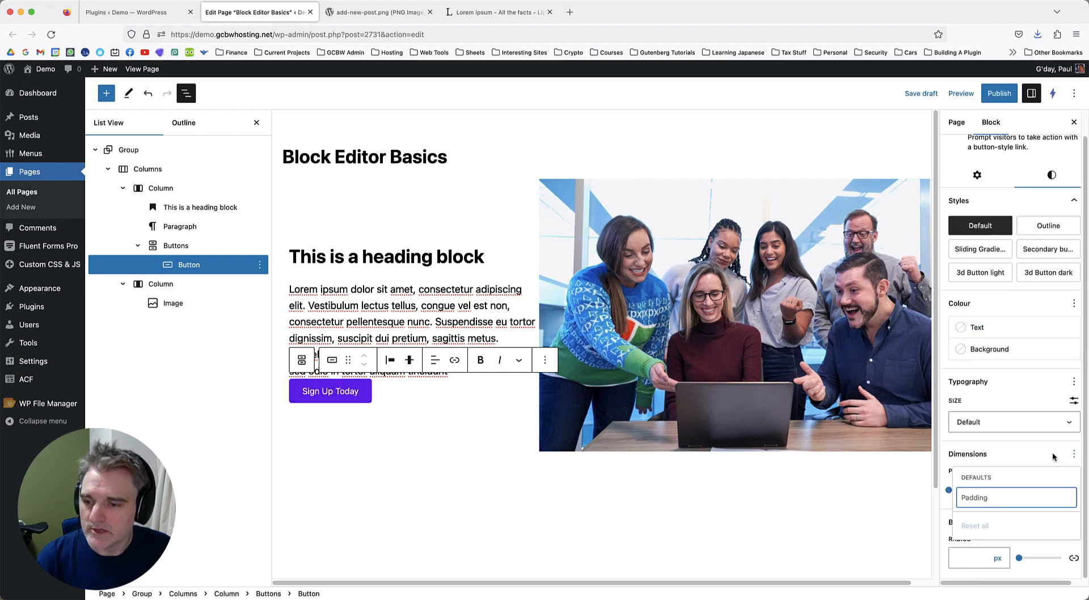
left_click(1028, 456)
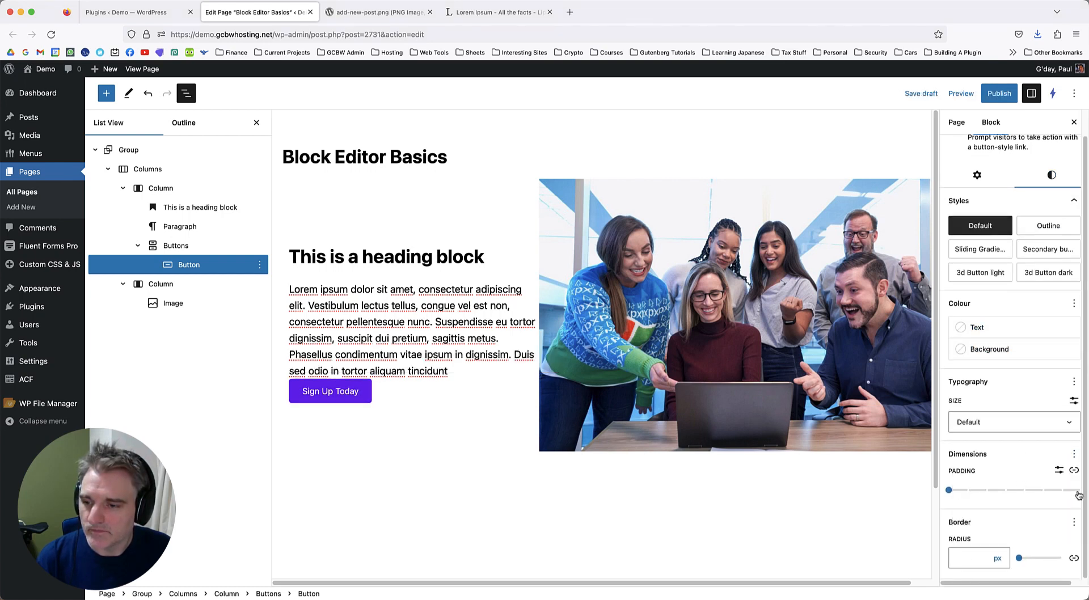
left_click(1074, 470)
scroll(1002, 476, "down", 2)
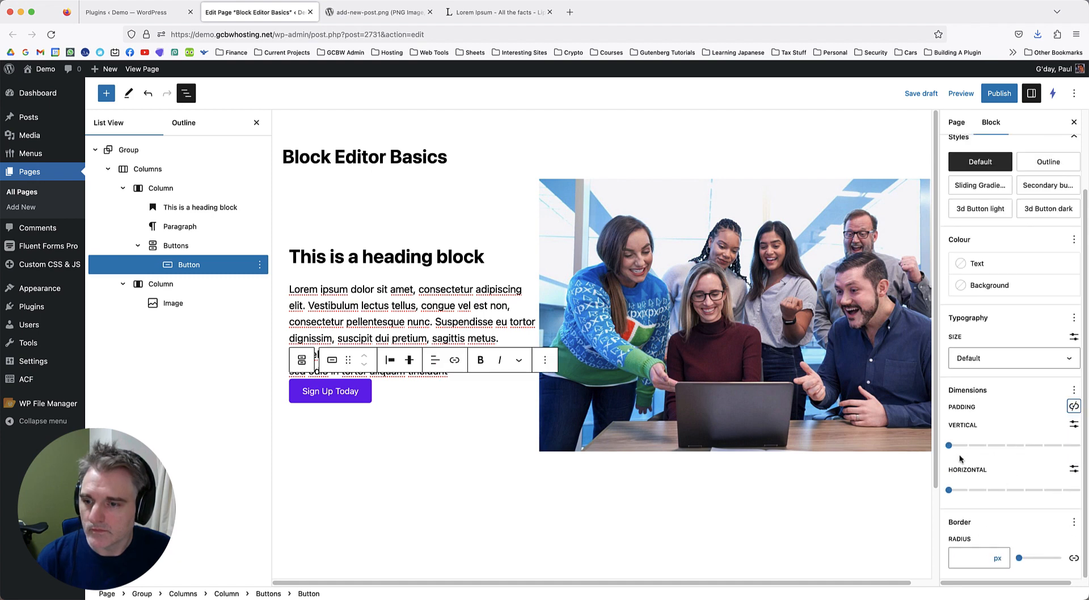
left_click(1038, 165)
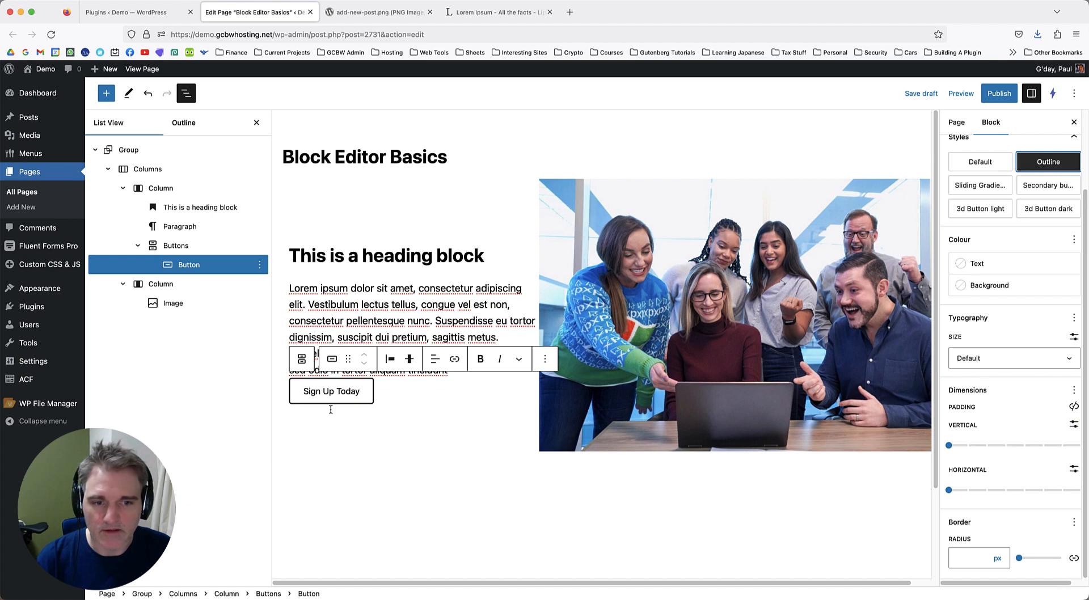
Set the vertical padding of the Sign Up Today button to 2.
scroll(980, 310, "up", 2)
scroll(1007, 310, "down", 2)
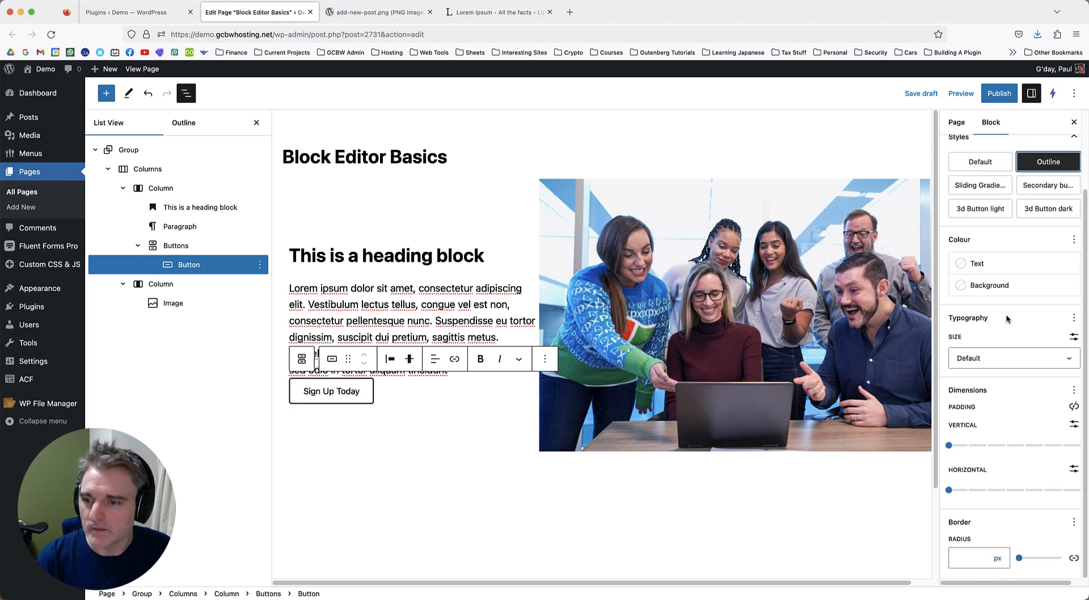
left_click(949, 447)
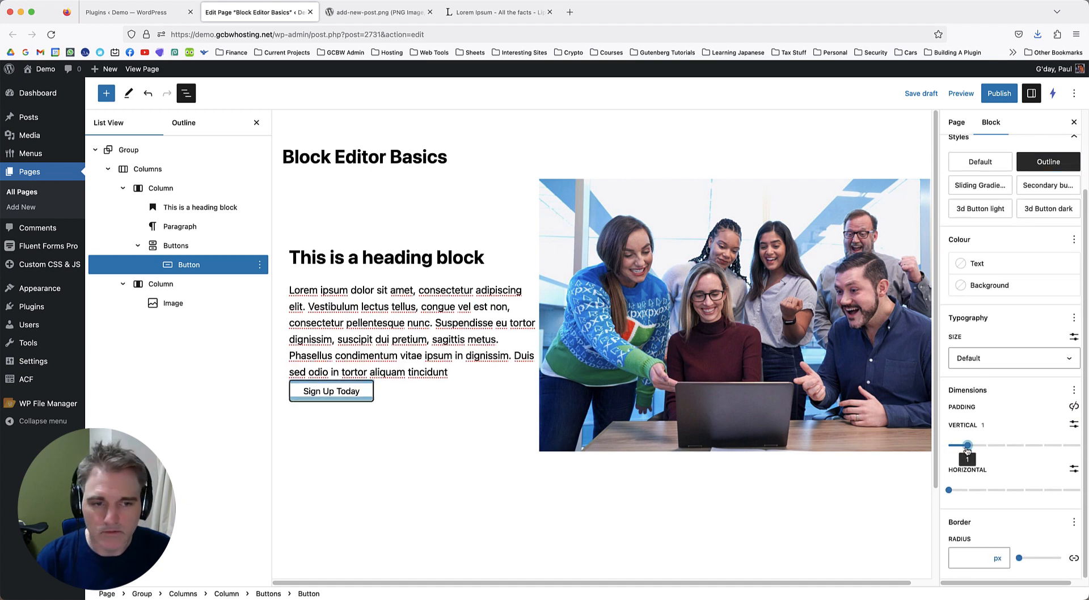
left_click_drag(954, 449, 987, 446)
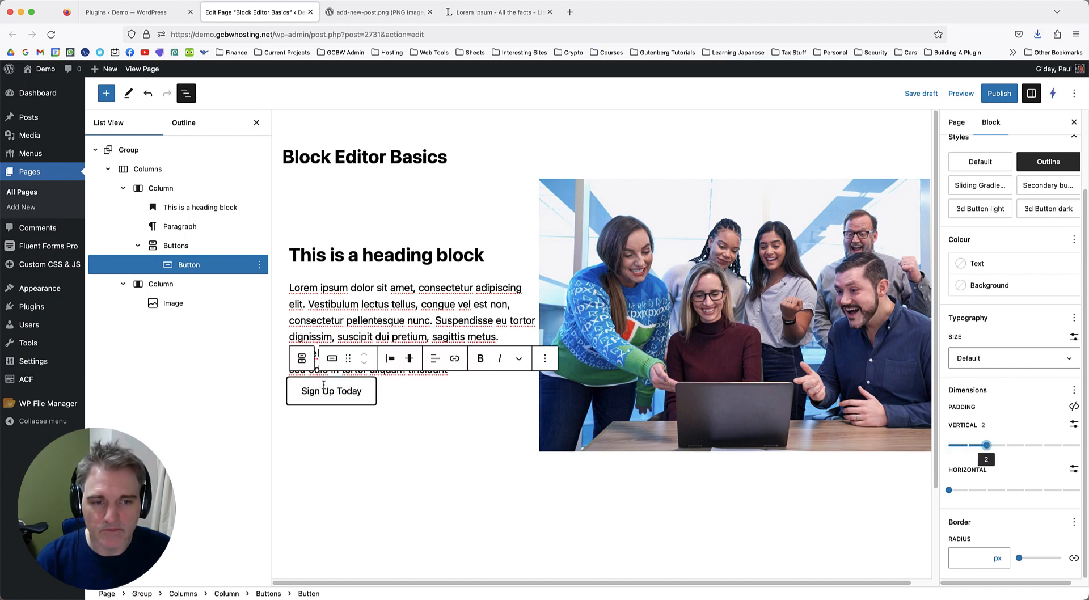
Try a block spacing of 2 on the Buttons block, and settle on 0.
left_click(205, 245)
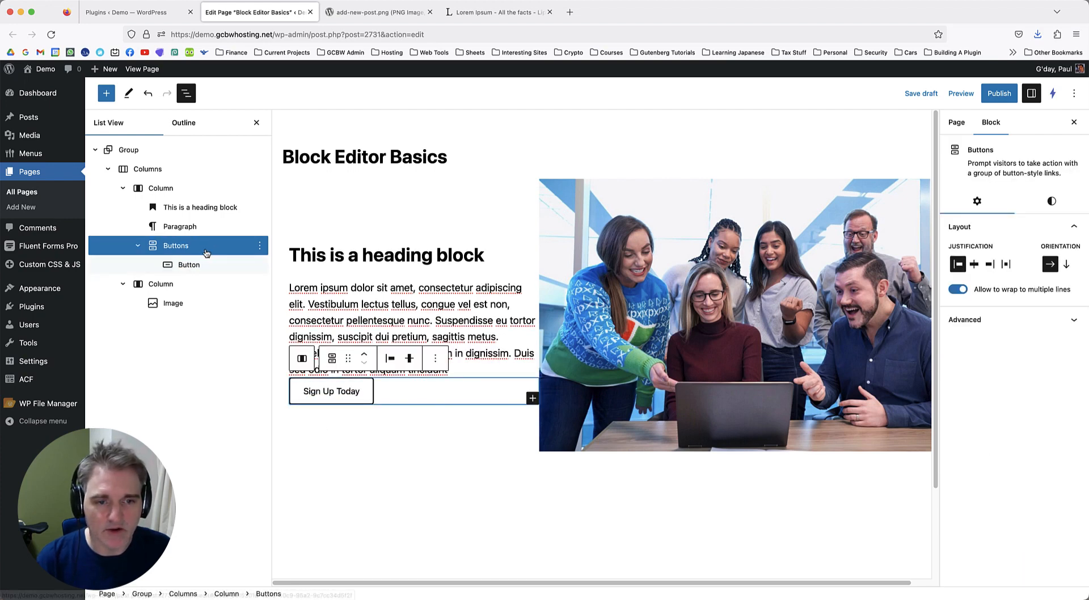
left_click(1051, 201)
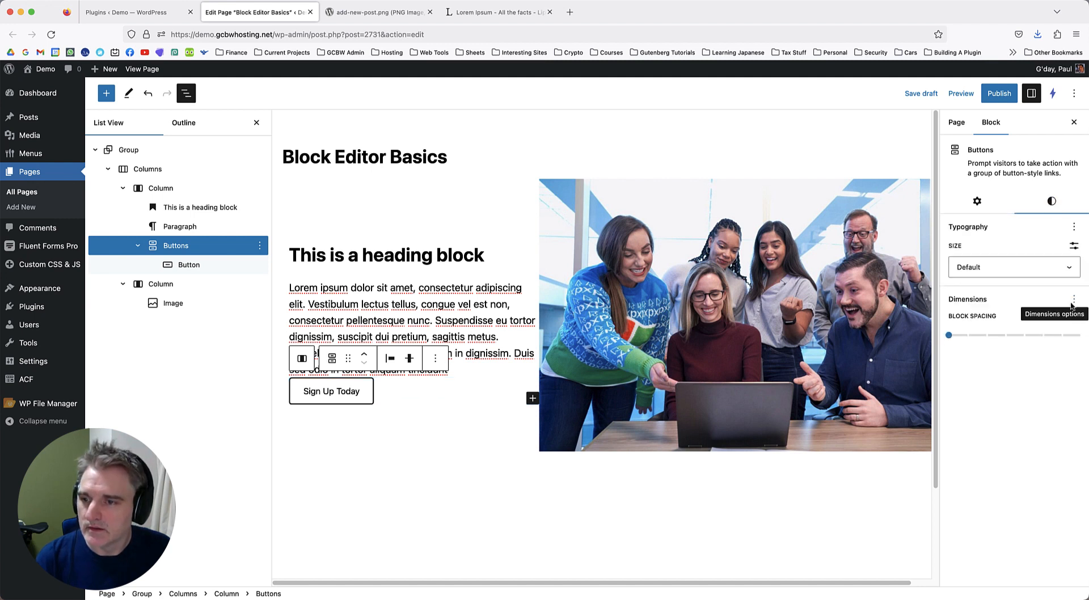
left_click_drag(949, 335, 987, 335)
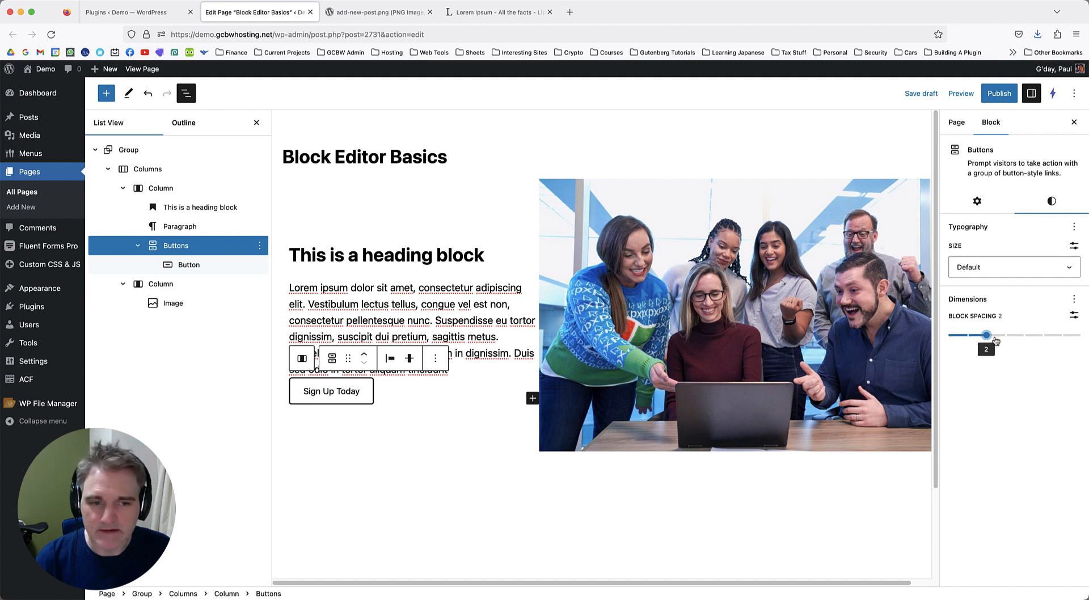
Add margin settings to the Buttons block, unlink the sides and set the top margin to 4.
left_click(1076, 301)
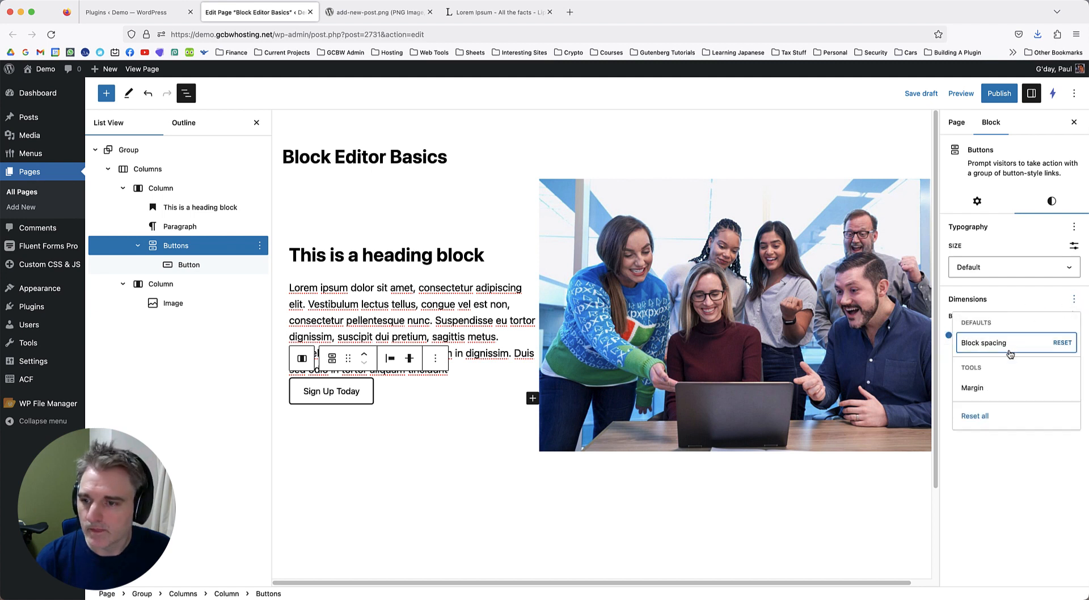
left_click(1004, 388)
left_click(1009, 486)
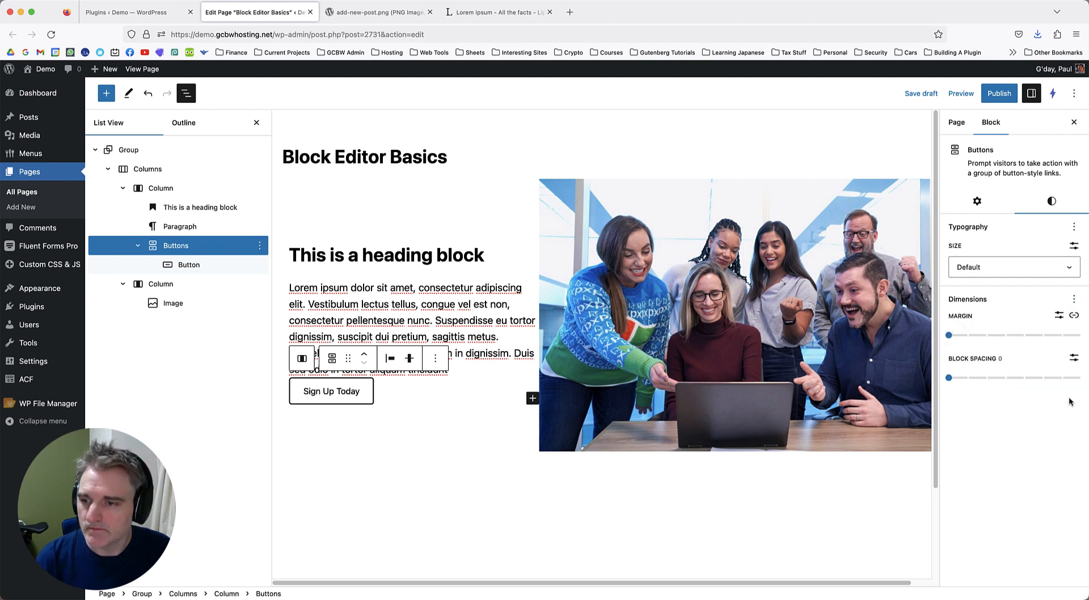
left_click(1075, 358)
left_click(1075, 357)
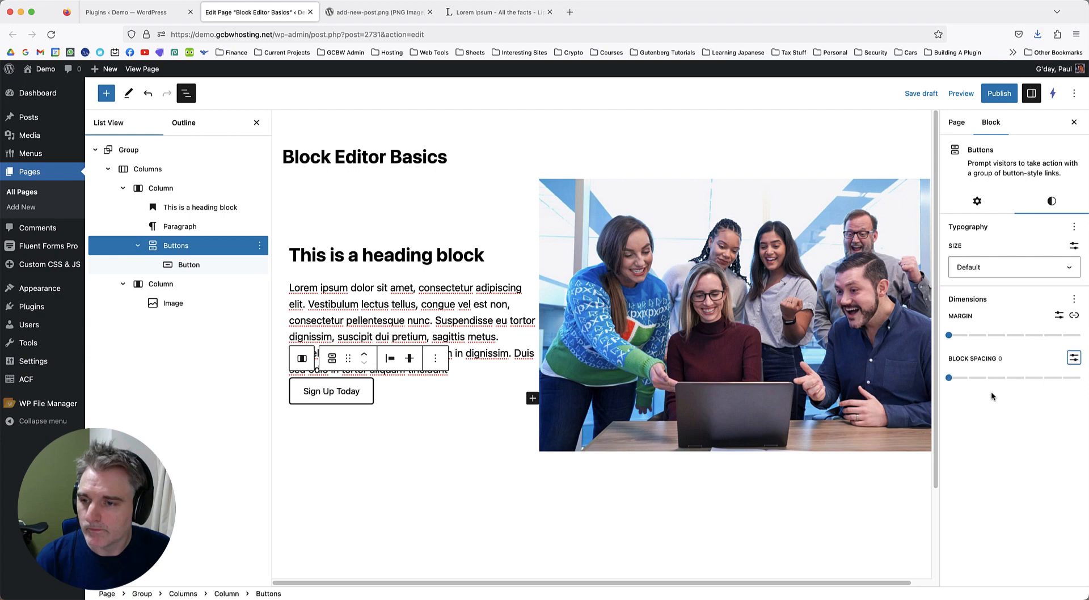
left_click(1073, 315)
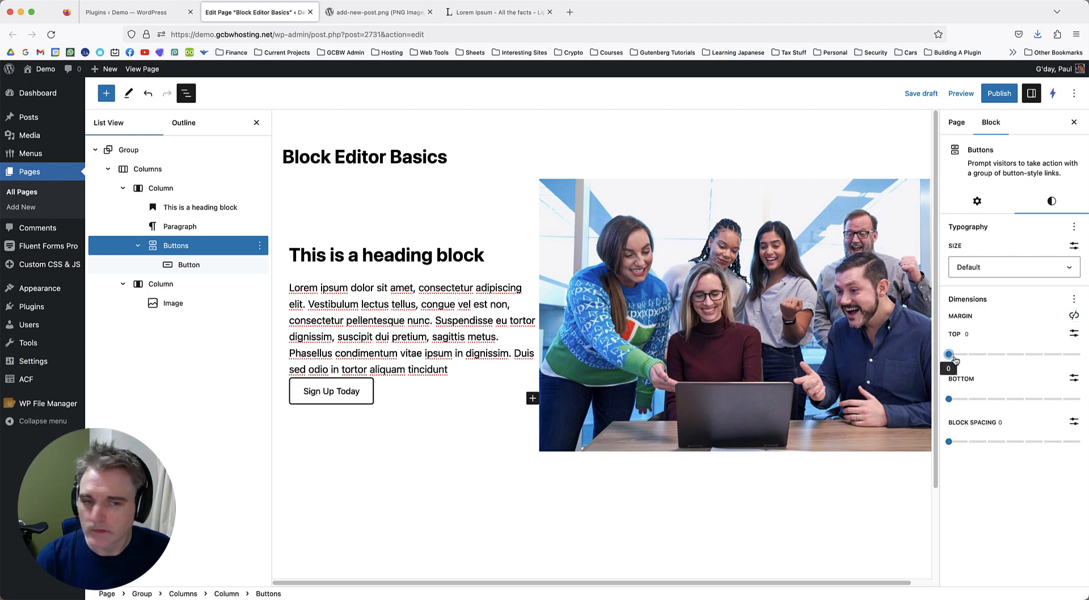
left_click_drag(949, 354, 1018, 358)
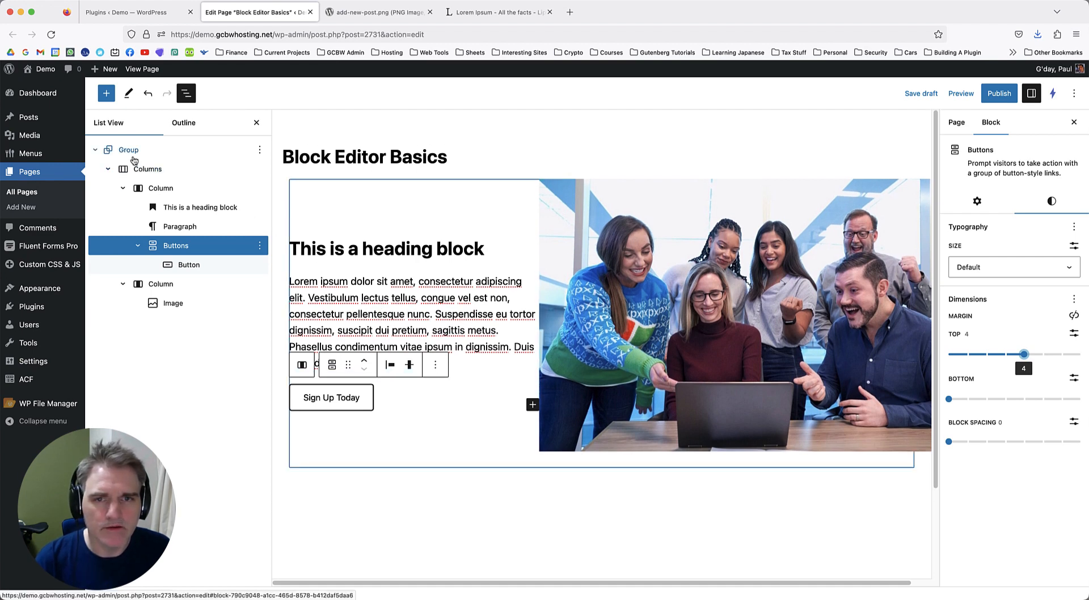
Publish the Block Editor Basics page and open it on the live site in a new browser tab to review its layout.
left_click(999, 93)
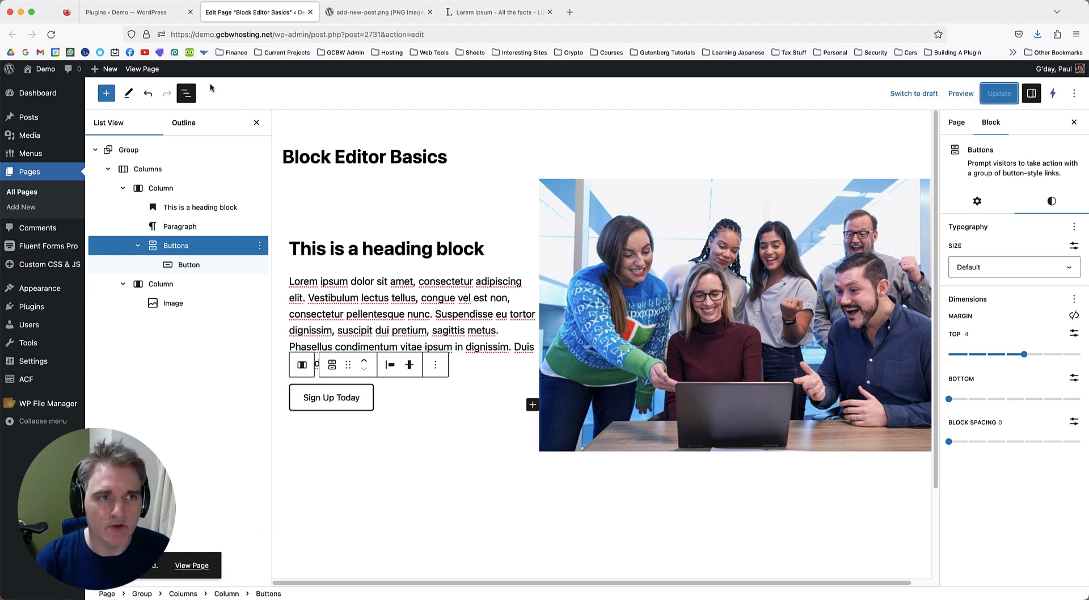
right_click(143, 69)
left_click(175, 74)
left_click(358, 21)
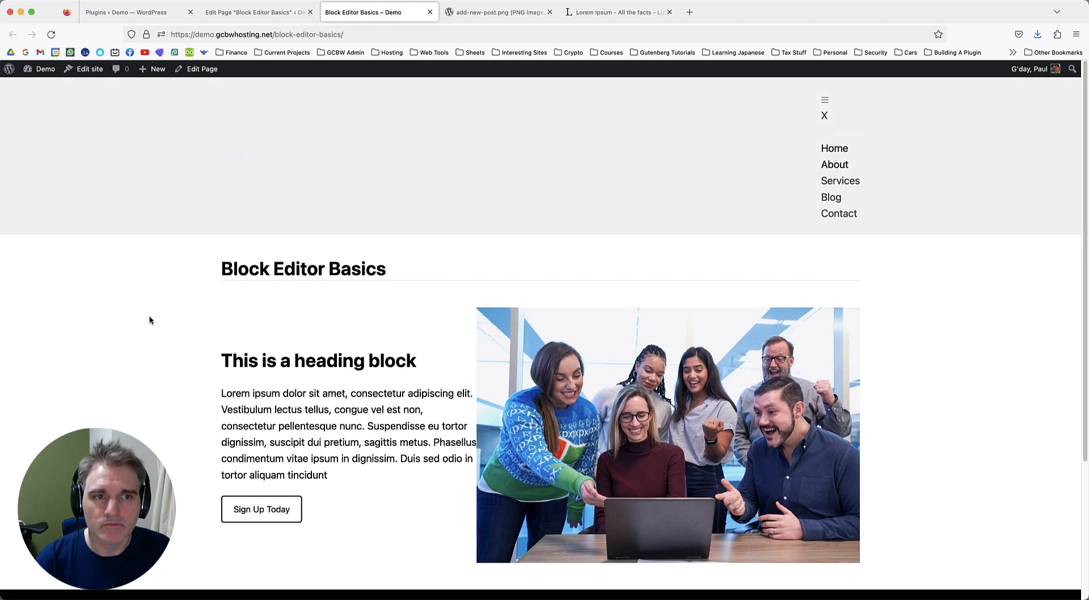
scroll(165, 313, "down", 3)
scroll(151, 298, "up", 3)
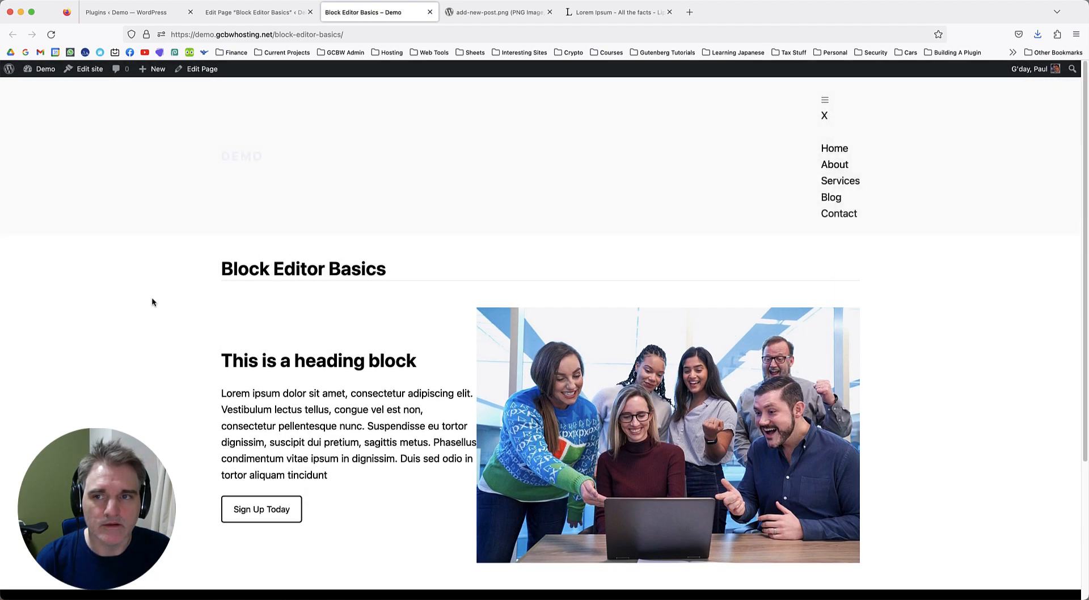
scroll(182, 309, "down", 1)
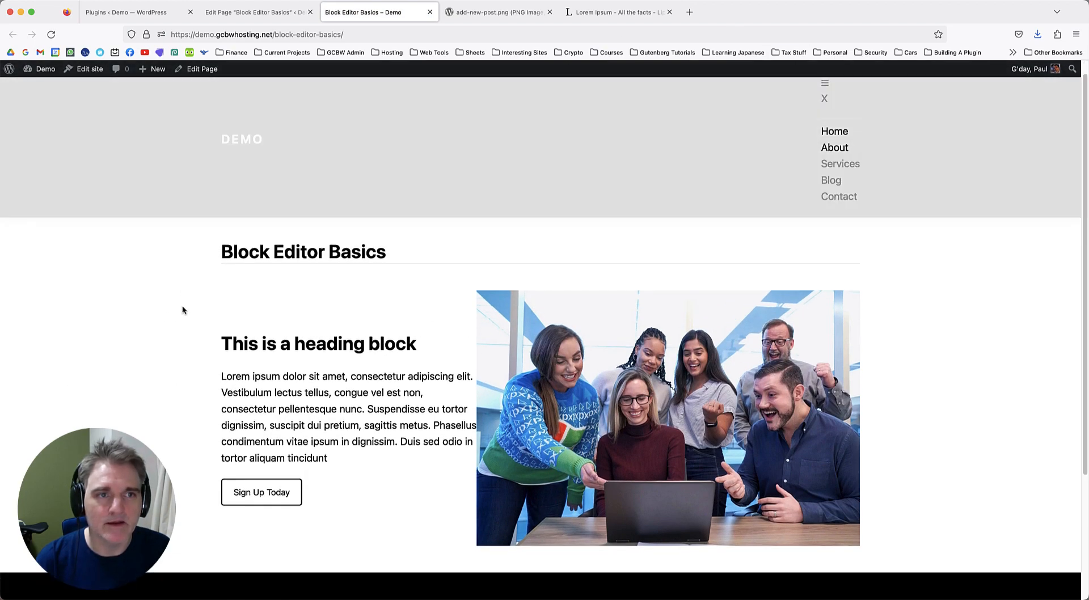
scroll(182, 306, "up", 1)
Switch the page's template to Blank, update the page and check the result on the live site.
left_click(268, 12)
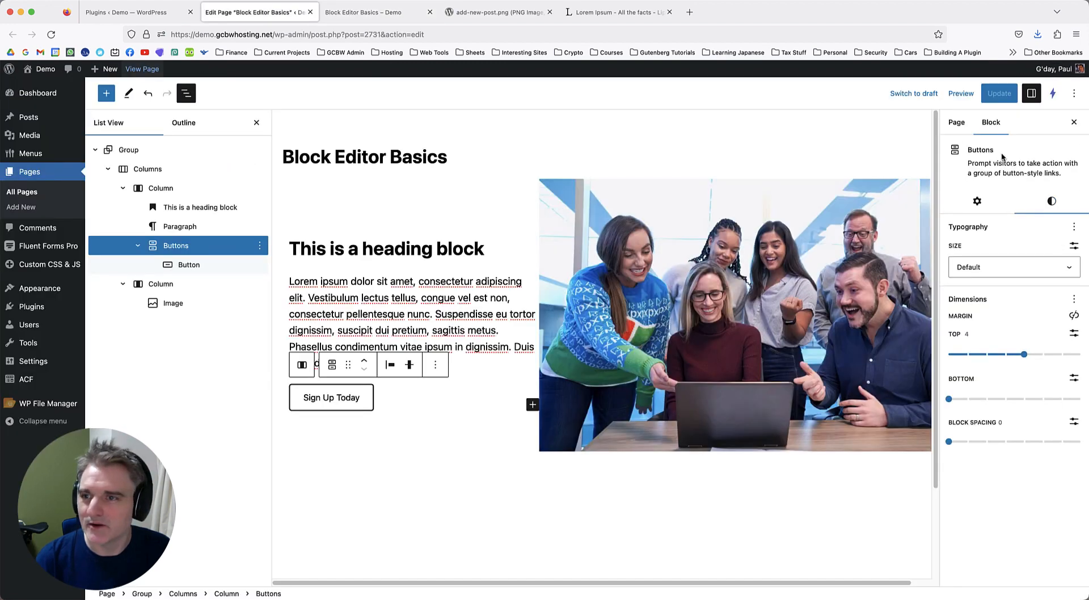
left_click(956, 122)
left_click(1018, 219)
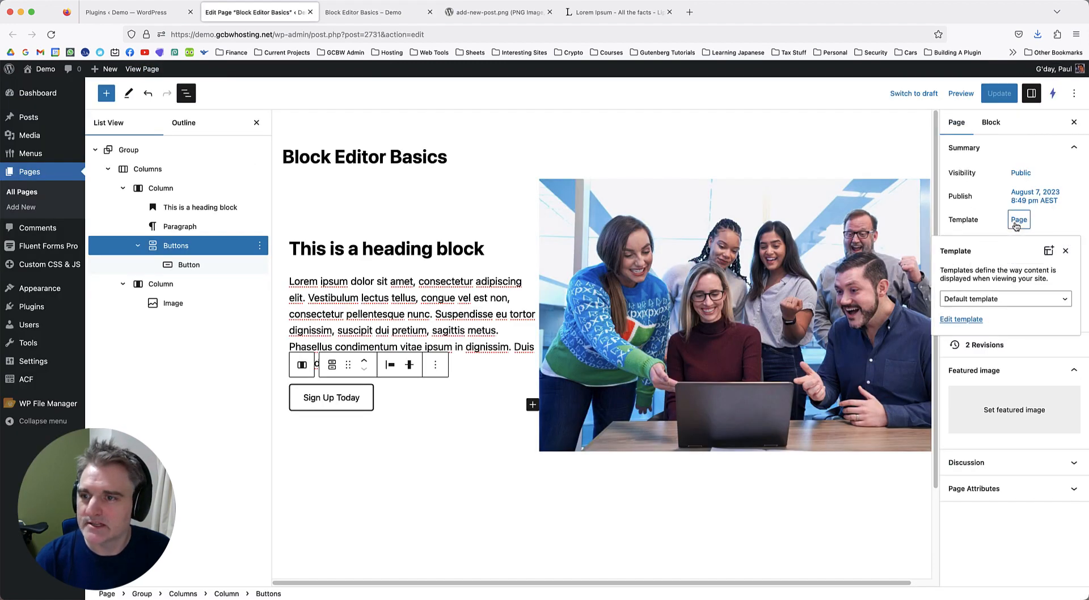
left_click(999, 298)
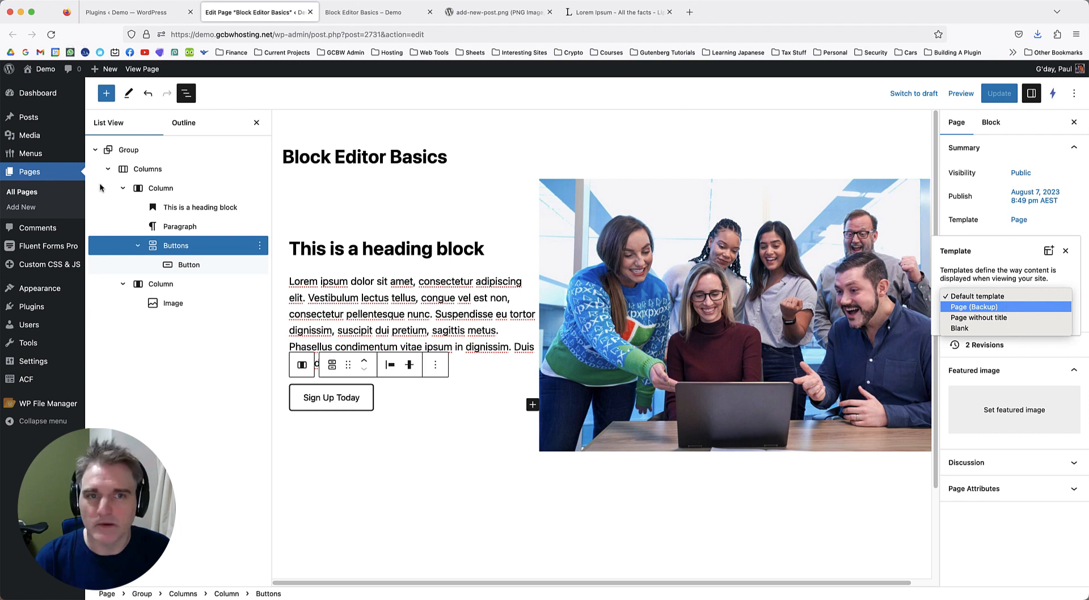
key("ctrl+Tab")
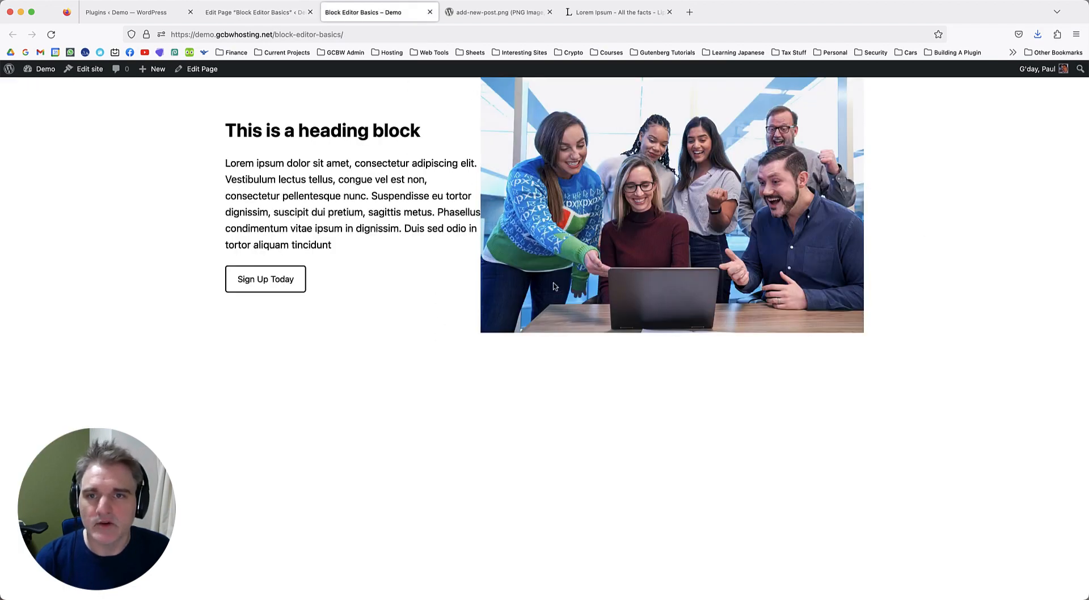
Set the padding of the Columns block holding the heading and image to 0.
left_click(255, 12)
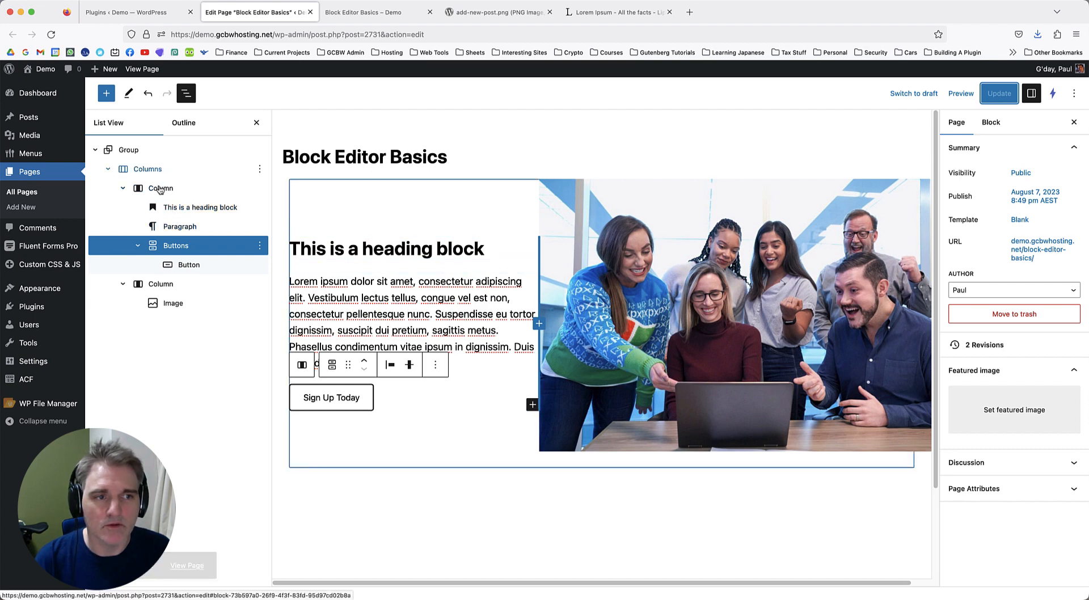
left_click(154, 169)
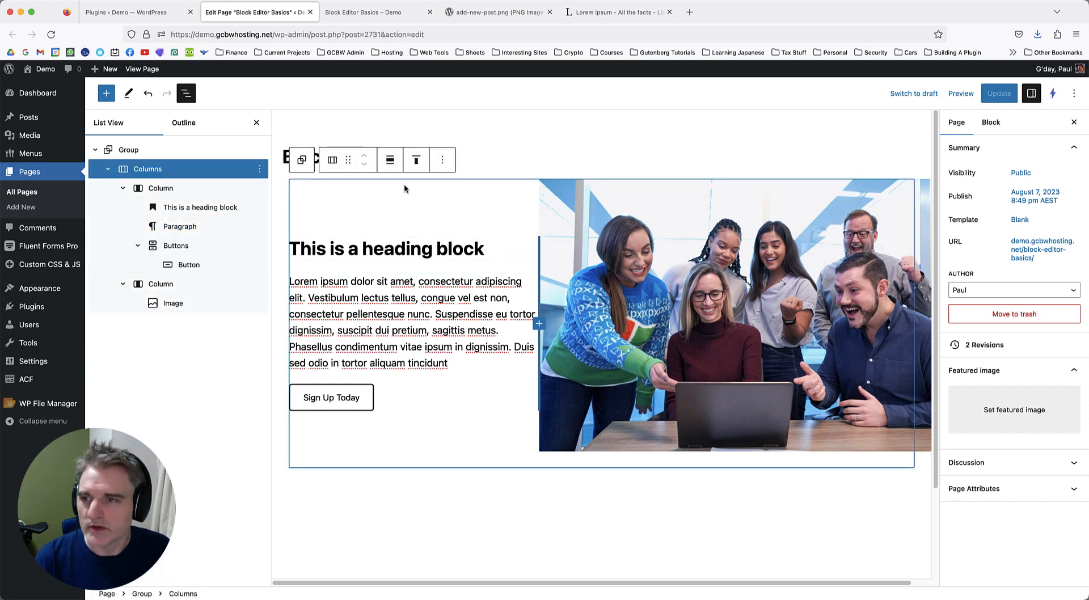
left_click(992, 124)
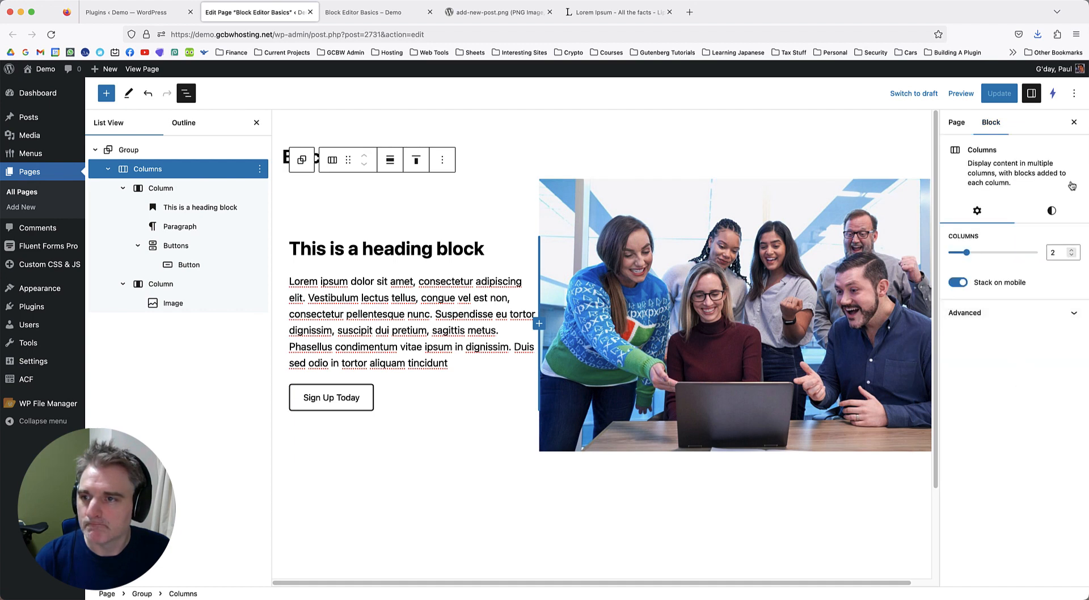
left_click(1051, 211)
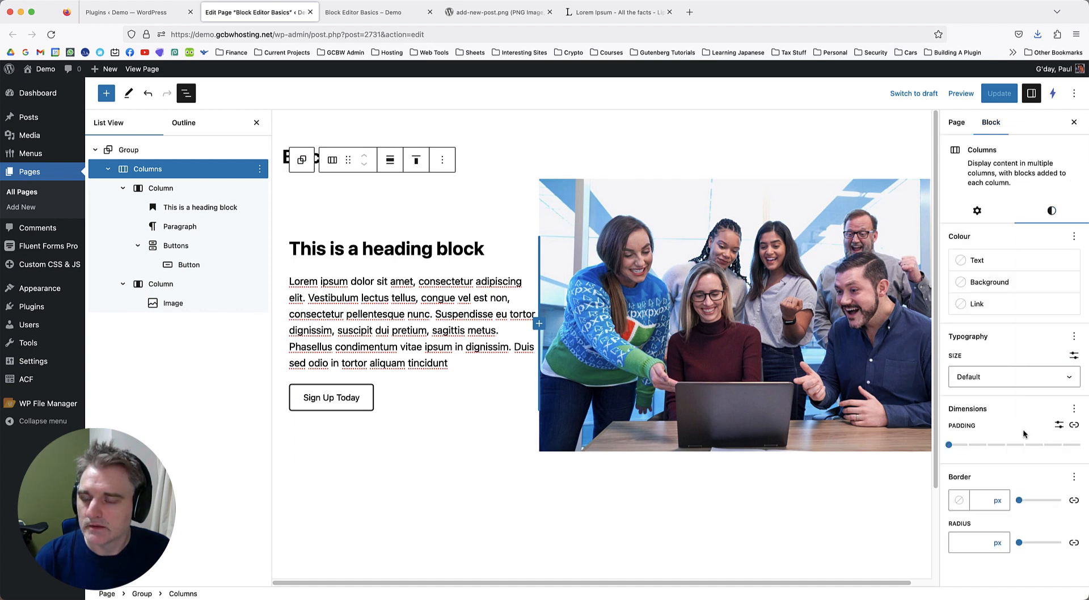
mouse_move(953, 447)
left_mouse_down()
mouse_move(987, 448)
mouse_move(947, 448)
left_mouse_up()
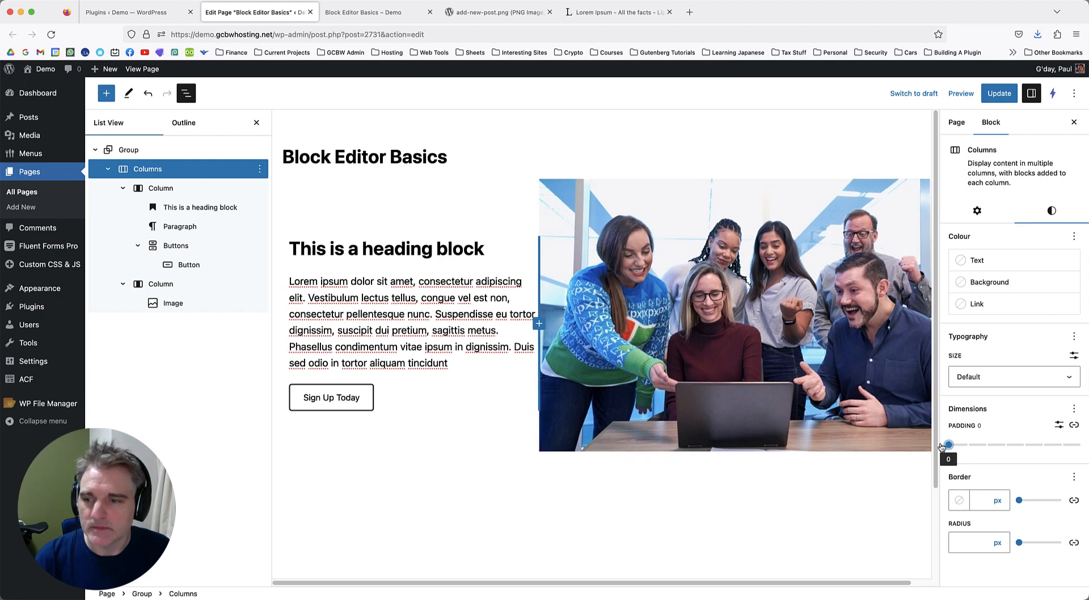
Unlink the padding sides of the text column and set its right padding to 4.
left_click(163, 188)
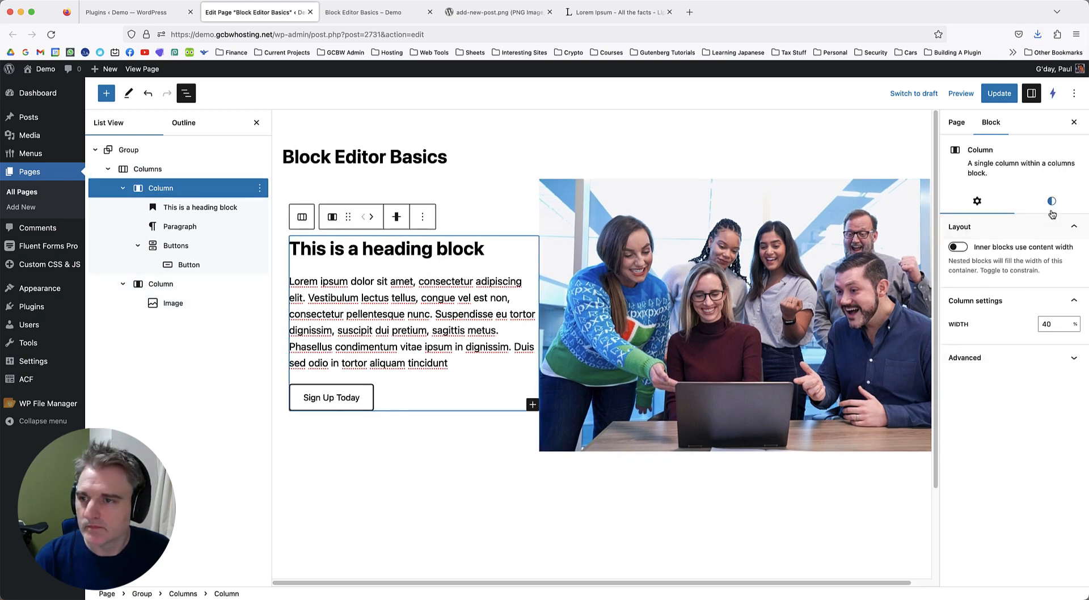
left_click(1049, 214)
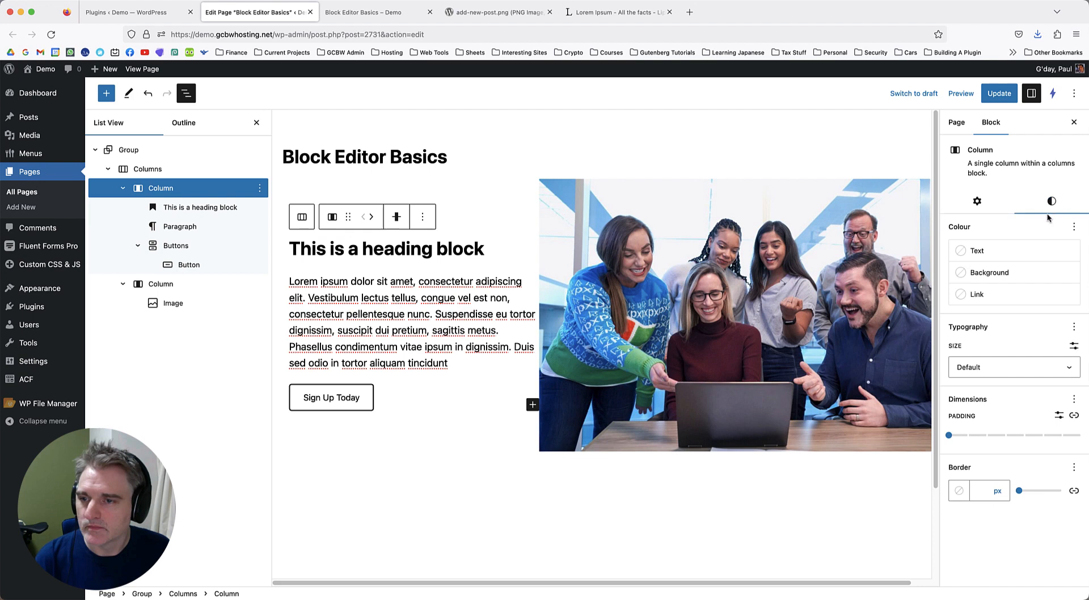
left_click(1073, 416)
scroll(1013, 432, "down", 3)
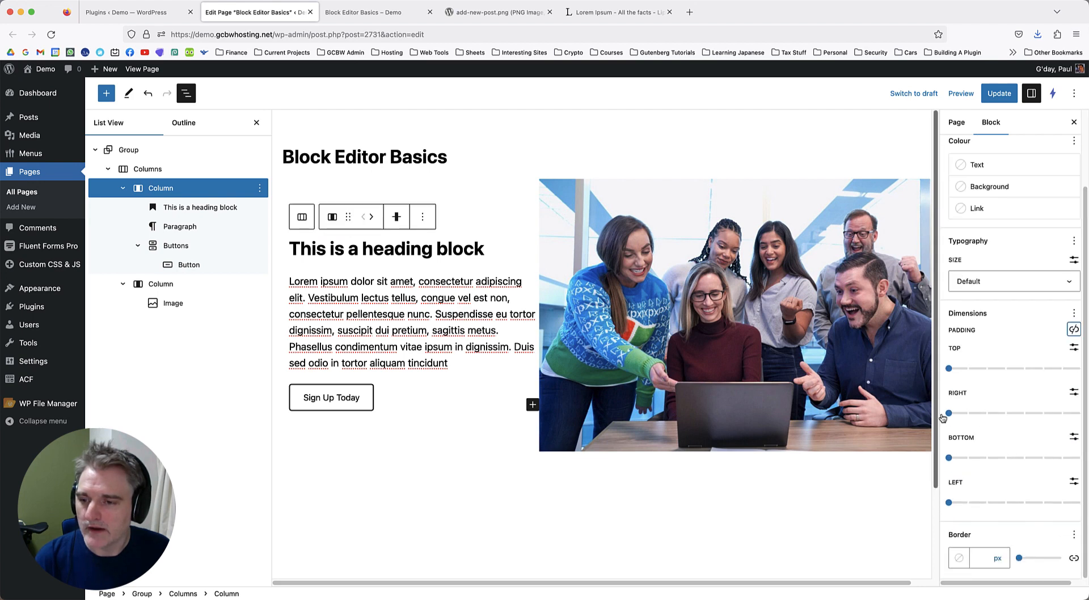
left_click_drag(948, 413, 1024, 415)
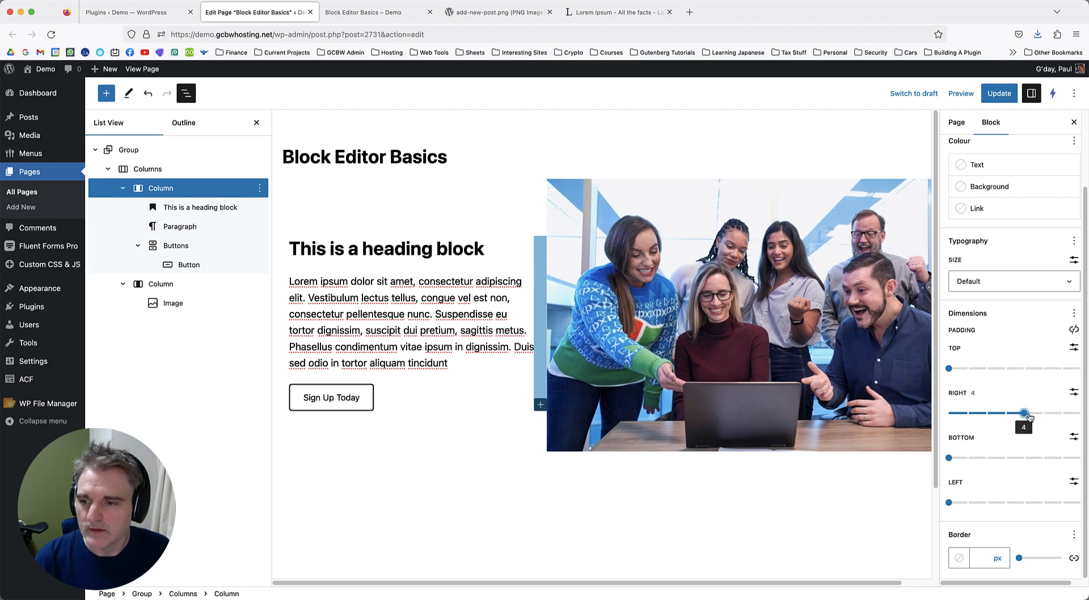
Update the page and reload its live view to check the gap between text and image.
left_click(999, 93)
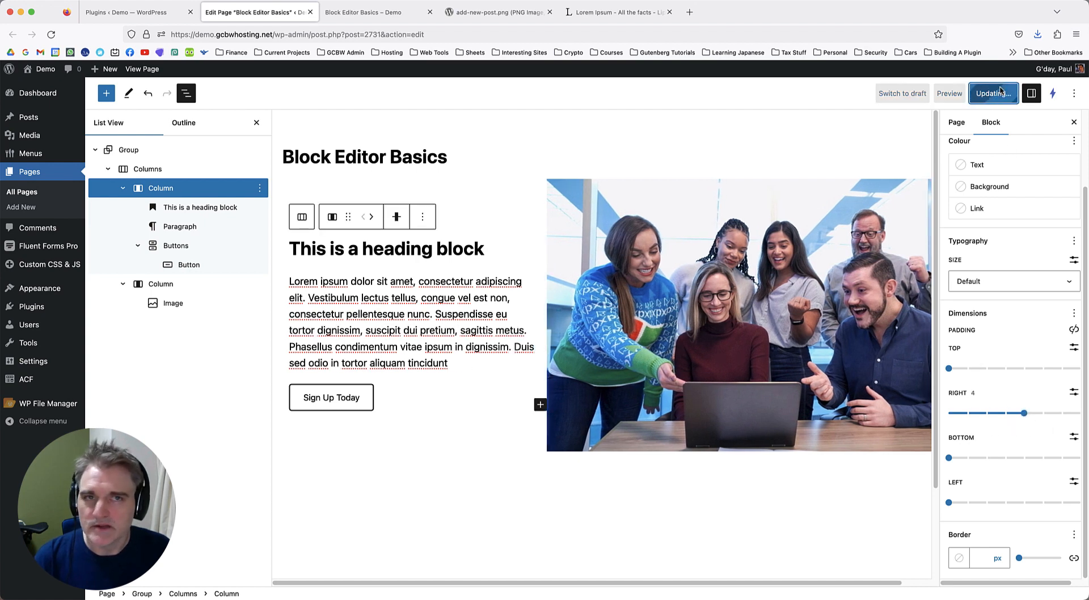
left_click(368, 12)
left_click(51, 34)
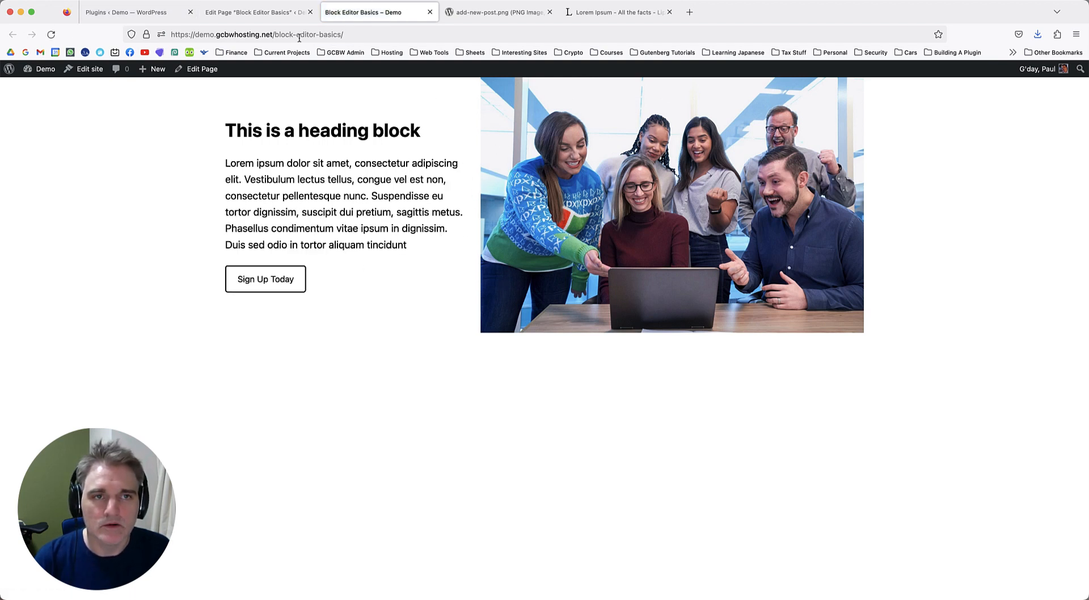
Add a Group block with the single-container Group layout below the existing heading and image section.
left_click(266, 11)
scroll(510, 301, "down", 3)
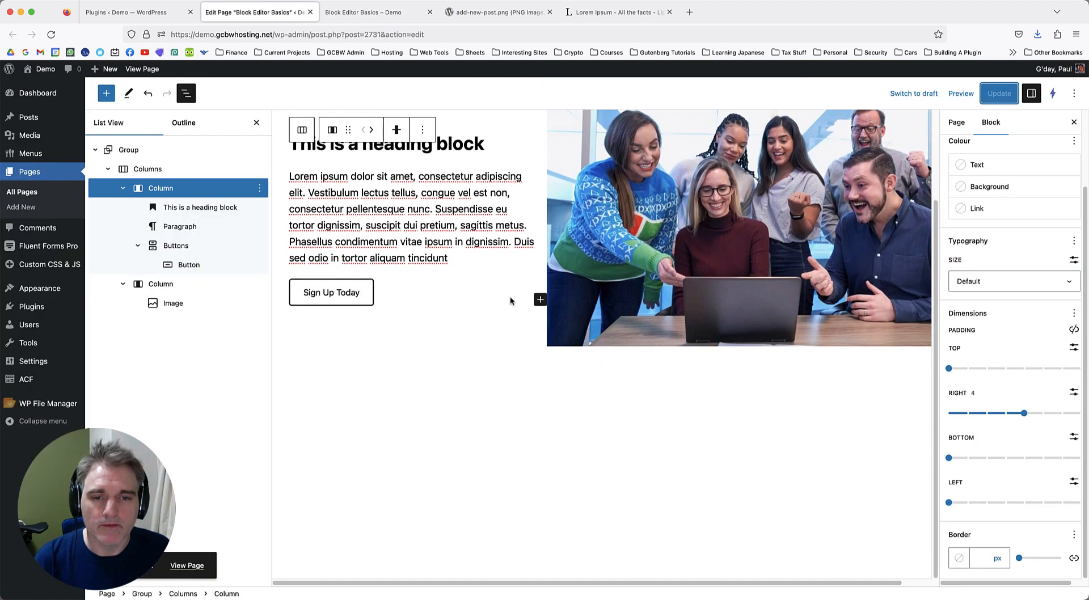
left_click(475, 381)
left_click(474, 377)
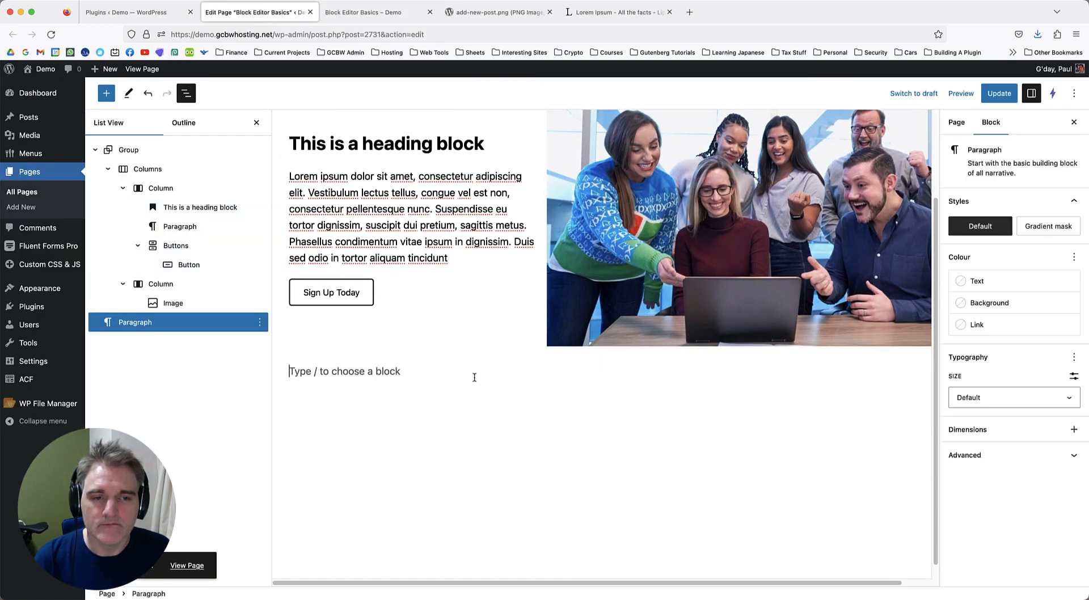
type("/group")
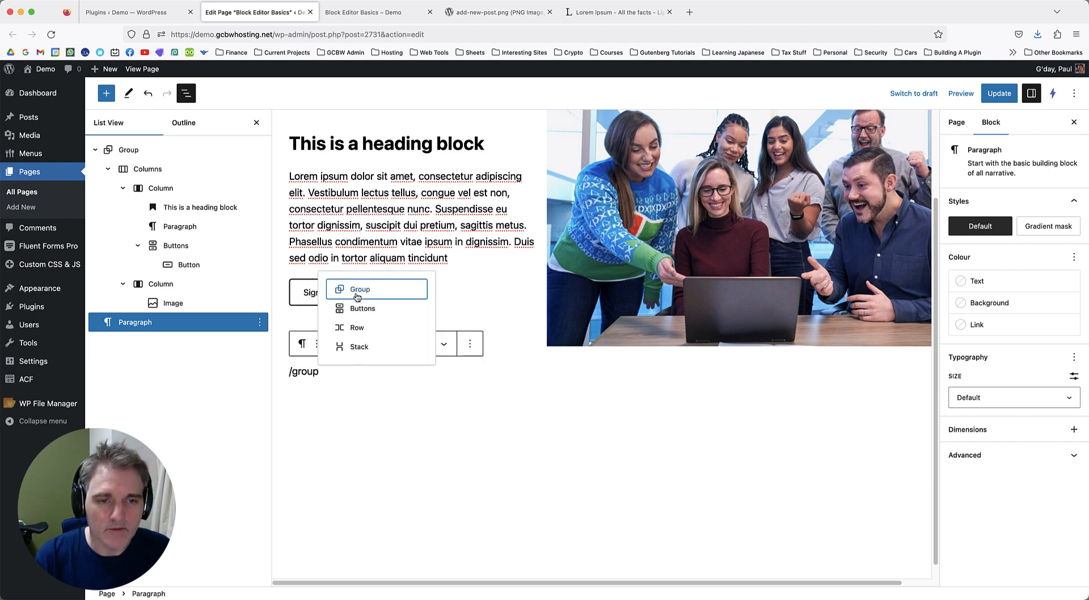
left_click(341, 290)
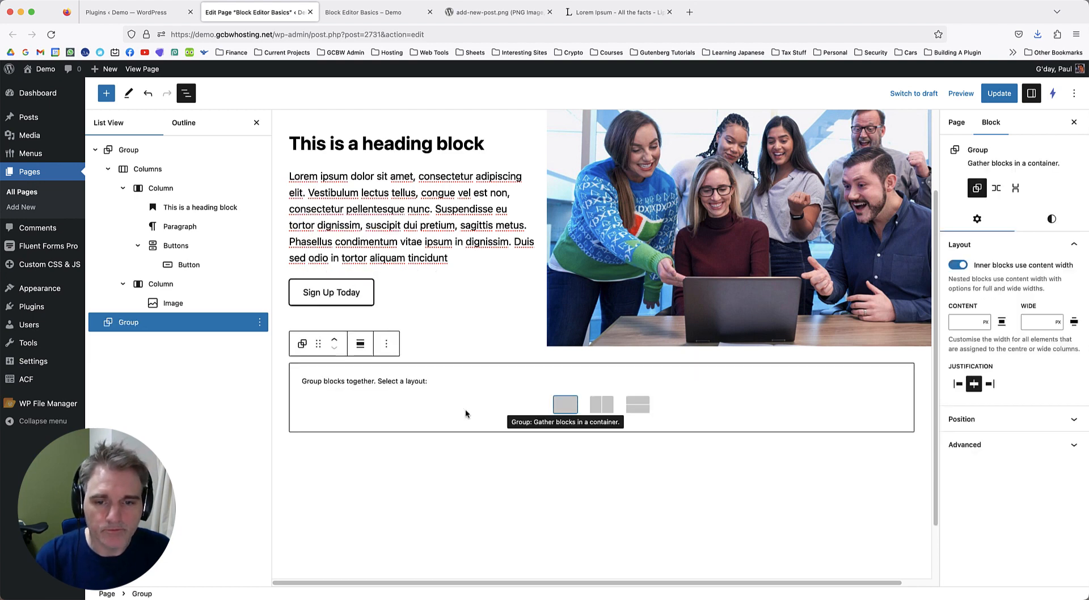
left_click(566, 405)
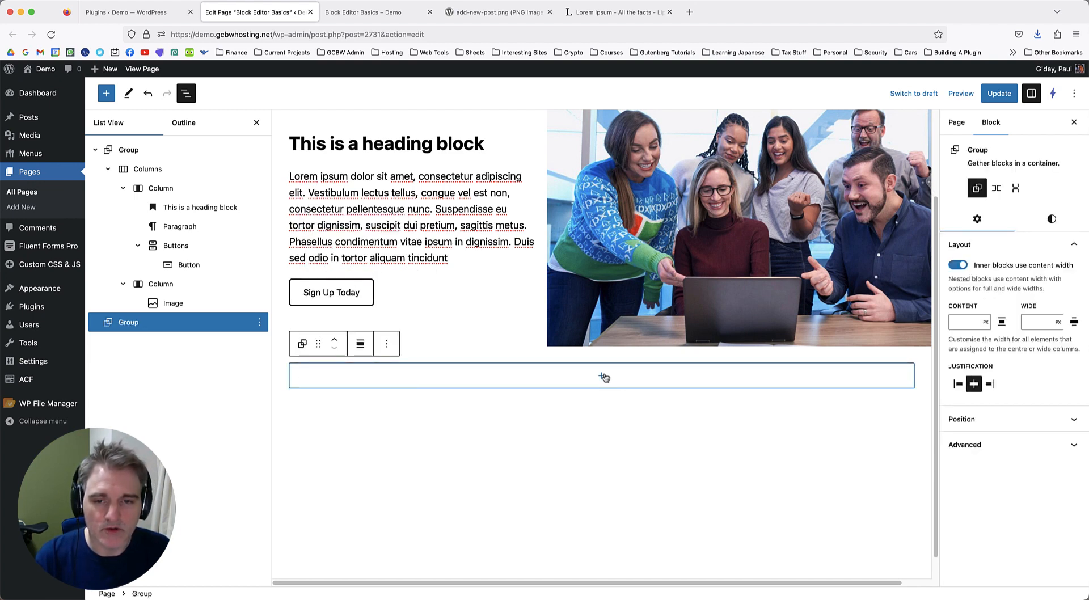
Insert a 50 / 50 Columns block inside the new group and add a YouTube block to its first column.
left_click(598, 376)
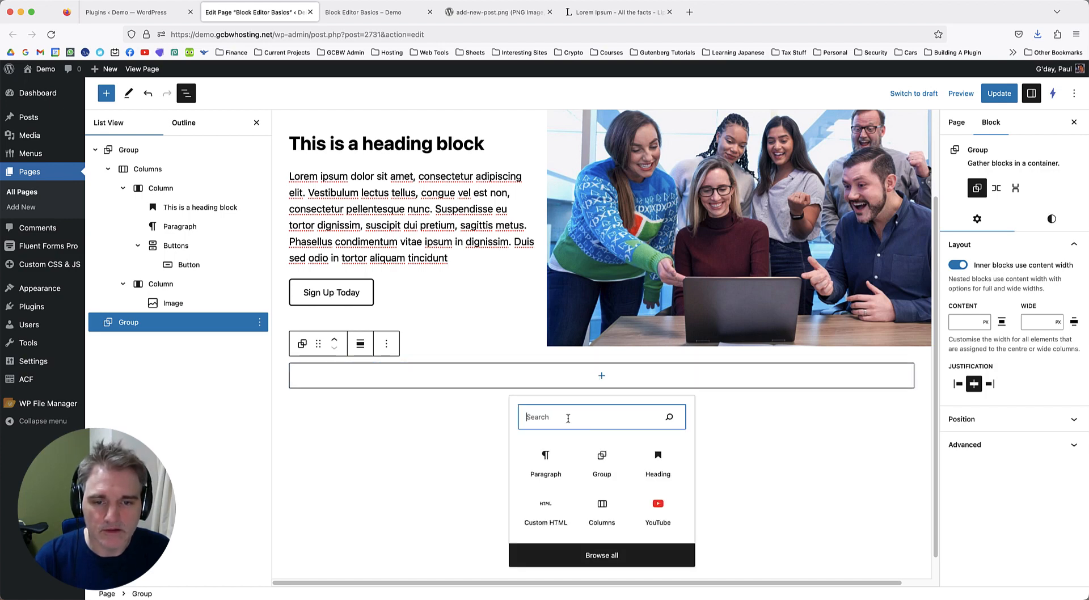
type("colum")
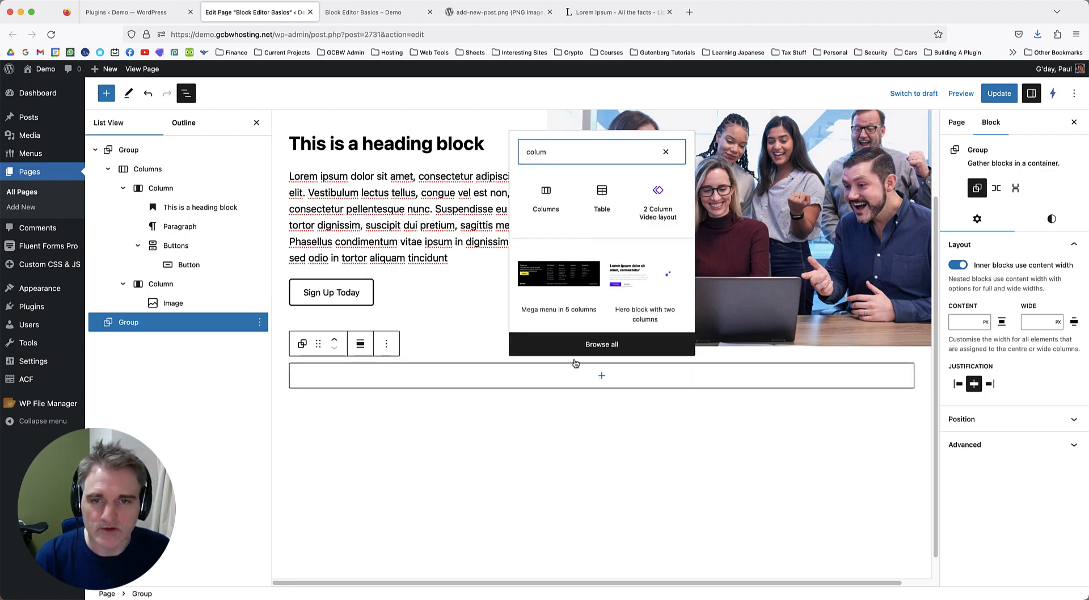
left_click(545, 190)
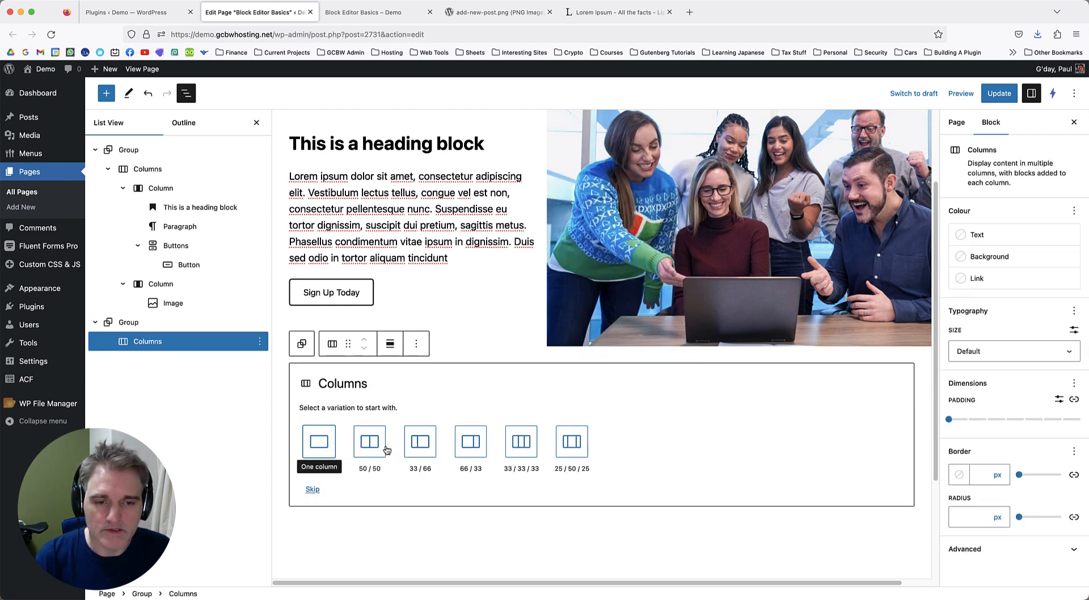
left_click(370, 442)
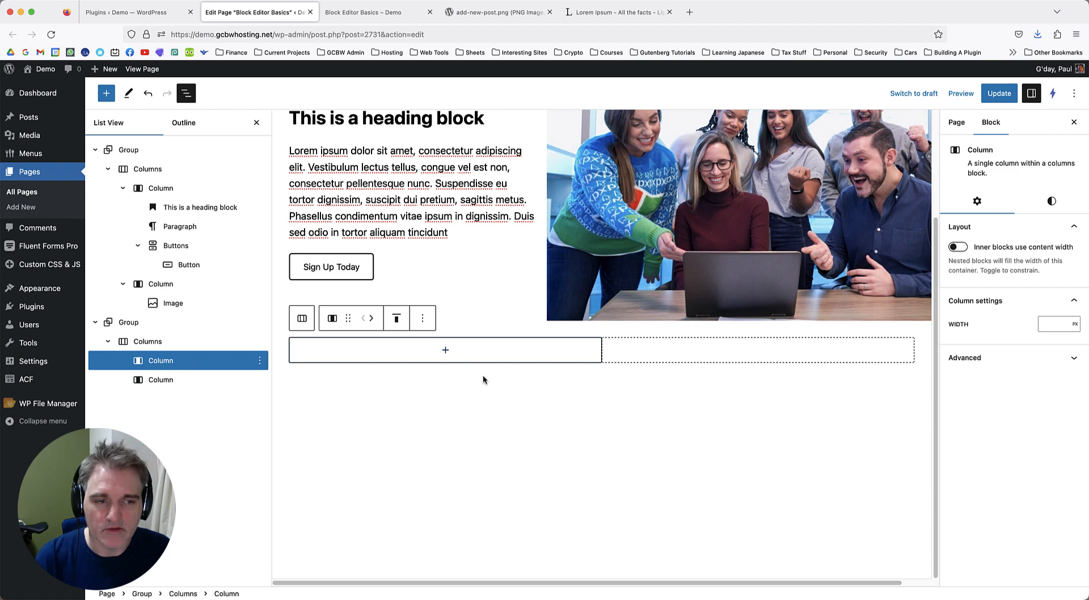
left_click(450, 351)
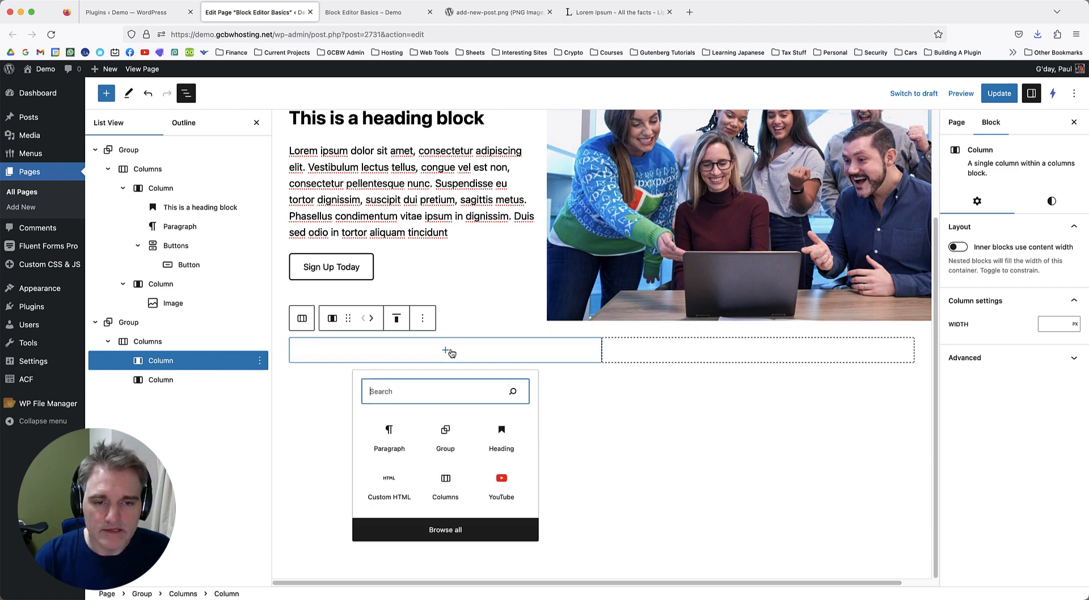
left_click(501, 482)
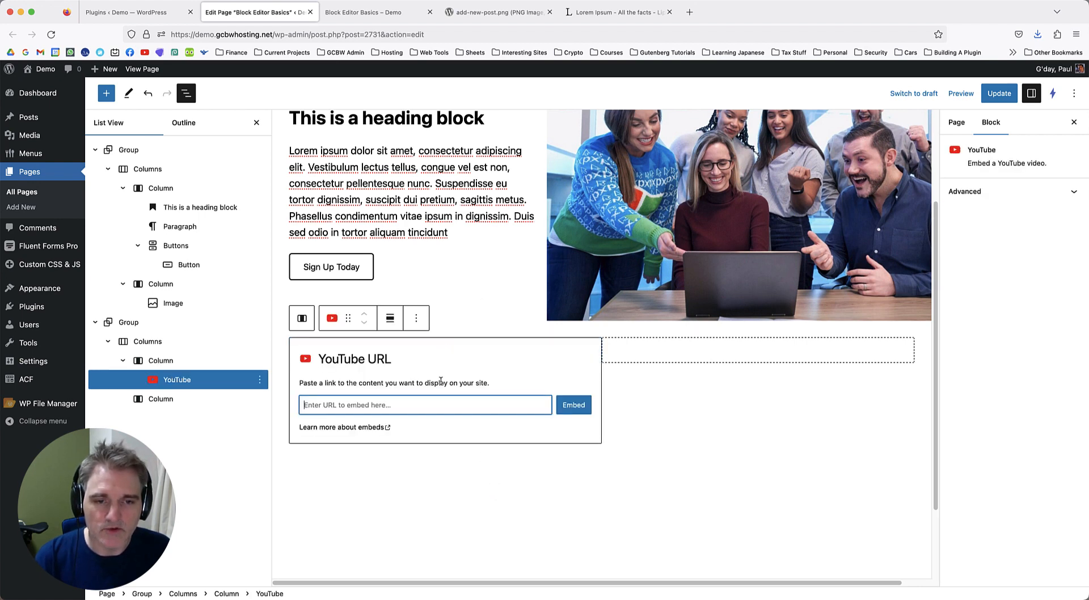
Open YouTube in a new browser tab, search for "wpgeni" and open the WPGeni channel.
left_click(689, 12)
left_click(145, 52)
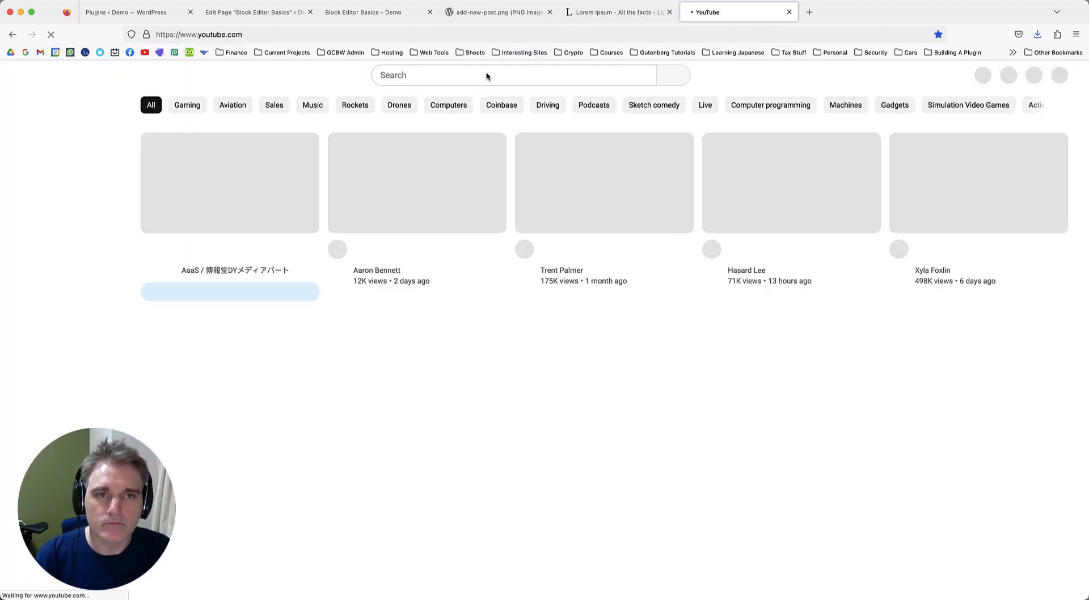
left_click(410, 82)
type("w")
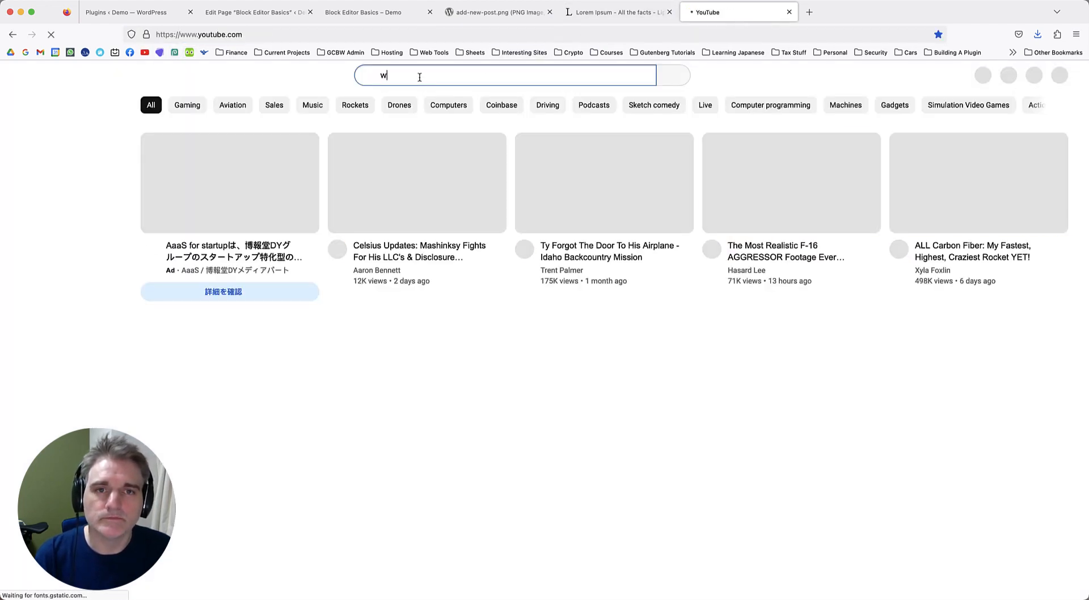
type("pgeni")
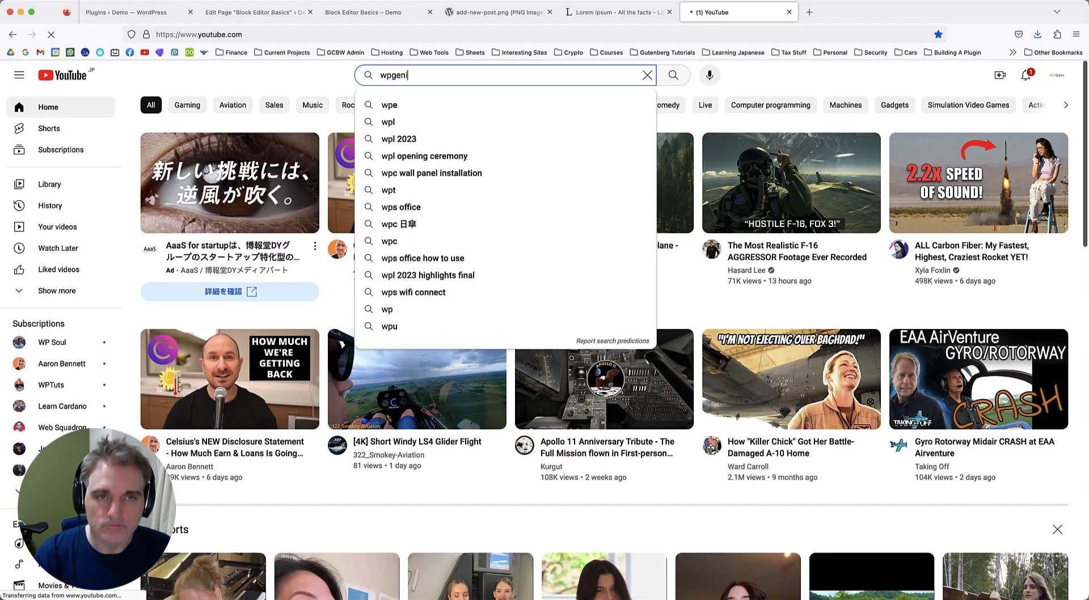
key("Return")
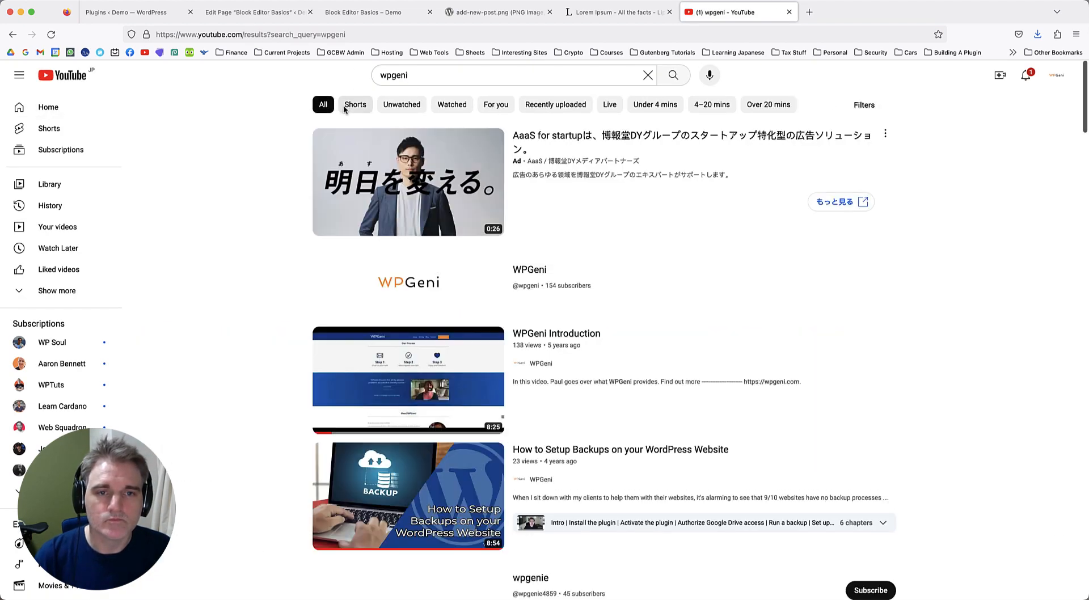
scroll(251, 206, "down", 2)
left_click(387, 233)
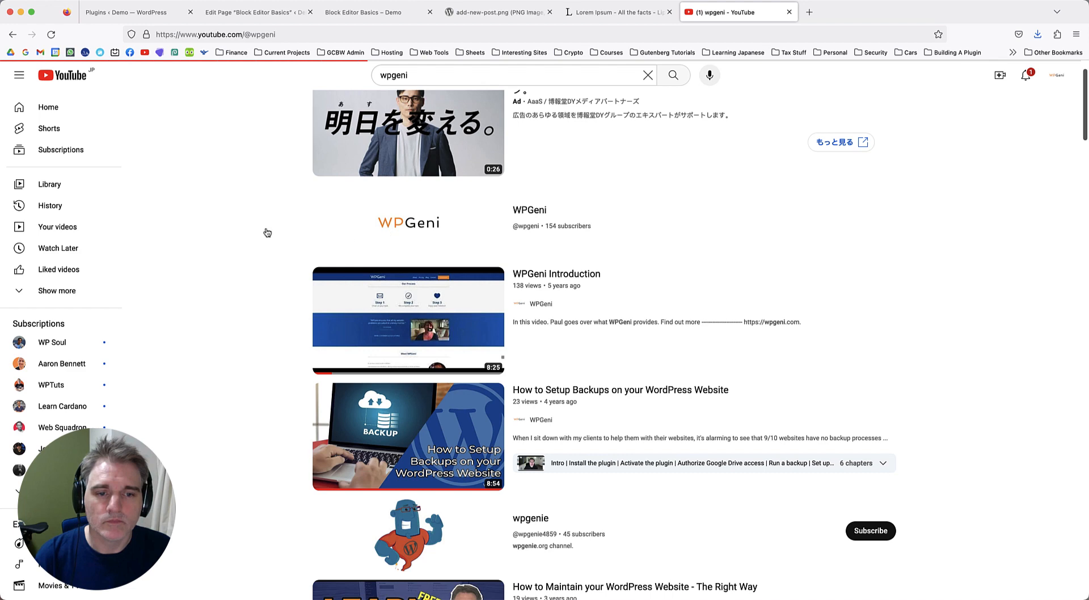
Open "How to Create a Fancy Popup Nav Menu With Greenshift FSE Theme" from the channel's videos and copy its URL.
left_click(353, 240)
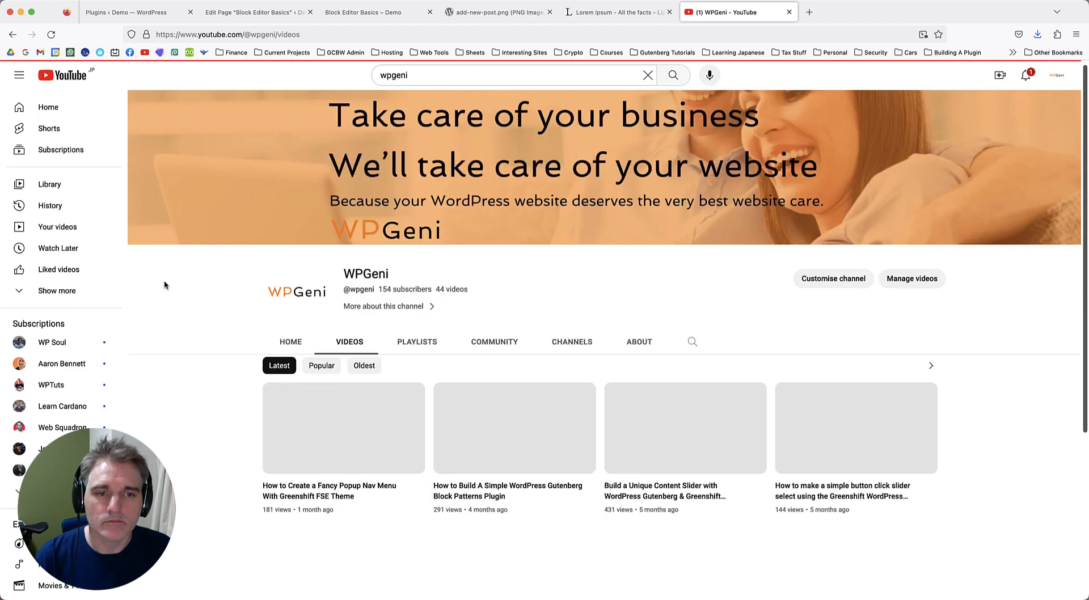
scroll(212, 280, "down", 1)
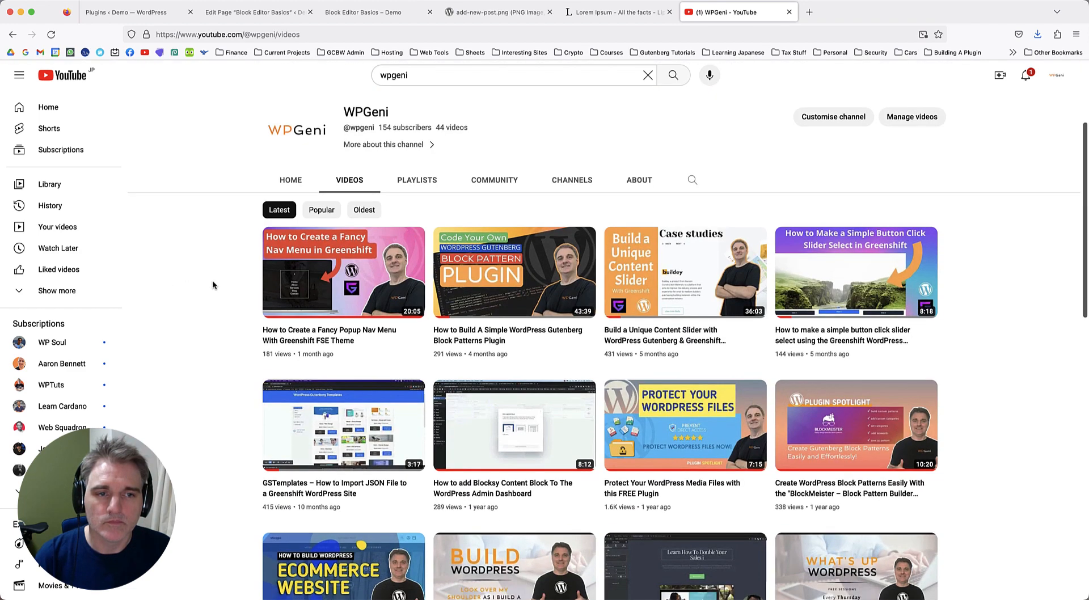
left_click(334, 279)
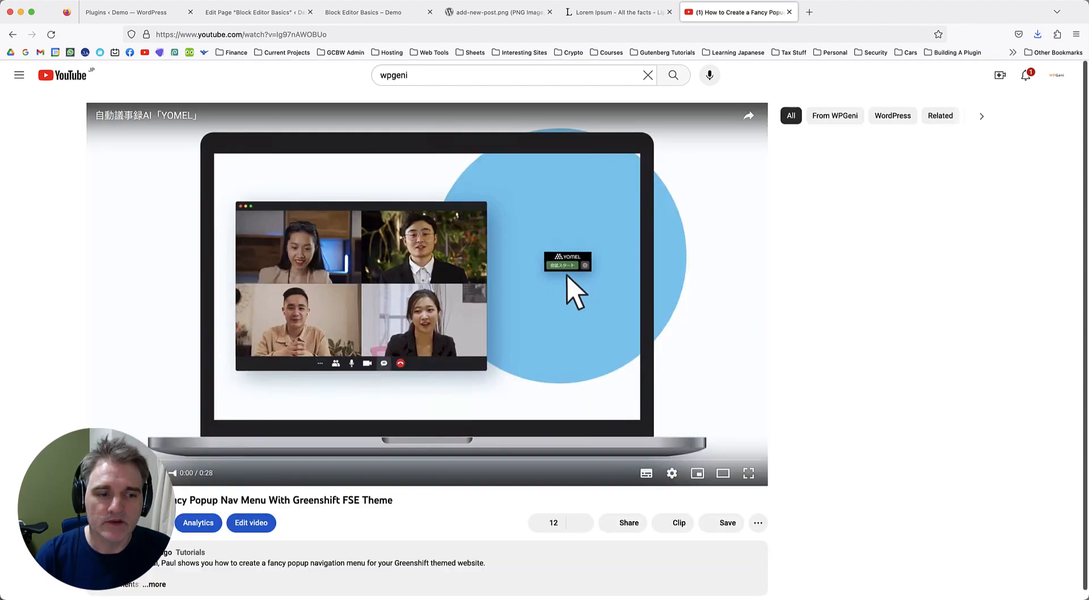
left_click(371, 38)
key("super+c")
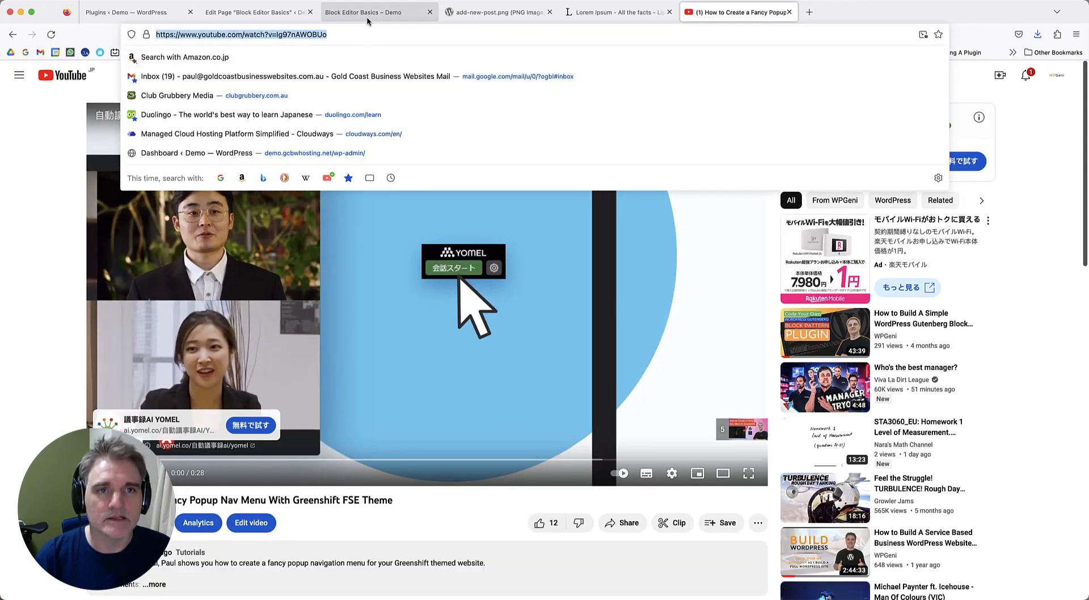
Return to the WordPress page editor and embed the copied video URL in the YouTube block.
left_click(235, 14)
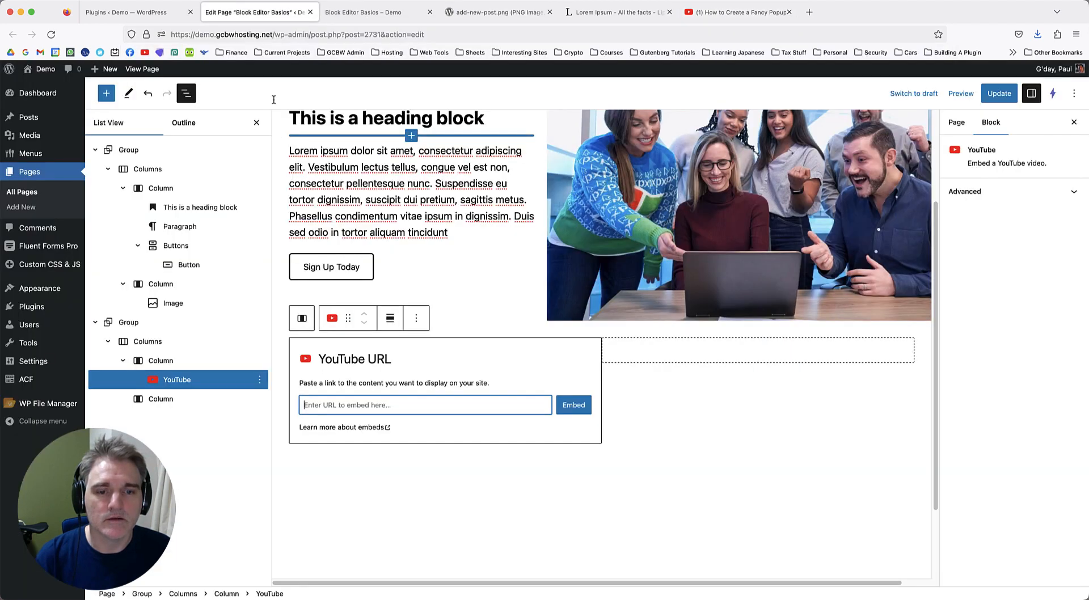
key("super+v")
left_click(584, 408)
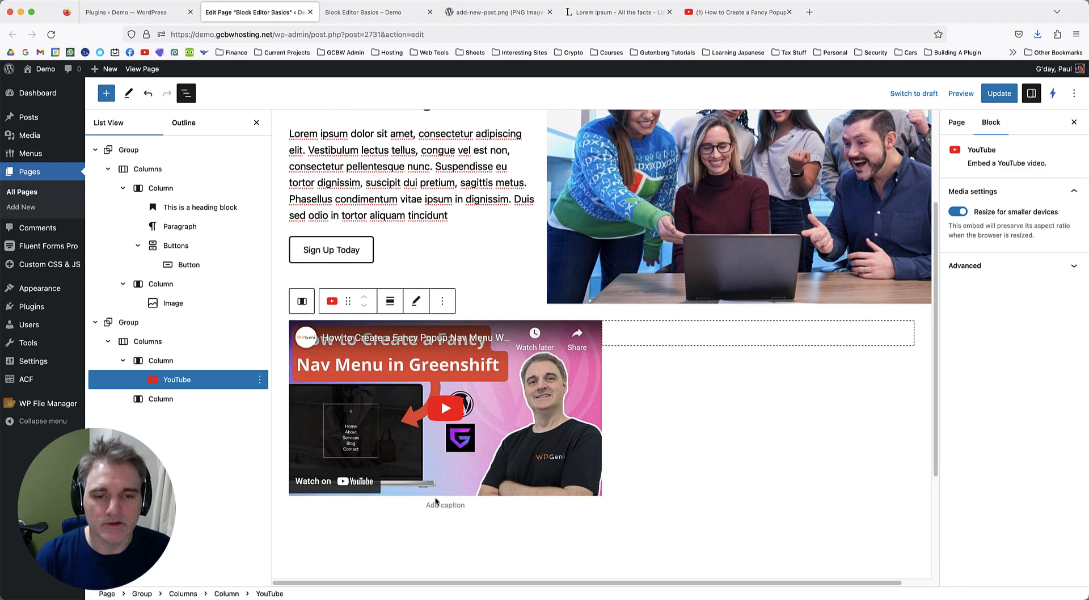
scroll(716, 415, "up", 1)
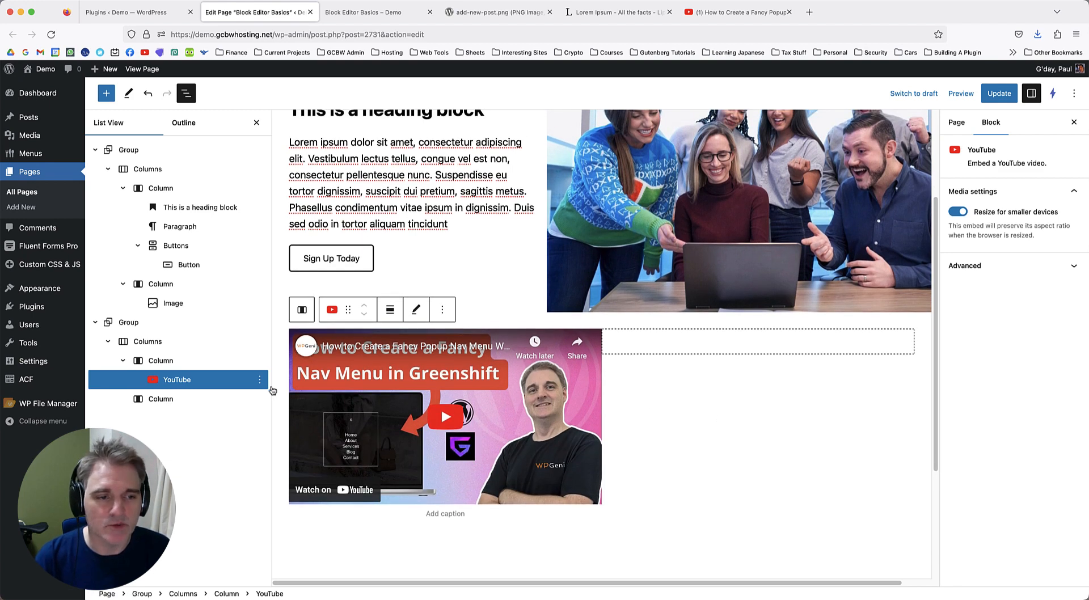
Duplicate the first section's Lorem ipsum paragraph and move the copy into the empty column beside the YouTube video.
left_click(794, 353)
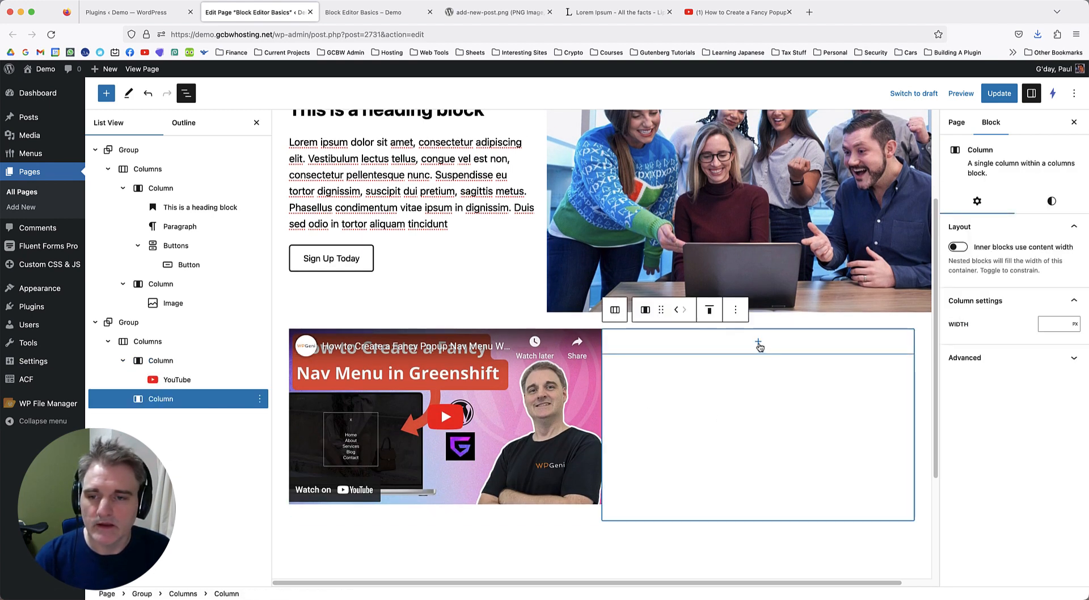
left_click(758, 344)
scroll(423, 240, "up", 5)
left_click(420, 306)
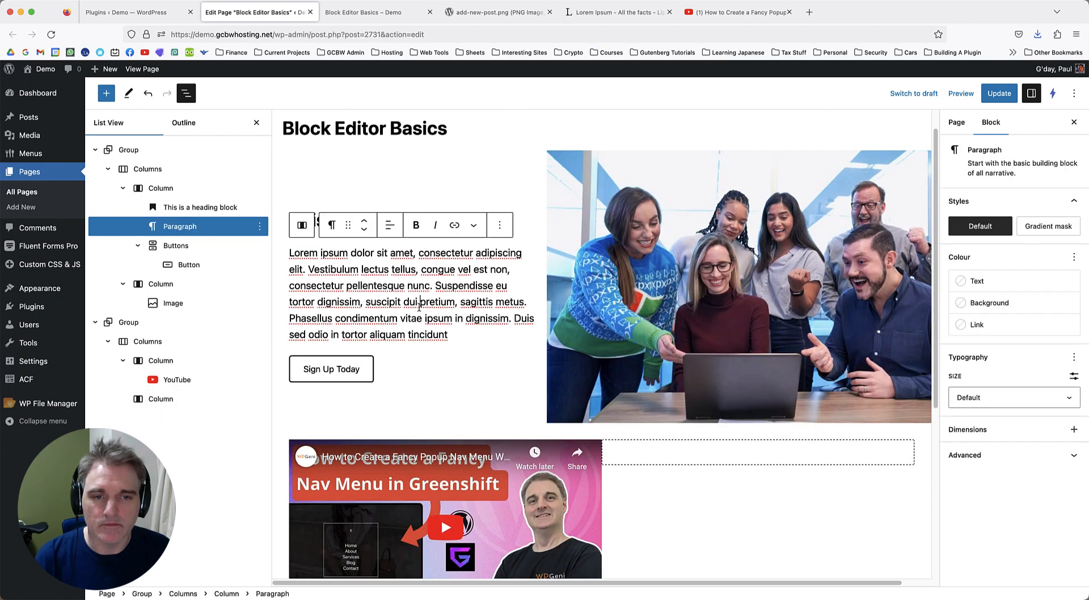
triple_click(419, 306)
left_click(387, 301)
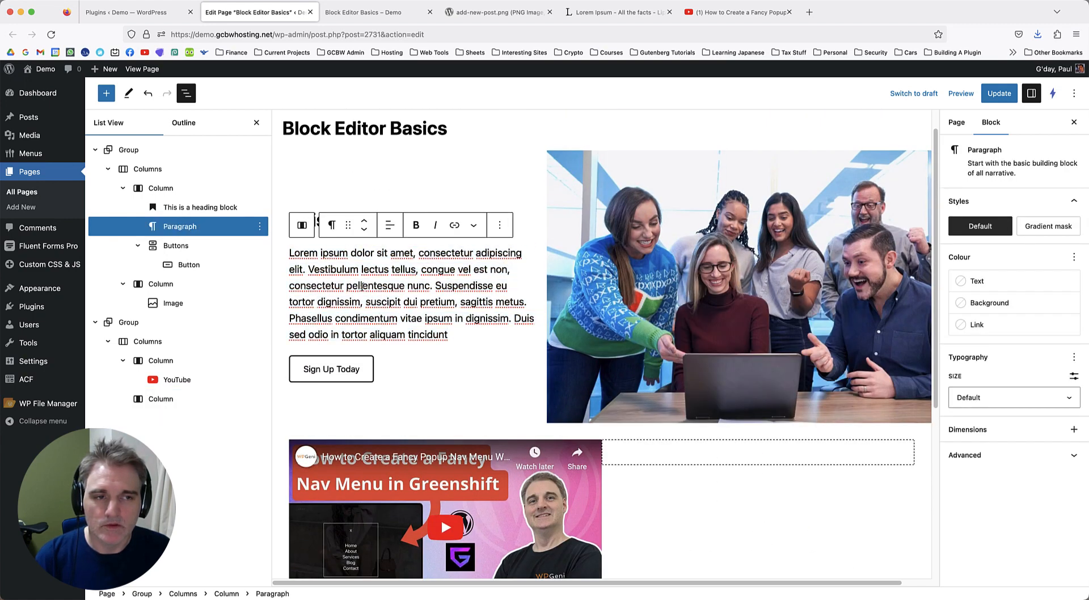
scroll(312, 231, "down", 1)
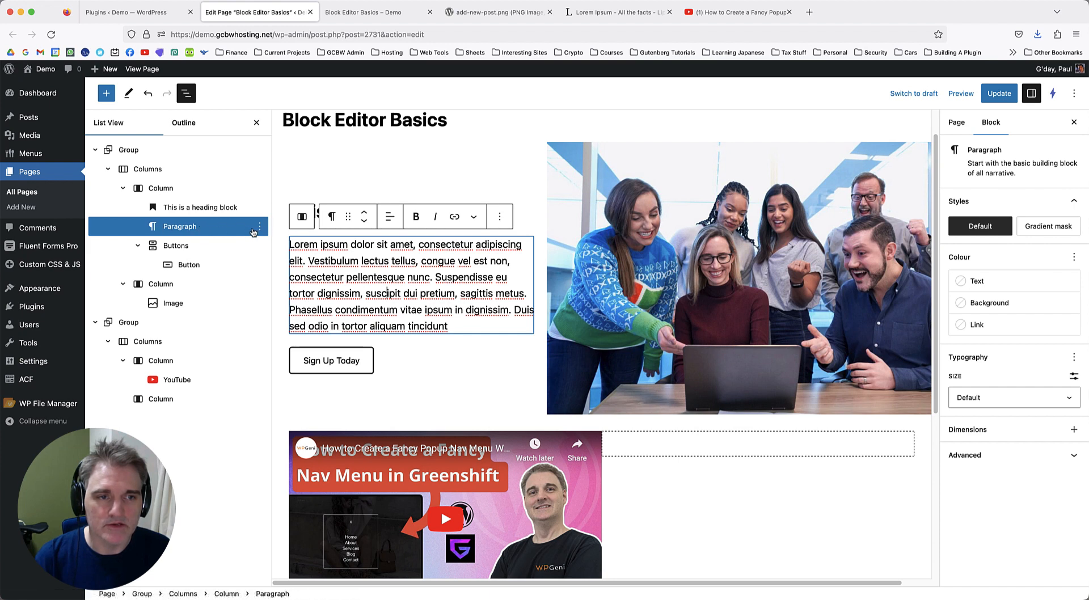
left_click(260, 226)
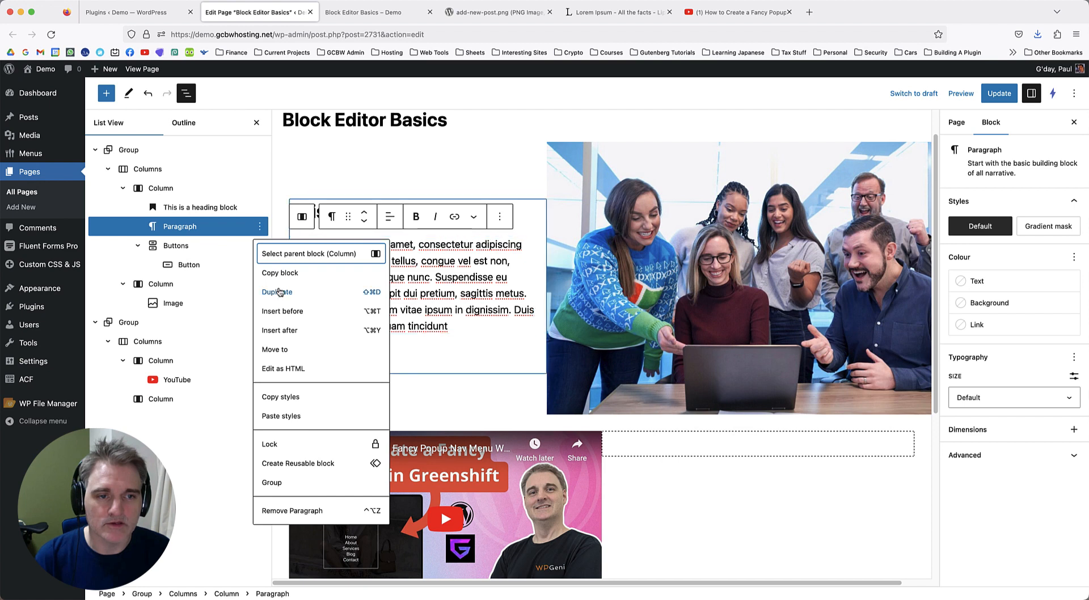
left_click(277, 293)
left_click_drag(162, 250, 218, 407)
scroll(844, 375, "down", 5)
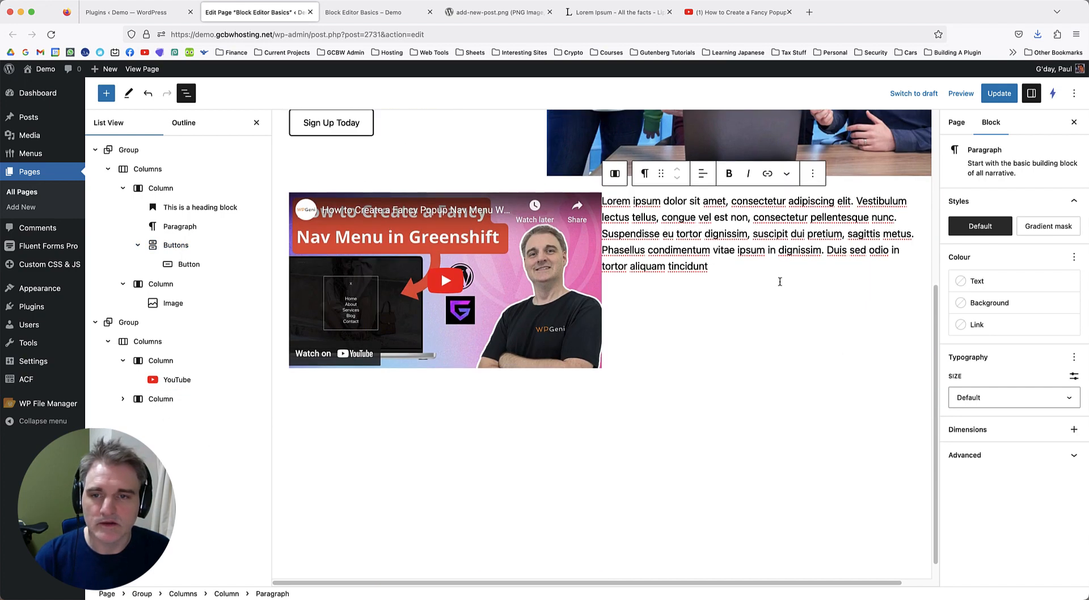
Vertically align the column beside the video to the middle.
left_click(722, 364)
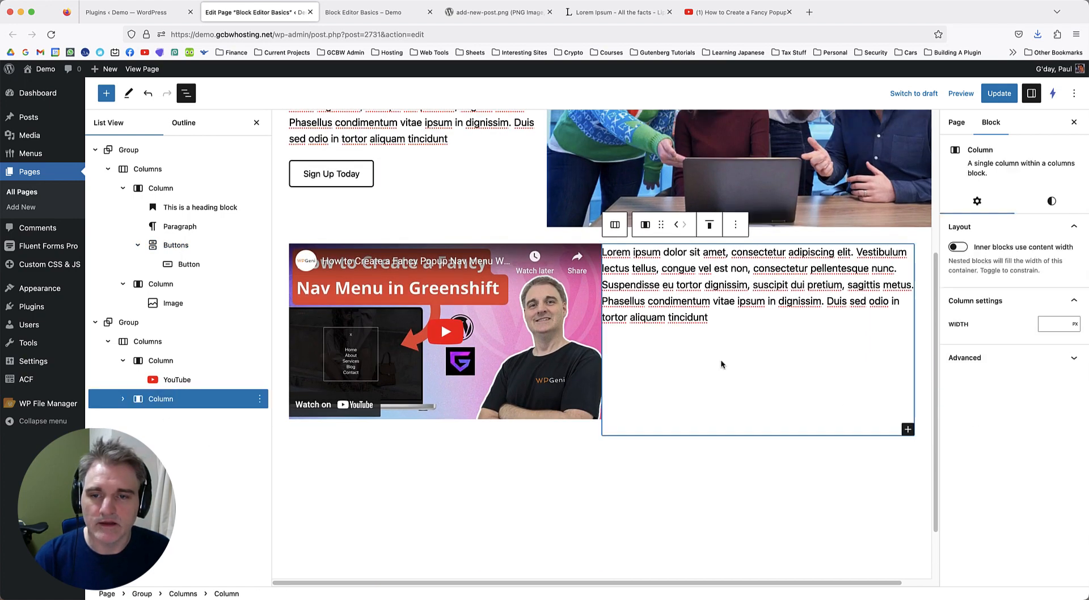
key("super+s")
left_click(709, 224)
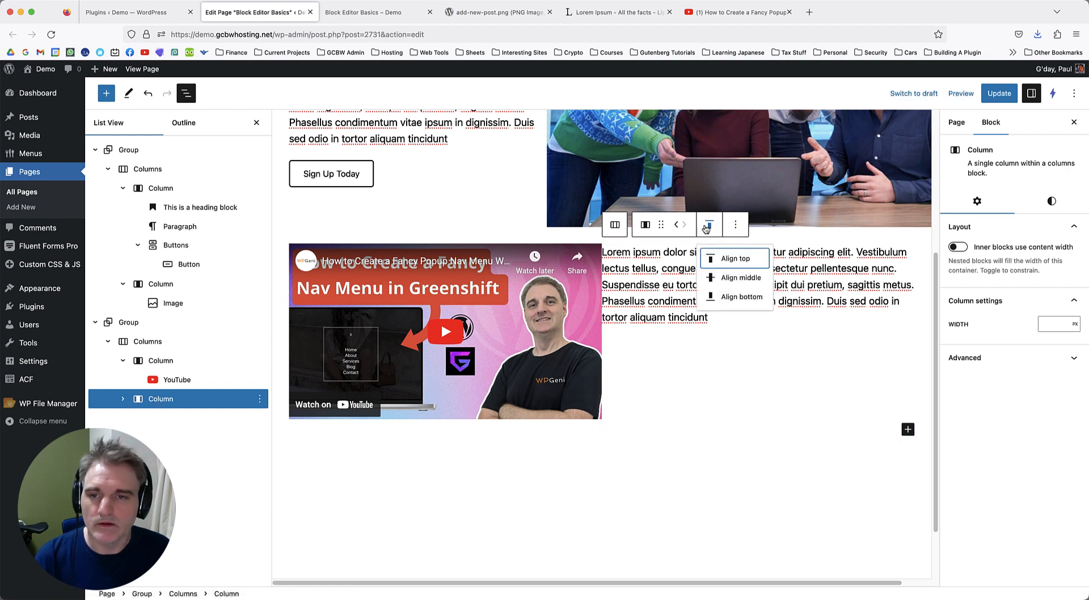
left_click(738, 282)
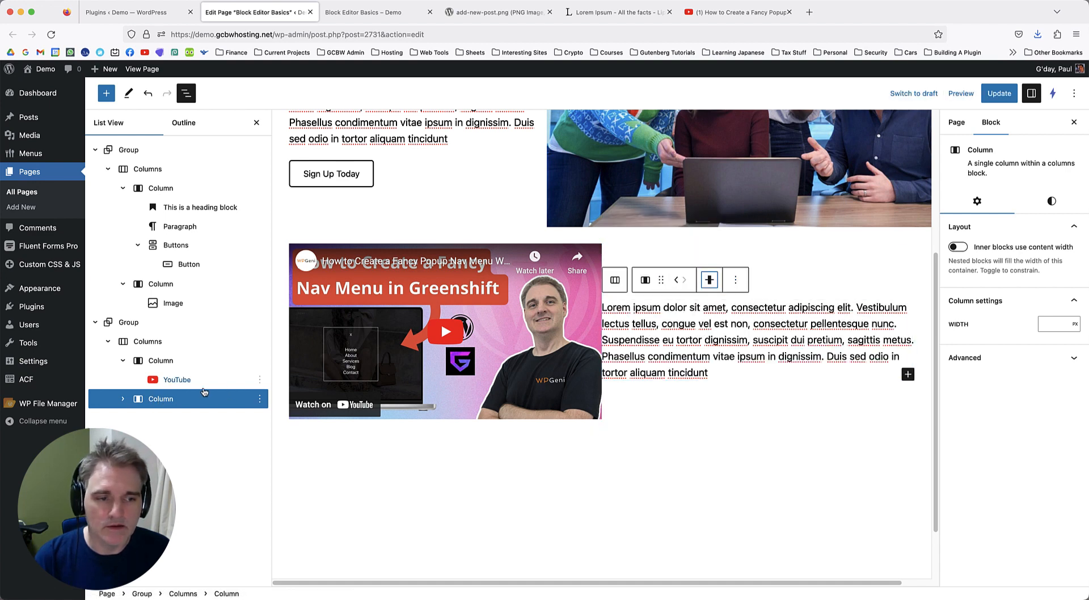
Unlink the padding sides of the text column beside the video and set its left padding to 4.
left_click(1051, 201)
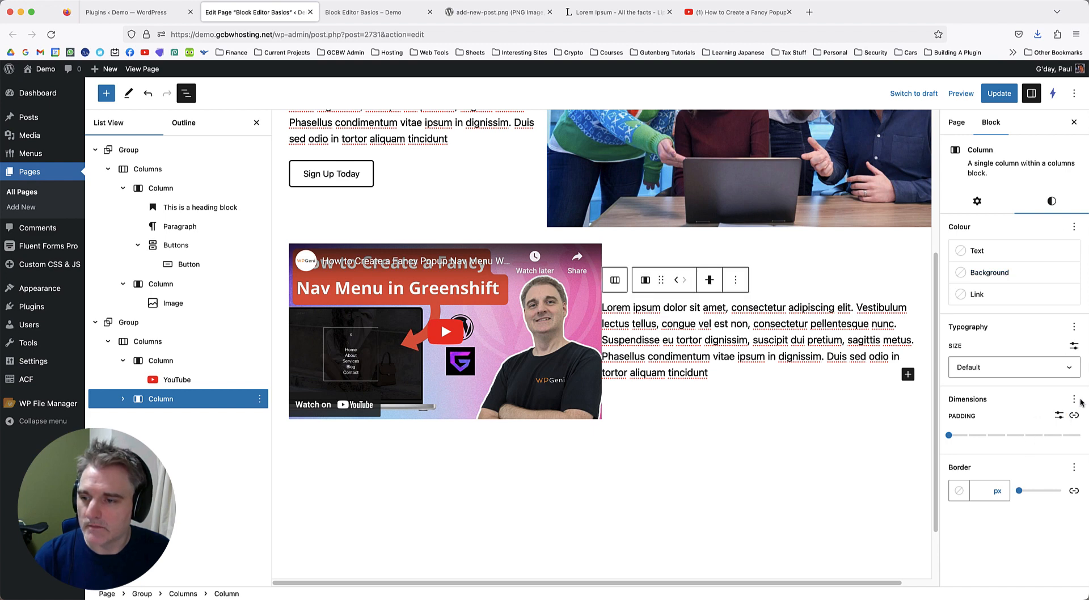
left_click(1075, 417)
scroll(1022, 434, "down", 3)
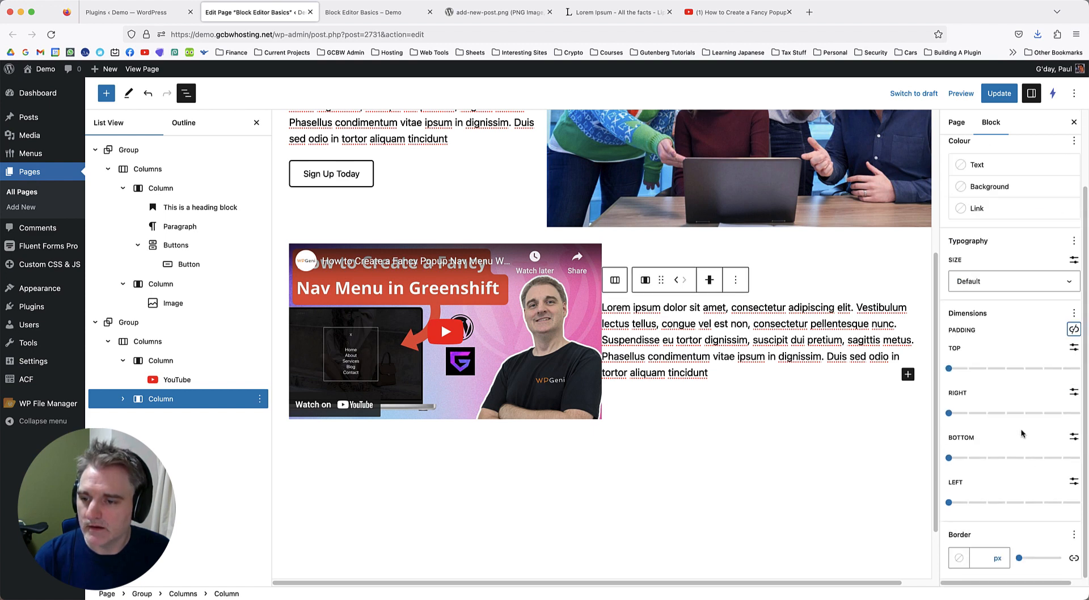
left_click_drag(949, 503, 1024, 504)
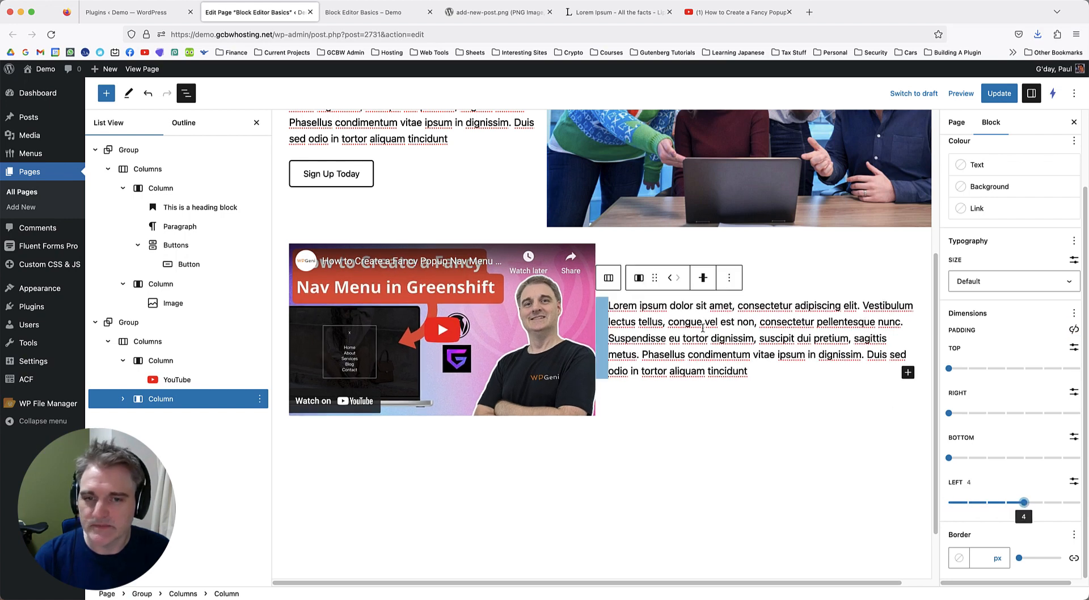
scroll(665, 377, "up", 1)
scroll(682, 361, "down", 1)
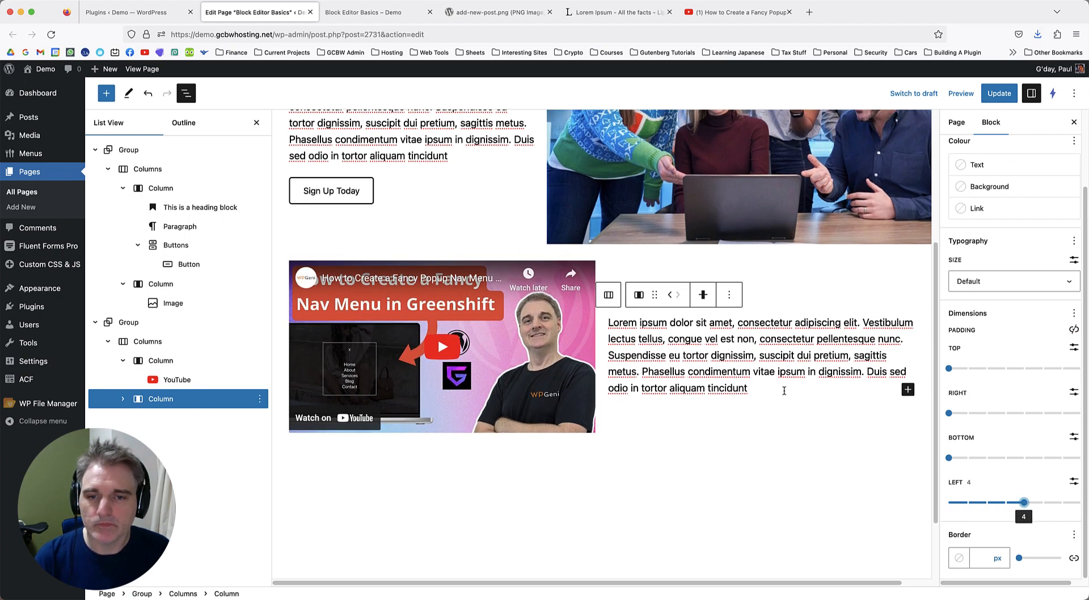
scroll(784, 390, "up", 1)
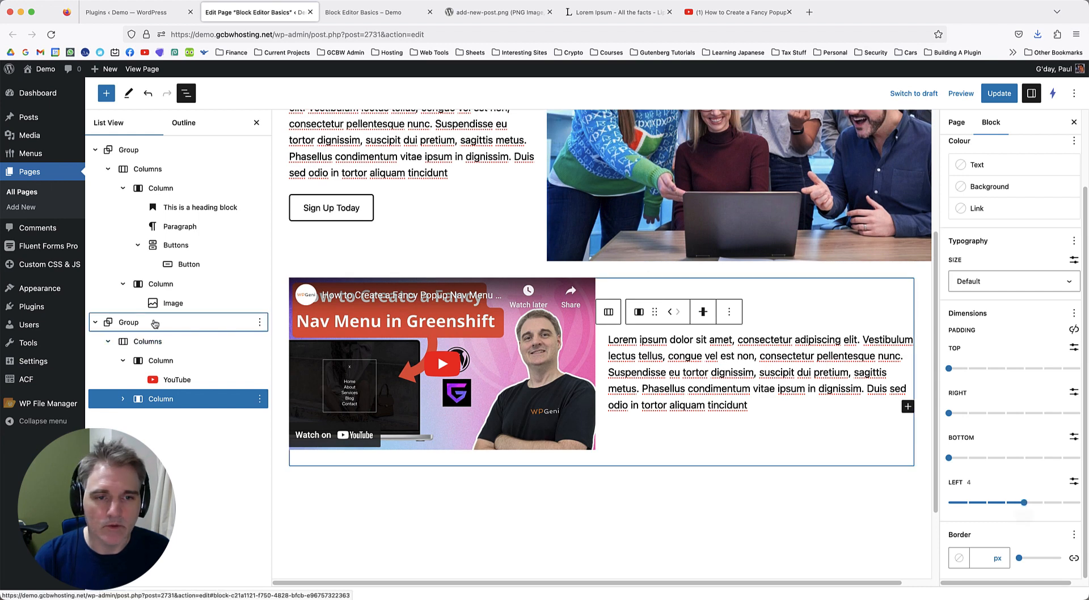
Select the second Group block, and collapse and expand both groups in the list view to review the page structure.
left_click(155, 322)
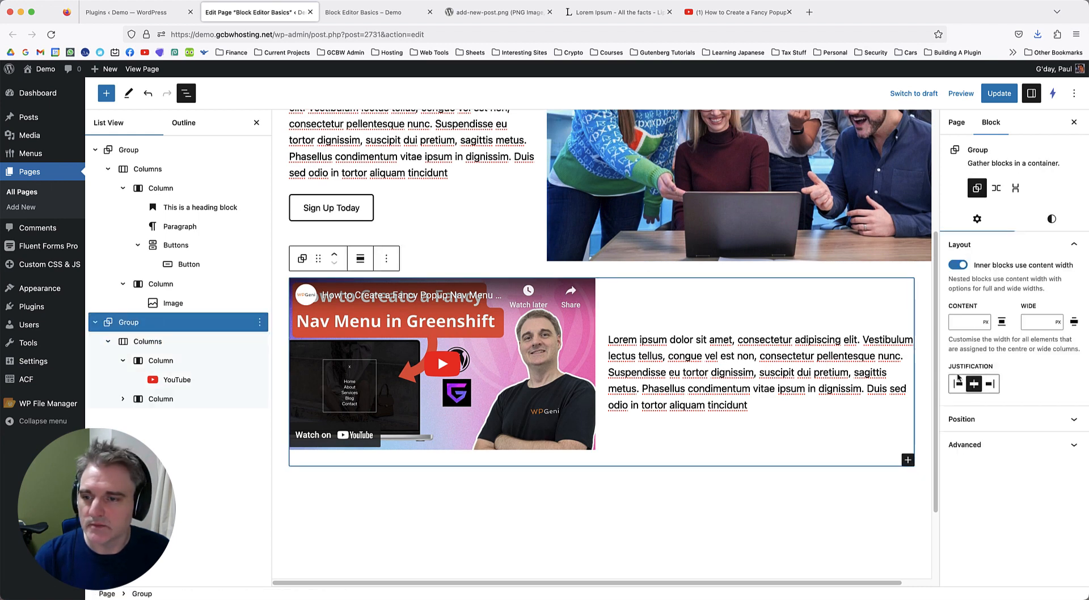
scroll(491, 335, "up", 3)
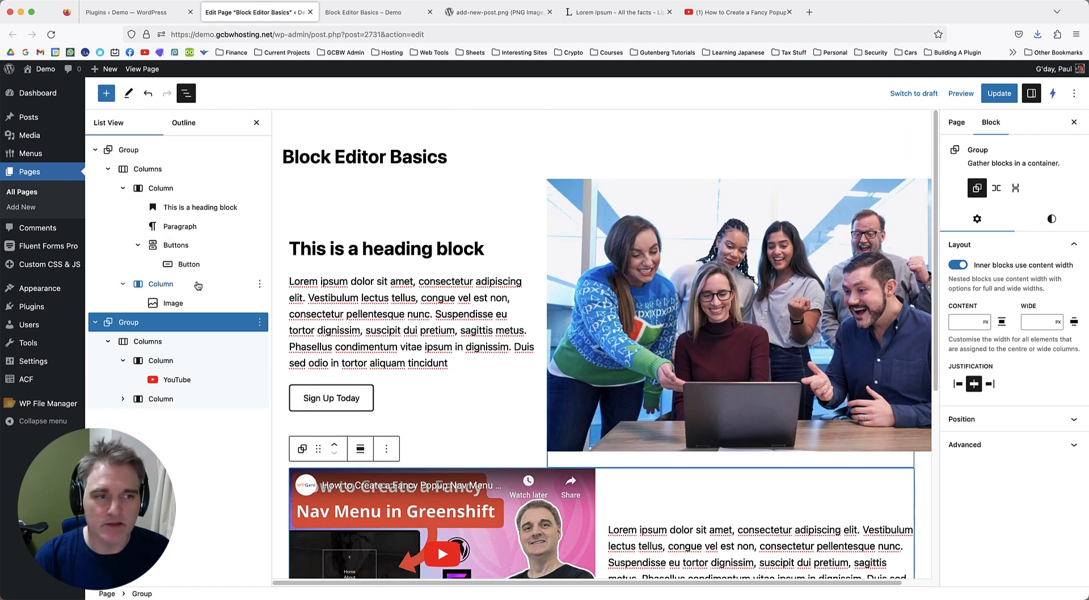
left_click(94, 149)
left_click(94, 169)
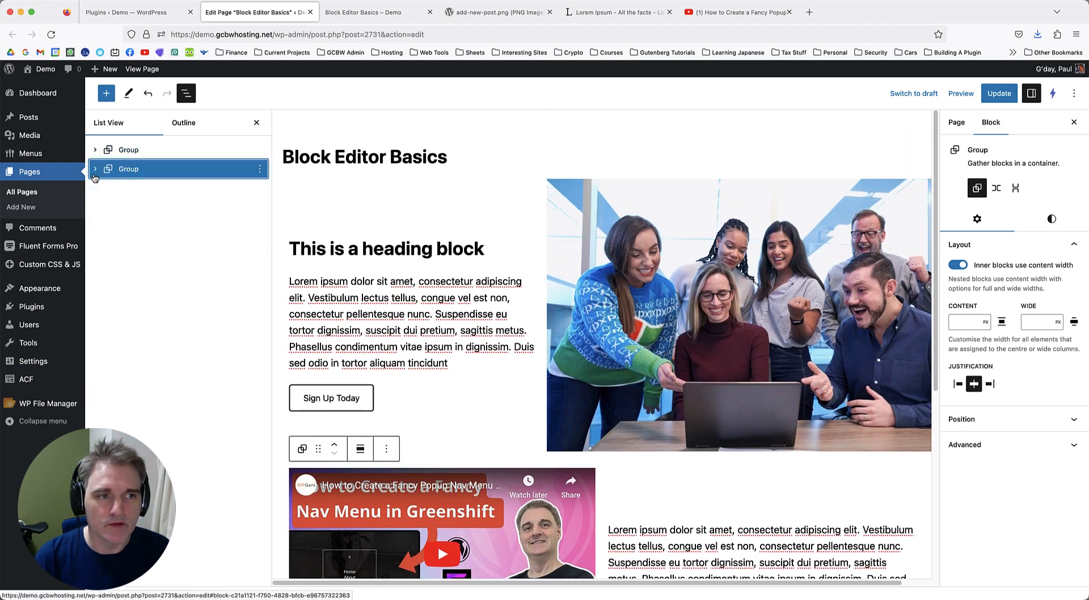
left_click(95, 169)
left_click(94, 150)
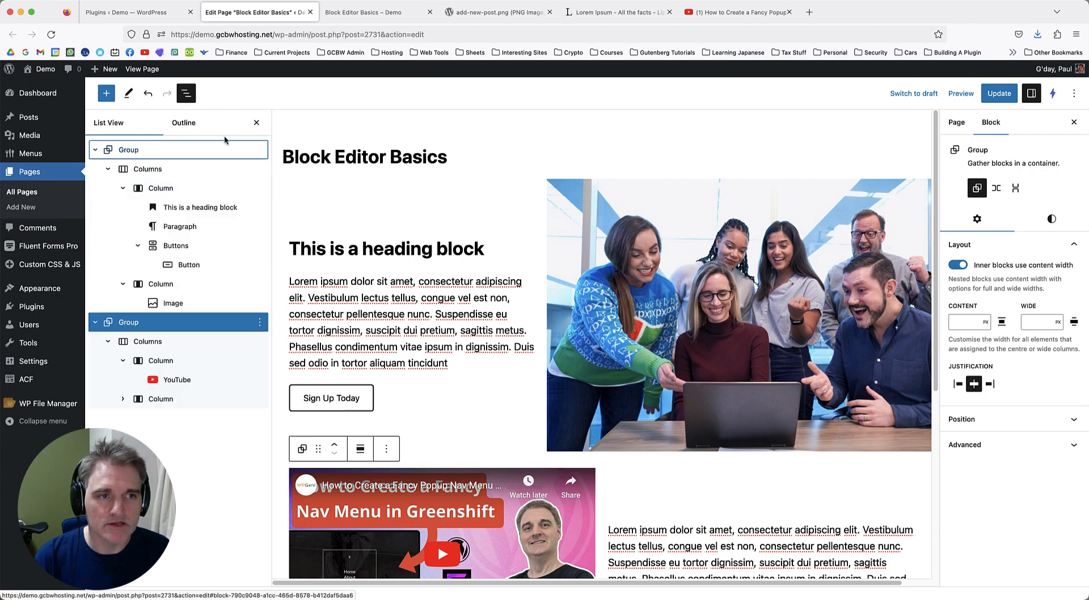
Examine the document outline for character count, word count and heading structure, and return to the block list.
left_click(184, 123)
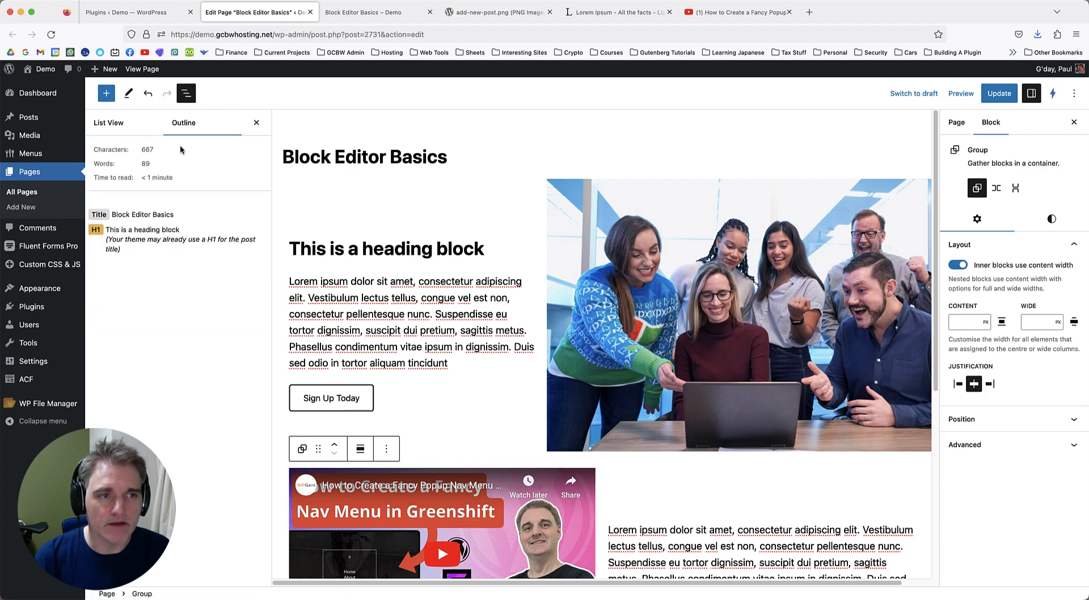
left_click_drag(157, 150, 132, 152)
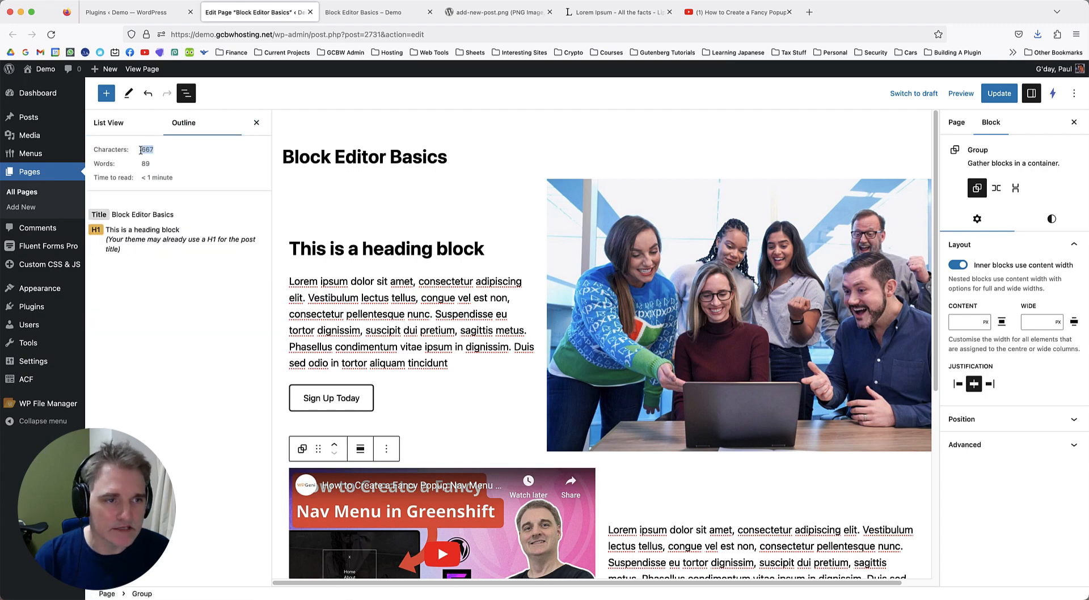
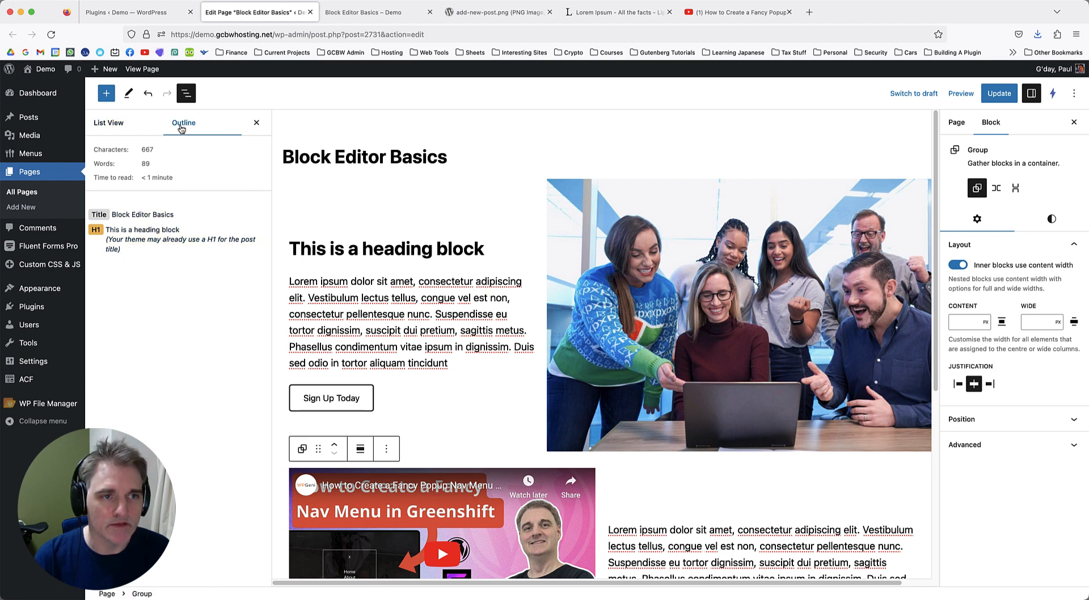
left_click(117, 126)
Enable the Margin setting for the second Group block, unlink its sides and set the top margin to 4.
left_click(173, 169)
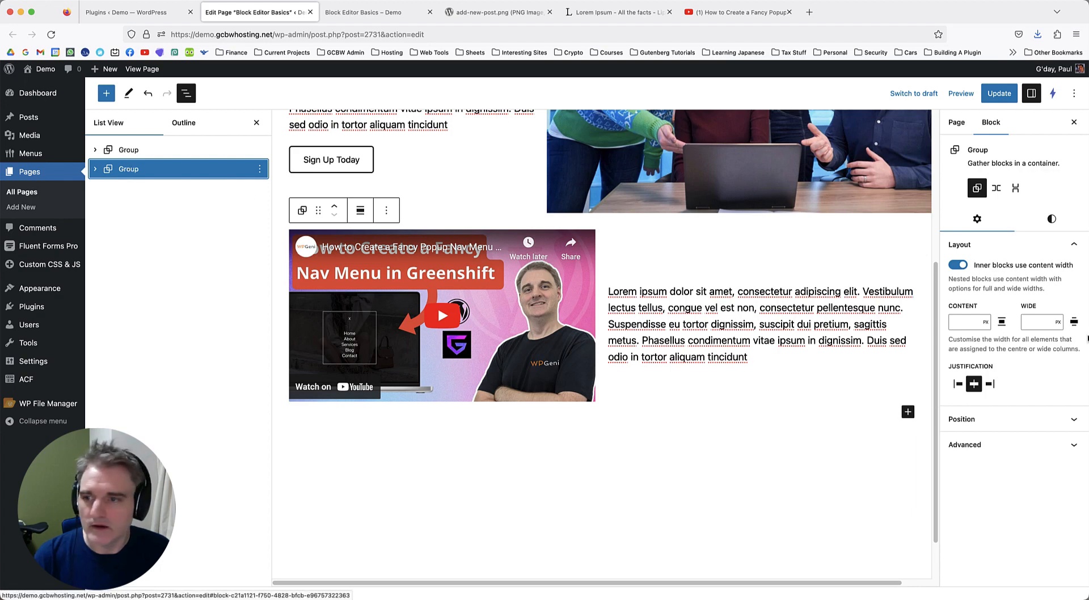
left_click(1051, 219)
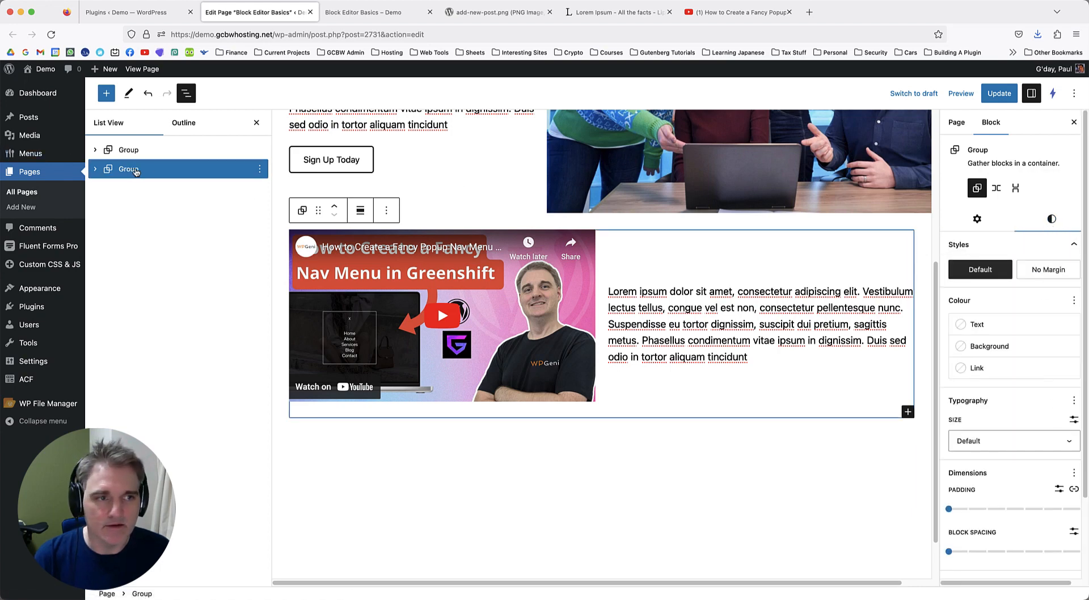
scroll(996, 359, "down", 3)
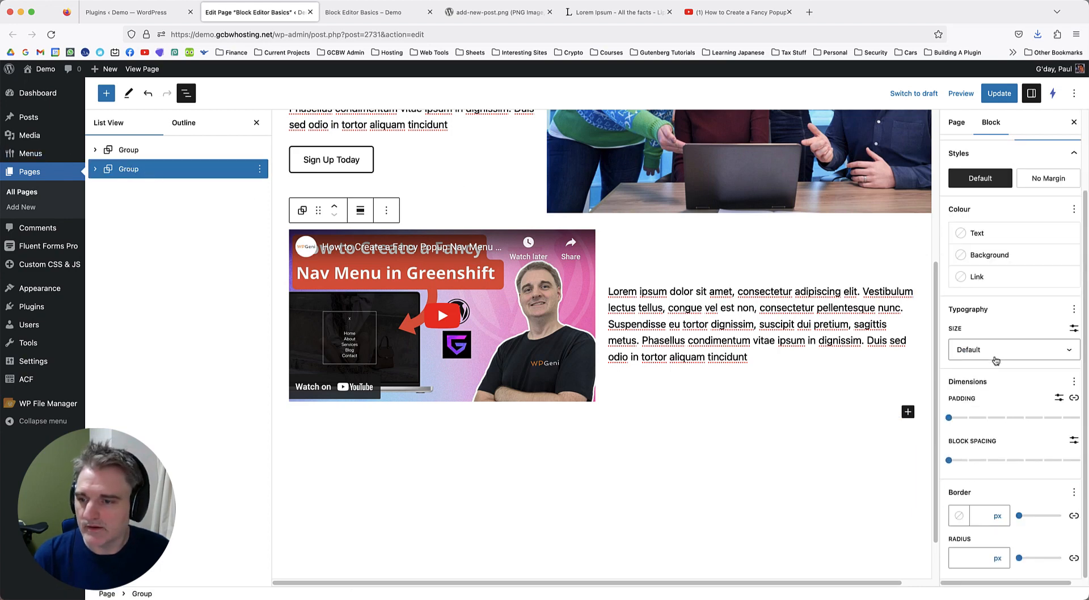
left_click(1074, 381)
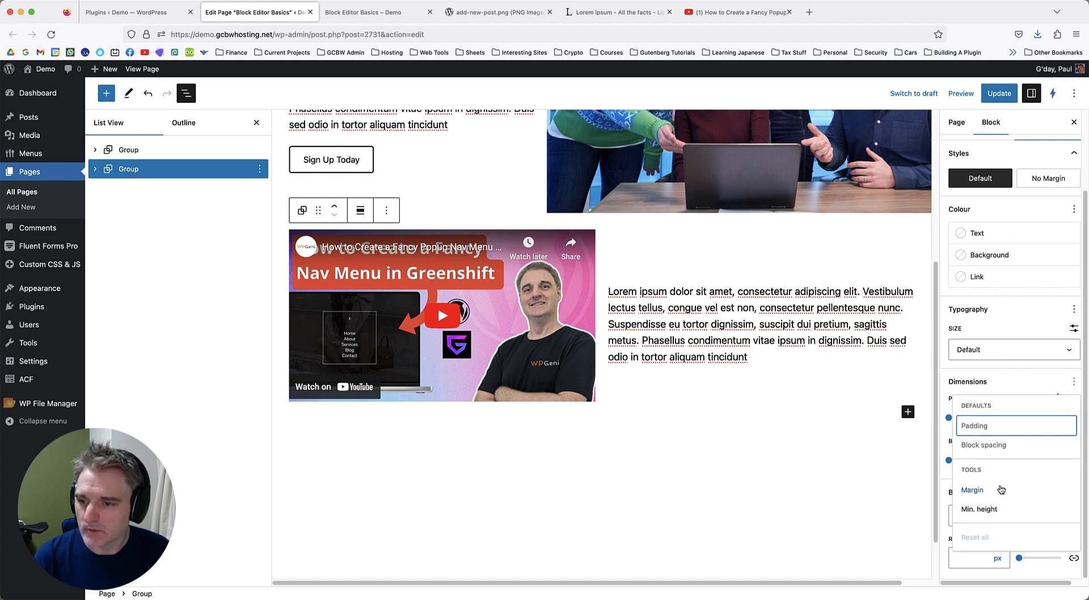
left_click(983, 492)
left_click(1036, 337)
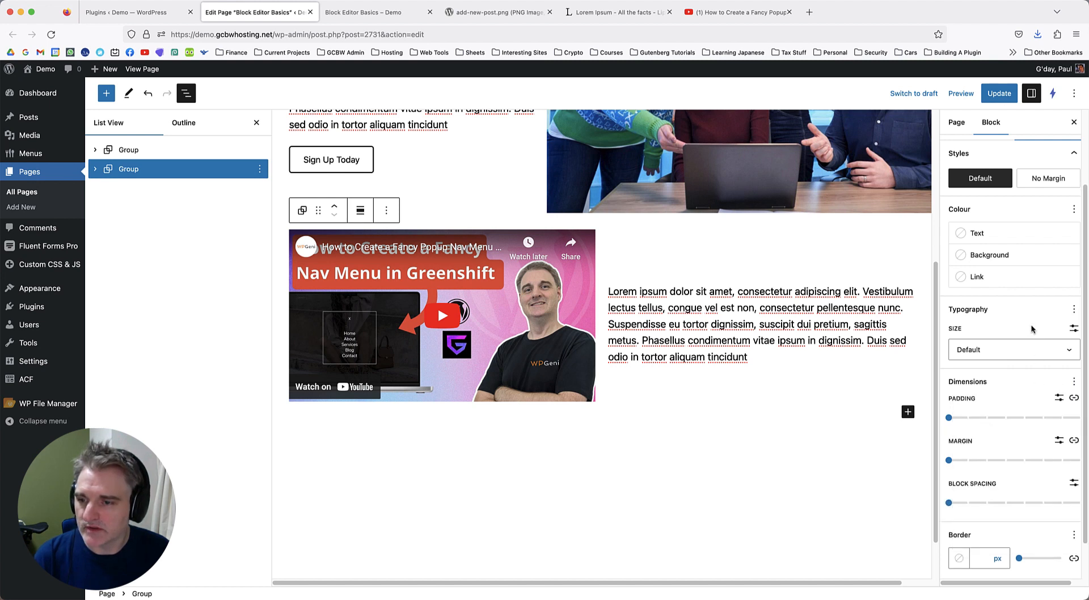
scroll(1029, 346, "down", 1)
left_click(1072, 398)
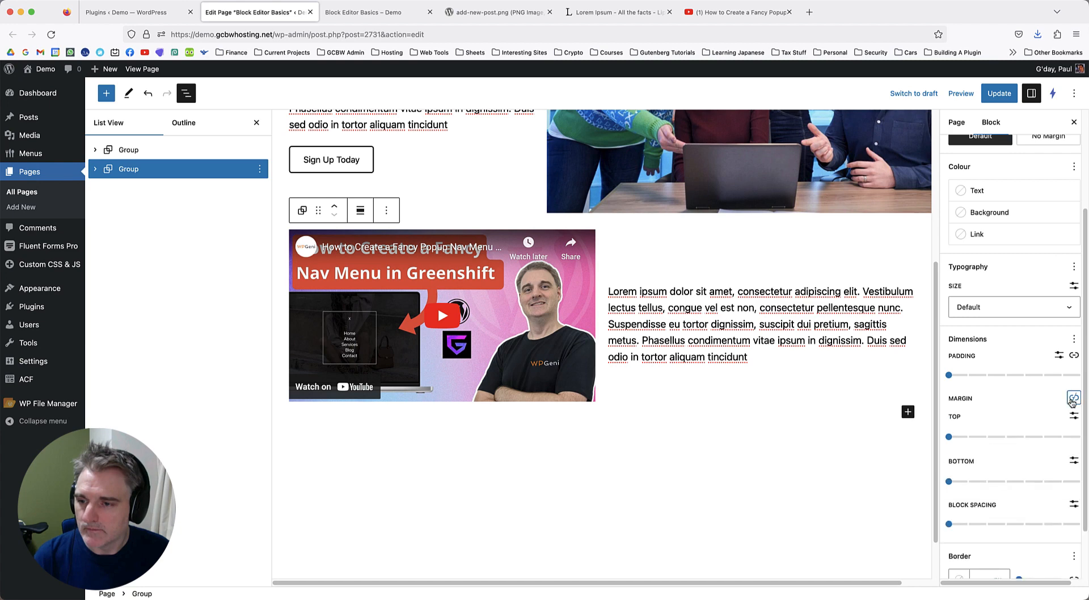
scroll(1047, 407, "down", 1)
left_click_drag(948, 377, 1024, 377)
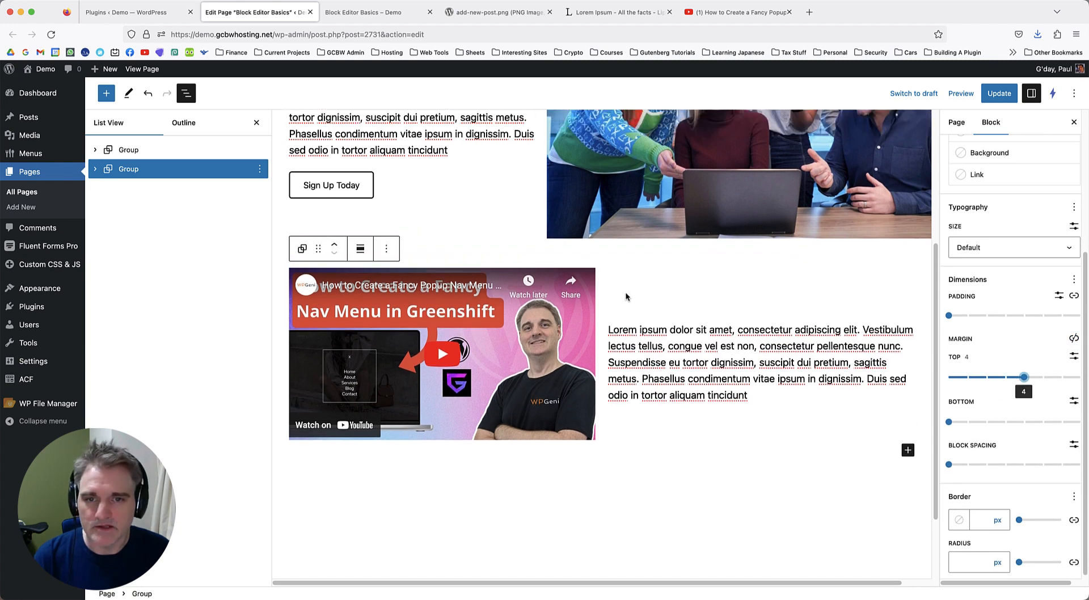
Update the page with the new group margin and reload the published Block Editor Basics page.
scroll(1002, 405, "up", 3)
left_click(999, 93)
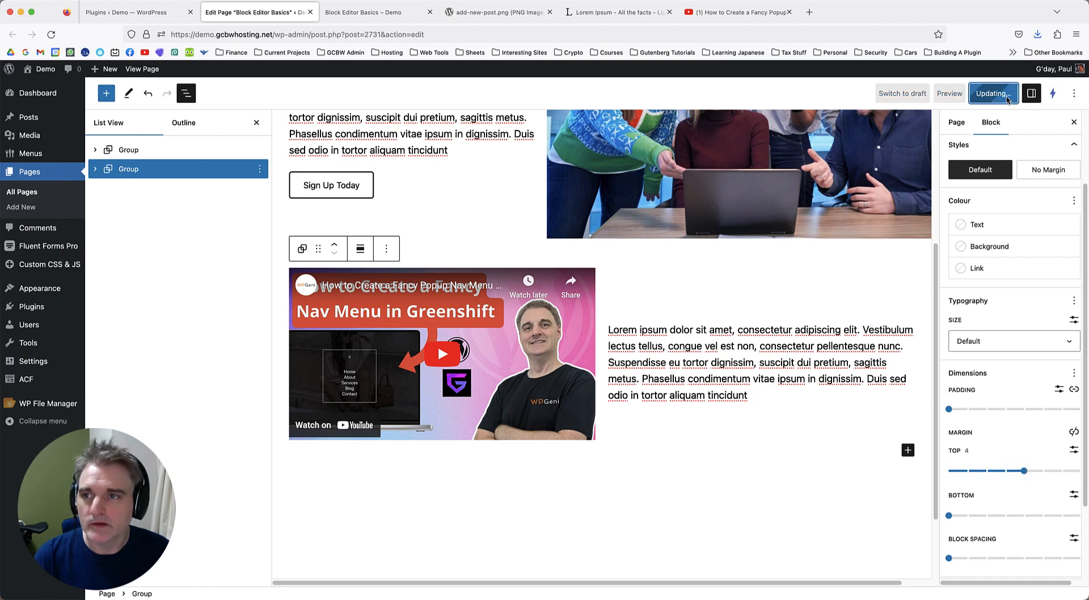
left_click(392, 12)
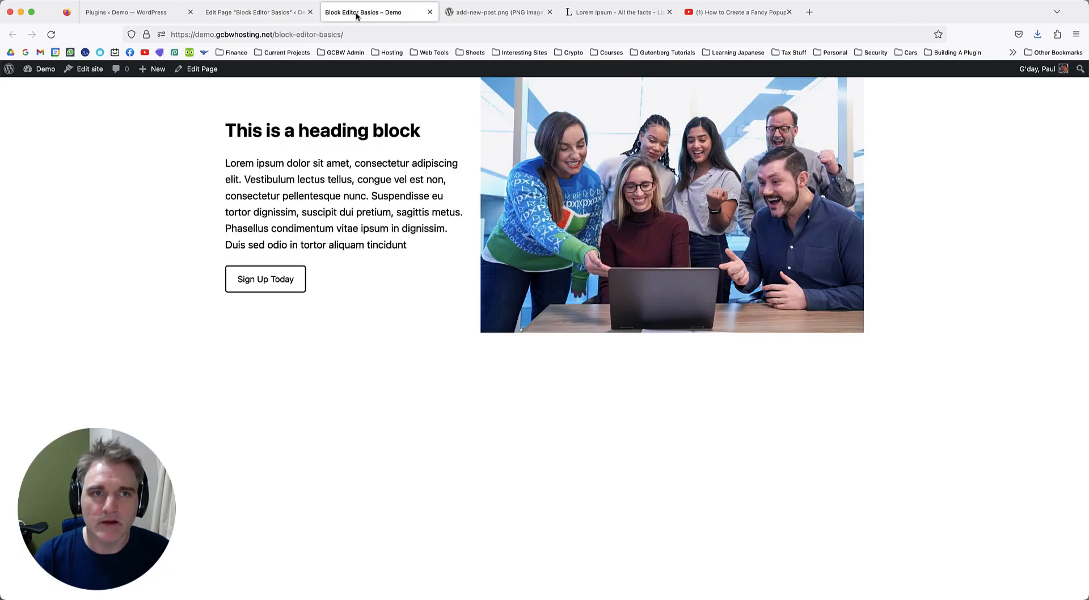
left_click(51, 34)
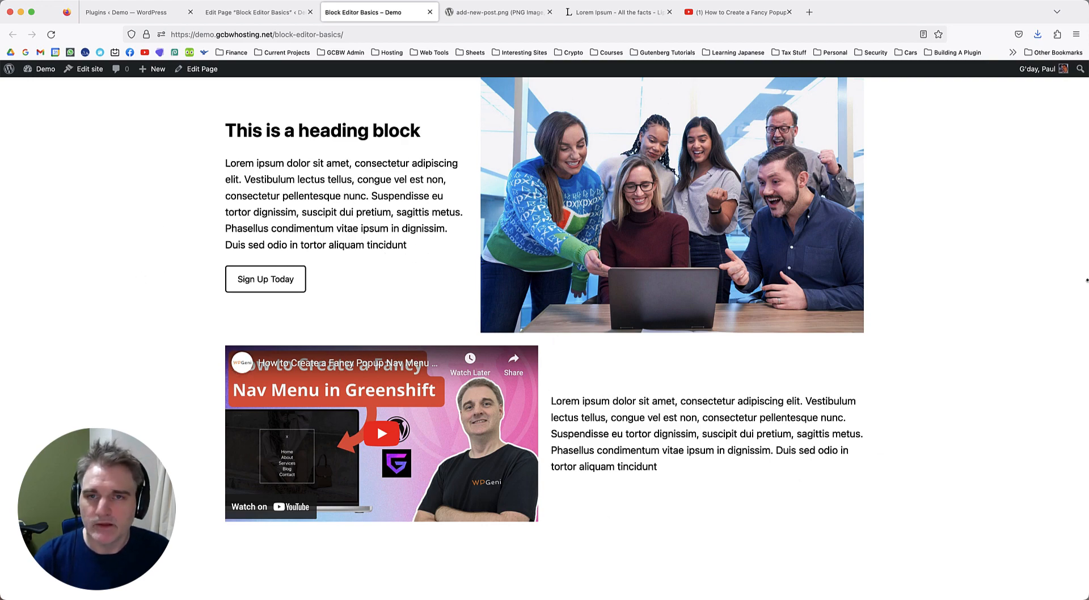
Check the published page's responsive layout by narrowing the browser window to phone width, and widen the window again.
left_click_drag(1087, 280, 347, 302)
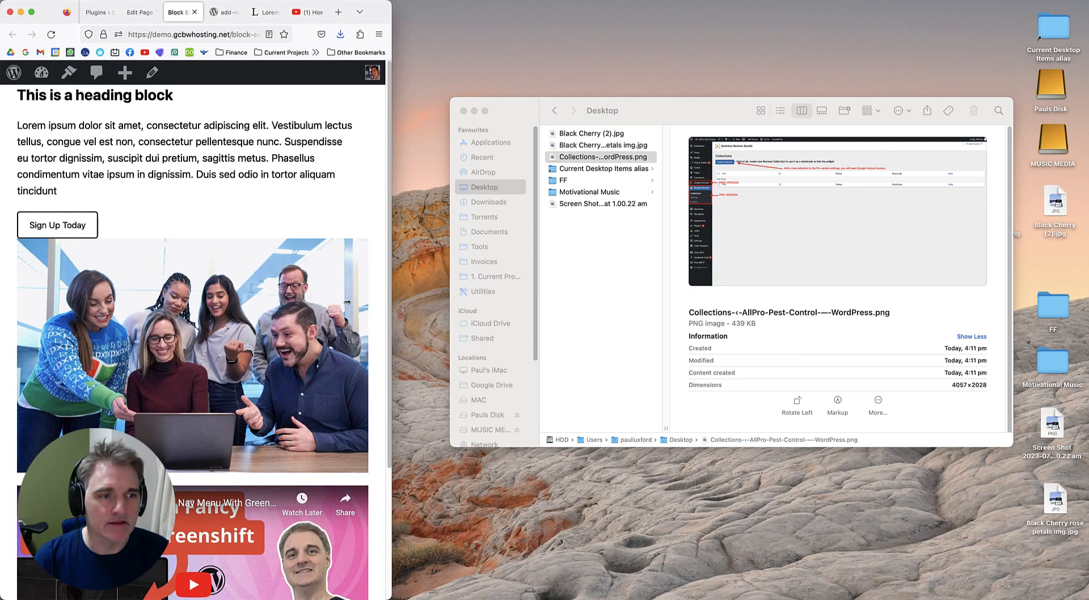
left_click_drag(226, 305, 133, 245)
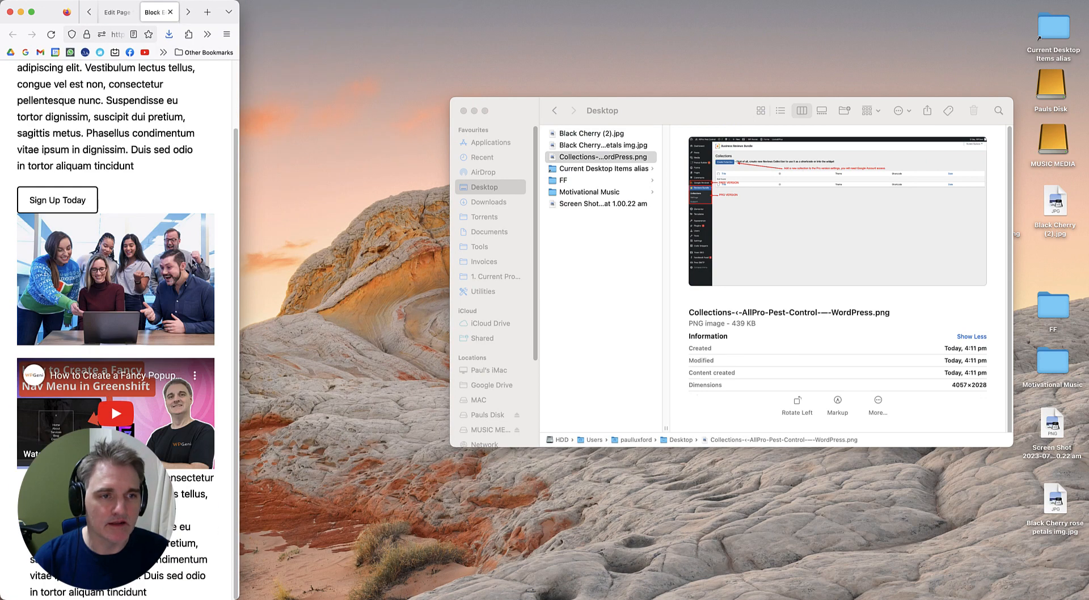
scroll(196, 262, "up", 3)
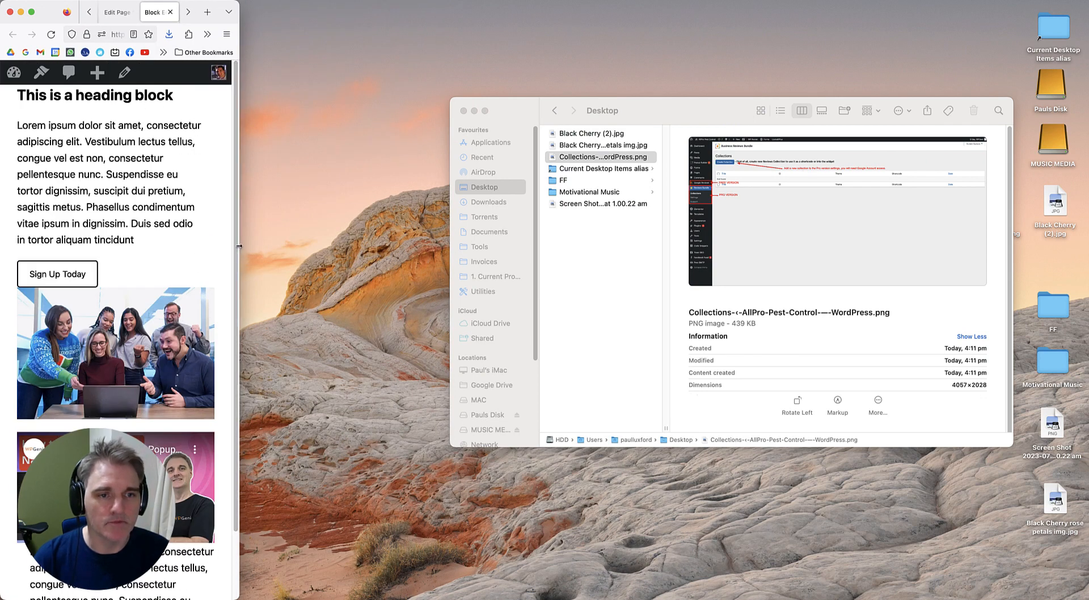
left_click_drag(237, 248, 1085, 259)
left_click(498, 12)
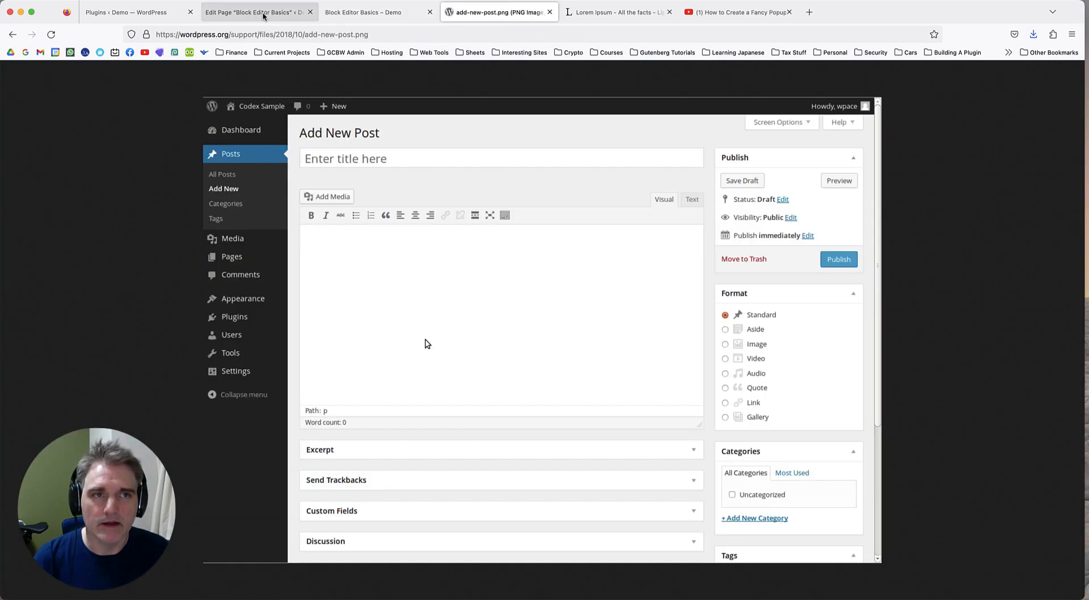
Set a custom top margin of 4.5 rem for the second Group block, update the page and view the published result.
left_click(255, 12)
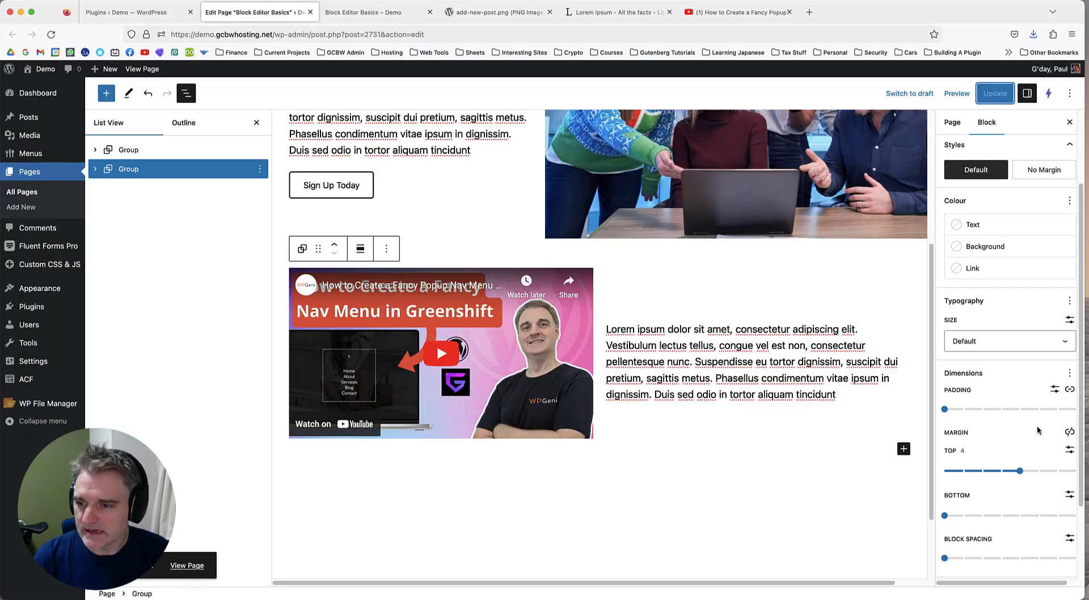
left_click(1065, 453)
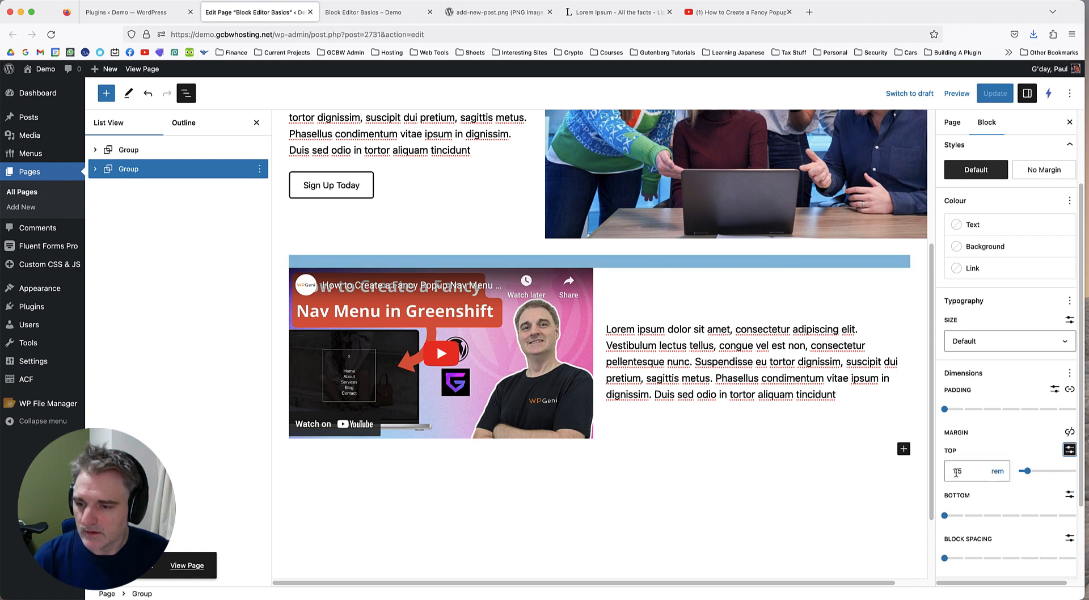
left_click(957, 472)
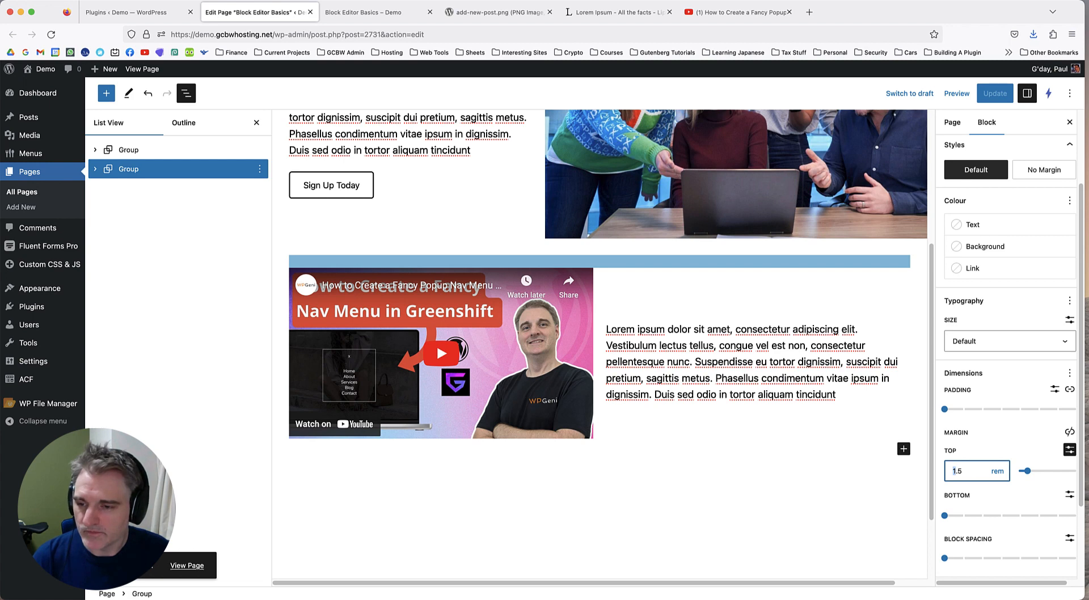
type("4")
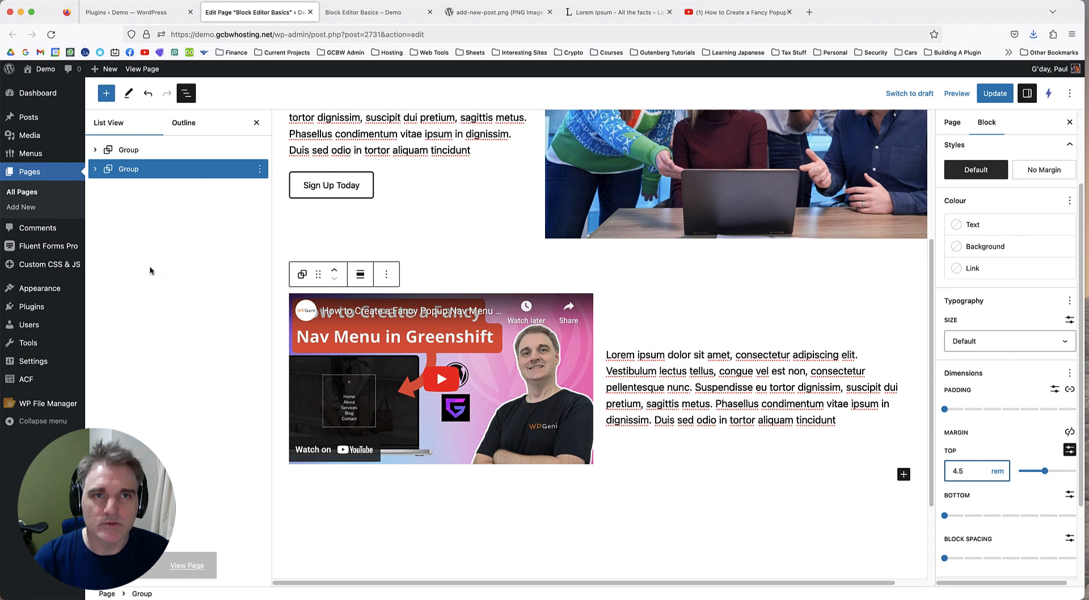
left_click(363, 16)
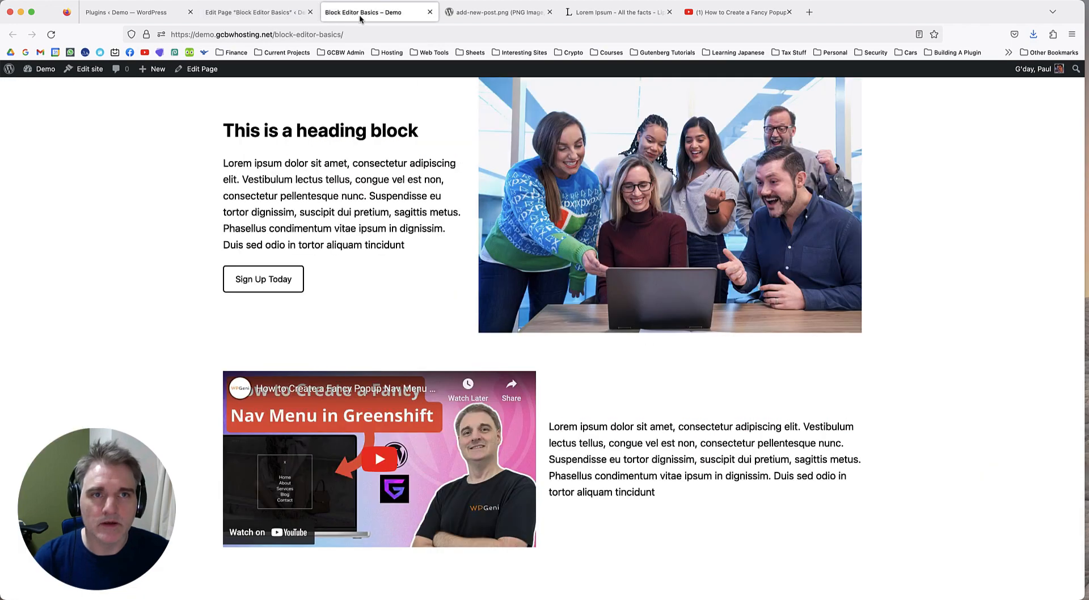
Compare the spacing between the two sections in the editor with the published page.
left_click(242, 17)
scroll(541, 299, "down", 2)
scroll(567, 307, "up", 5)
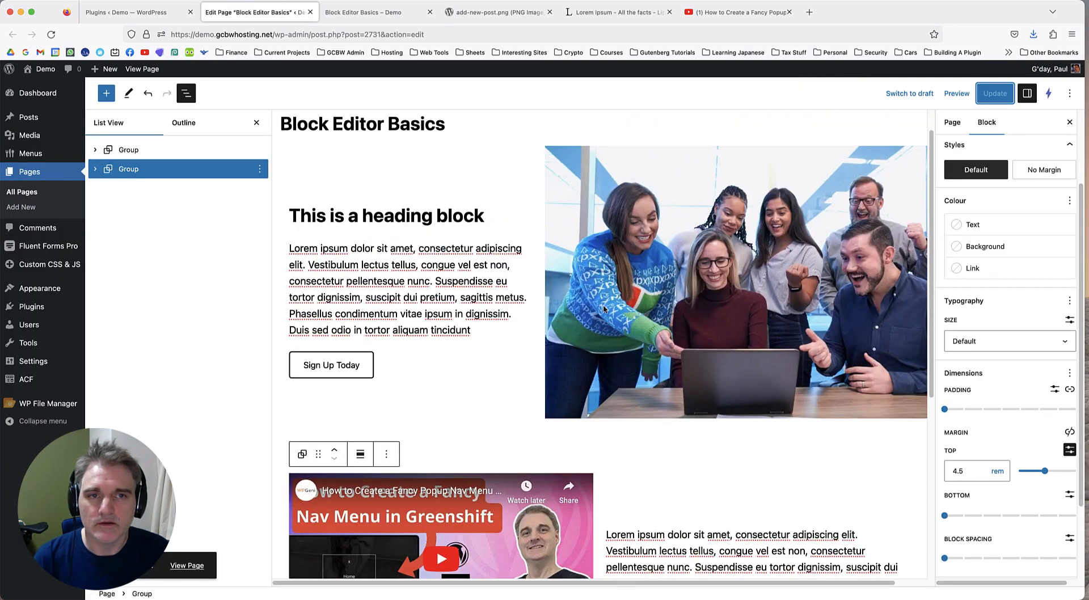
left_click(362, 12)
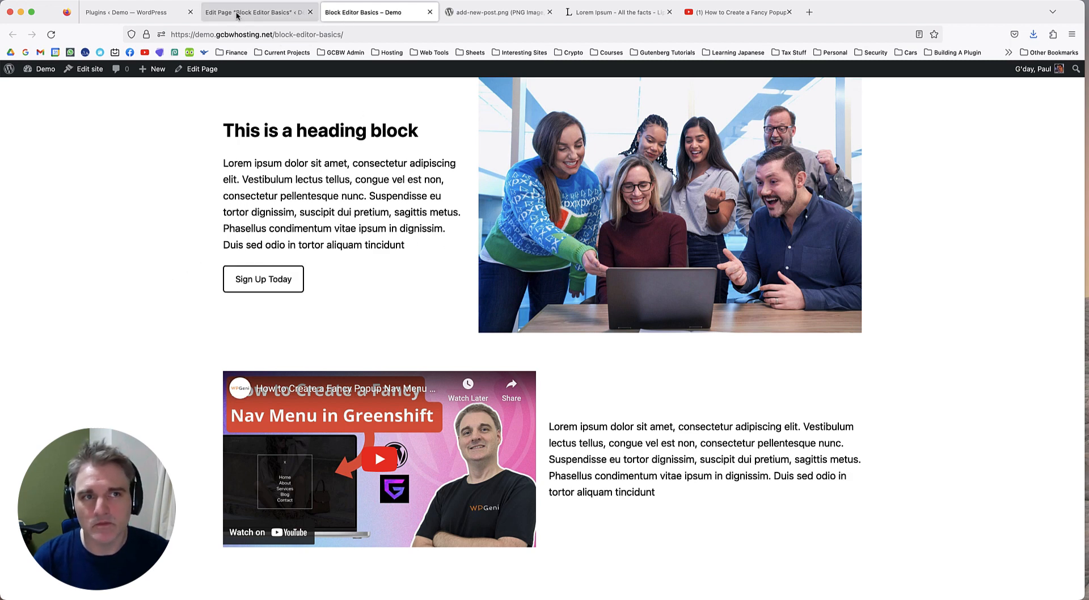
Return to the page editor and add an empty Paragraph block below the video section.
left_click(253, 12)
scroll(504, 245, "down", 5)
scroll(504, 245, "down", 2)
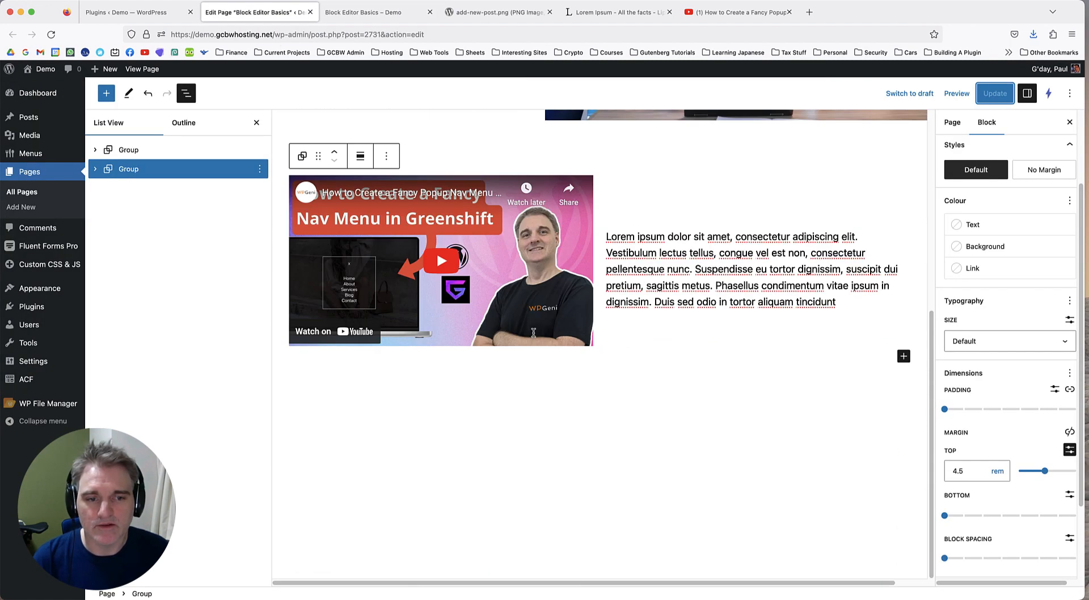
left_click(482, 374)
left_click(448, 372)
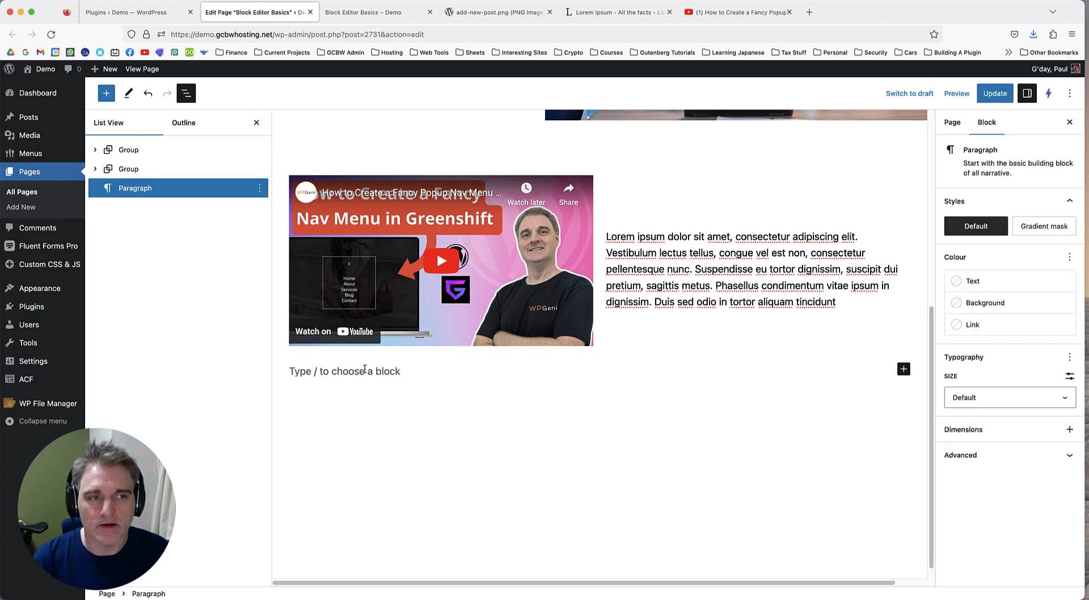
Insert a Group block with the single-container layout below the video section.
type("/group")
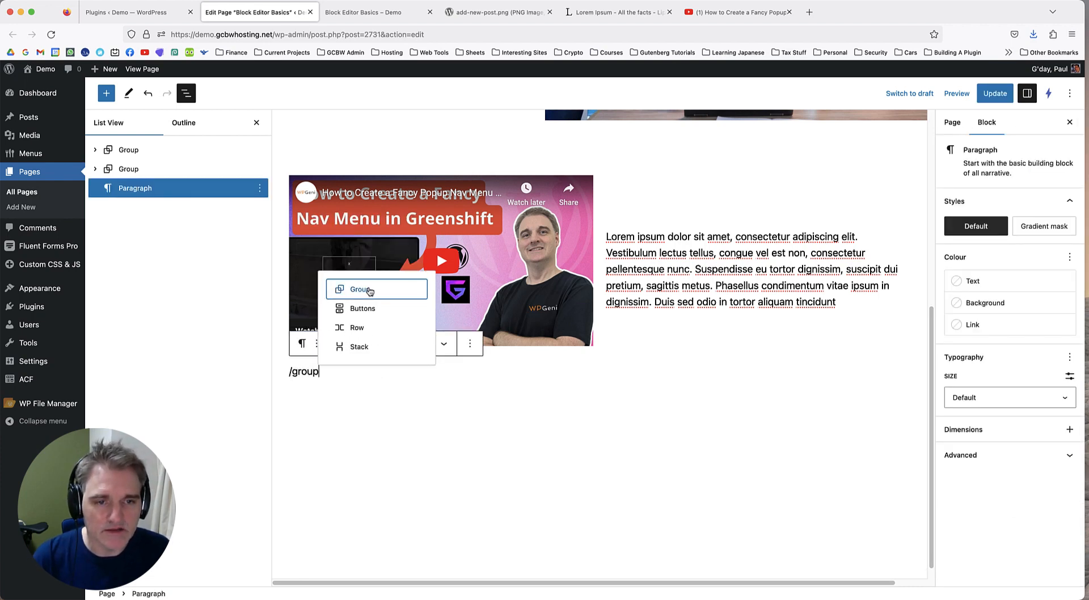
key("Return")
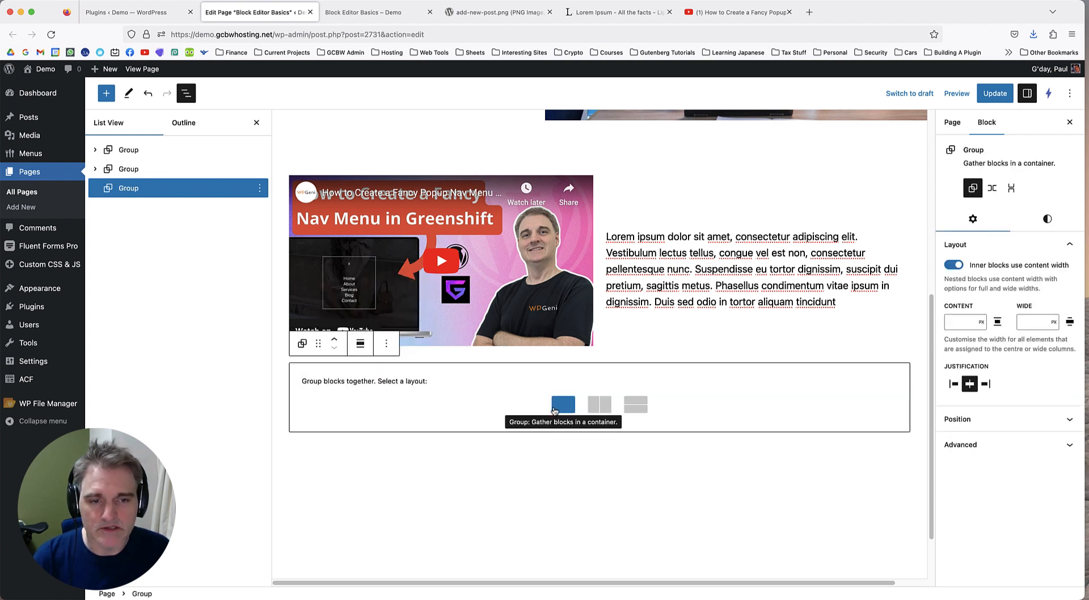
left_click(555, 407)
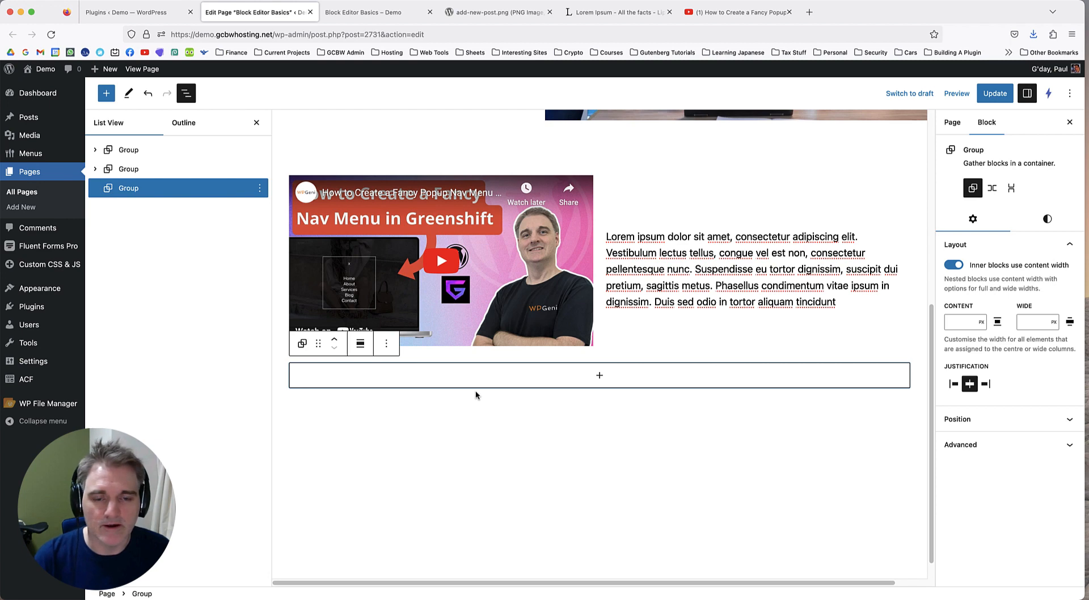
Duplicate the Lorem ipsum paragraph beside the video and move the copy into the new empty group.
triple_click(678, 283)
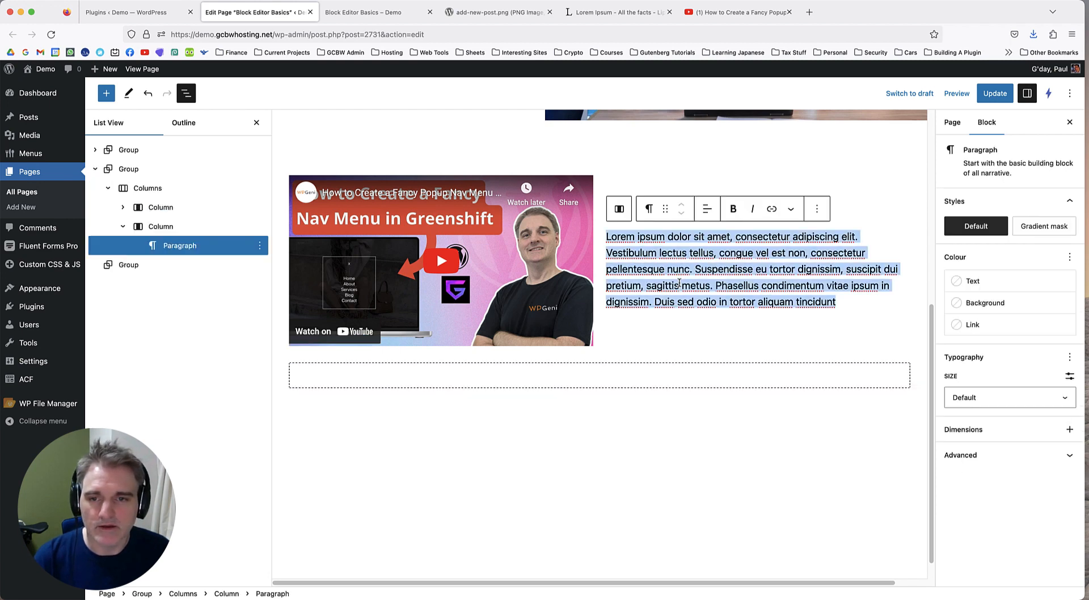
left_click(817, 210)
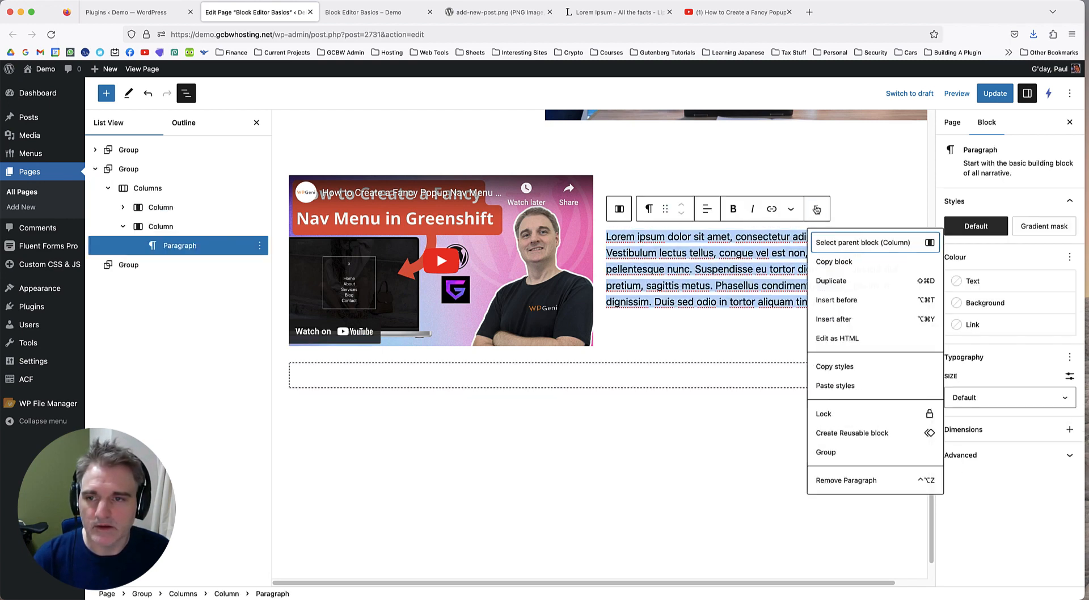
left_click(841, 280)
triple_click(668, 289)
key("super+c")
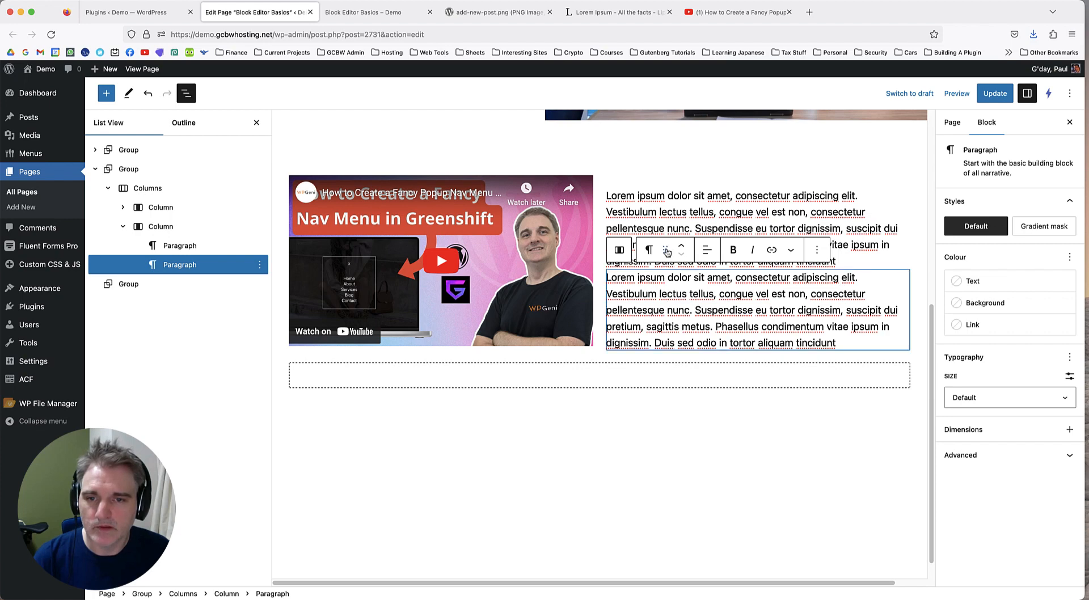
key("BackSpace")
left_click(580, 353)
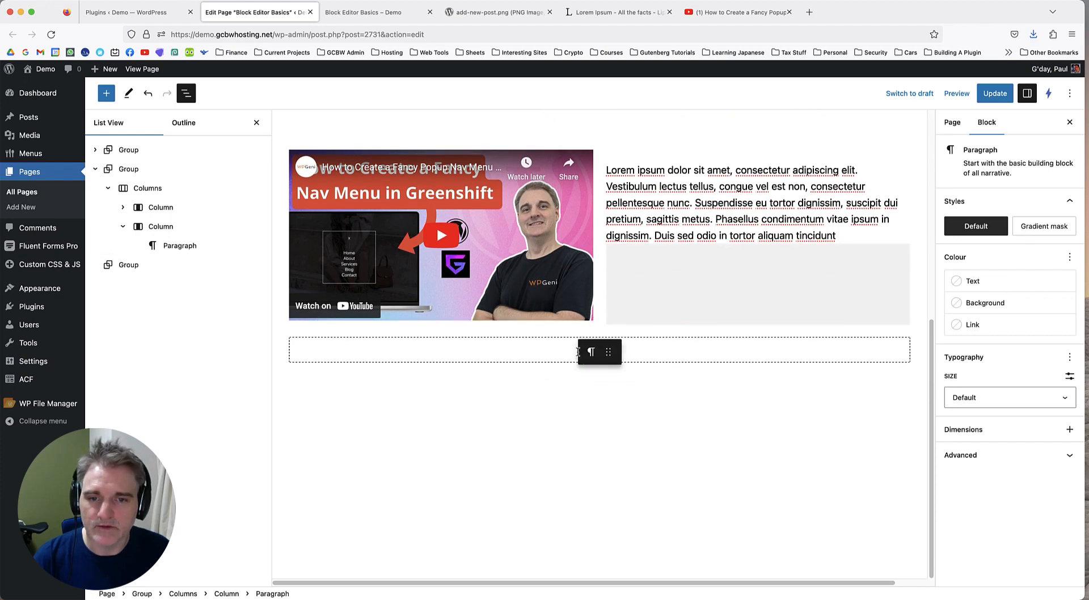
key("super+v")
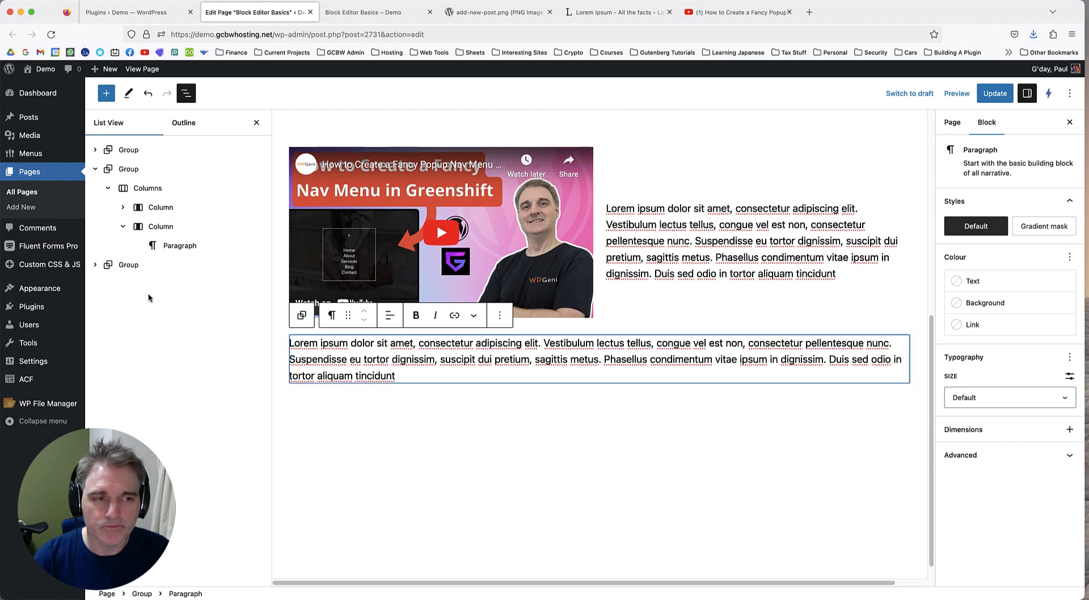
Set the content width of the new group to 900 px.
left_click(132, 266)
left_click(956, 318)
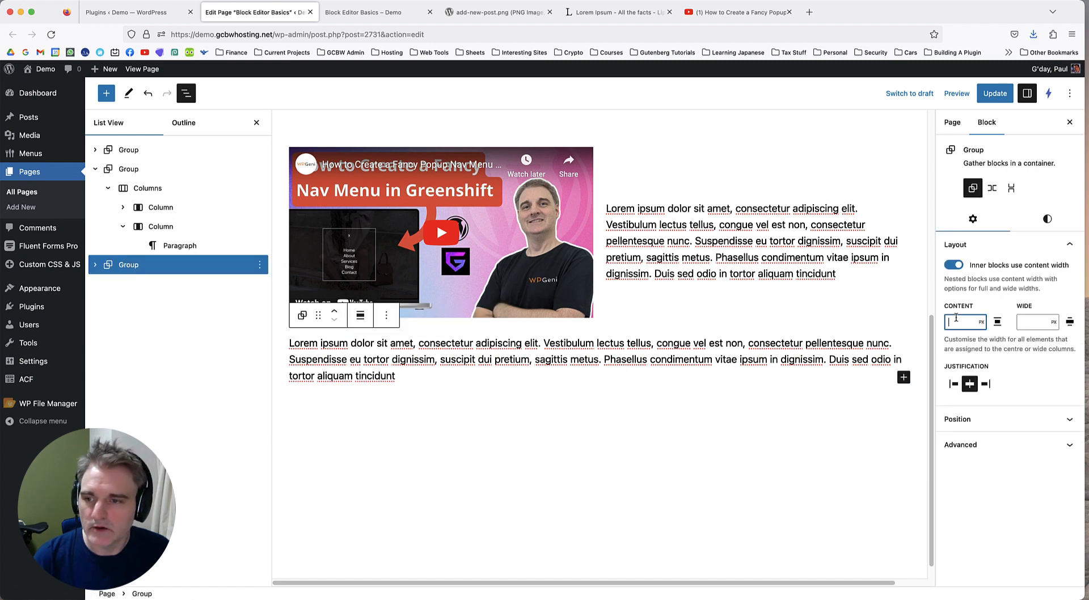
type("900")
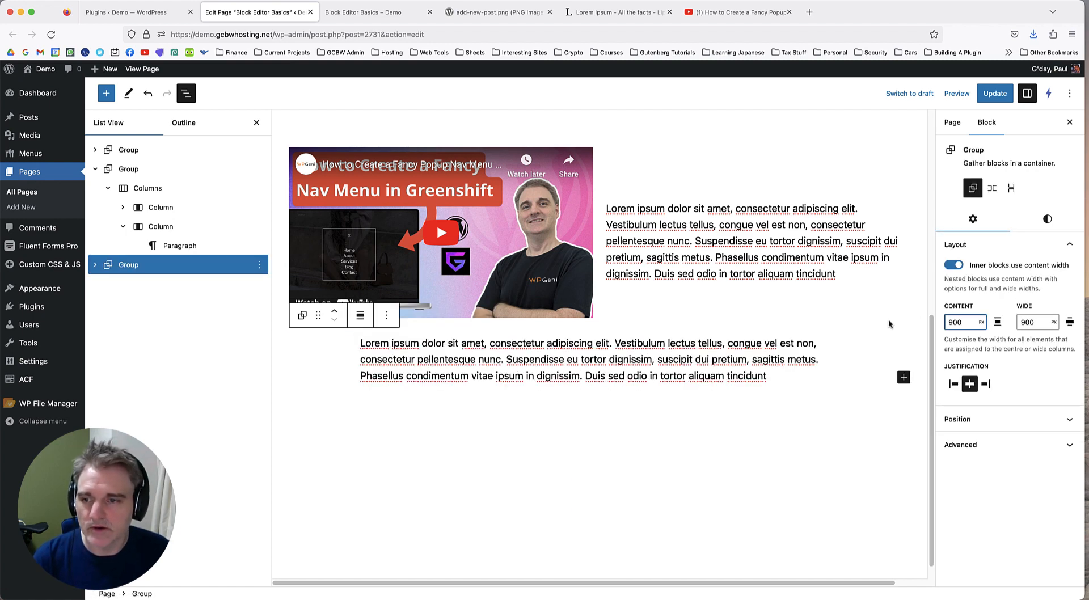
scroll(889, 324, "down", 1)
scroll(594, 405, "up", 2)
scroll(594, 405, "down", 1)
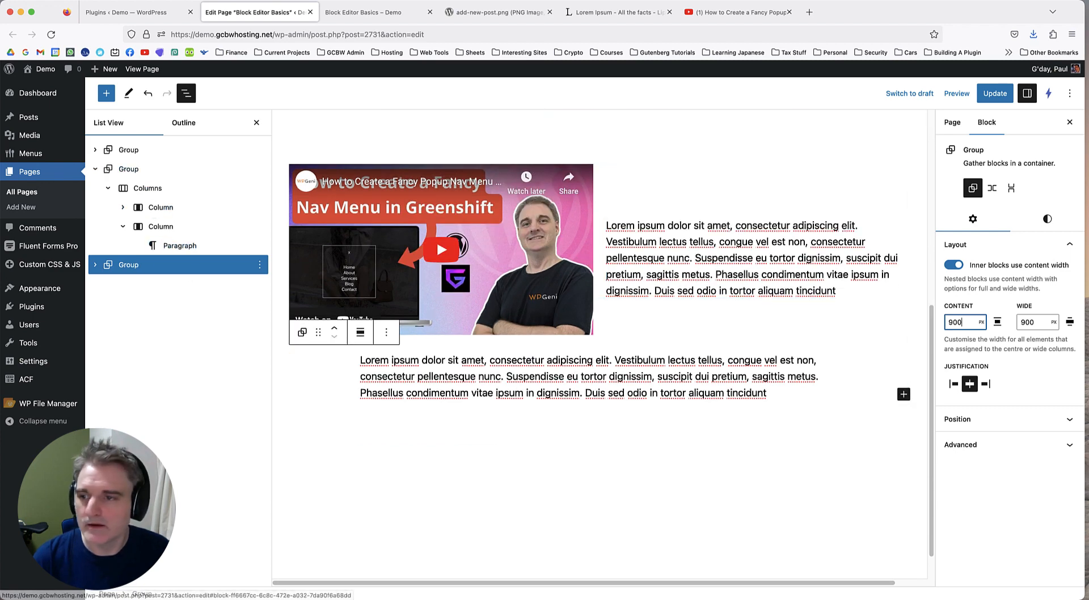
Enable the Margin control in the new group's dimension styles.
left_click(1047, 218)
scroll(1051, 331, "down", 2)
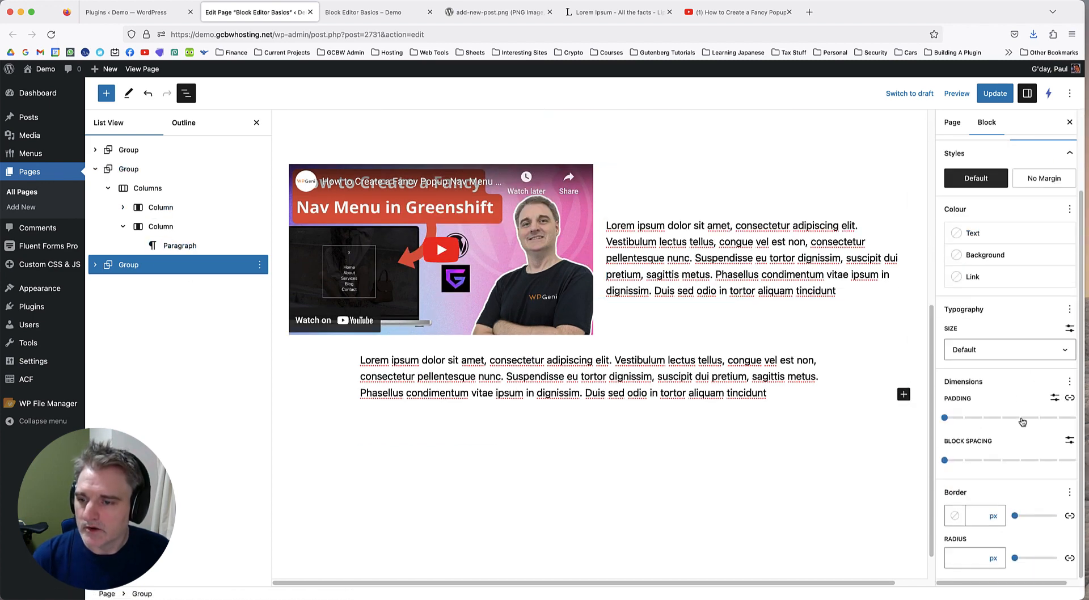
left_click(1070, 381)
left_click(968, 490)
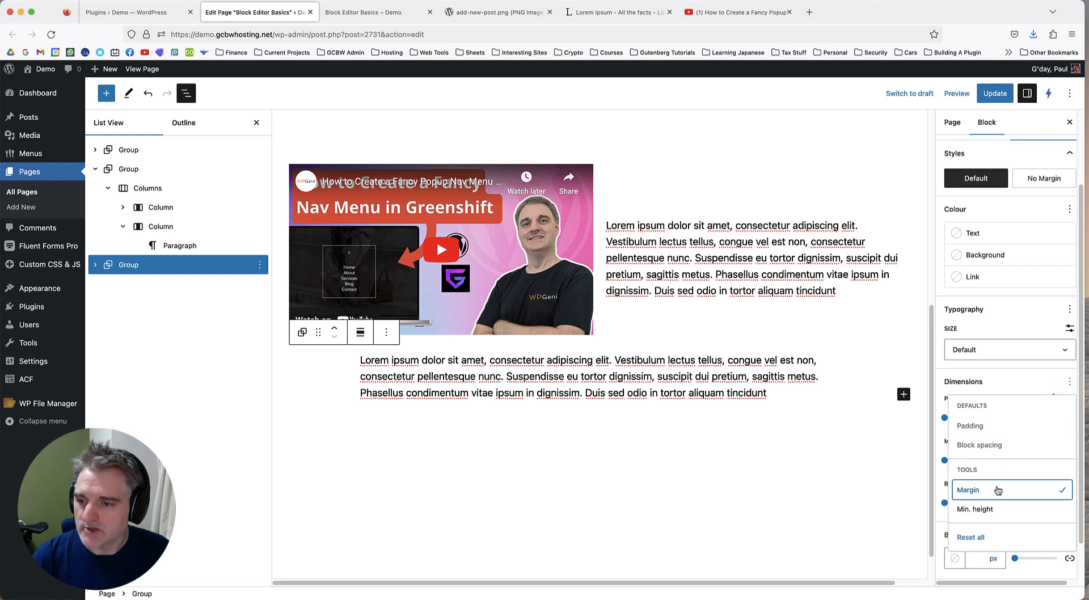
key("Escape")
scroll(1015, 426, "down", 1)
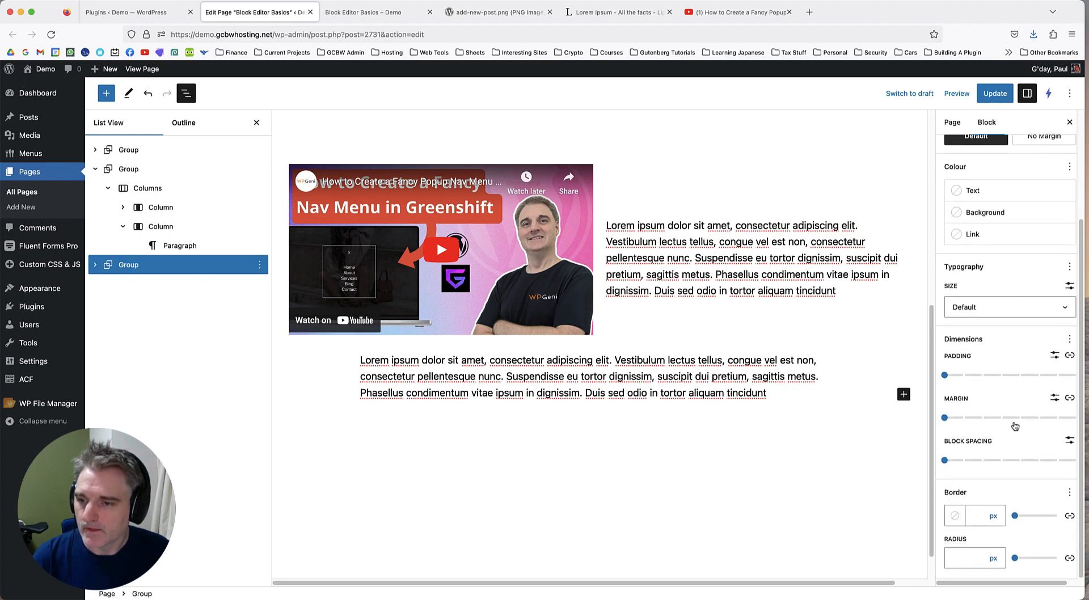
Unlink the group's margin sides and set a custom top margin of 4.5 rem.
left_click(1054, 398)
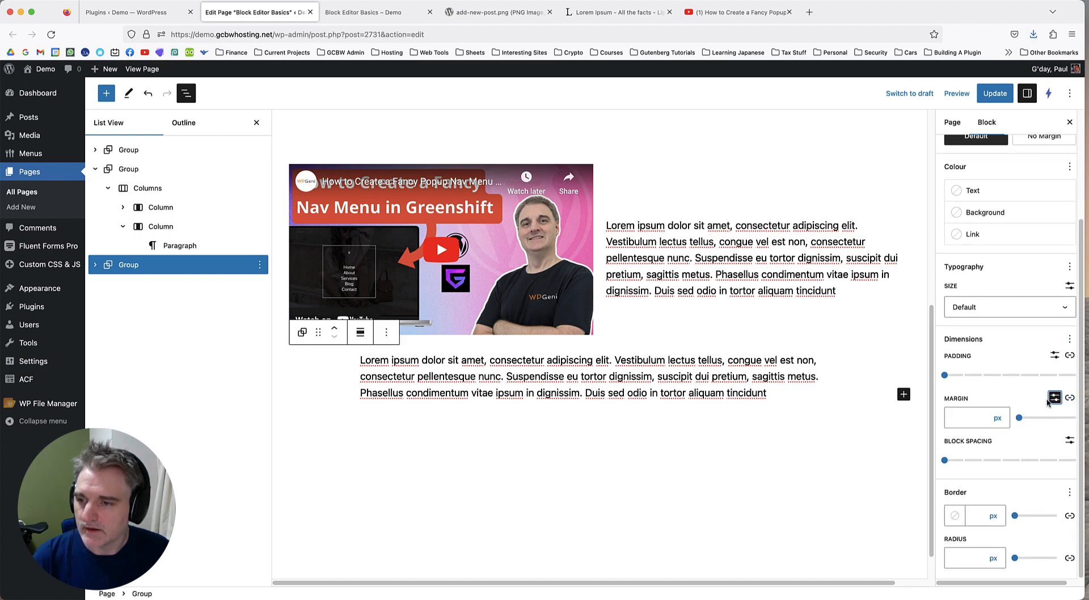
left_click(1069, 398)
scroll(1070, 400, "down", 1)
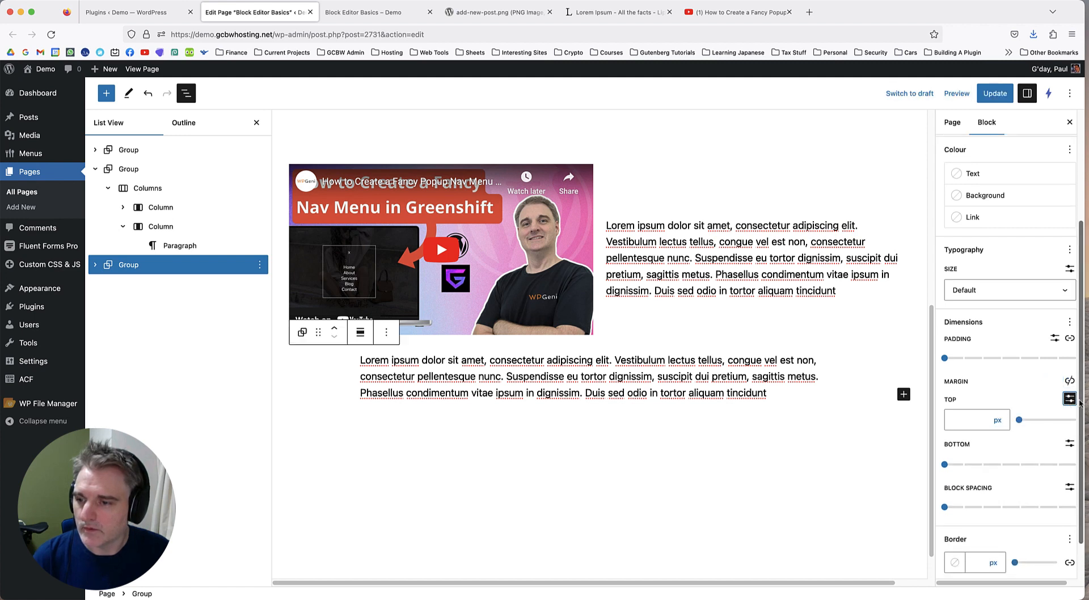
left_click(1000, 419)
left_click(1005, 451)
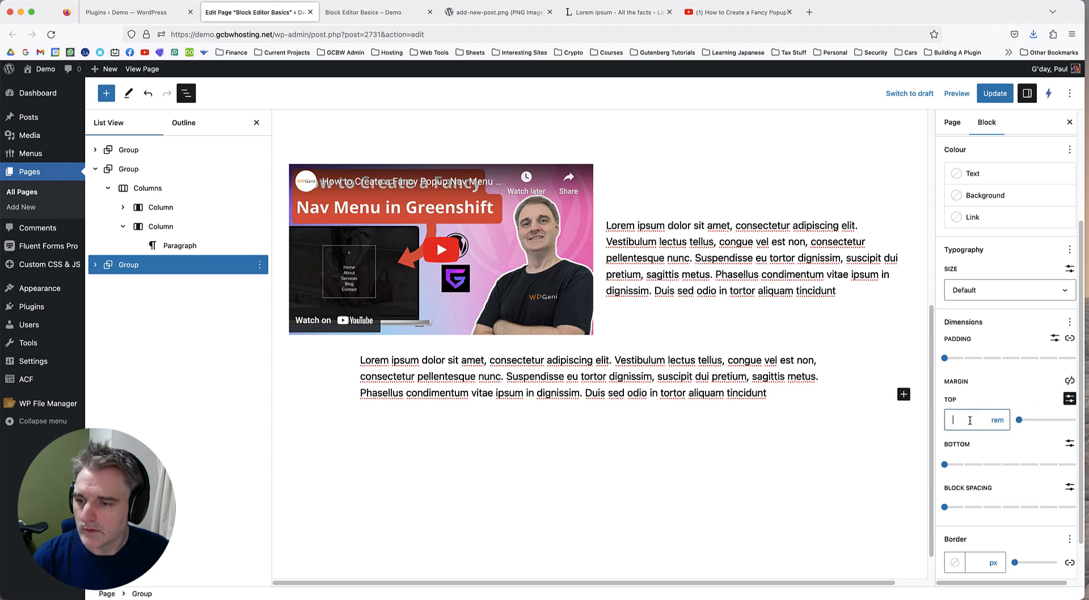
left_click(969, 420)
type("4.5")
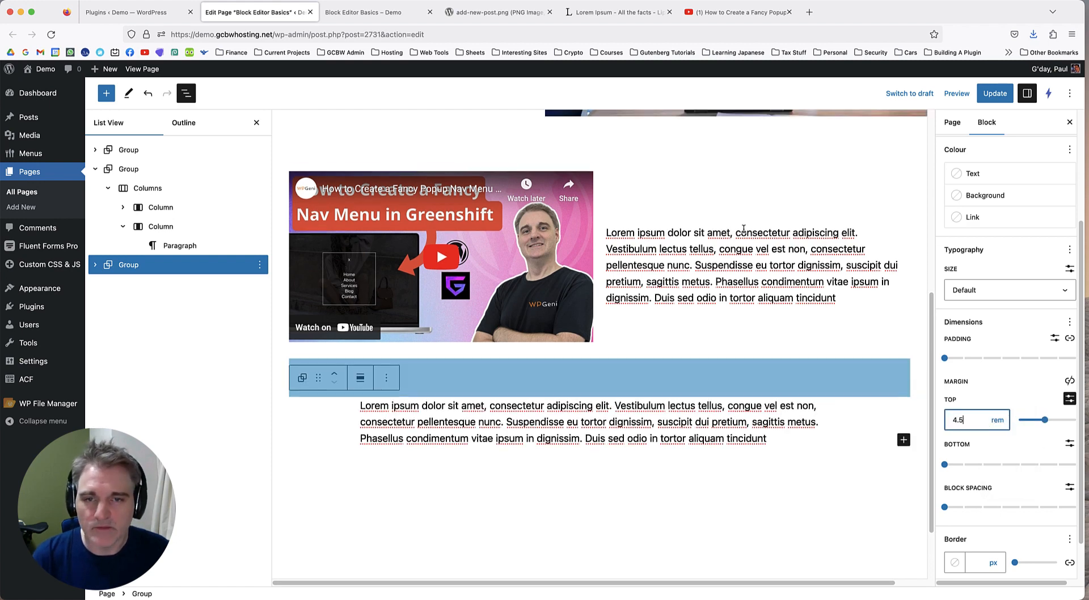
scroll(495, 212, "up", 2)
scroll(495, 211, "down", 3)
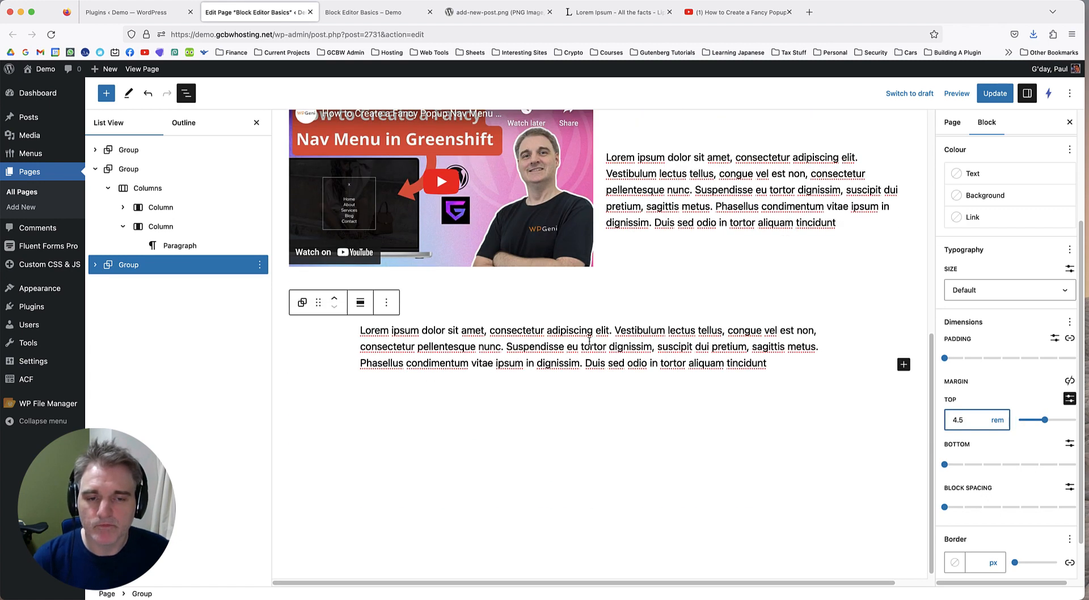
Copy the Sign Up Today button block from the first section.
left_click(590, 341)
scroll(590, 340, "up", 4)
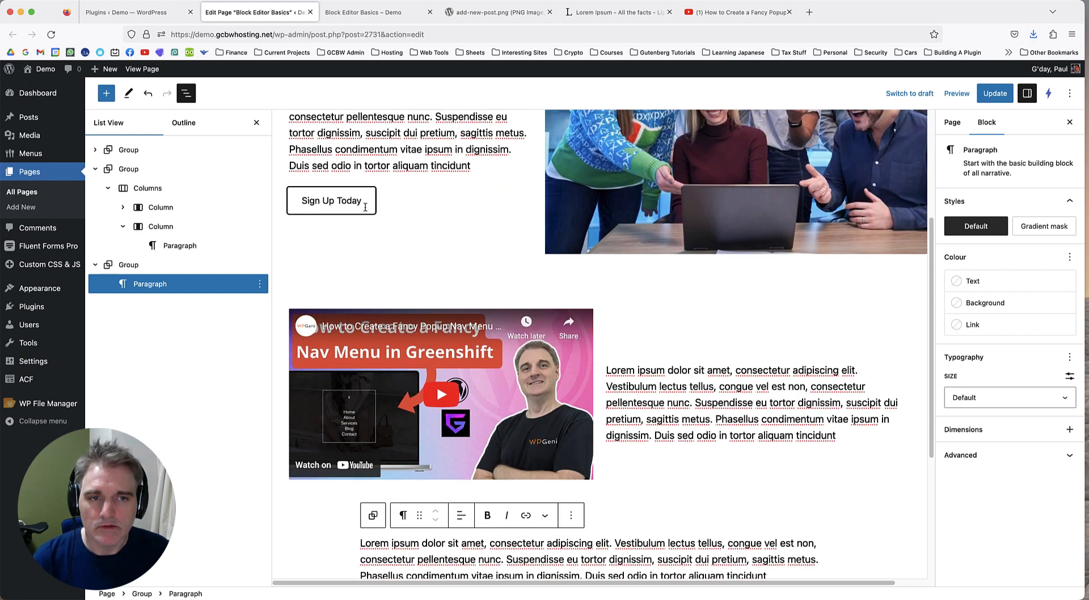
left_click(365, 206)
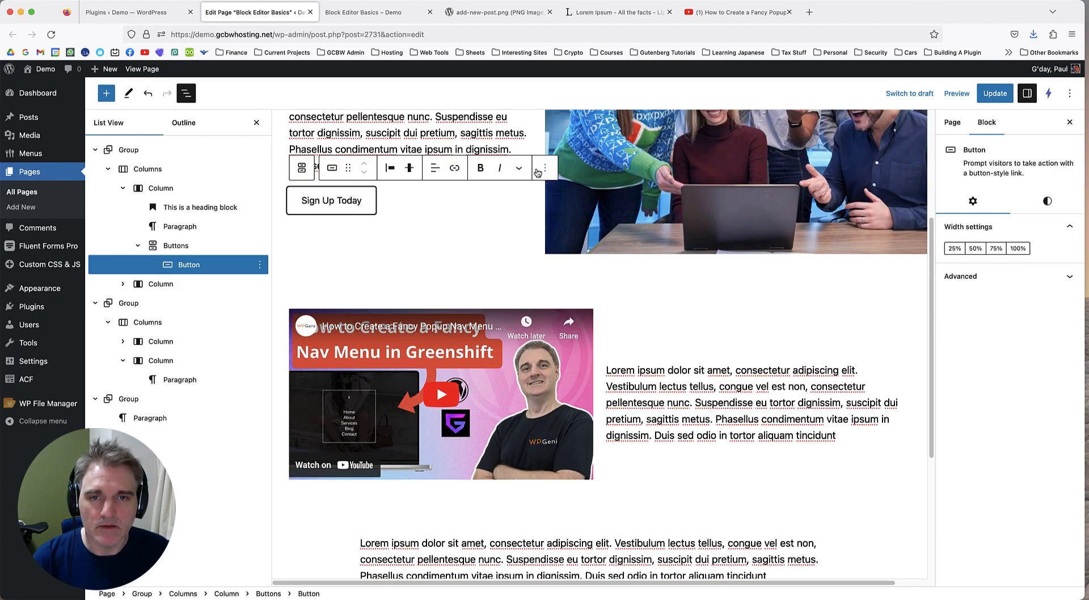
left_click(539, 170)
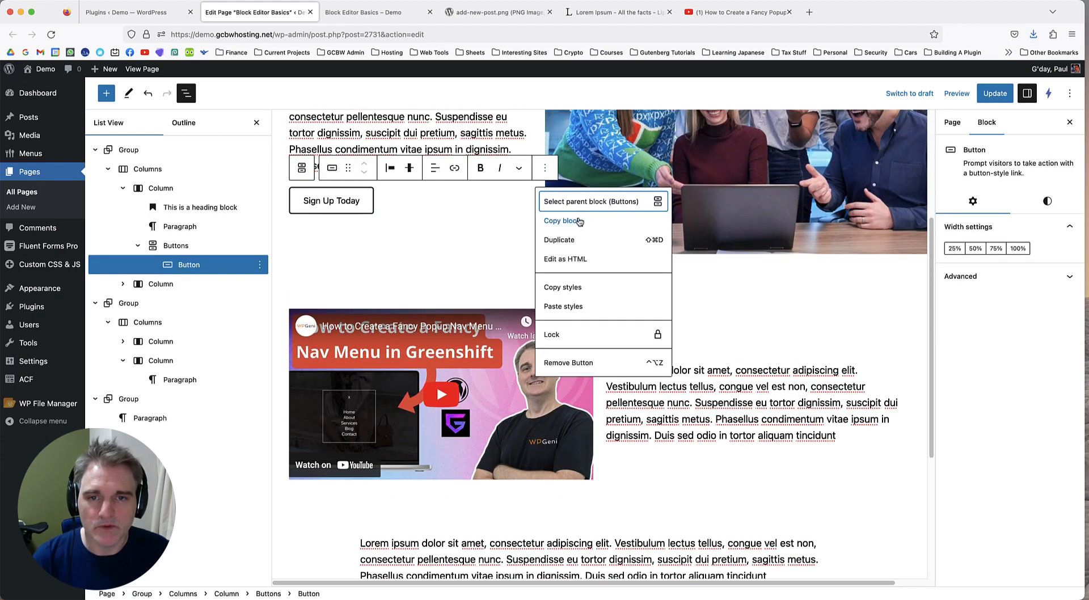
left_click(576, 221)
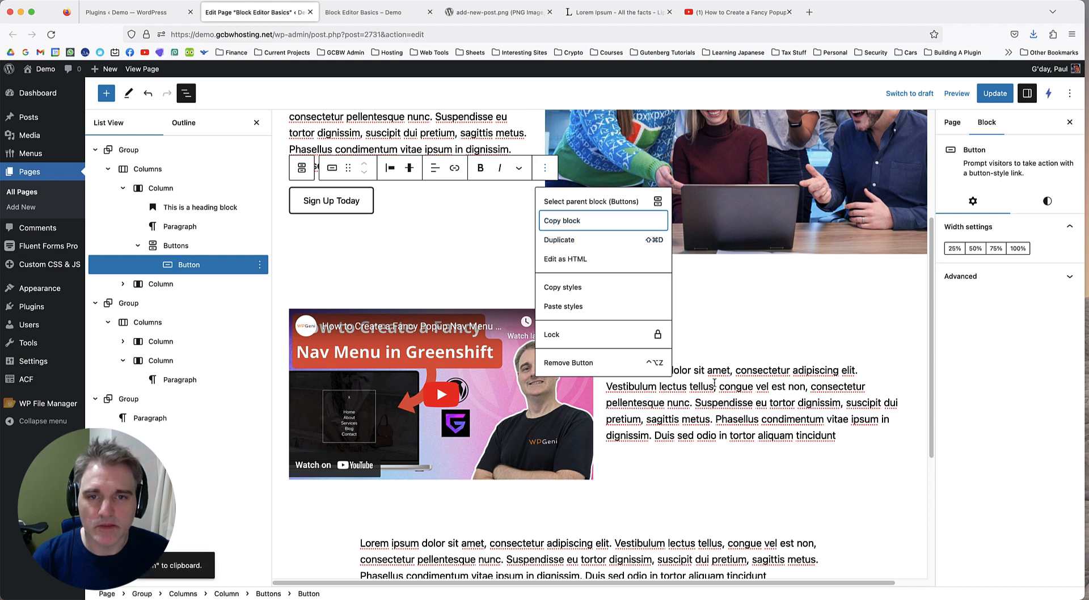
Add an empty paragraph below the Lorem ipsum text in the last group.
scroll(738, 369, "down", 5)
left_click(786, 408)
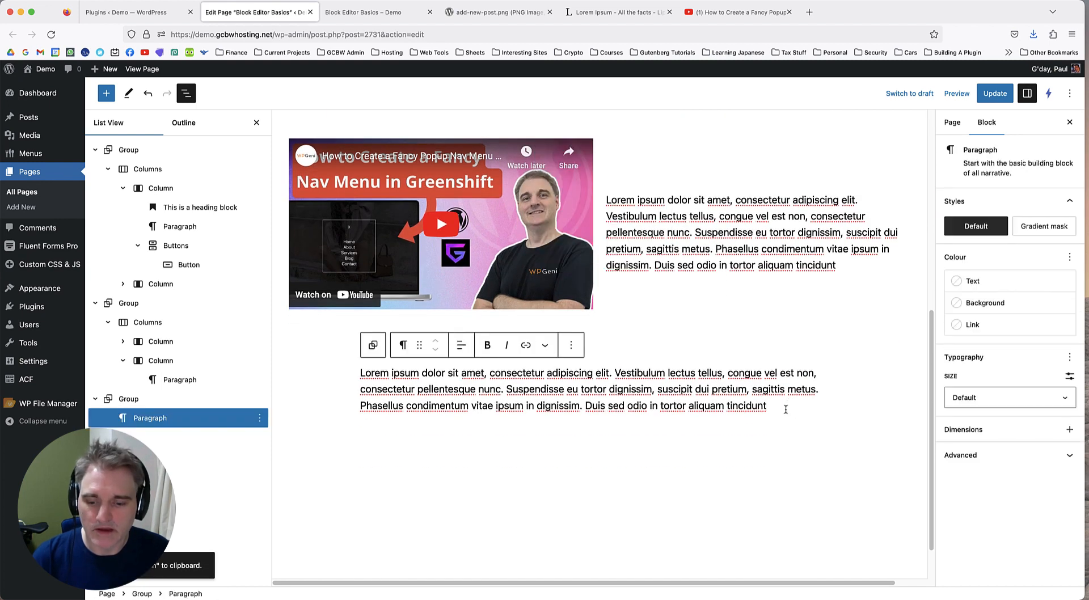
key("Return")
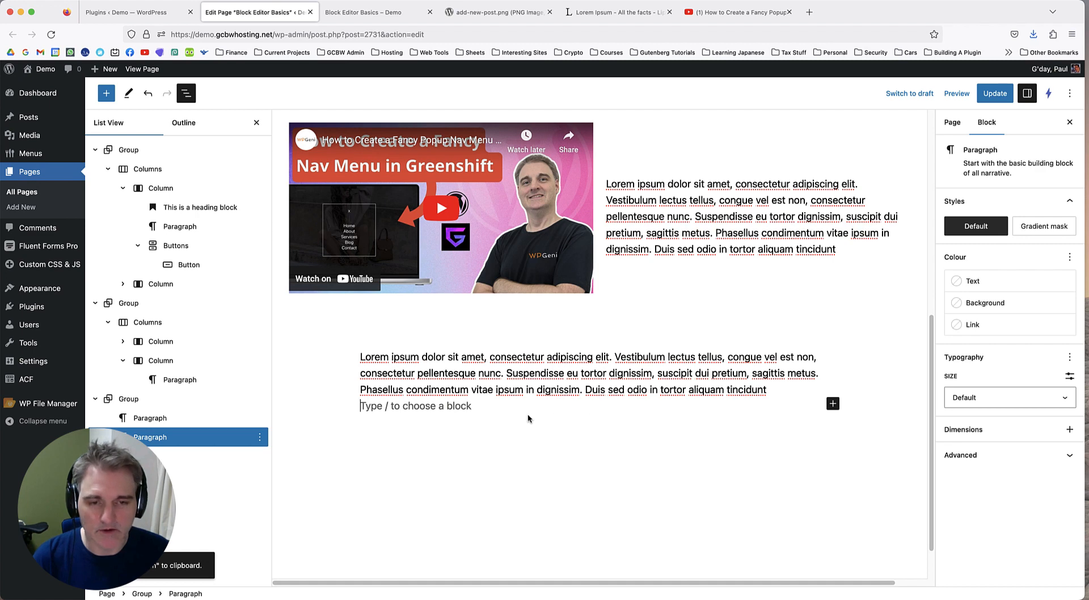
Try to paste the copied button into the empty paragraph of the last group.
right_click(459, 402)
left_click(438, 407)
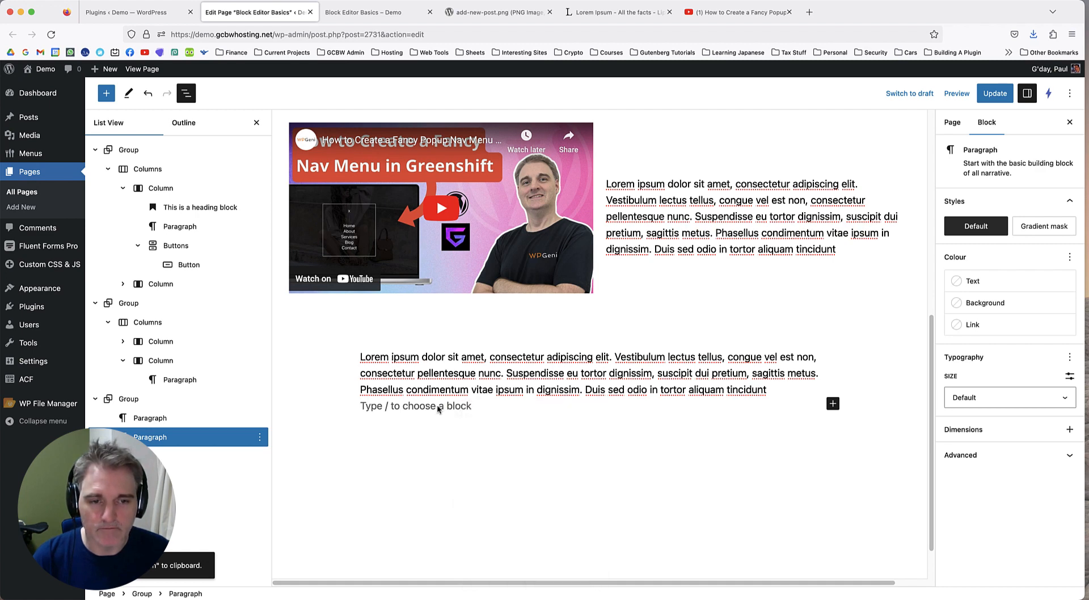
right_click(431, 406)
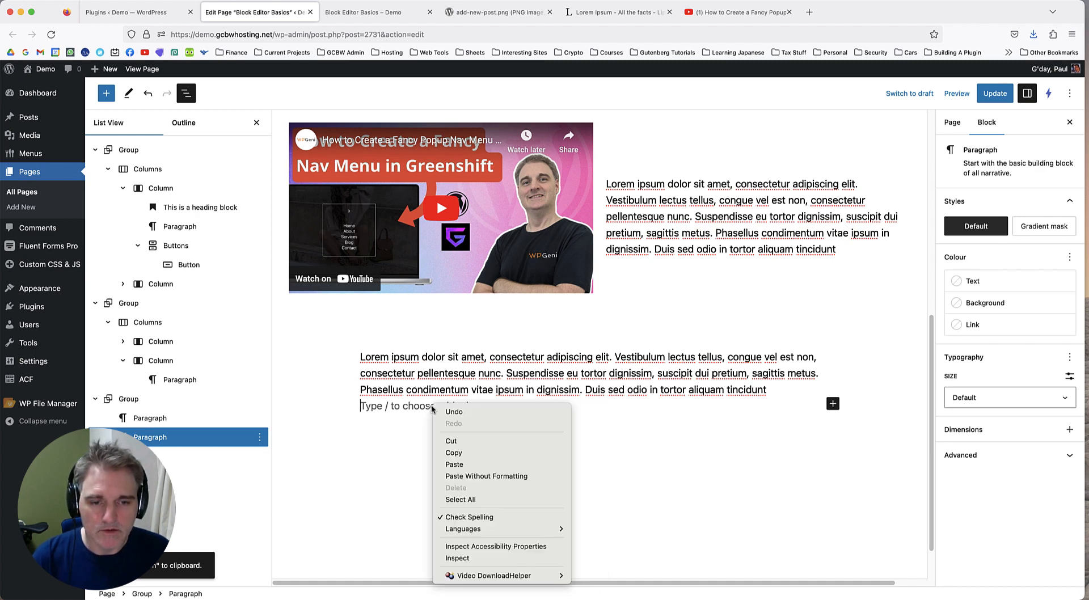
left_click(464, 466)
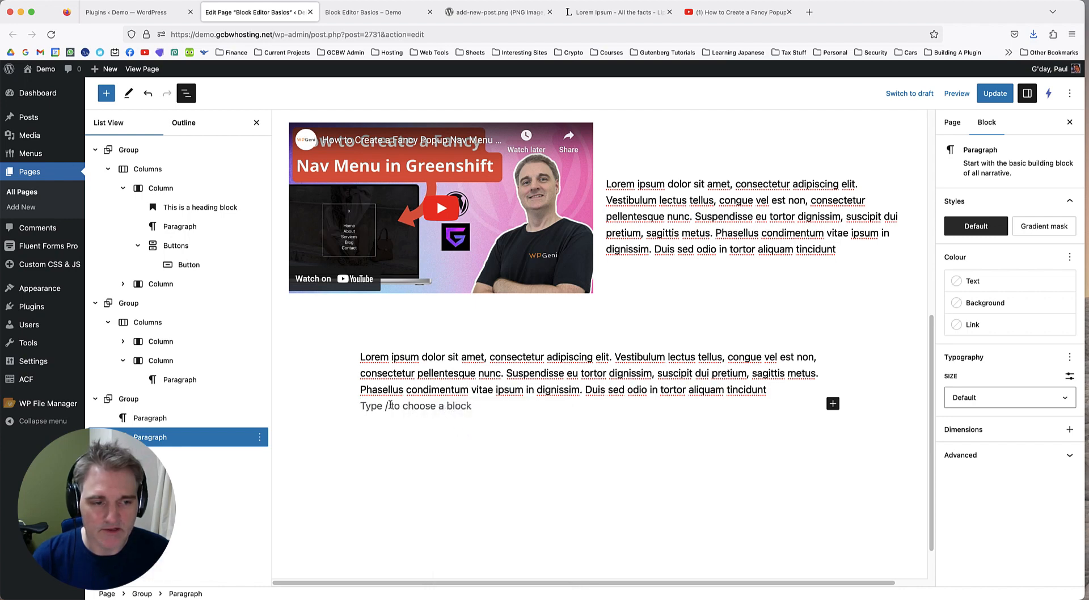
left_click(259, 439)
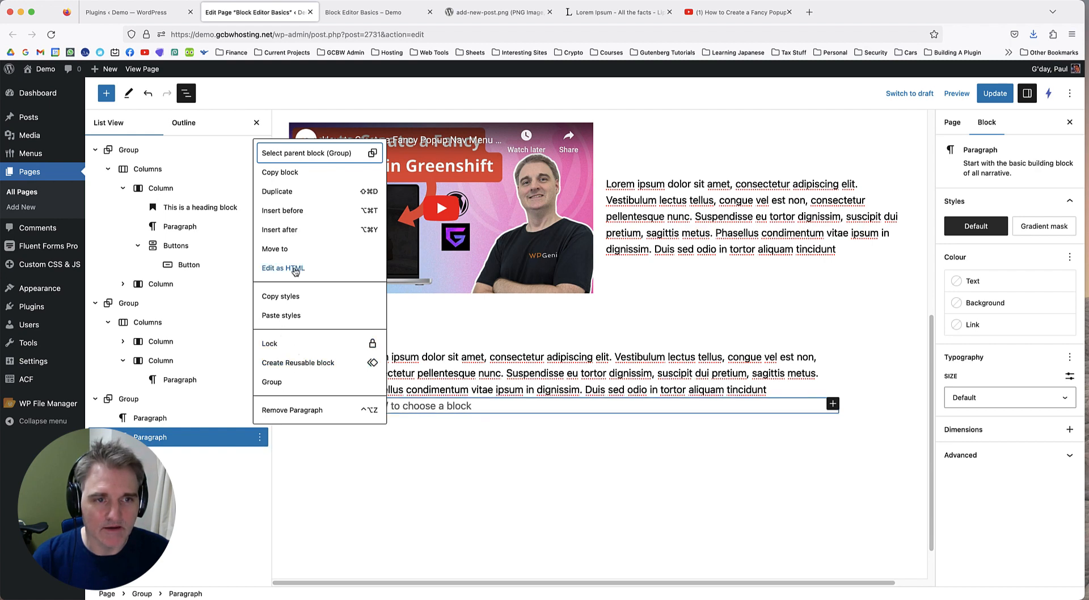
left_click(475, 397)
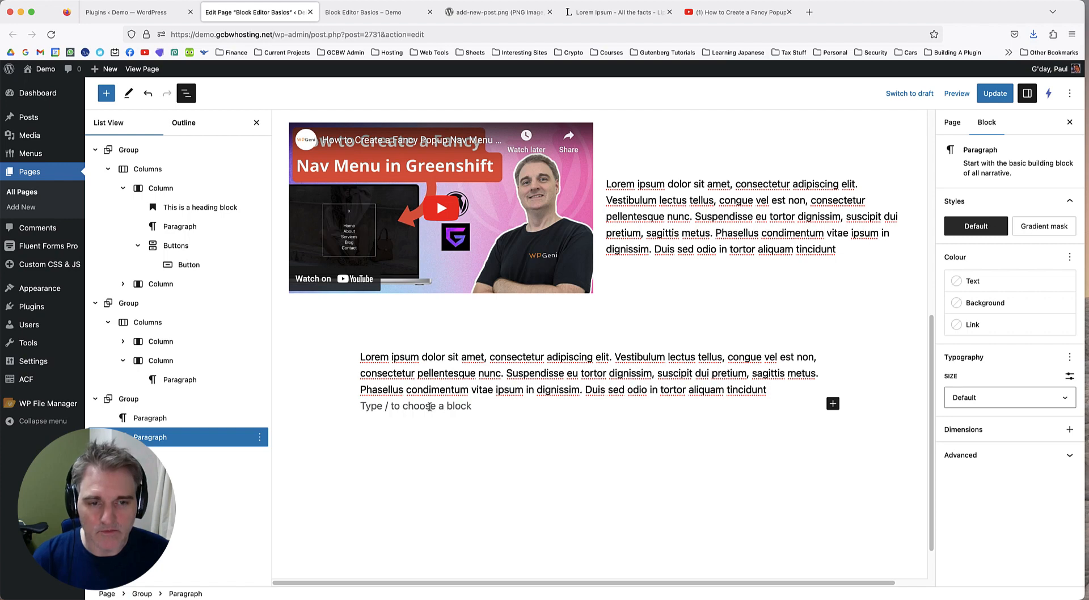
Copy the whole Buttons block that contains the Sign Up Today button.
scroll(397, 363, "up", 5)
left_click(385, 245)
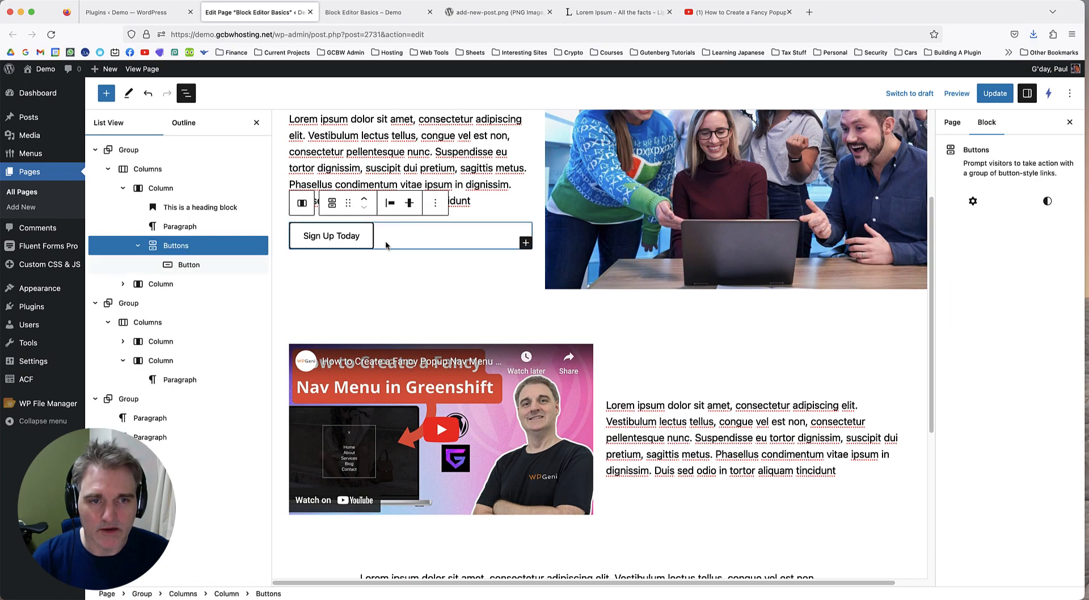
left_click(435, 203)
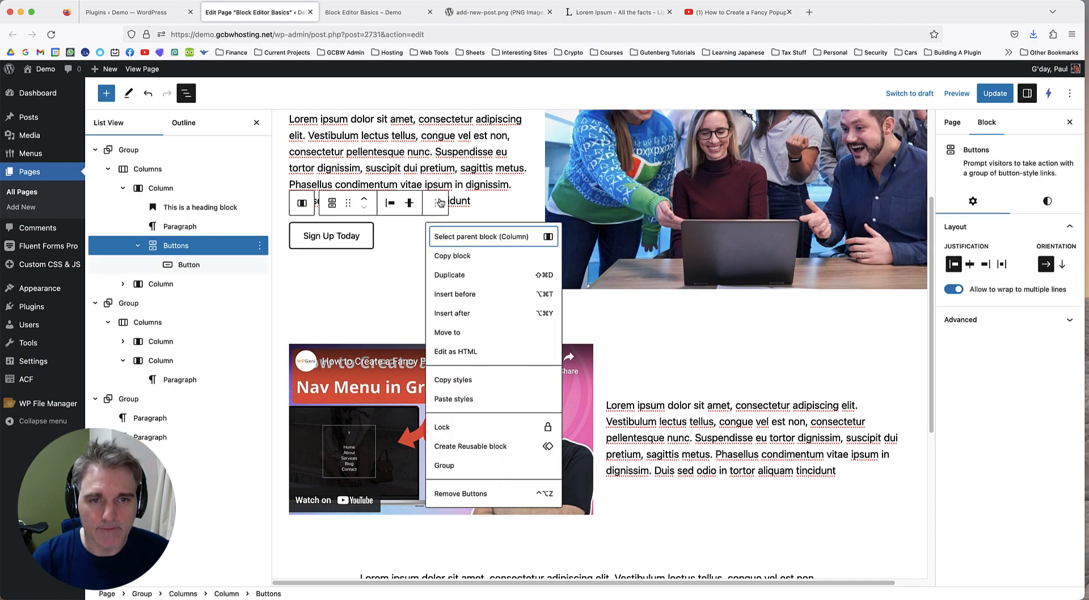
left_click(458, 255)
Insert another empty paragraph after the existing empty paragraph in the last group.
scroll(406, 311, "down", 2)
scroll(406, 311, "down", 6)
left_click(403, 358)
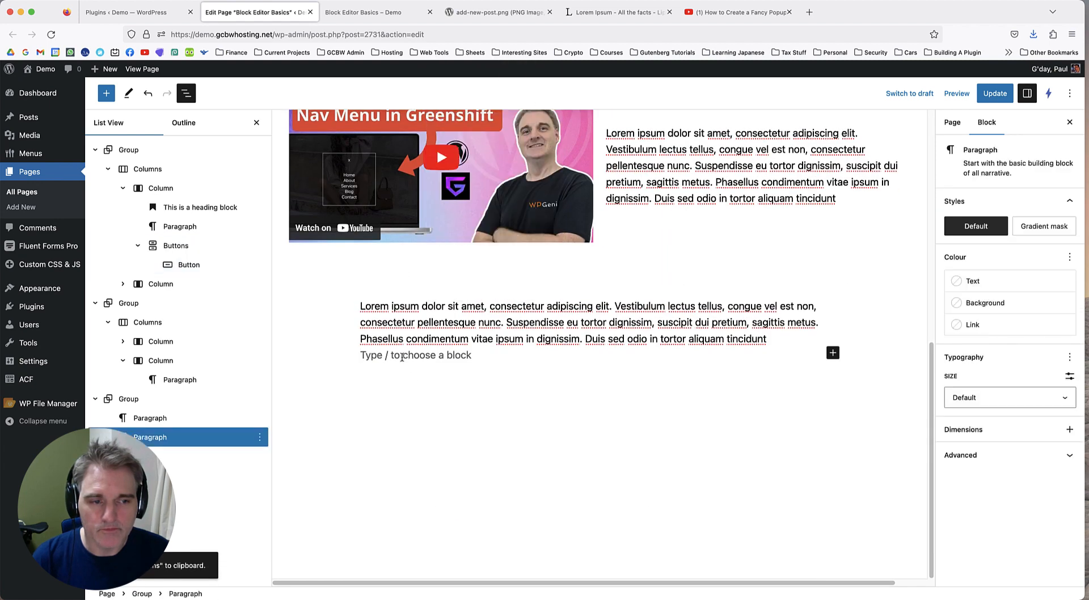
right_click(402, 356)
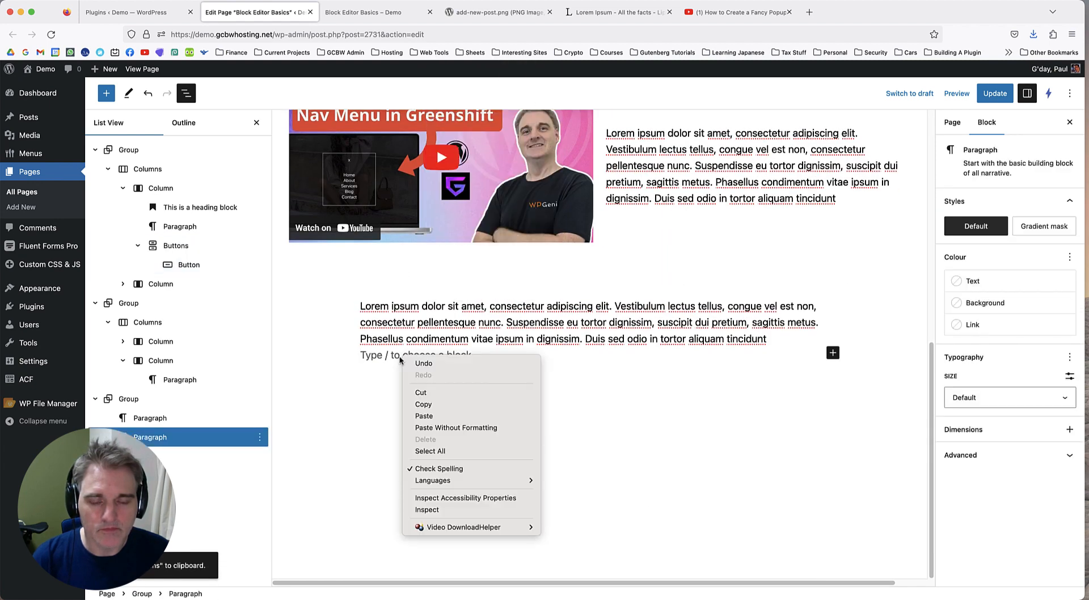
key("Escape")
left_click(259, 437)
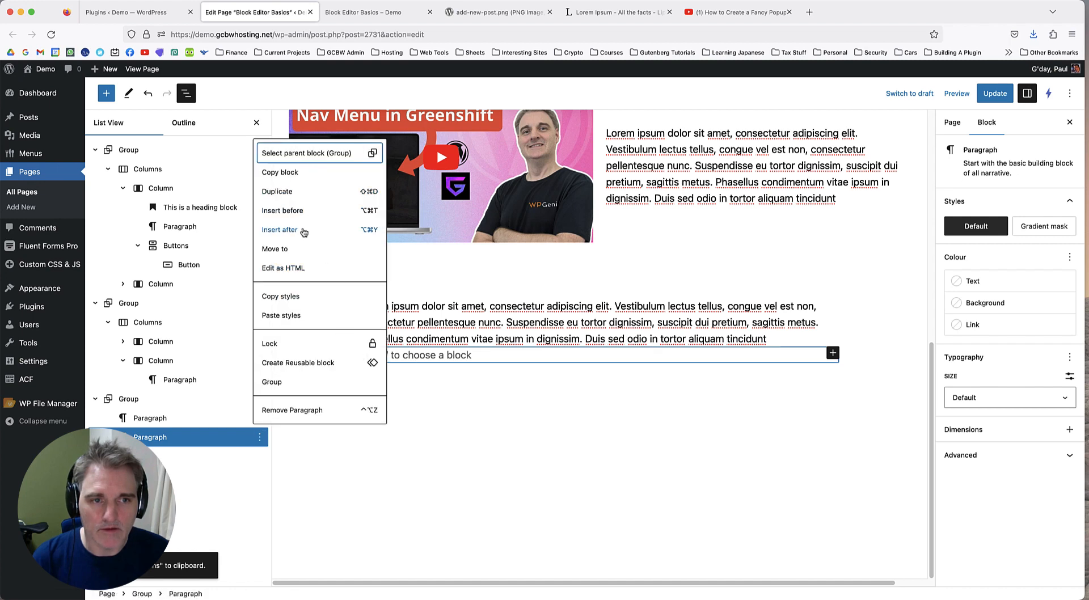
left_click(305, 229)
Paste the copied Sign Up Today Buttons block into the newest empty paragraph and delete the empty paragraph above it.
left_click(261, 456)
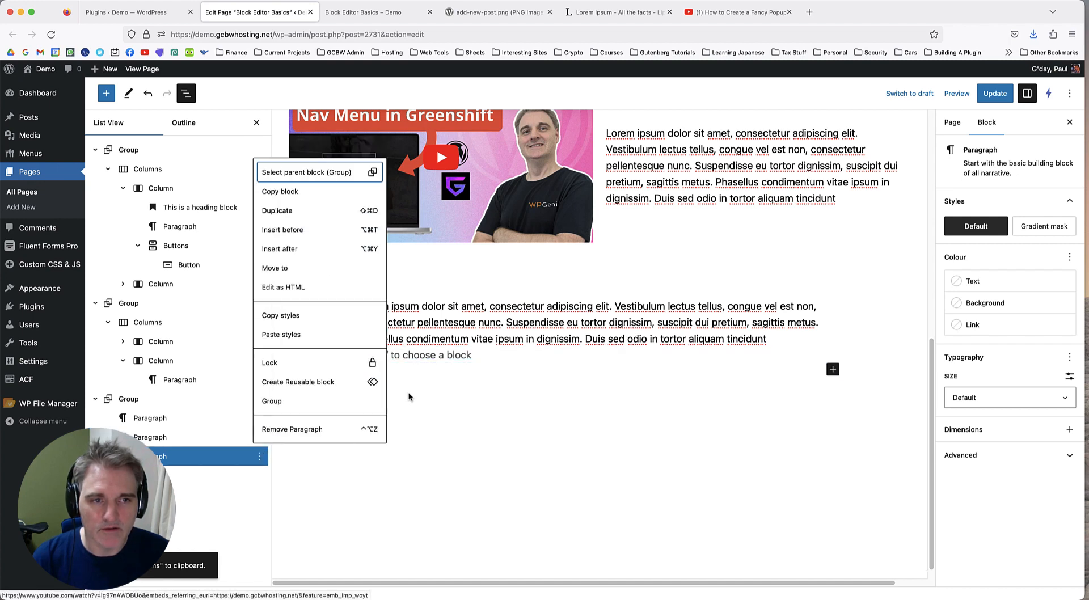
left_click(416, 377)
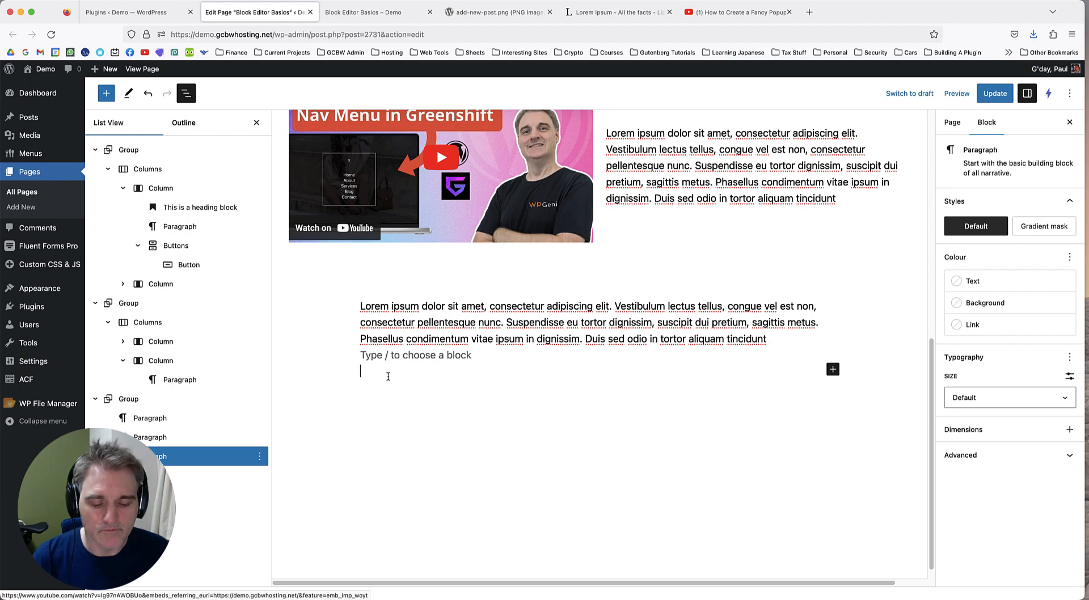
key("super+v")
left_click(505, 426)
left_click(468, 381)
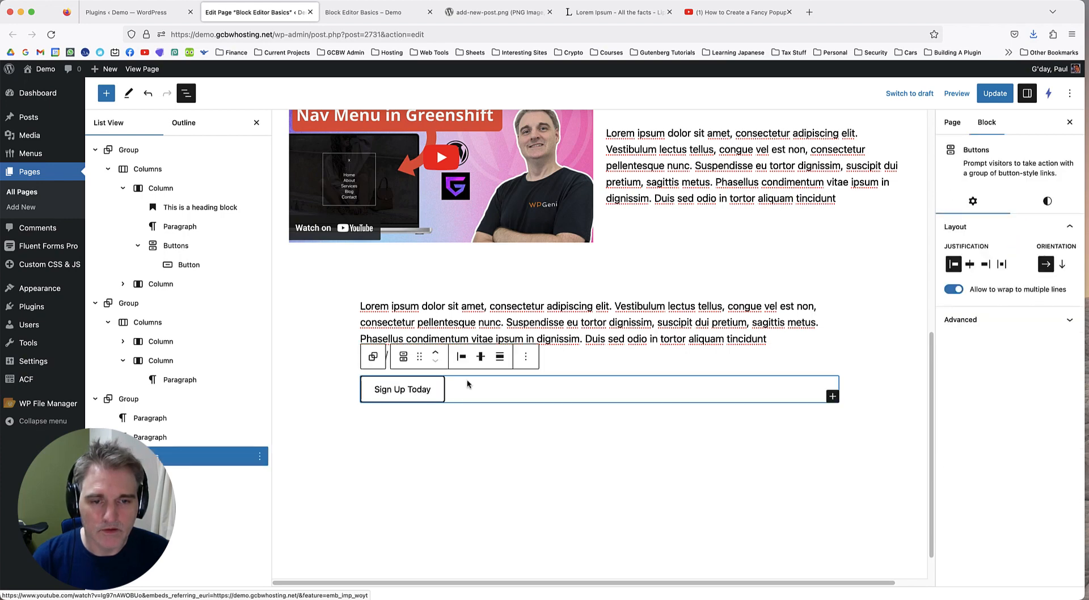
left_click(552, 362)
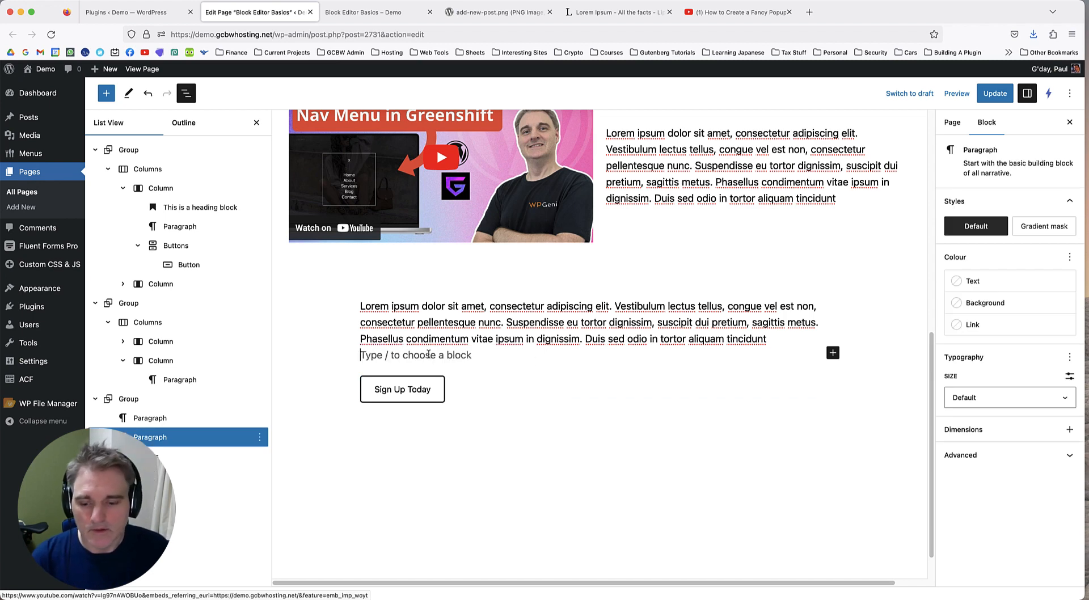
key("BackSpace")
Copy the last group's Sign Up Today Buttons block and paste a duplicate below the group.
left_click(514, 389)
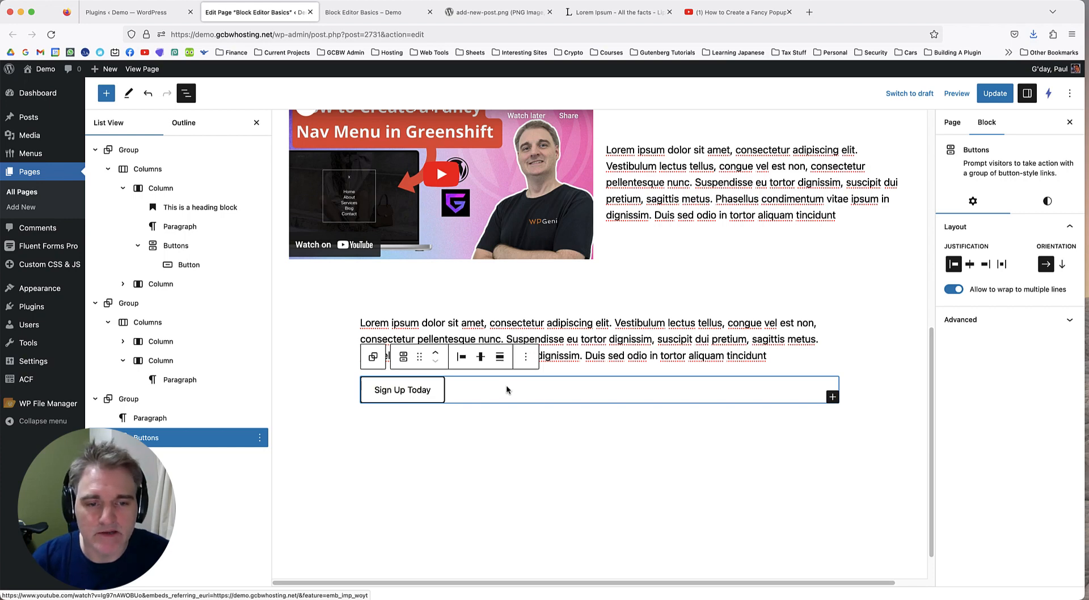
scroll(475, 385, "up", 1)
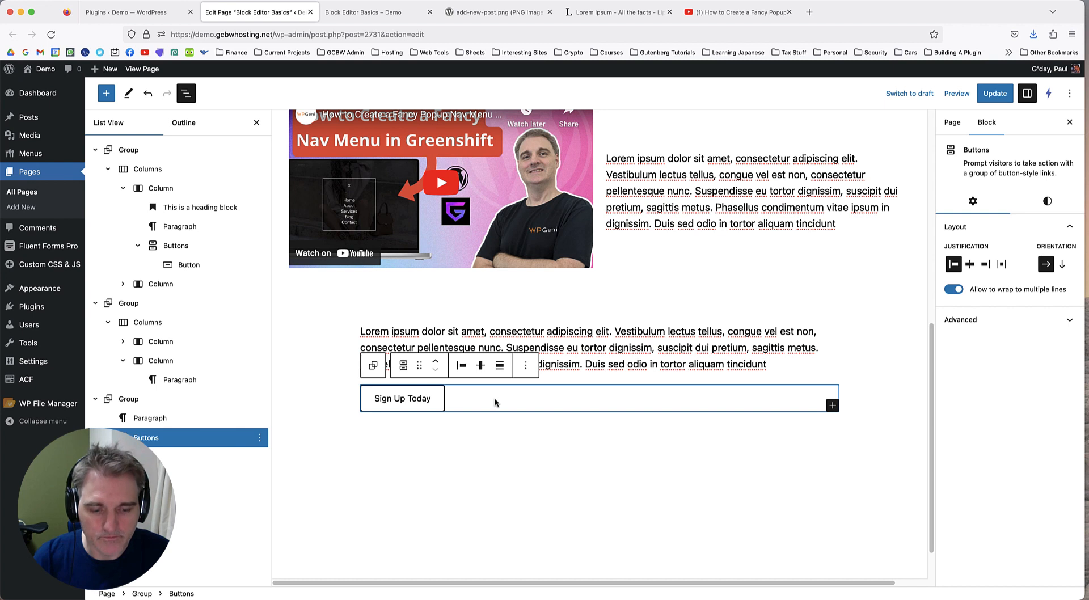
key("super+c")
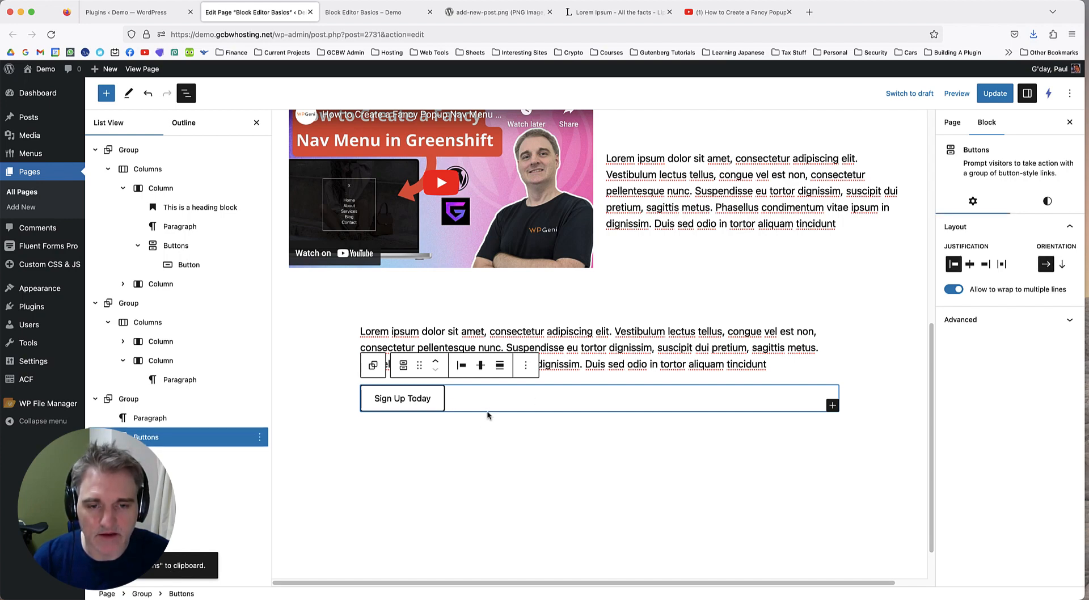
left_click(484, 417)
left_click(444, 435)
key("super+v")
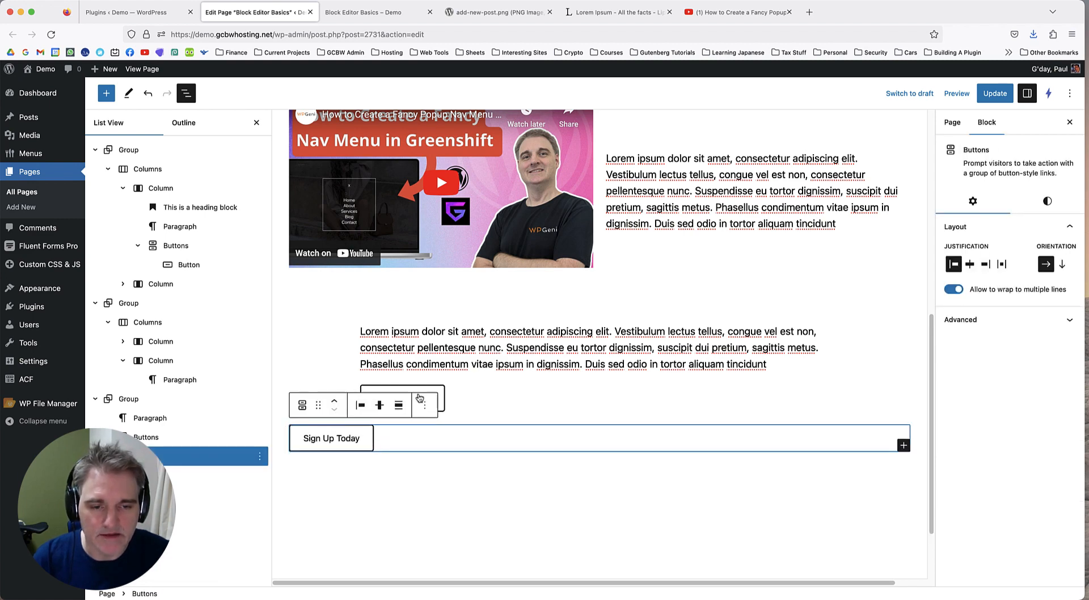
Remove the duplicate Sign Up Today Buttons block from below the last group.
left_click(400, 464)
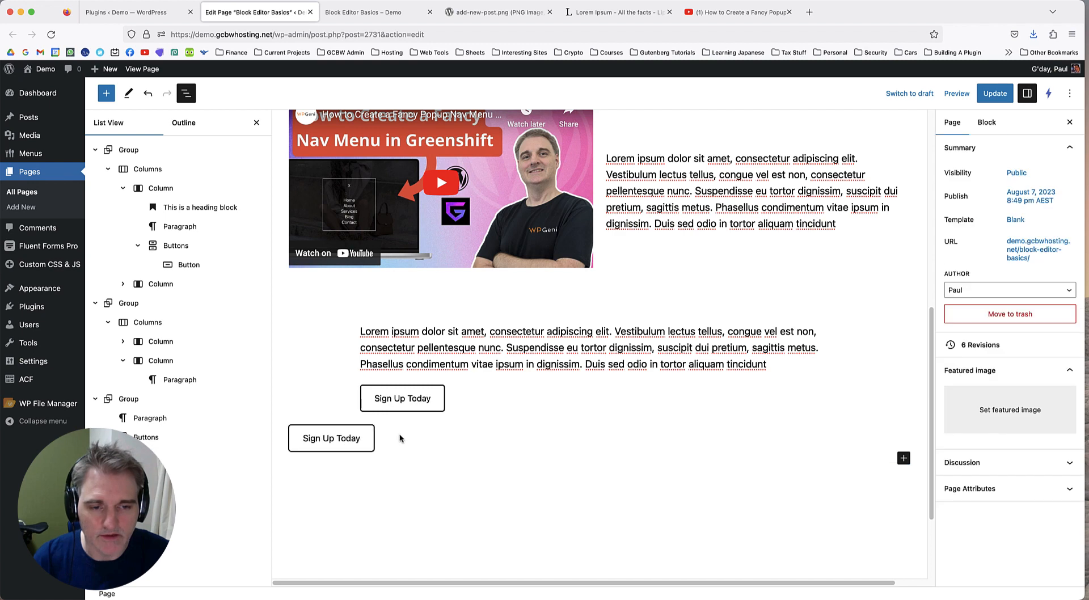
left_click(399, 433)
left_click(424, 405)
left_click(524, 372)
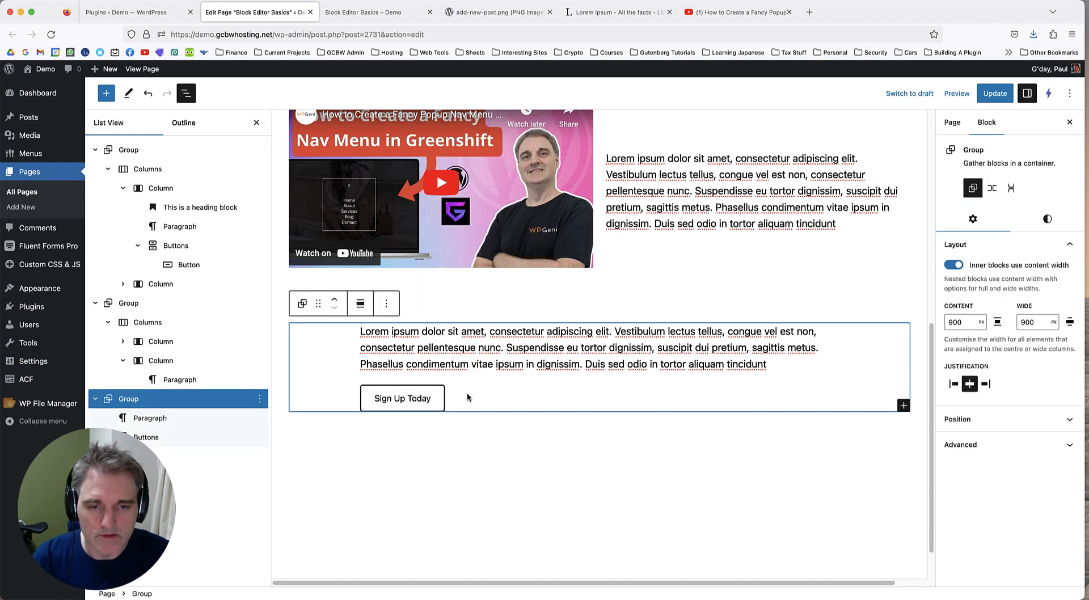
Centre-align the text of the last group's Sign Up Today button and justify the button to the centre.
left_click(404, 397)
left_click(409, 399)
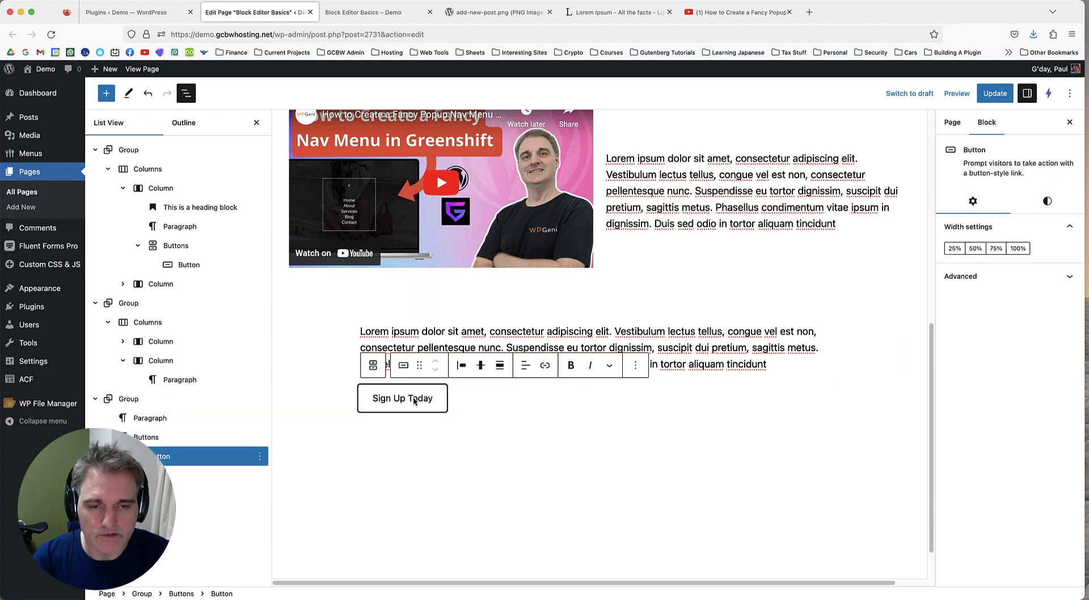
left_click(481, 368)
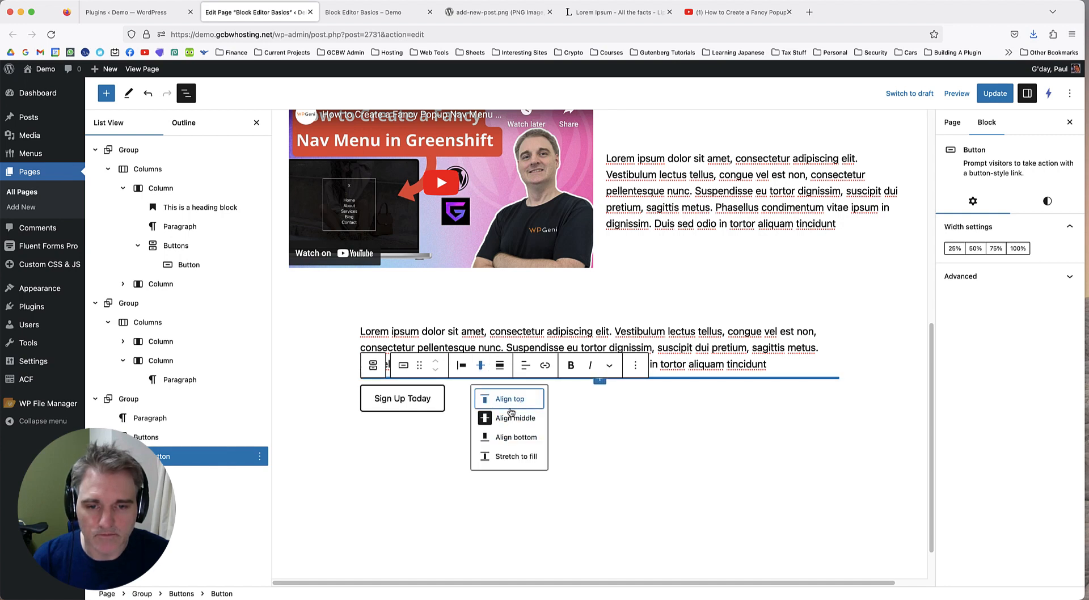
left_click(525, 365)
left_click(556, 418)
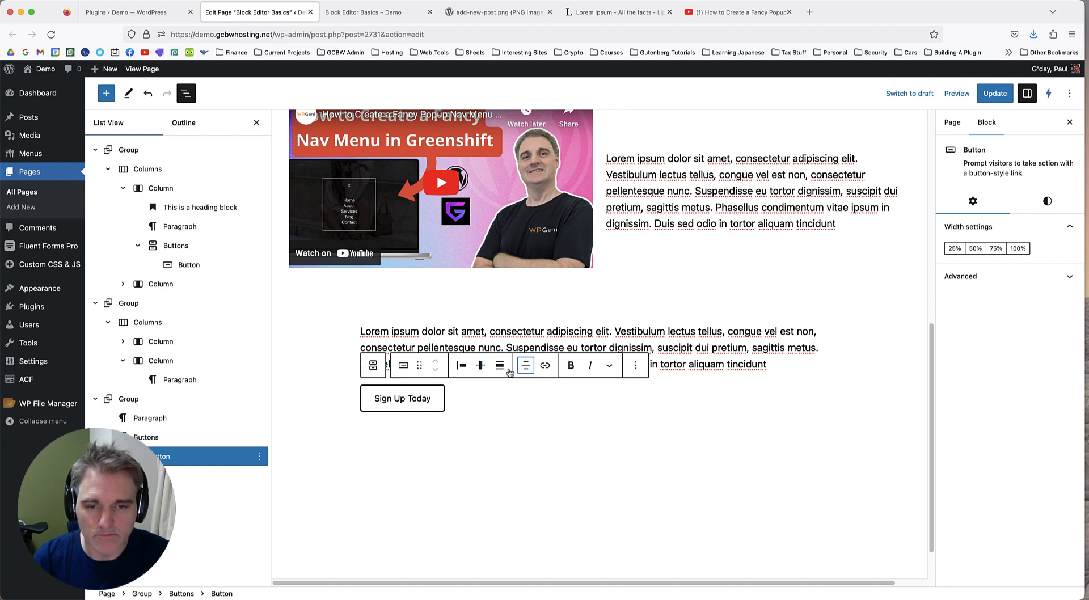
left_click(462, 367)
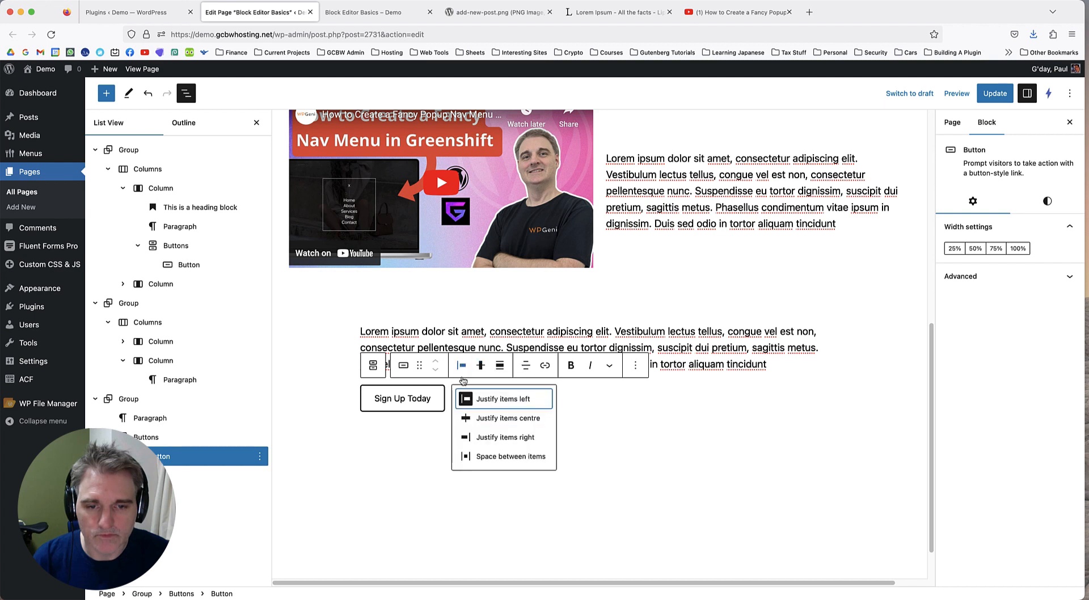
left_click(494, 420)
Set the text alignment inside the last group's Sign Up Today button to left.
left_click(532, 365)
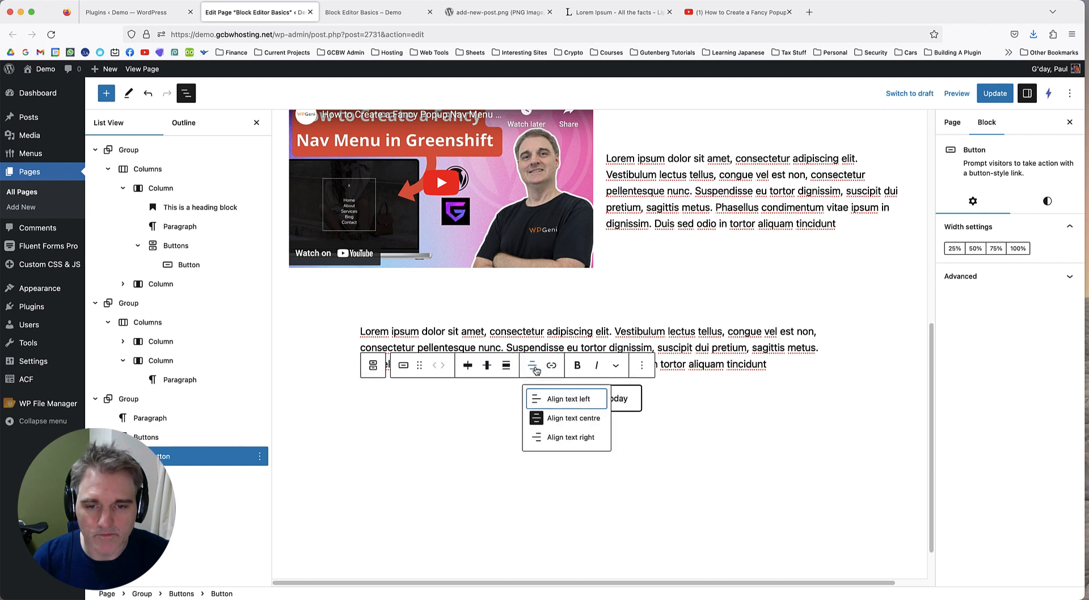
left_click(547, 401)
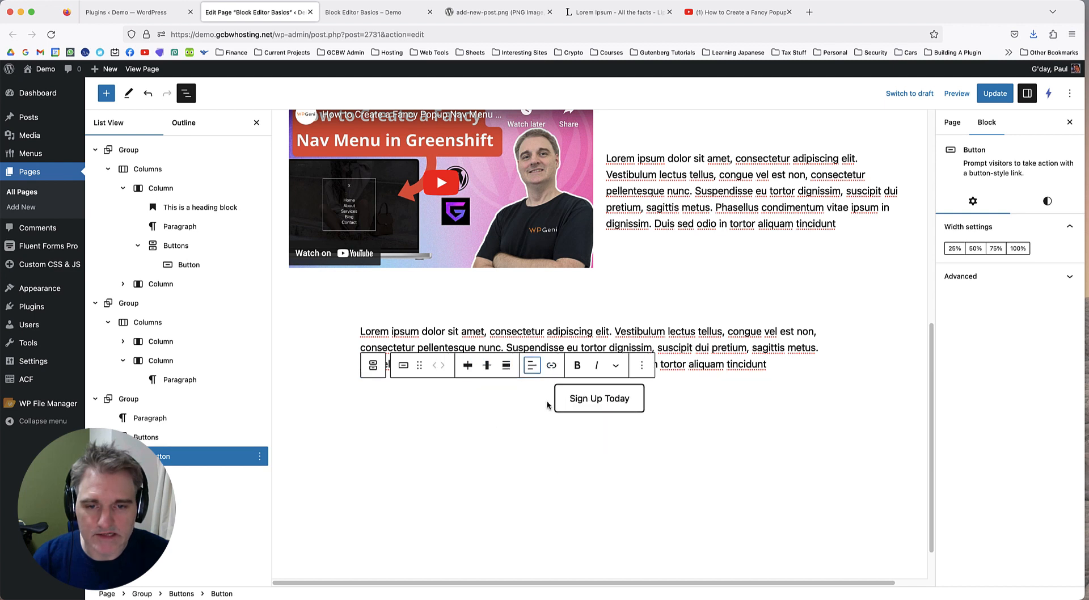
left_click(488, 367)
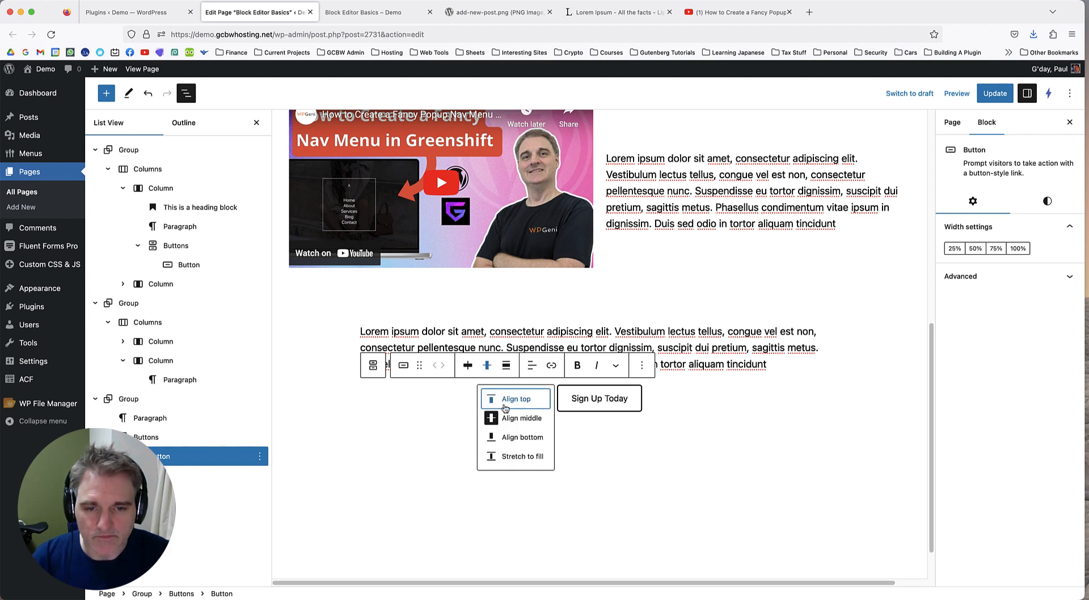
left_click(449, 393)
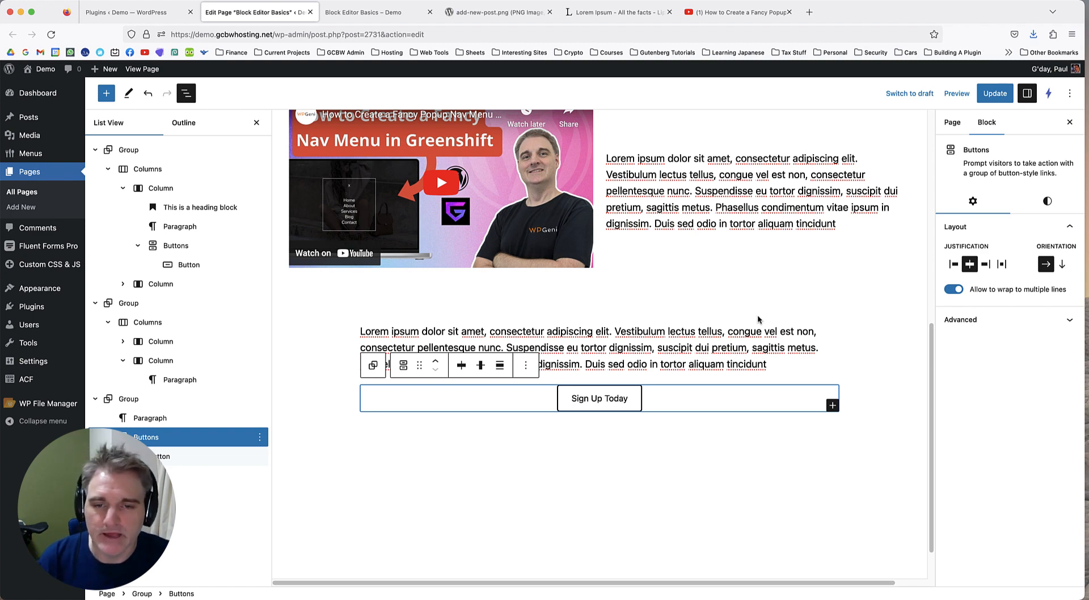
left_click(561, 444)
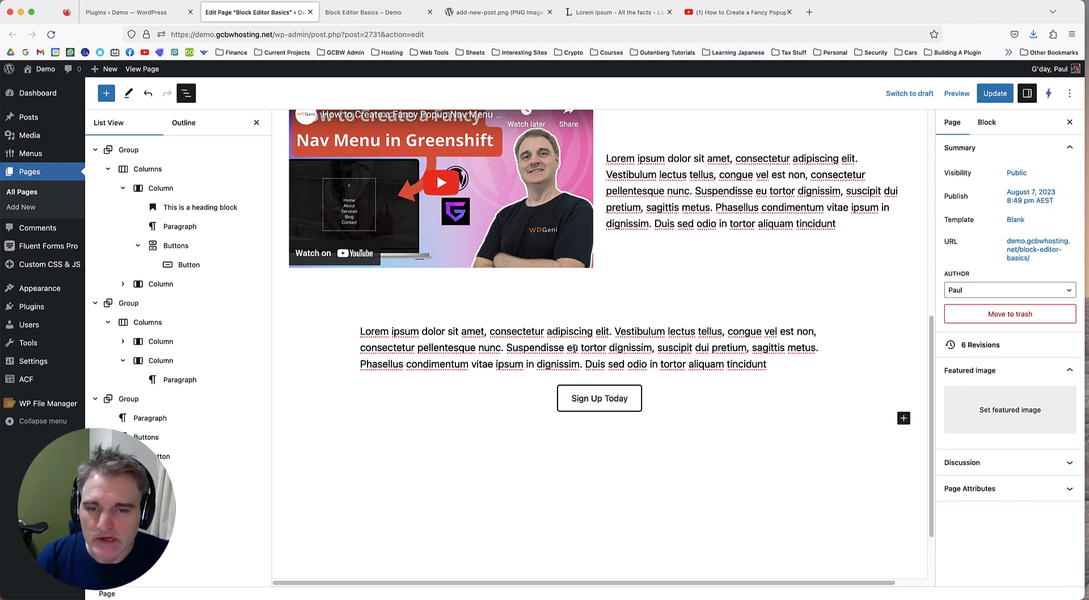
Centre-align the text of the Lorem ipsum paragraph in the last group.
left_click(575, 349)
left_click(461, 304)
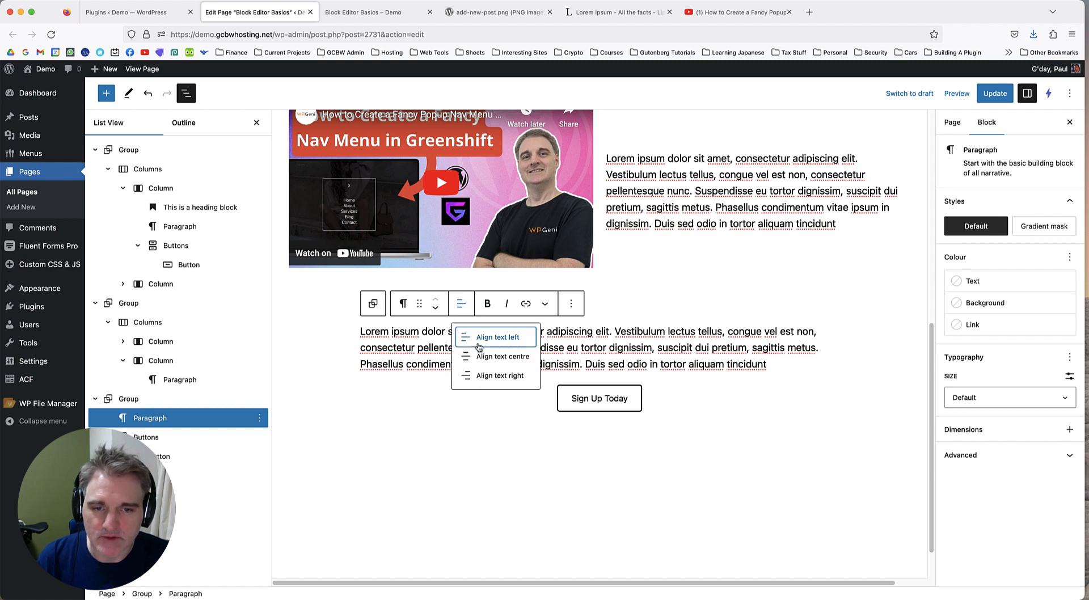
left_click(495, 354)
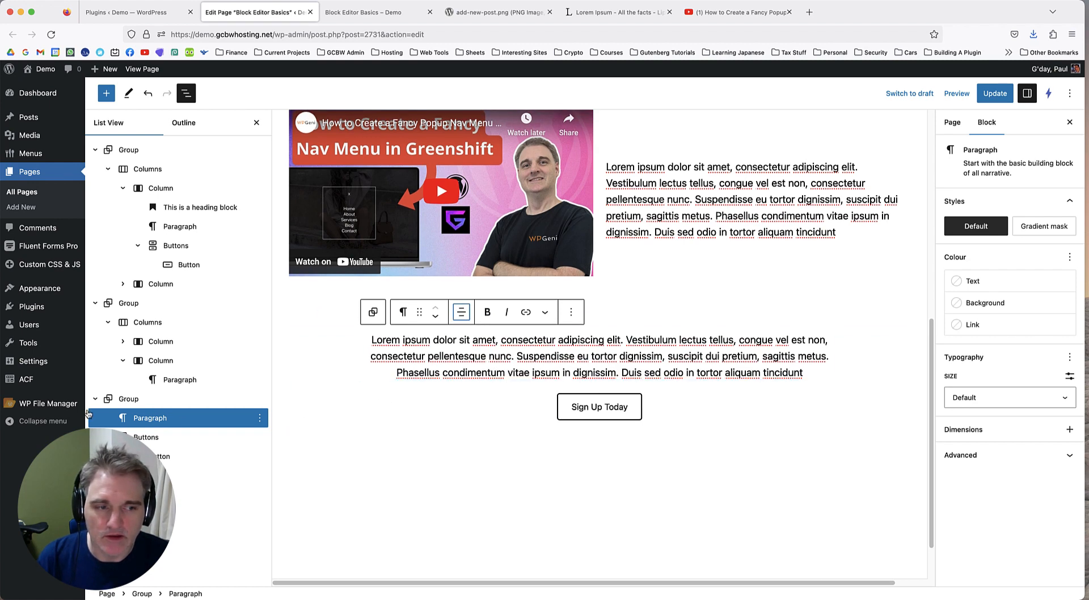
Set the last group's padding to 6 on all sides.
left_click(119, 399)
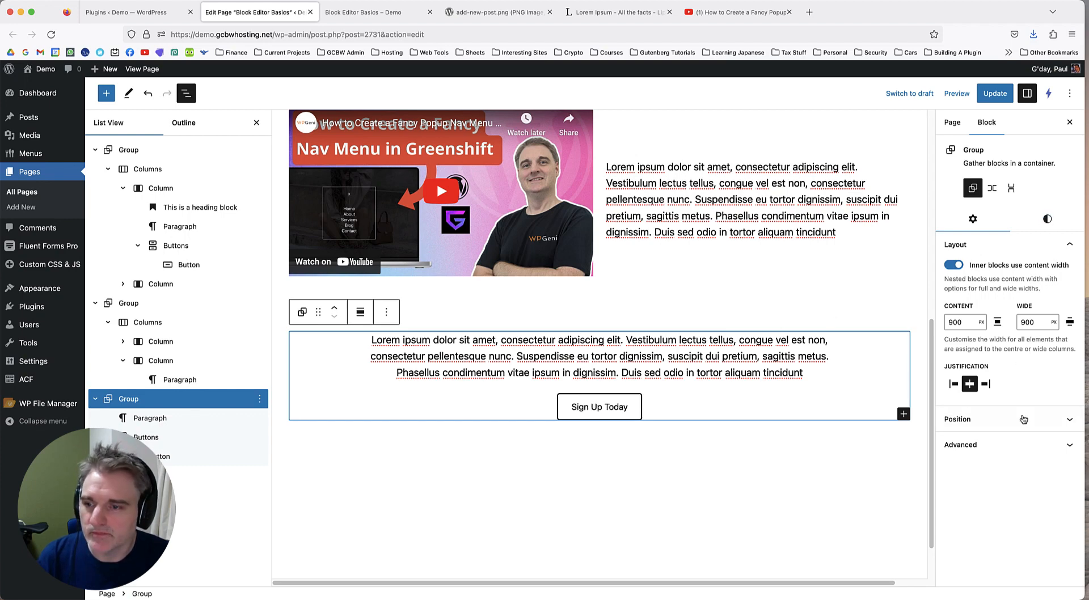
left_click(1028, 220)
scroll(1037, 385, "down", 4)
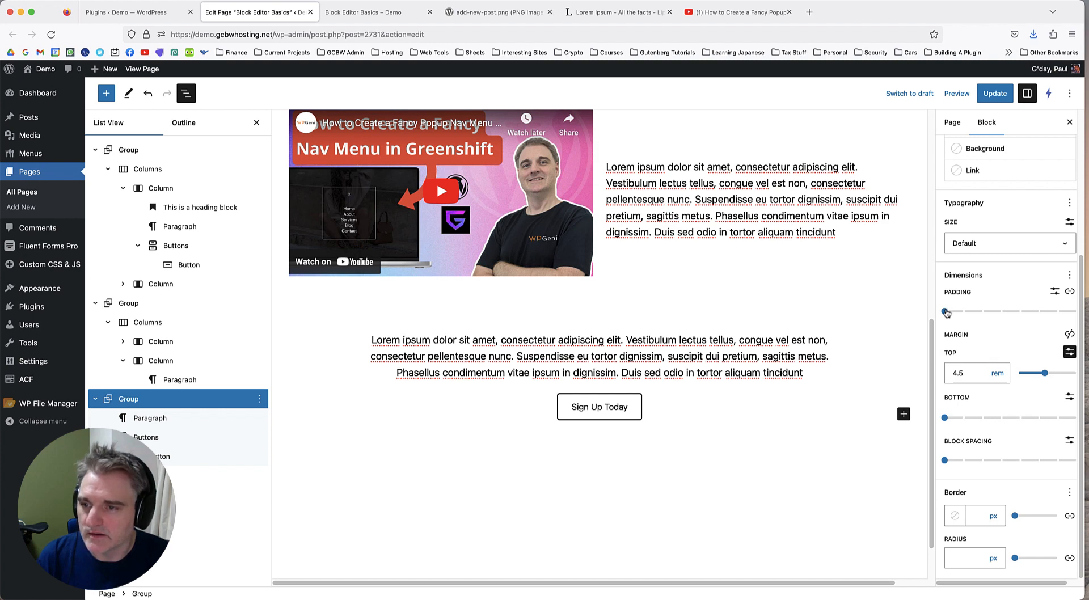
left_click_drag(945, 311, 1028, 316)
left_click_drag(1029, 316, 1058, 316)
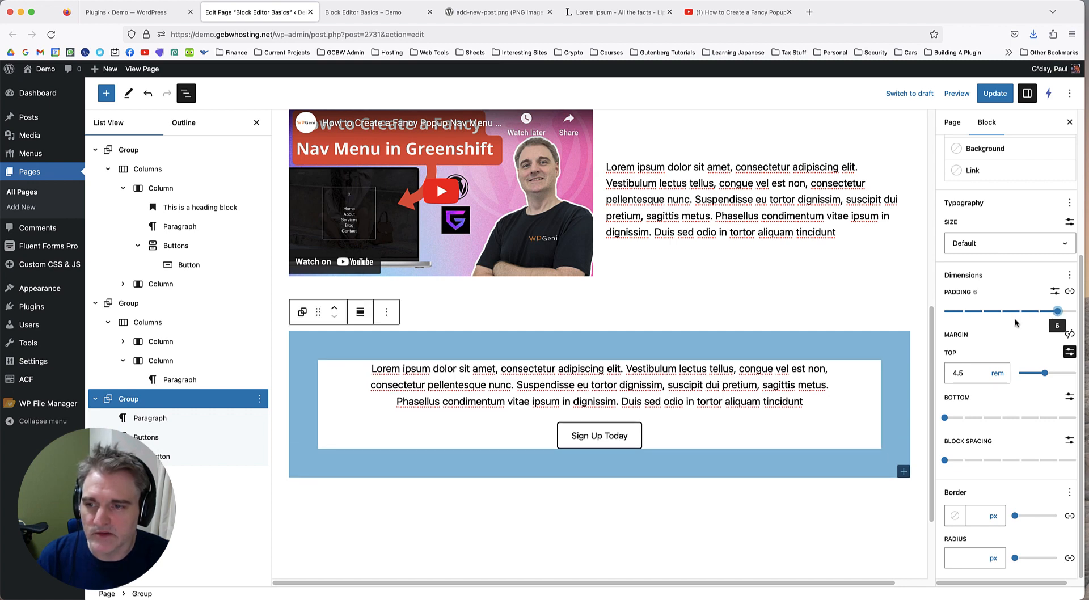
Give the last group a solid background in the blue Secondary theme colour.
left_click(573, 369)
left_click(628, 348)
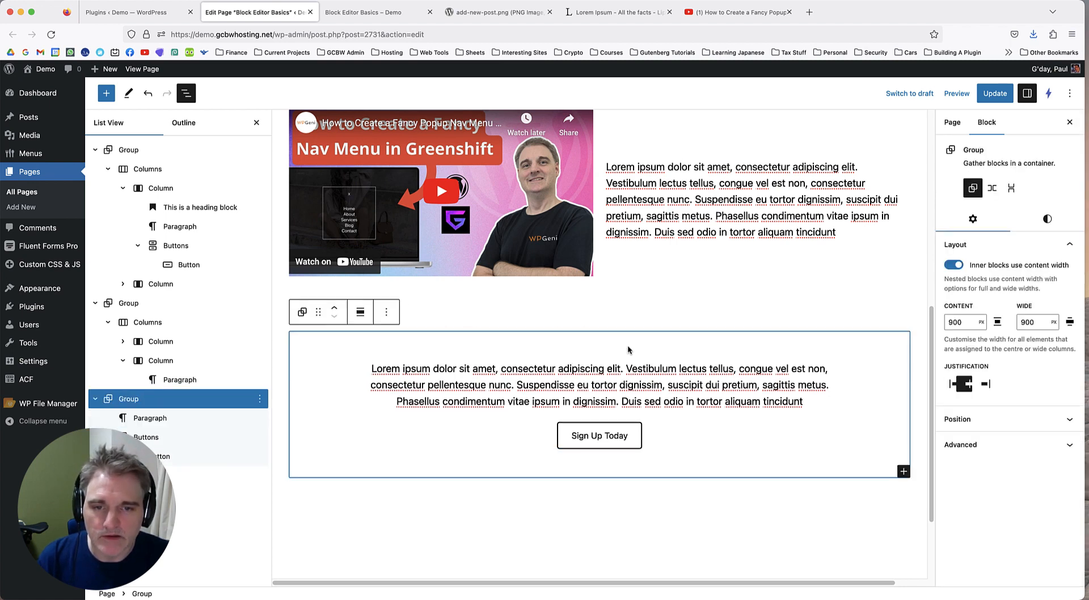
left_click(1052, 216)
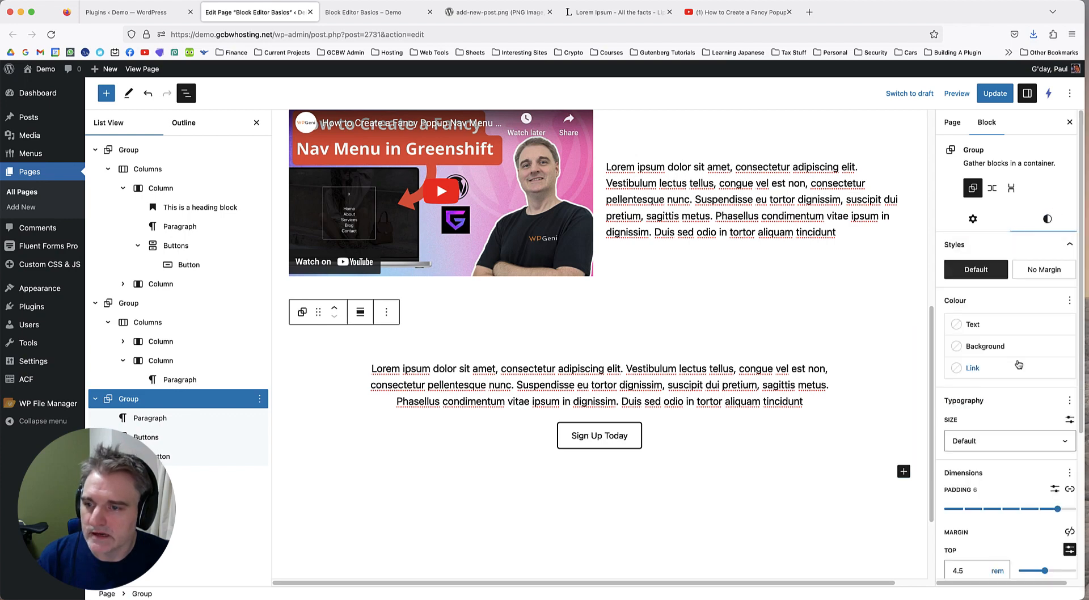
left_click(975, 347)
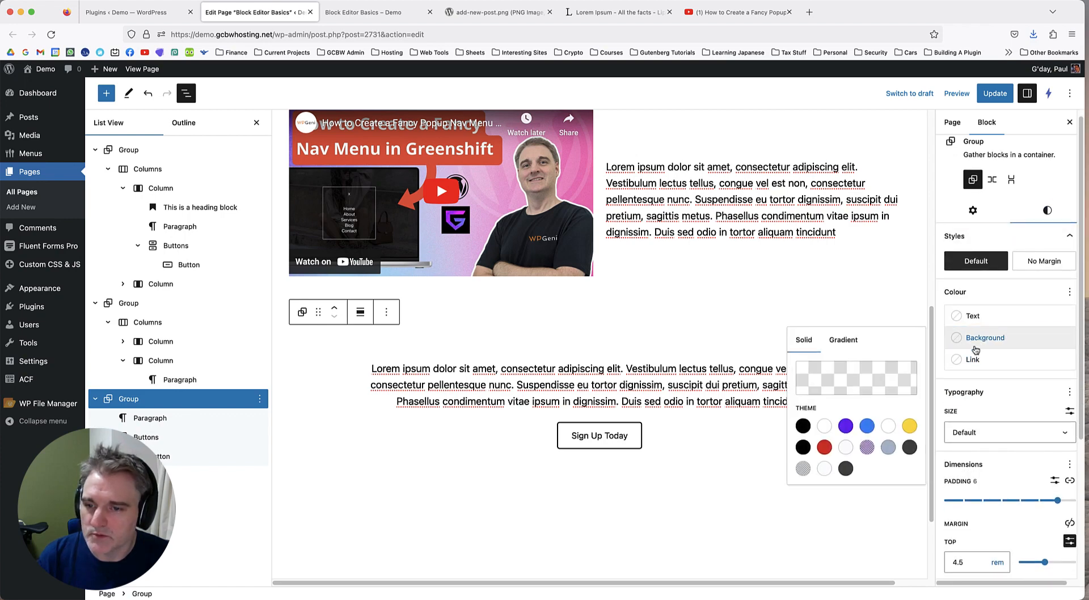
left_click(866, 430)
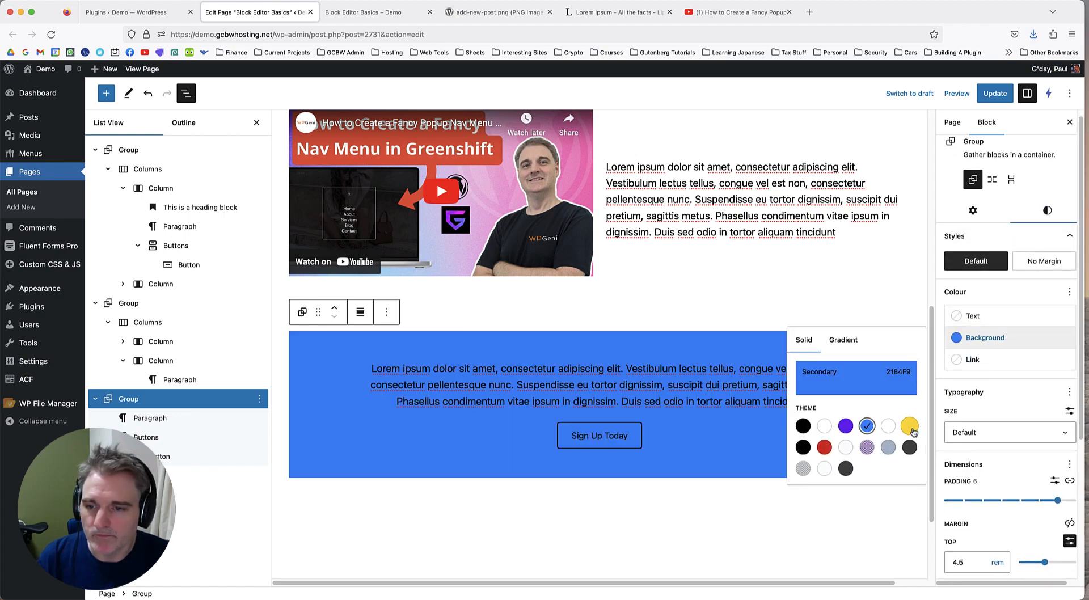
Set the text colour of the last group's Lorem ipsum paragraph to the custom white FEFEFE.
left_click(619, 388)
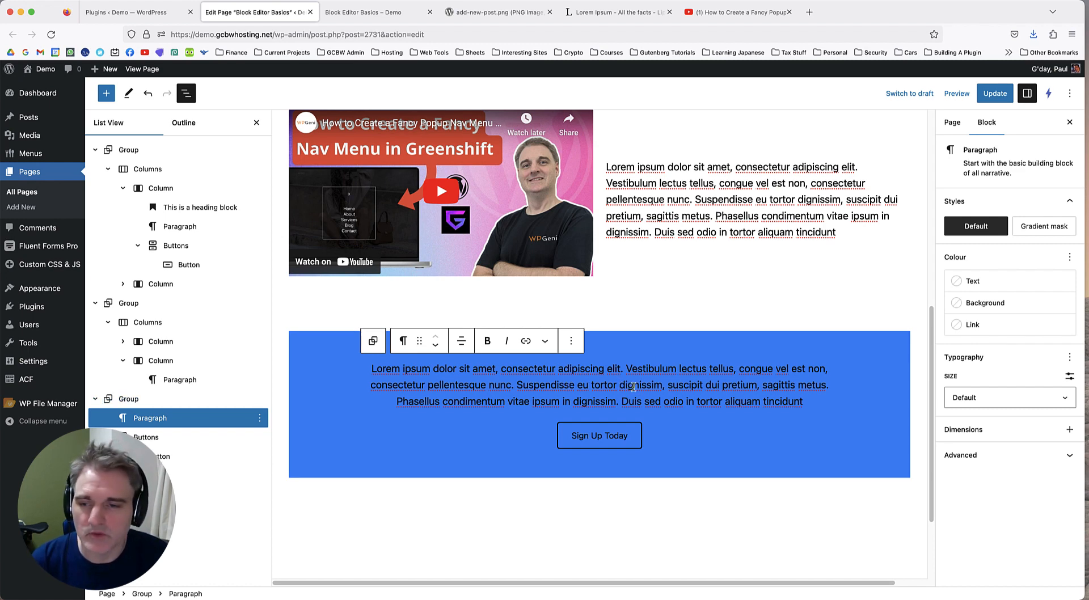
left_click(1002, 286)
left_click(824, 343)
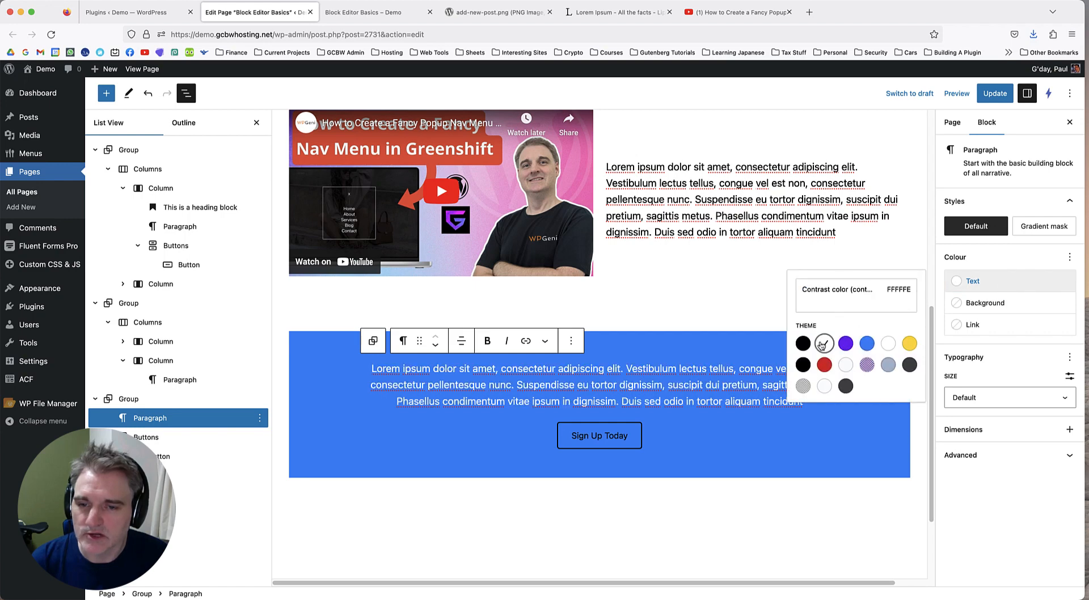
left_click(827, 300)
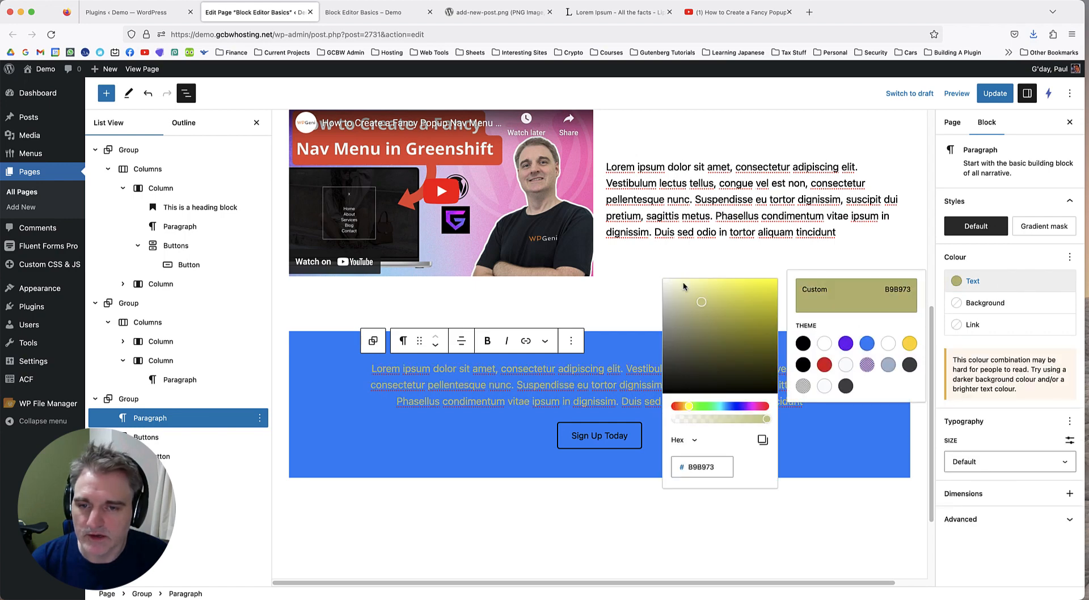
mouse_move(665, 280)
left_mouse_down()
mouse_move(693, 308)
mouse_move(768, 288)
mouse_move(658, 277)
left_mouse_up()
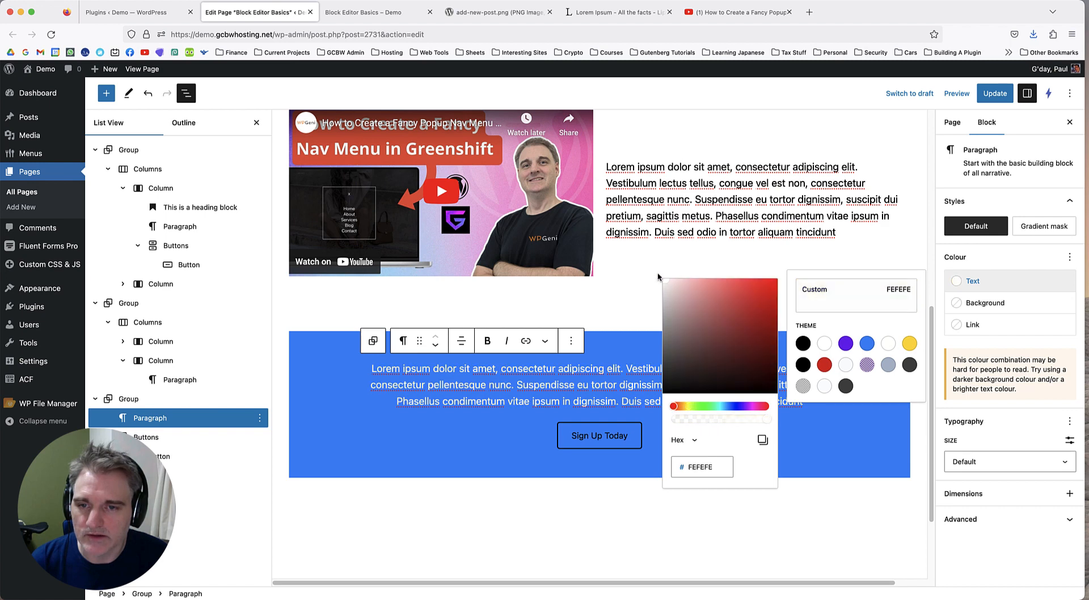
Set the text colour of the Sign Up Today button in the blue group to the custom white FEFEFE.
left_click(599, 375)
left_click(608, 437)
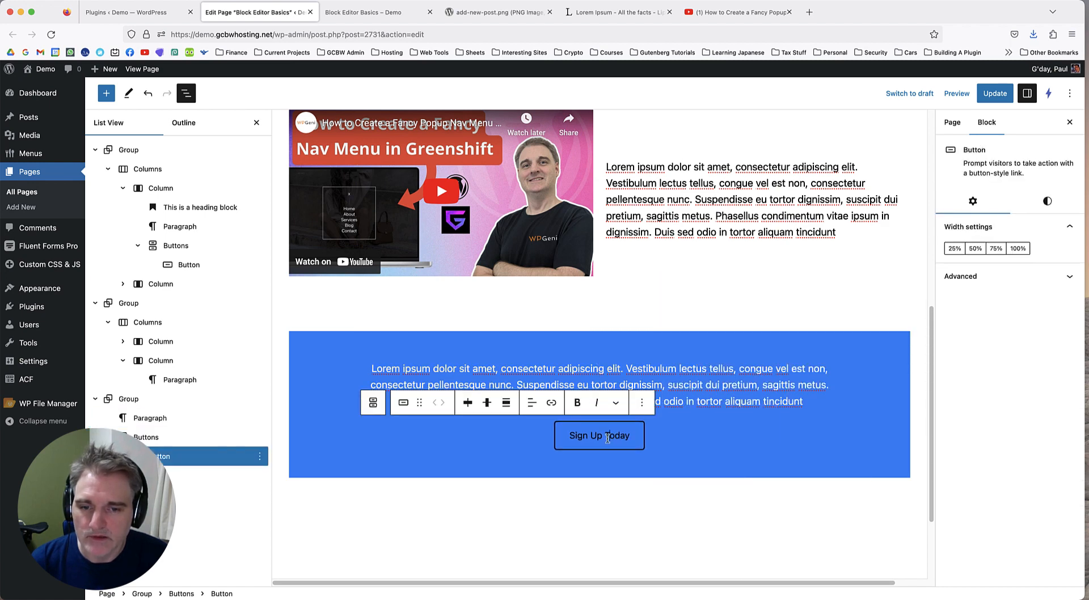
left_click(1047, 200)
left_click(1011, 354)
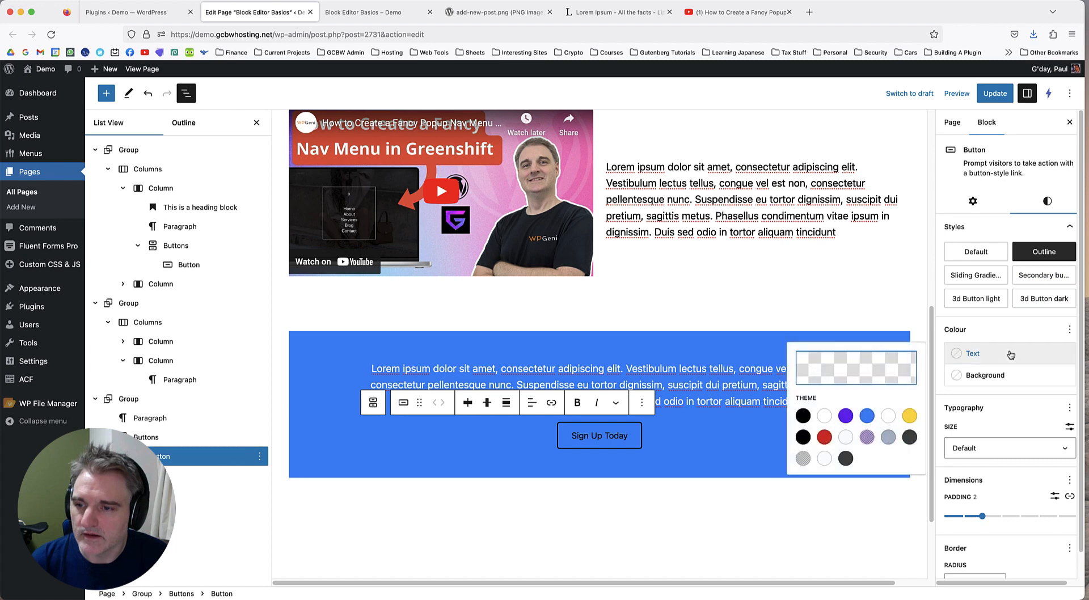
left_click(855, 368)
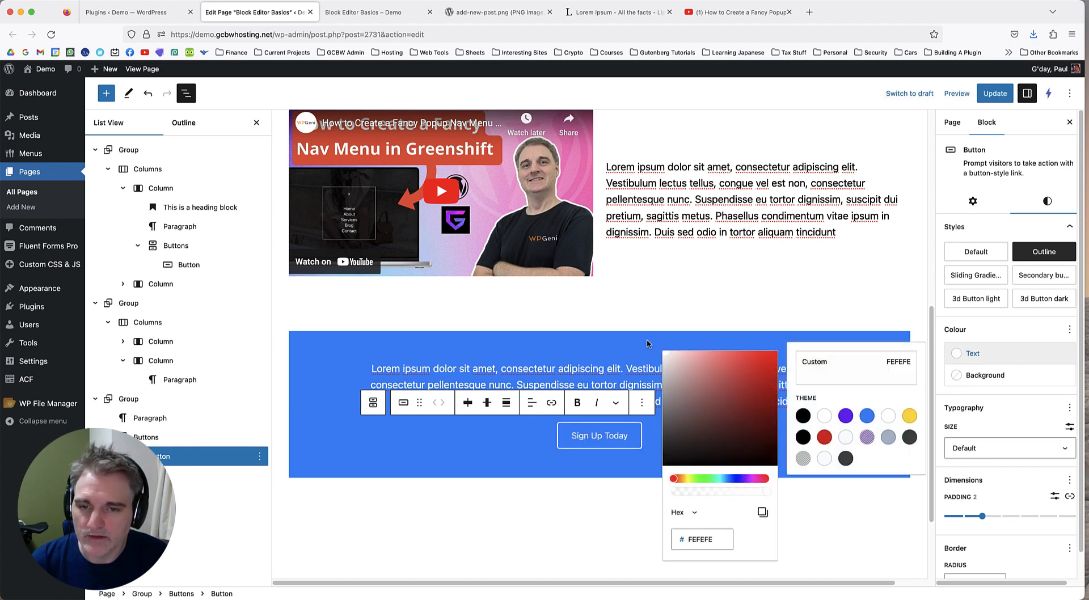
left_click(621, 352)
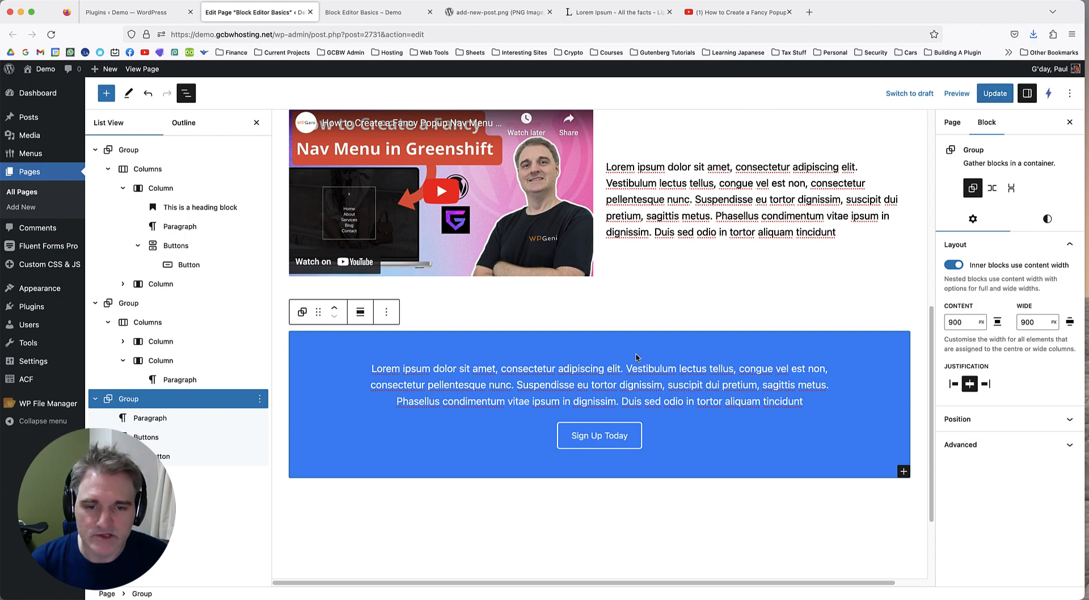
Update the page and reload its published version, Block Editor Basics.
left_click(994, 93)
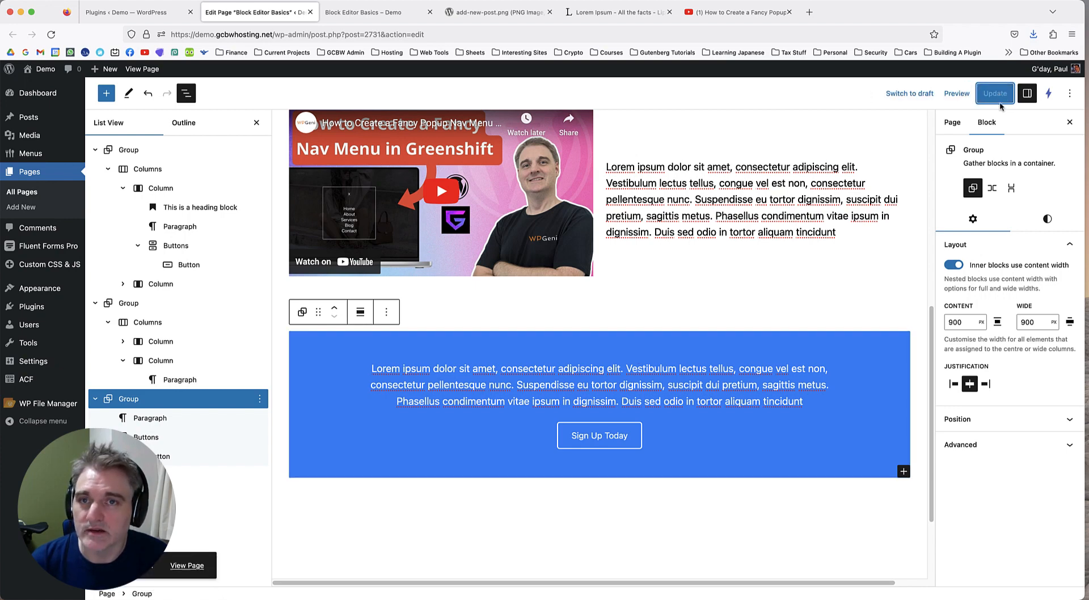
left_click(375, 11)
left_click(51, 34)
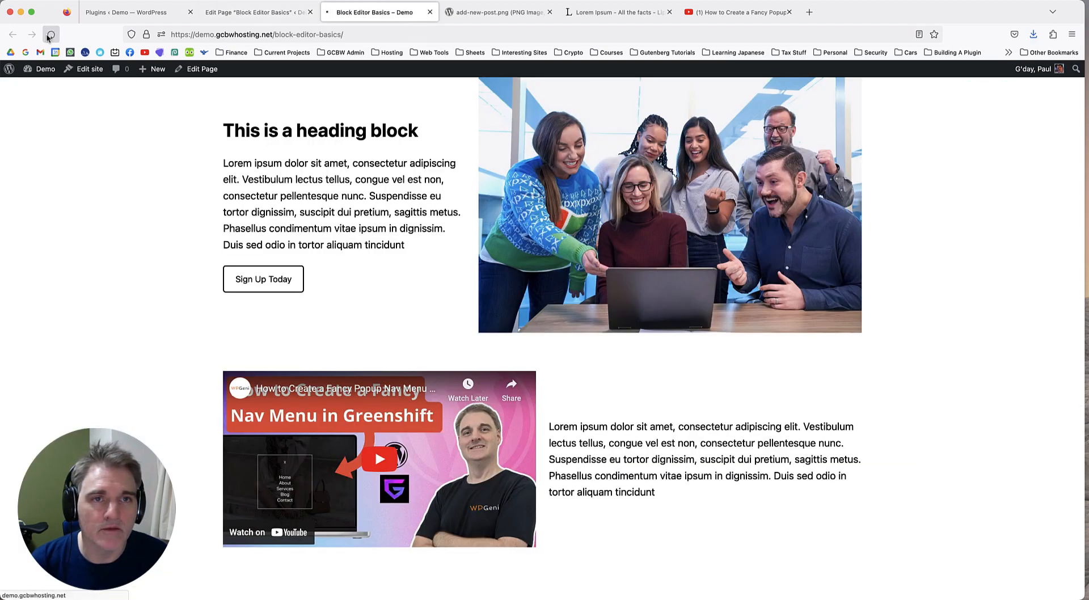
Examine the layout and spacing of the three sections on the published page.
scroll(108, 217, "down", 3)
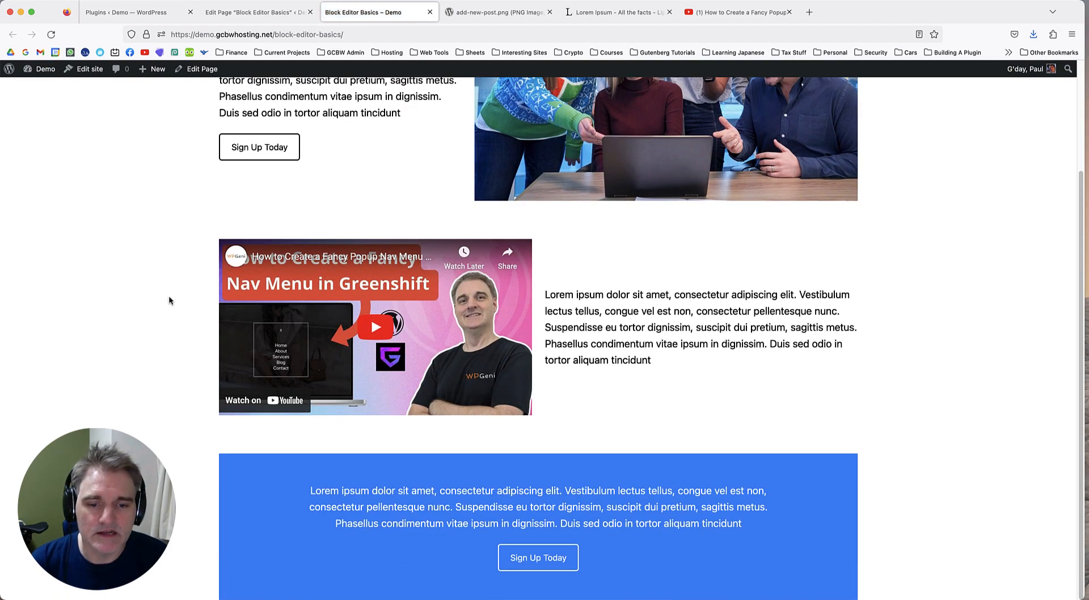
scroll(134, 255, "up", 3)
scroll(146, 256, "down", 3)
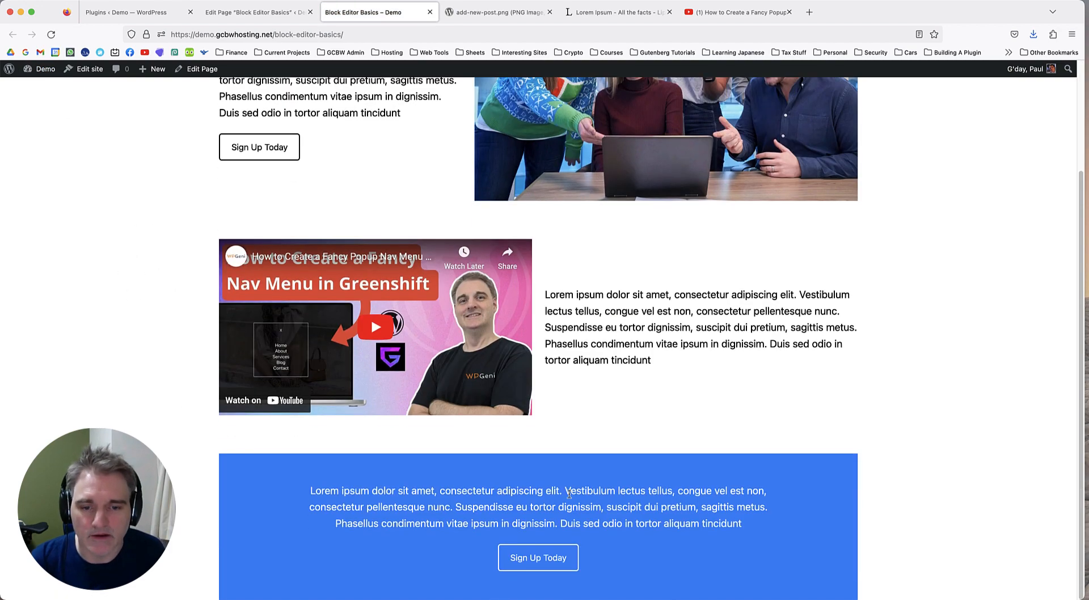
scroll(177, 195, "up", 3)
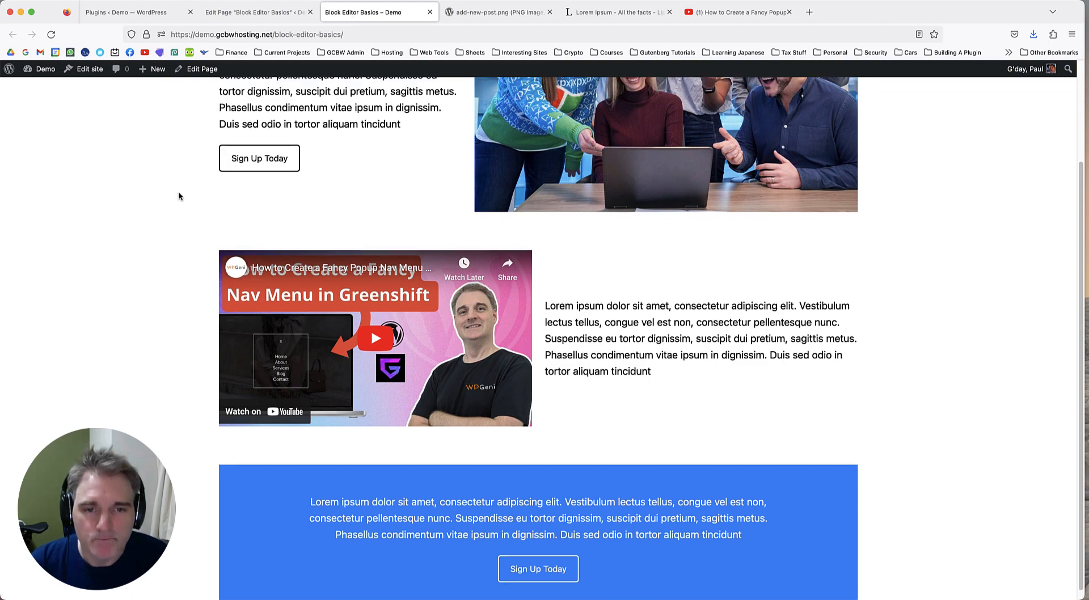
scroll(173, 230, "down", 3)
scroll(168, 207, "up", 3)
scroll(168, 210, "down", 3)
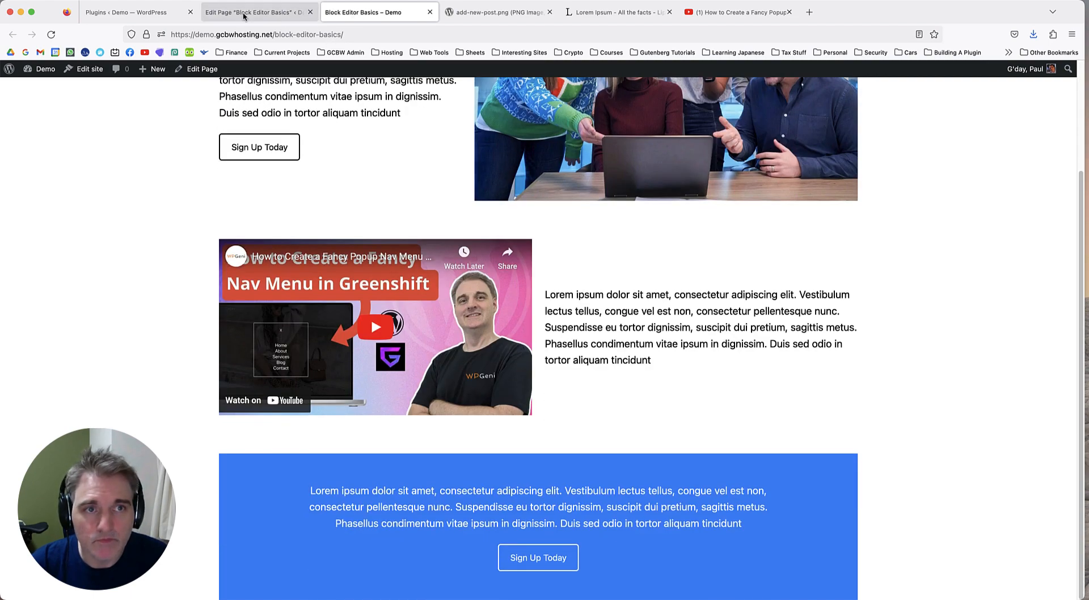
scroll(363, 341, "up", 3)
Return to the page editor and look over the three sections there.
left_click(270, 19)
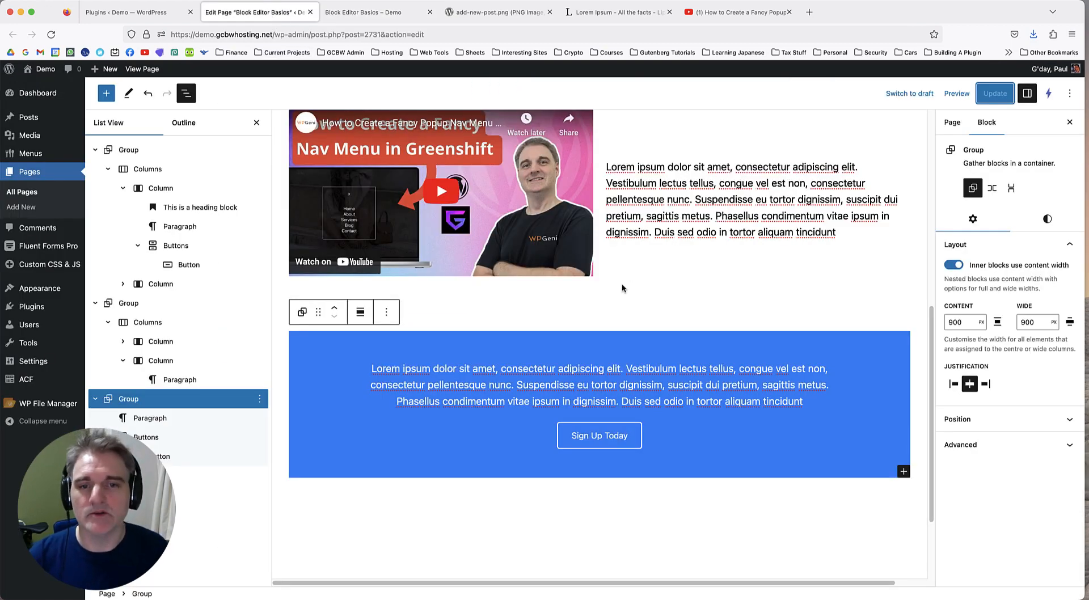
scroll(655, 269, "up", 7)
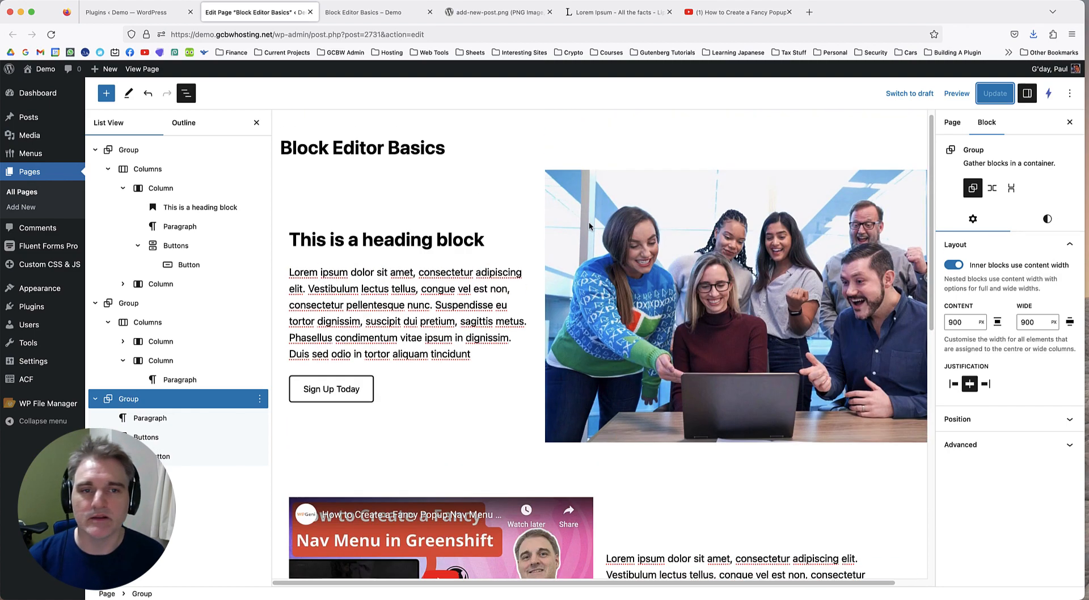
scroll(596, 224, "down", 2)
scroll(619, 228, "down", 4)
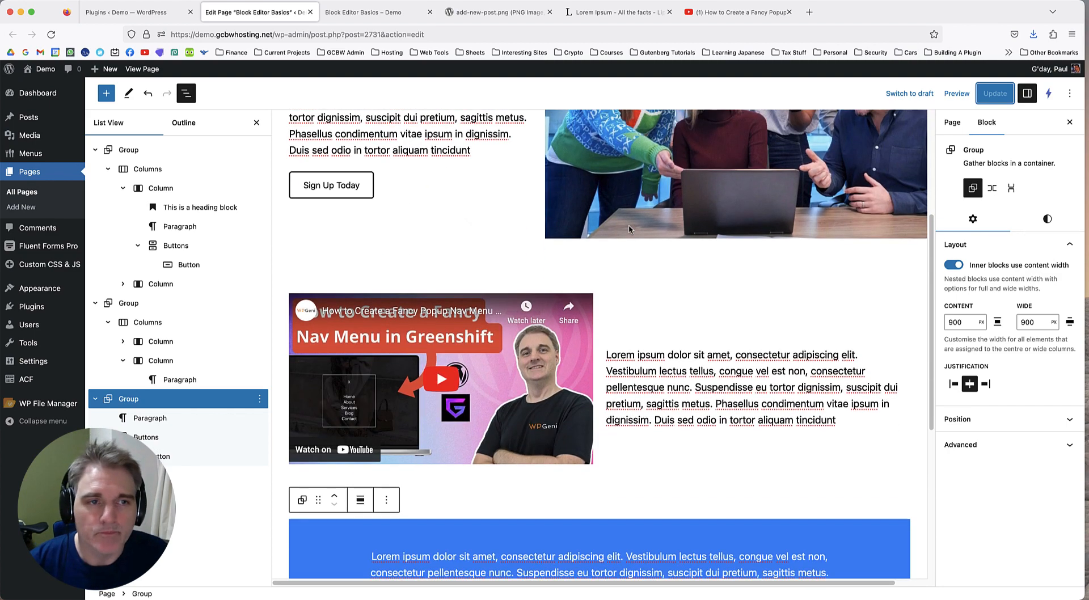
scroll(628, 228, "up", 3)
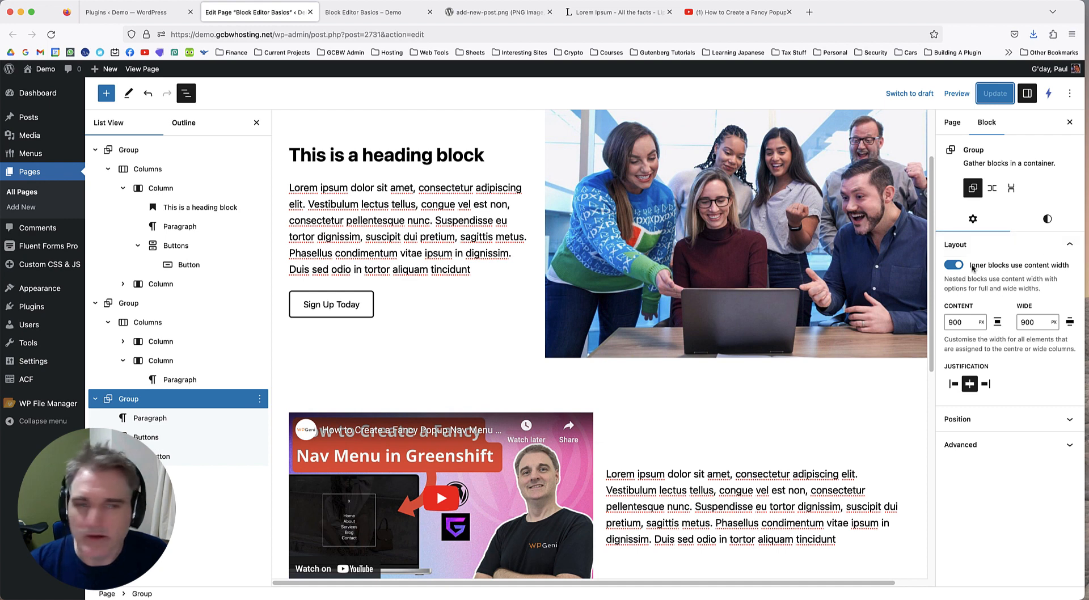
scroll(681, 310, "down", 9)
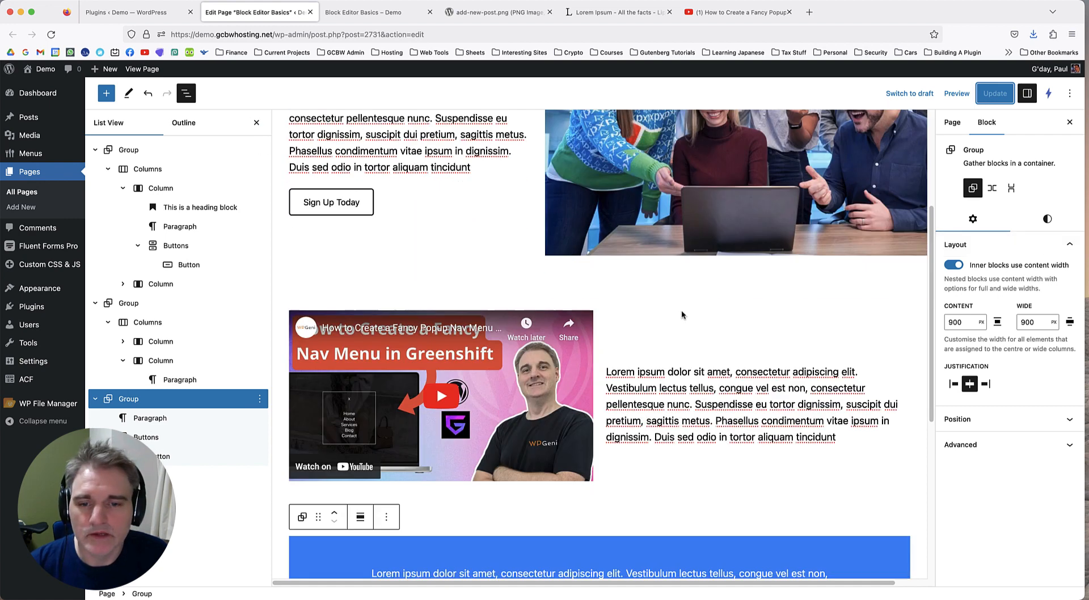
left_click(652, 484)
left_click(586, 477)
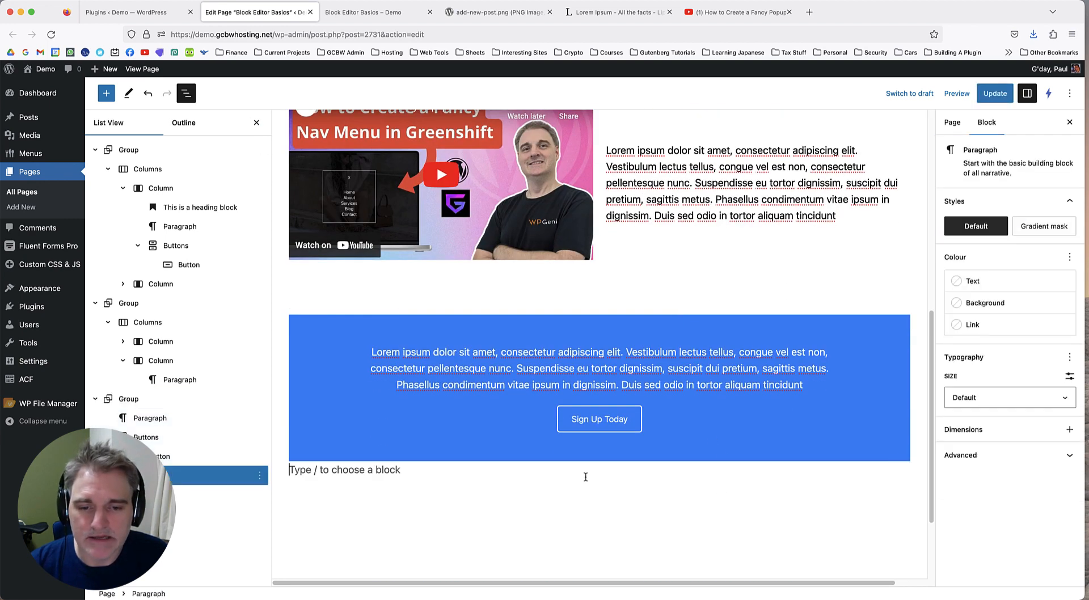
scroll(505, 489, "down", 2)
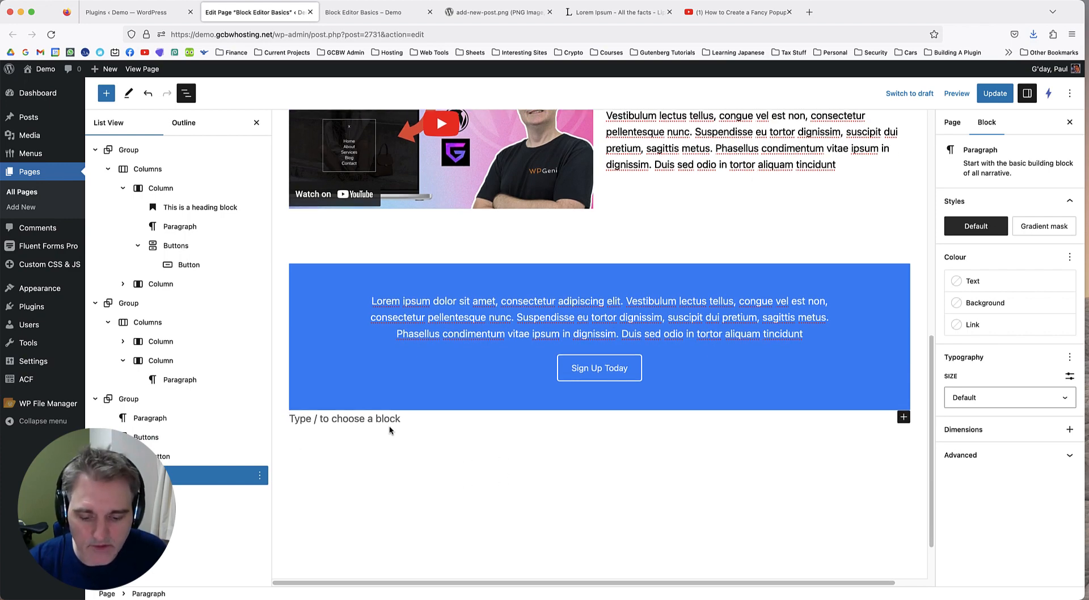
type("/gru")
key("BackSpace")
key("BackSpace")
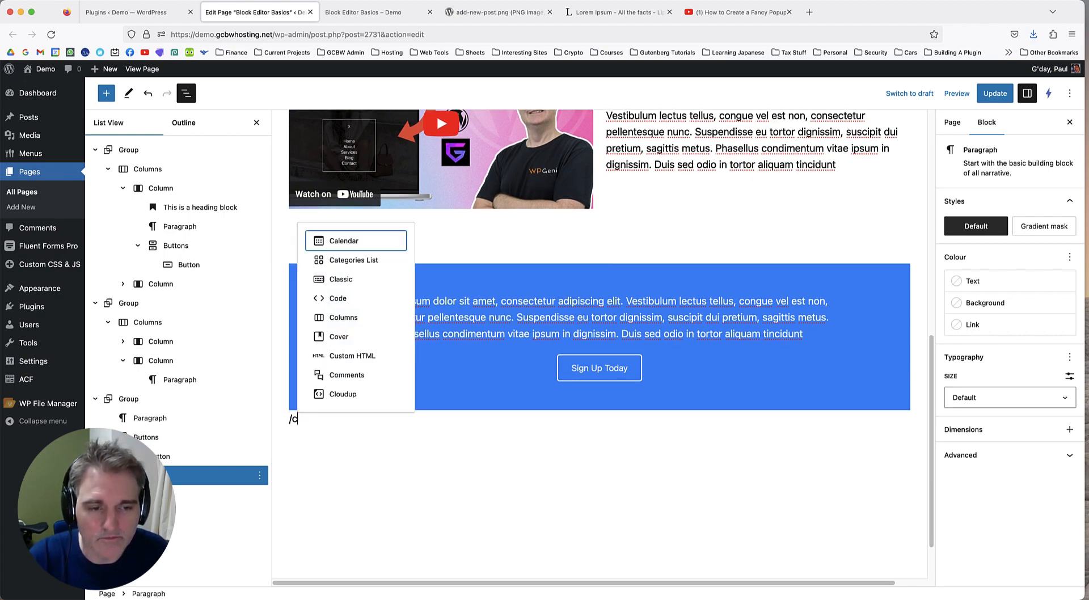
type("col")
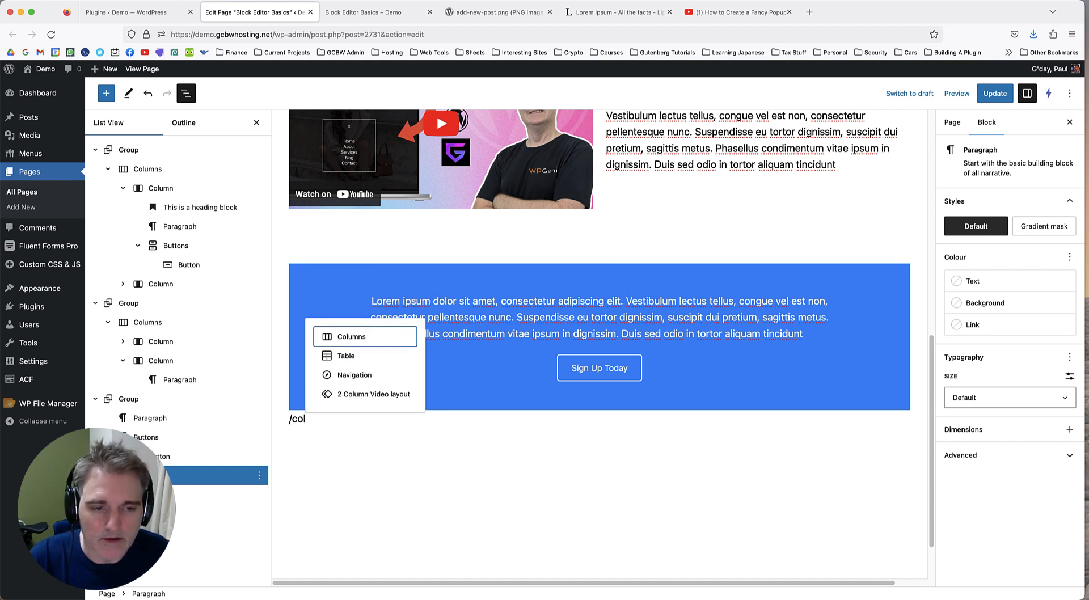
key("BackSpace")
key("BackSpace")
key("BackSpace")
key("BackSpace")
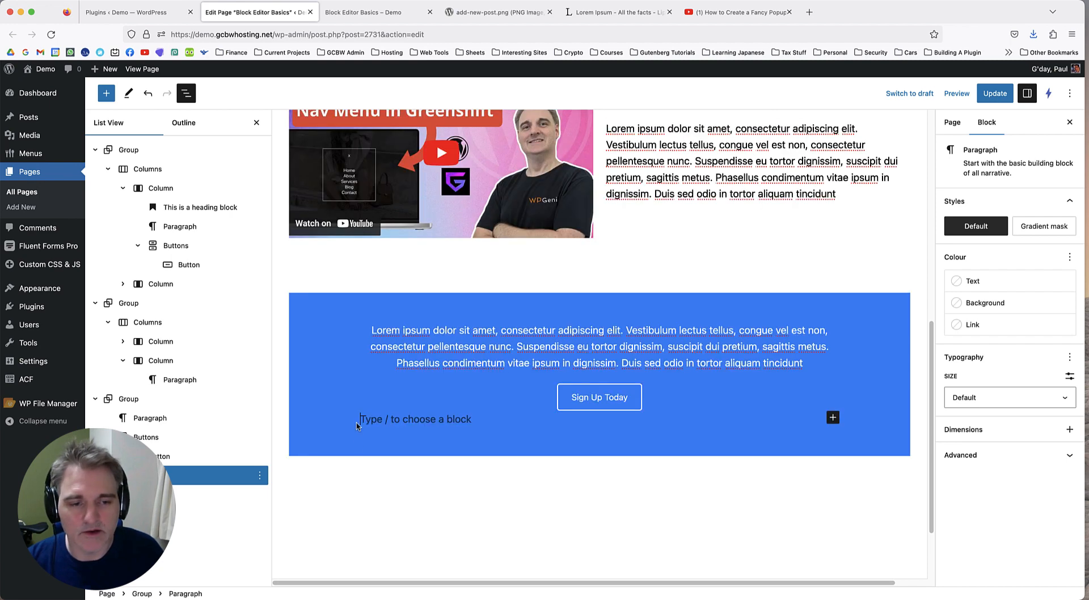
Remove the stray empty paragraph and the extra empty button from the blue group.
left_click(343, 481)
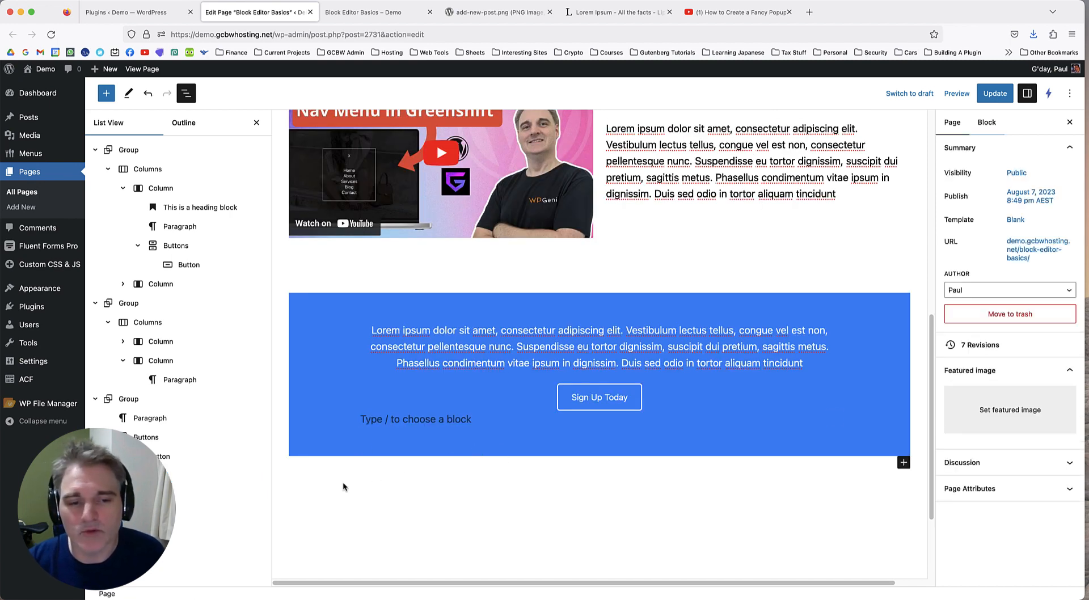
left_click(434, 418)
key("BackSpace")
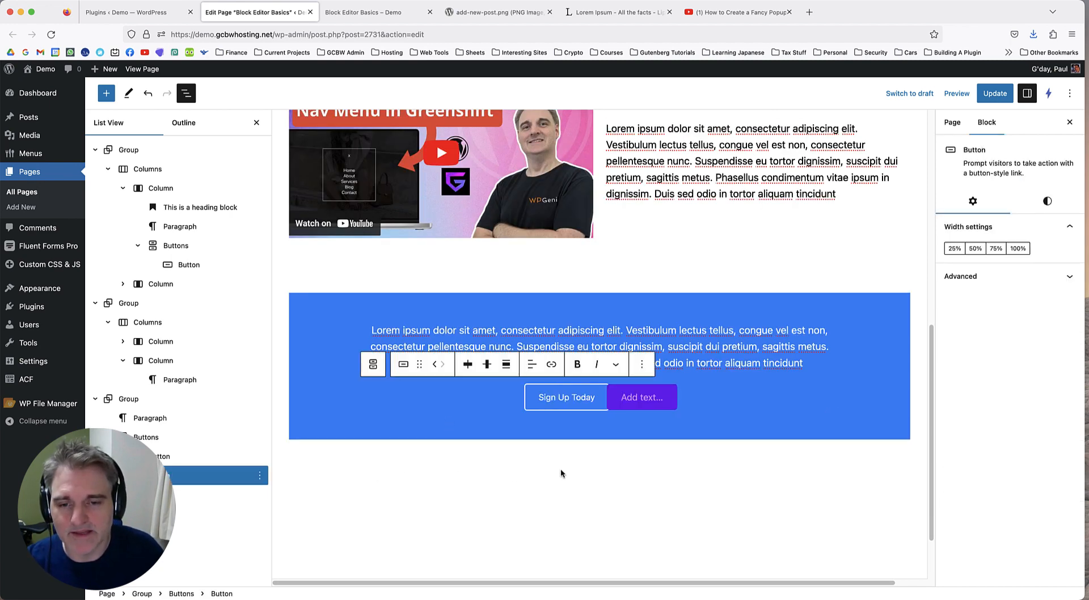
left_click(260, 476)
left_click(295, 449)
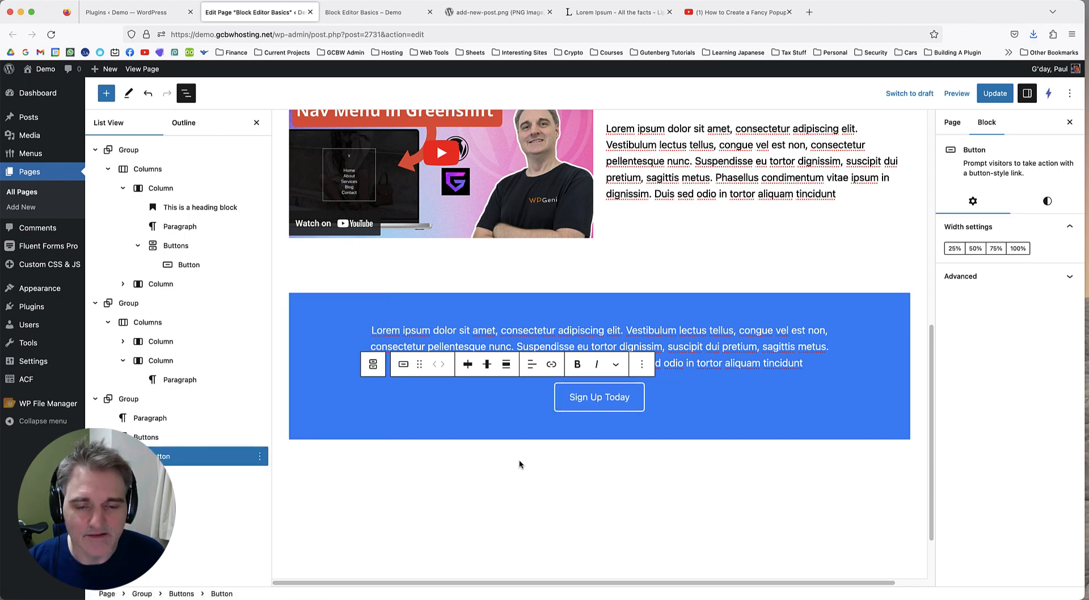
left_click(520, 464)
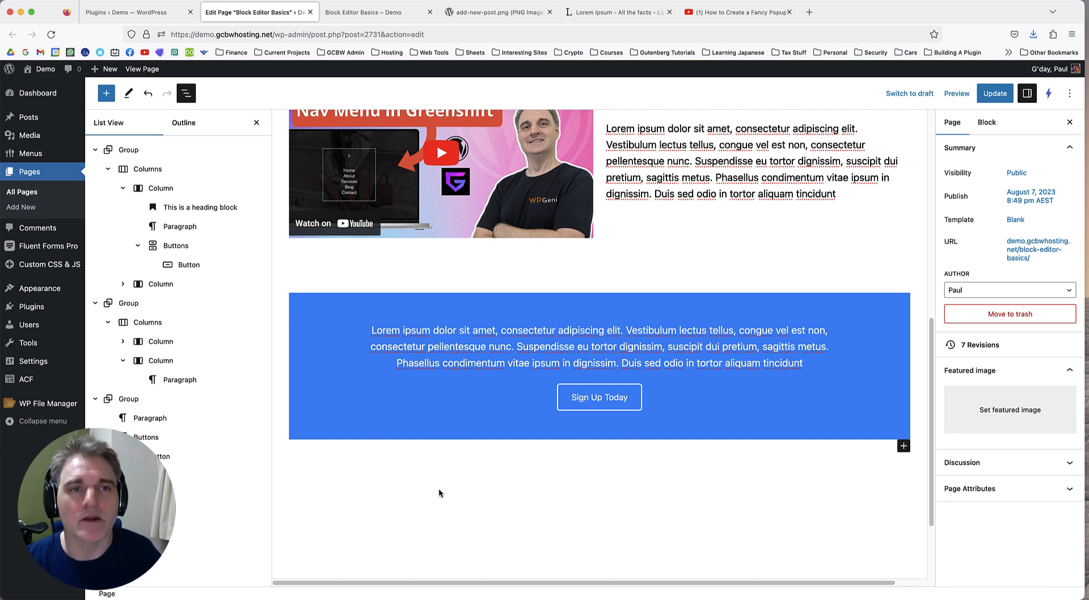
Collapse all three top-level groups in the block list and open the block inserter.
left_click(95, 150)
left_click(95, 169)
left_click(95, 188)
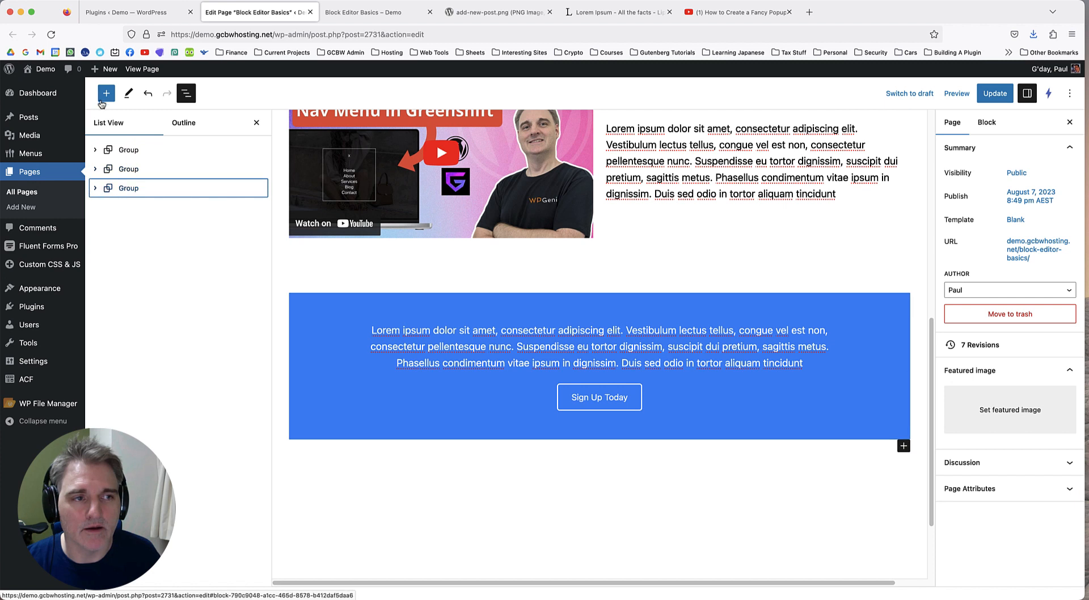
left_click(106, 93)
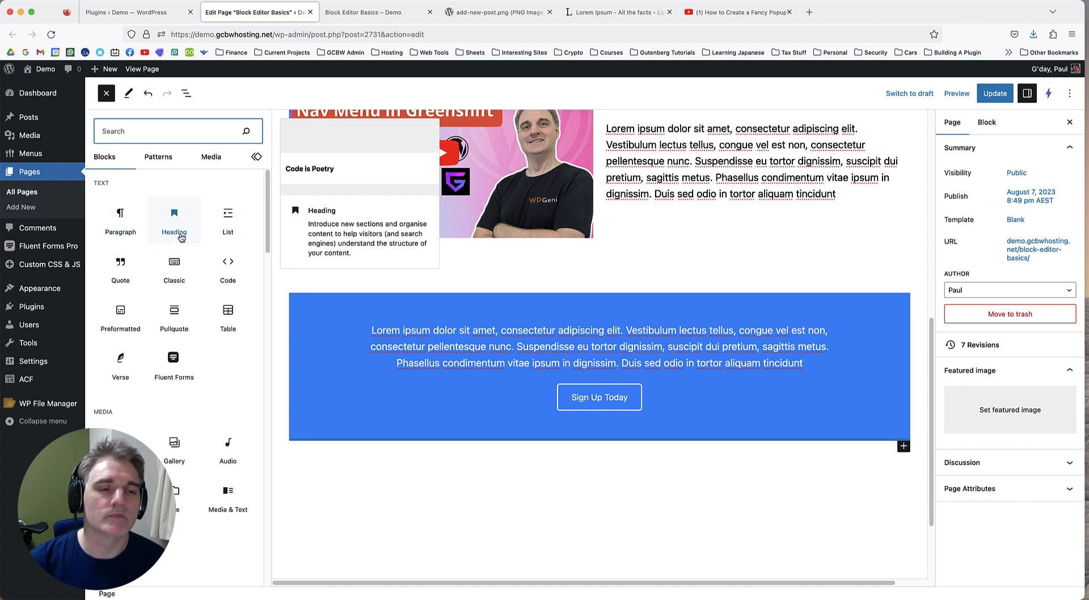
Set the text colour of the heading "This is a heading block" to the blue theme colour.
scroll(402, 305, "up", 10)
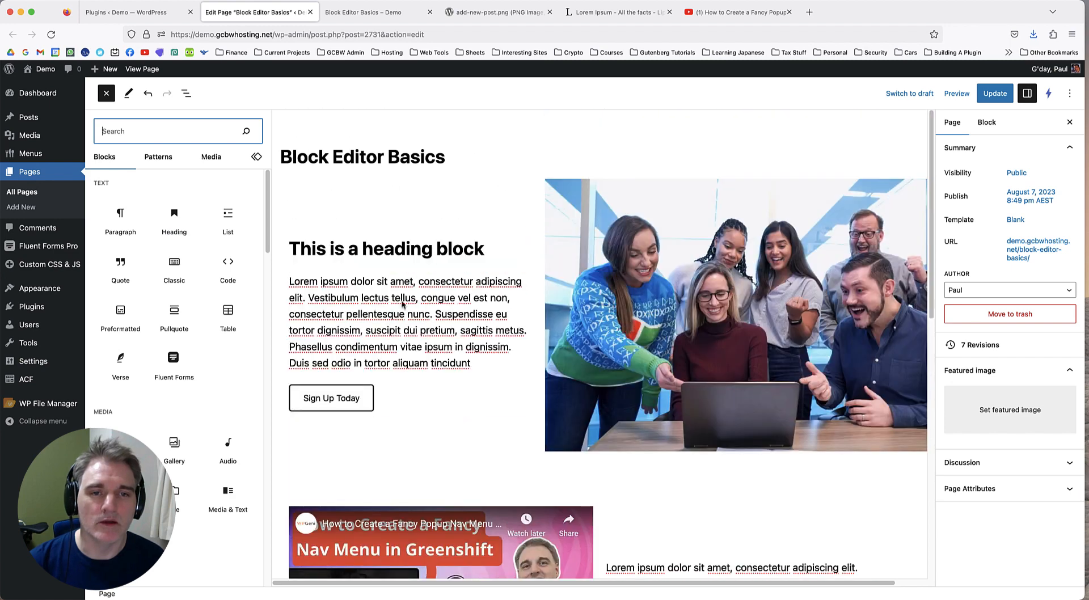
left_click(382, 251)
left_click(1024, 300)
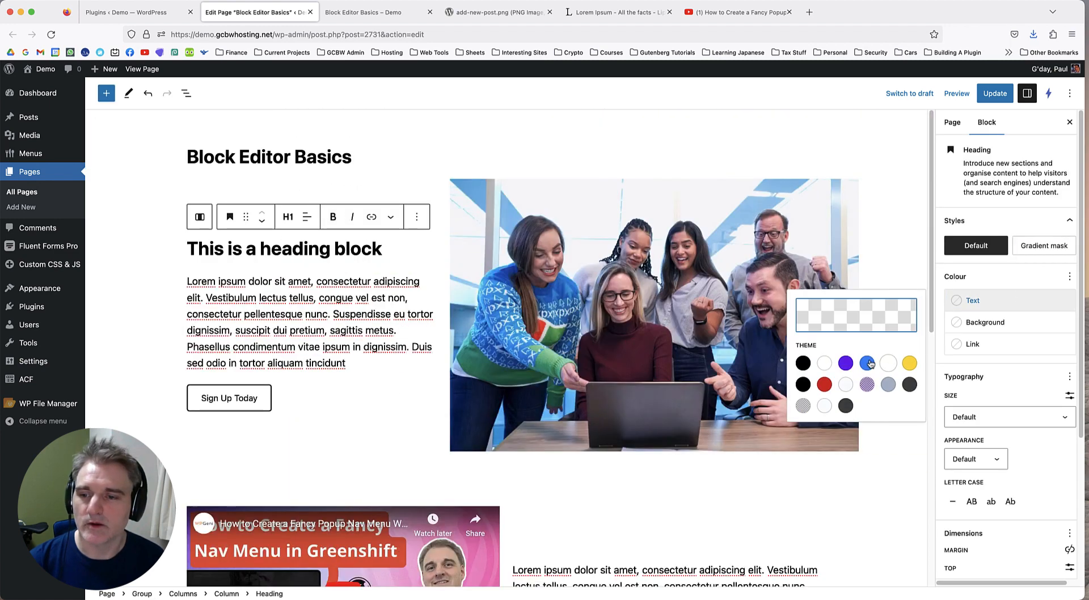
left_click(870, 363)
left_click(304, 336)
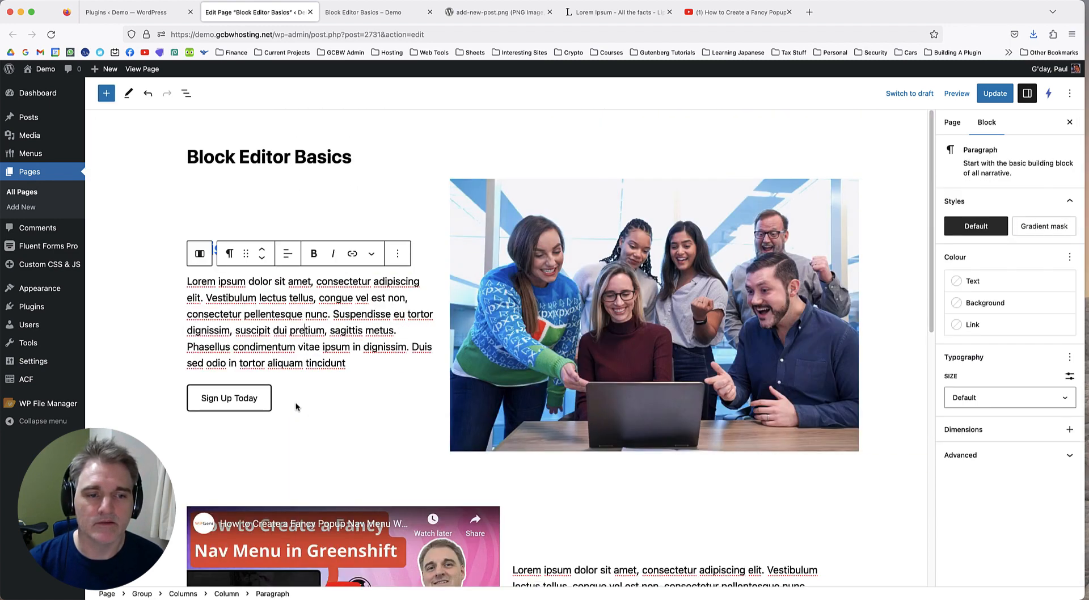
Examine the style and layout settings of the first section's Buttons block.
left_click(288, 389)
left_click(1055, 200)
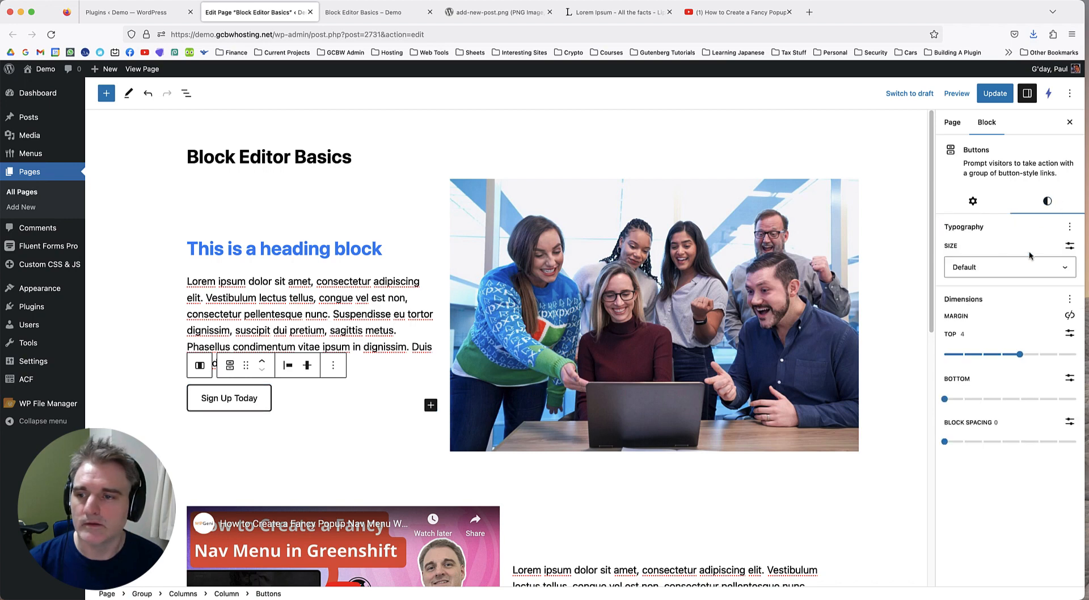
left_click(973, 201)
scroll(341, 305, "down", 3)
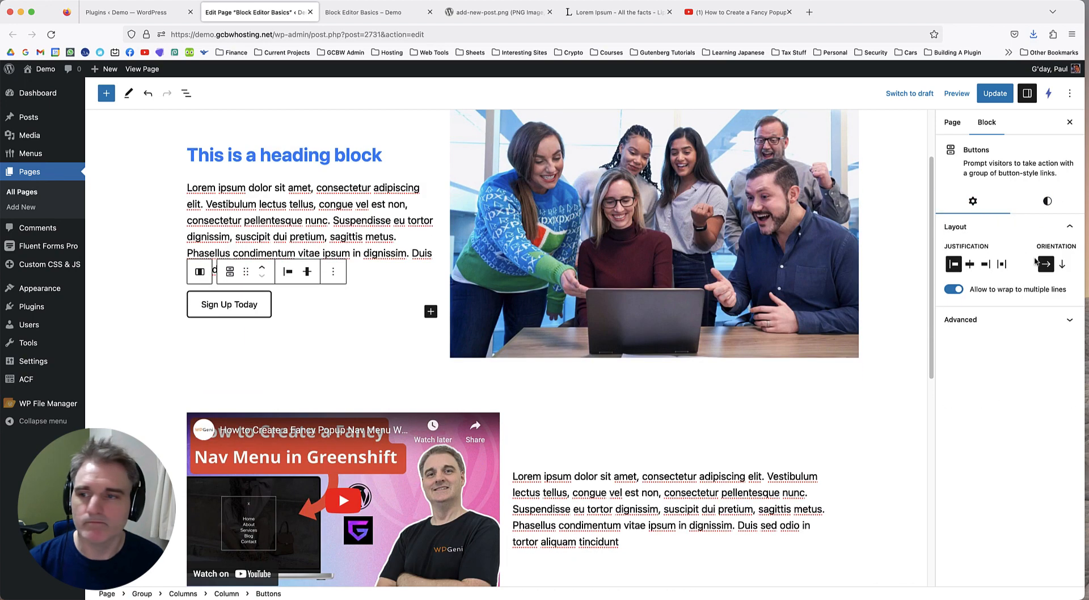
left_click(1047, 201)
left_click(984, 198)
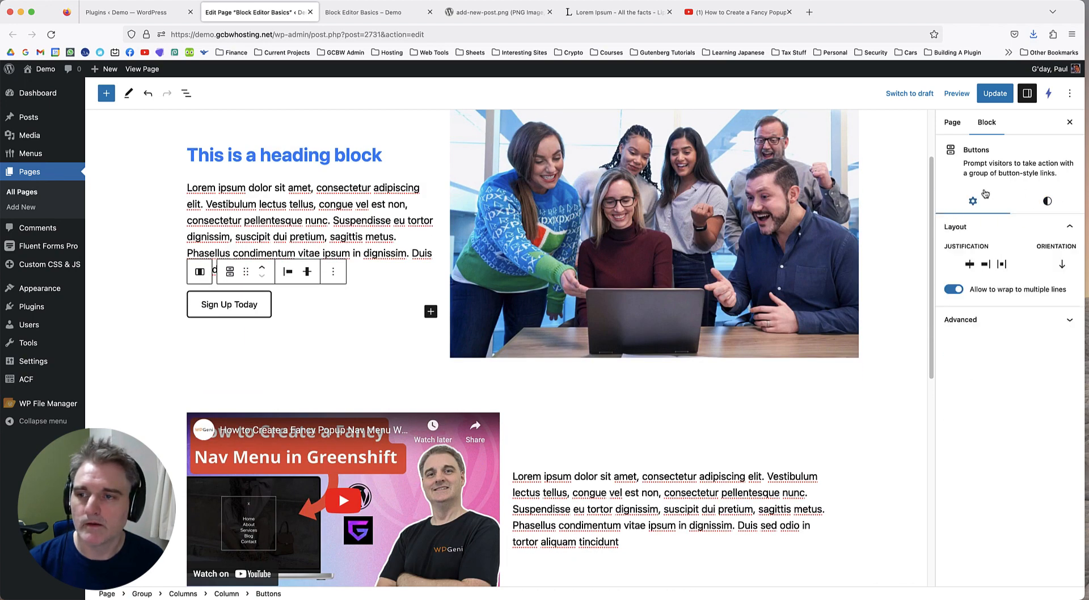
scroll(344, 227, "up", 3)
scroll(342, 247, "down", 1)
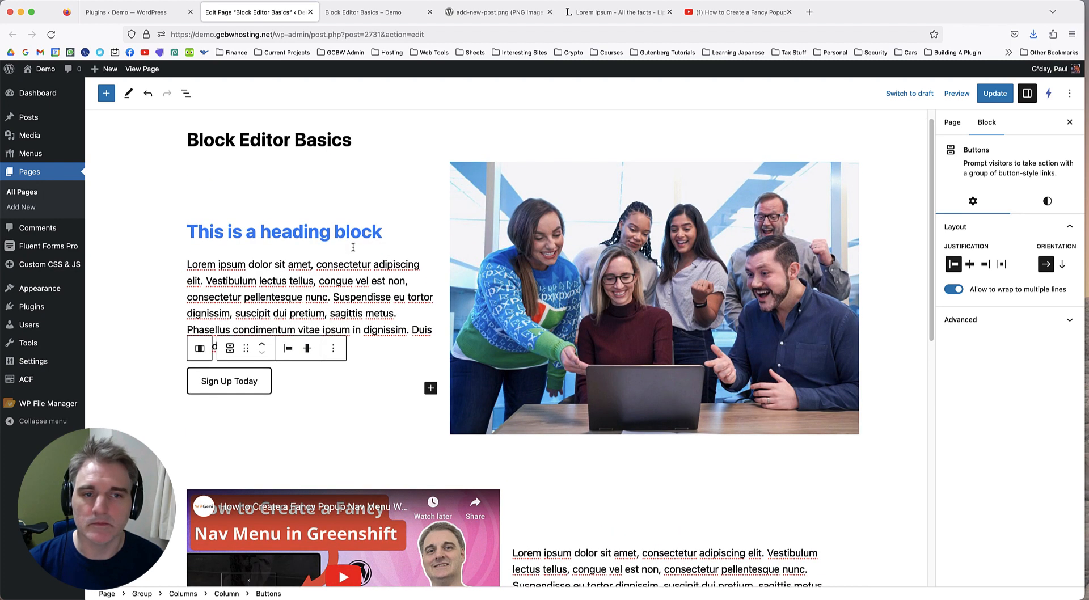
Select the first section's heading again and update the page.
left_click(346, 232)
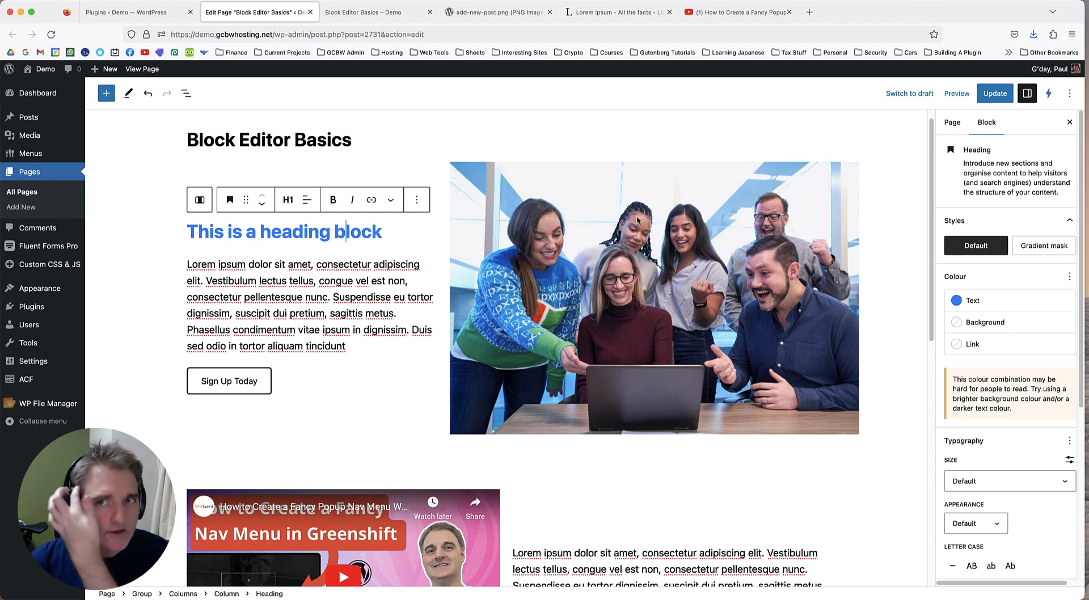
left_click(979, 98)
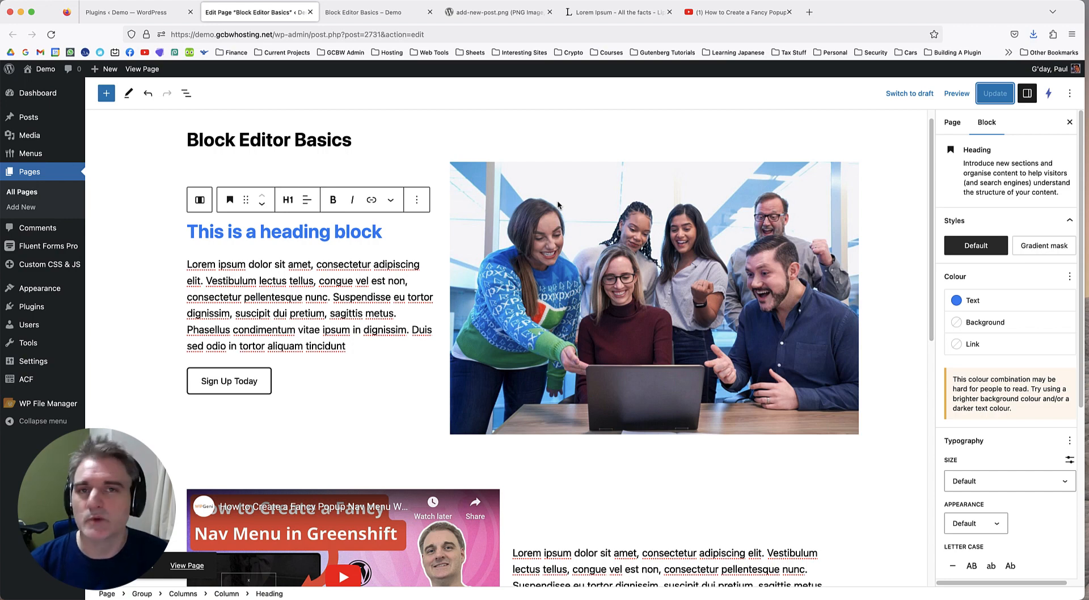
Open a new browser tab and close the YouTube and Lorem Ipsum tabs.
left_click(131, 12)
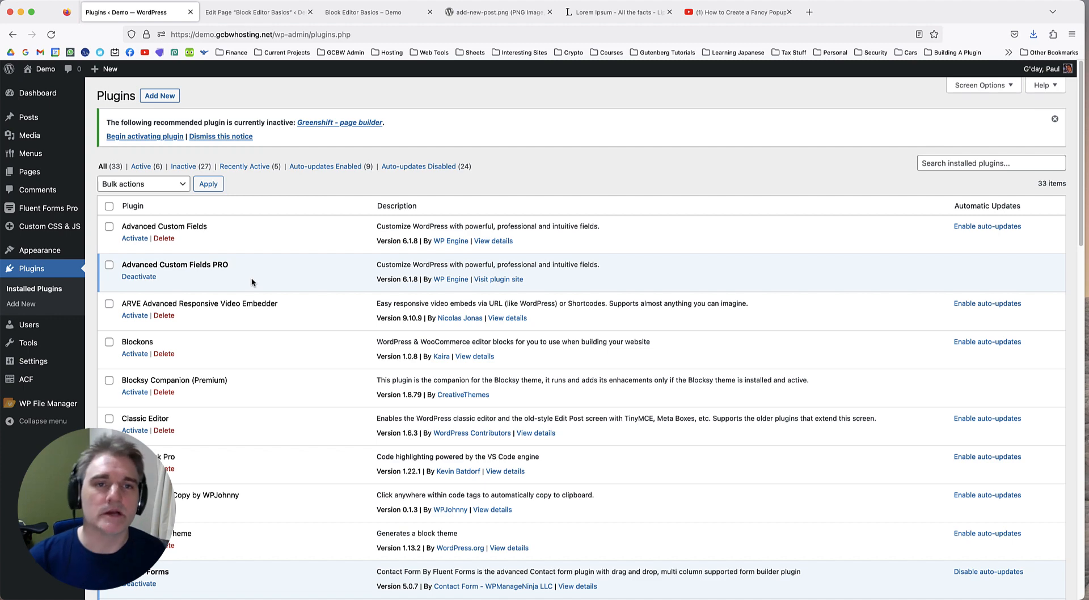
left_click(809, 12)
left_click(773, 14)
left_click(789, 11)
left_click(657, 13)
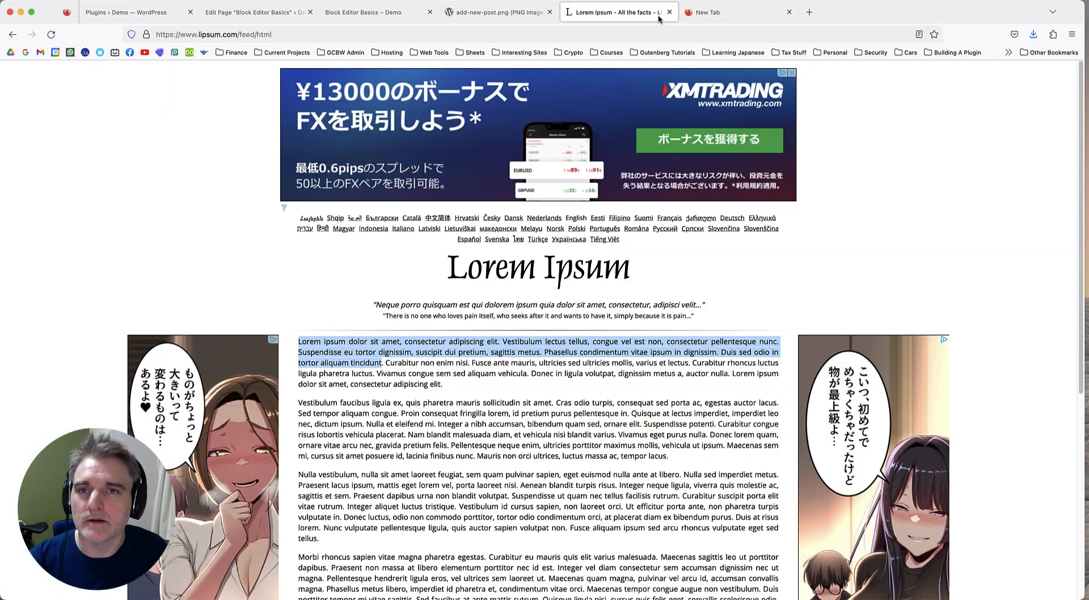
left_click(669, 11)
Search the web for "block plugins wordpress" in the new tab.
left_click(423, 313)
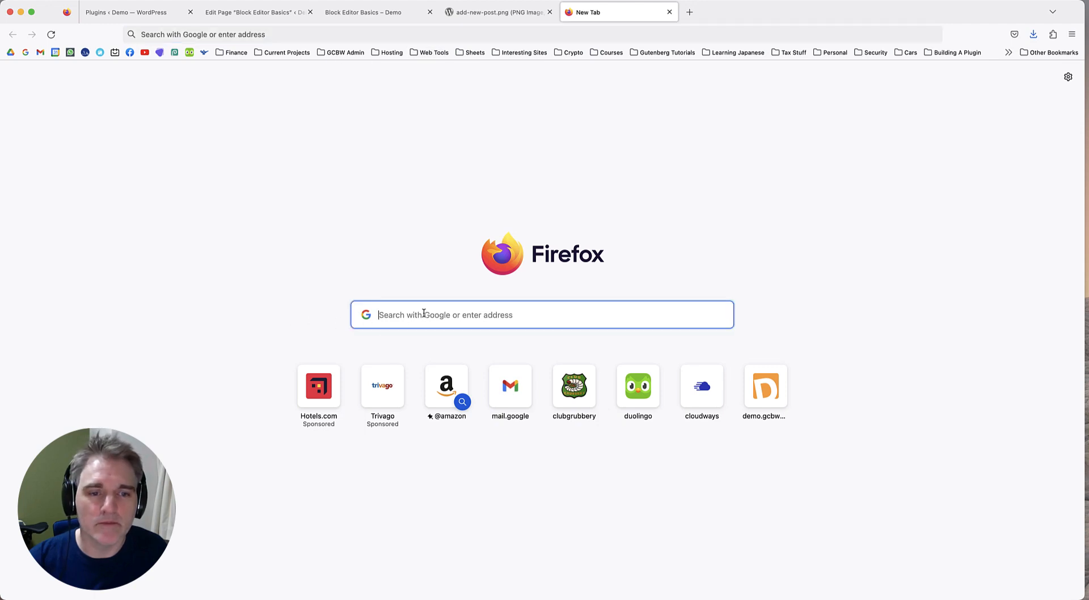
type("b")
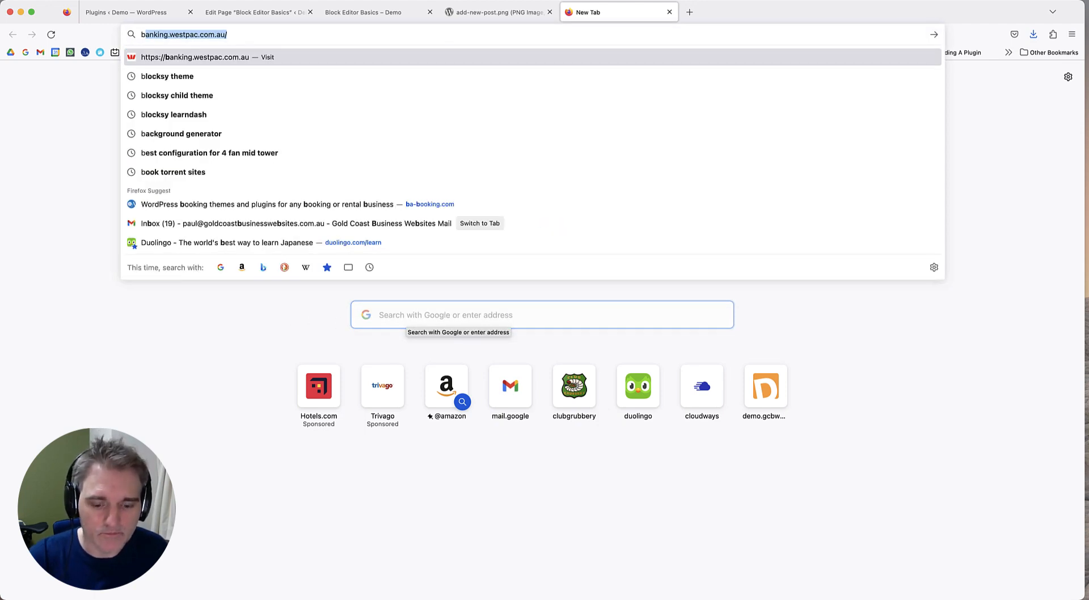
type("lock plugin")
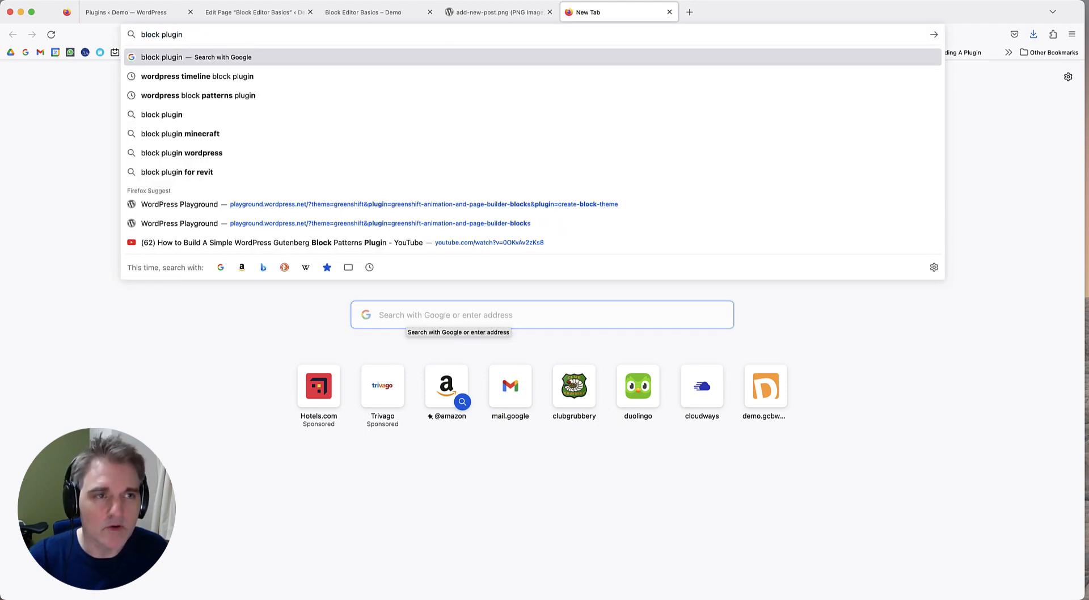
type("s wordpress")
key("Return")
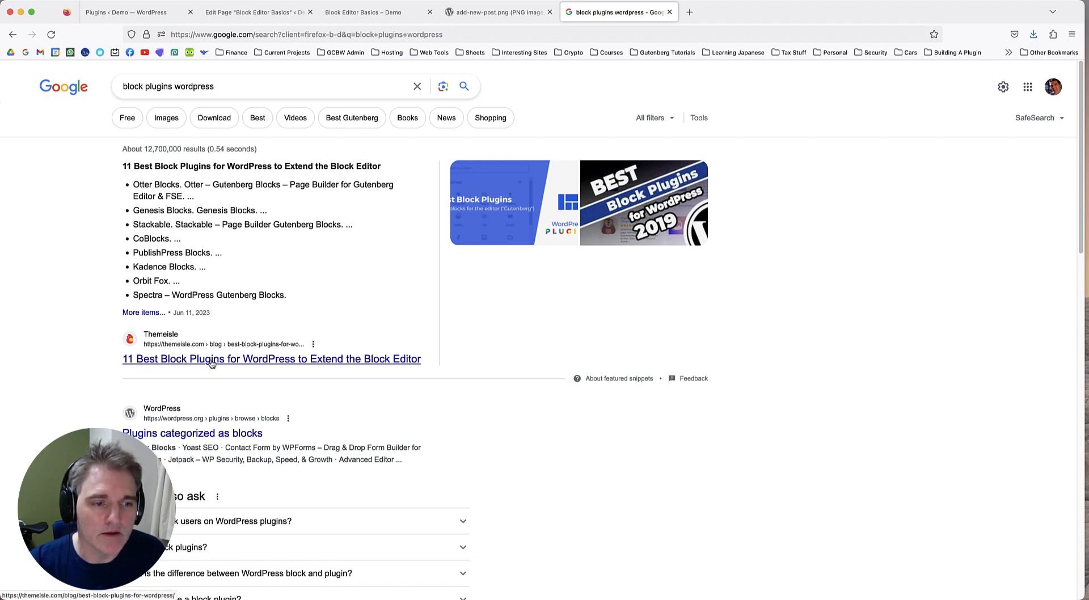
Look through the search results for articles recommending WordPress block plugins.
scroll(75, 263, "down", 10)
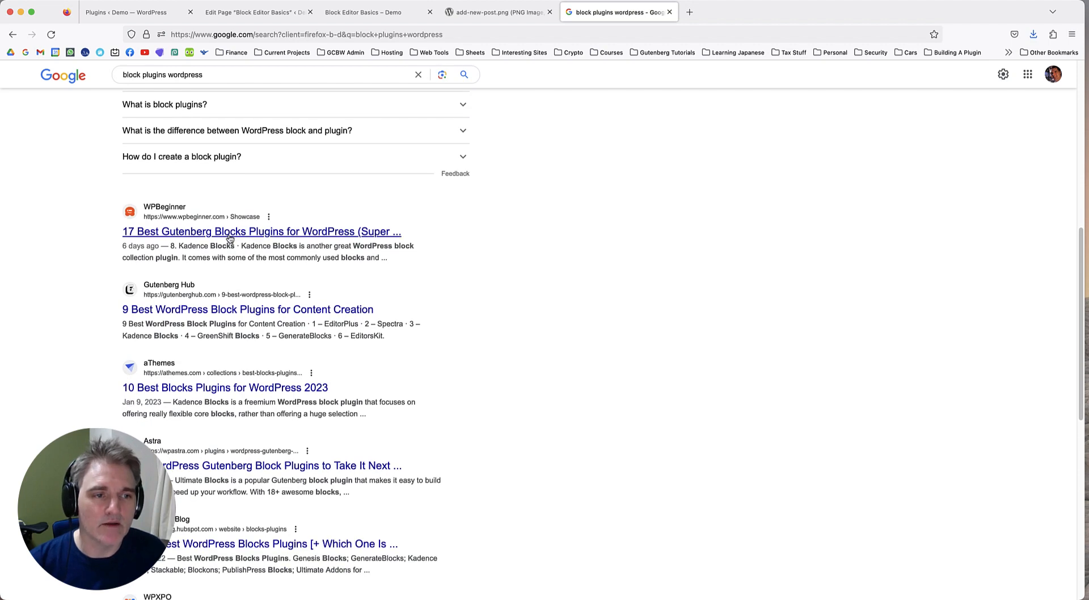
scroll(75, 290, "up", 6)
scroll(75, 290, "up", 3)
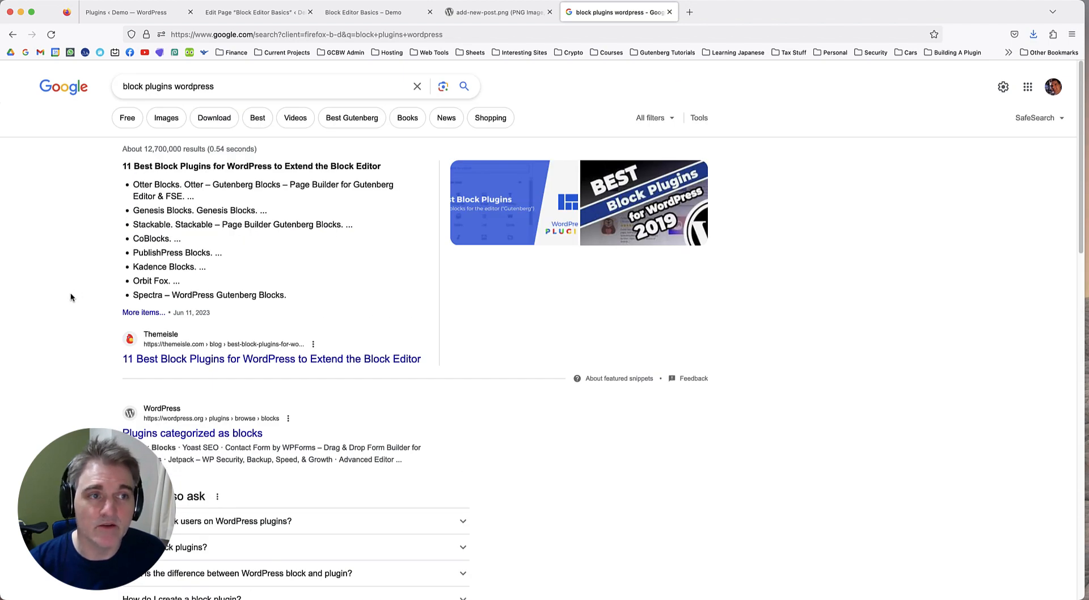
scroll(75, 285, "down", 10)
scroll(78, 270, "down", 5)
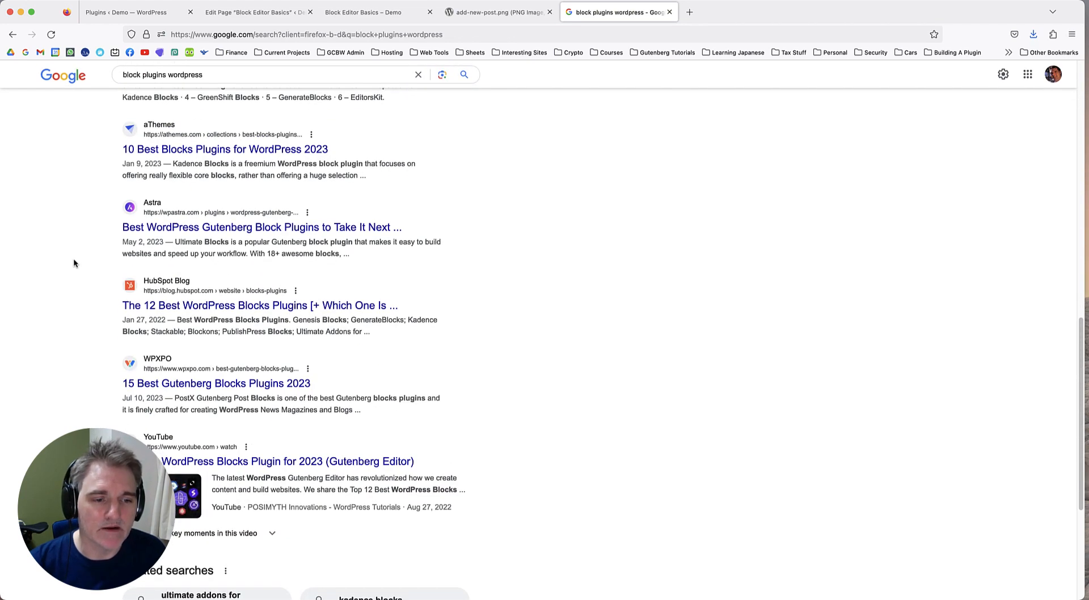
scroll(73, 257, "down", 3)
scroll(73, 258, "up", 4)
scroll(73, 257, "down", 3)
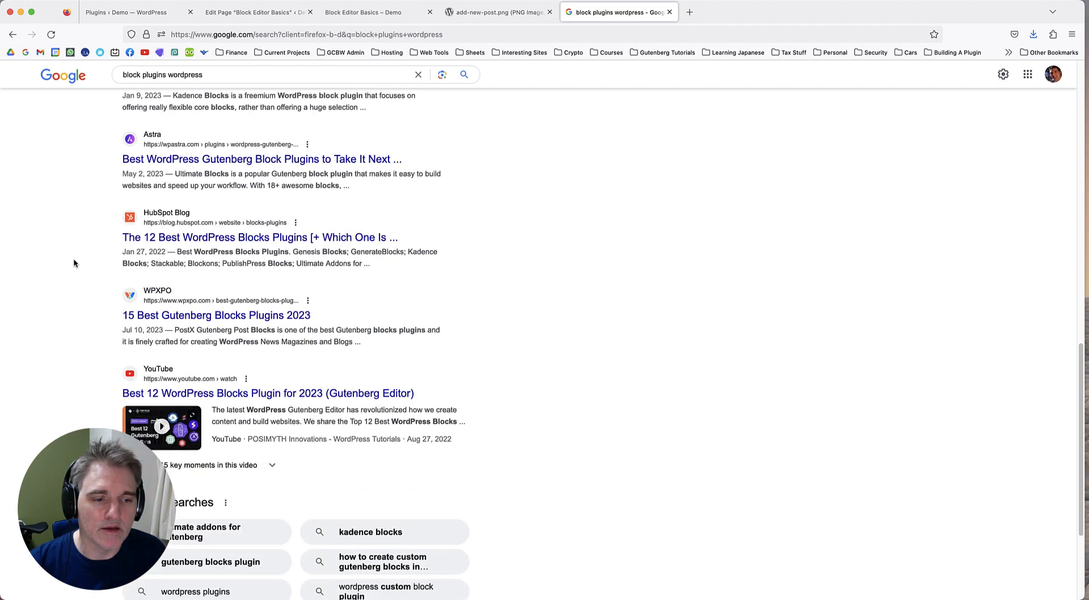
scroll(74, 258, "up", 15)
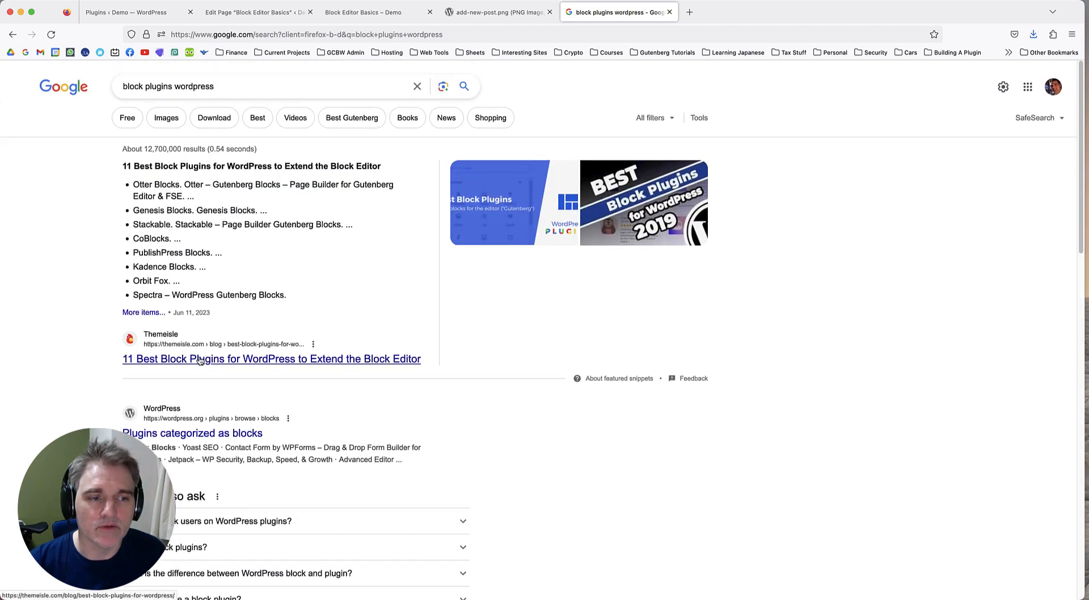
Open Themeisle's "11 Best Block Plugins for WordPress to Extend the Block Editor" article and read its Otter Blocks section.
left_click(136, 357)
scroll(172, 317, "down", 3)
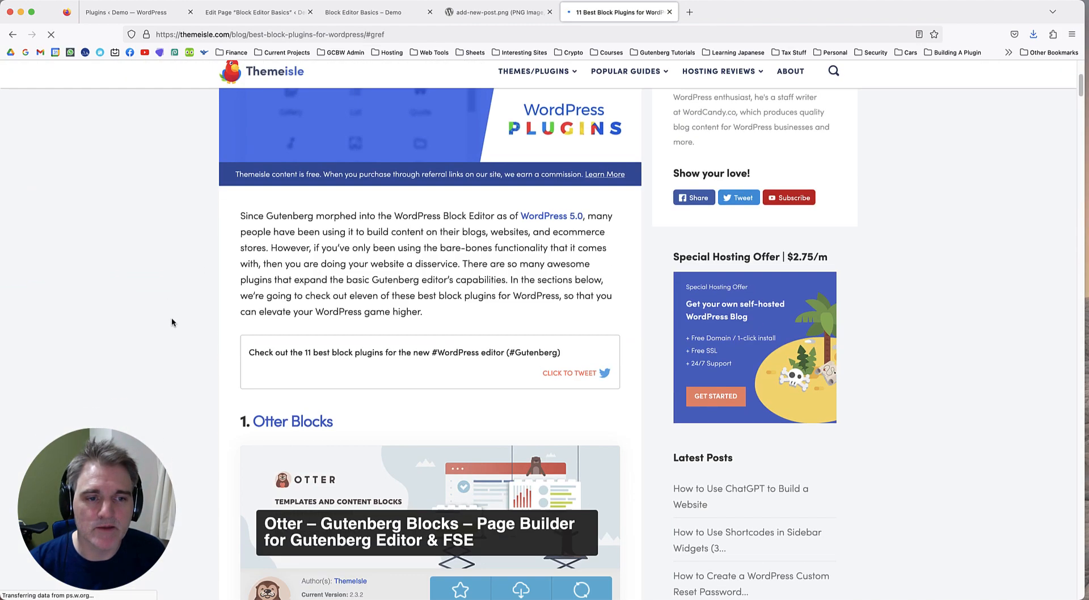
scroll(176, 315, "down", 4)
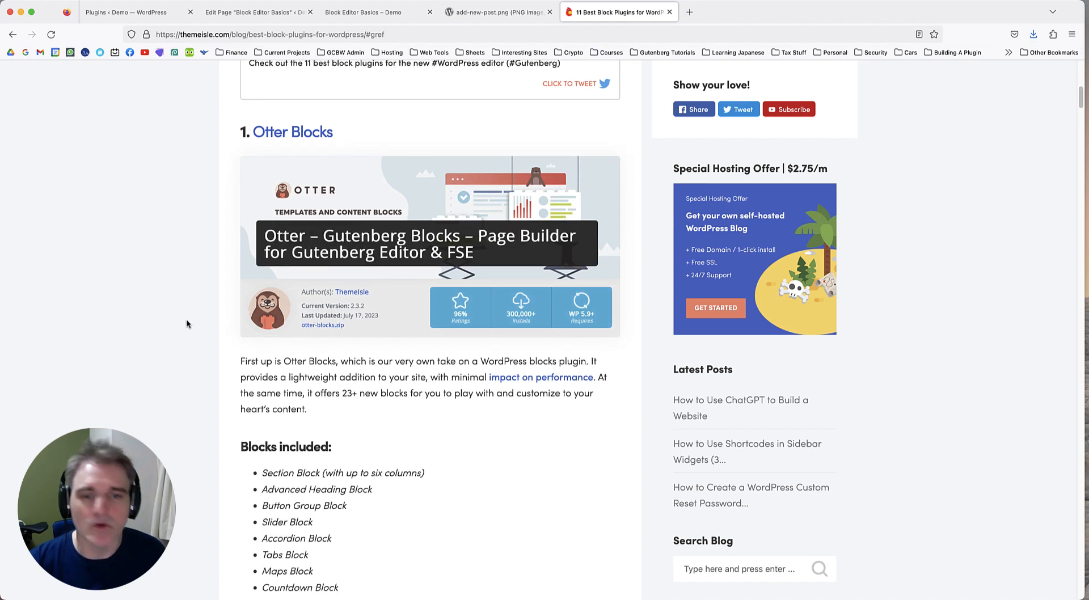
scroll(194, 324, "down", 1)
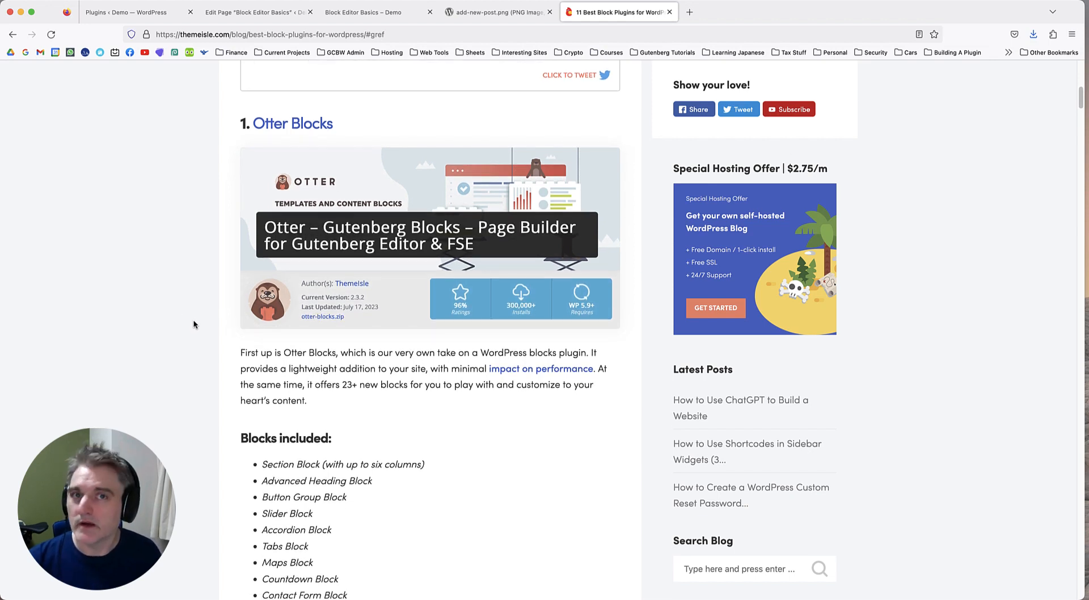
scroll(162, 284, "down", 3)
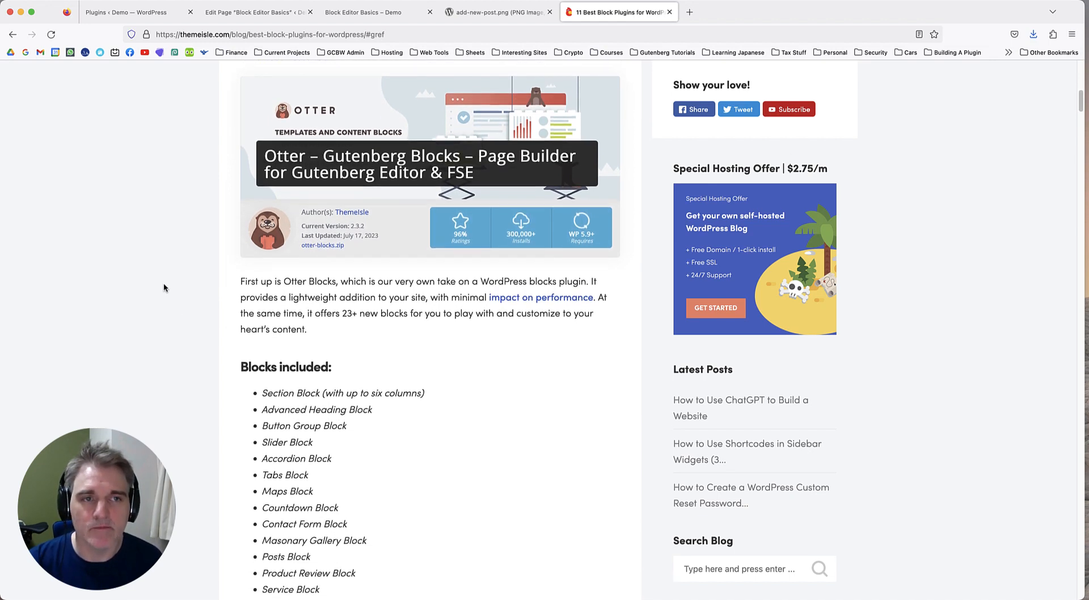
scroll(164, 286, "up", 2)
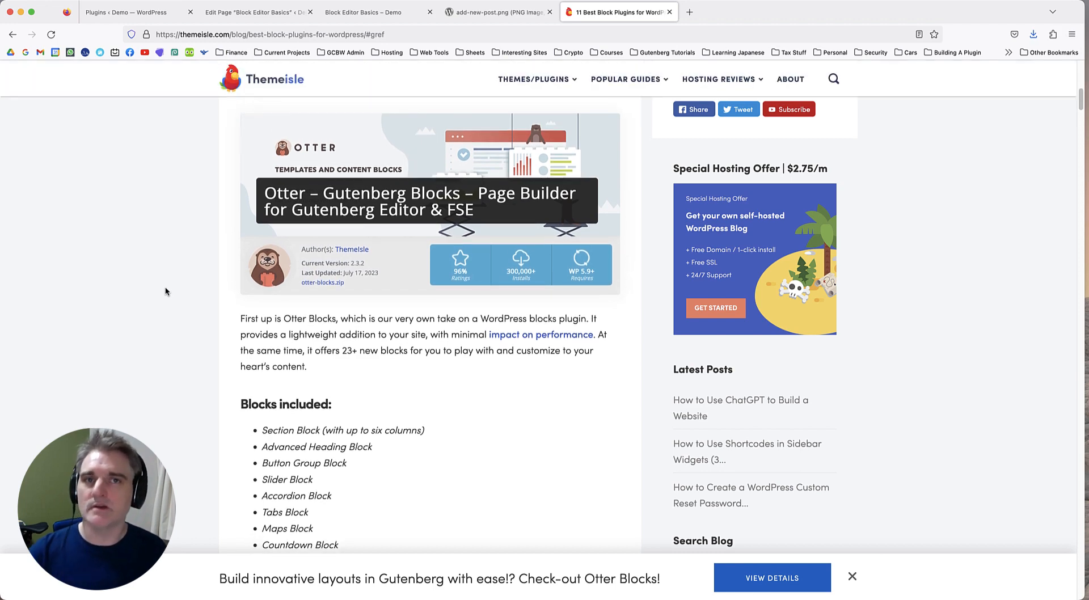
scroll(165, 291, "down", 5)
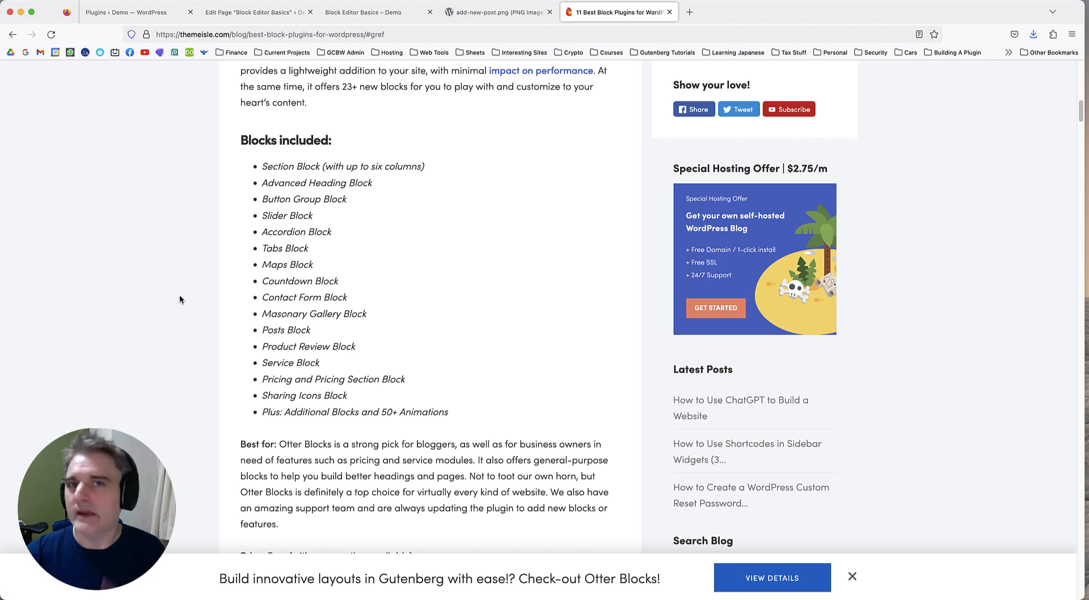
scroll(179, 299, "down", 10)
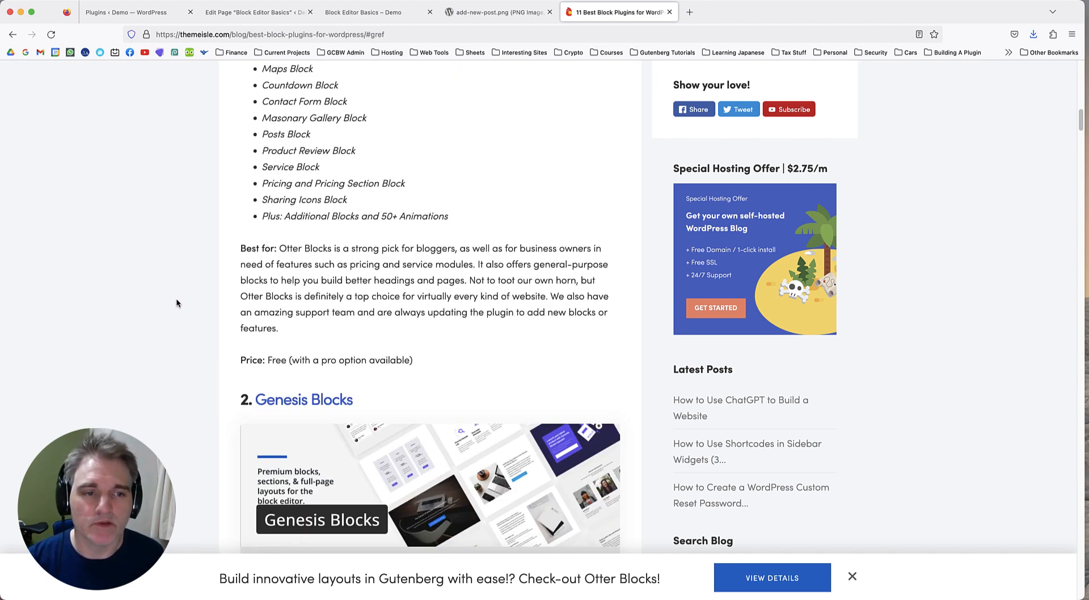
scroll(193, 236, "up", 10)
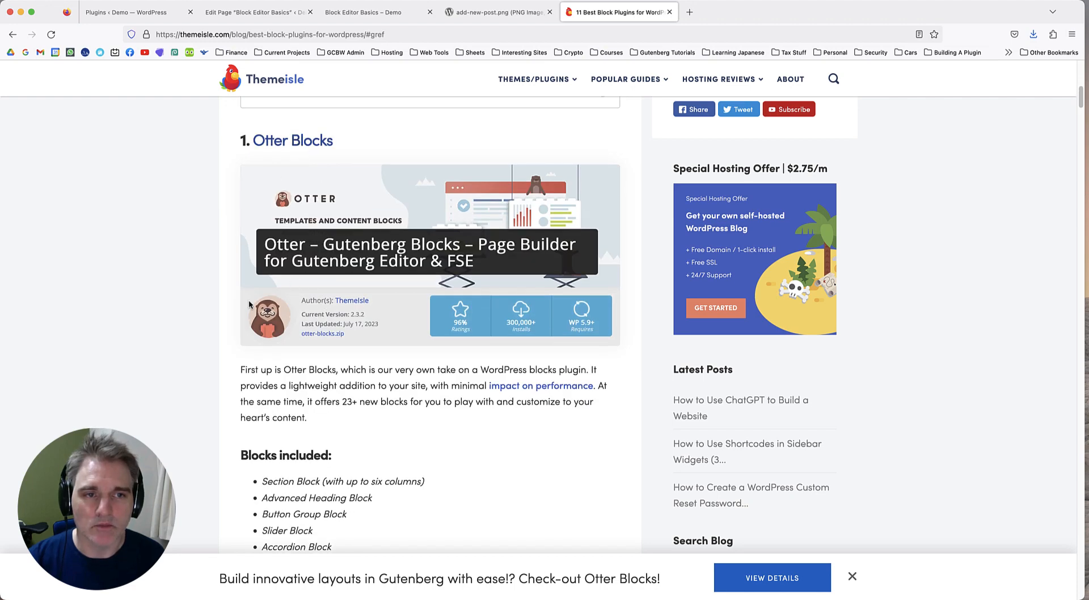
Browse the article's Genesis Blocks and Stackable entries, ending at Stackable's list of included blocks.
scroll(217, 331, "down", 8)
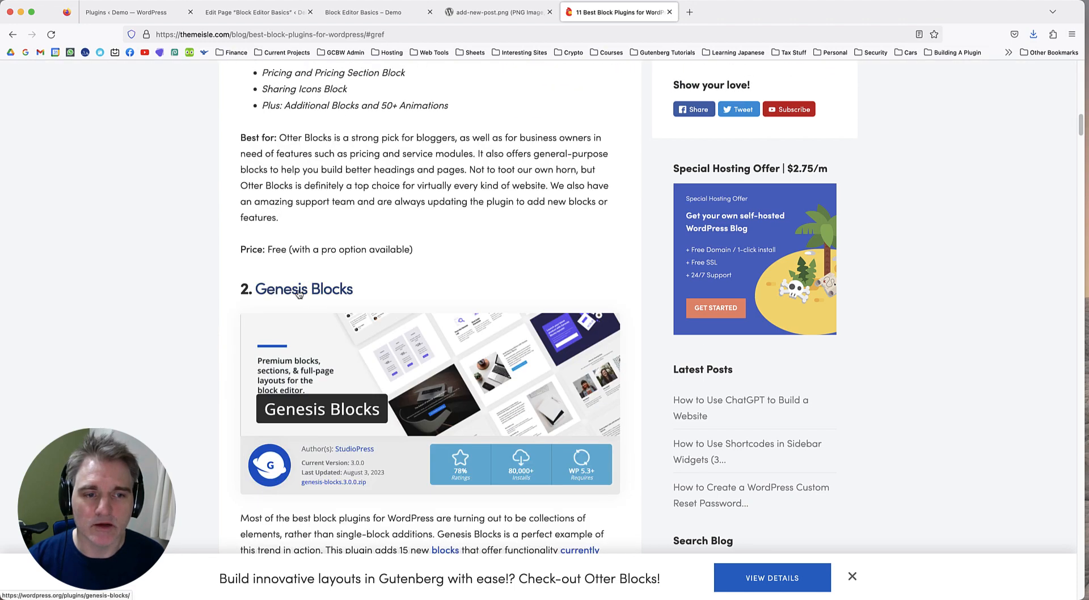
scroll(212, 278, "down", 7)
scroll(212, 279, "down", 9)
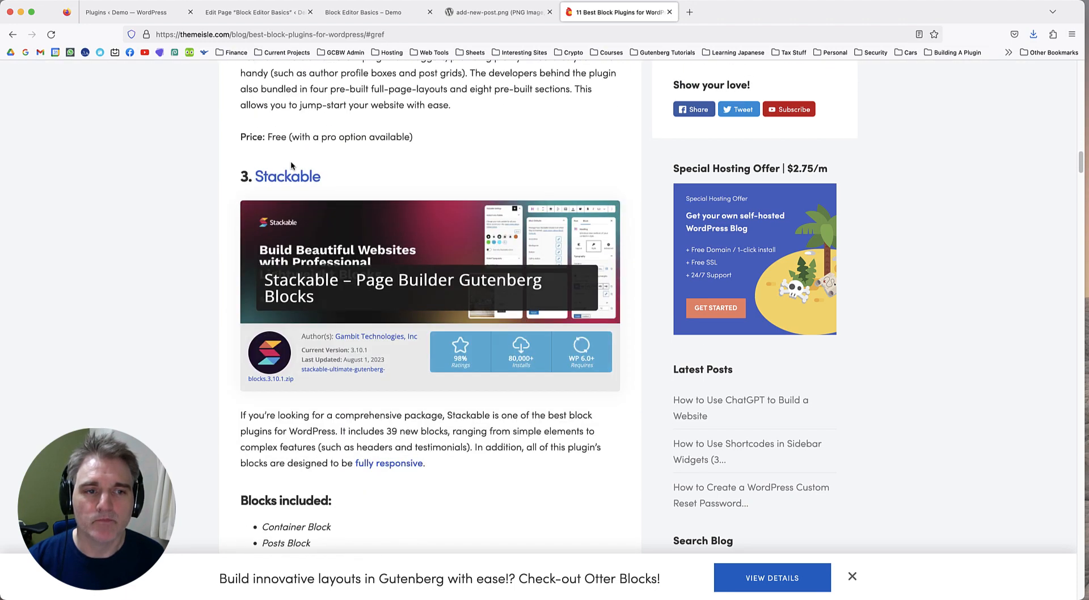
scroll(208, 225, "down", 3)
scroll(210, 222, "up", 4)
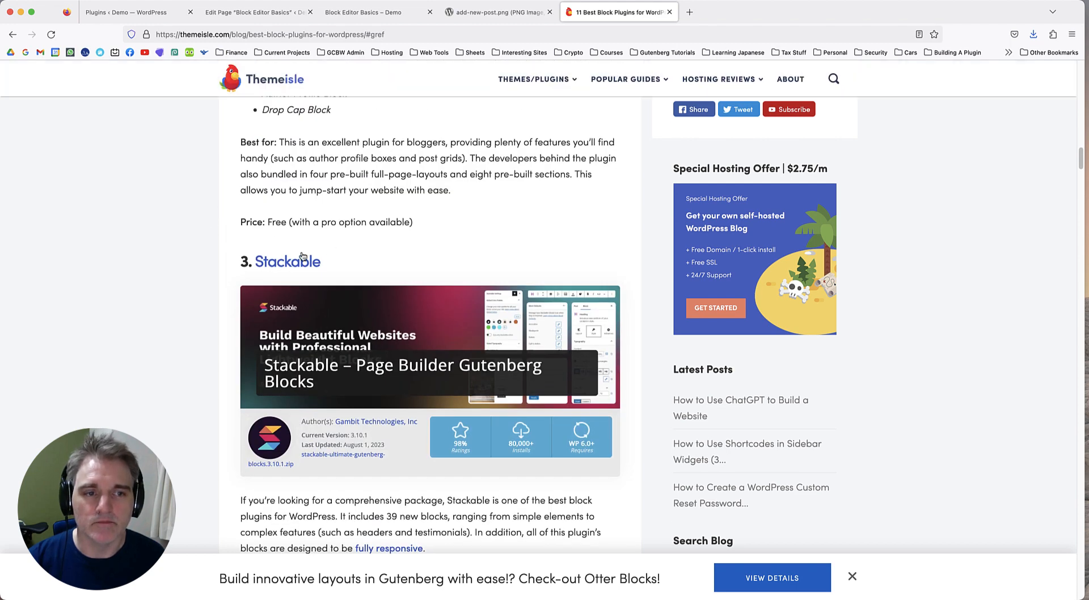
scroll(204, 244, "down", 8)
scroll(199, 255, "down", 6)
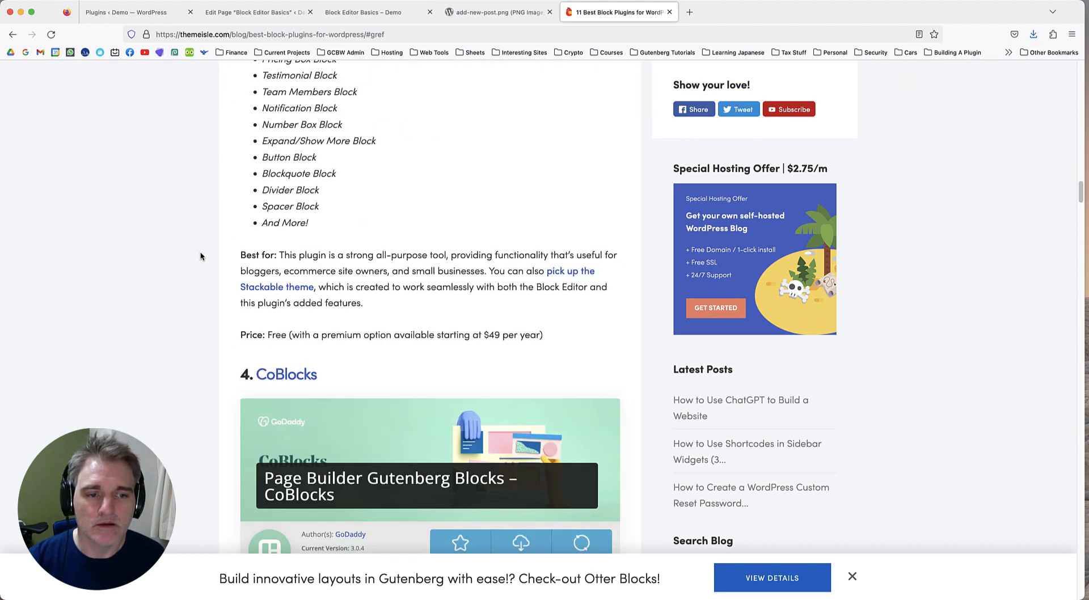
scroll(198, 255, "up", 5)
scroll(199, 255, "up", 2)
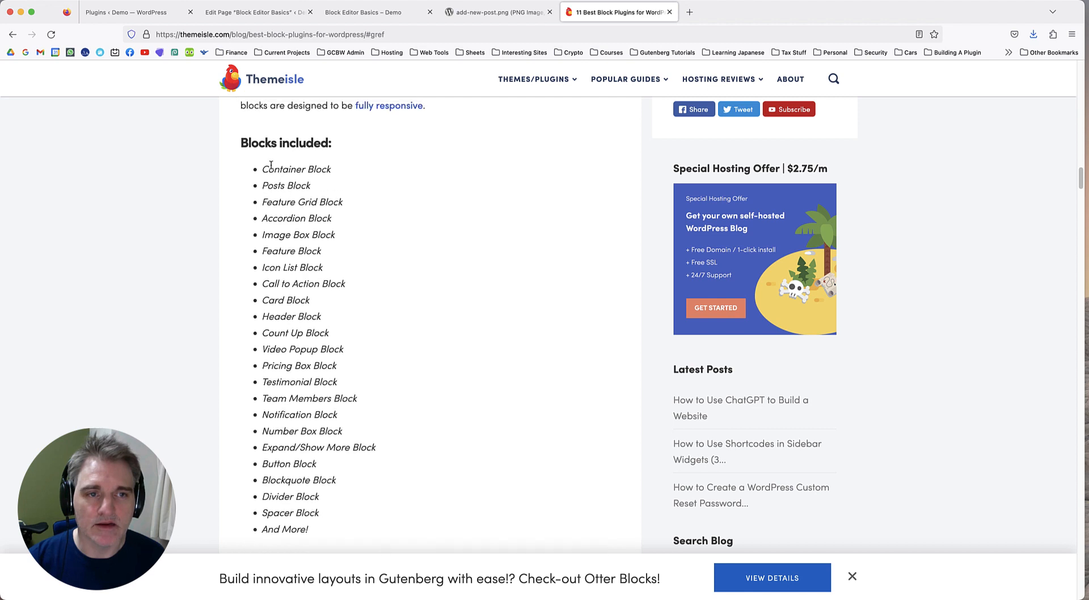
Examine Stackable's included blocks, highlighting entries such as Container Block, Posts Block and Feature Grid Block.
left_click_drag(272, 167, 349, 173)
left_click(283, 188)
left_click_drag(266, 187, 311, 187)
left_click(289, 187)
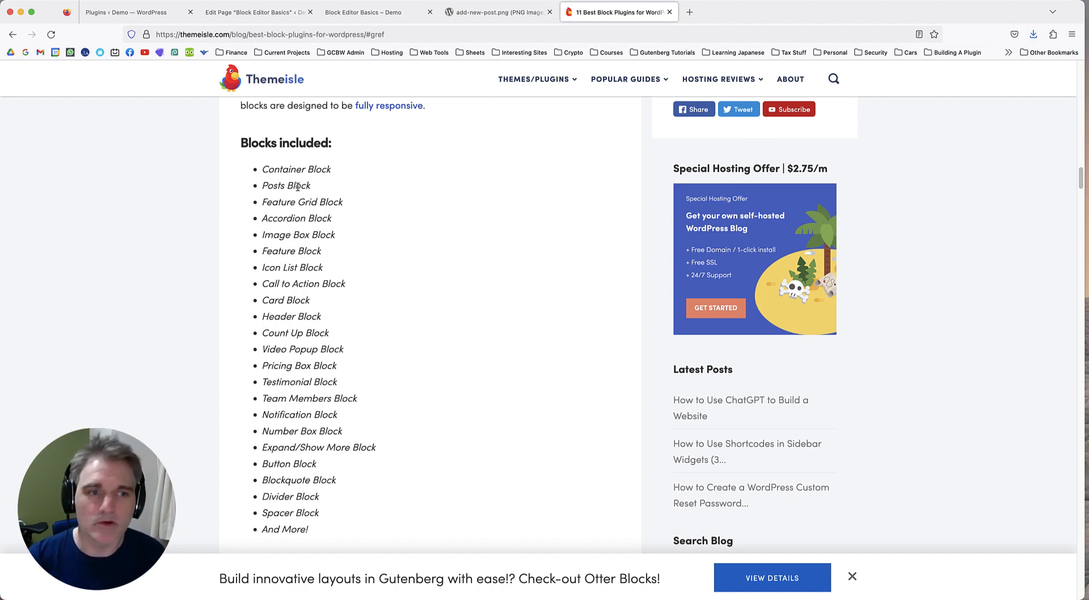
left_click_drag(280, 205, 318, 207)
left_click(305, 214)
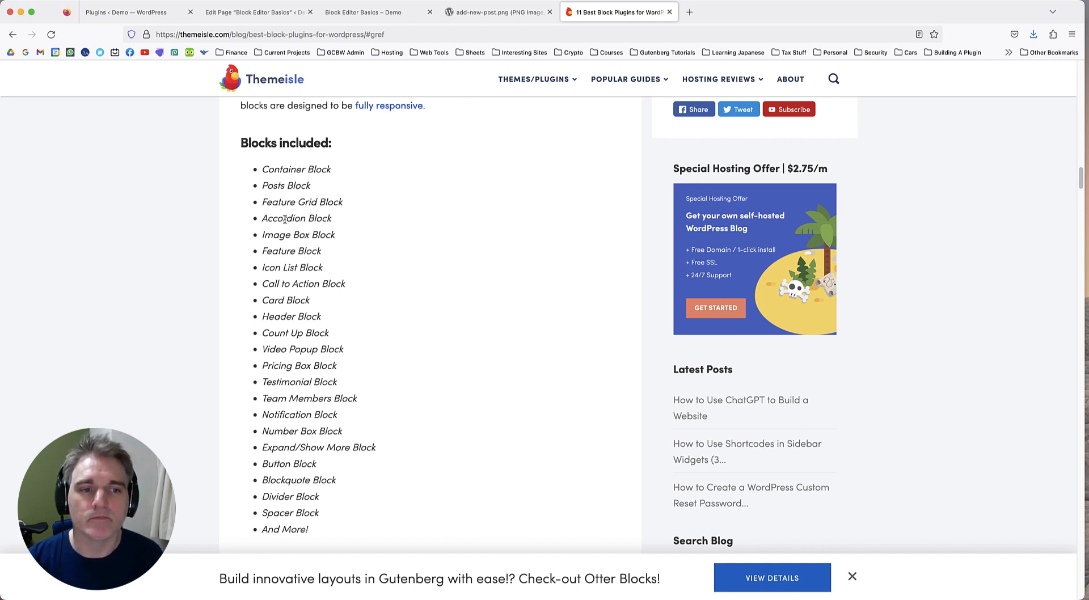
scroll(289, 223, "down", 1)
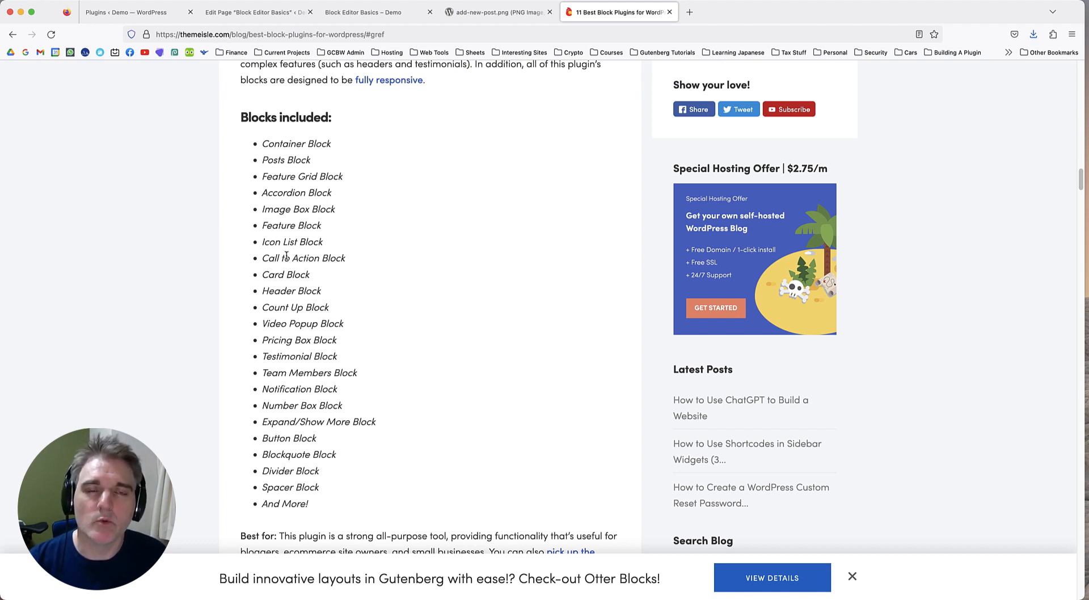
Look through the article's CoBlocks and PublishPress Blocks sections and their included blocks.
scroll(286, 256, "down", 15)
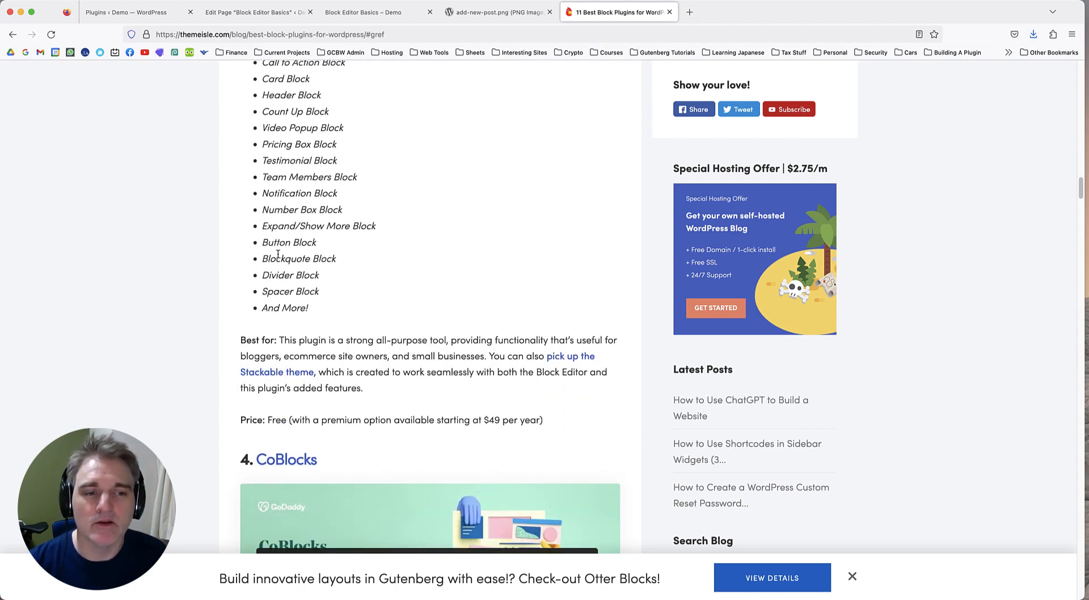
scroll(197, 259, "down", 4)
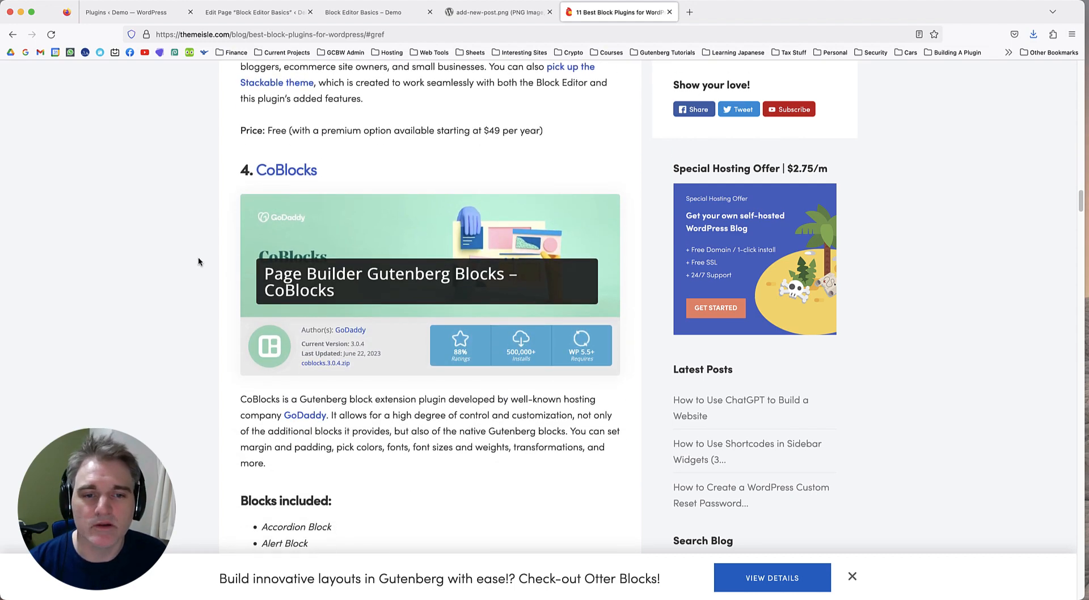
scroll(176, 209, "down", 20)
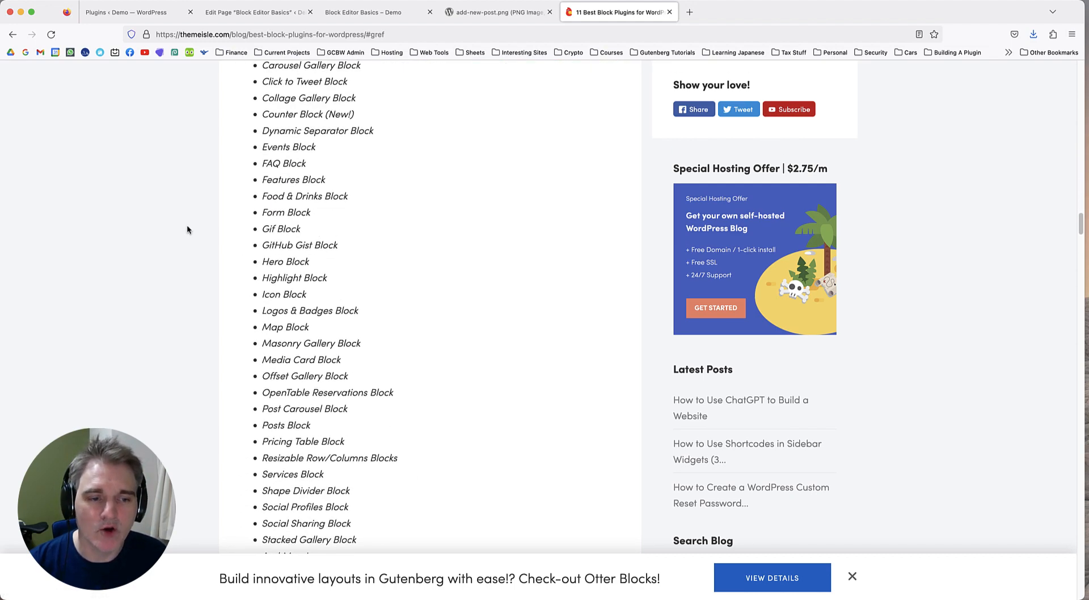
scroll(191, 227, "up", 7)
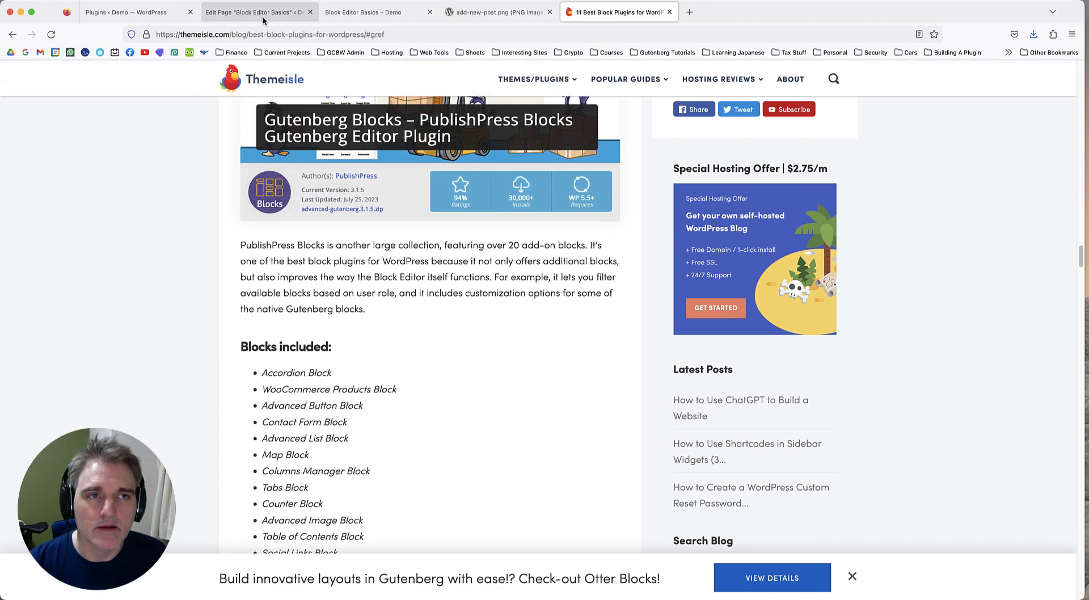
Return to the site's installed plugins and view the details of "GreenShift - Animation and Page Builder Blocks".
left_click(162, 12)
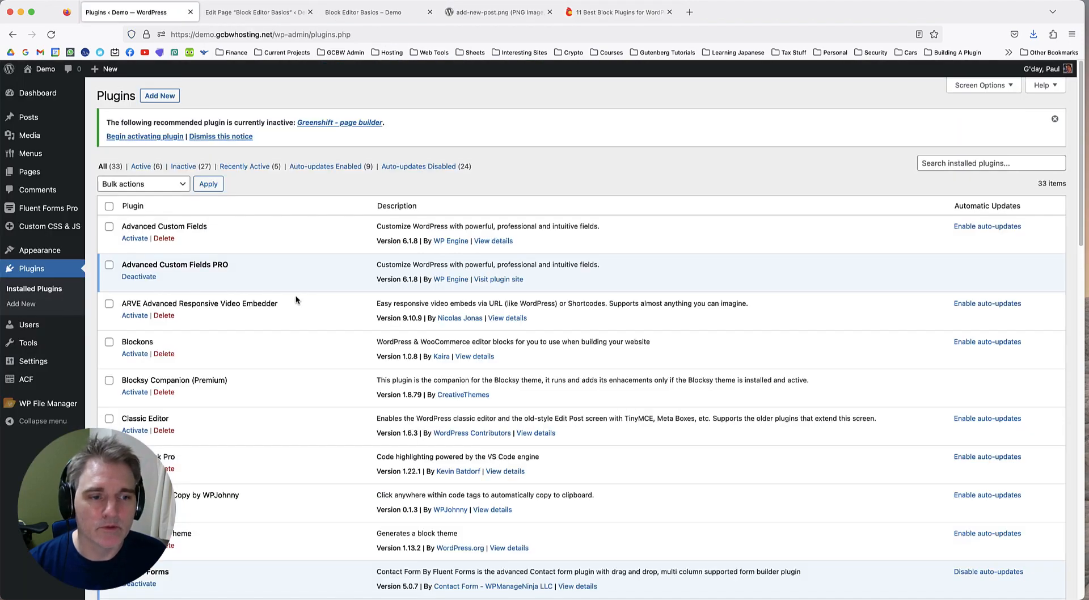
scroll(295, 300, "down", 9)
scroll(300, 278, "down", 8)
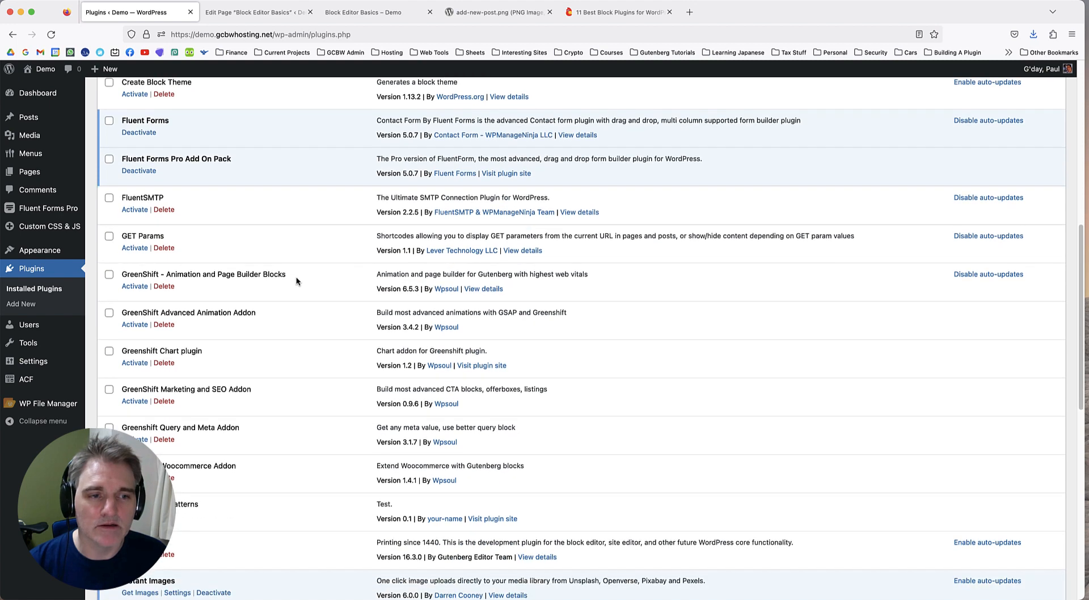
left_click_drag(135, 274, 177, 274)
left_click(256, 275)
left_click(342, 285)
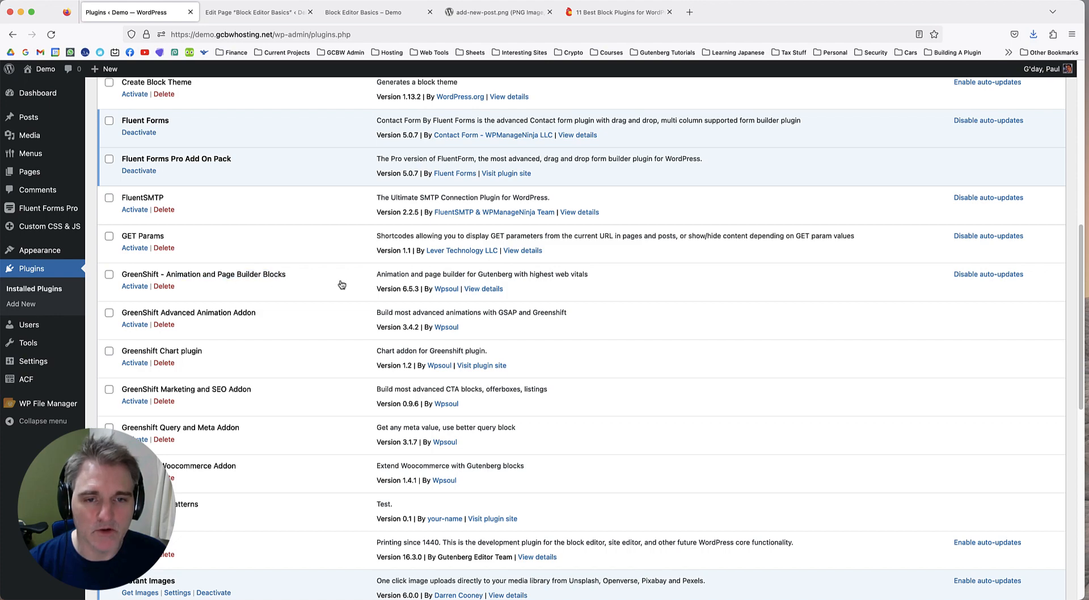
left_click(484, 288)
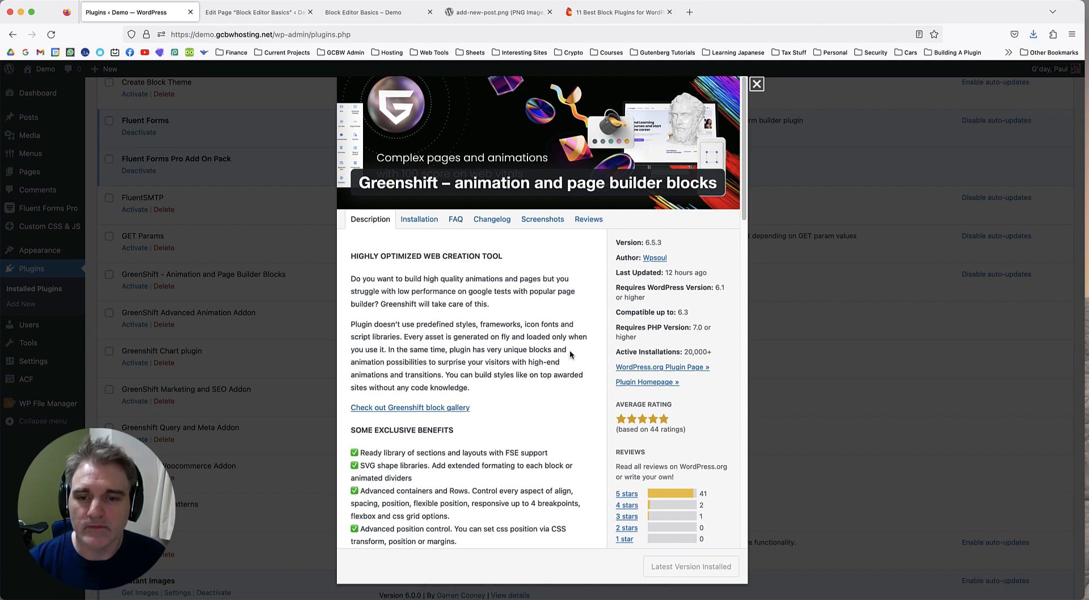
Open Greenshift's WordPress.org plugin page and read through its description, from the feature list to the page designs, responsive and dynamic loading sections.
left_click(650, 368)
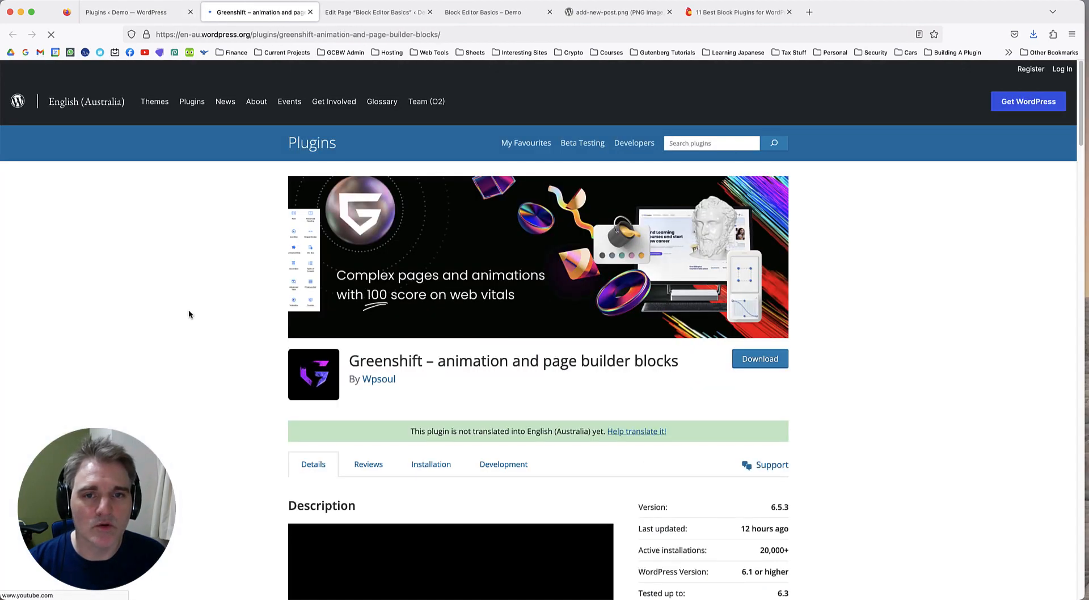
scroll(200, 316, "down", 1)
scroll(201, 313, "down", 2)
scroll(201, 312, "up", 2)
scroll(215, 318, "down", 2)
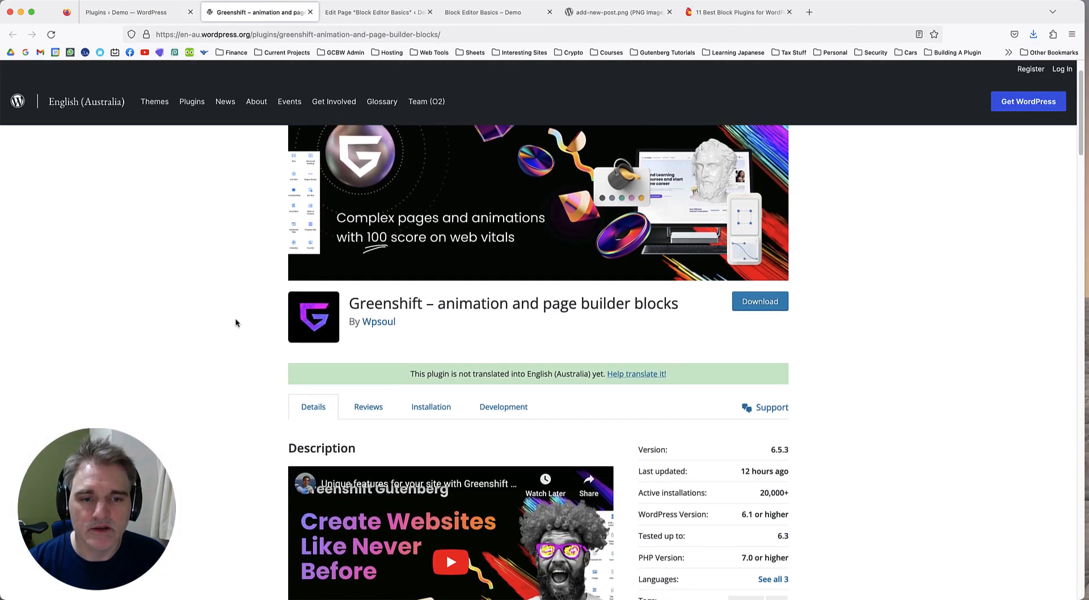
scroll(185, 301, "down", 15)
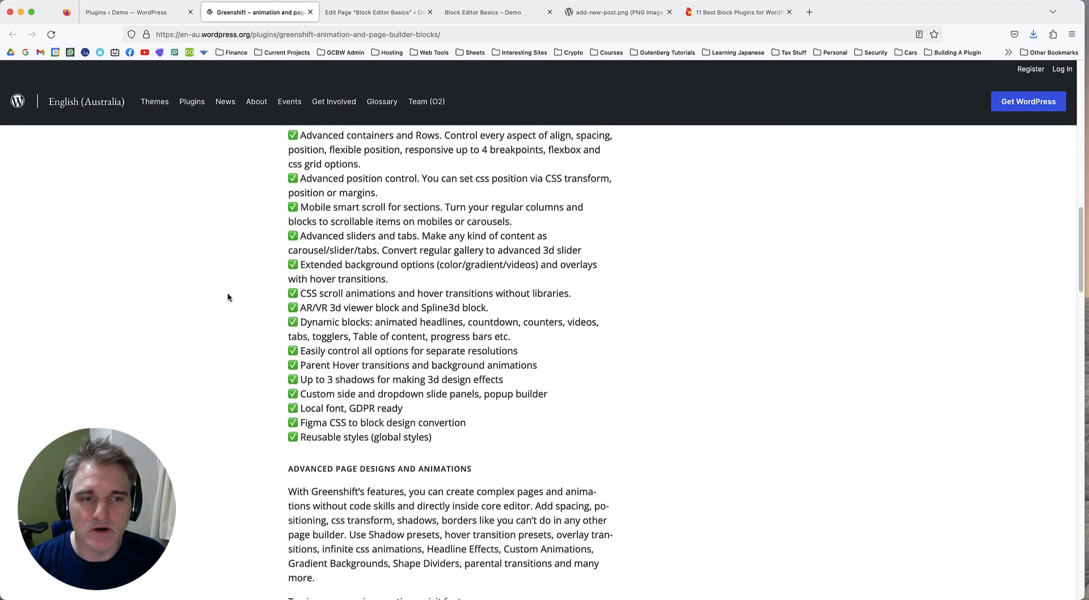
scroll(214, 294, "down", 10)
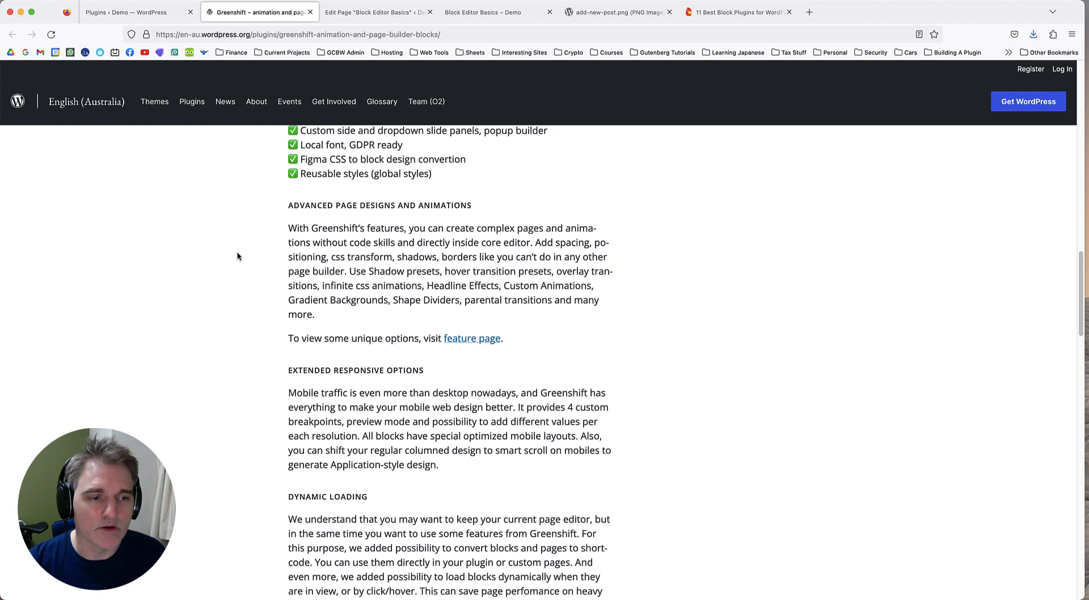
Return to the installed plugins, copy the name "GreenShift - Animation and Page Builder Blocks" and go to the page for adding plugins.
key("ctrl+shift+Tab")
scroll(279, 311, "down", 1)
left_click_drag(291, 327, 126, 324)
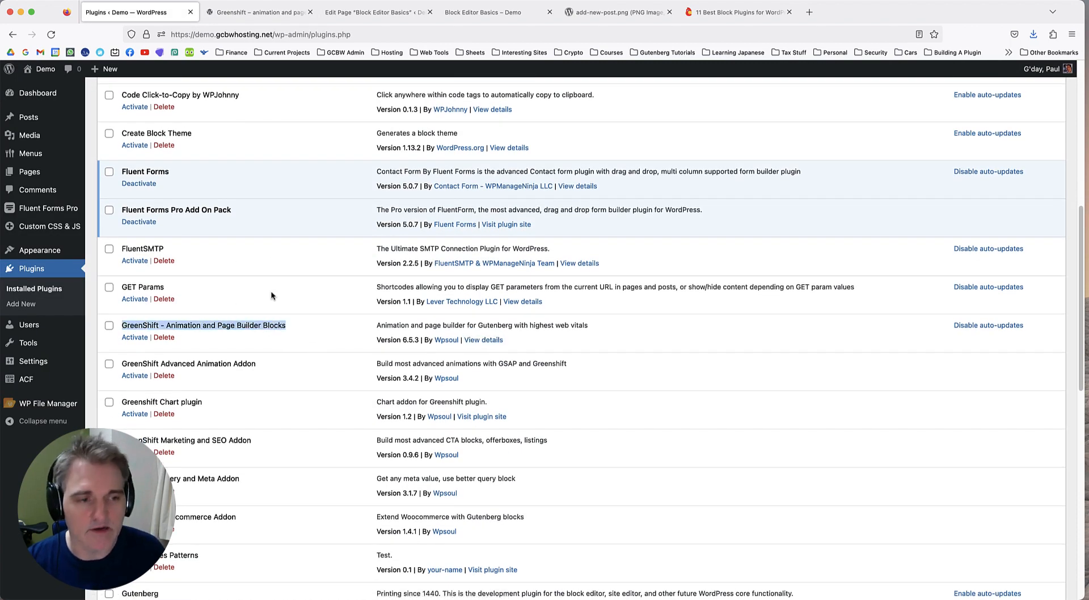
scroll(267, 289, "up", 8)
left_click(177, 96)
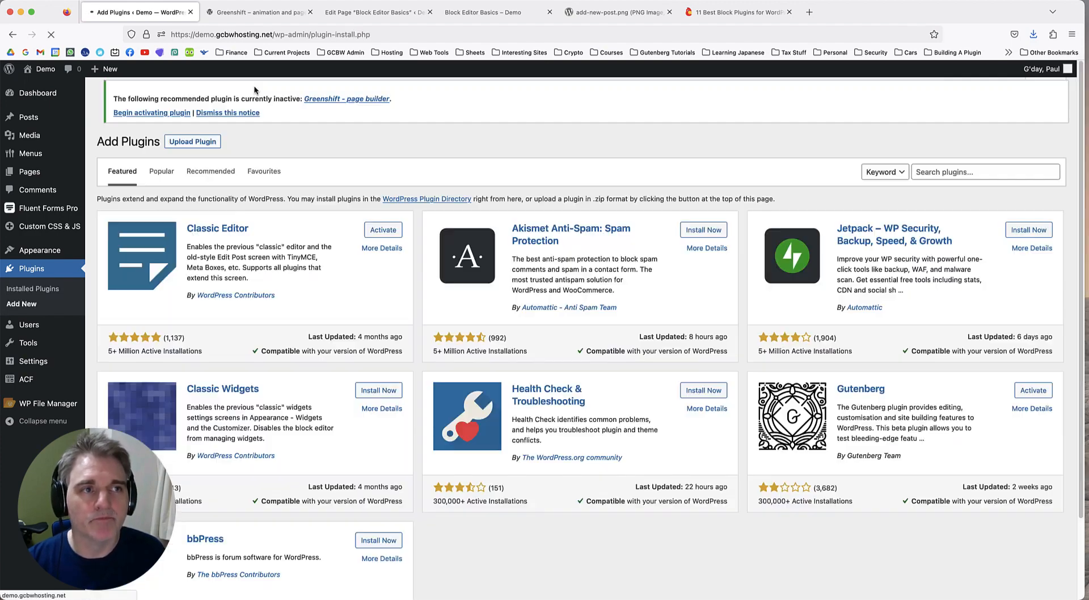
Search the plugins for "GreenShift - Animation and Page Builder Blocks" and activate the Greenshift plugin.
left_click(988, 173)
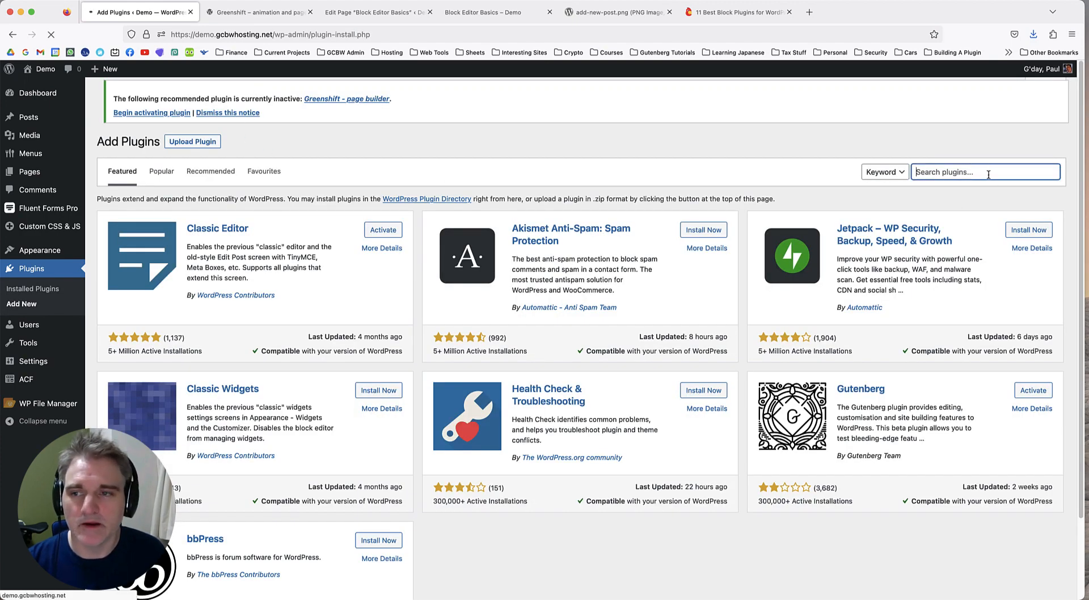
type("Greenshift - Animation and Page Builder Blocks")
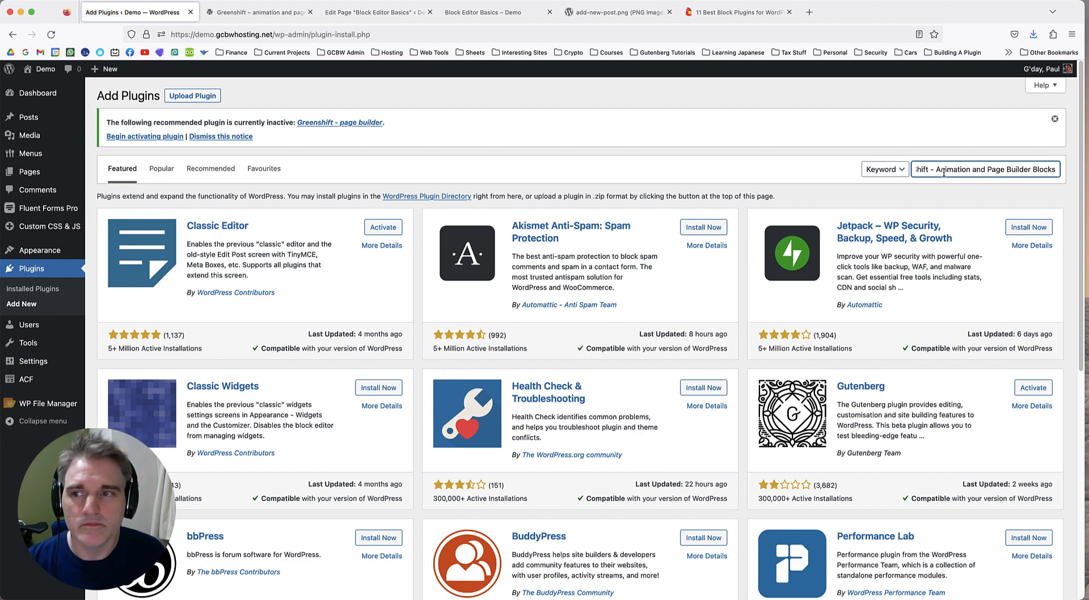
key("super+a")
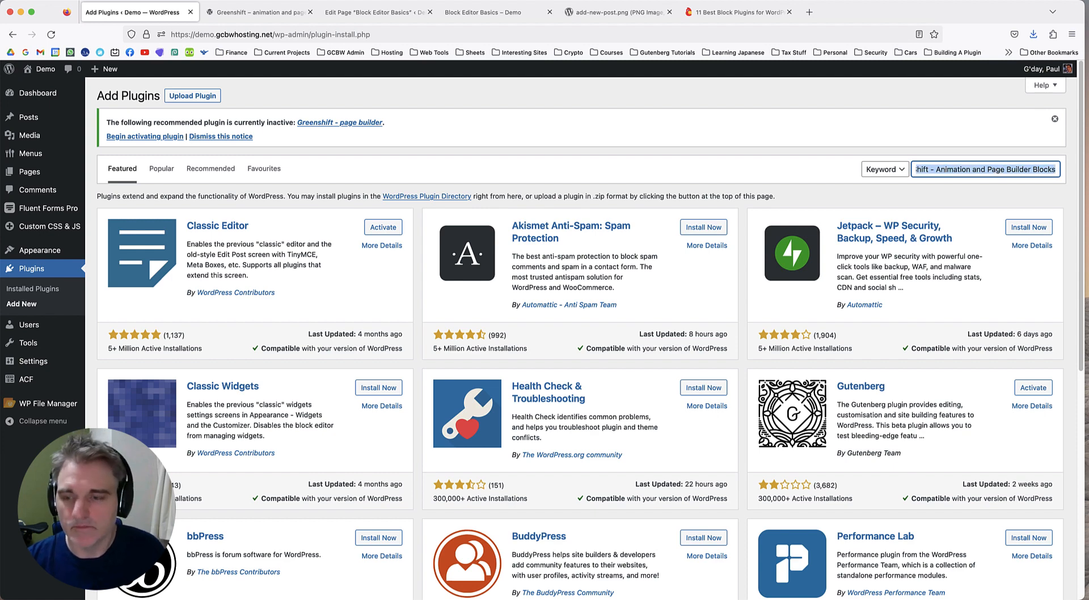
key("Return")
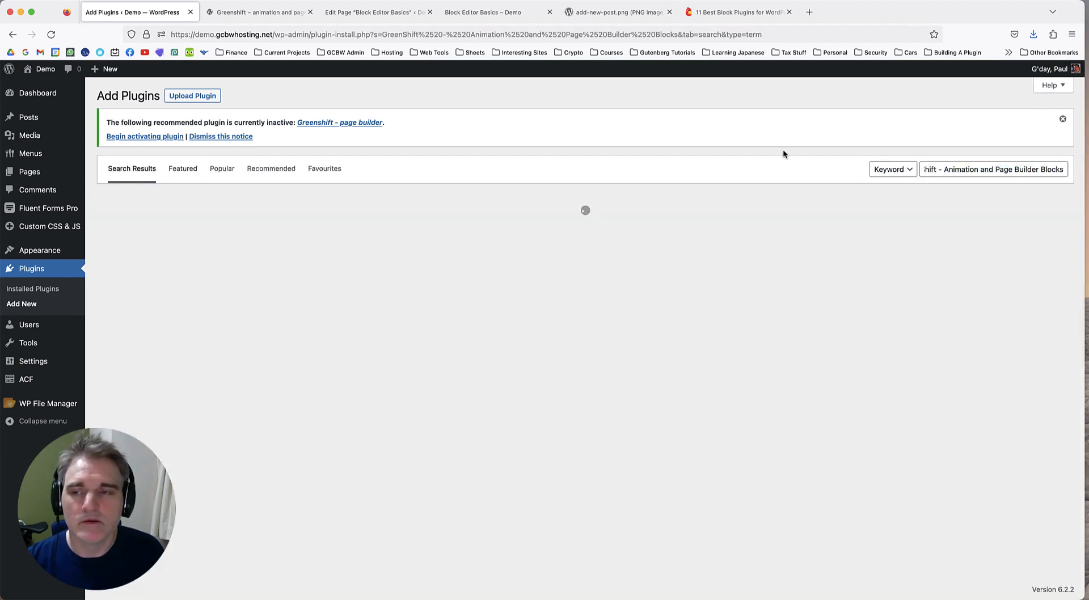
left_click(959, 165)
left_click_drag(986, 170, 908, 170)
left_click(968, 172)
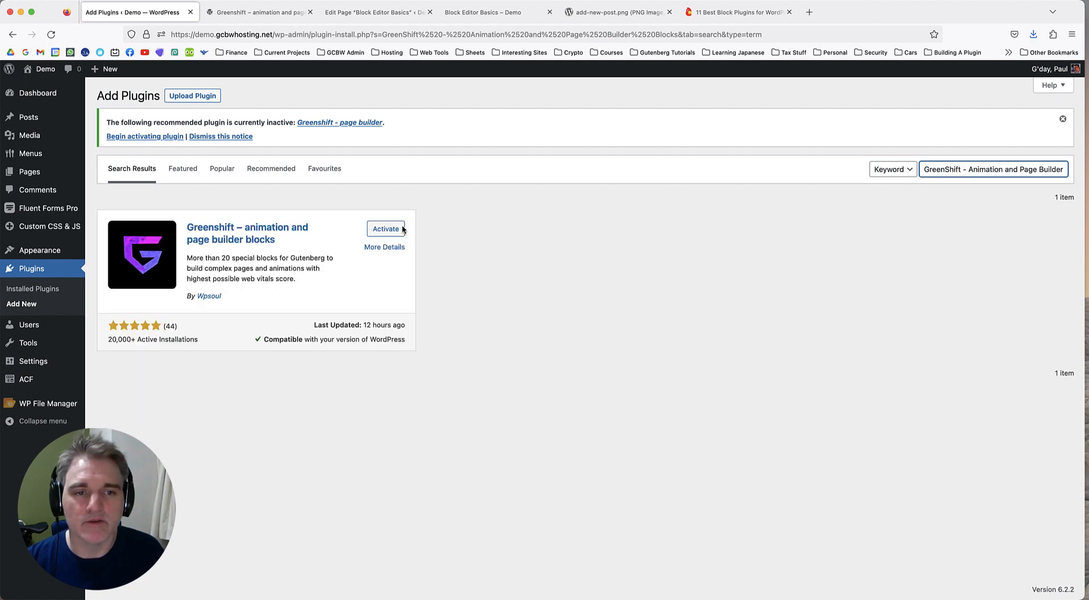
left_click(386, 229)
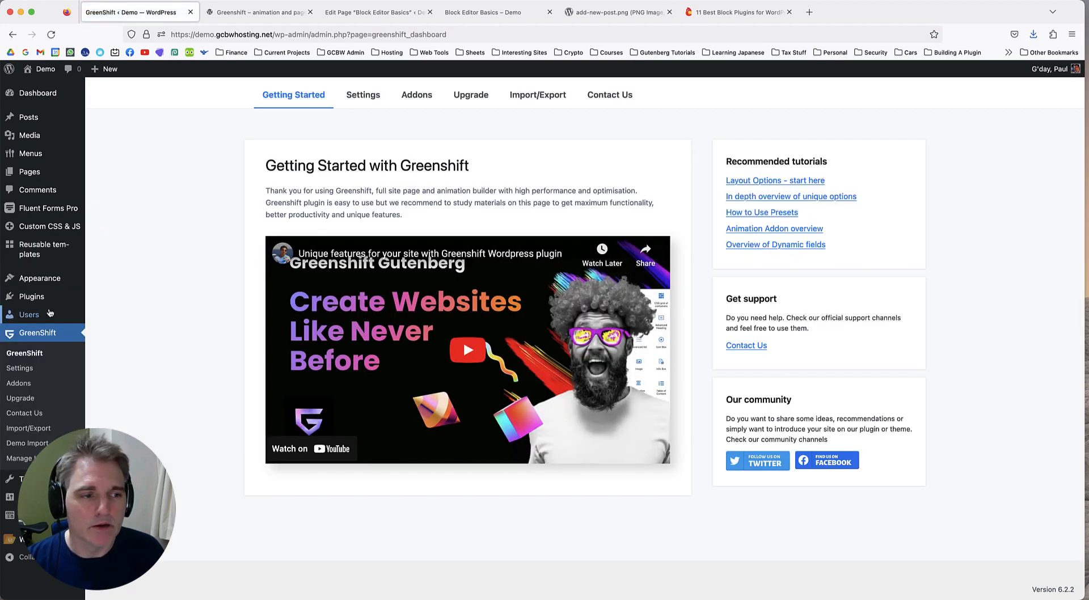
Return to adding plugins and search the directory for "blocks".
left_click(117, 311)
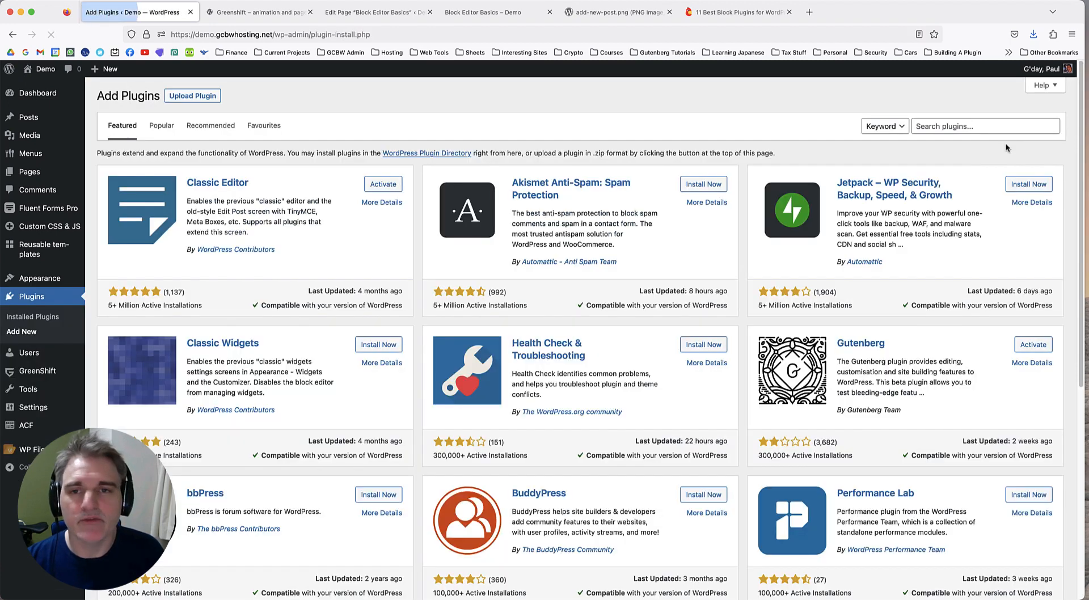
left_click(968, 125)
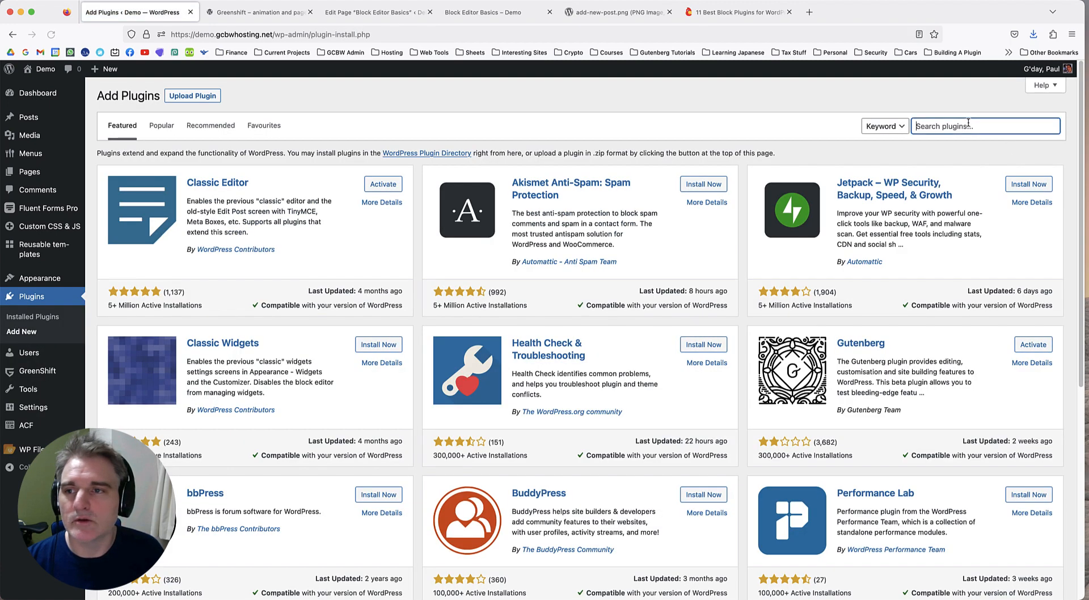
type("block")
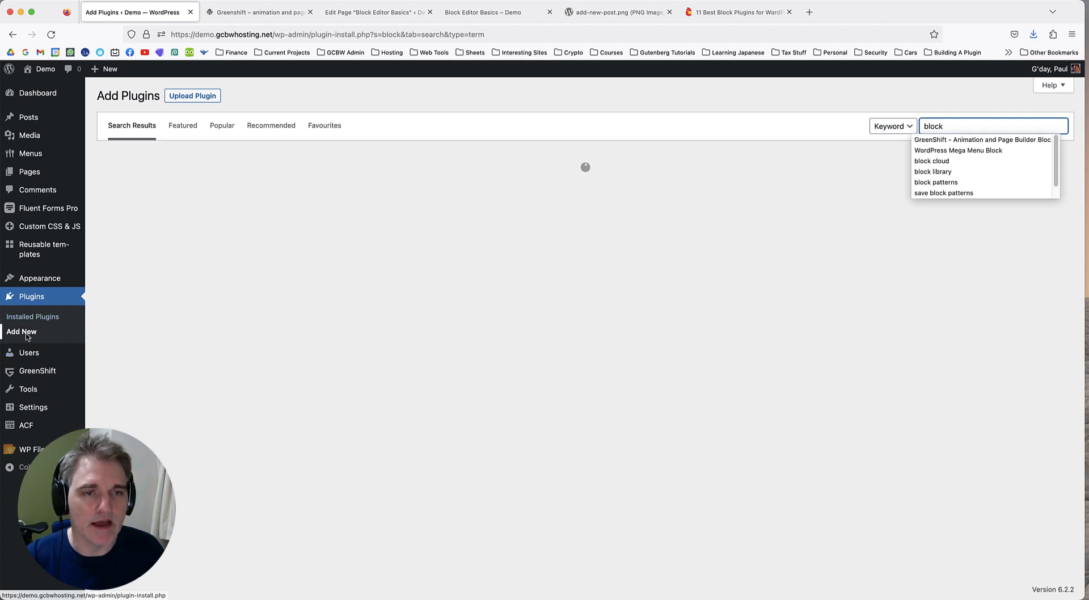
type("s")
left_click(864, 111)
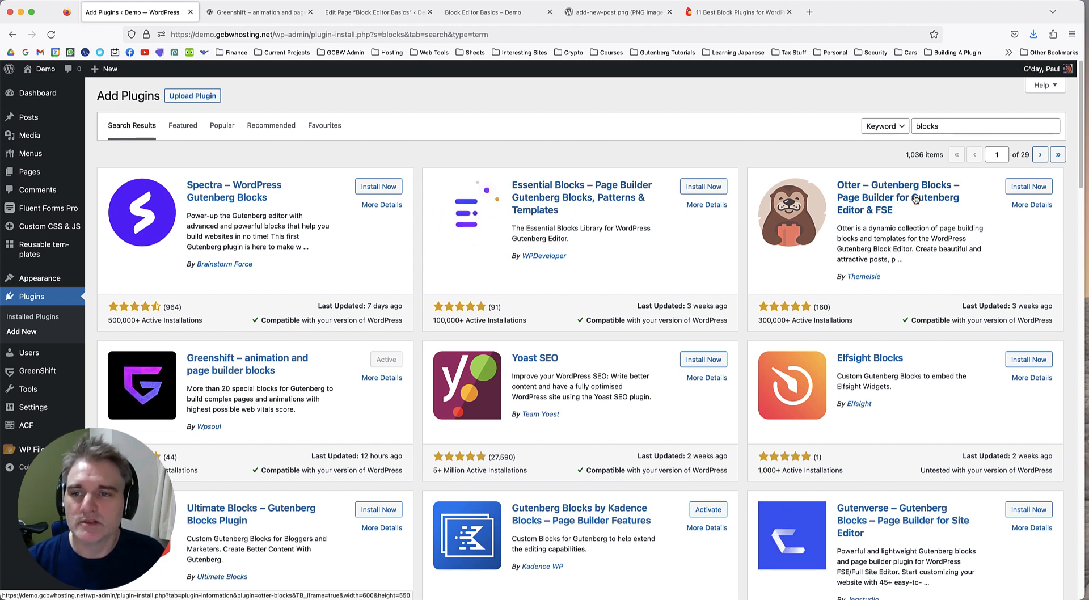
Browse the block plugins in the search results, comparing entries such as Spectra, Essential Blocks, Otter, Greenshift and Kadence Blocks.
scroll(878, 188, "down", 5)
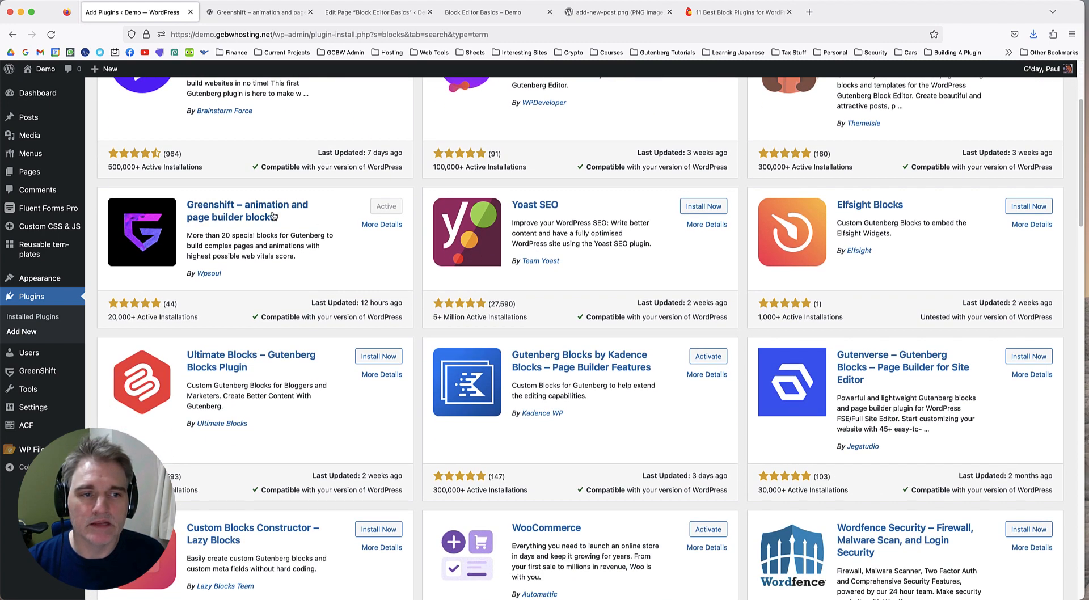
scroll(538, 198, "up", 5)
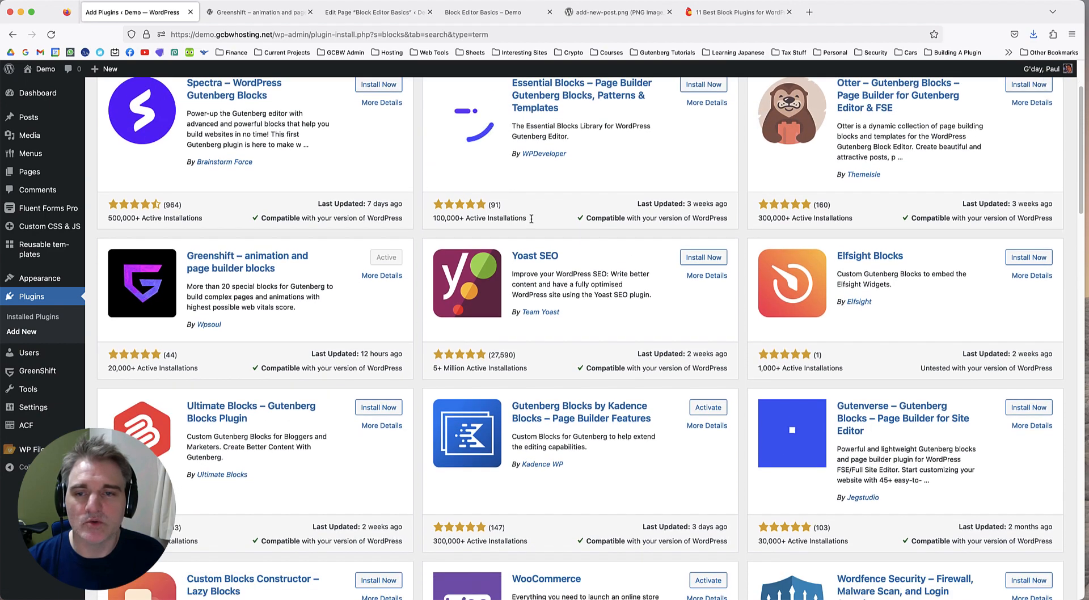
scroll(595, 205, "down", 5)
scroll(598, 199, "down", 2)
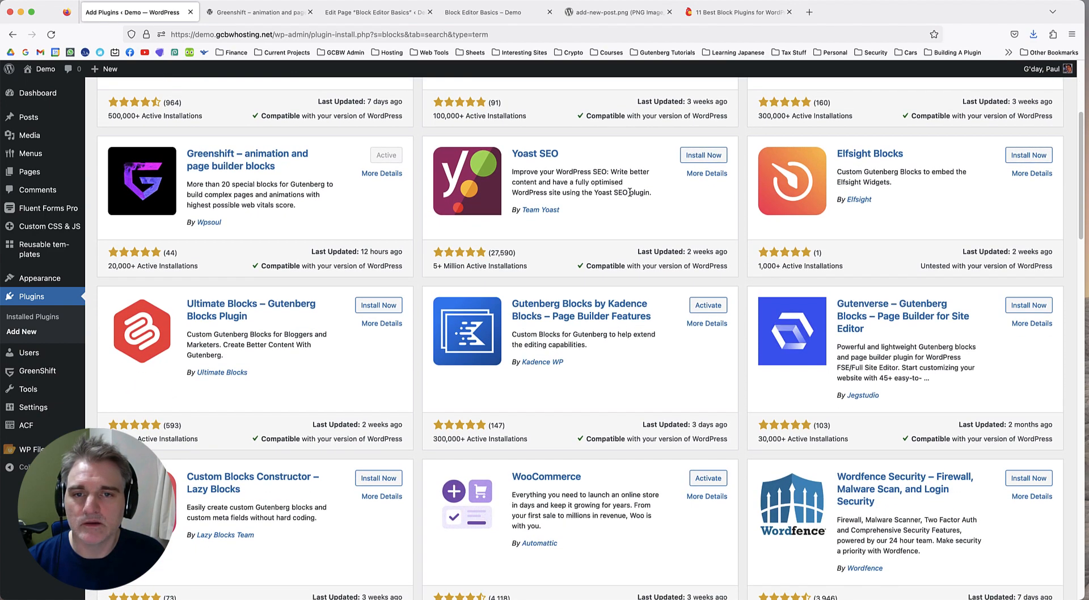
scroll(418, 176, "down", 6)
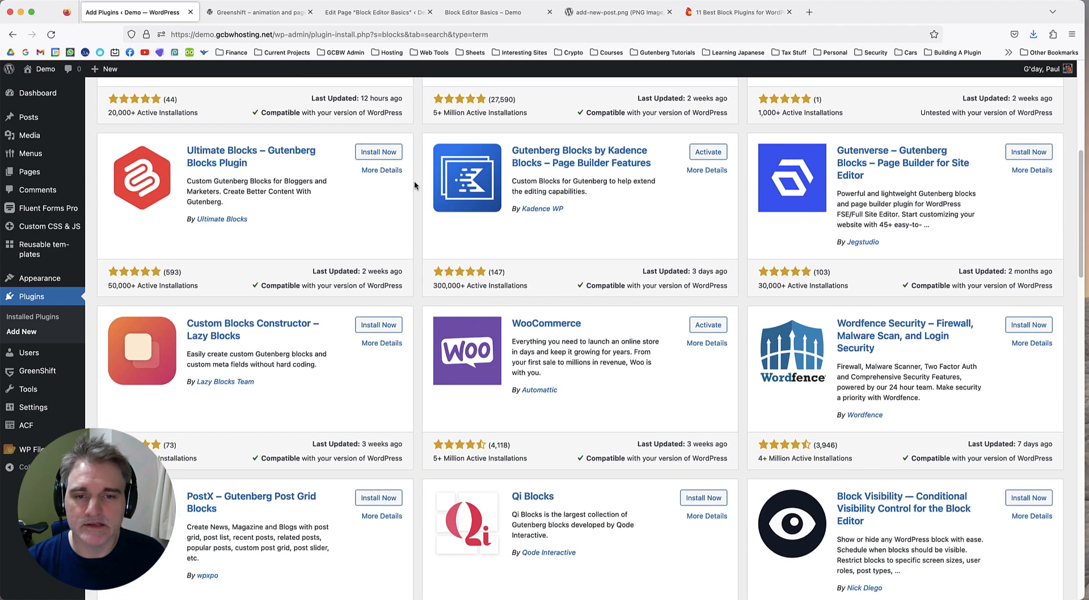
scroll(414, 183, "down", 3)
scroll(414, 183, "up", 6)
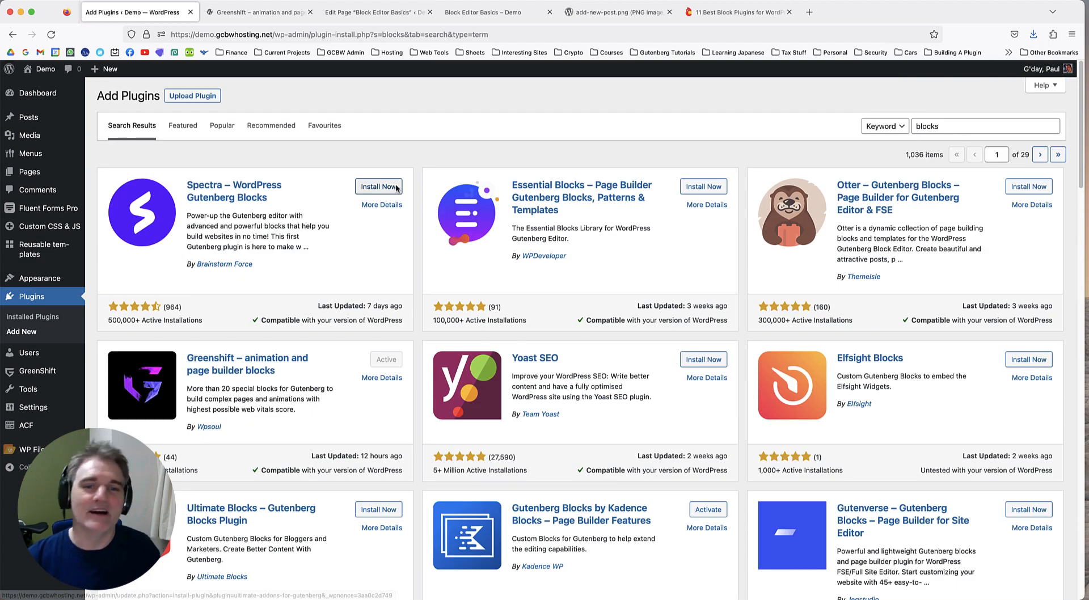
scroll(397, 192, "down", 5)
scroll(402, 176, "up", 8)
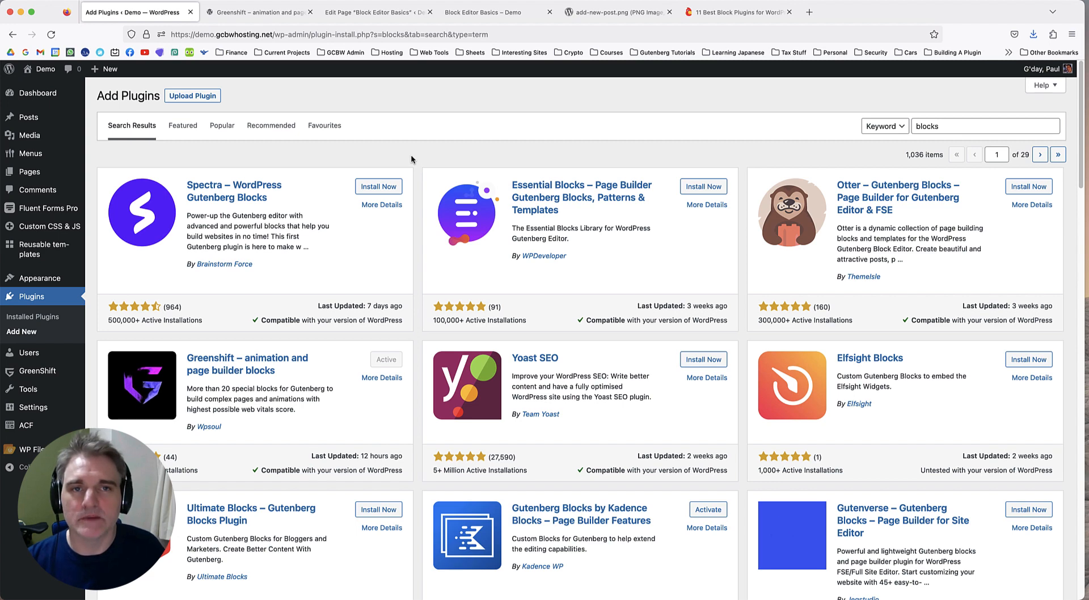
Reload the Block Editor Basics page in its editor and close the Greenshift plugin directory page.
left_click(372, 12)
key("super+r")
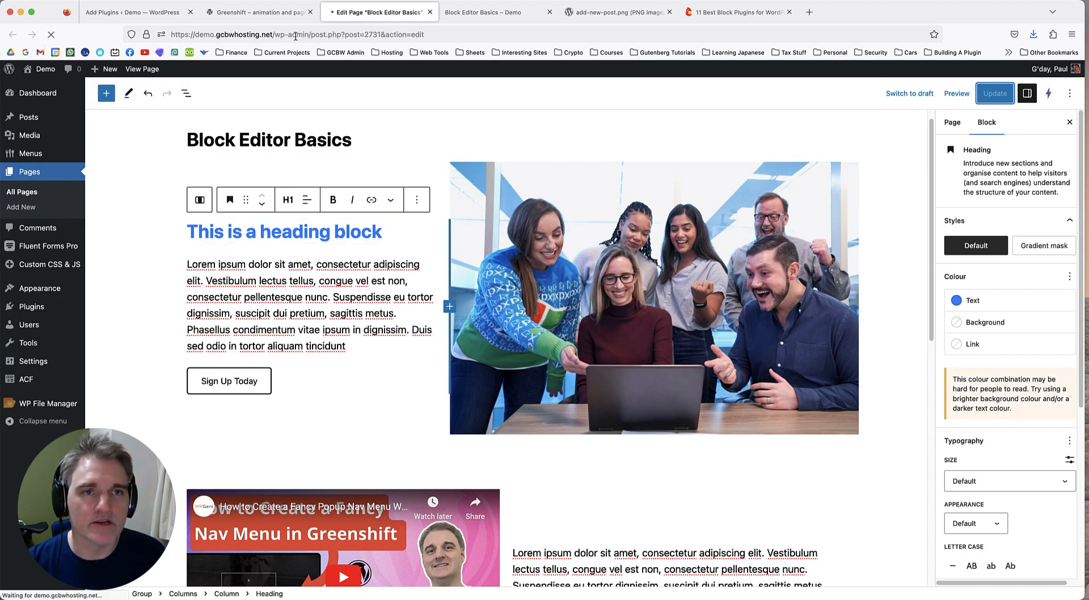
left_click(310, 12)
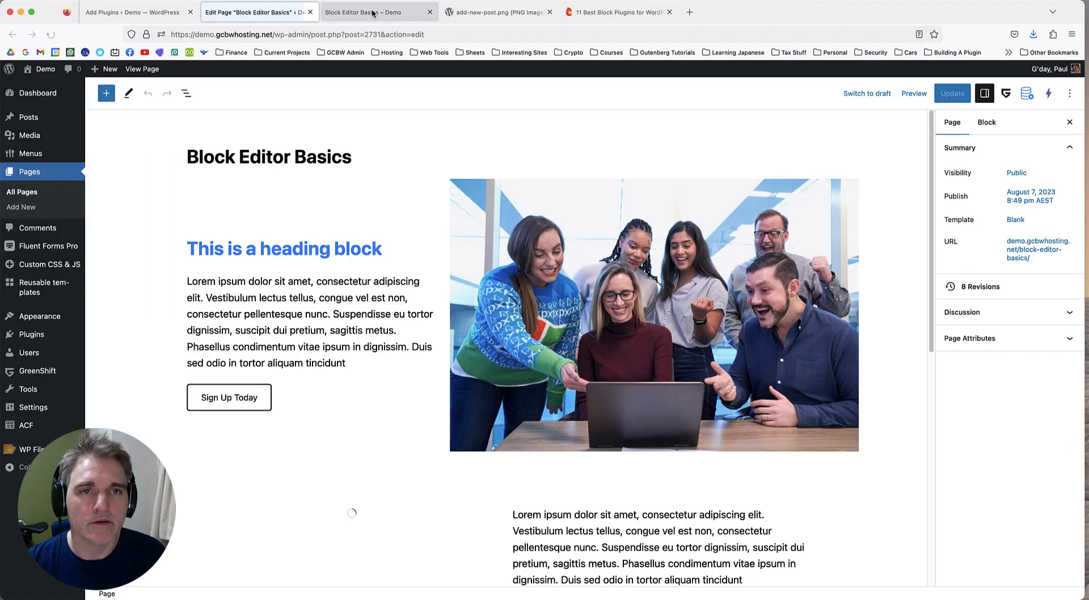
left_click(371, 12)
left_click(255, 12)
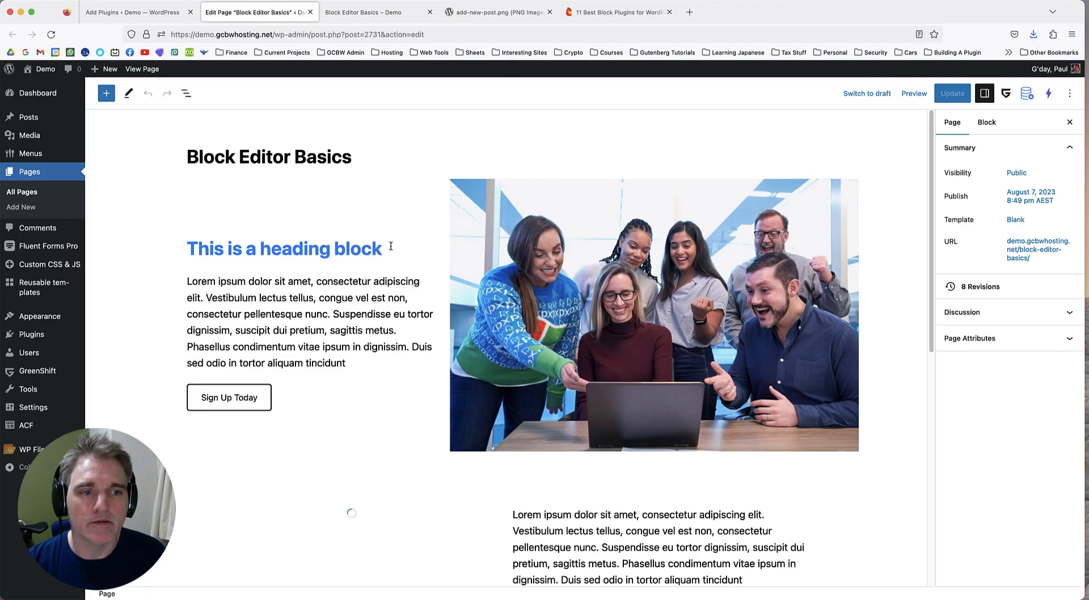
scroll(388, 227, "down", 5)
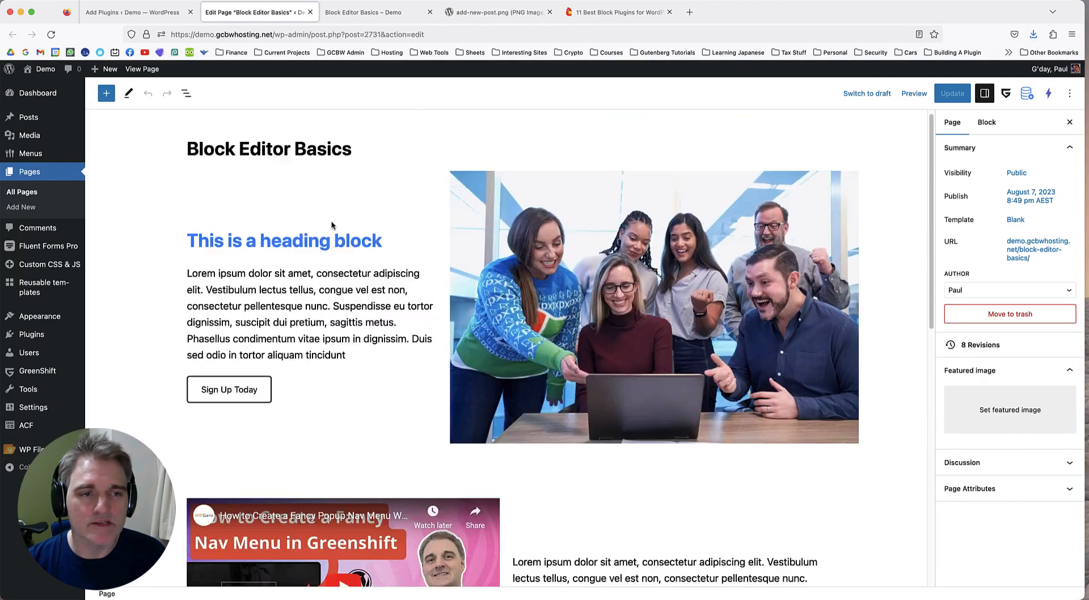
Look through the GreenShift blocks in the block inserter.
left_click(105, 93)
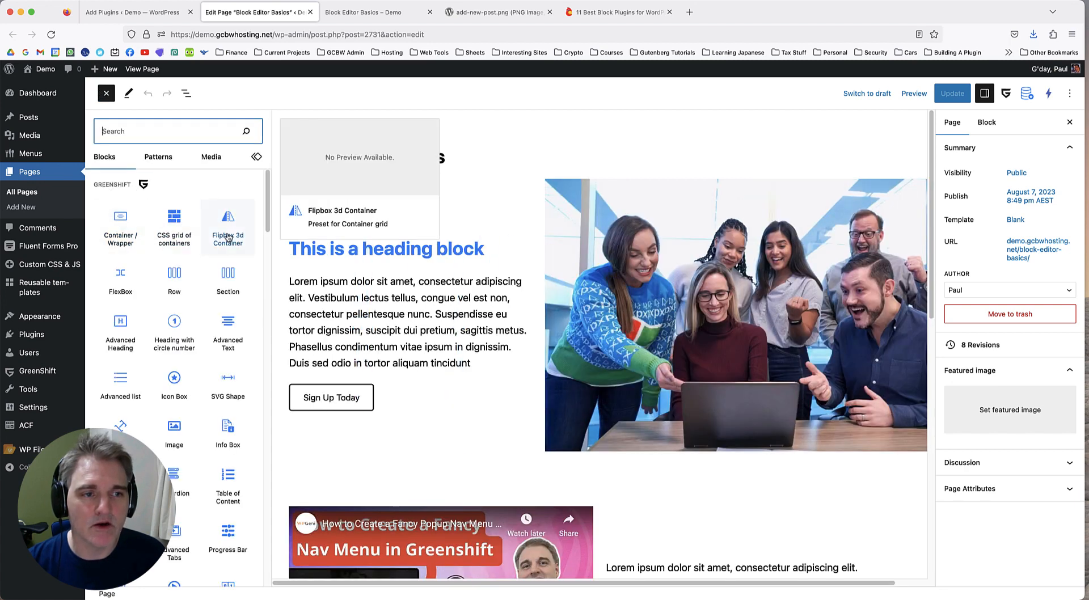
scroll(136, 329, "down", 5)
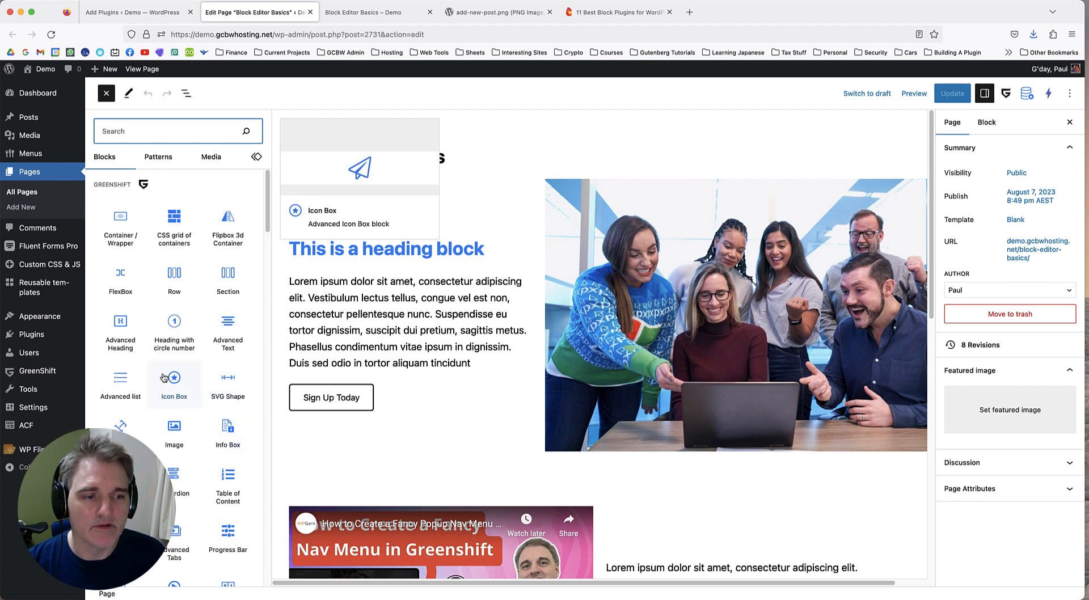
scroll(165, 261, "up", 5)
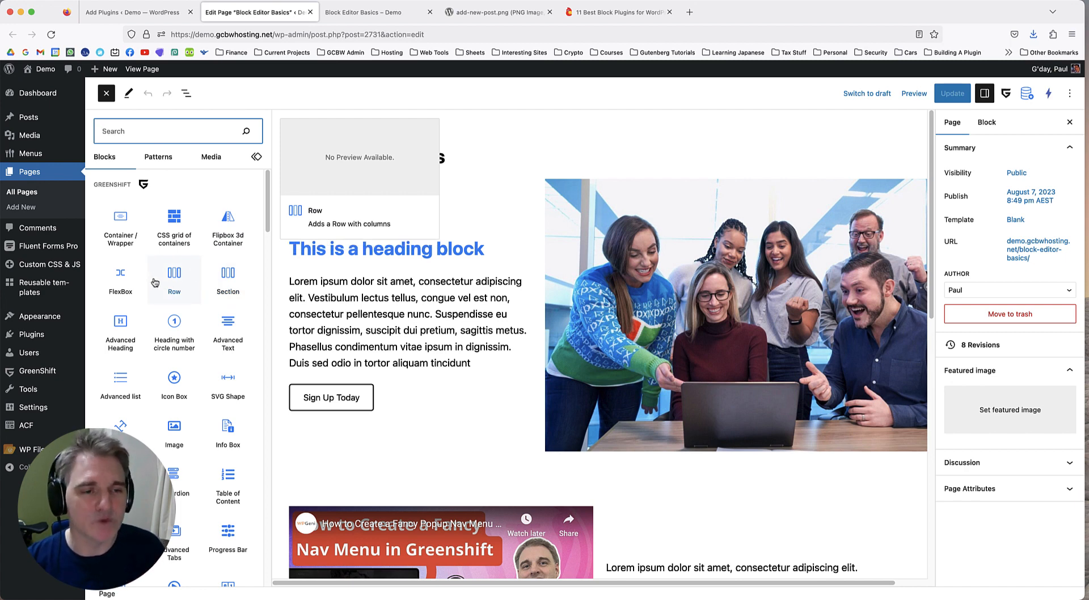
Insert a GreenShift Advanced Heading block directly below "This is a heading block" and open its typography options.
left_click(433, 248)
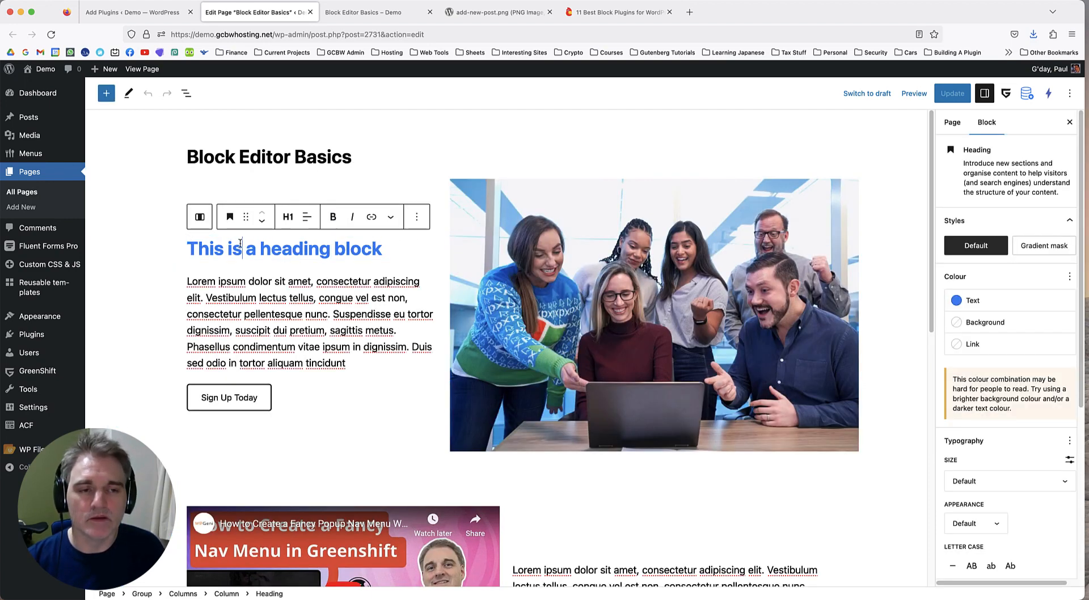
left_click_drag(255, 248, 202, 248)
left_click(336, 250)
left_click(213, 249)
left_click(339, 252)
left_click(201, 248)
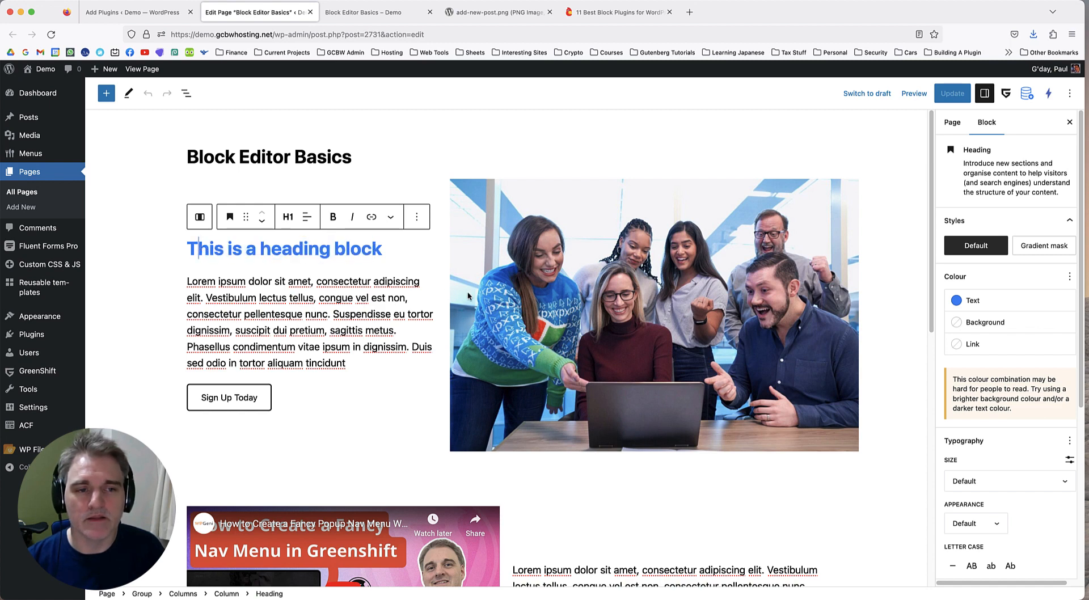
left_click(416, 217)
left_click(445, 321)
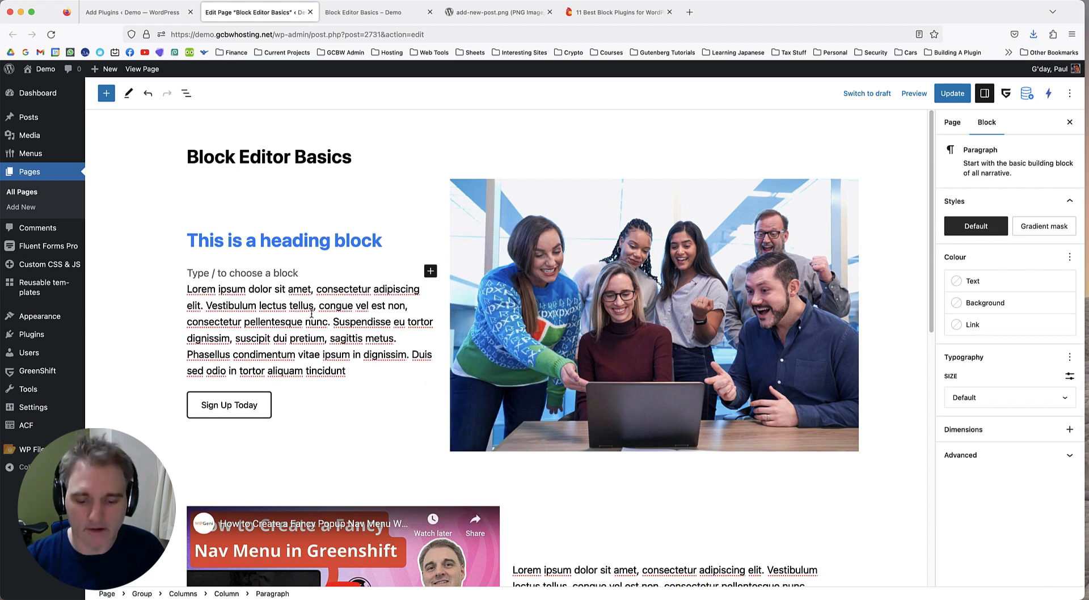
type("/adva")
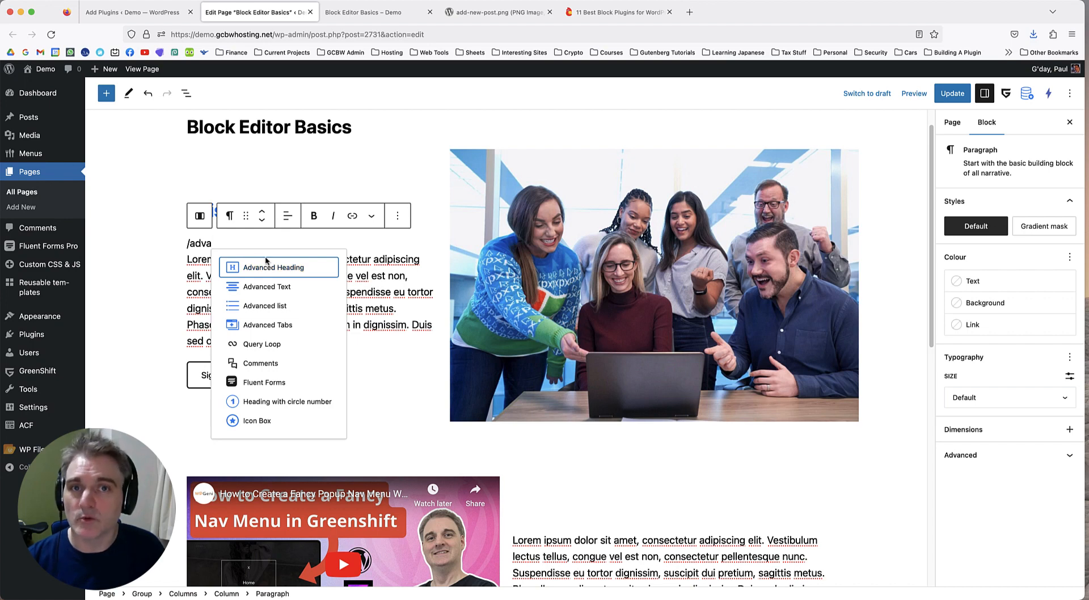
left_click(269, 268)
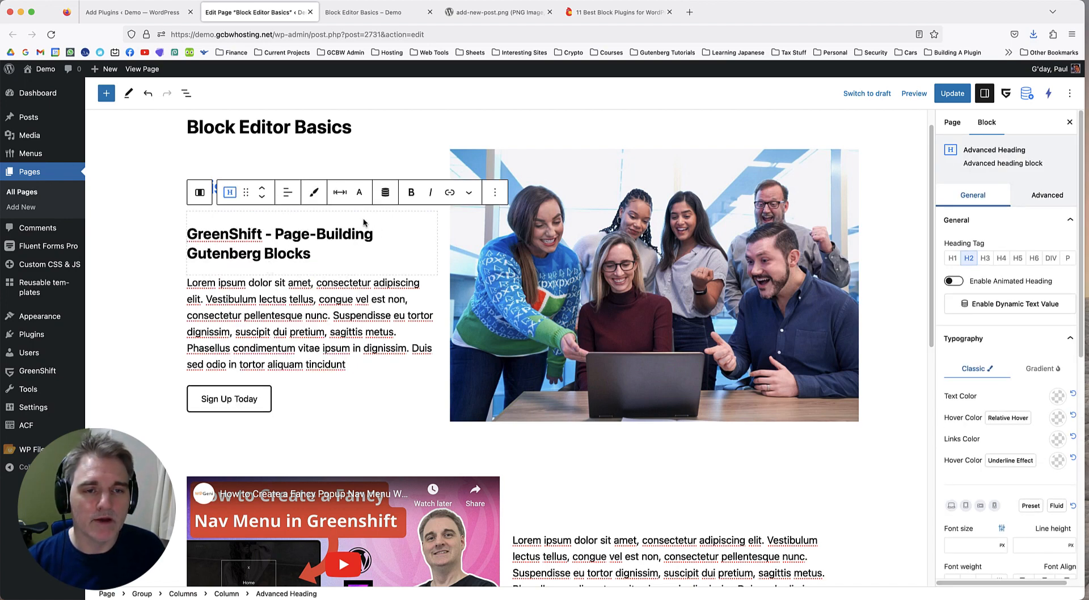
left_click(360, 195)
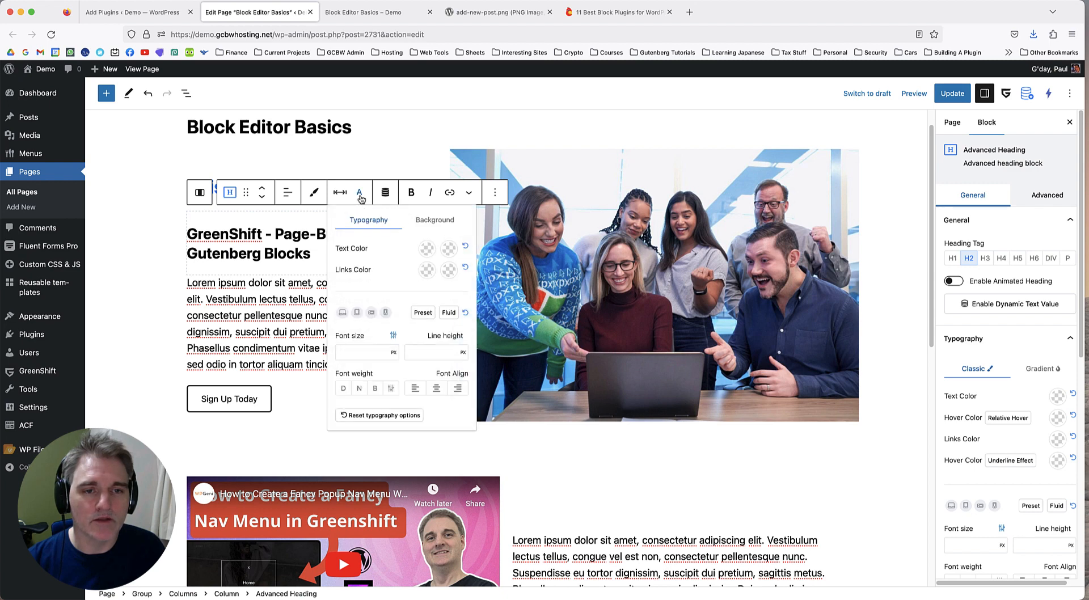
Set the Advanced Heading's text colour to the blue 2184F9 from the theme palette.
left_click(426, 250)
left_click(377, 467)
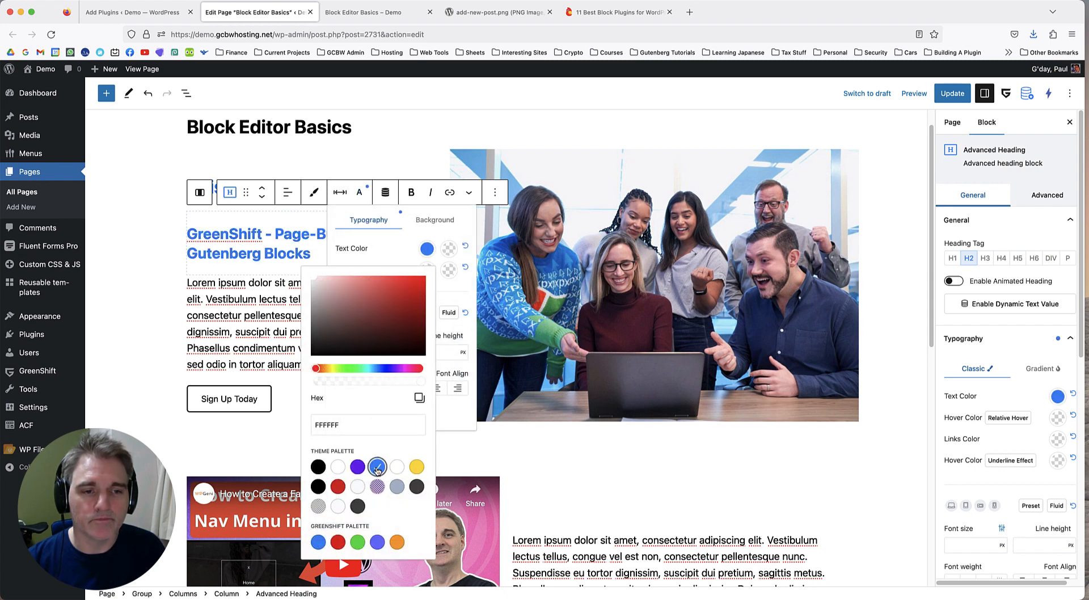
left_click(272, 235)
scroll(302, 253, "up", 1)
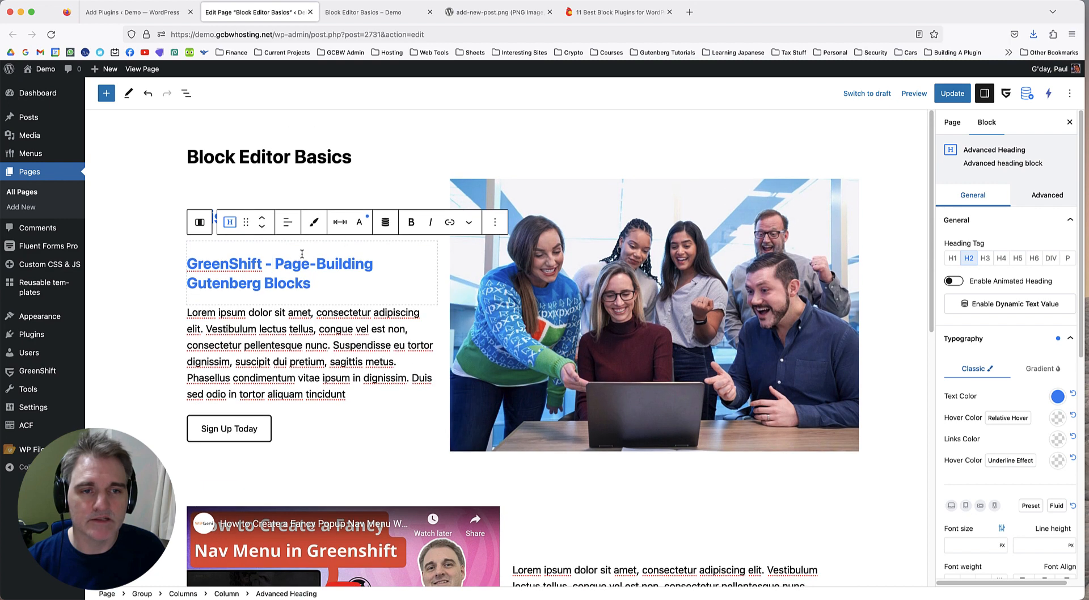
scroll(294, 260, "down", 1)
Give the Advanced Heading's text a hover colour of red DE1414 from the theme palette, and reset its text colours.
left_click(359, 197)
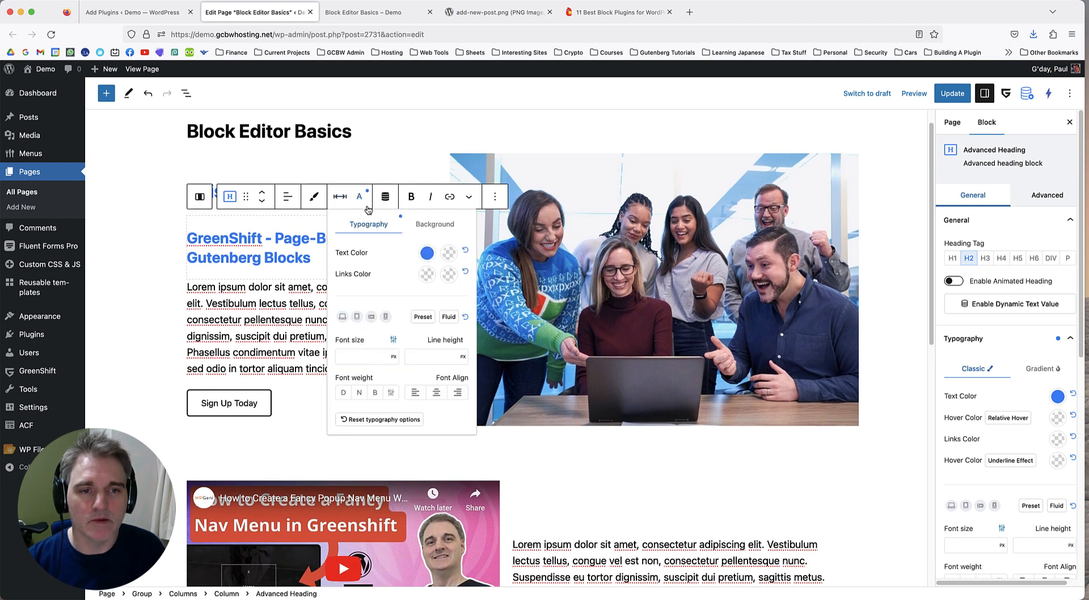
left_click(427, 227)
left_click(368, 225)
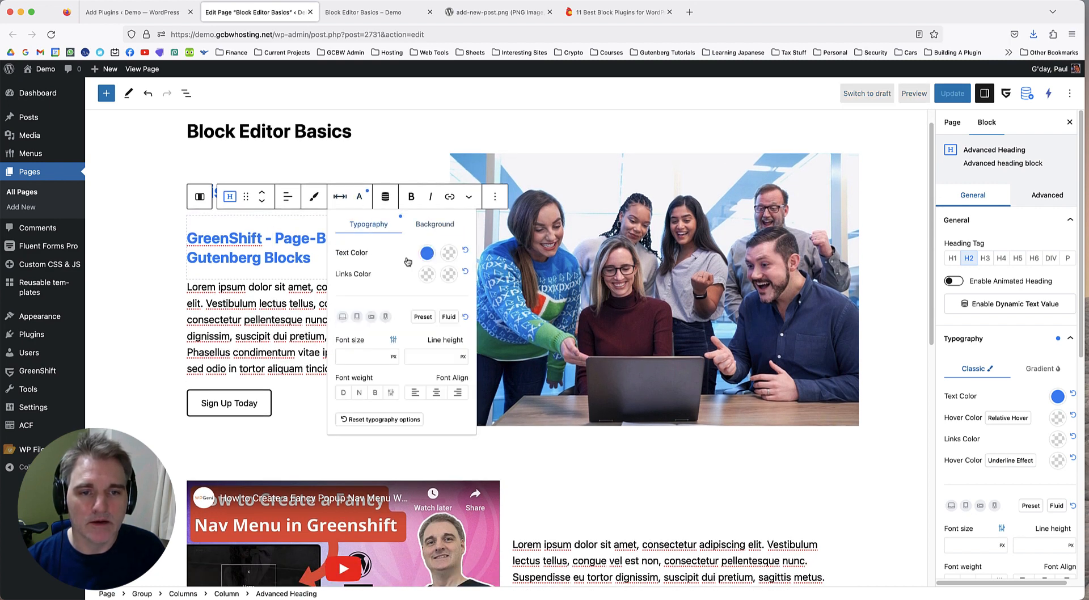
left_click(449, 252)
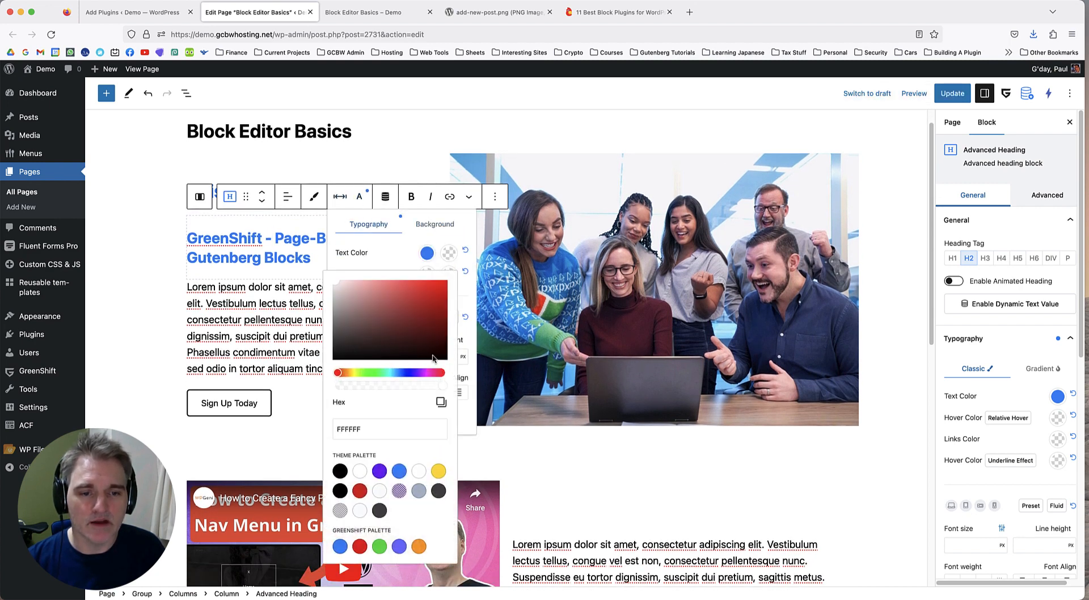
left_click(360, 491)
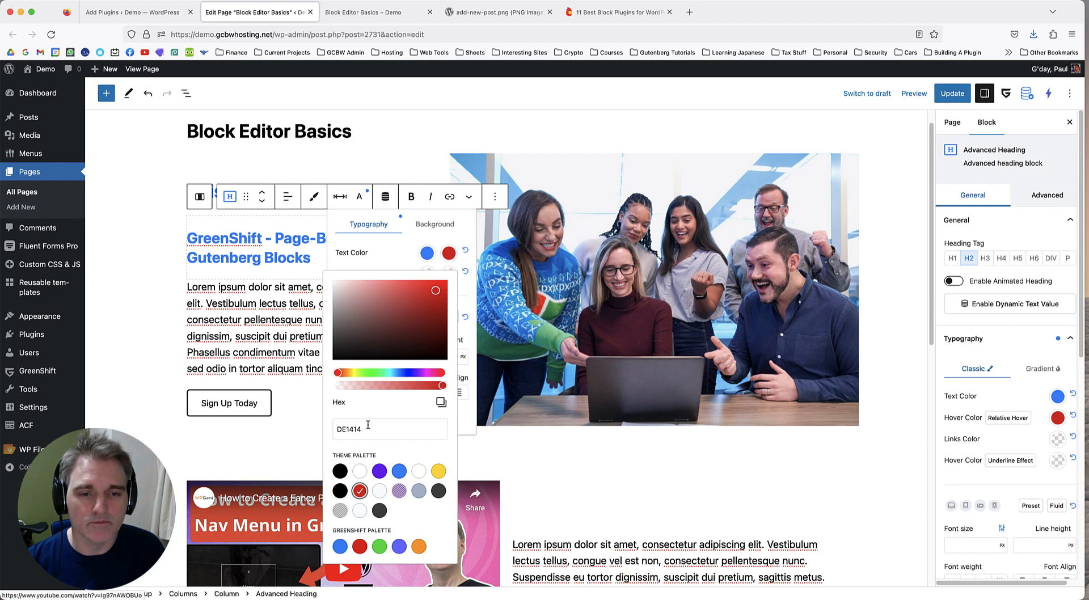
left_click(466, 253)
left_click(466, 252)
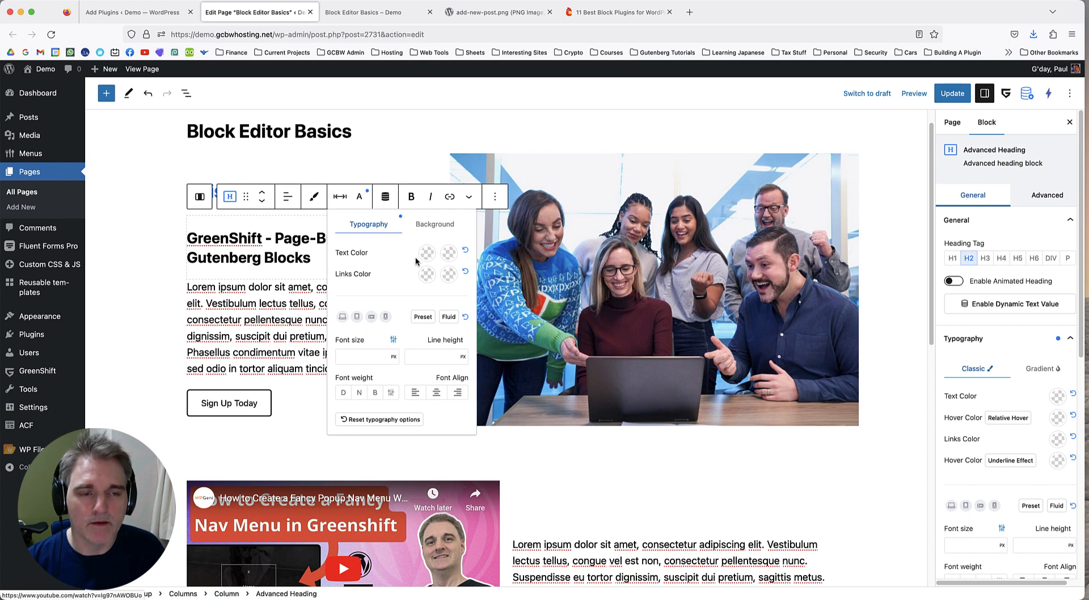
left_click(359, 198)
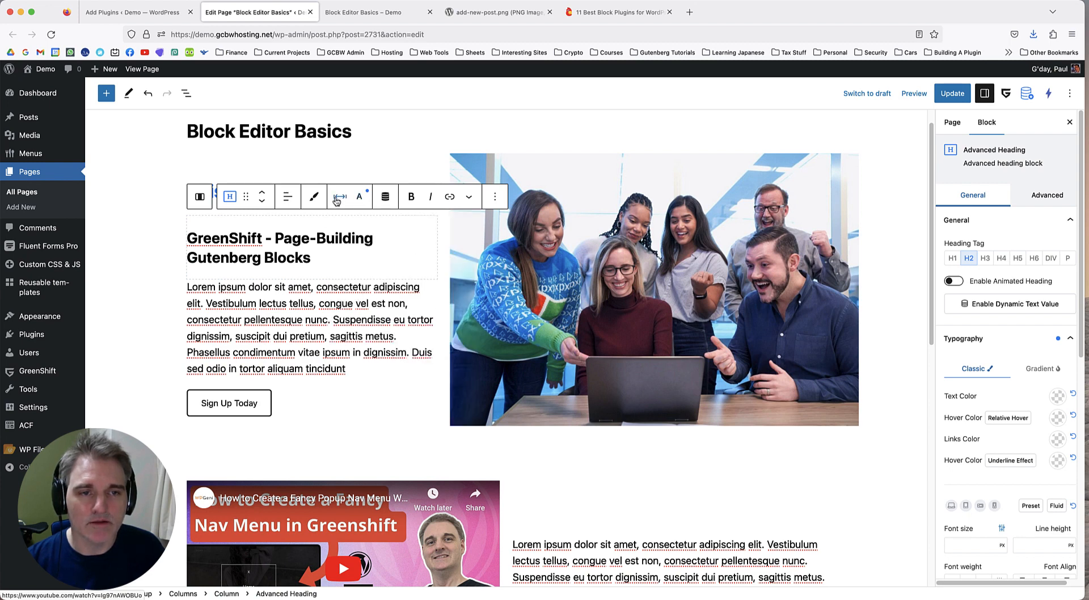
Set the Advanced Heading's top margin to 0 px.
left_click(338, 199)
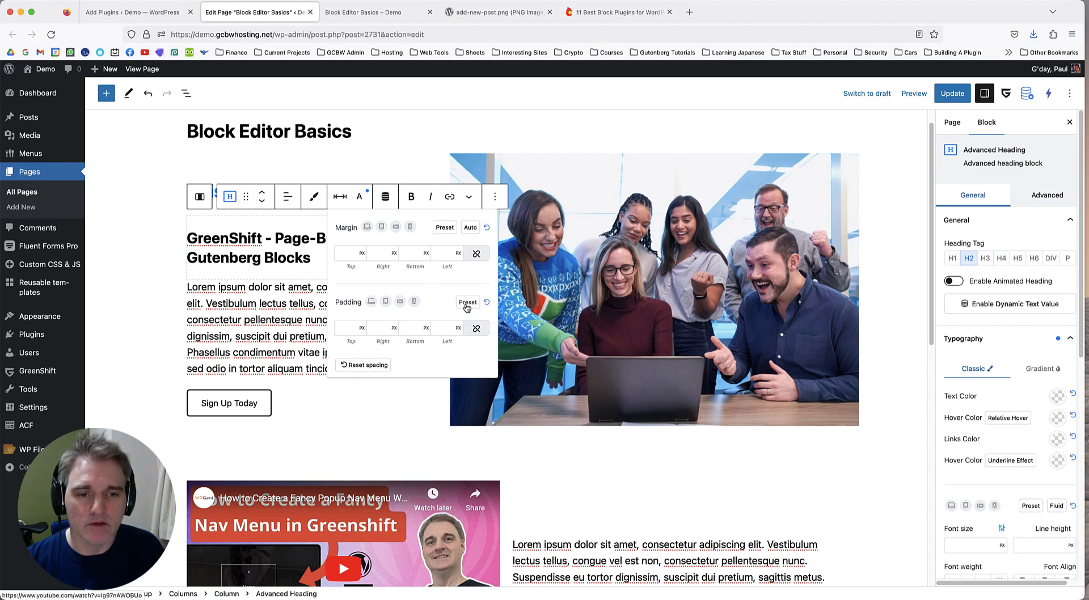
left_click(343, 253)
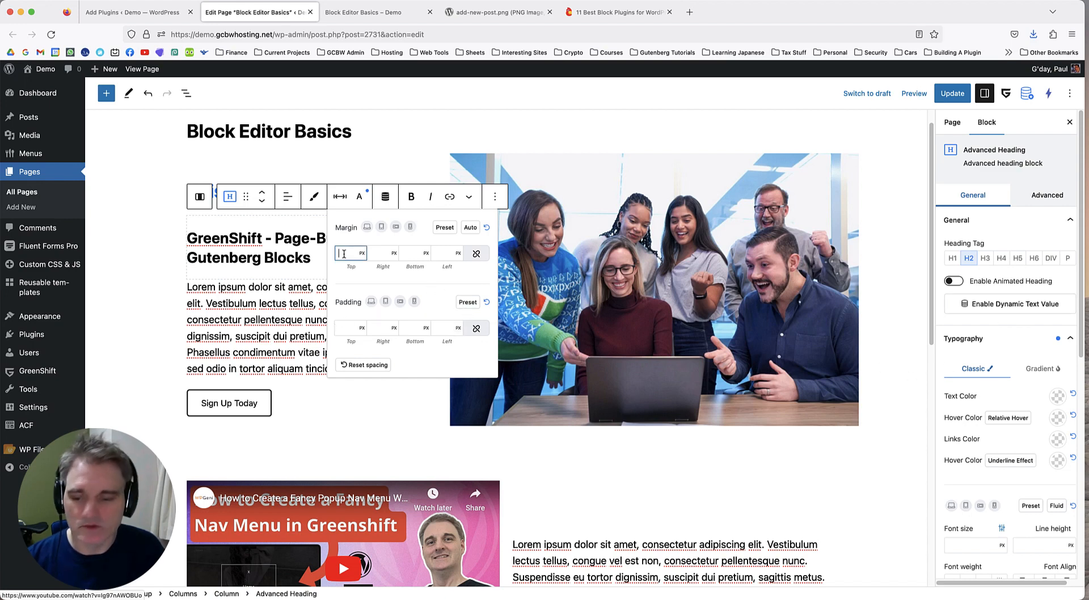
type("0")
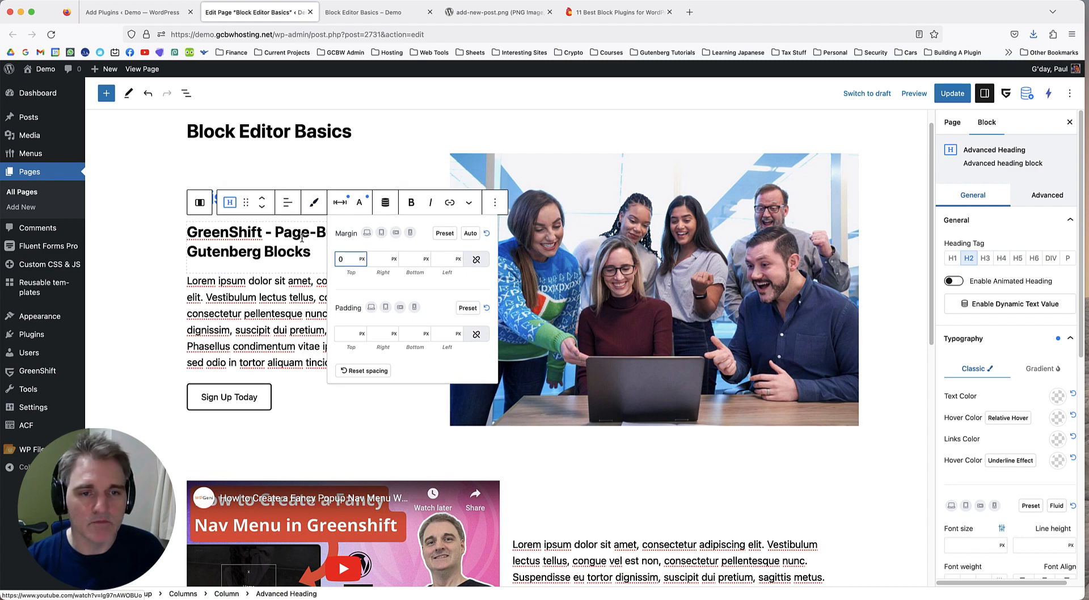
left_click(415, 260)
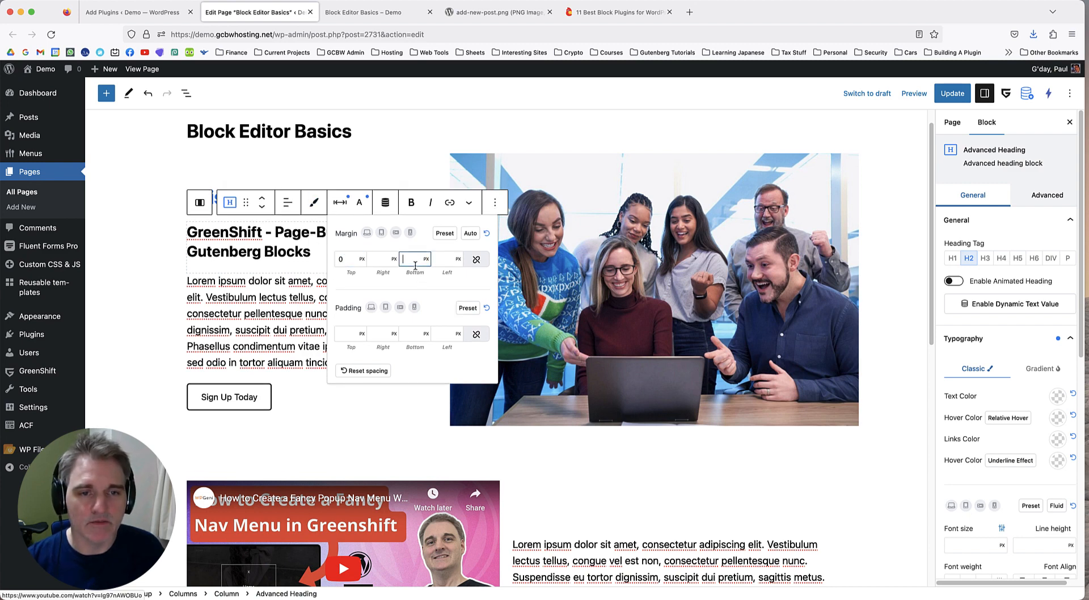
left_click(342, 206)
Copy the Advanced Heading's style attributes and duplicate the block directly below the original.
left_click(315, 205)
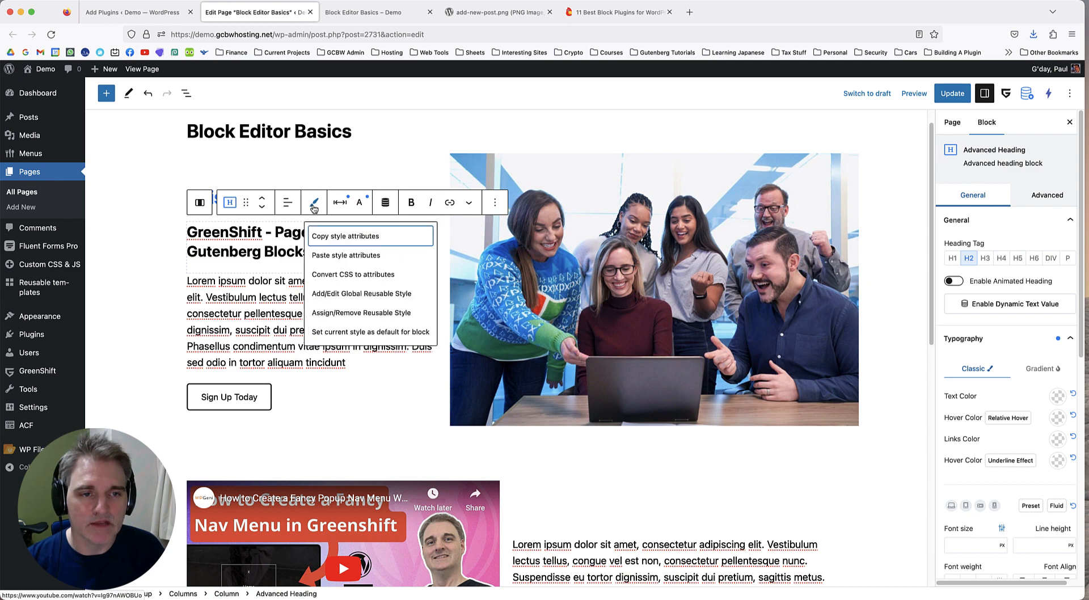
left_click(356, 237)
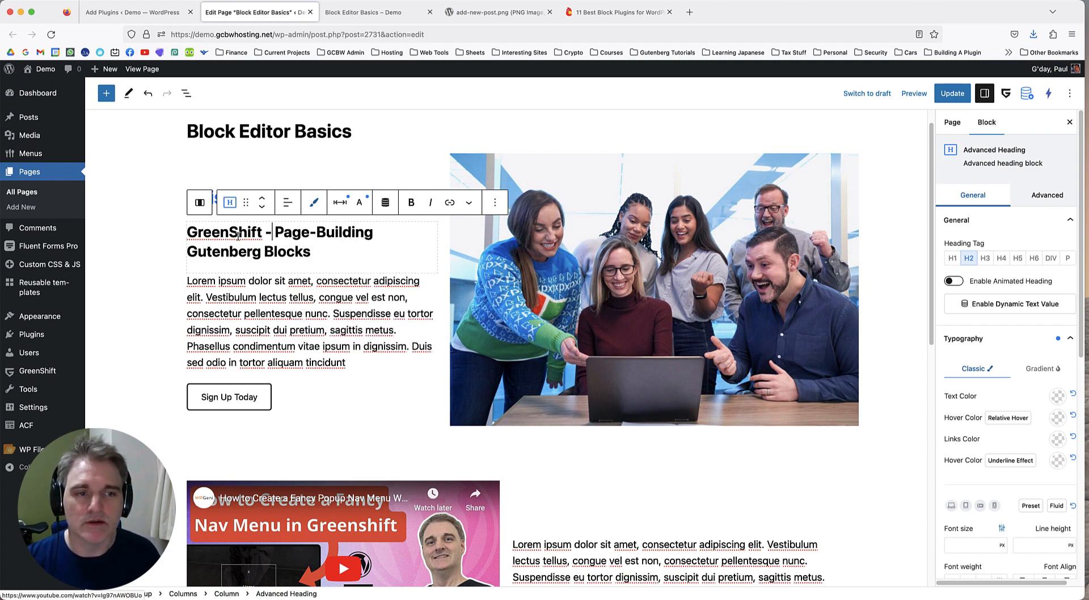
left_click(494, 205)
left_click(520, 278)
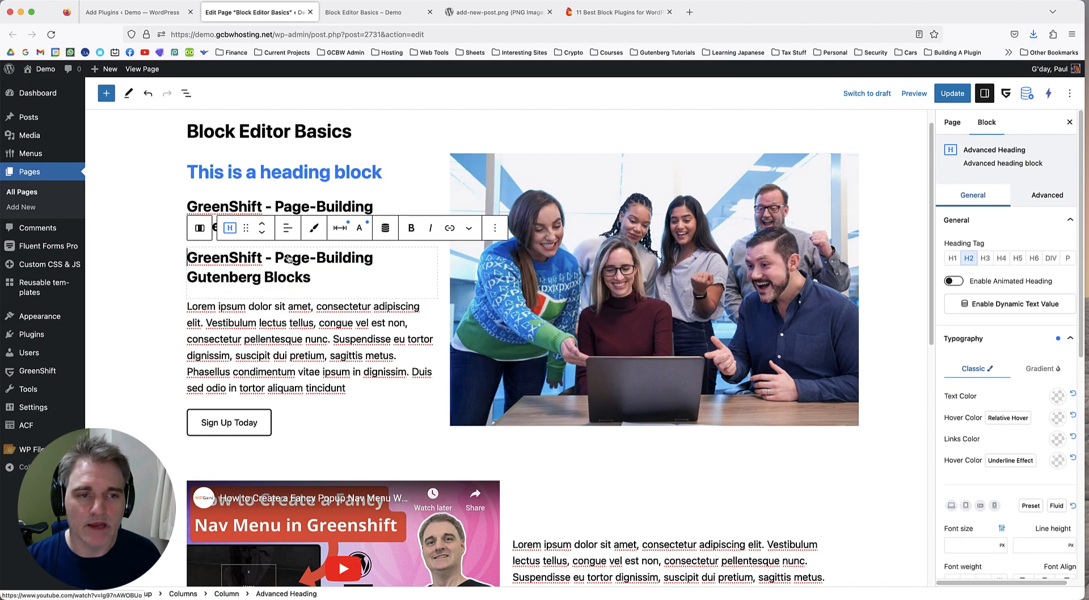
Set the upper Advanced Heading's text colour to the theme palette's blue 2184F9.
left_click(302, 211)
left_click(363, 178)
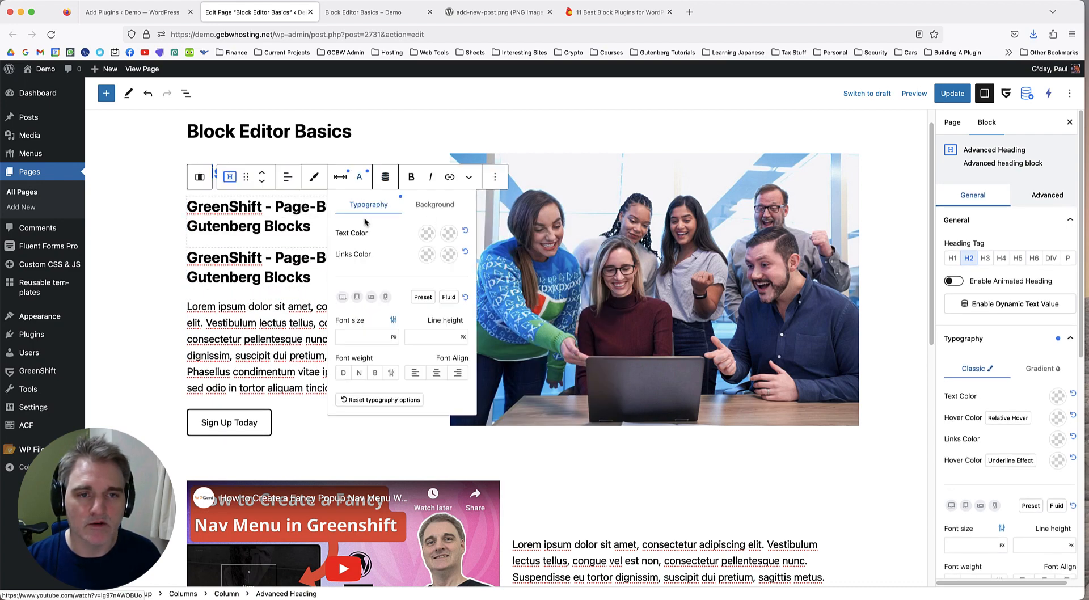
left_click(427, 233)
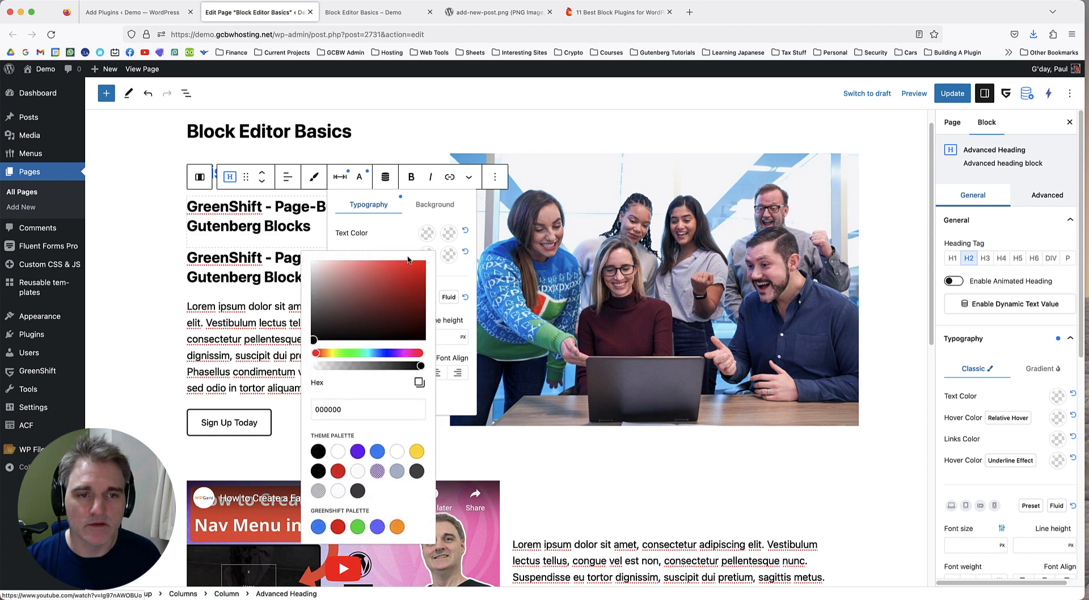
left_click(377, 451)
Set the upper Advanced Heading's bottom margin to 50 px.
left_click(339, 178)
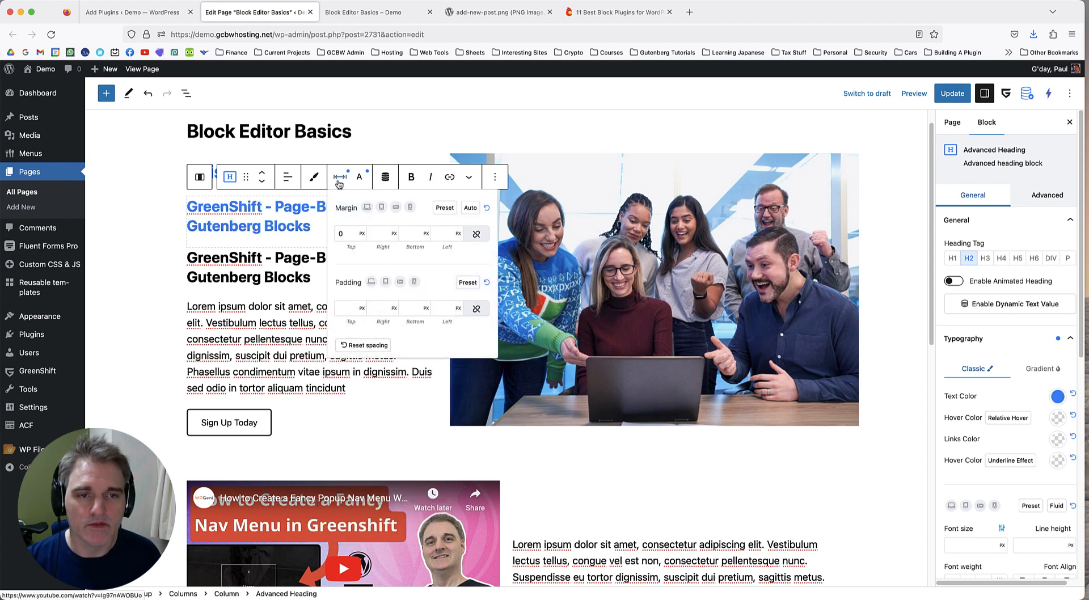
left_click(409, 234)
type("50")
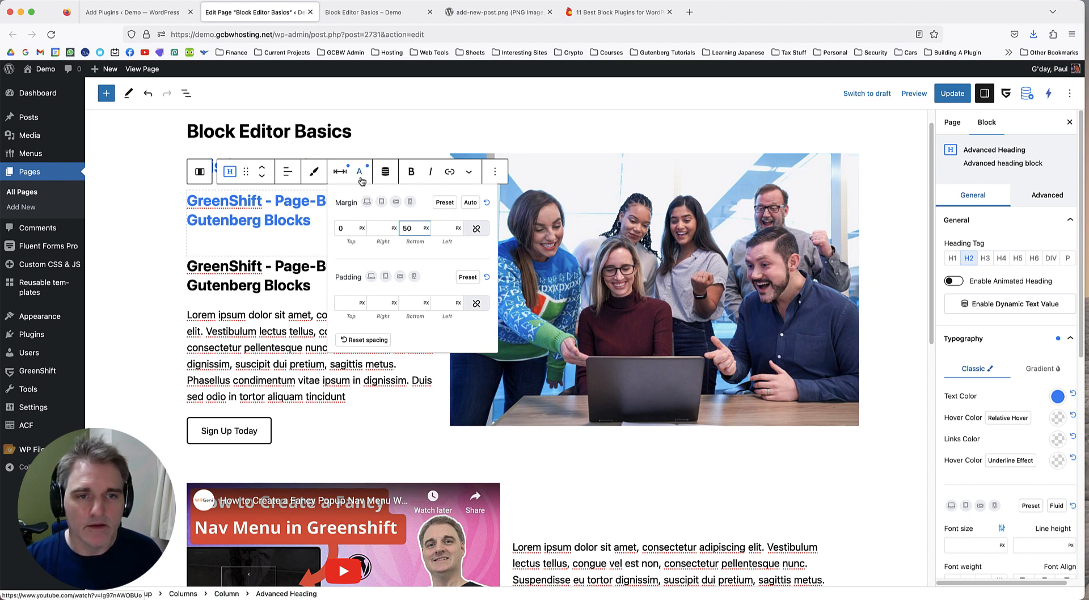
Give the upper Advanced Heading a classic background colour of pure red, FF0000.
left_click(360, 179)
left_click(361, 181)
left_click(439, 206)
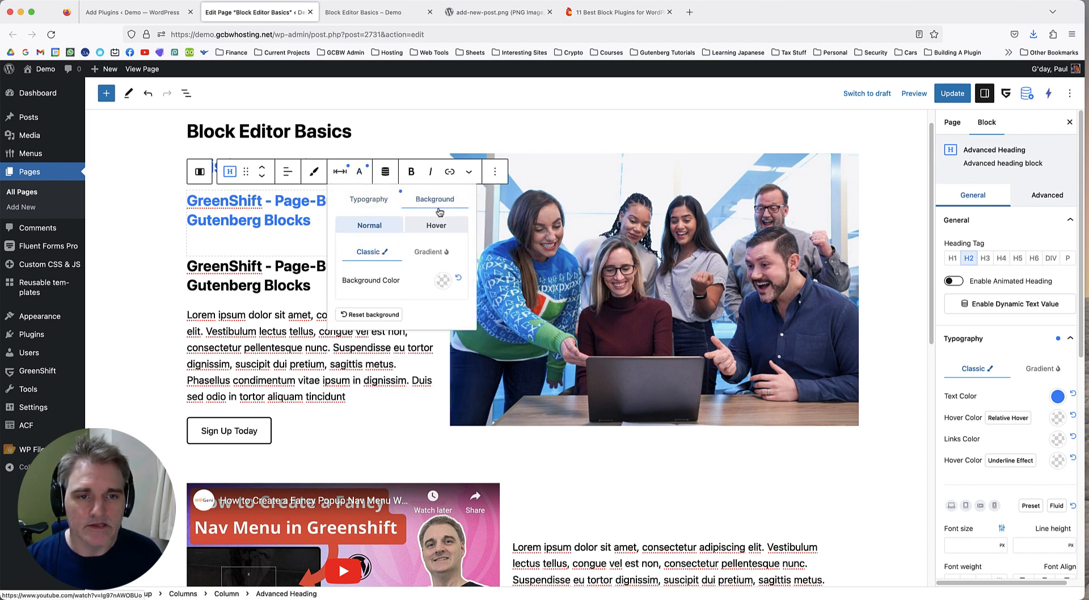
left_click(443, 285)
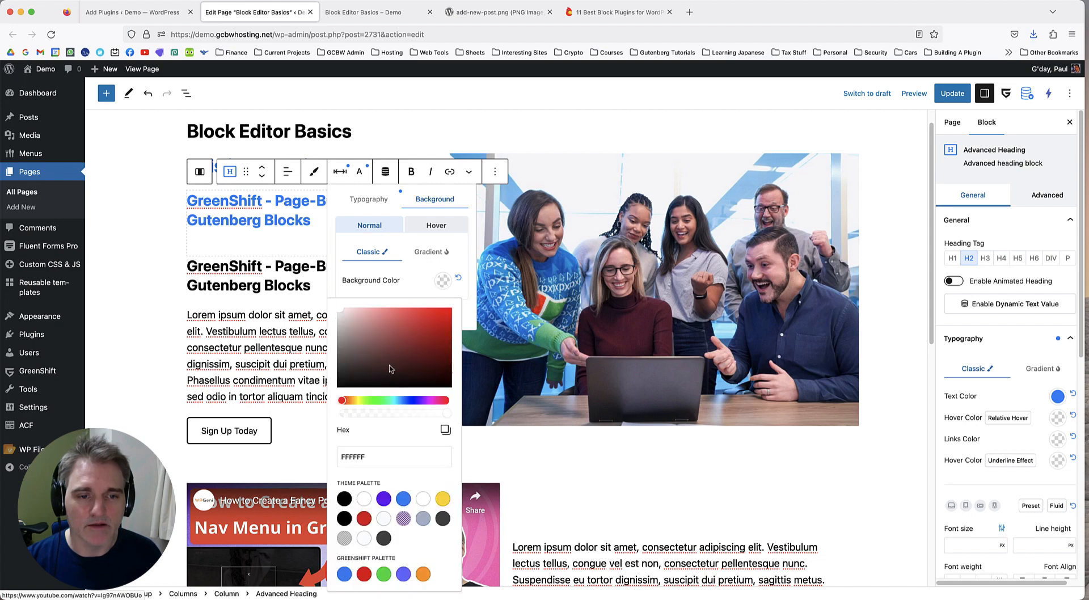
left_click_drag(382, 361, 467, 308)
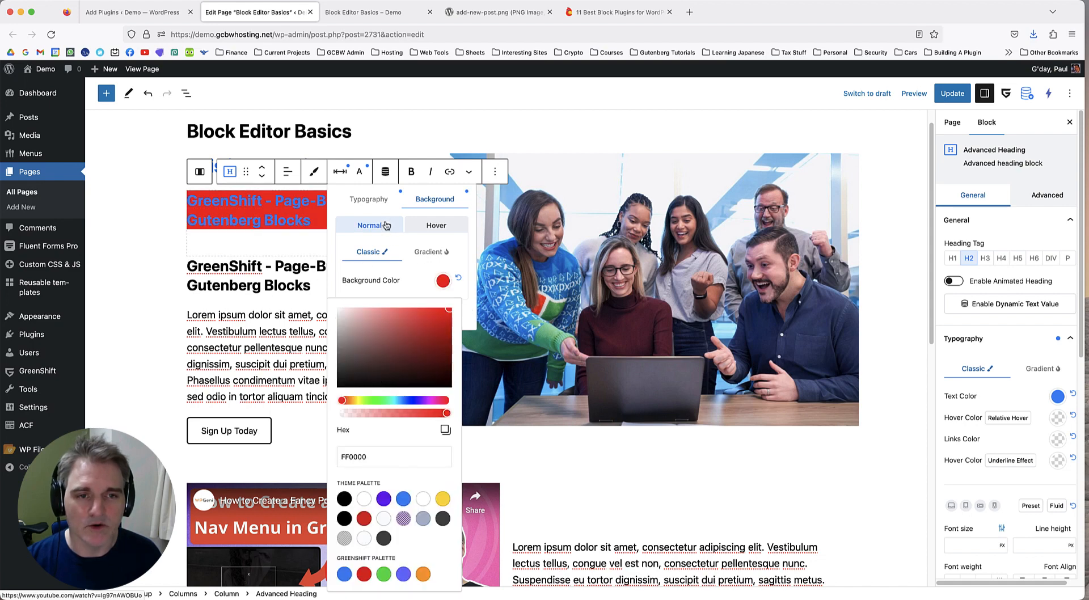
Change the text colour of the red-background Advanced Heading to white.
left_click(369, 201)
left_click(427, 229)
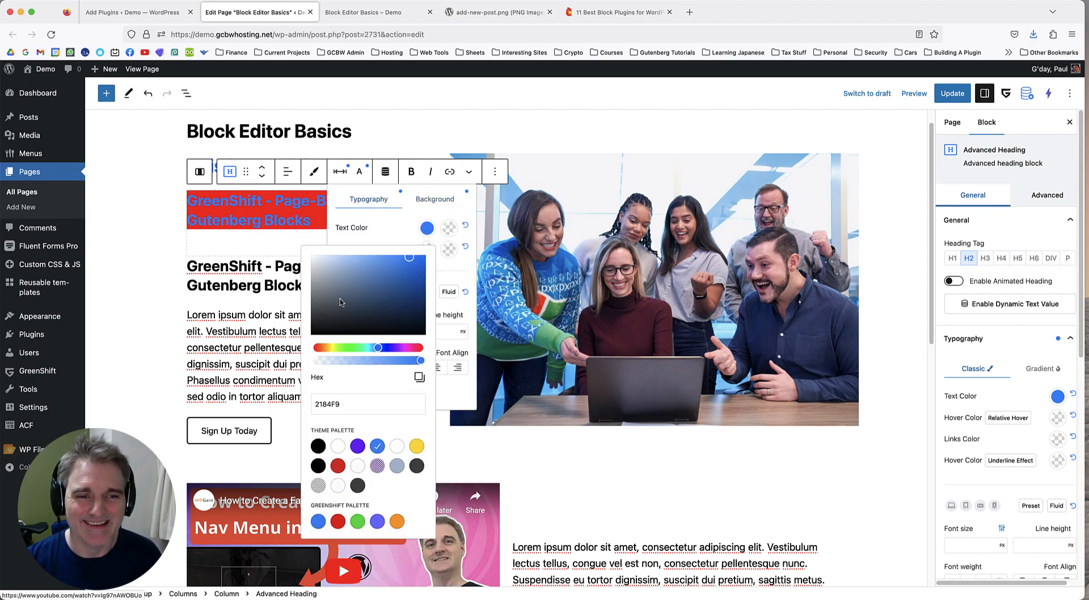
left_click_drag(341, 301, 298, 242)
left_click(268, 243)
left_click(269, 216)
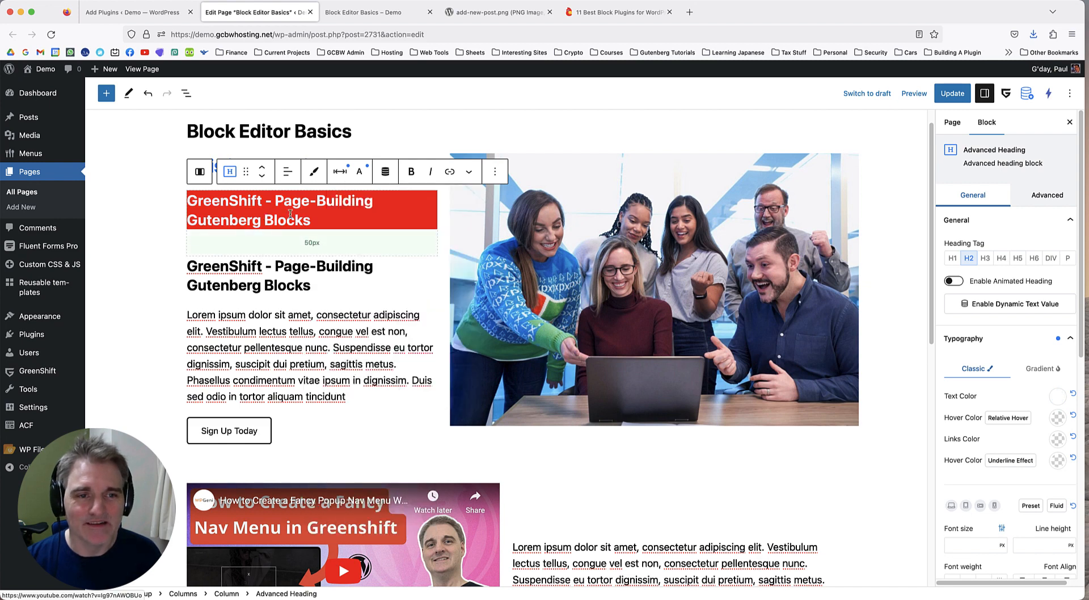
Copy the style attributes of the red-background Advanced Heading and paste them onto its duplicate below.
left_click(314, 171)
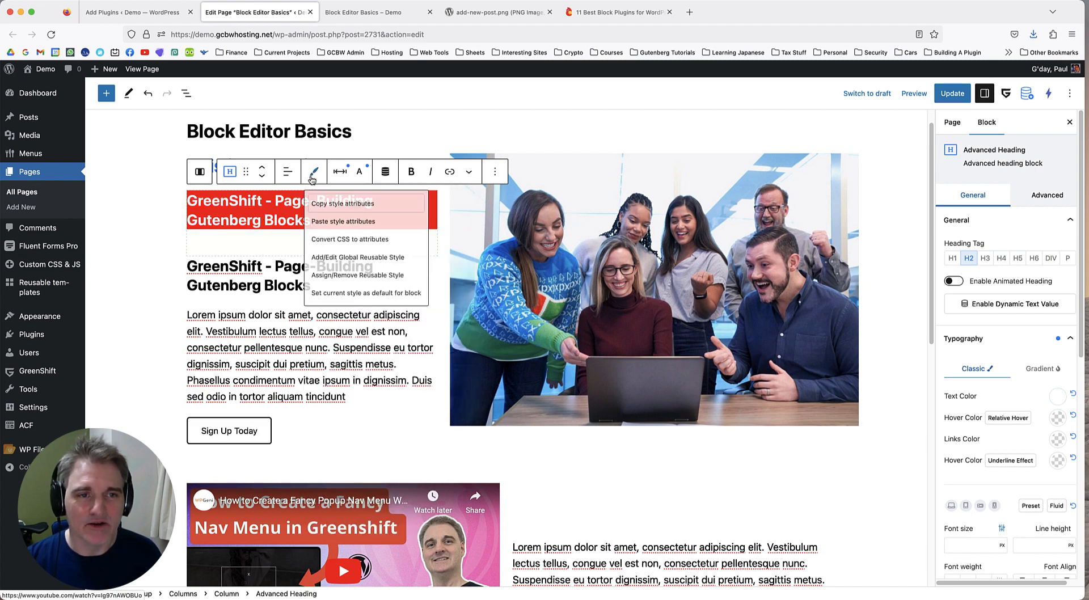
left_click(358, 208)
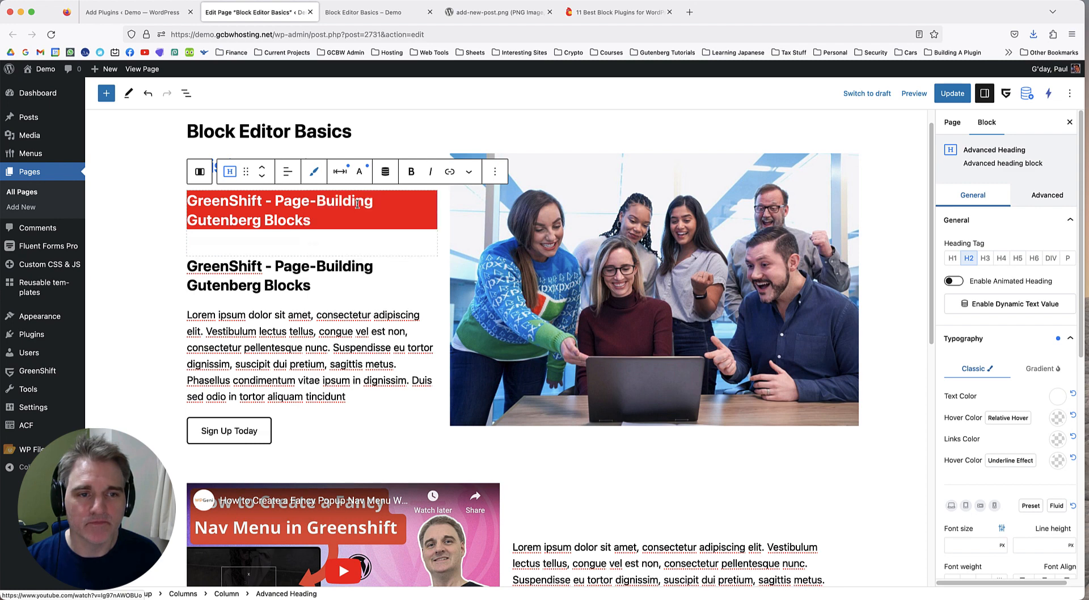
left_click(279, 265)
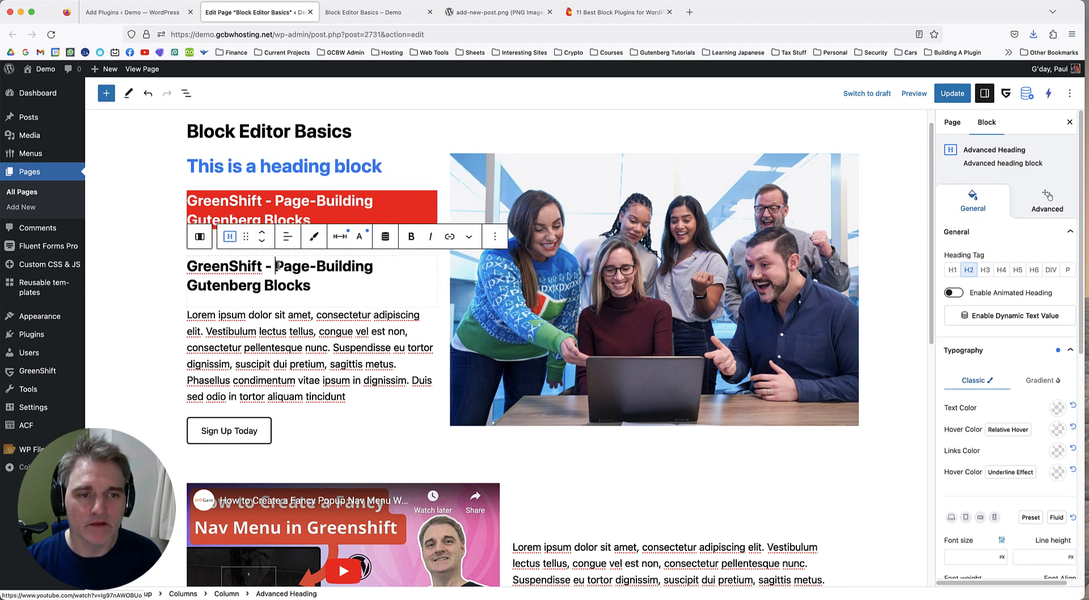
left_click(314, 237)
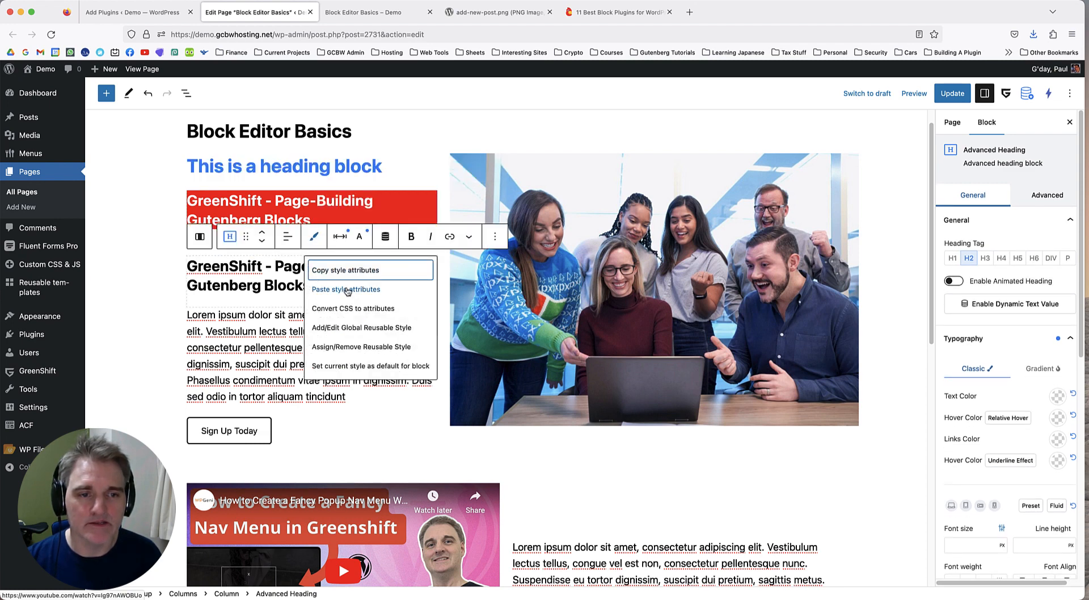
left_click(347, 288)
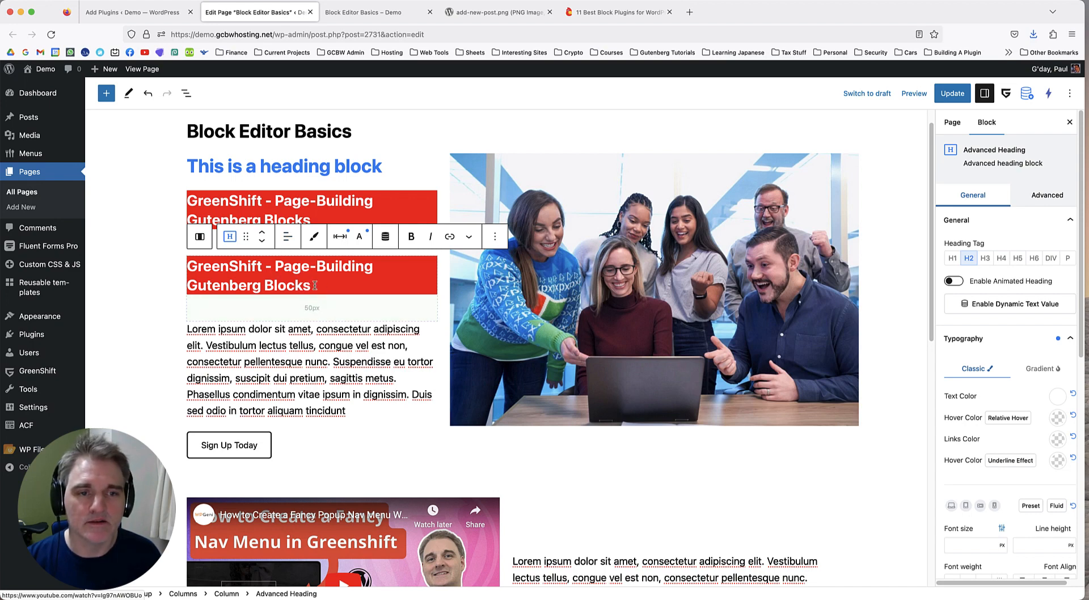
Remove the lower, duplicated Advanced Heading and view the block options of "This is a heading block" for comparison.
left_click(494, 237)
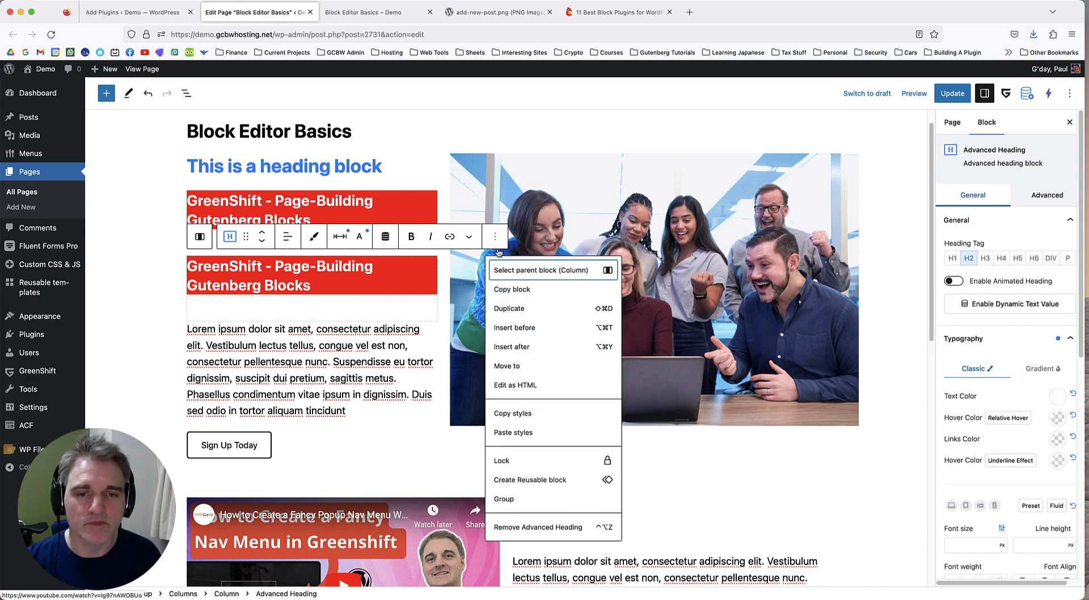
left_click(514, 527)
left_click(313, 173)
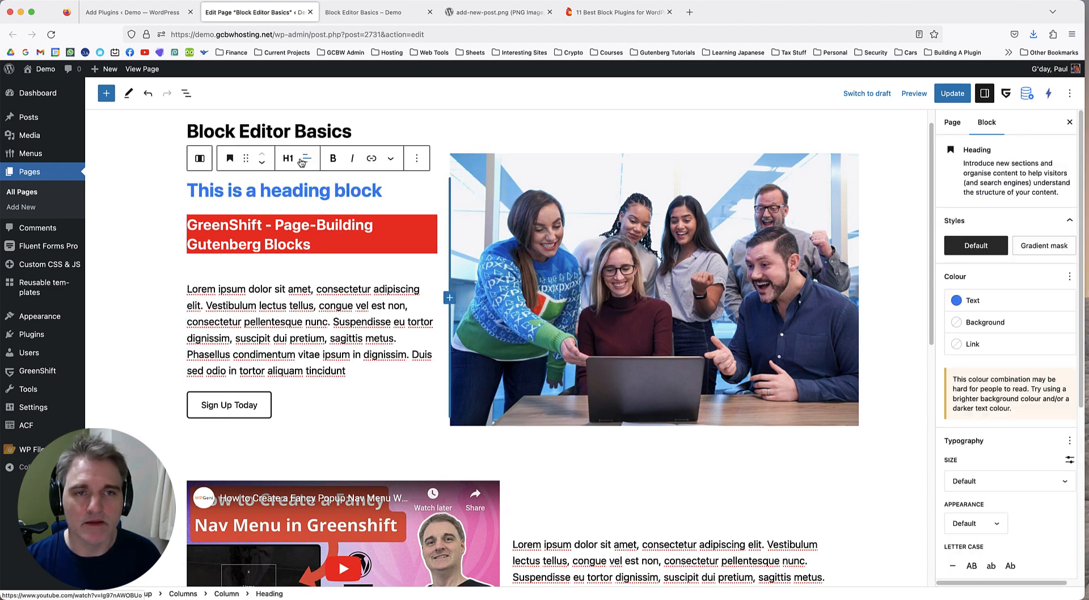
left_click(417, 158)
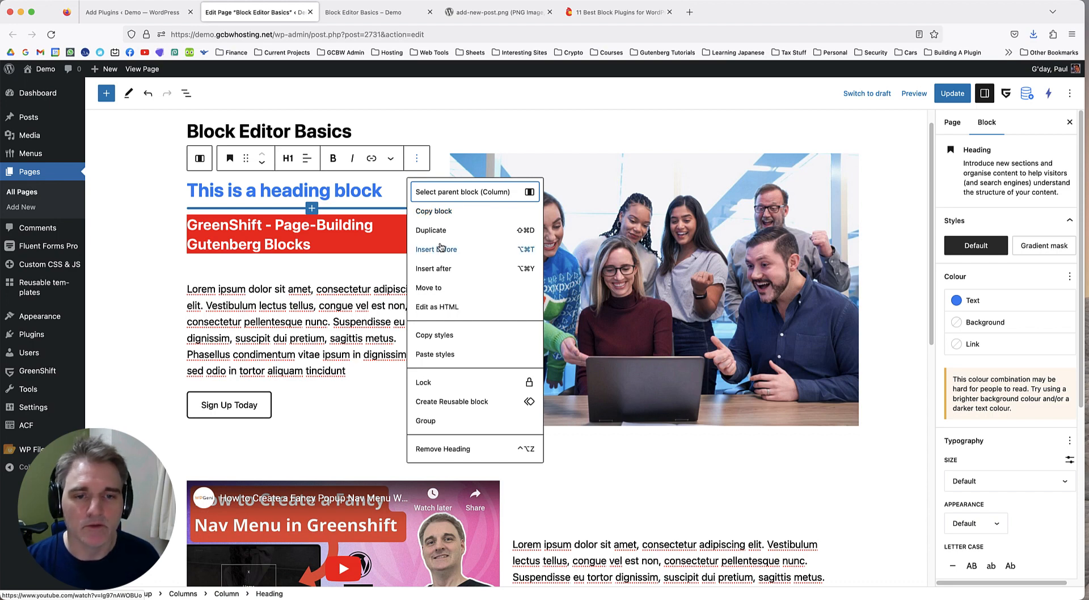
left_click(416, 159)
left_click(390, 236)
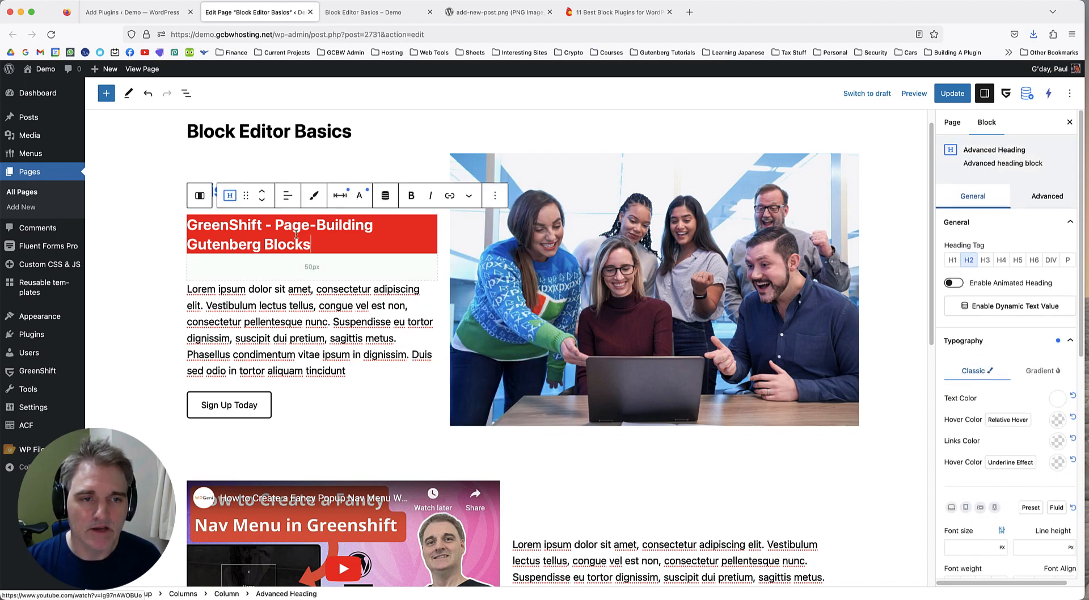
Insert a GreenShift Row with two equal columns below the blue call-to-action section.
scroll(389, 236, "down", 10)
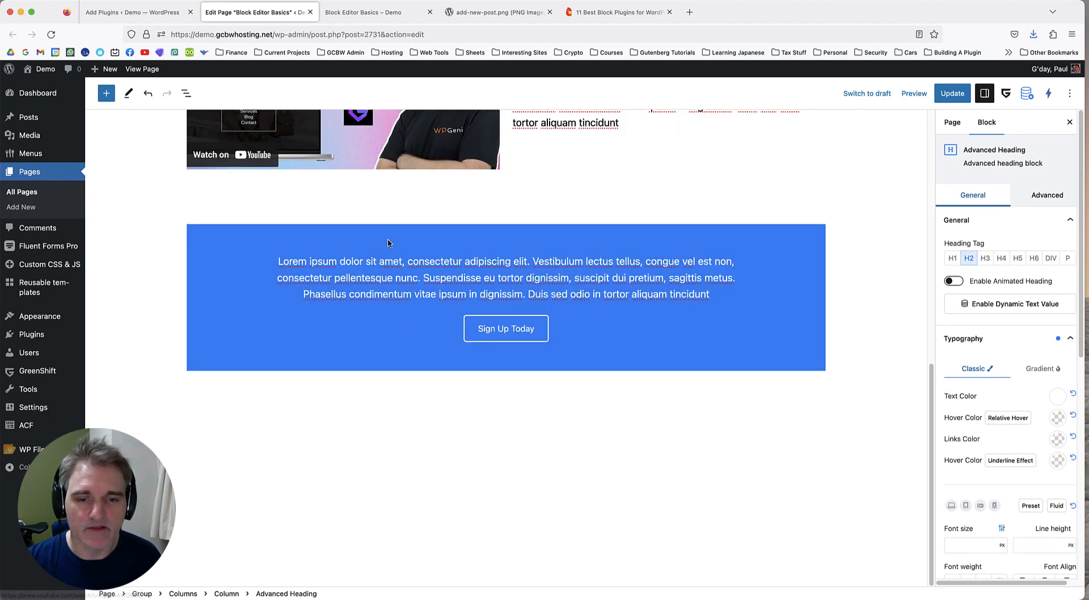
left_click(457, 393)
left_click(387, 383)
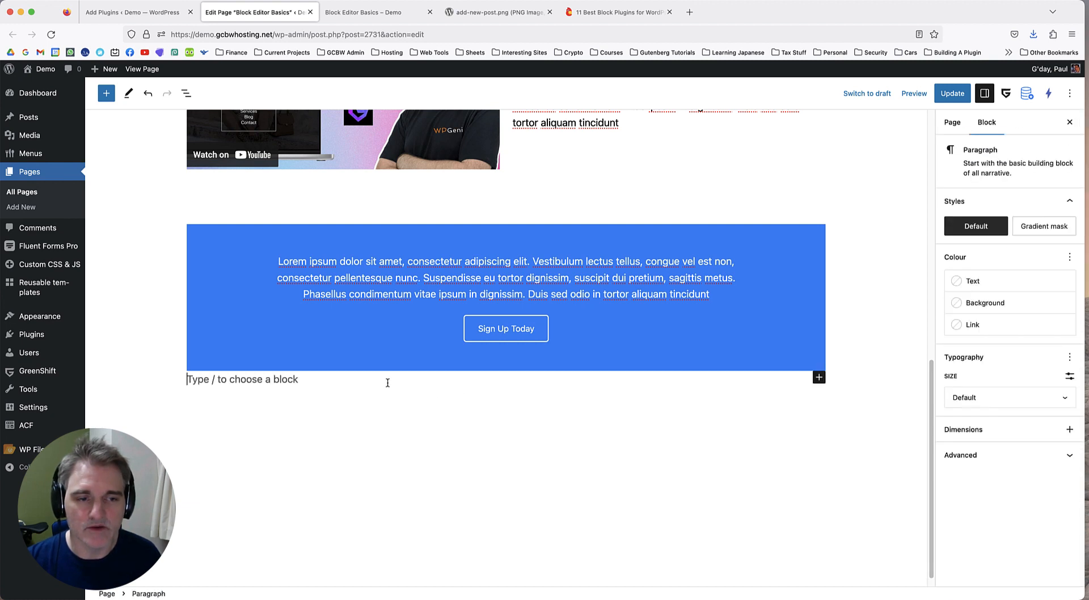
type("/row")
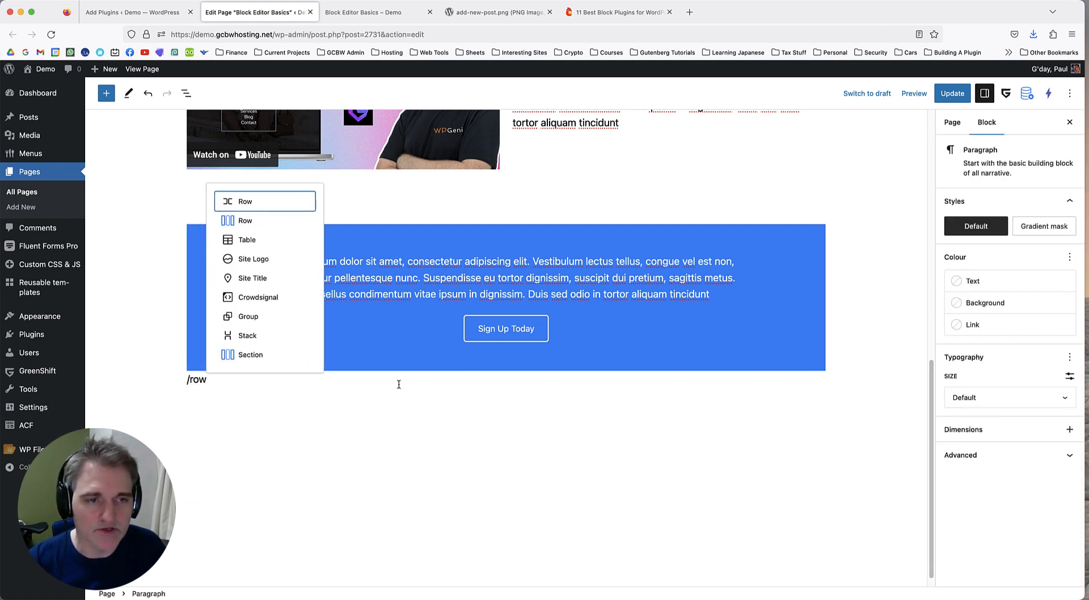
left_click(270, 222)
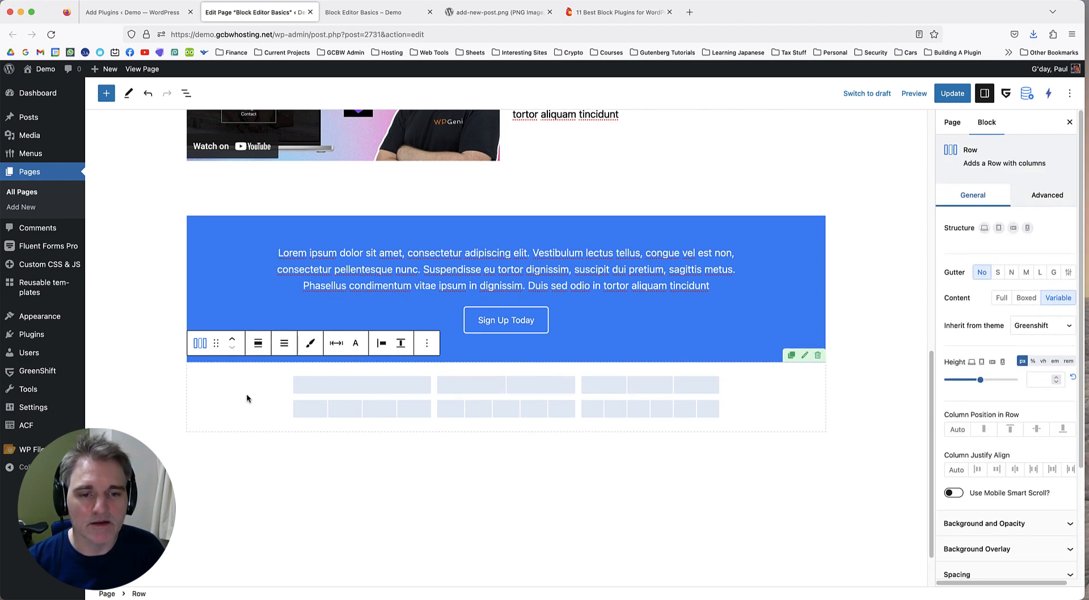
left_click(488, 401)
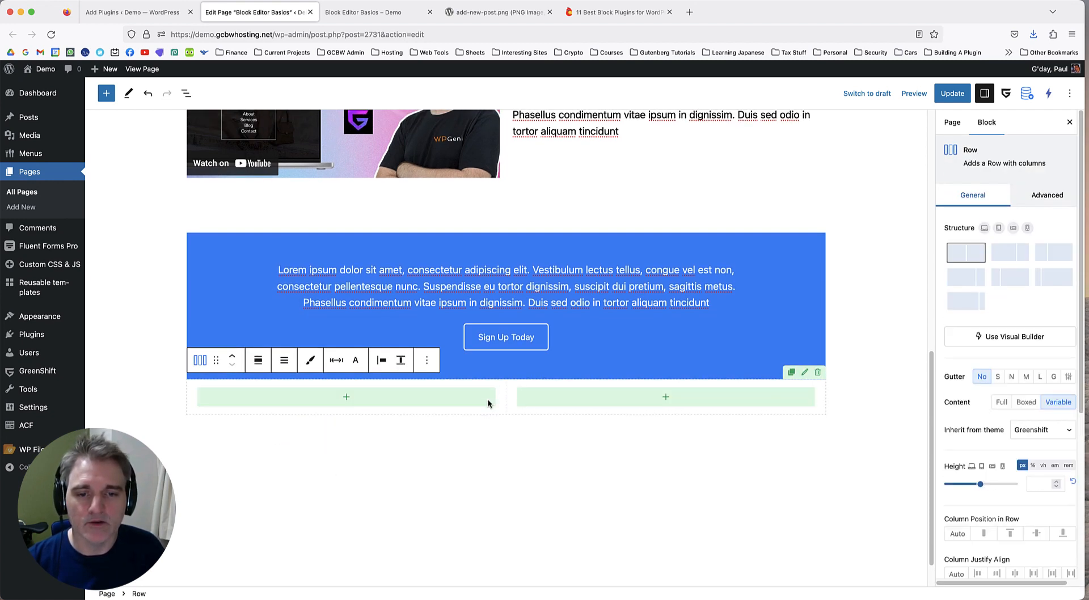
Enable the row's visual builder and resize its two columns to 42% and 58%.
scroll(488, 403, "down", 1)
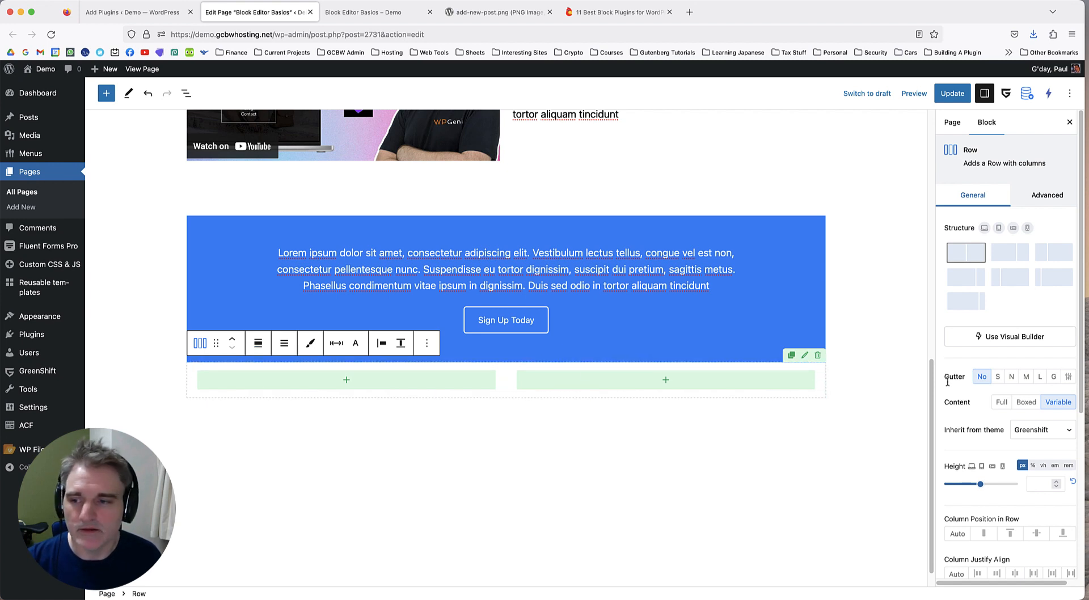
left_click(1002, 340)
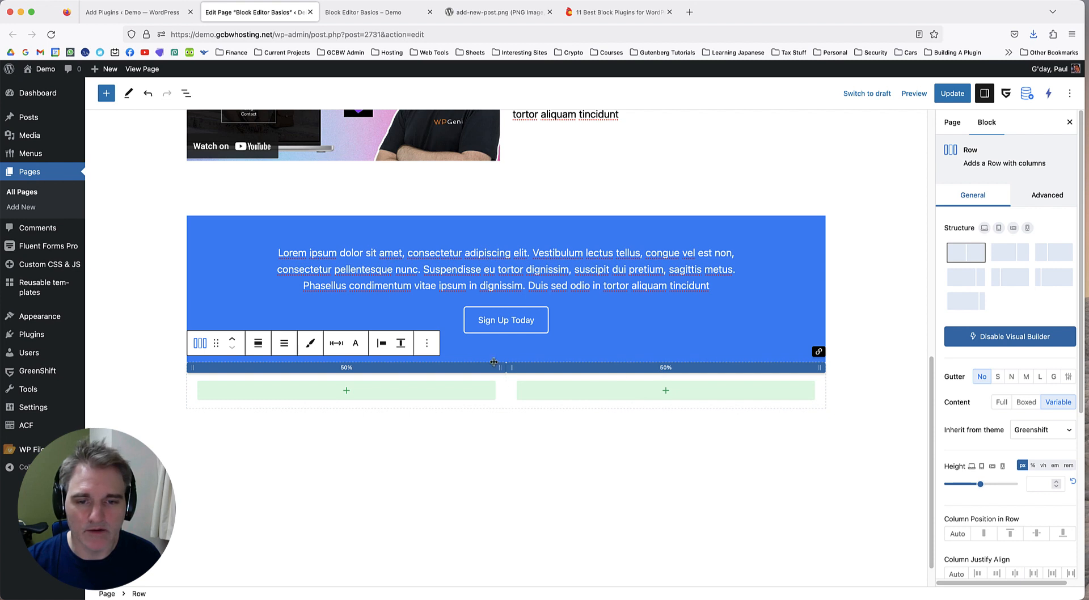
left_click_drag(495, 367, 455, 369)
Add a GreenShift Image block showing the waterfall picture to the row's 42% column.
left_click(321, 392)
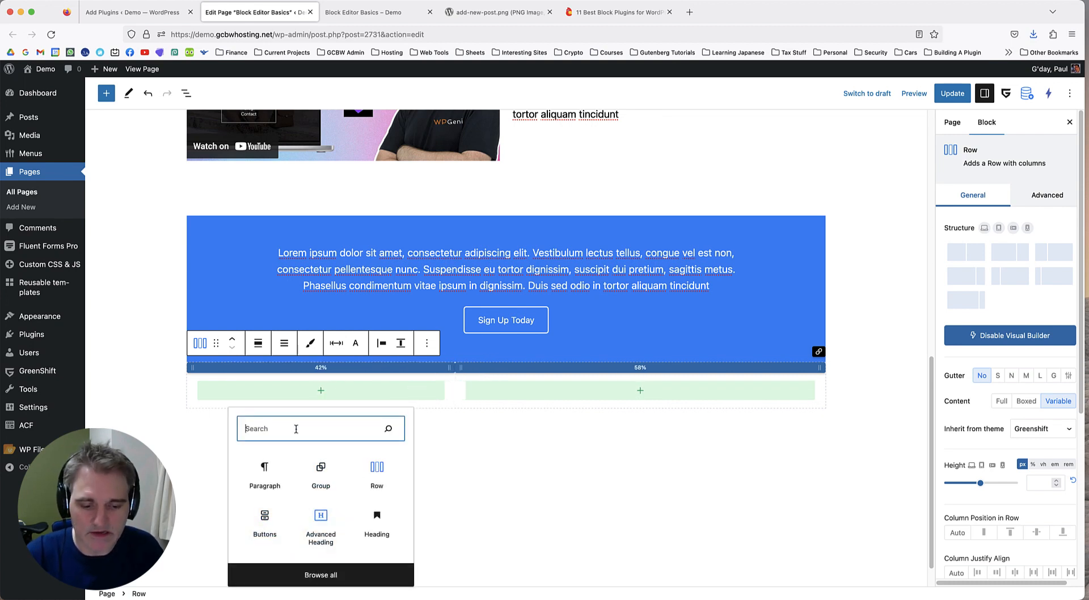
type("iamge")
key("BackSpace")
key("BackSpace")
key("BackSpace")
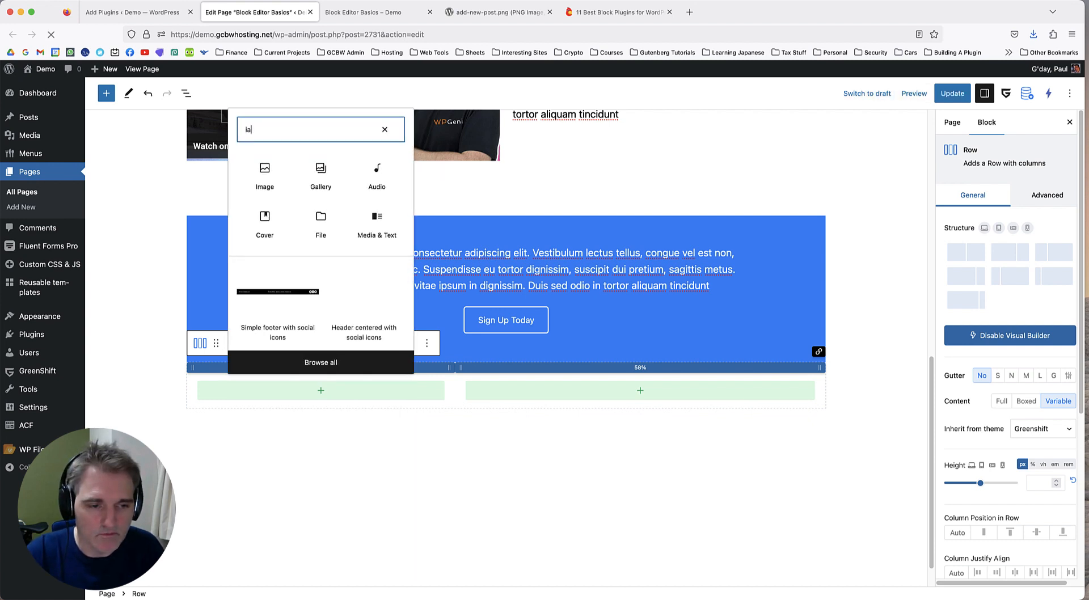
type("mage")
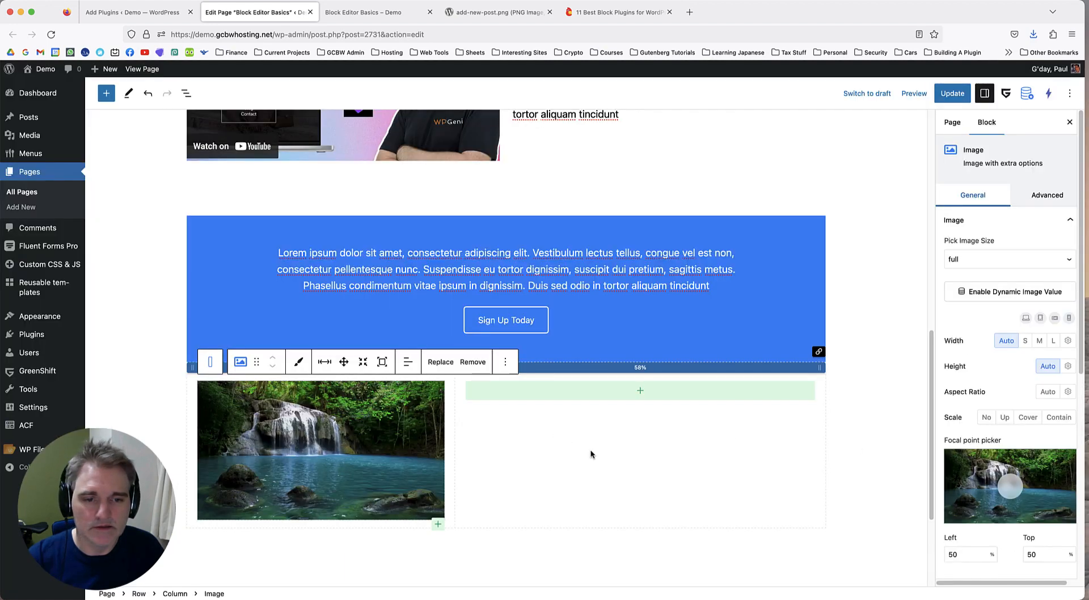
Examine the waterfall image's general settings, from size, focal point and alignment to lightbox, blend, clip path and border options.
scroll(567, 454, "down", 1)
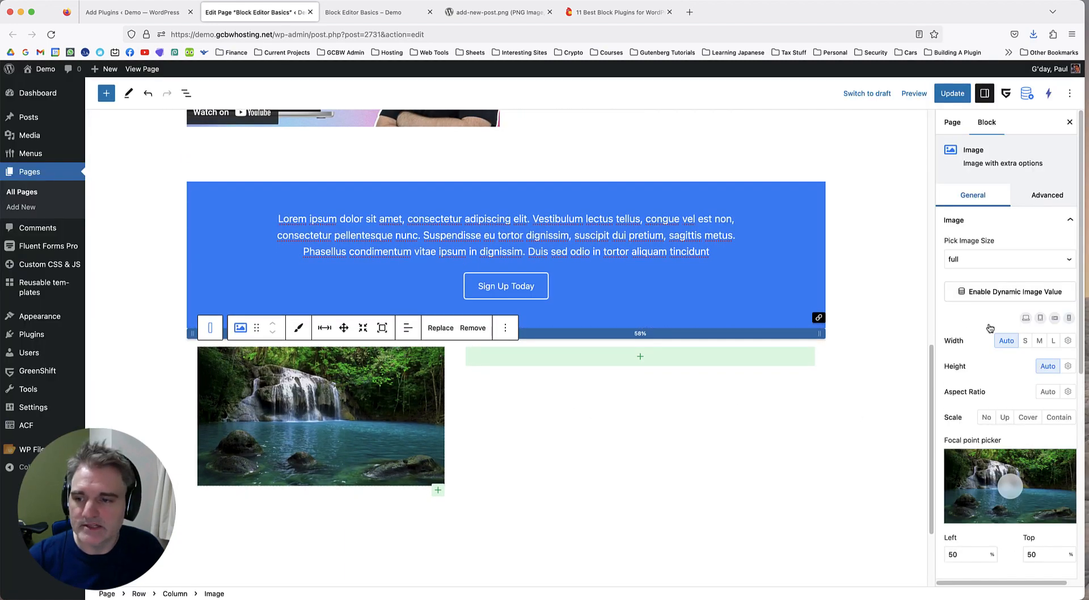
scroll(987, 333, "down", 4)
scroll(1007, 386, "up", 1)
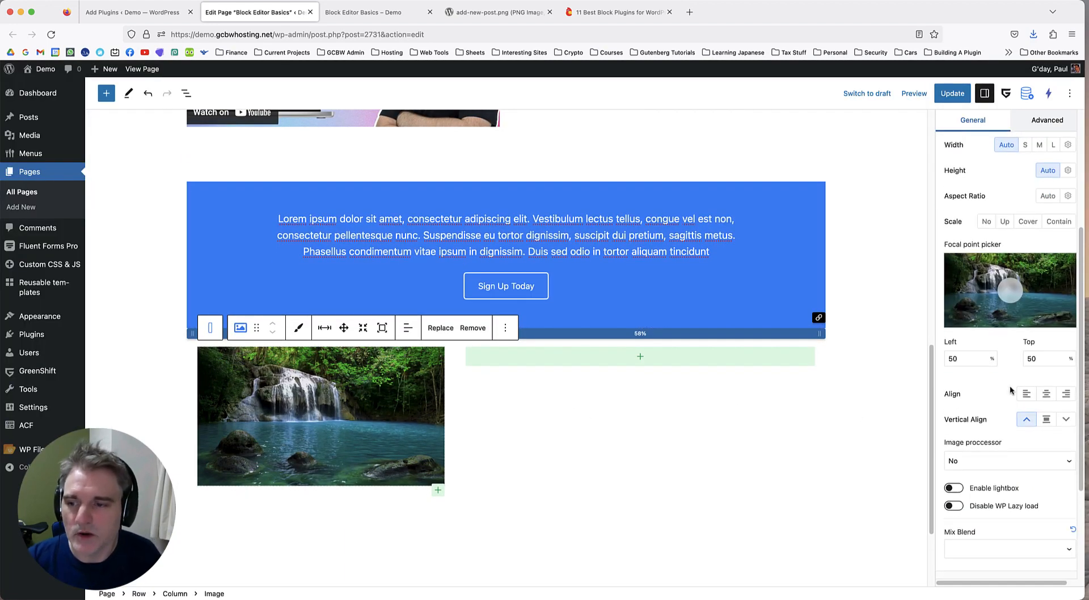
scroll(995, 391, "up", 4)
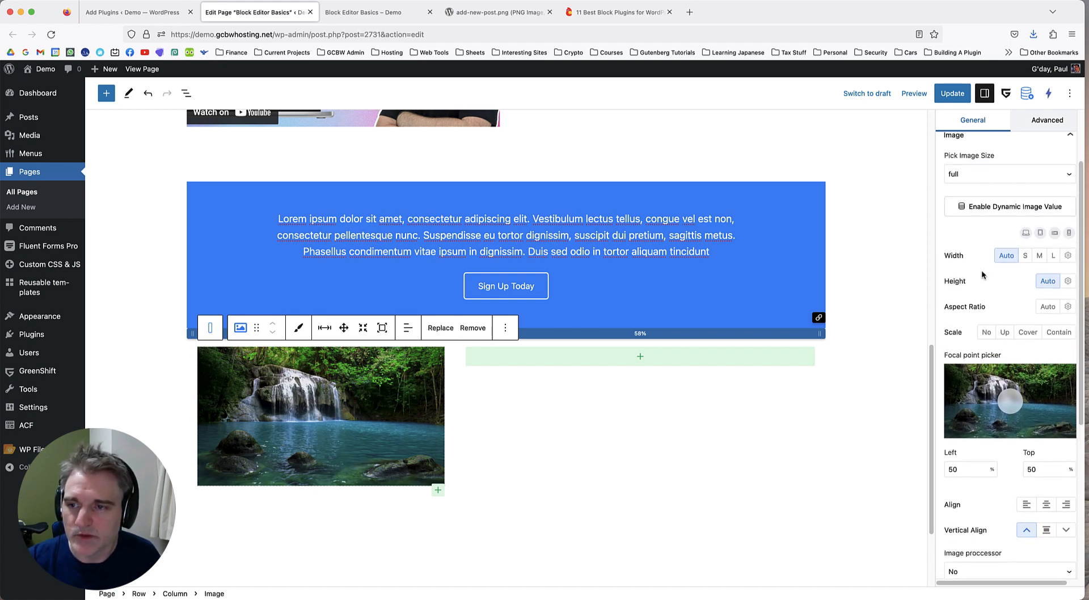
scroll(989, 294, "down", 2)
scroll(988, 276, "up", 2)
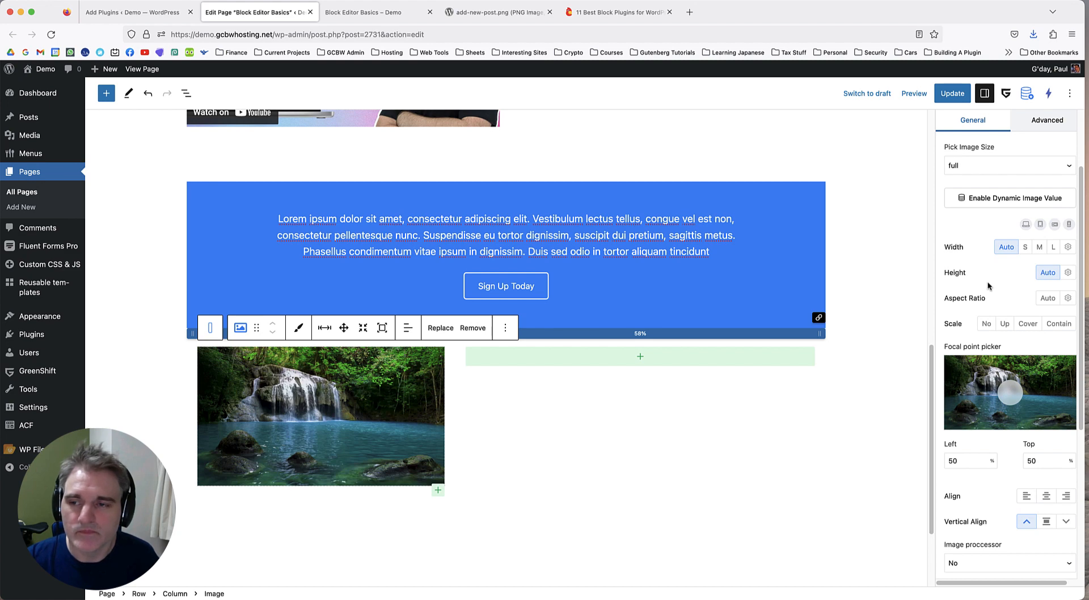
scroll(985, 278, "down", 2)
scroll(980, 273, "down", 6)
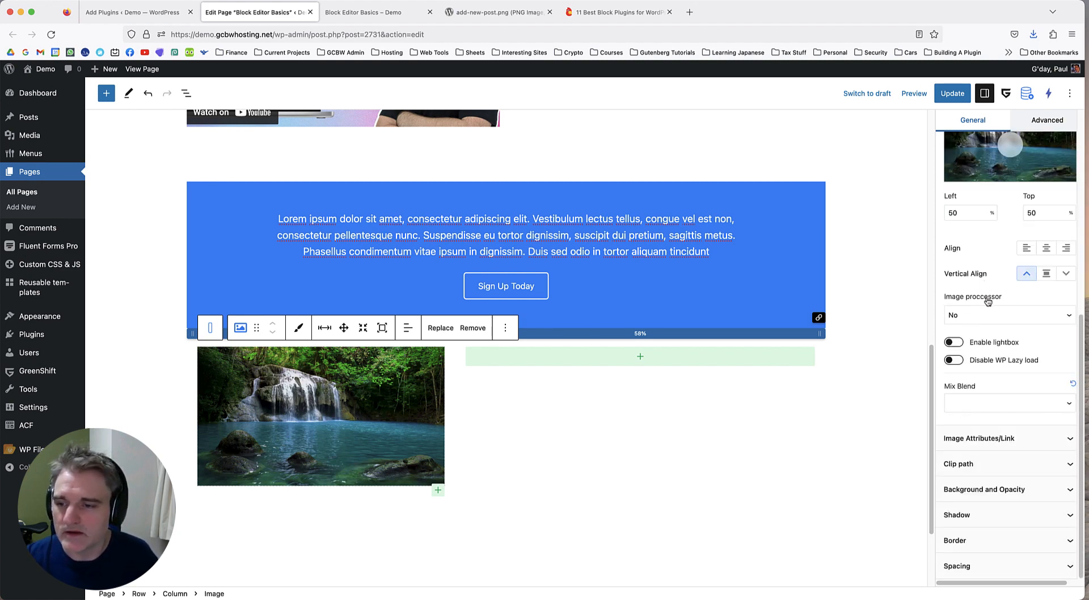
Try switching the waterfall image's Disable WP Lazy load and Enable lightbox options on and back off.
left_click(989, 361)
left_click(988, 362)
left_click(988, 344)
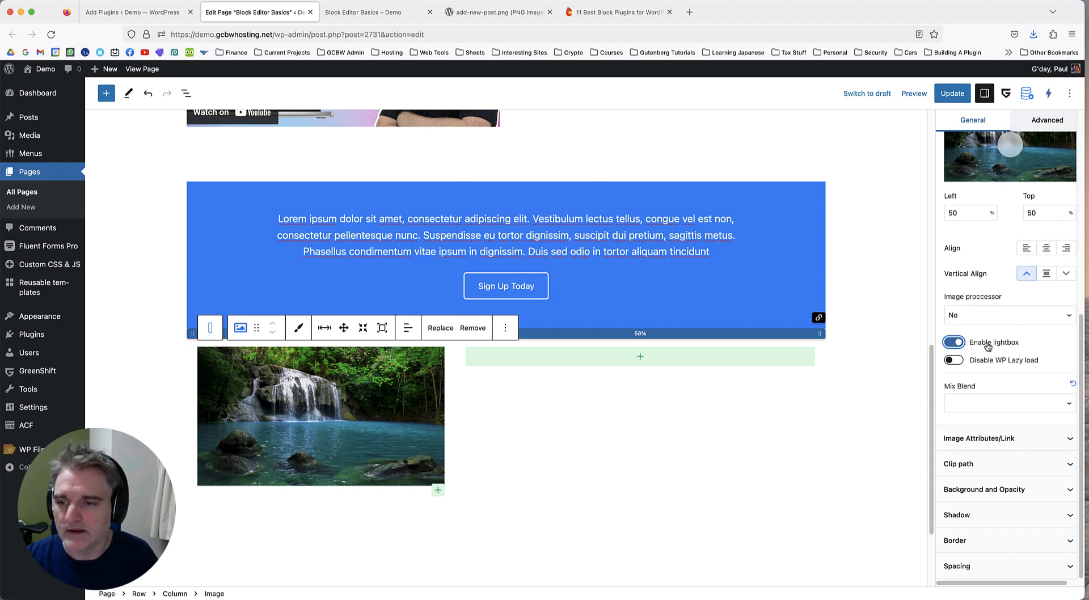
left_click(988, 345)
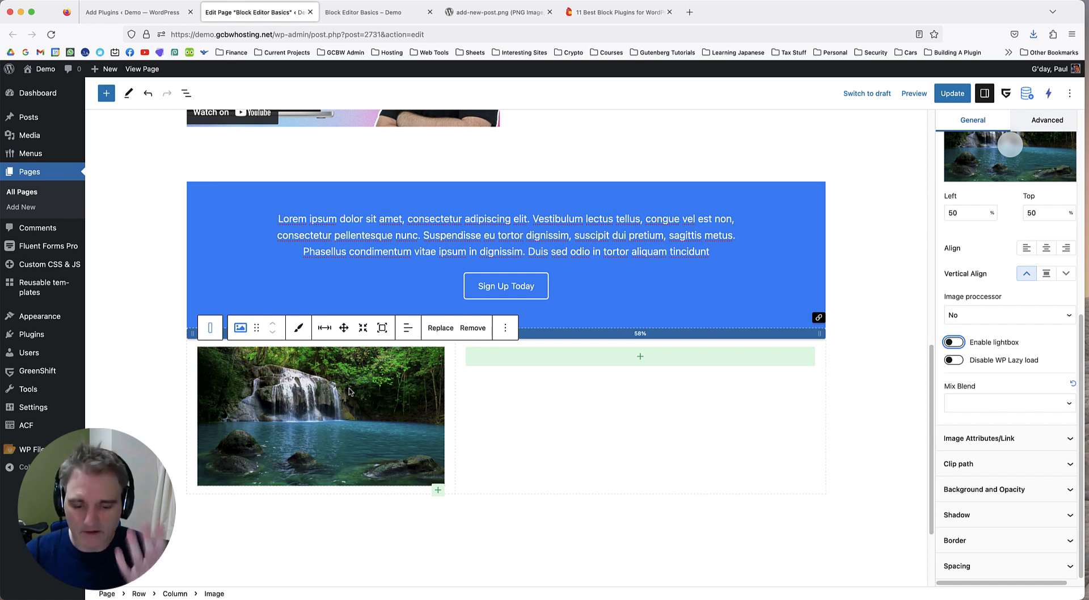
left_click(368, 398)
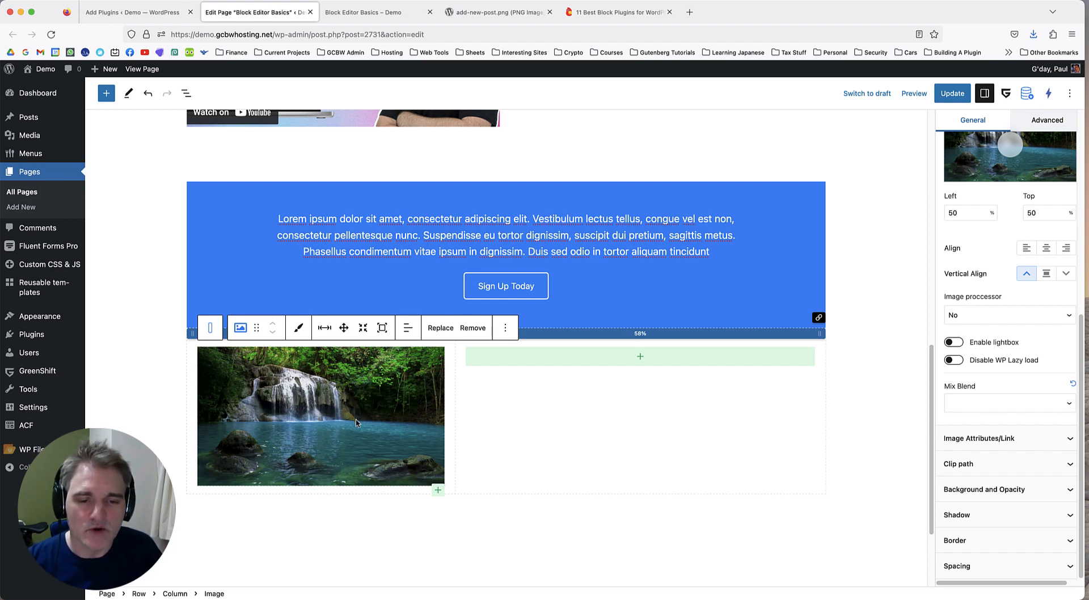
Add a paragraph to the 58% column and fill it with the lorem ipsum text copied from beside the video.
left_click(640, 356)
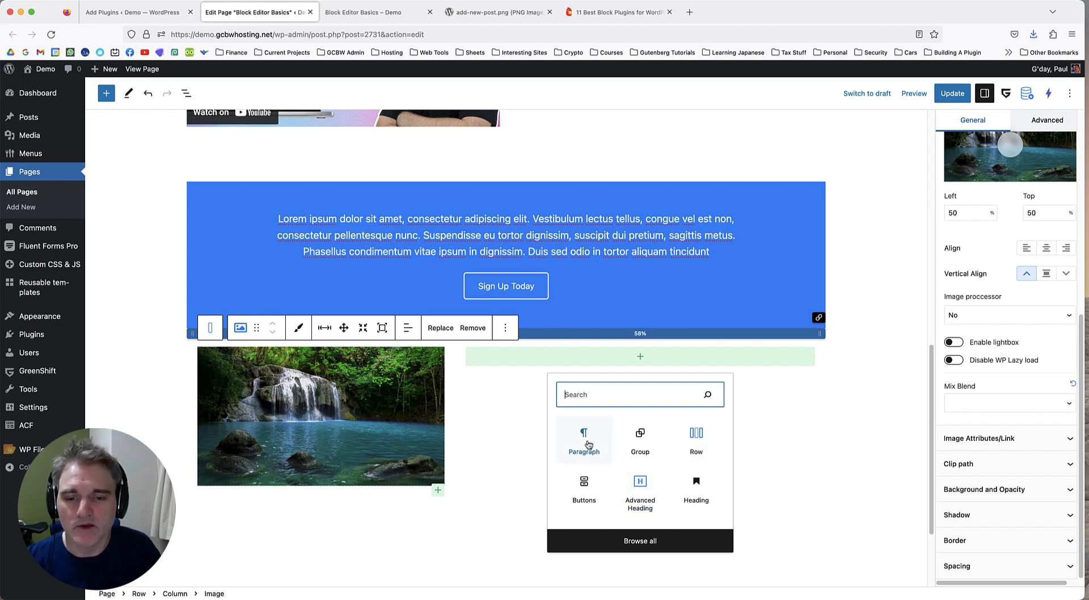
left_click(571, 448)
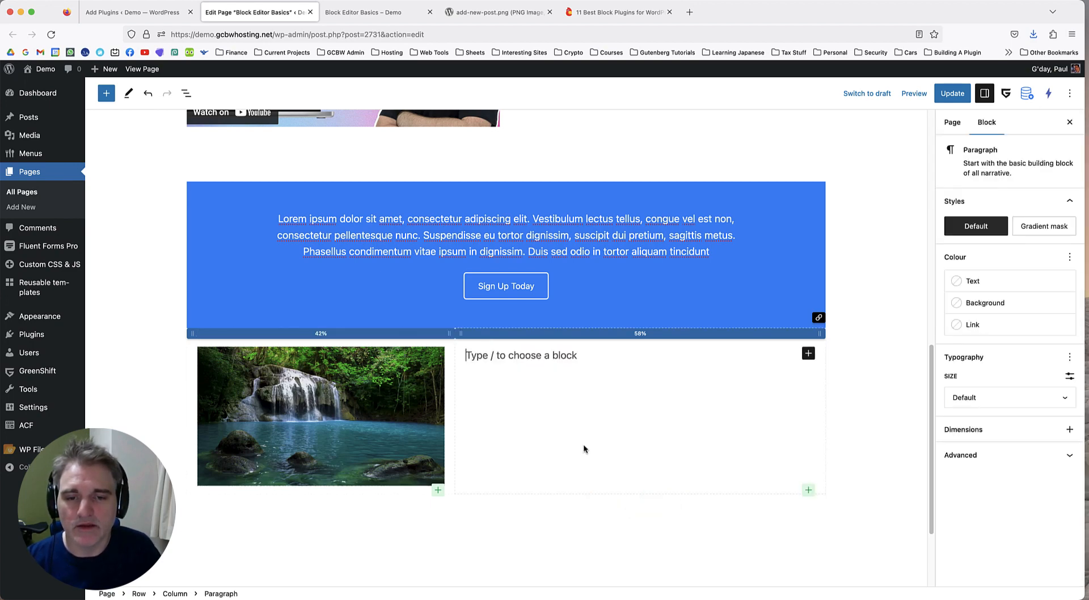
scroll(515, 352, "up", 5)
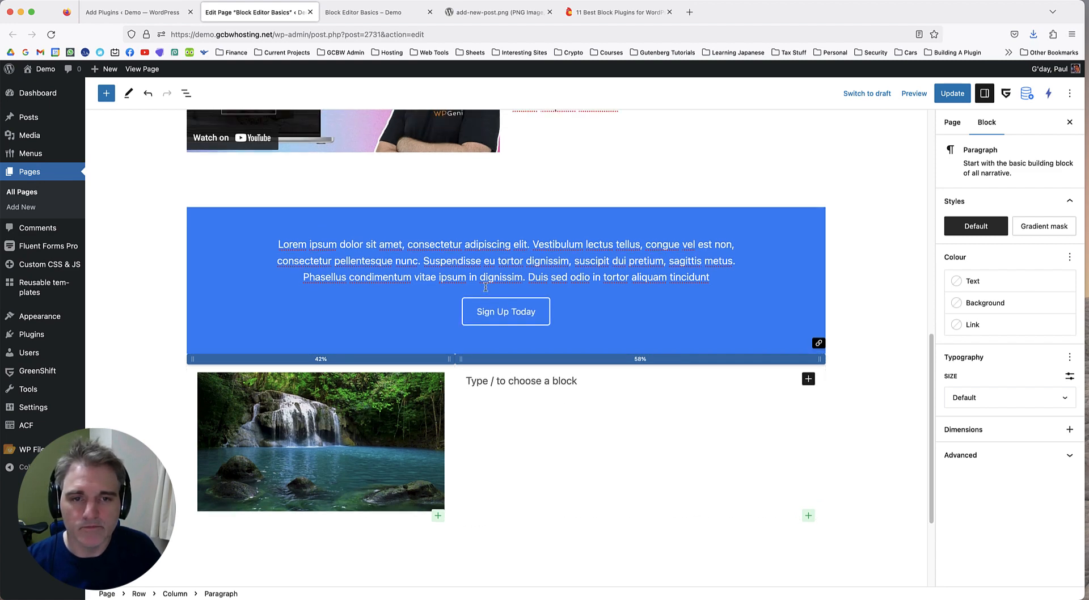
triple_click(581, 254)
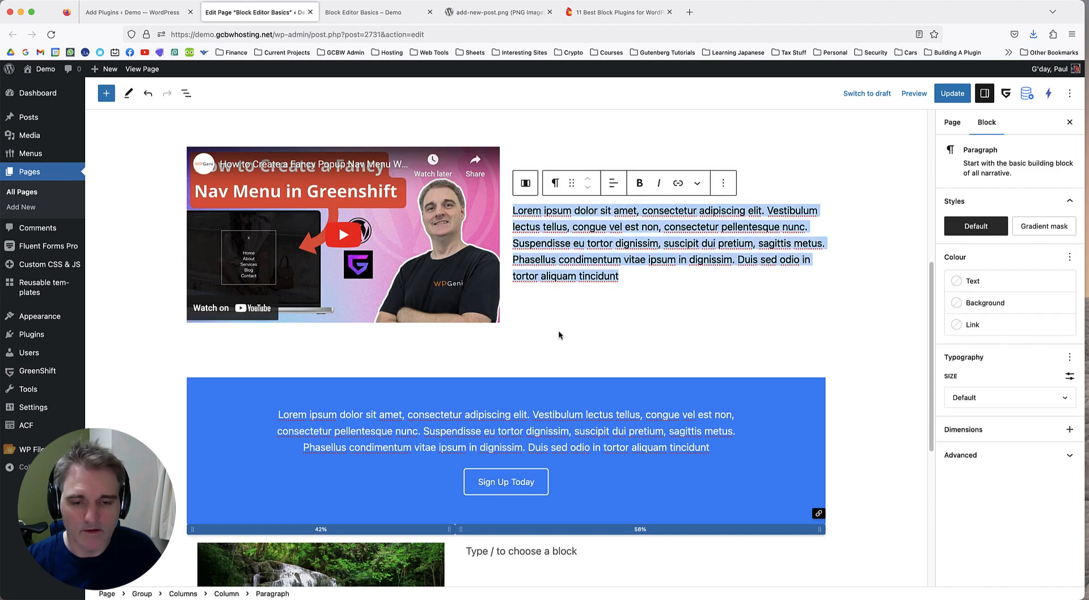
key("ctrl+c")
scroll(559, 335, "down", 4)
left_click(539, 384)
key("ctrl+v")
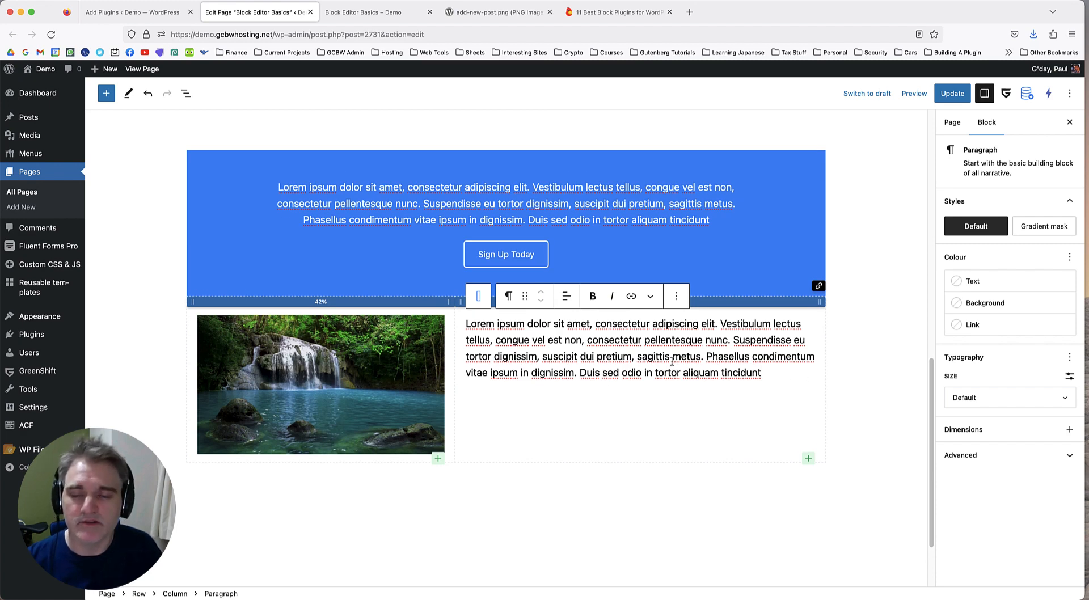
Insert a GreenShift Button block below the lorem ipsum paragraph in the 58% column.
key("Return")
type("/butt")
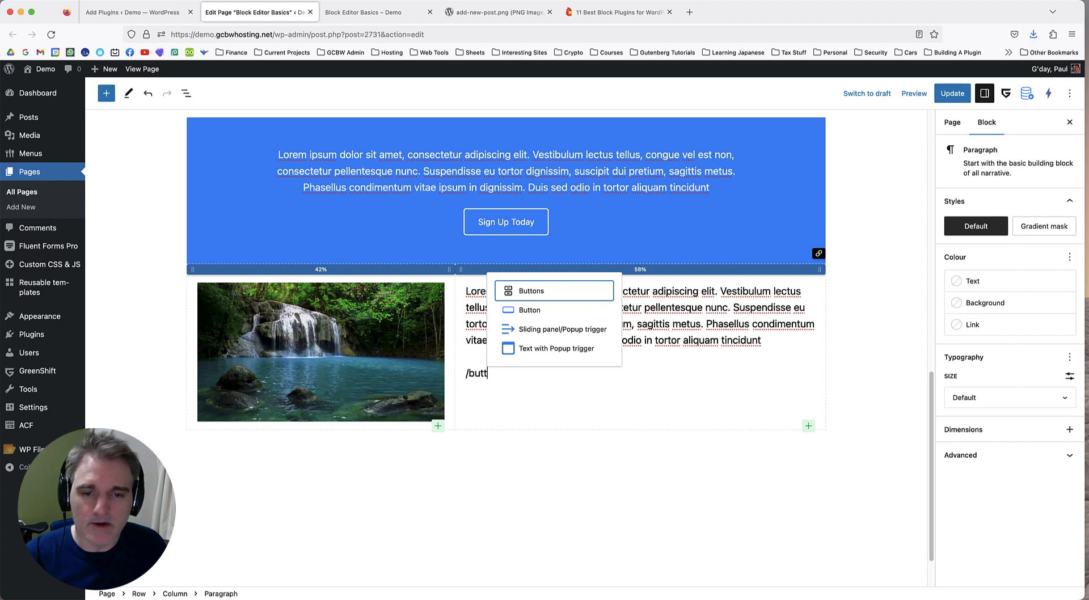
left_click(538, 311)
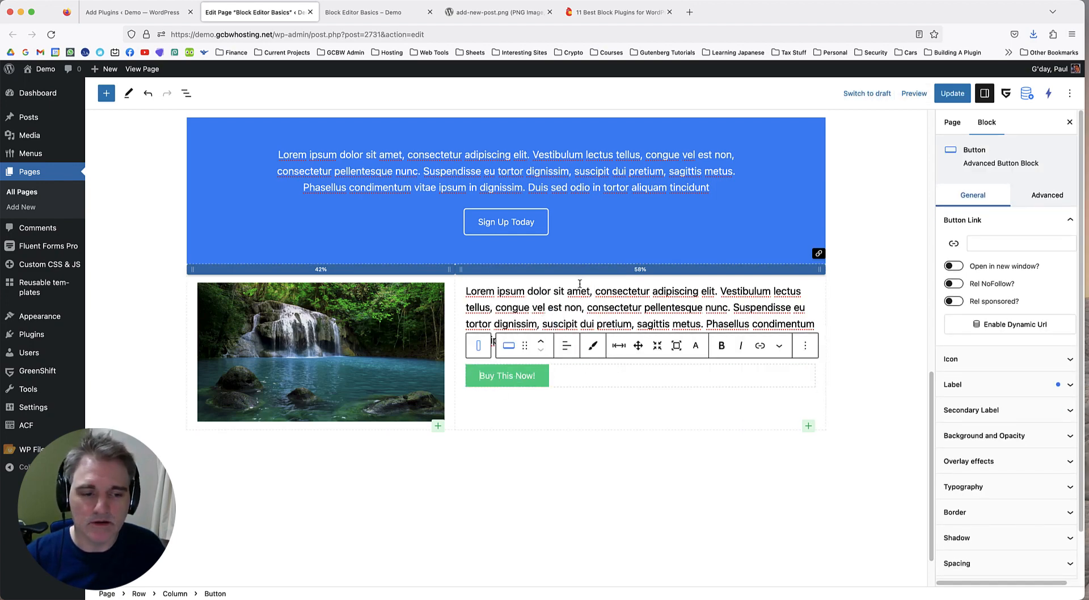
Select the parent row of the image and text columns and disable its visual builder.
left_click(174, 593)
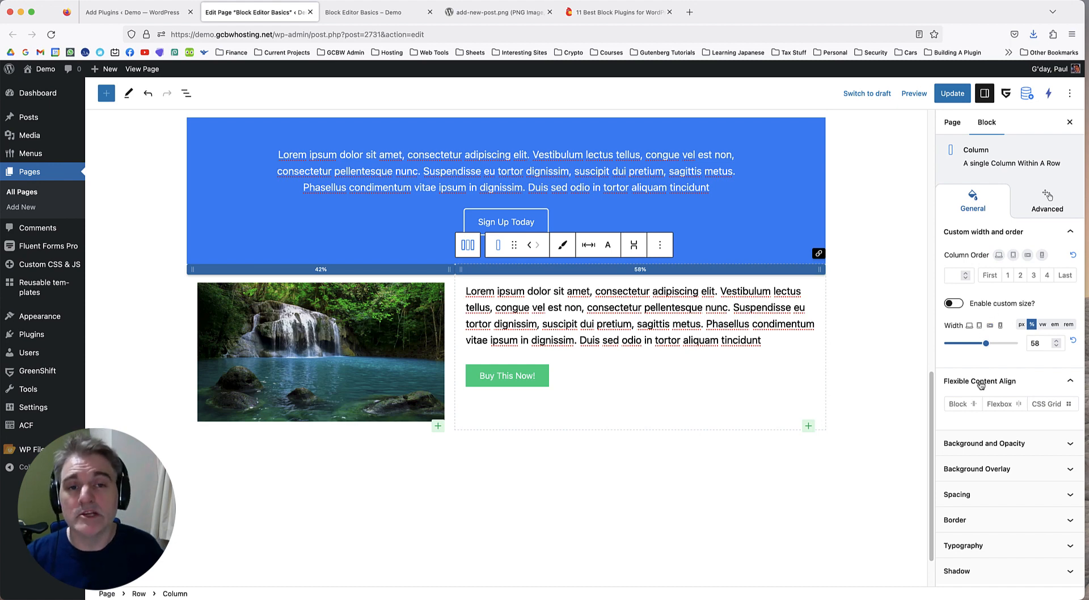
left_click(138, 593)
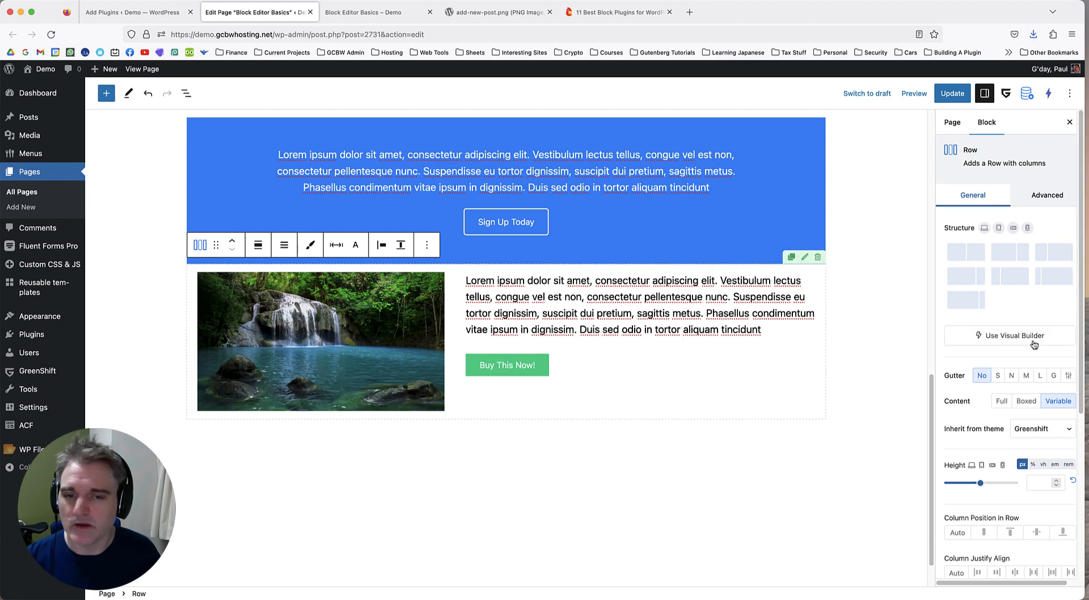
scroll(764, 380, "up", 3)
scroll(448, 476, "down", 3)
Switch the text column's content alignment to Flexbox and try centring its items before returning the button to the left edge.
left_click(597, 399)
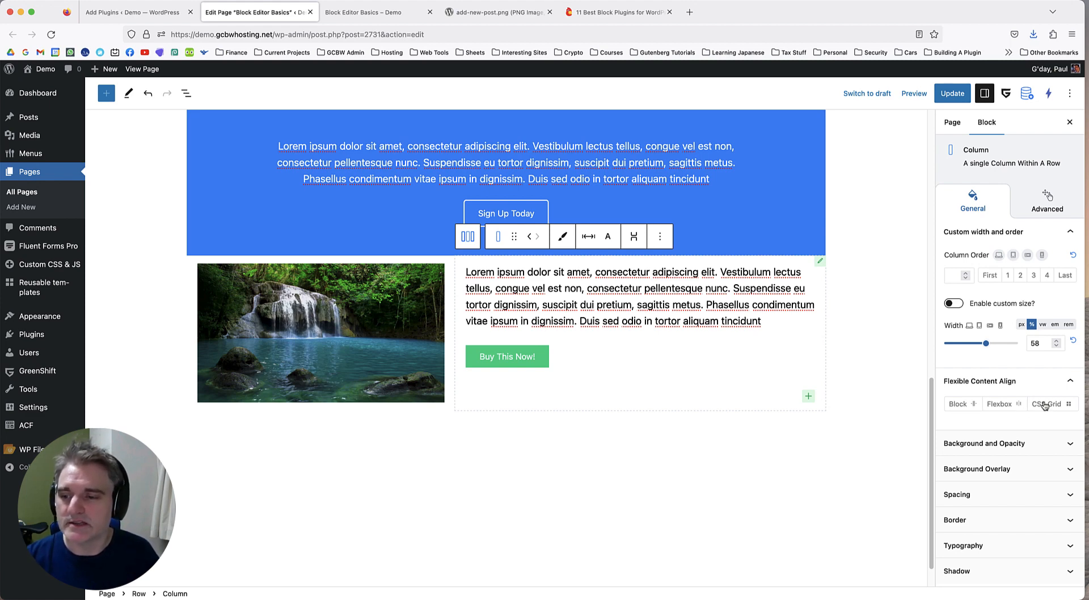
left_click(1000, 404)
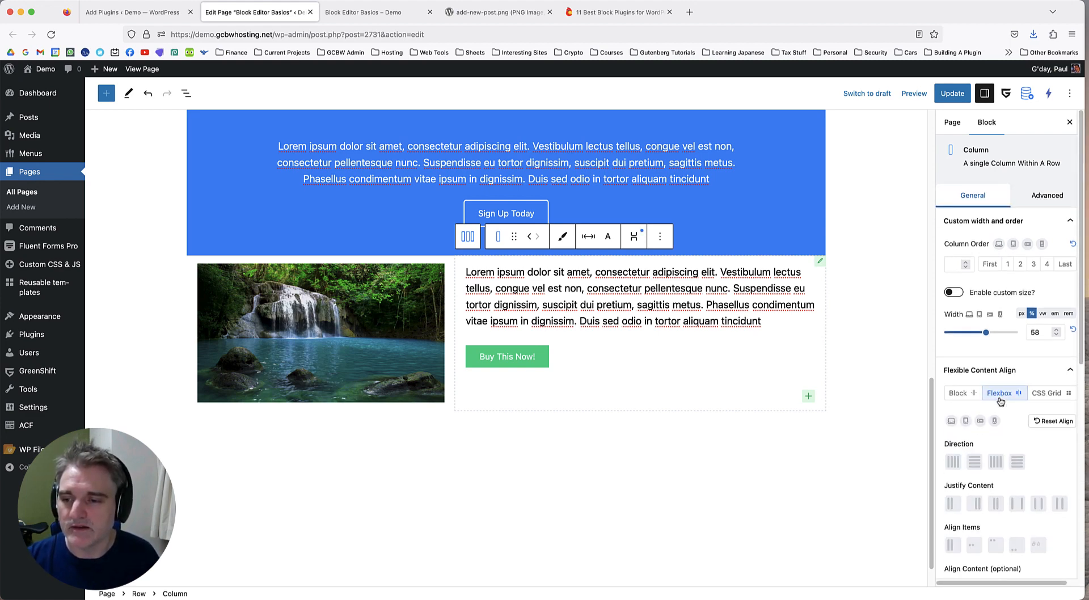
scroll(1004, 391, "down", 3)
scroll(1066, 389, "down", 4)
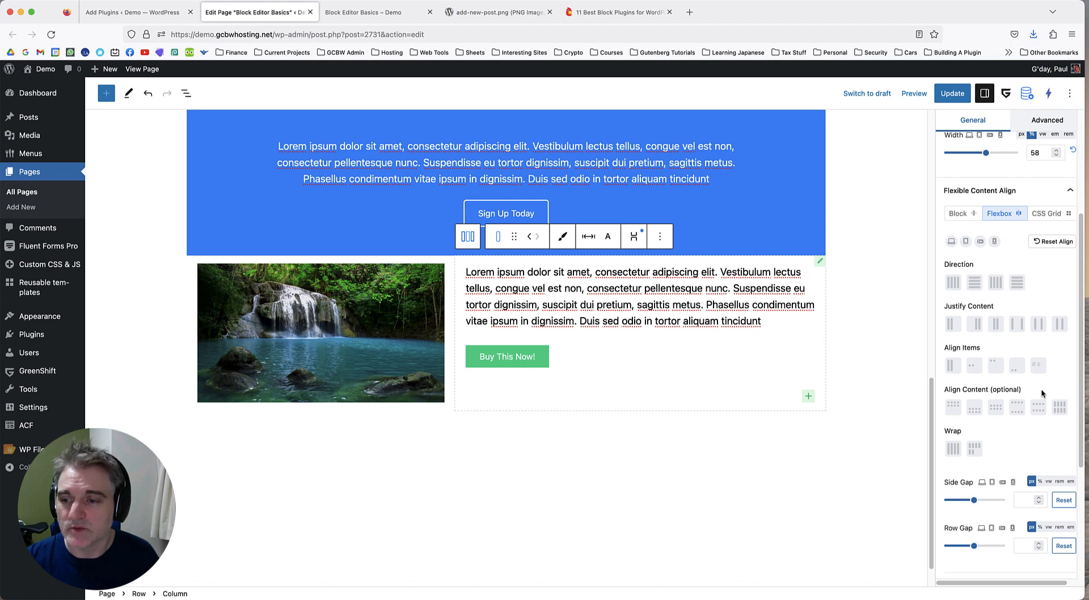
left_click(979, 367)
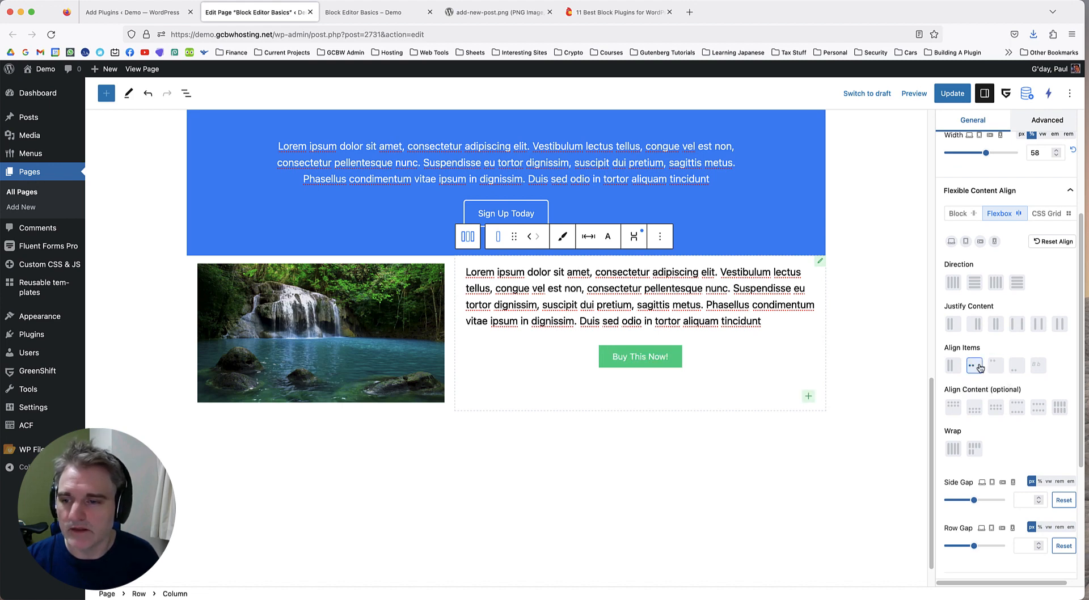
left_click(953, 366)
Try the row, row-reverse and column-reverse flexbox directions on the text column and settle on the column direction.
left_click(955, 282)
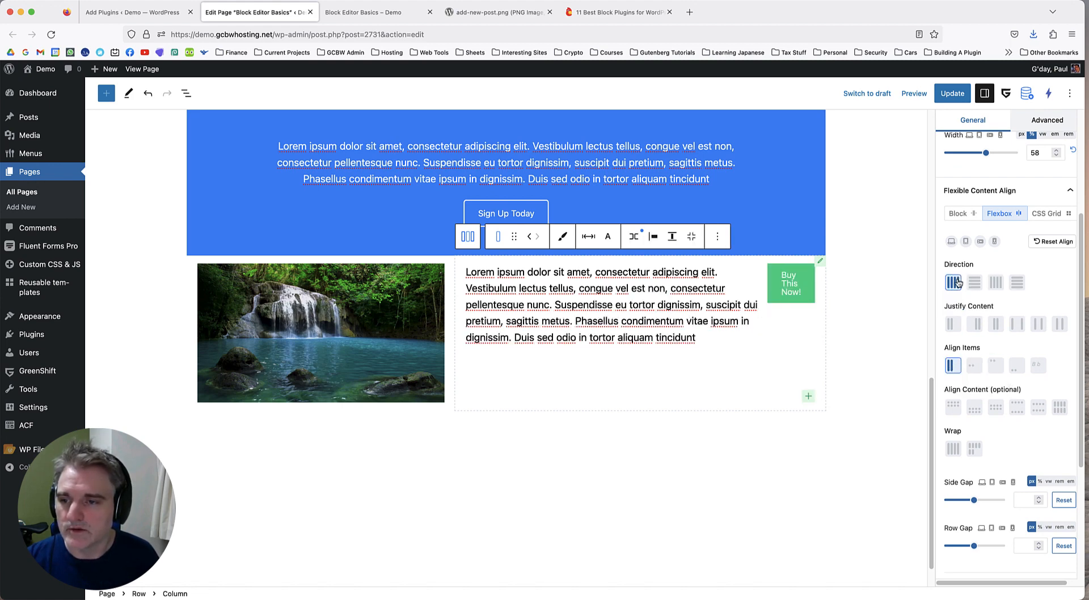
left_click(998, 287)
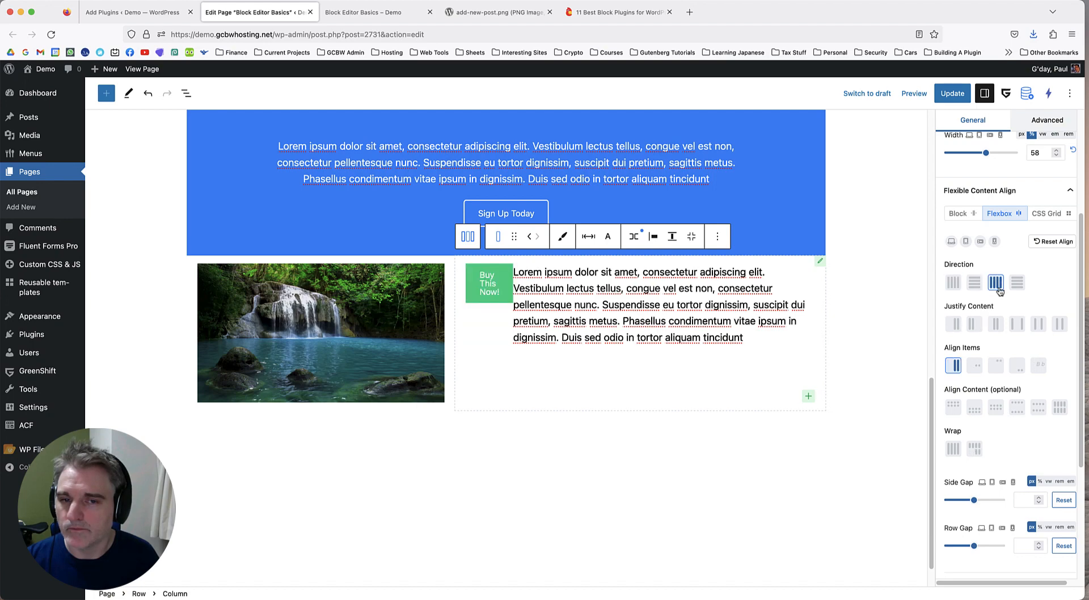
left_click(1017, 282)
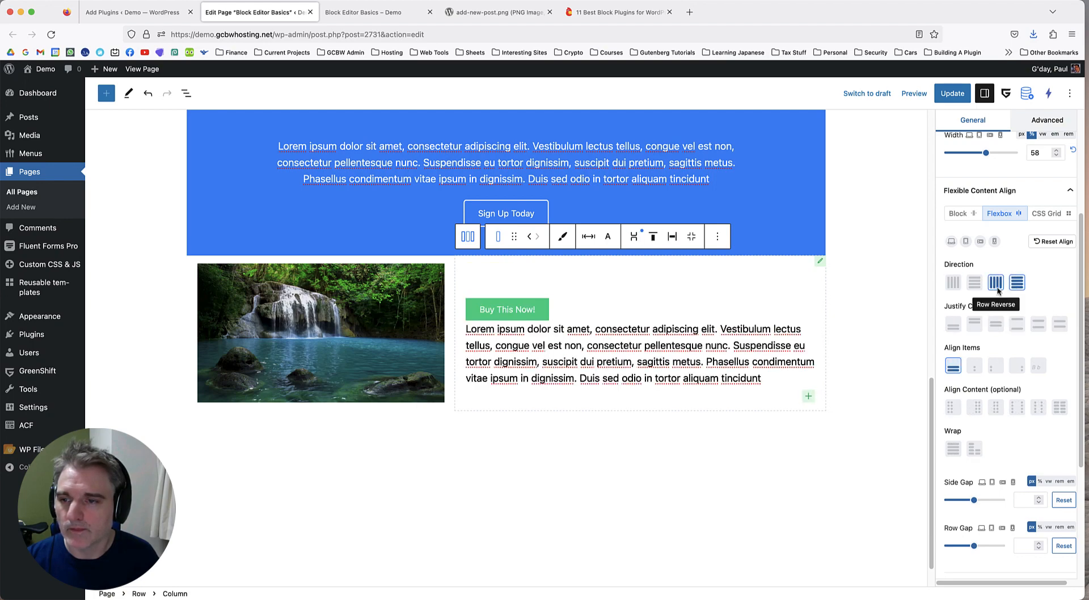
left_click(953, 284)
left_click(974, 284)
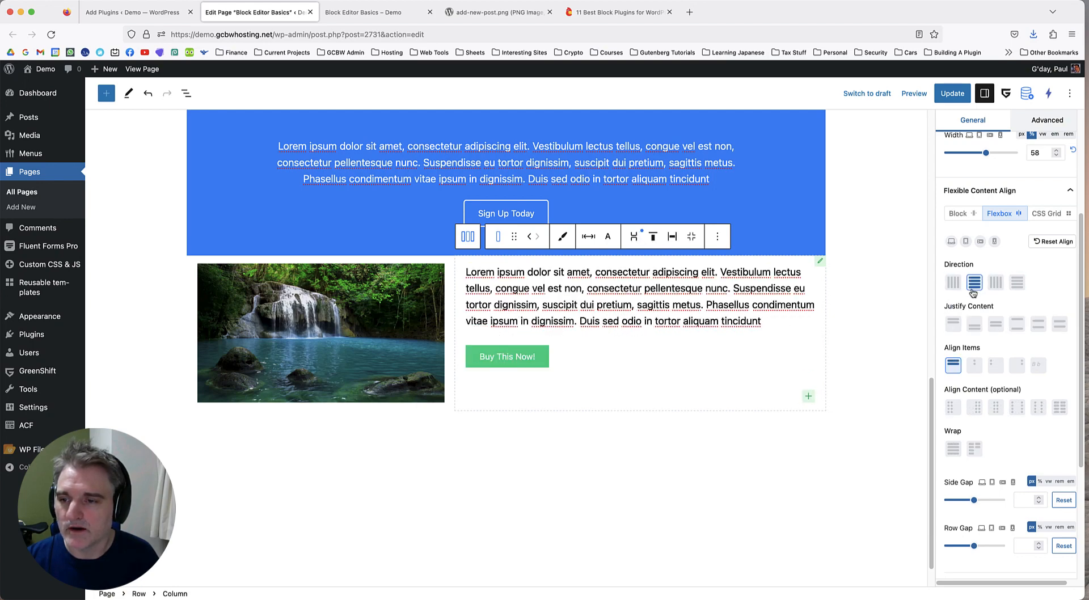
Centre the content of the flexbox text column vertically with the Justify Content option.
left_click(996, 324)
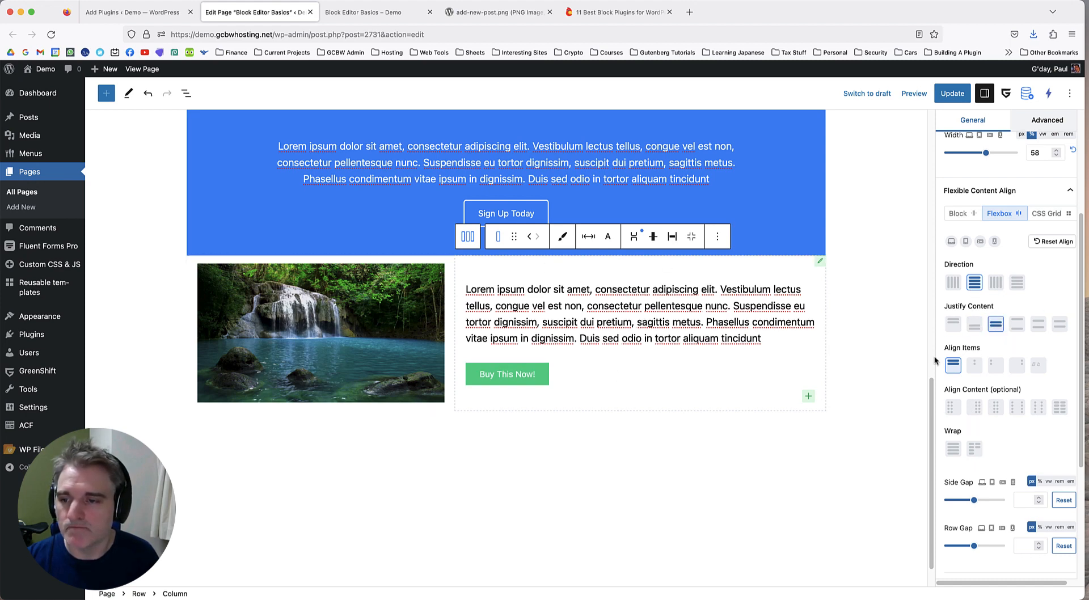
scroll(1019, 305, "down", 5)
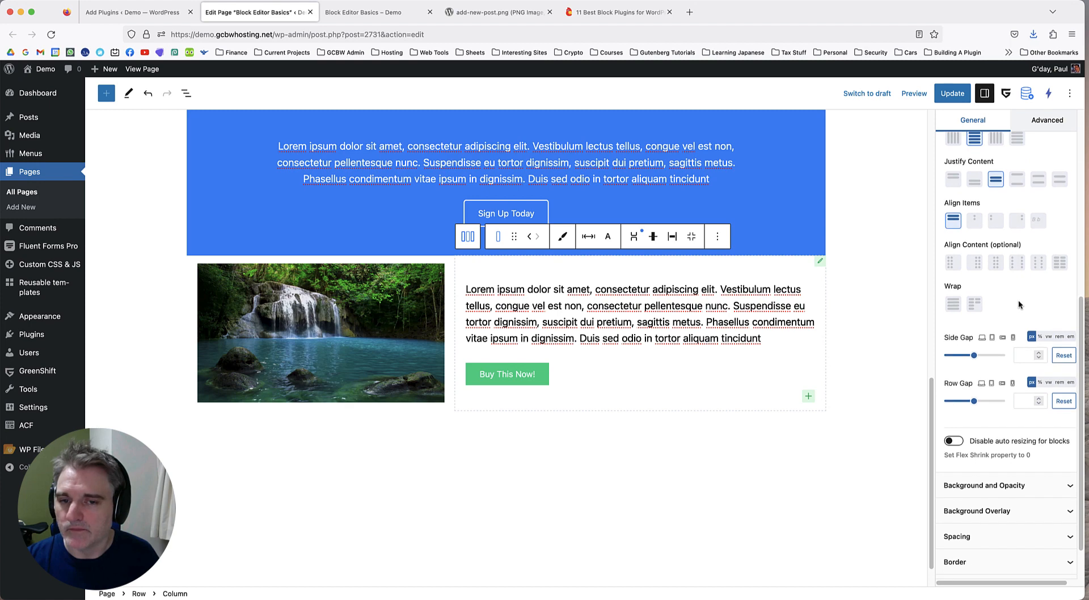
scroll(1015, 306, "down", 2)
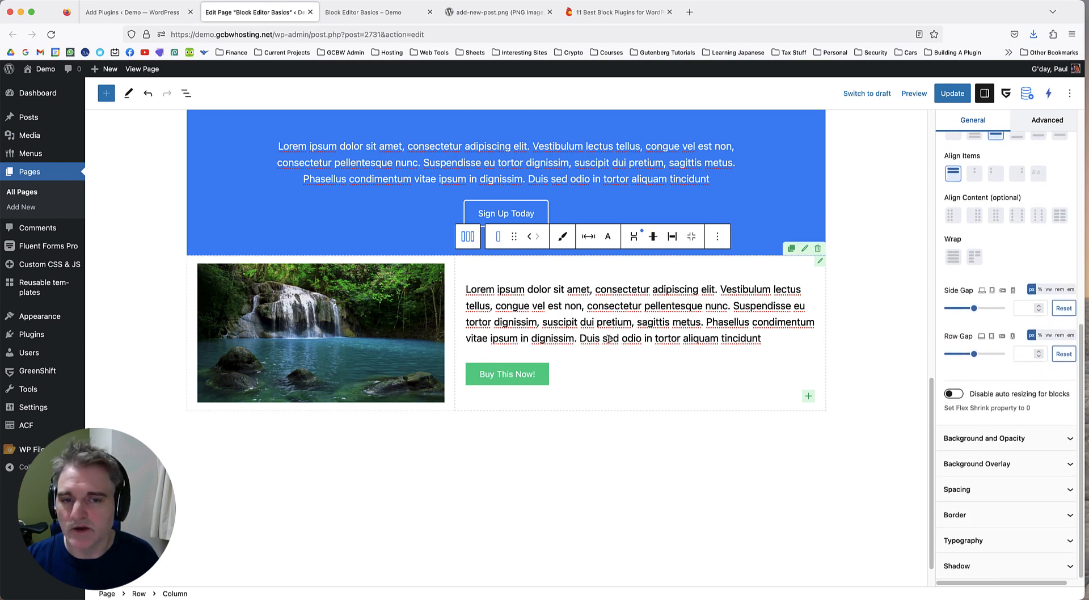
Select the Buy This Now! button and inspect its link settings, switching the dynamic URL option on and back off.
left_click(513, 374)
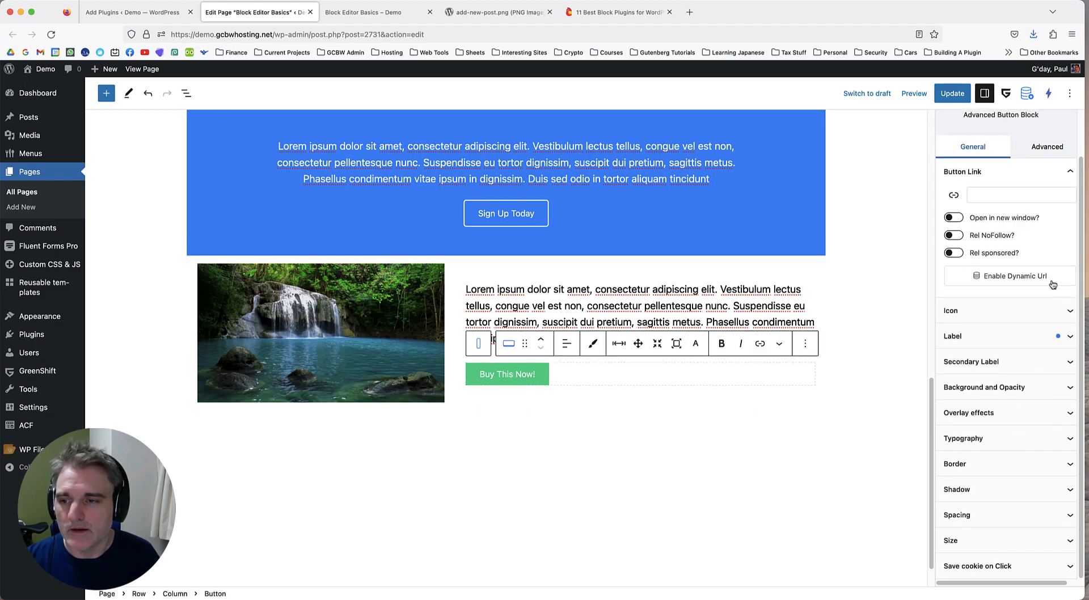
scroll(1019, 288, "up", 2)
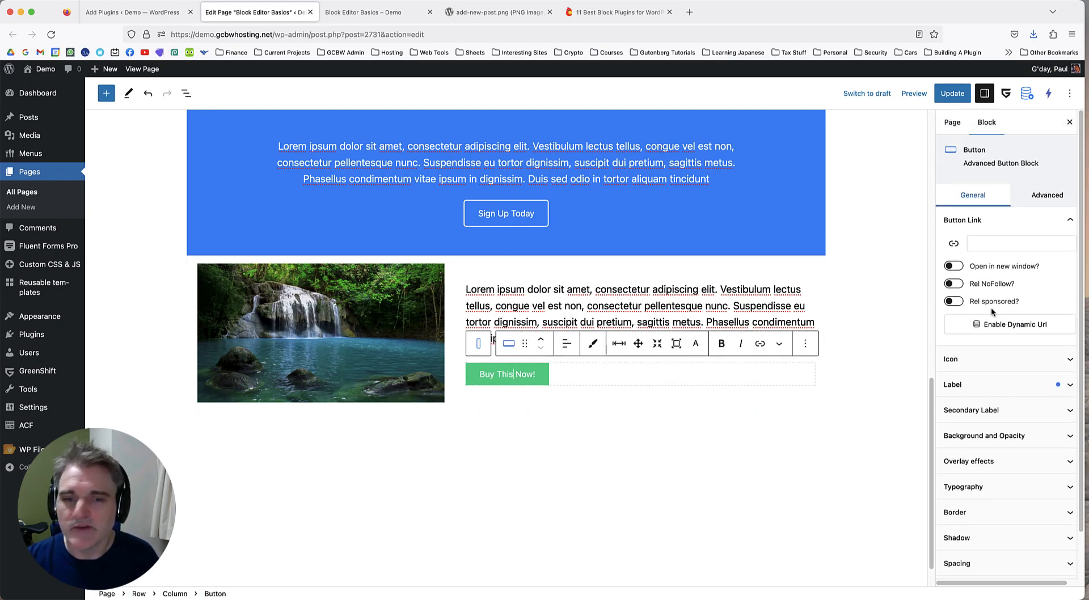
left_click(1014, 327)
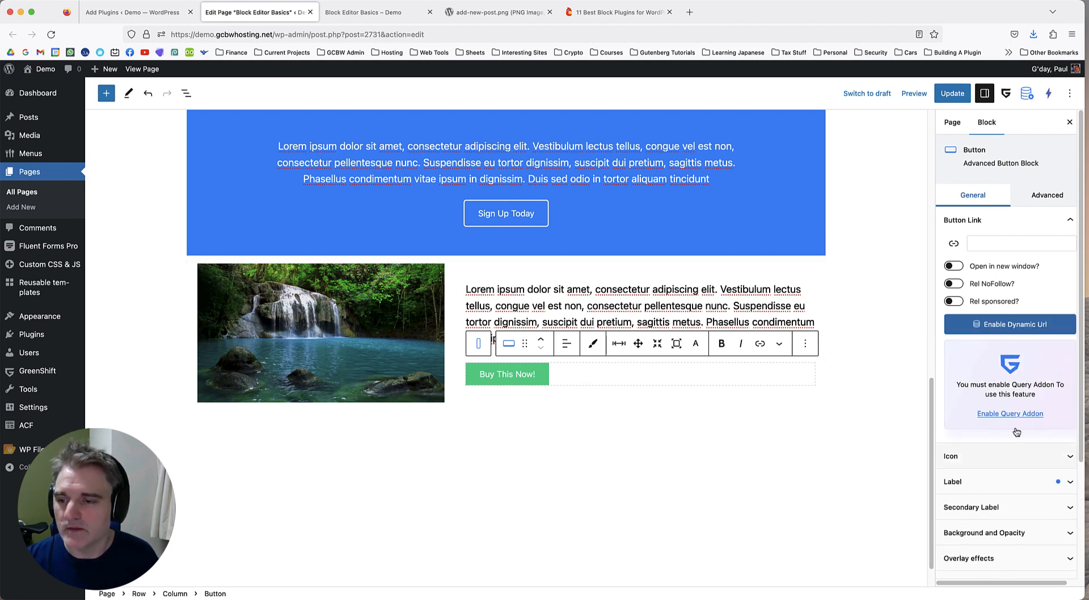
left_click(1028, 325)
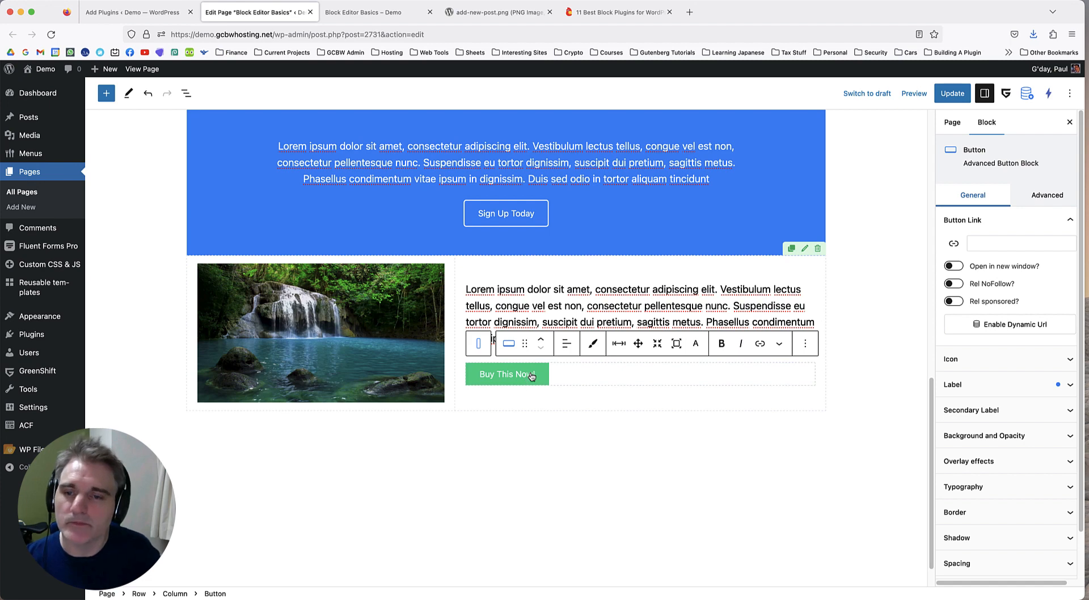
scroll(567, 352, "up", 1)
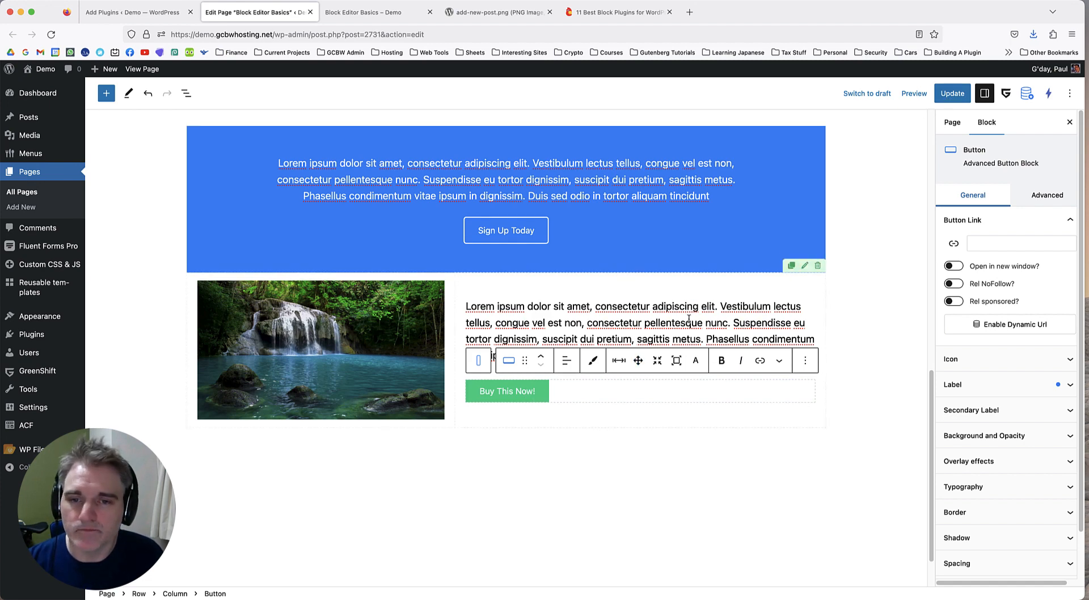
Select the row holding the waterfall image and text, and set its top and bottom margins to 40 px.
left_click(475, 274)
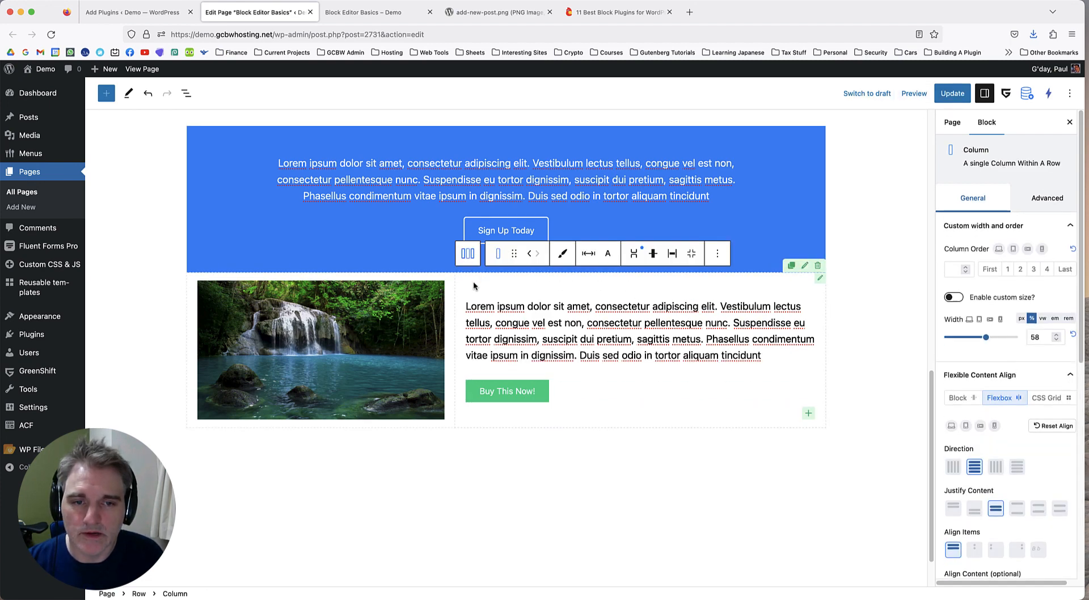
left_click(138, 594)
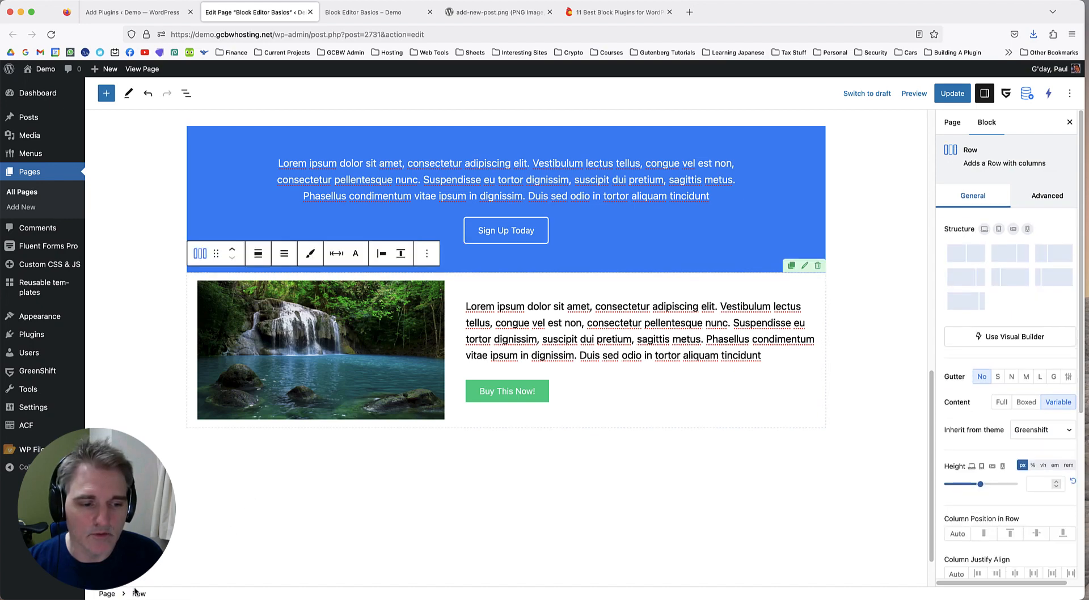
left_click(341, 256)
left_click(339, 310)
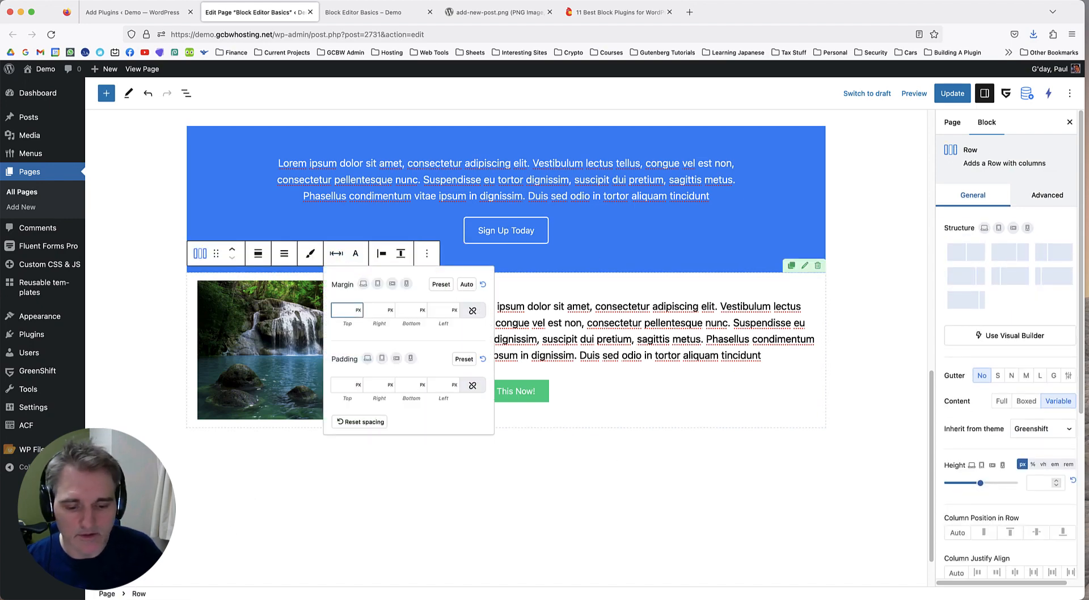
type("40")
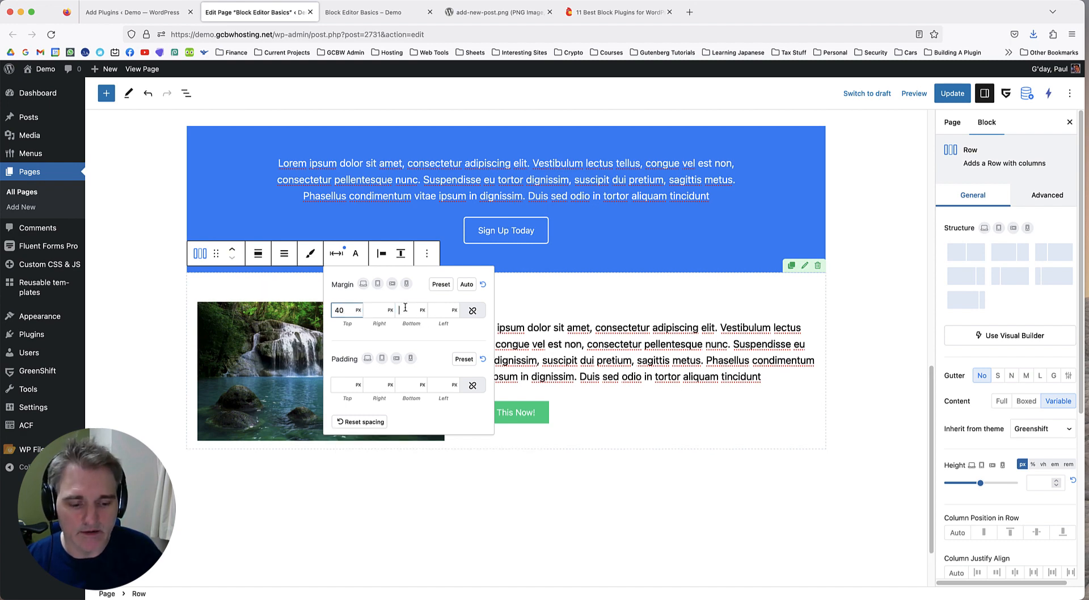
left_click(405, 309)
type("40")
left_click(336, 253)
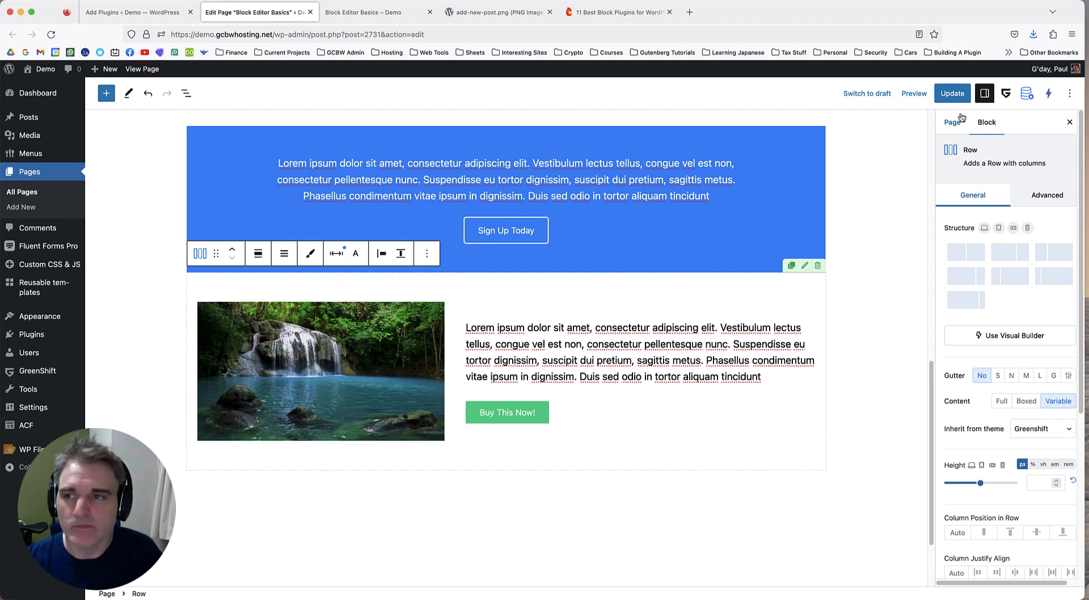
Update the page and reload the live Block Editor Basics page to check the heading and waterfall sections.
left_click(953, 94)
left_click(369, 12)
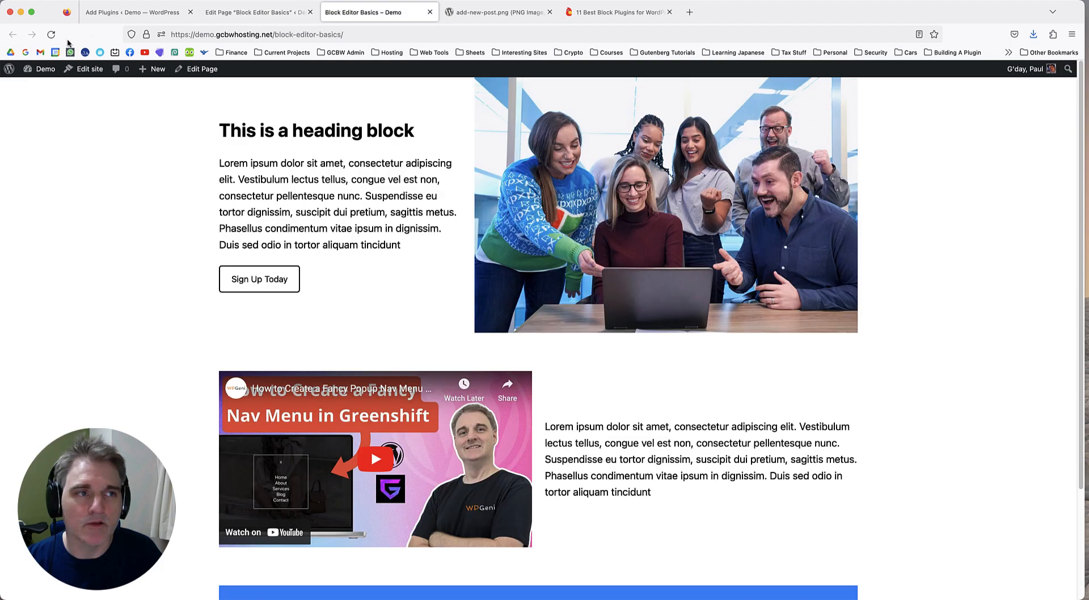
left_click(51, 34)
scroll(165, 224, "down", 6)
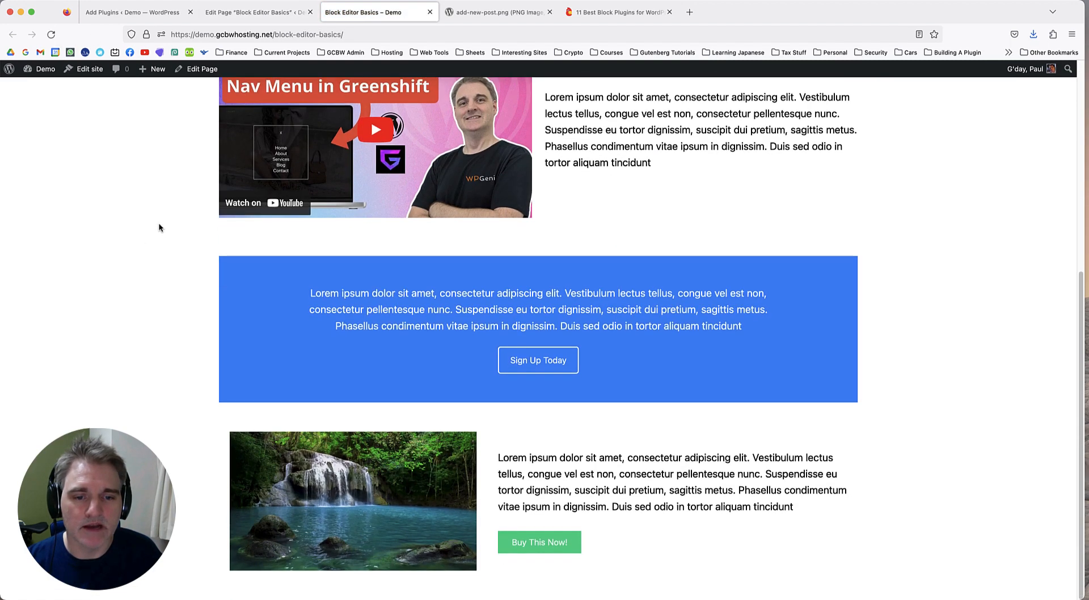
left_click_drag(503, 459, 346, 445)
left_click(142, 385)
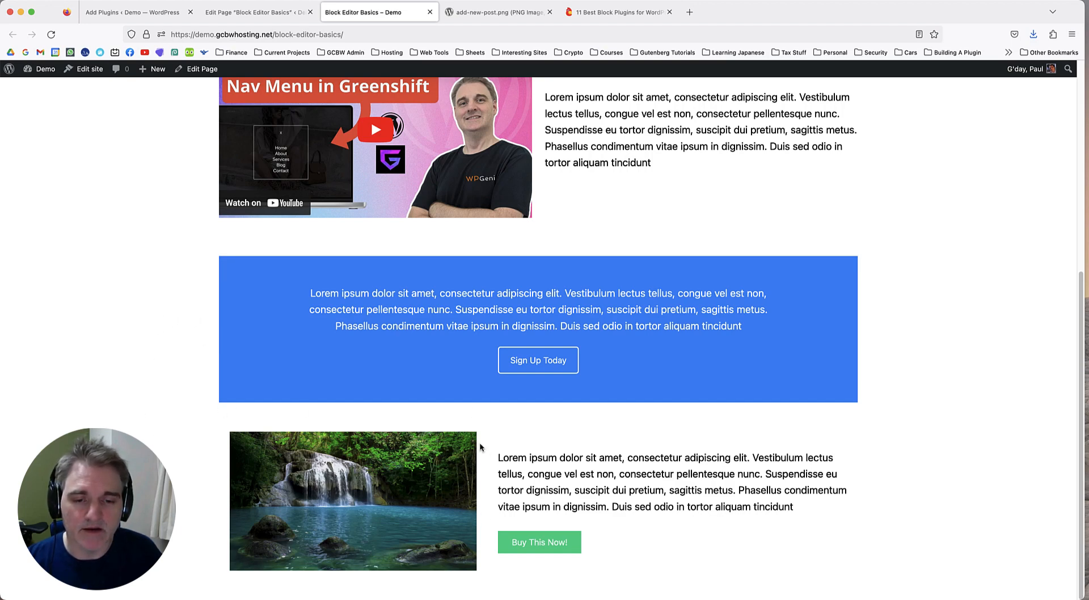
scroll(105, 311, "up", 5)
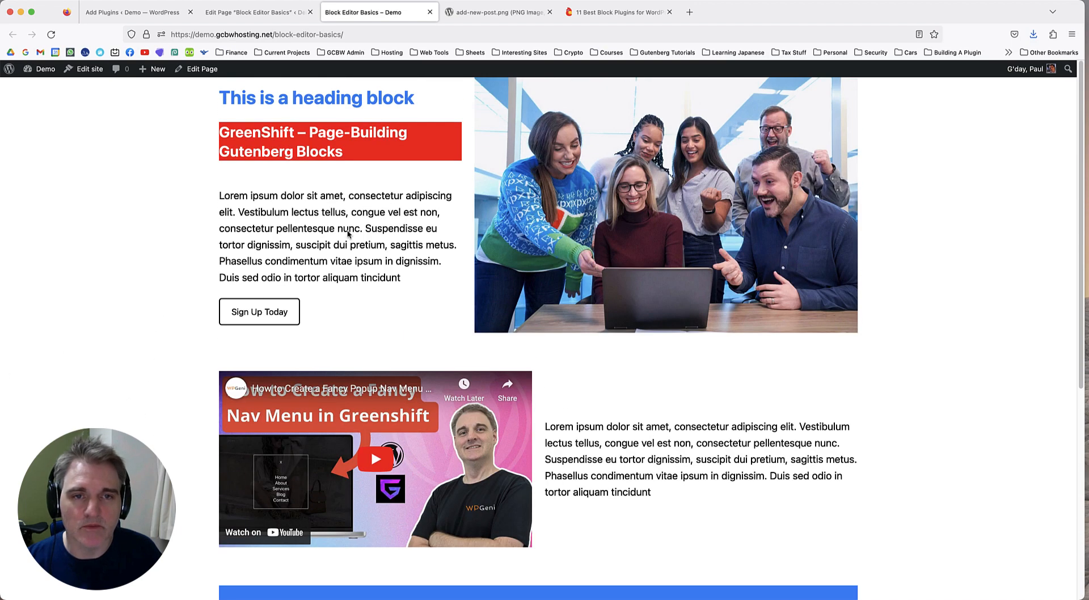
scroll(178, 230, "down", 4)
scroll(173, 224, "down", 2)
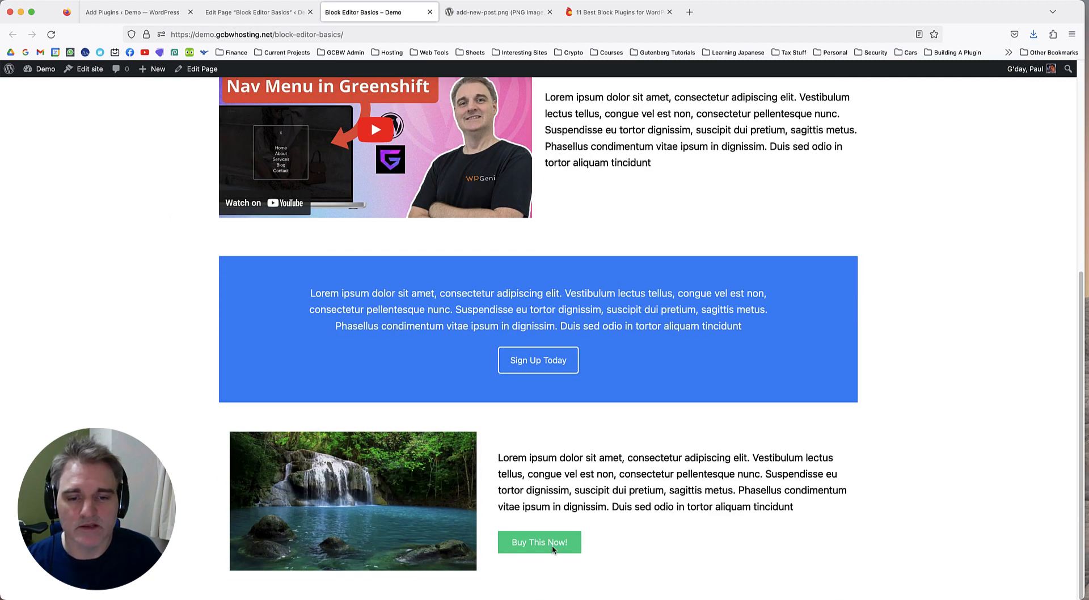
Return to the page editor and compare the page-level settings with the block-level settings.
left_click(255, 12)
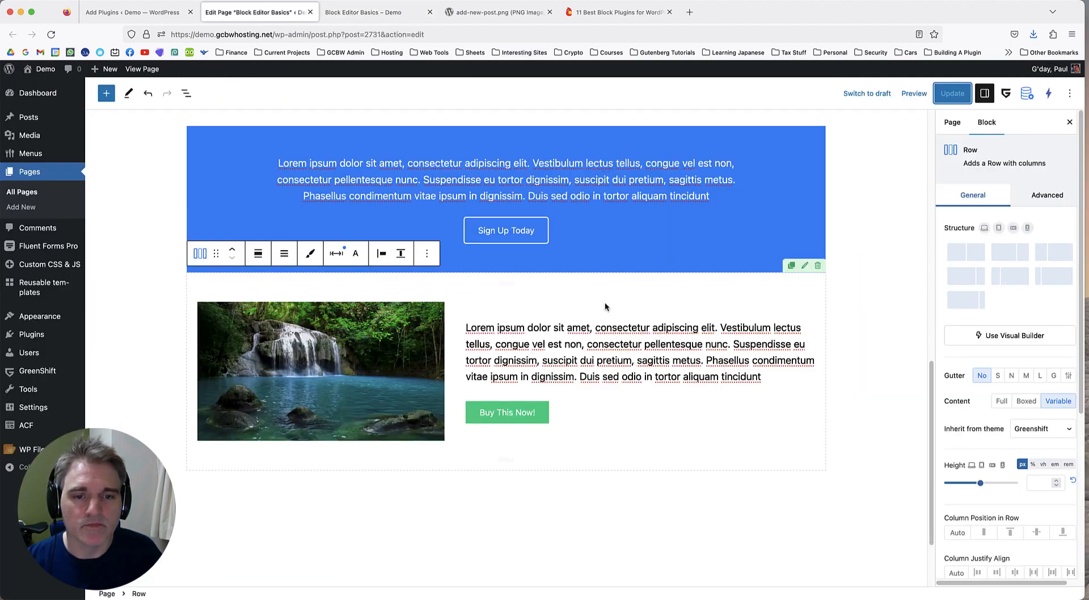
scroll(604, 302, "down", 1)
scroll(607, 303, "up", 2)
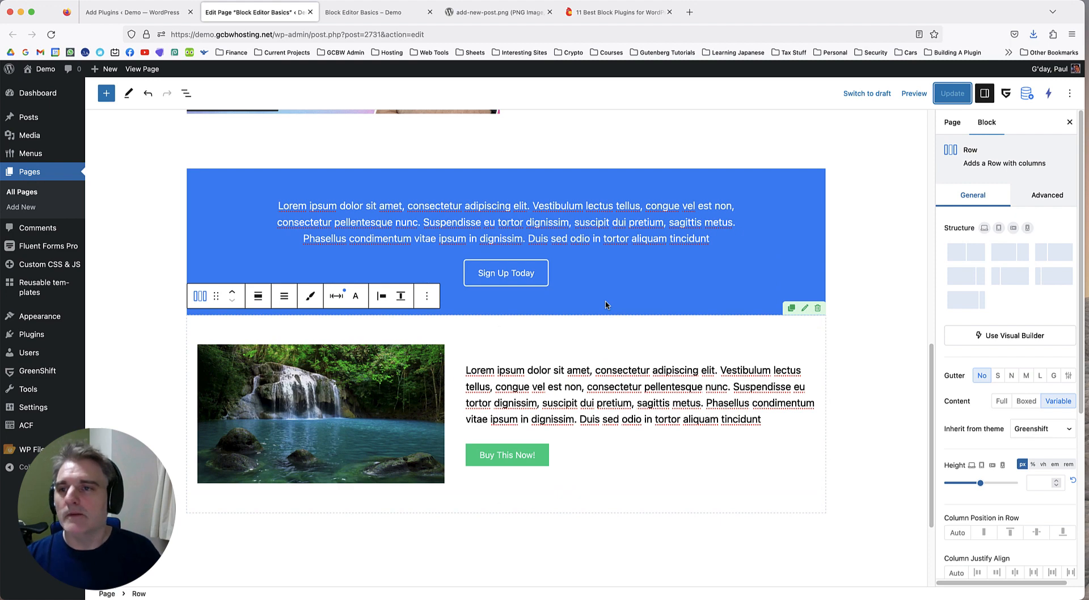
scroll(584, 274, "up", 15)
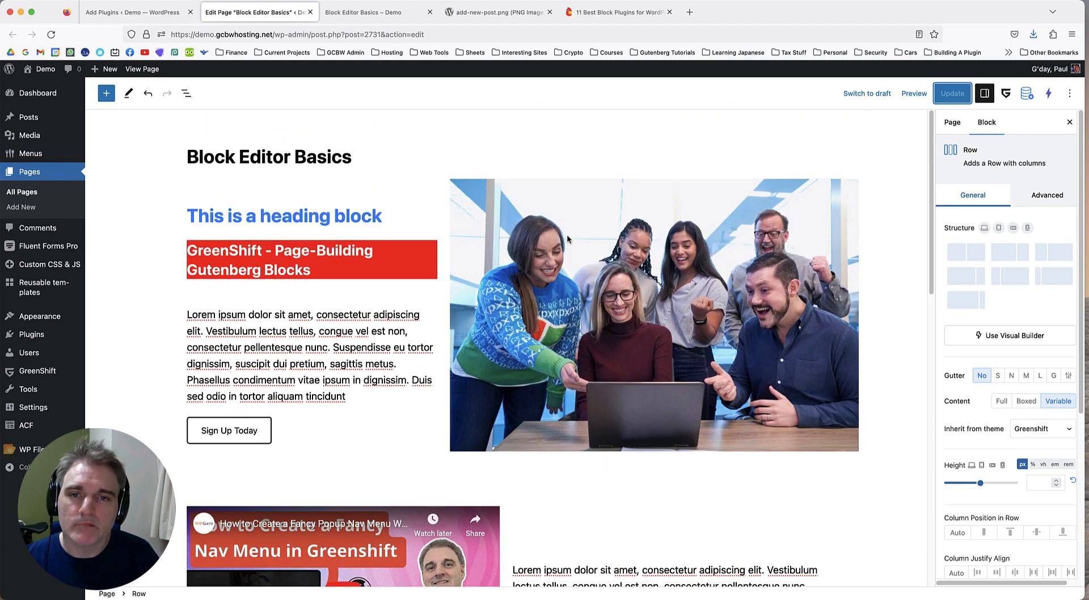
left_click(948, 125)
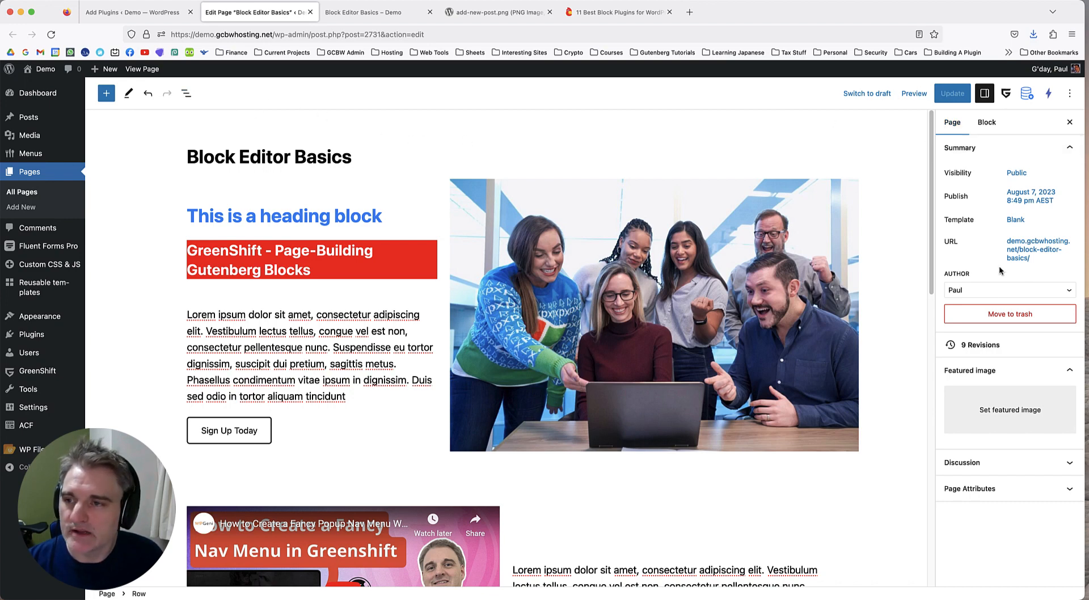
left_click(987, 123)
left_click(951, 123)
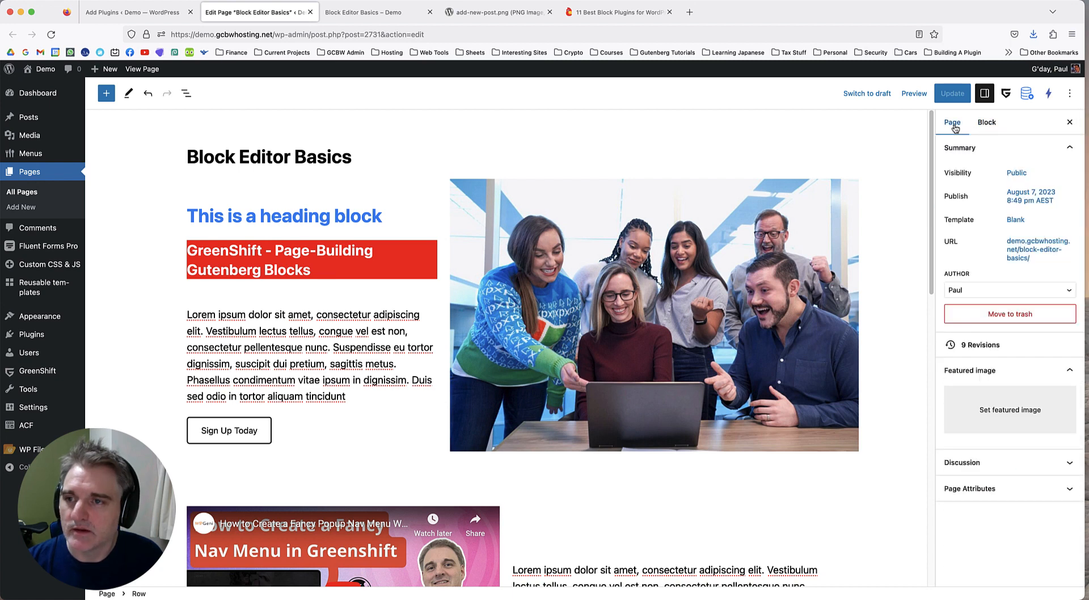
left_click(975, 124)
left_click(952, 124)
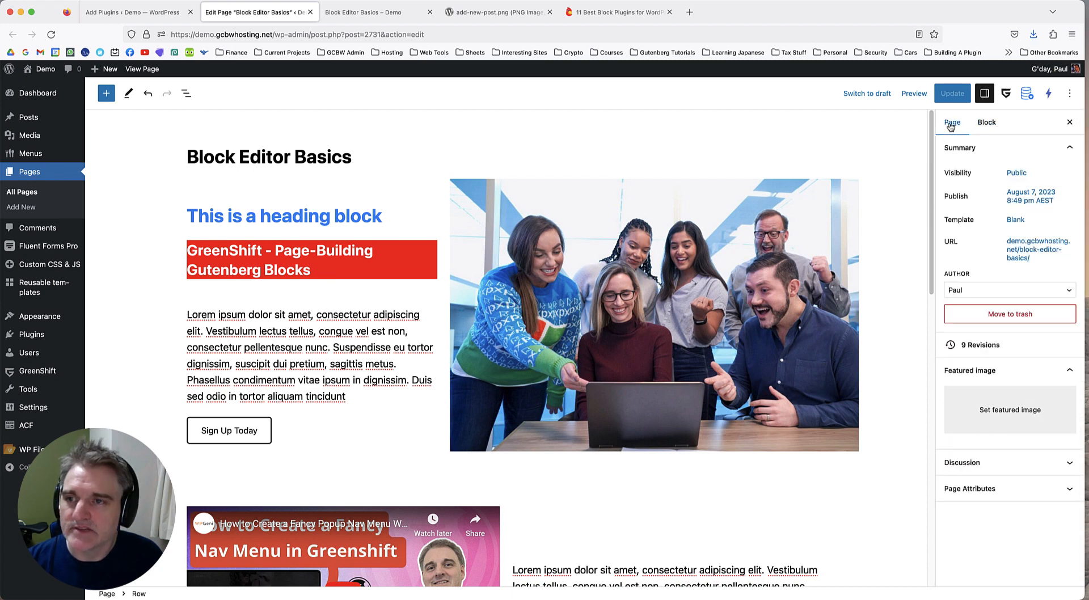
left_click(987, 123)
left_click(952, 123)
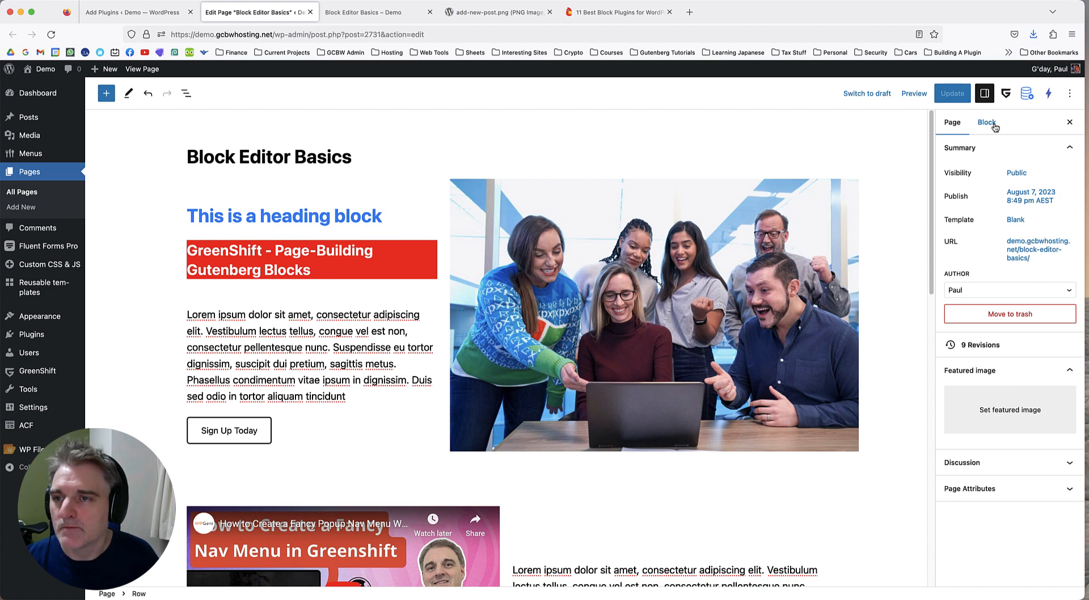
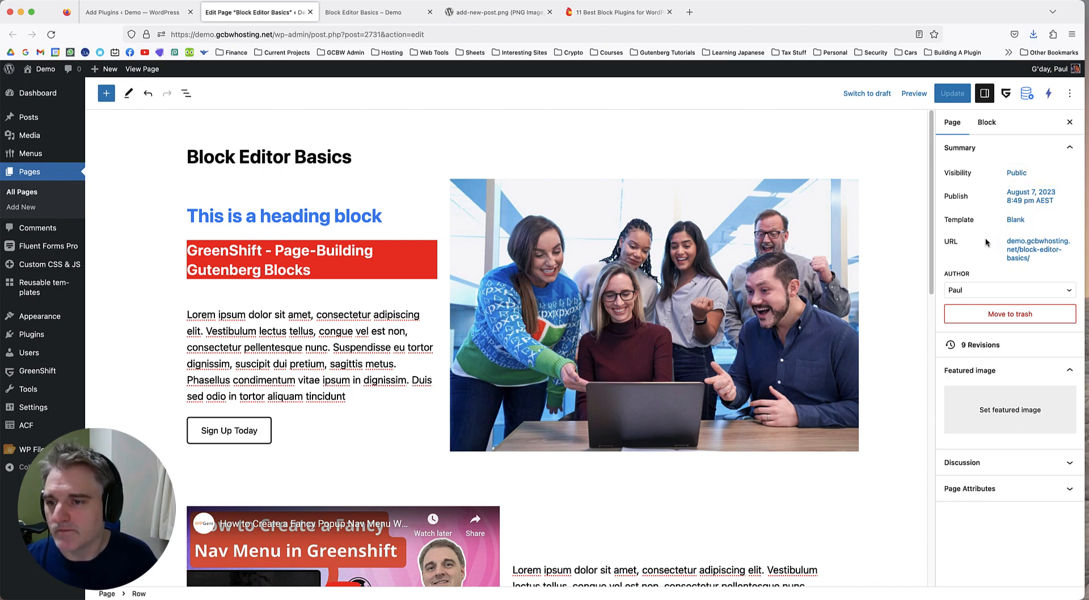
Look at the featured image chooser without picking an image, and expand and collapse the page attributes.
left_click(995, 407)
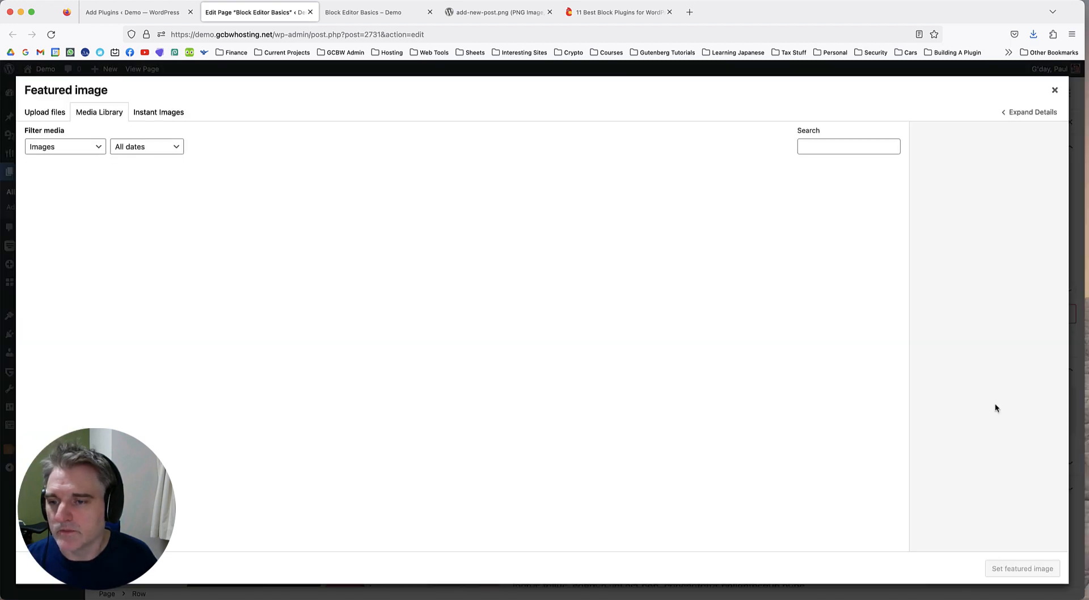
left_click(1056, 91)
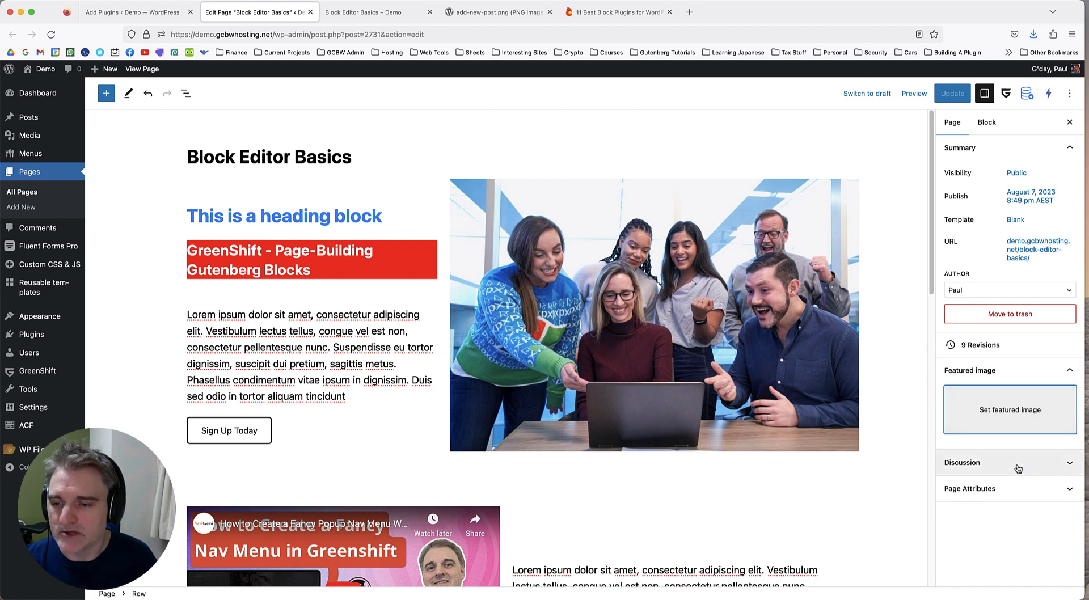
left_click(1013, 490)
left_click(1013, 490)
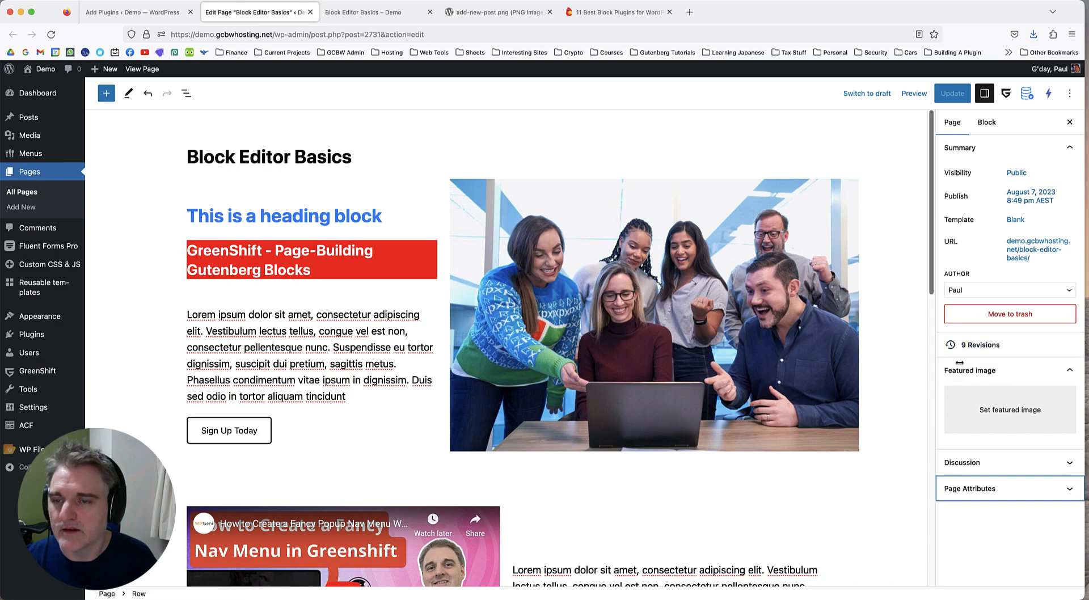
Select the team photo beside the first heading and examine its block settings and style options.
left_click(553, 184)
left_click(986, 122)
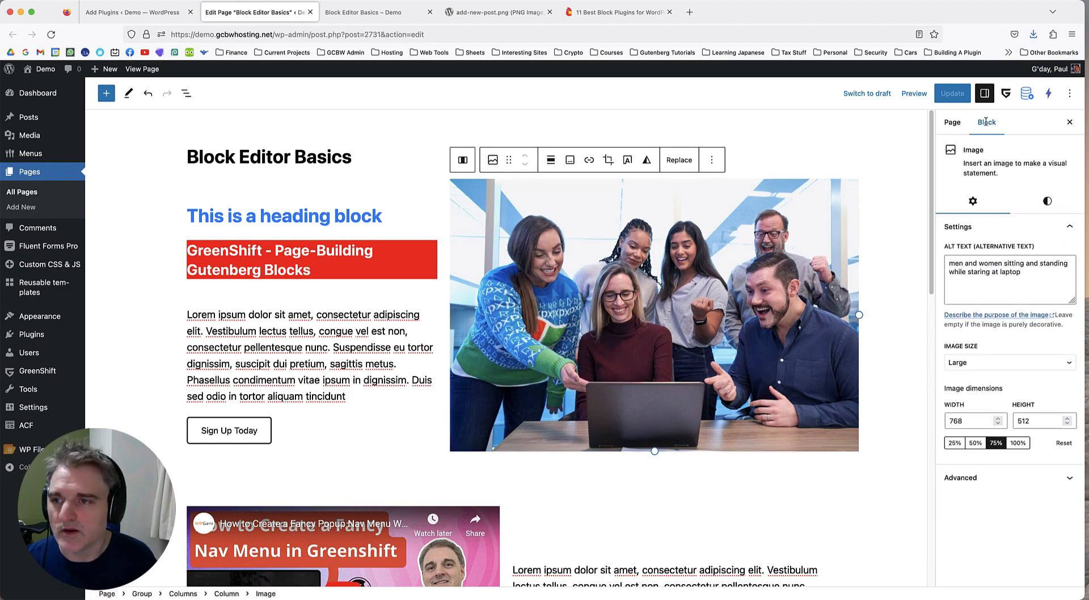
left_click(1035, 207)
left_click(971, 202)
scroll(520, 300, "down", 3)
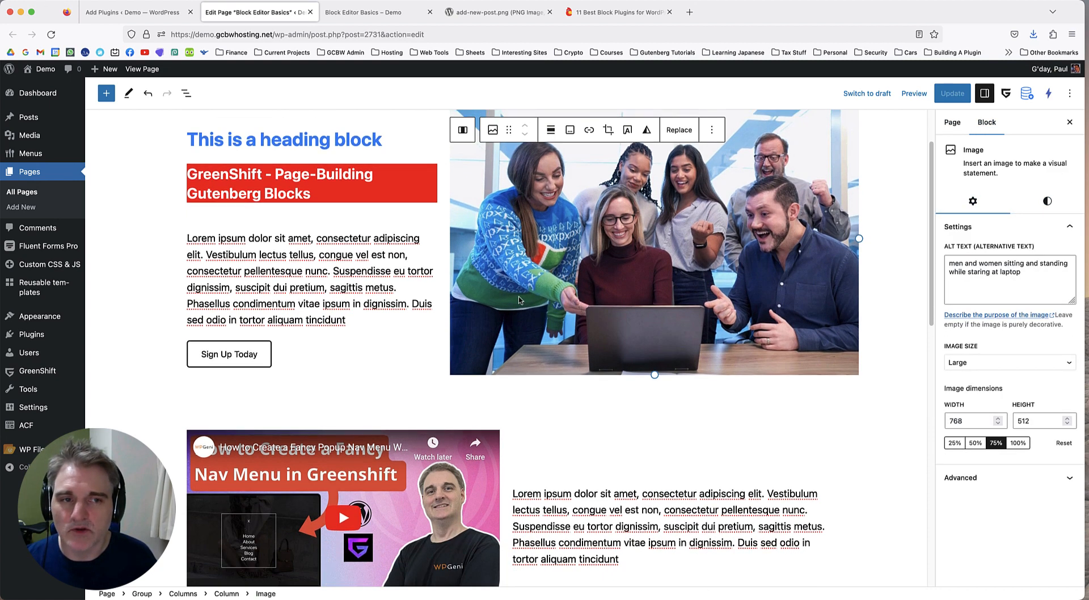
scroll(520, 301, "up", 3)
Try the H1, H2 and H3 tags on the red GreenShift heading and leave it set to H1.
left_click(217, 259)
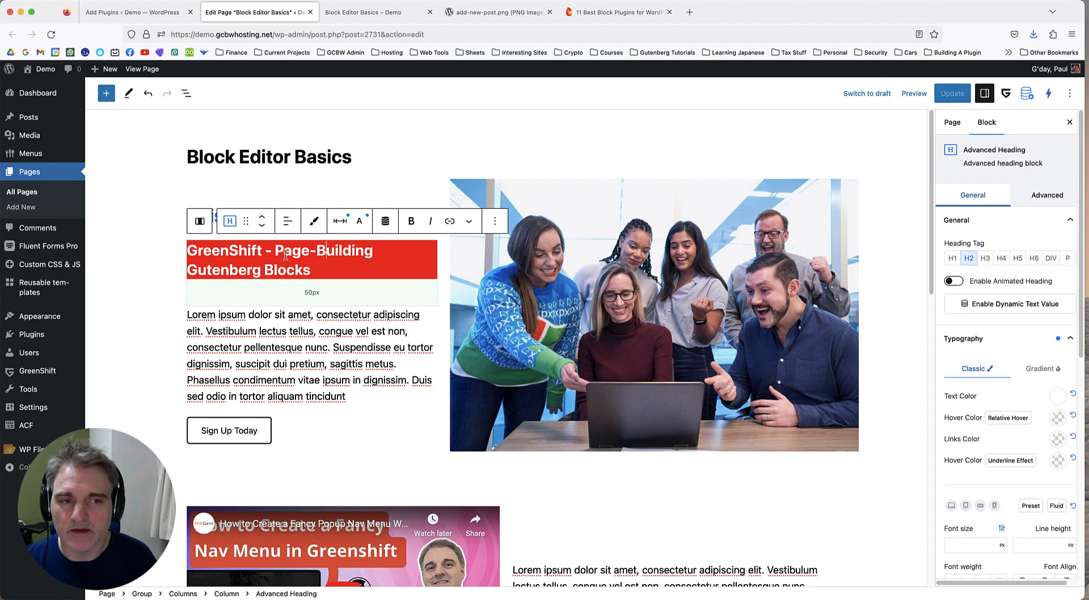
left_click(953, 259)
left_click(985, 260)
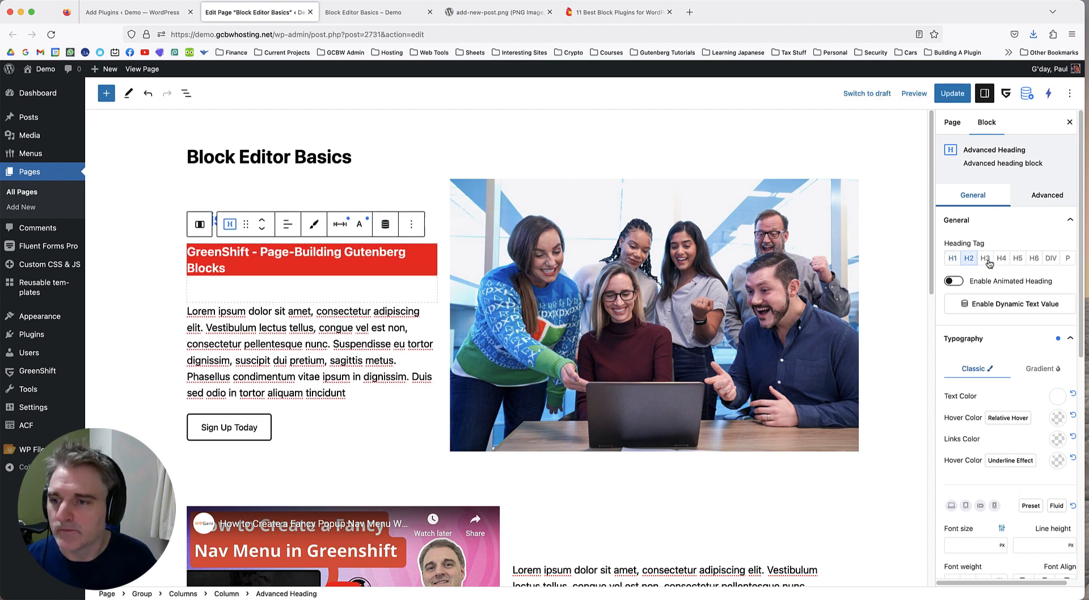
left_click(951, 260)
left_click(965, 262)
left_click(986, 262)
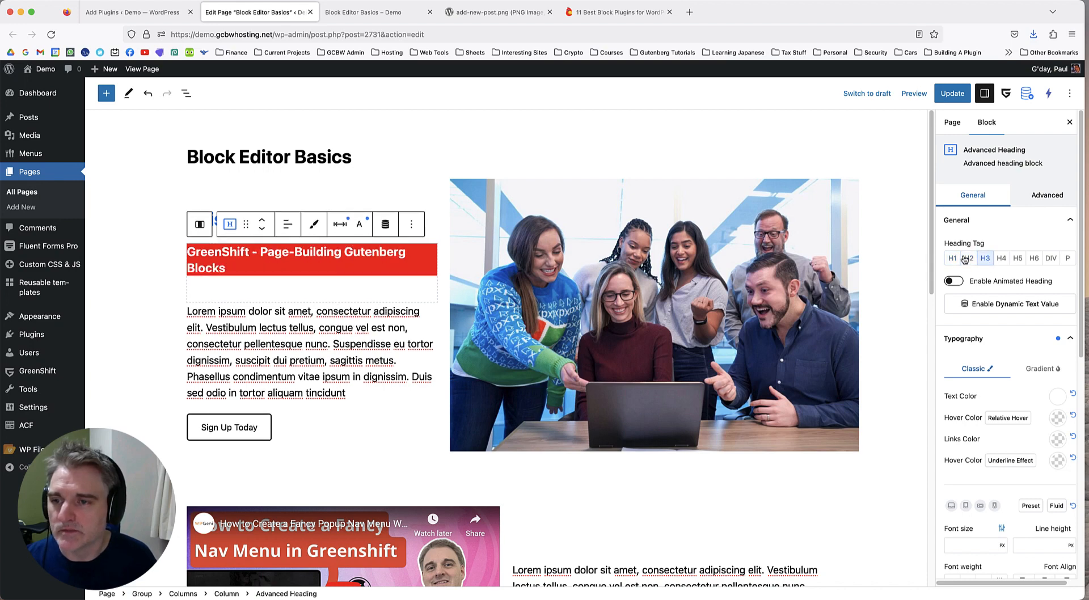
left_click(950, 259)
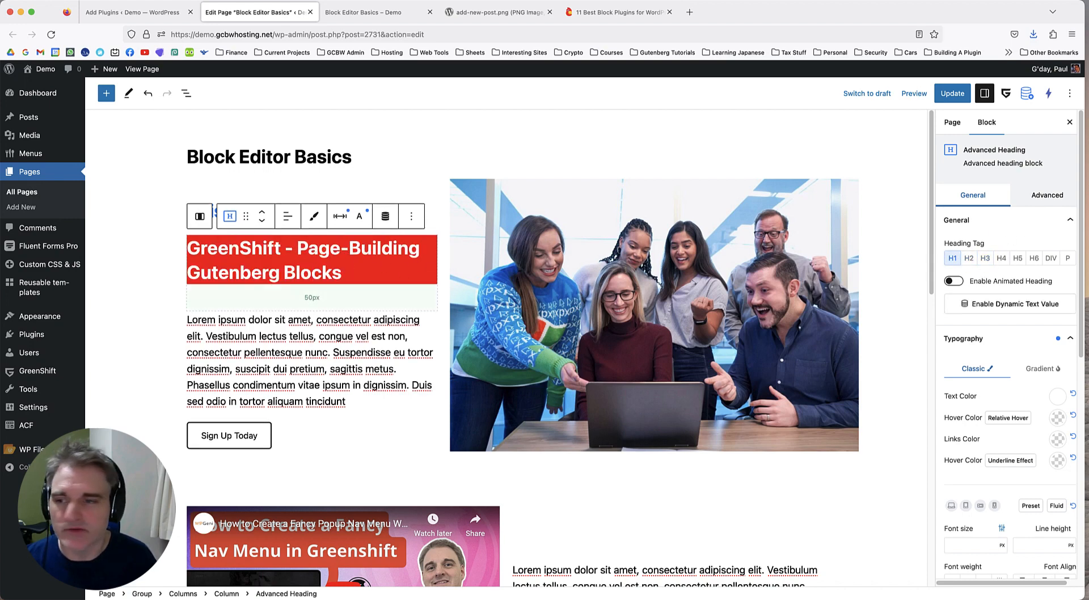
Try black as the text colour of the red GreenShift heading.
scroll(1022, 251, "down", 1)
scroll(1022, 251, "down", 5)
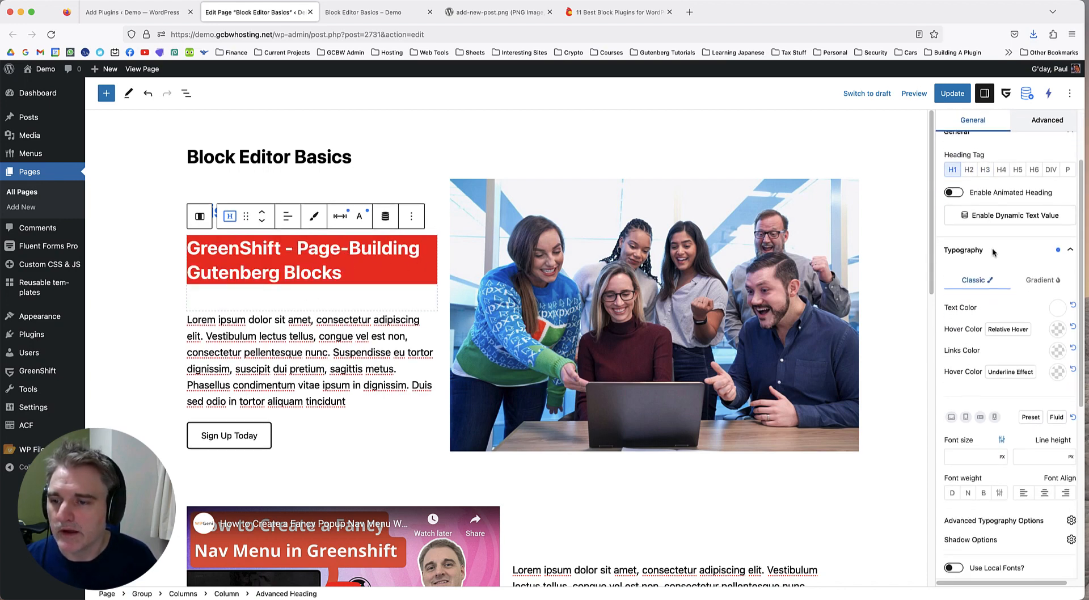
left_click(1056, 287)
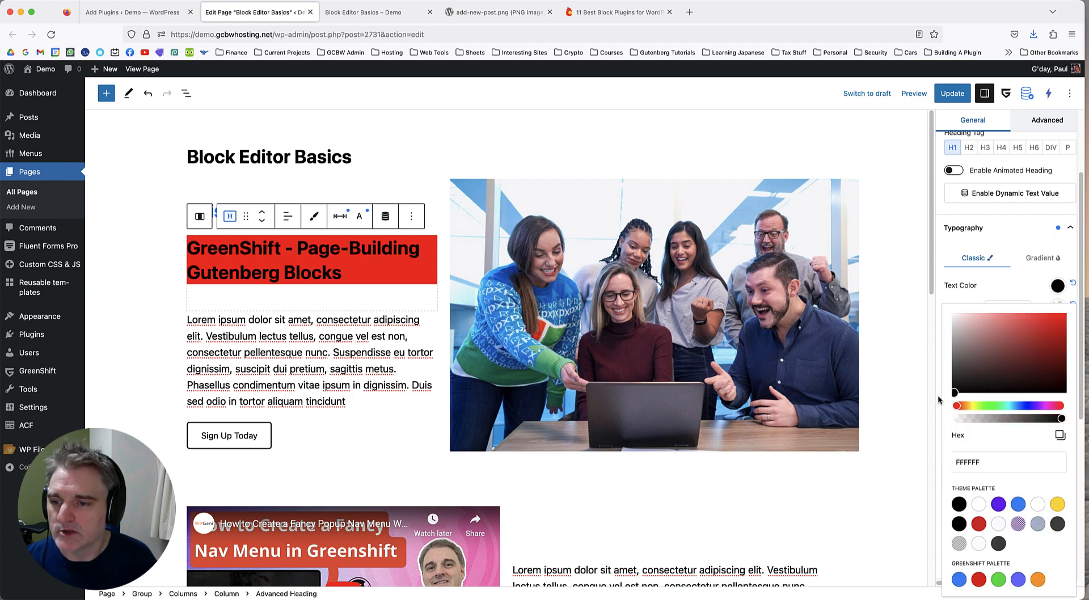
left_click(1003, 281)
Clear the red background colour from the GreenShift heading.
scroll(1005, 340, "down", 3)
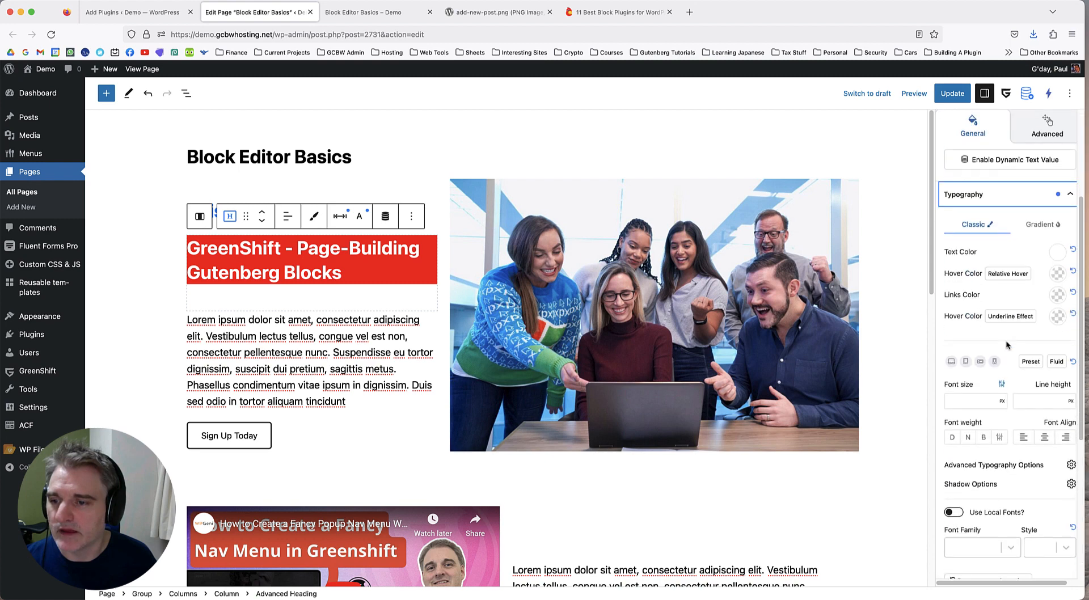
scroll(1006, 339, "down", 5)
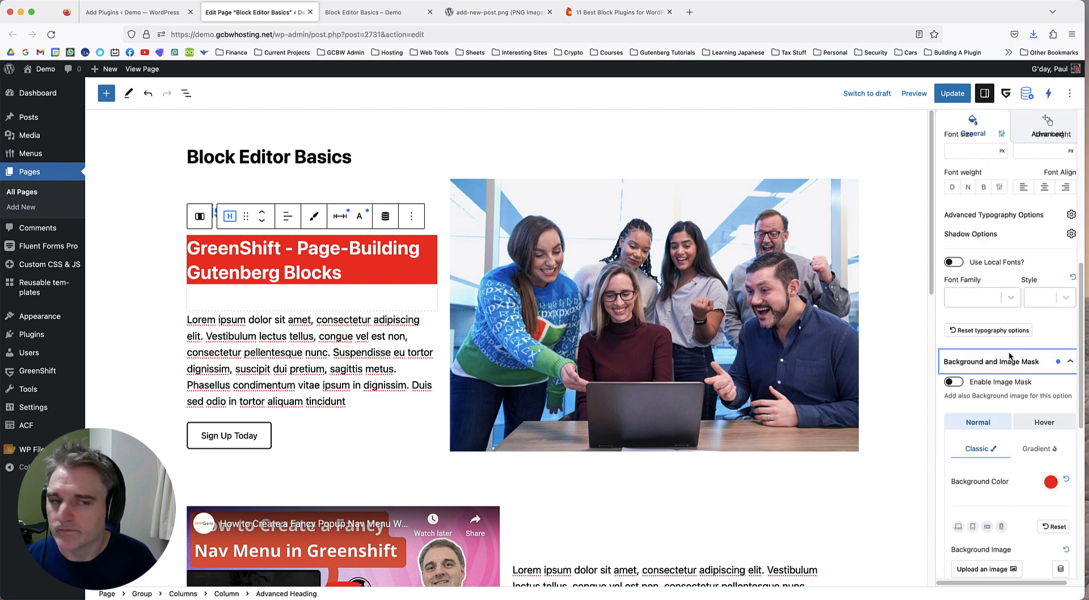
scroll(1010, 356, "down", 4)
left_click(1065, 294)
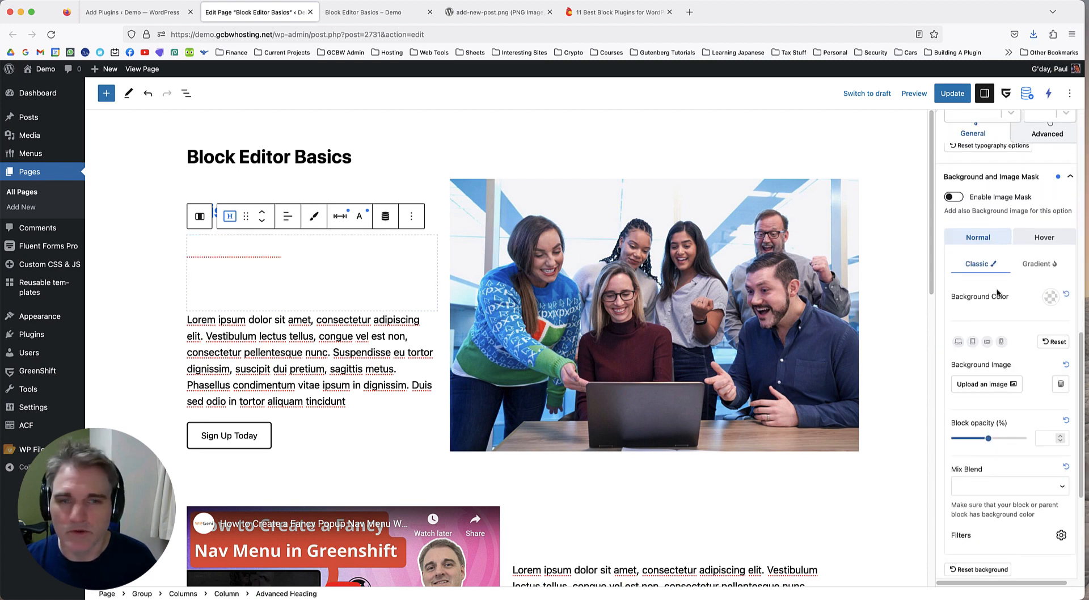
Set the GreenShift heading's text colour to the blue of the theme palette.
scroll(997, 292, "up", 7)
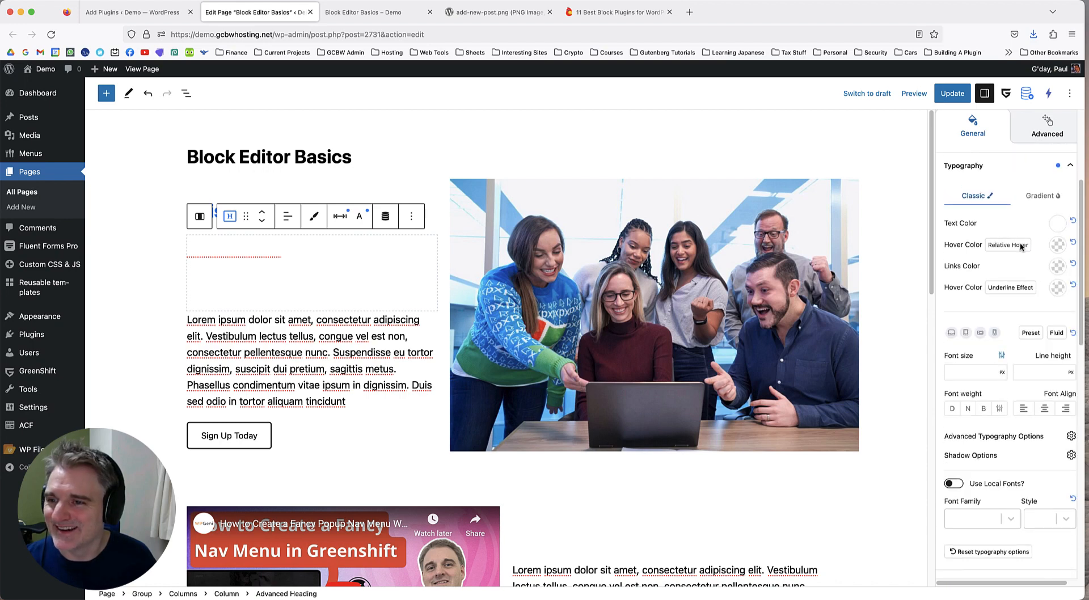
left_click(1058, 224)
left_click_drag(1021, 264, 929, 347)
left_click(1013, 215)
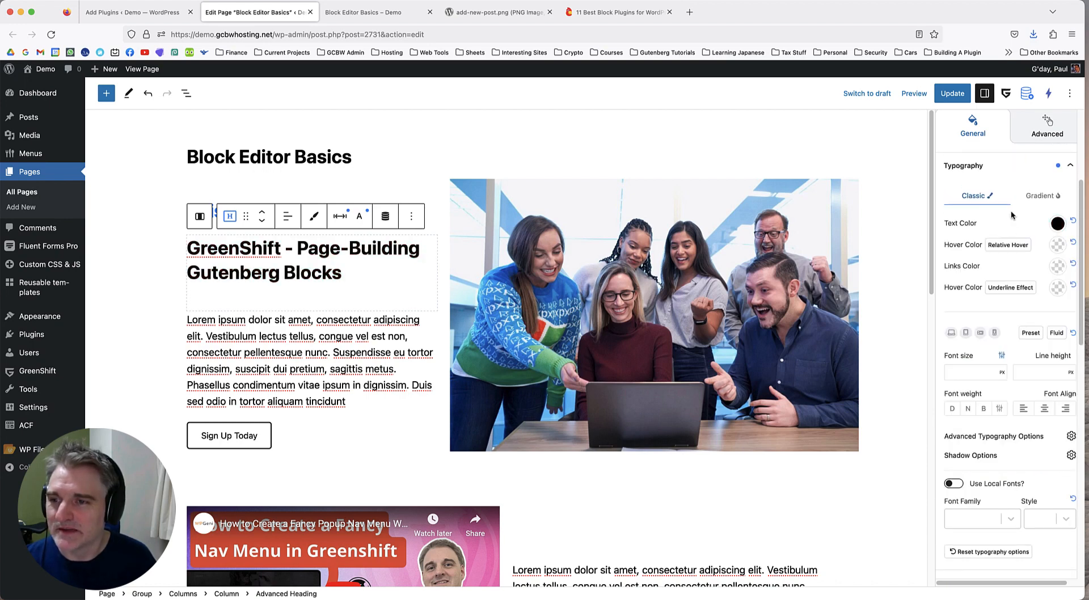
left_click(1059, 224)
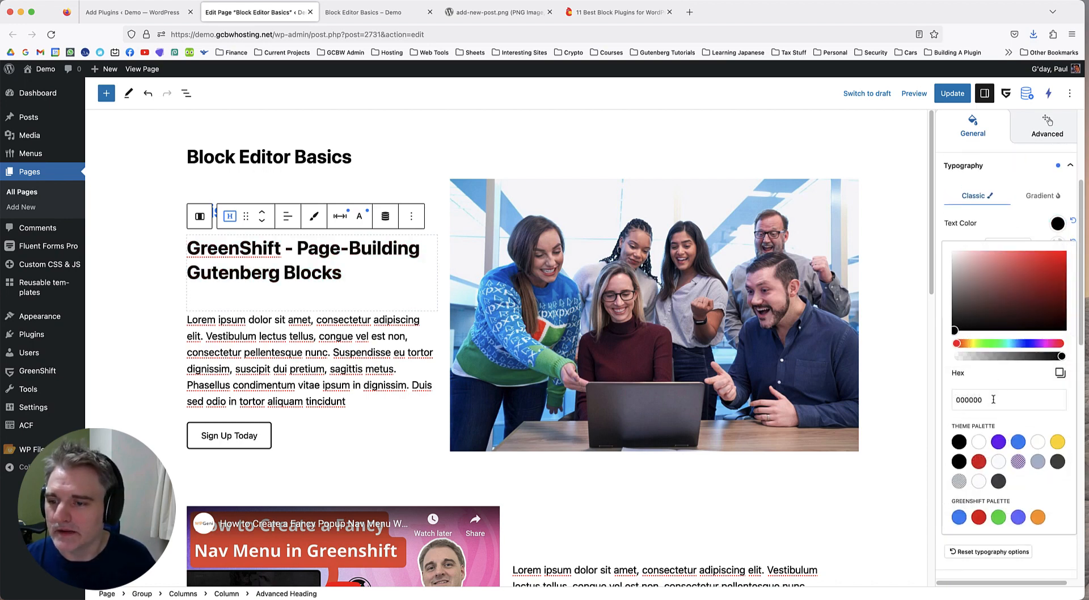
left_click(1018, 442)
left_click(1003, 216)
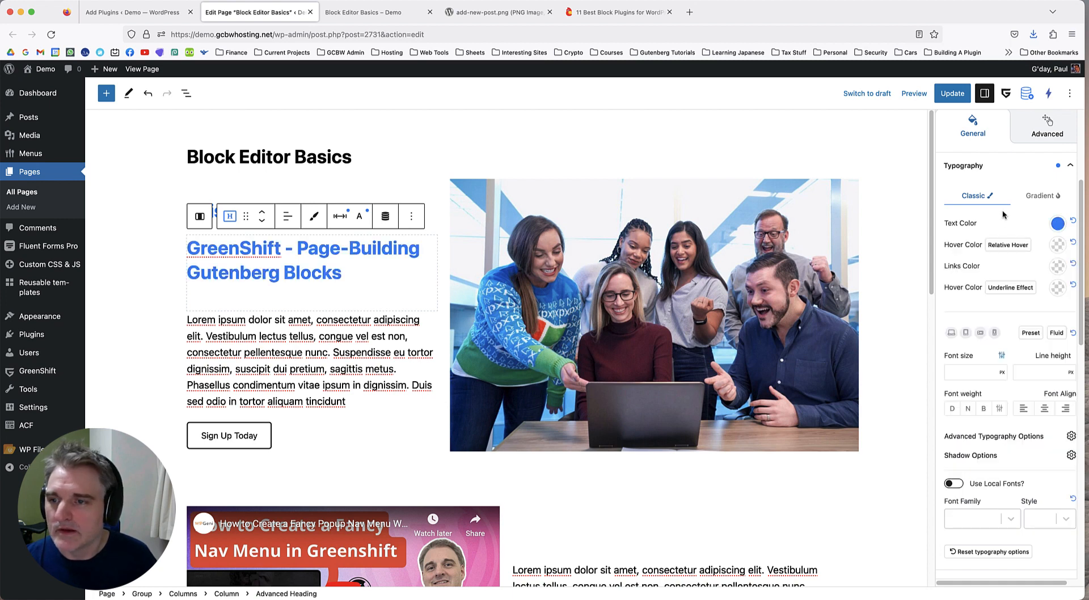
Switch the GreenShift heading's typography to fluid font sizing.
scroll(989, 267, "down", 3)
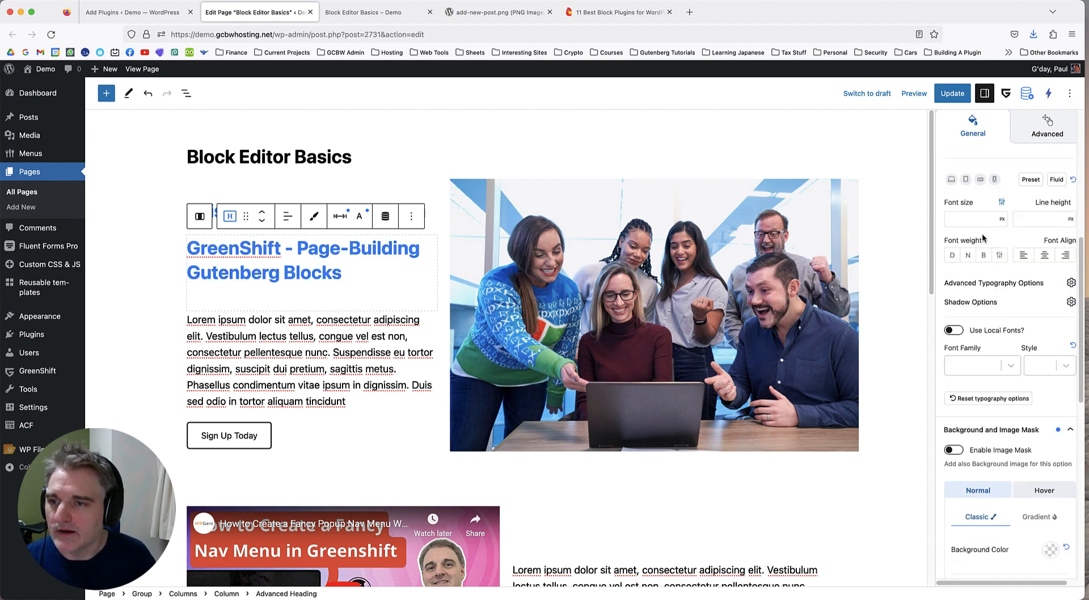
left_click(973, 220)
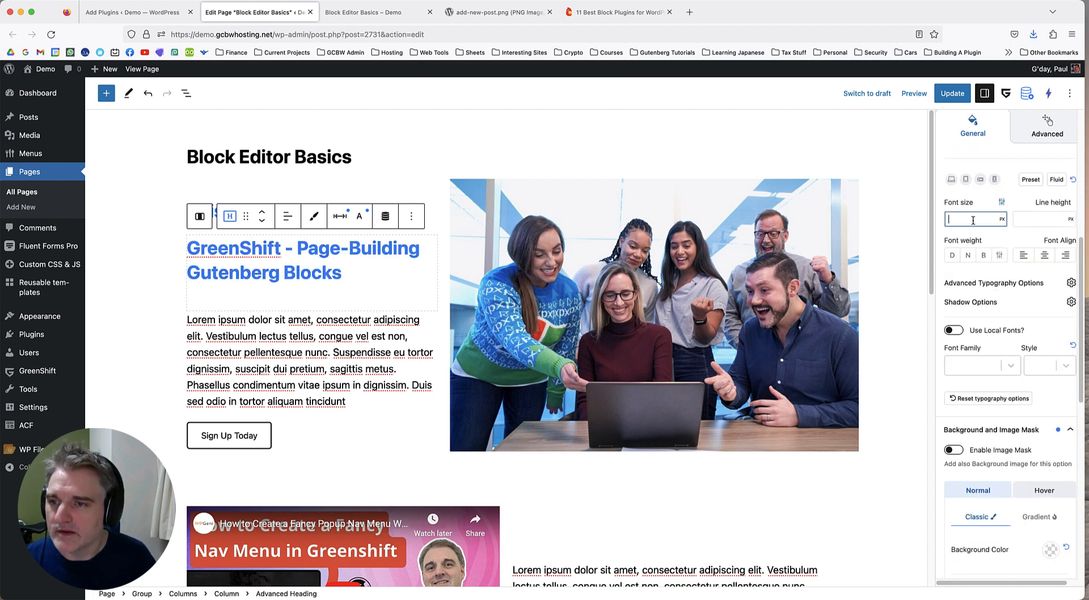
left_click(1056, 180)
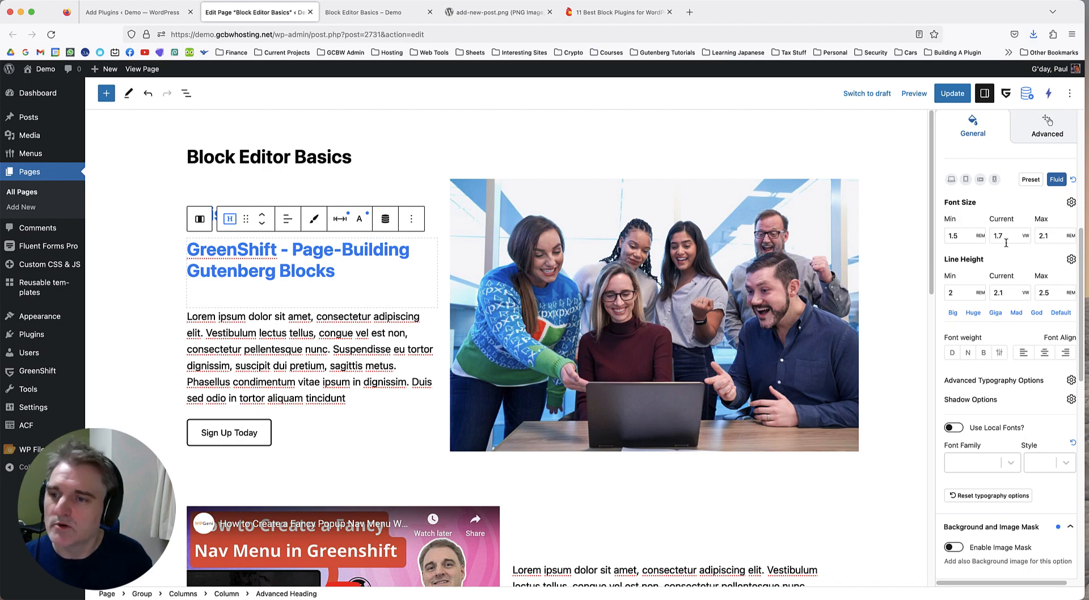
scroll(1004, 242, "up", 1)
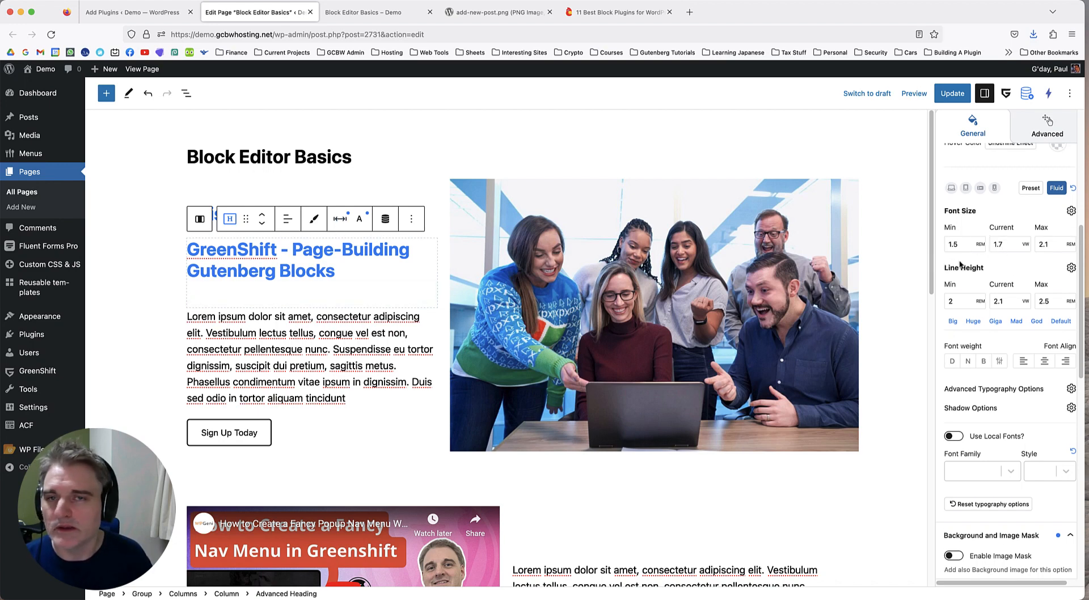
Set the size of the "This is a heading block" heading to Fluid xLarge (H1 heading).
left_click(336, 186)
left_click(300, 221)
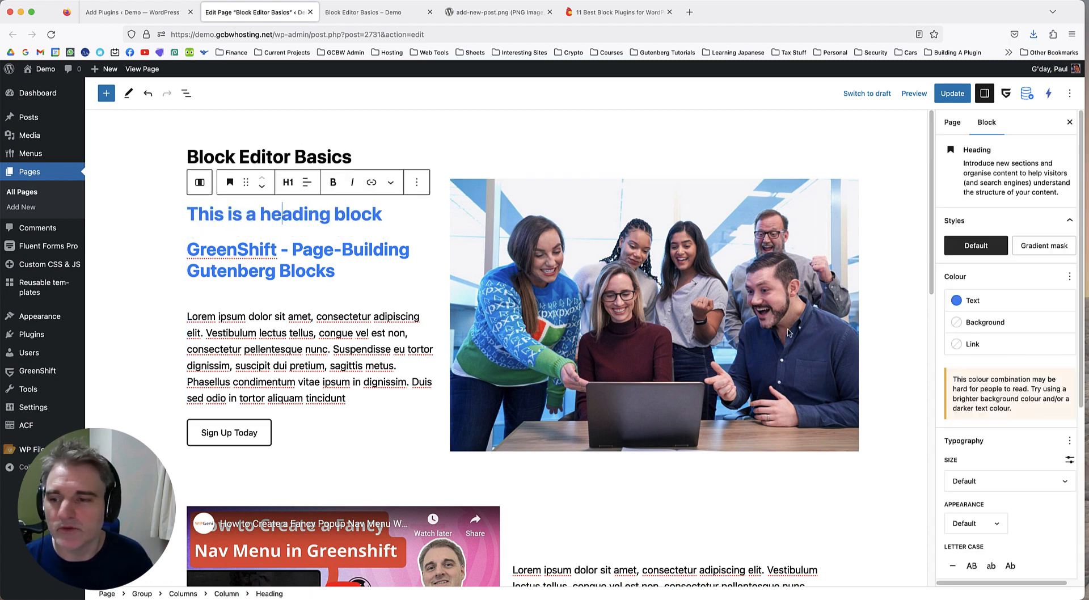
scroll(1016, 318, "down", 5)
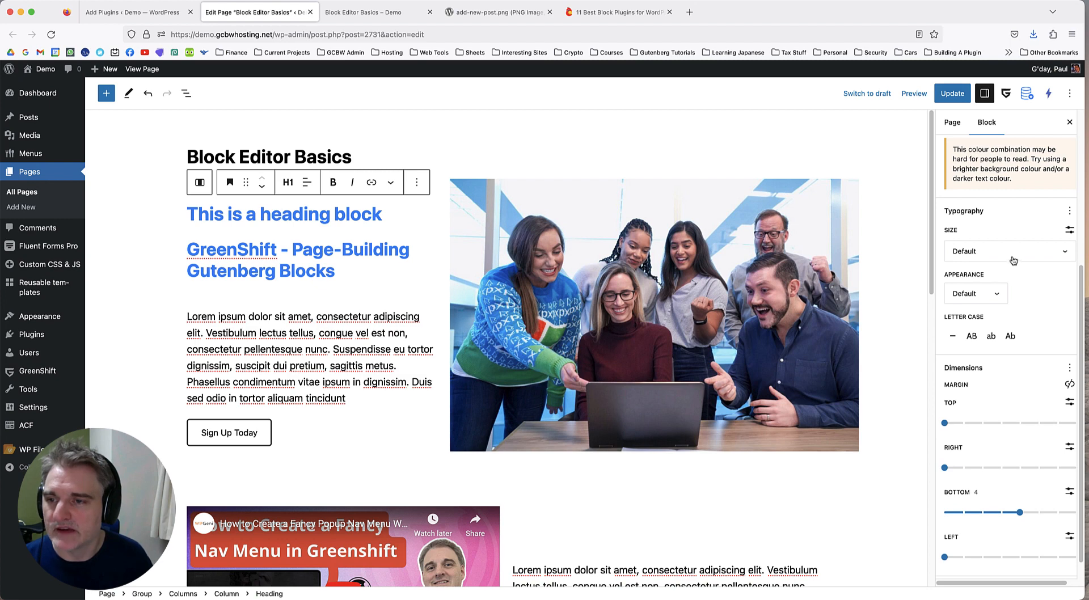
left_click(1011, 257)
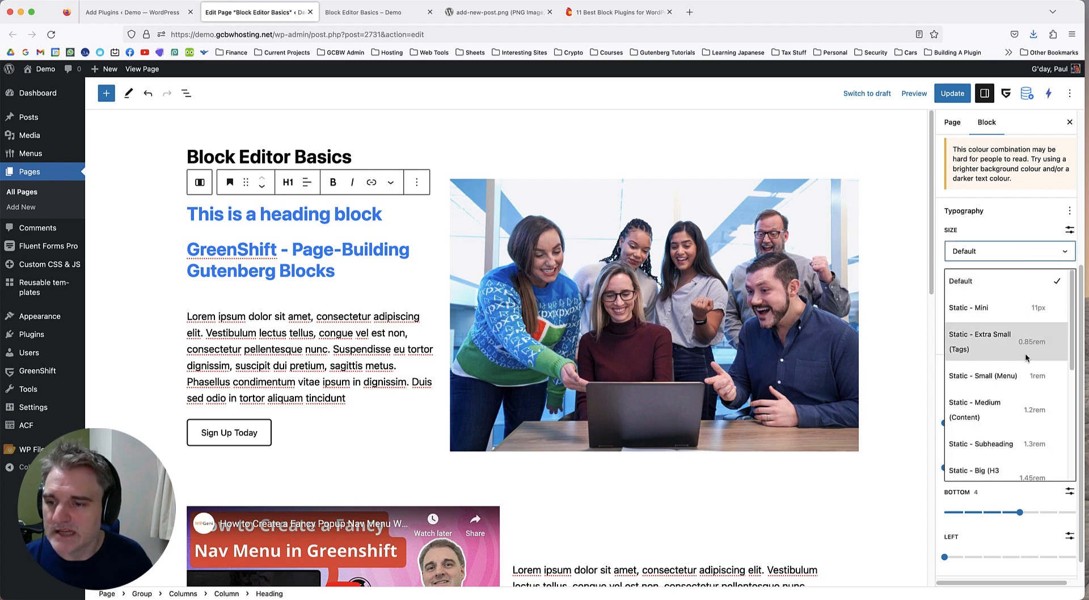
scroll(1023, 350, "down", 3)
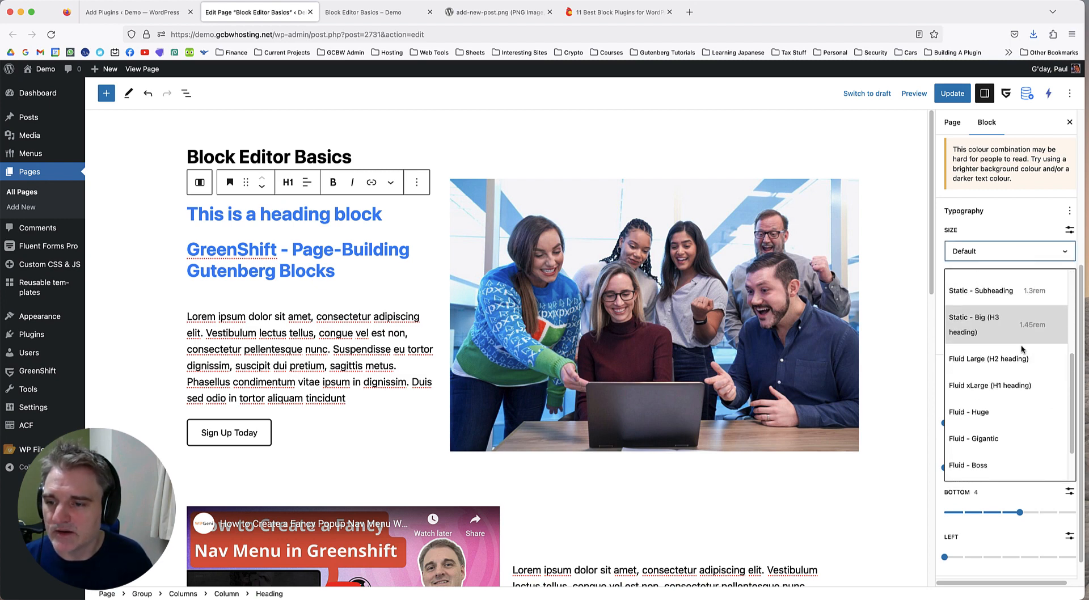
left_click(994, 388)
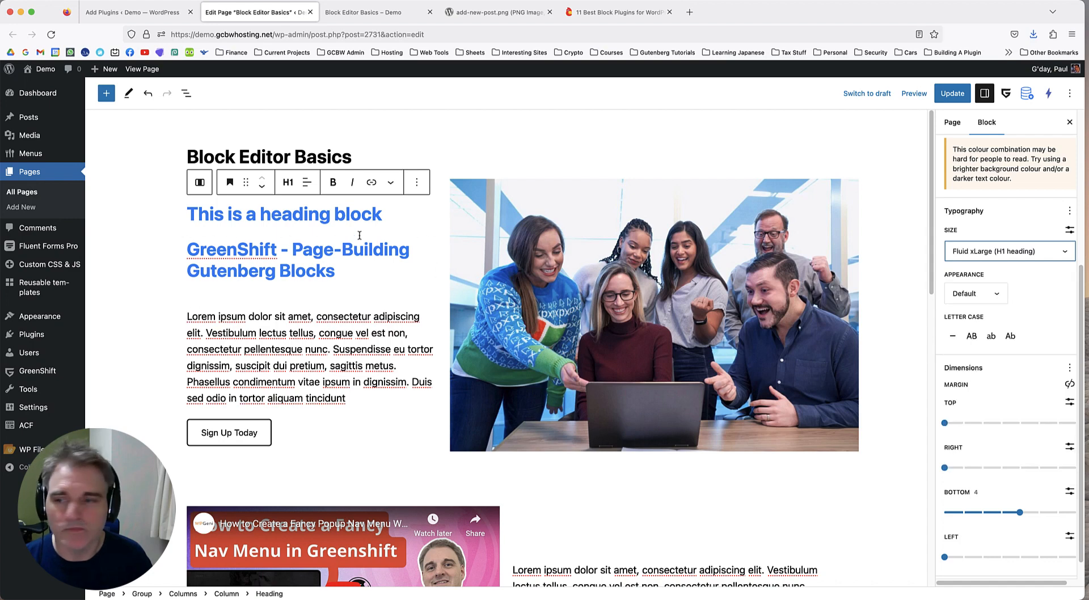
left_click(1011, 253)
left_click(1010, 254)
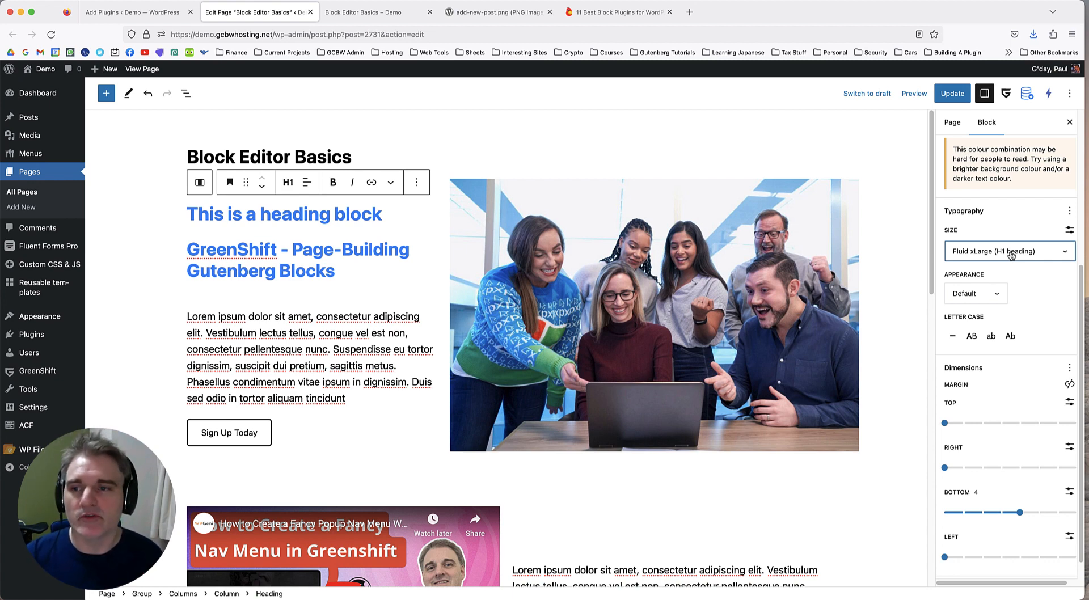
Examine the GreenShift heading's fluid font size settings, including the custom clamp formula behind them.
left_click(334, 241)
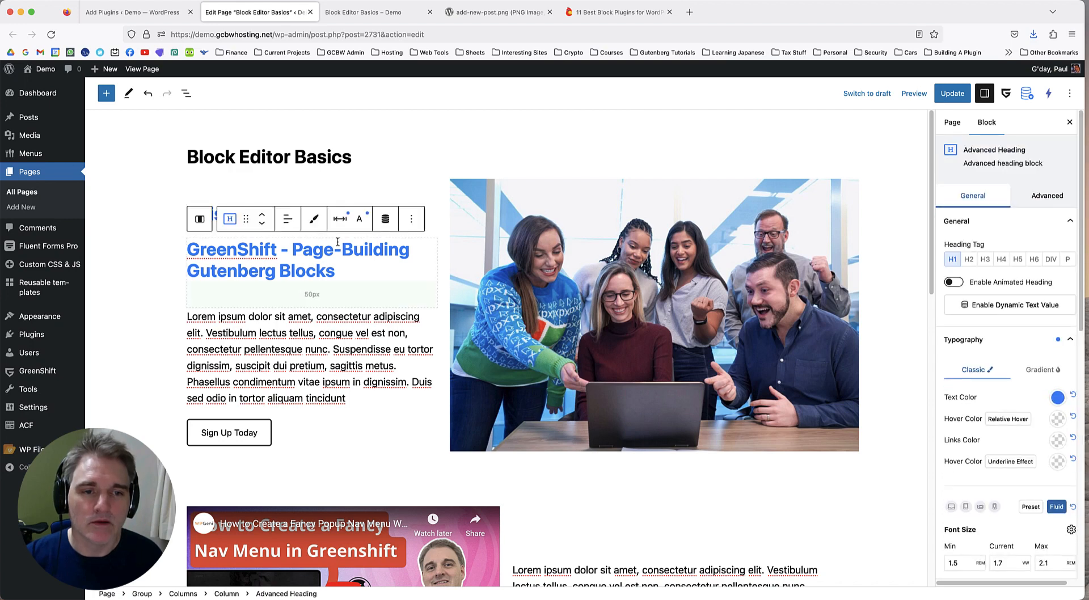
scroll(994, 353, "down", 10)
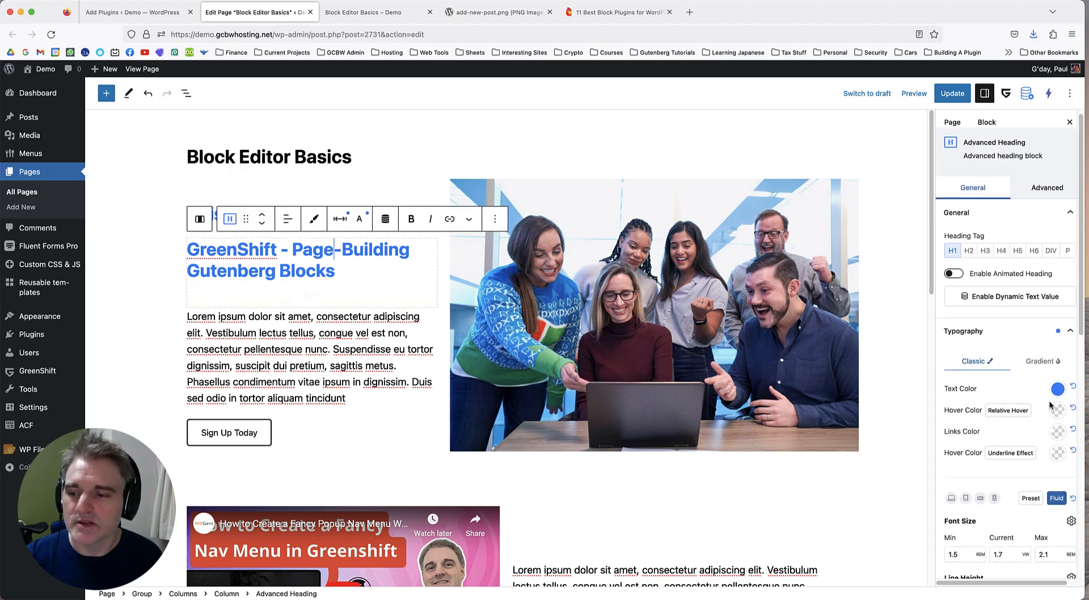
scroll(994, 354, "up", 2)
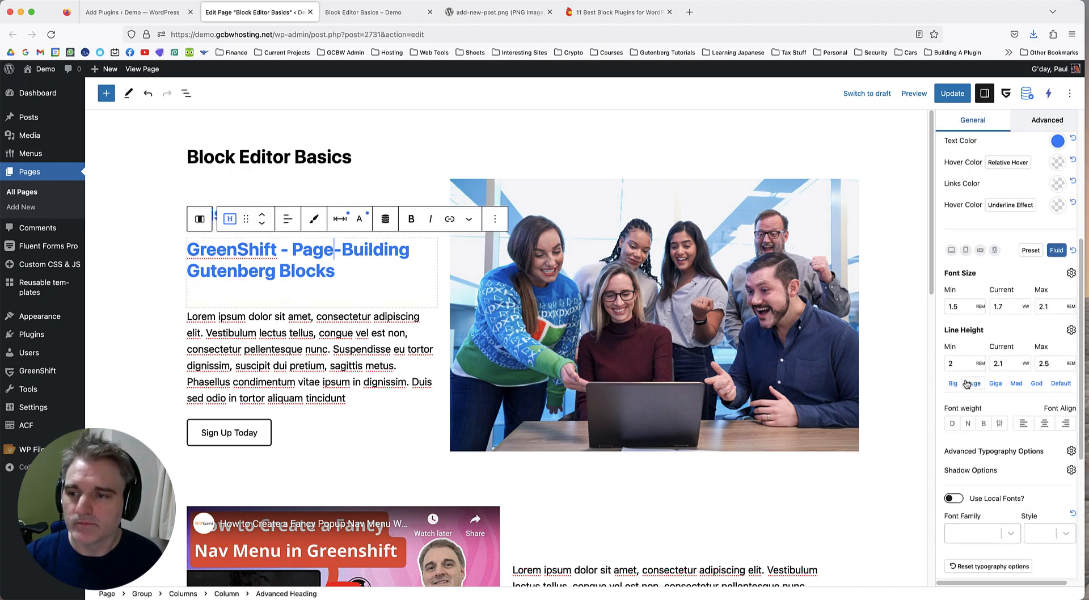
left_click(1072, 274)
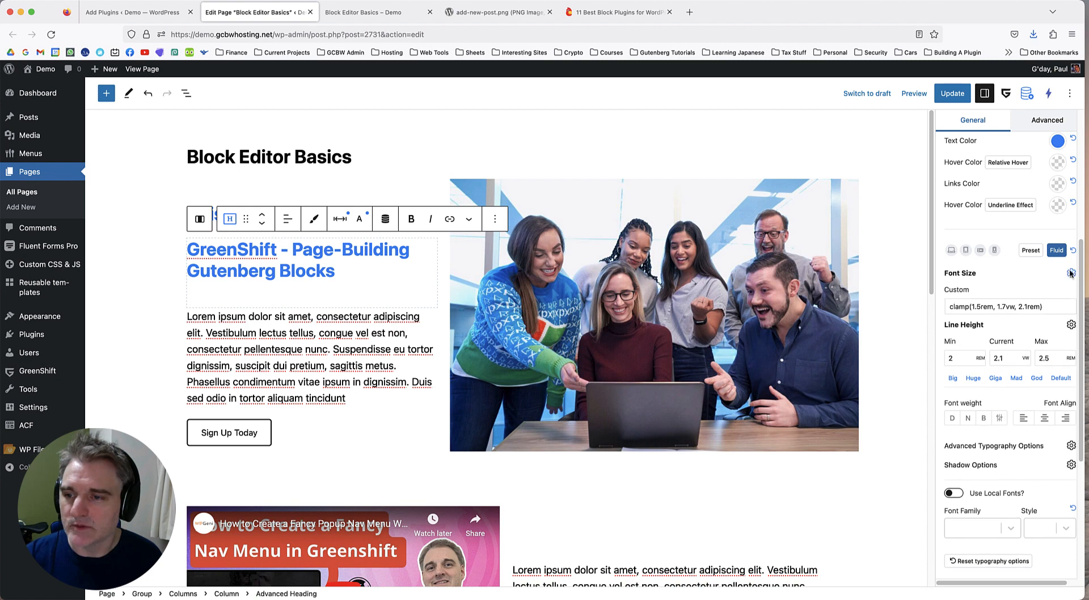
left_click(1075, 275)
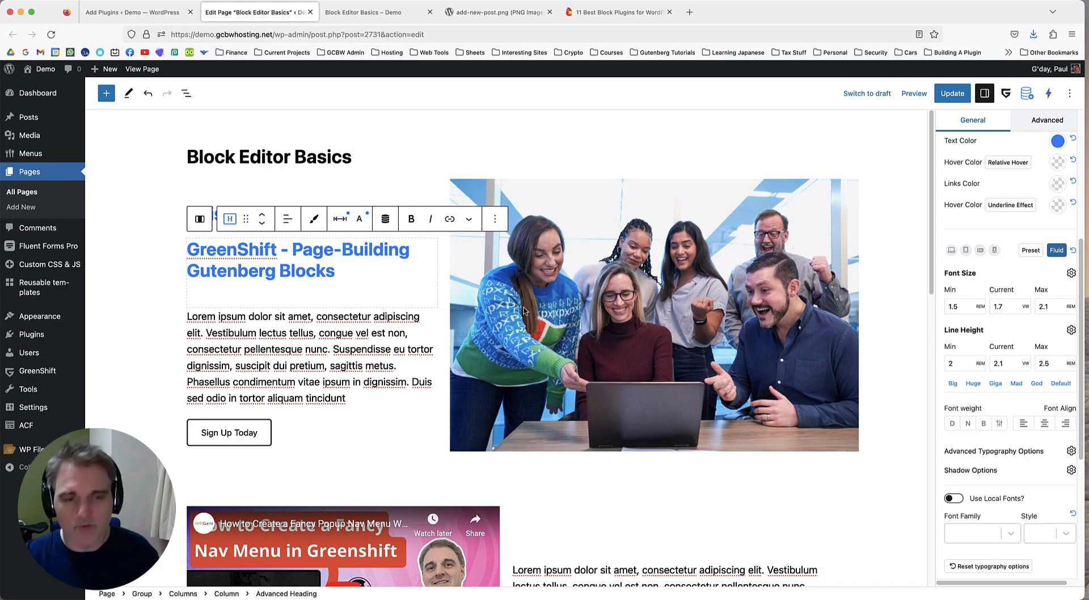
scroll(645, 290, "down", 2)
scroll(630, 280, "up", 2)
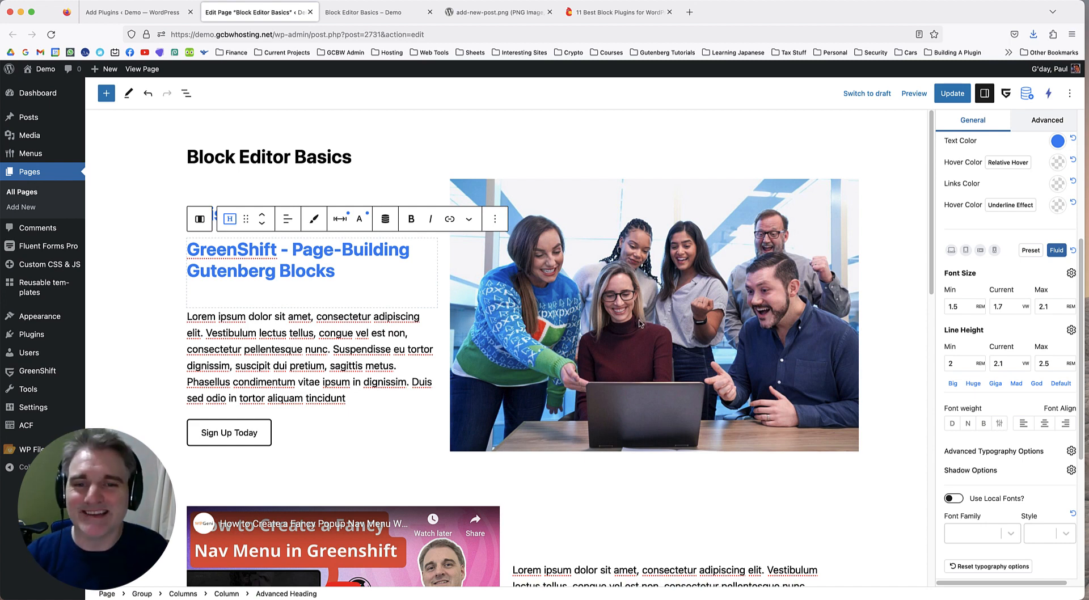
Save the changes to the Block Editor Basics page.
scroll(627, 269, "down", 5)
scroll(627, 269, "up", 4)
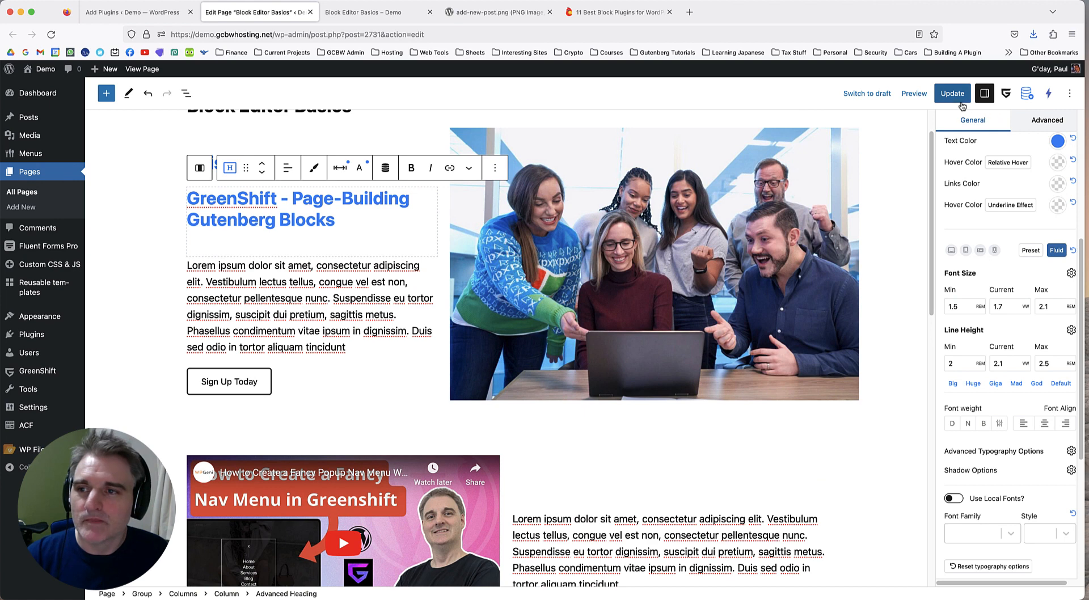
left_click(953, 94)
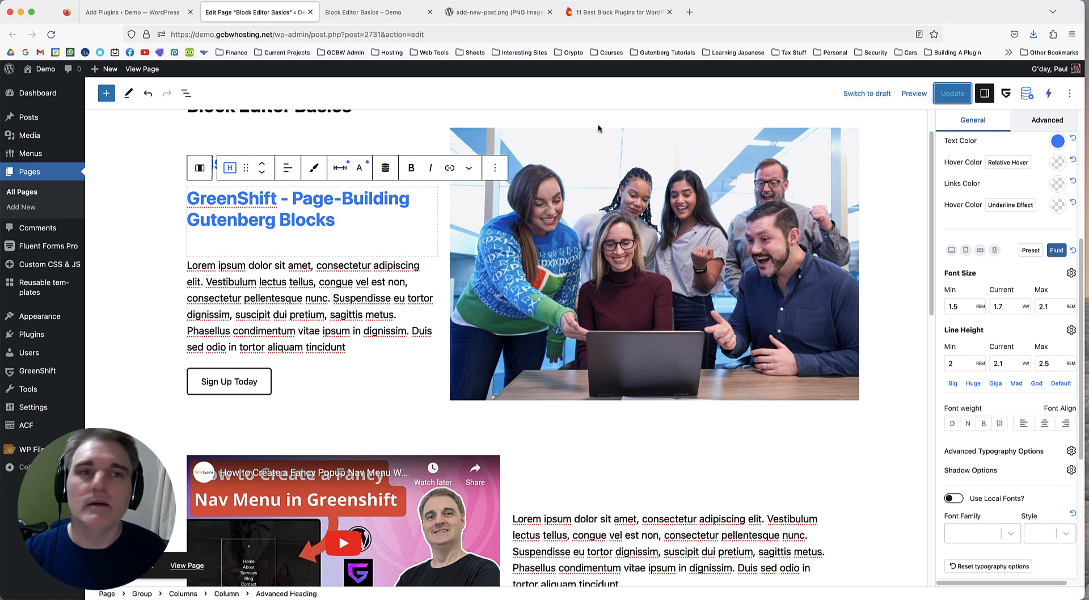
scroll(509, 191, "up", 2)
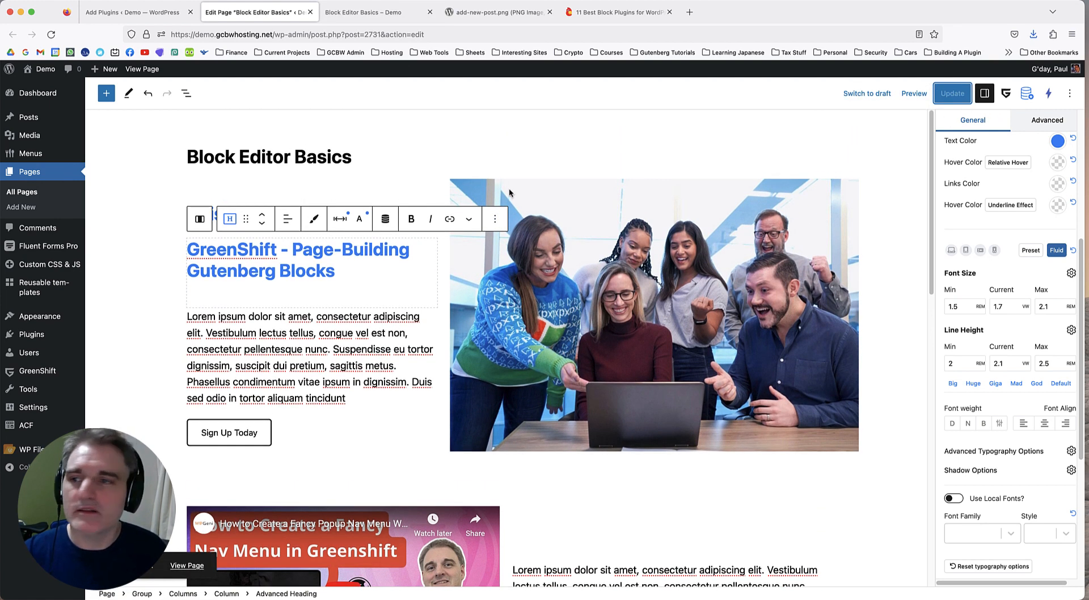
Turn the editor's distraction-free mode on and back off.
left_click(1070, 93)
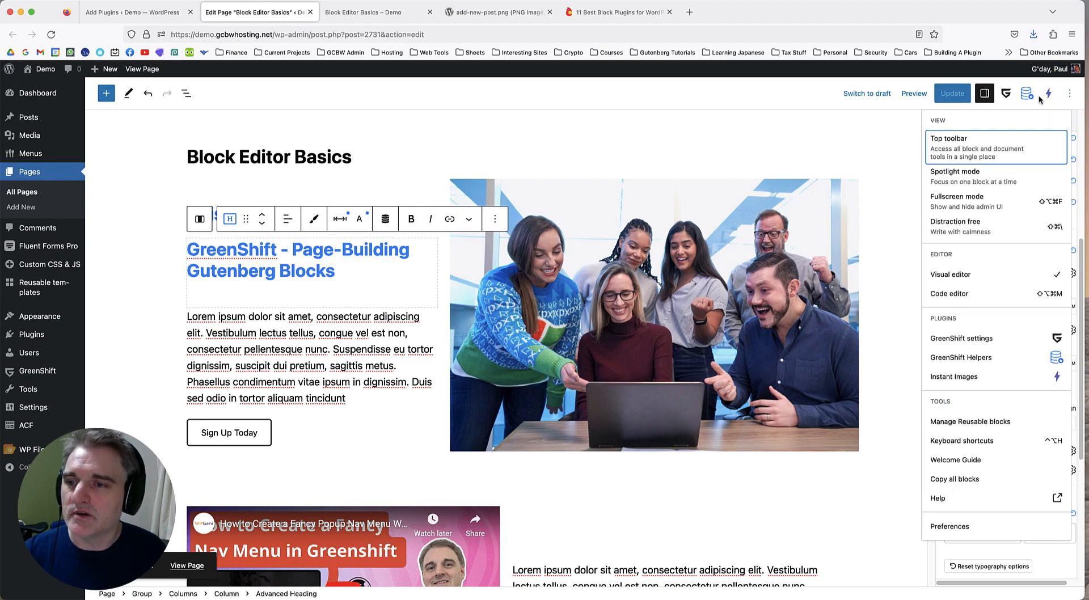
left_click(998, 228)
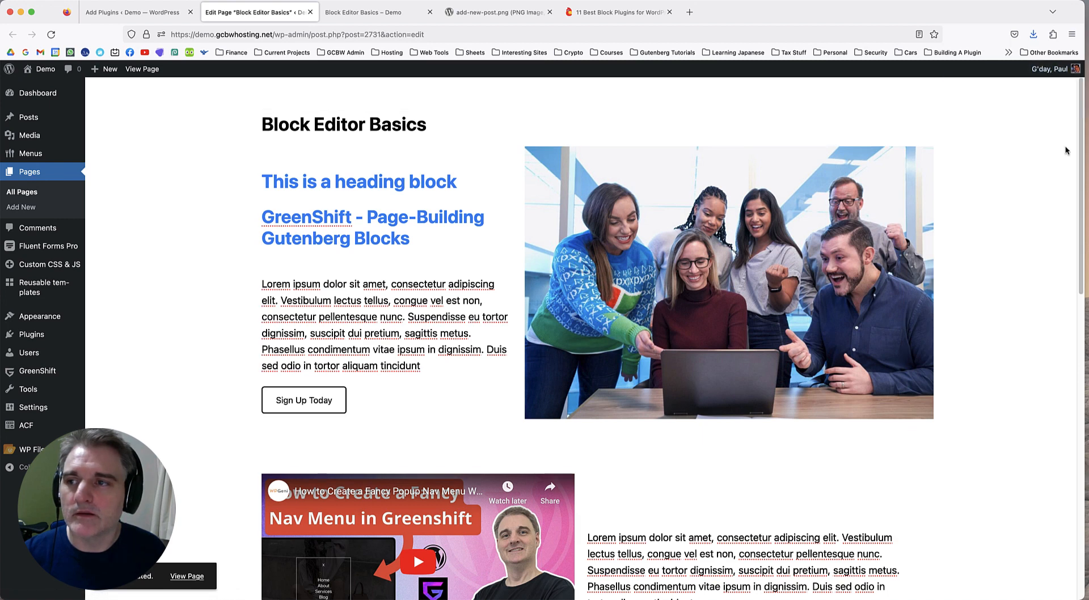
left_click(1070, 93)
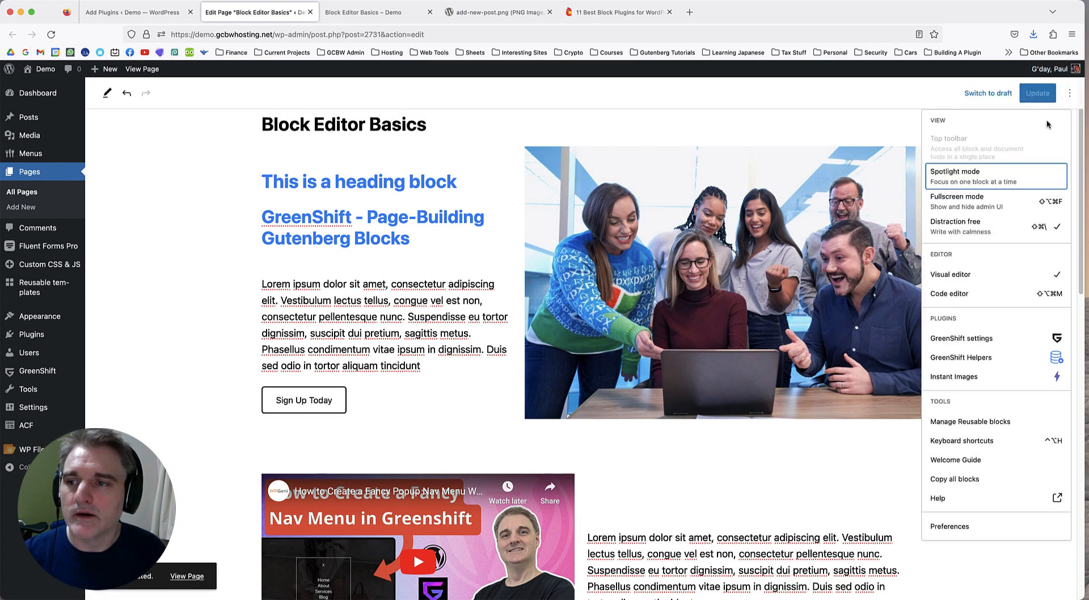
left_click(993, 204)
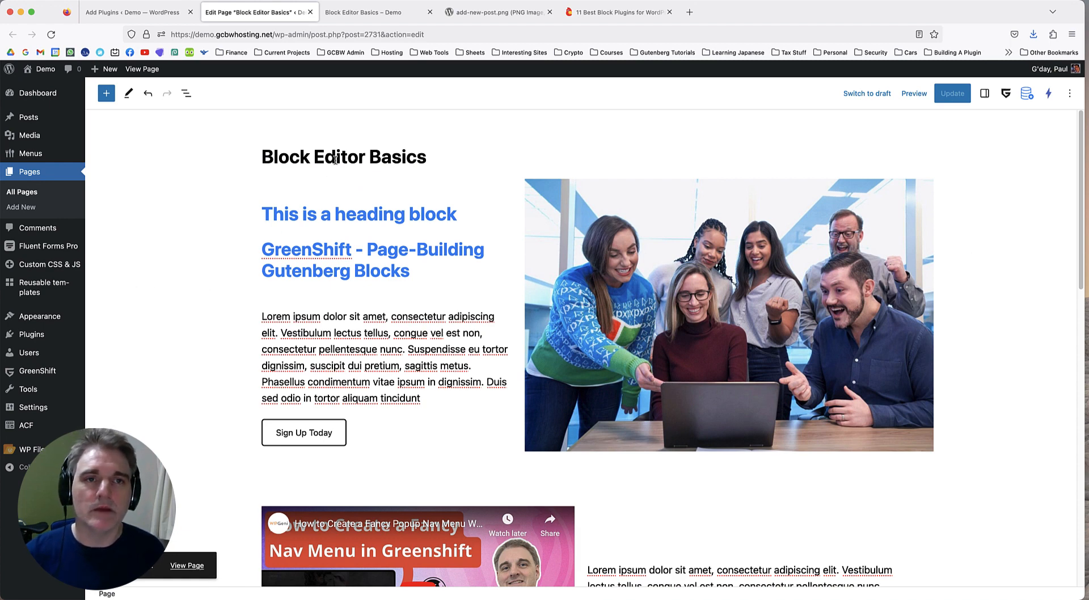
Glance at the classic editor picture, and open wpgeni.com in a new browser tab.
left_click(476, 12)
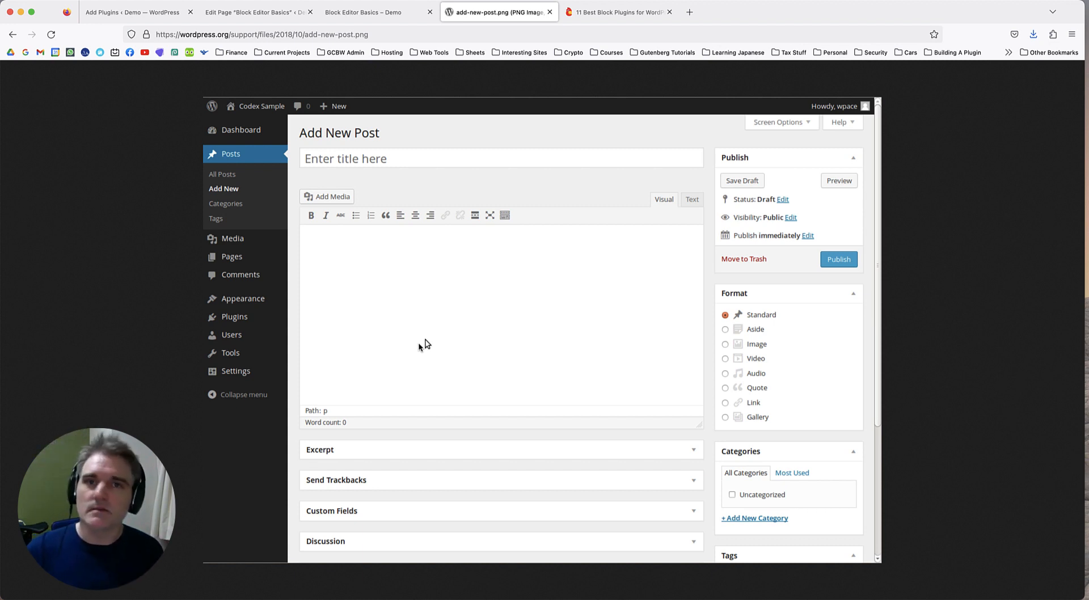
left_click(690, 13)
type("wpgeni.com/")
key("Return")
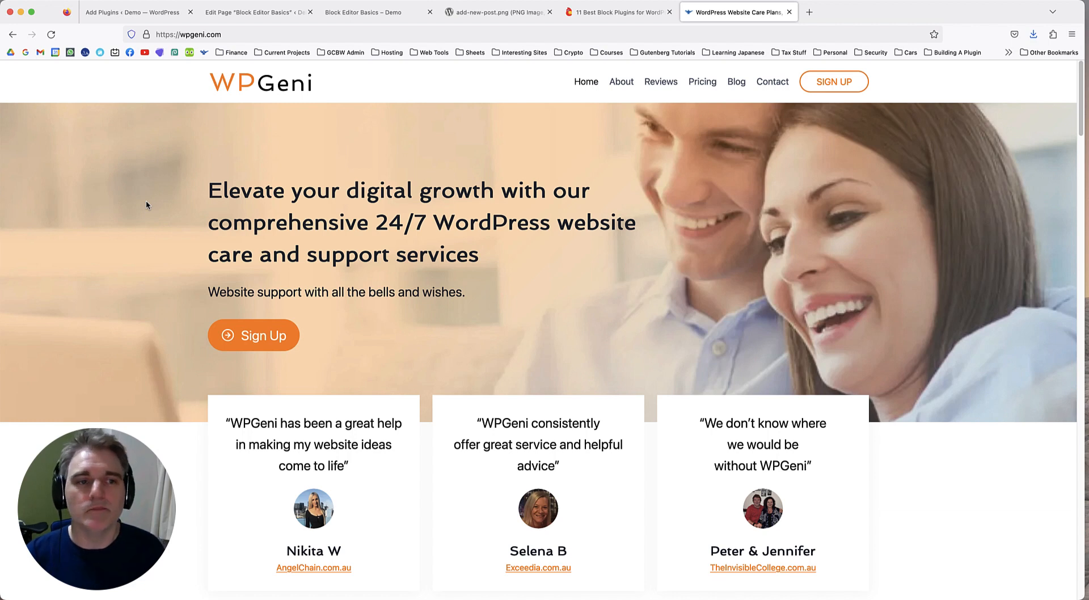
left_click_drag(138, 200, 200, 190)
left_click(505, 262)
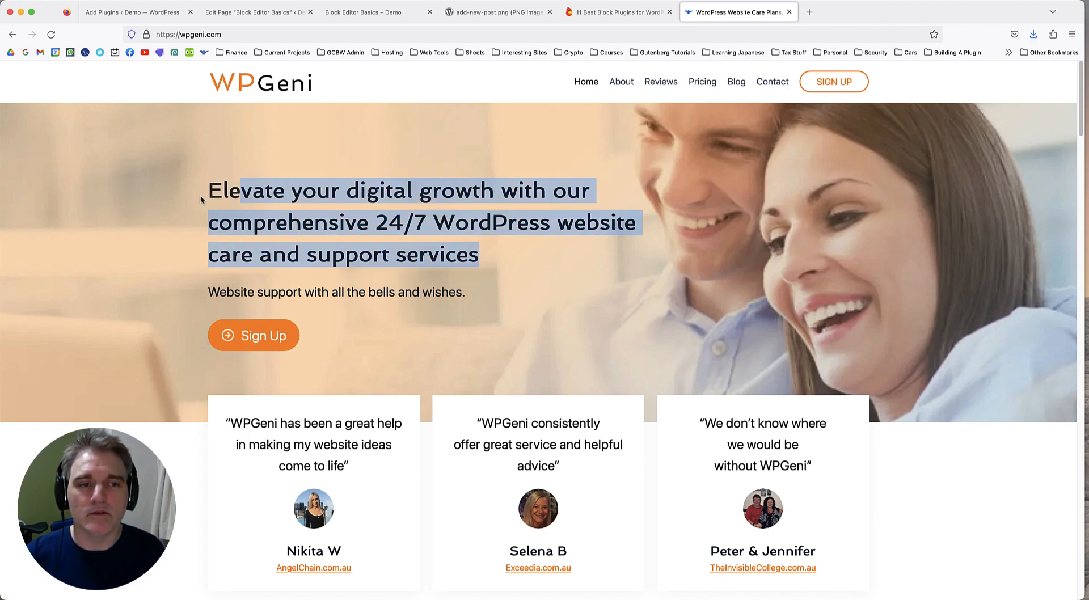
Examine the WPGeni home page's layout, from the hero heading to the section explaining how the service works.
left_click(524, 211)
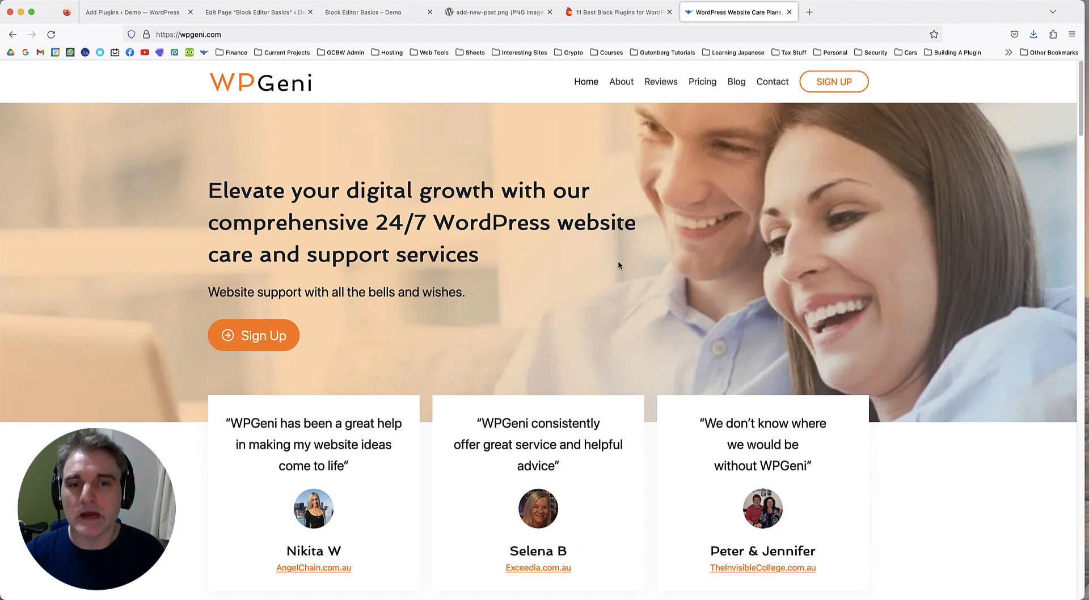
scroll(617, 265, "down", 10)
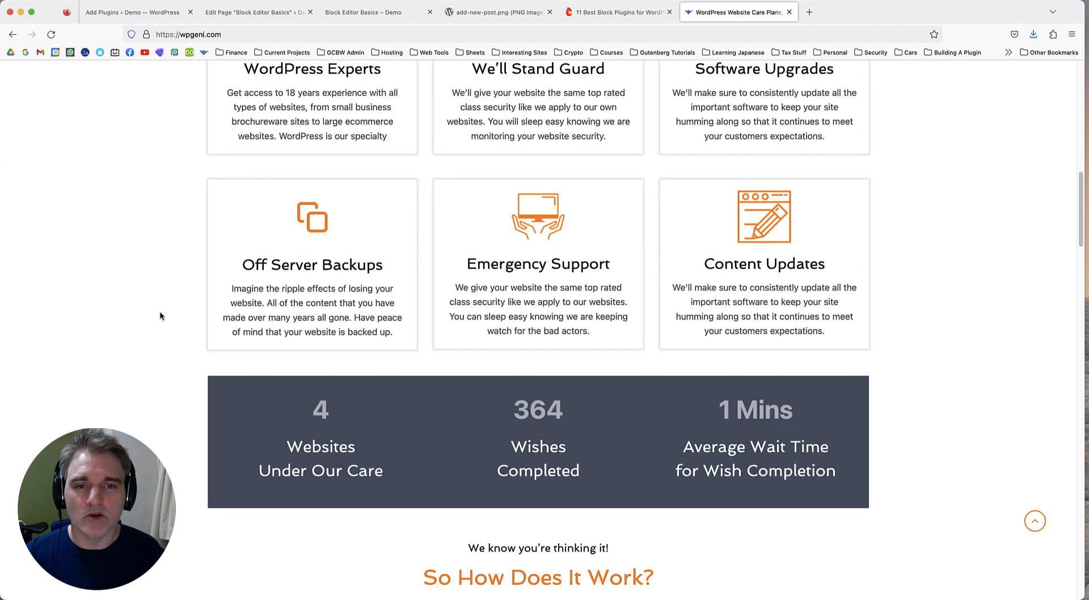
scroll(160, 316, "down", 10)
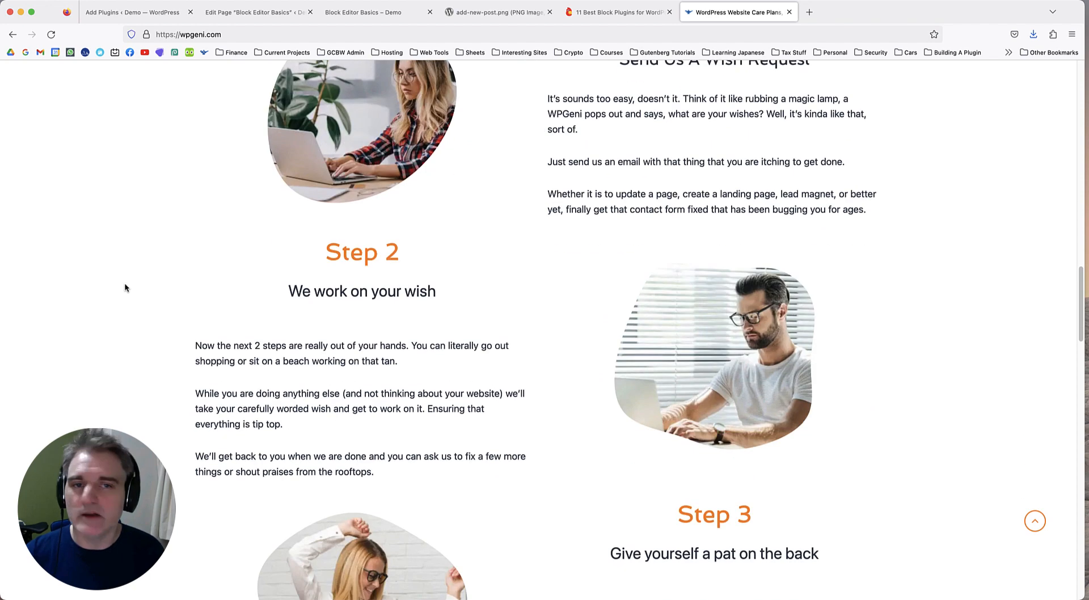
scroll(125, 288, "up", 2)
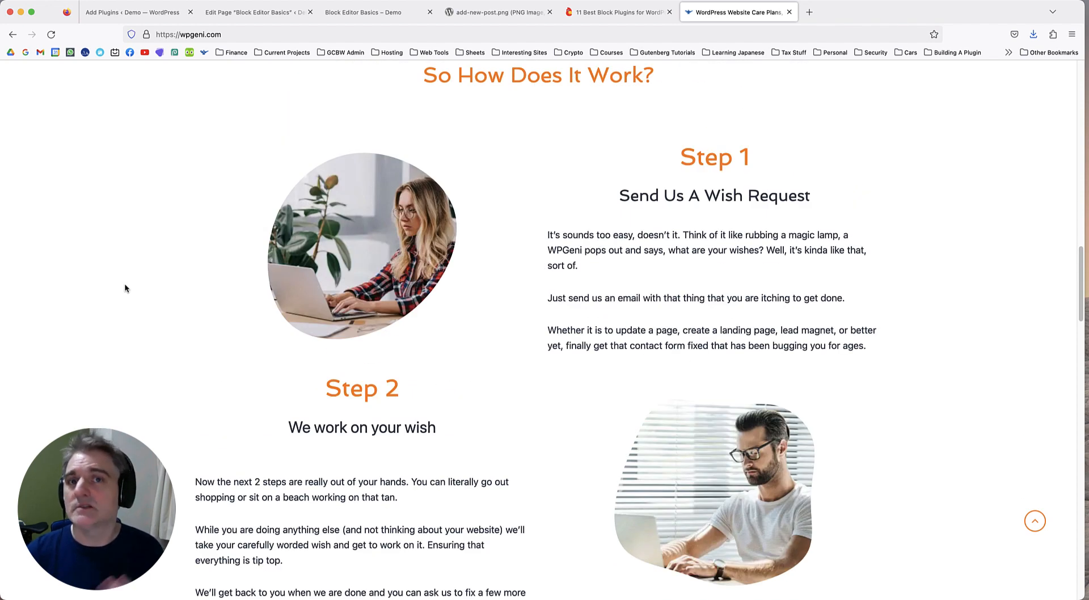
Open goldcoastbusinesswebsites.com.au in the current browser tab in place of the WPGeni site.
left_click(237, 35)
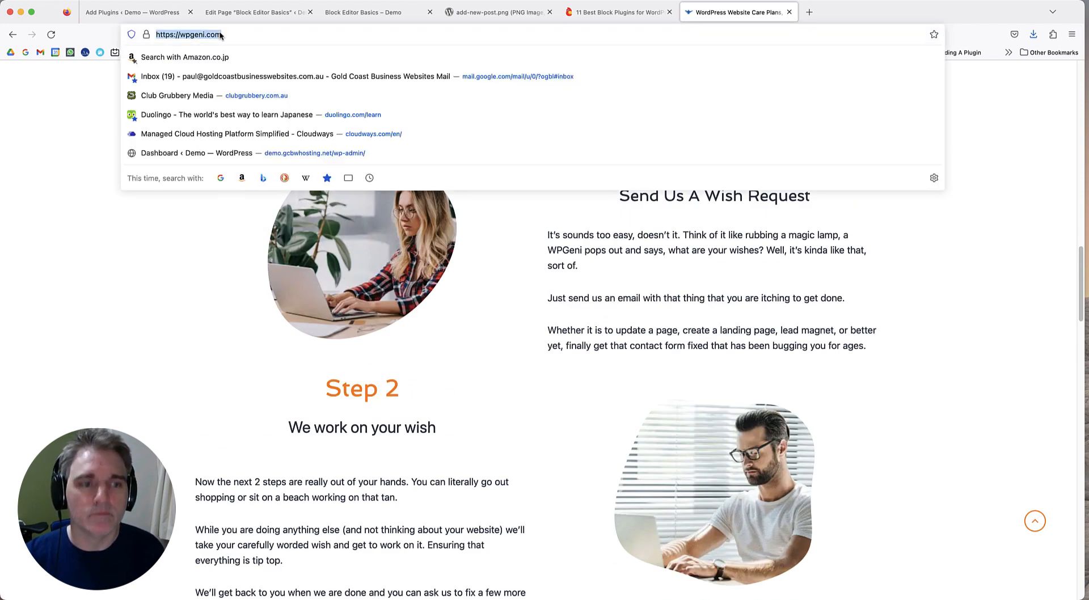
type("goldcoastbusinesswebsites")
key("Return")
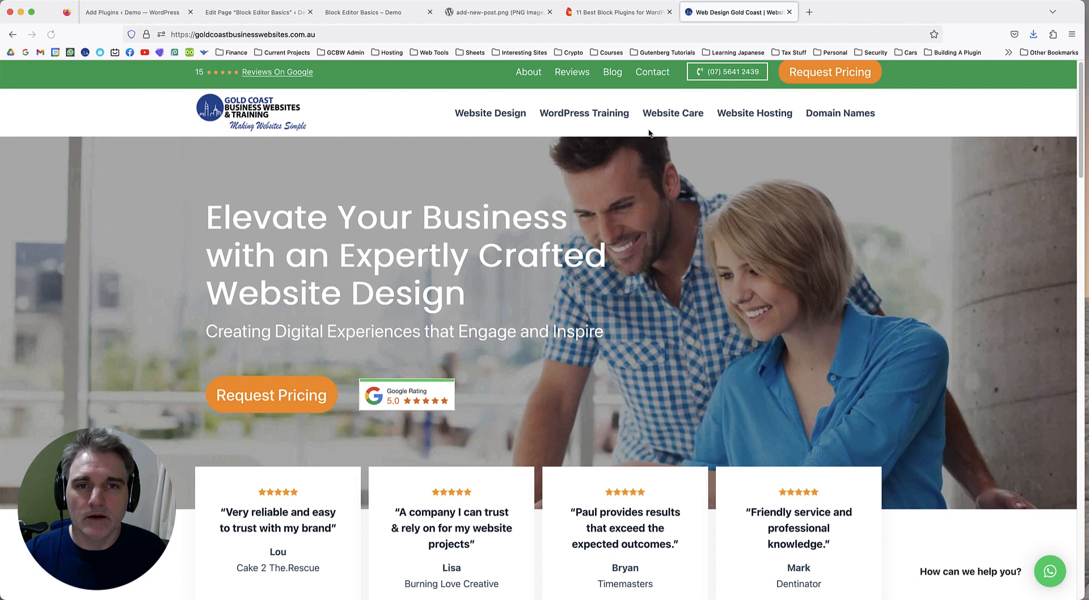
Examine the Gold Coast Business Websites home page's design, from the hero and services sections through the recent projects to the footer.
scroll(227, 95, "up", 1)
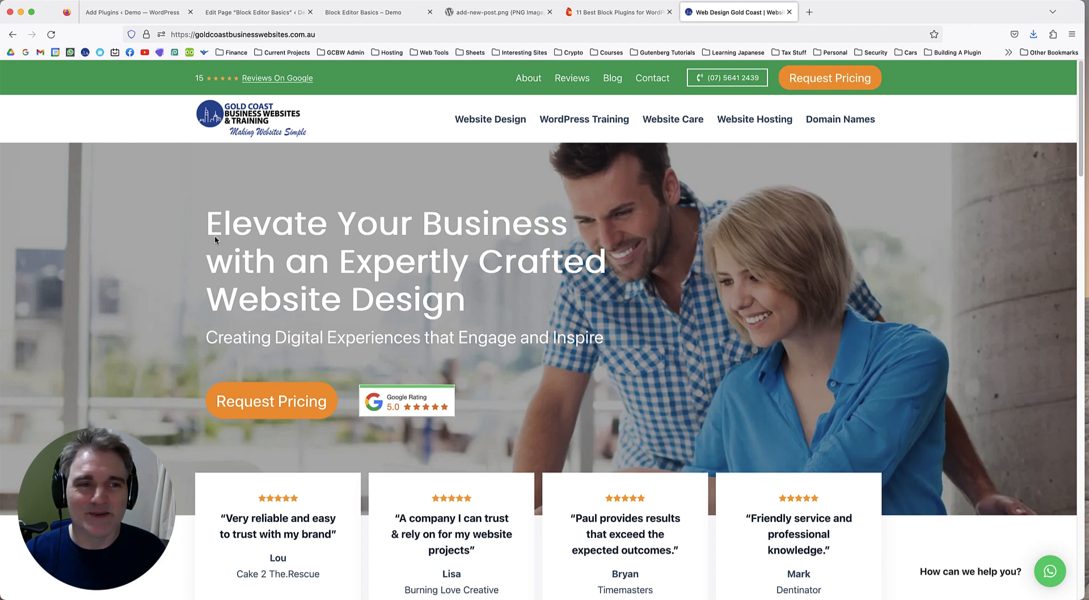
scroll(171, 224, "down", 1)
scroll(169, 222, "down", 2)
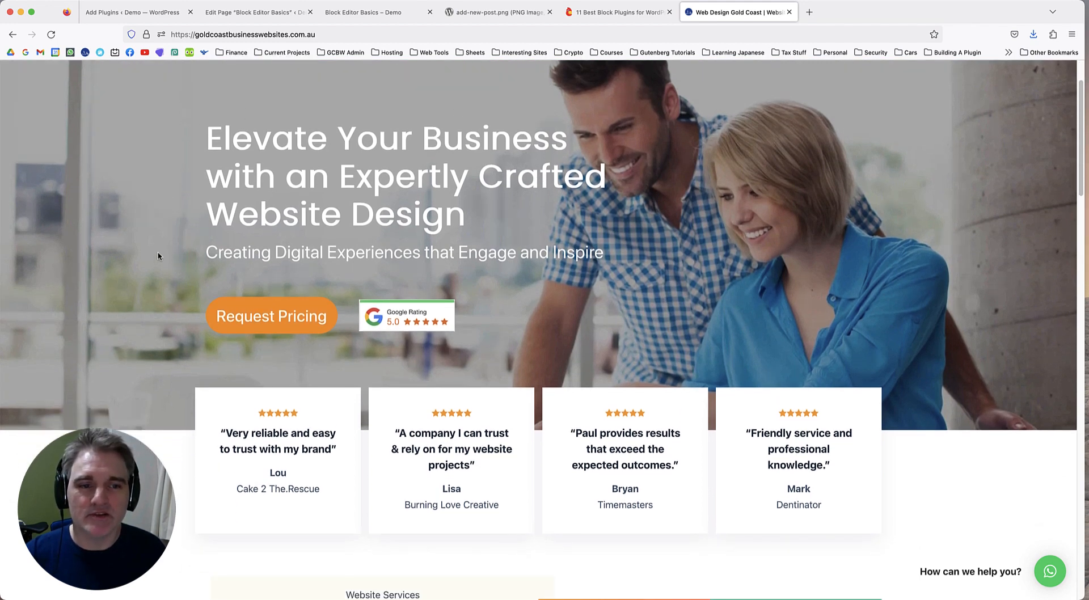
scroll(158, 255, "down", 15)
scroll(170, 256, "down", 12)
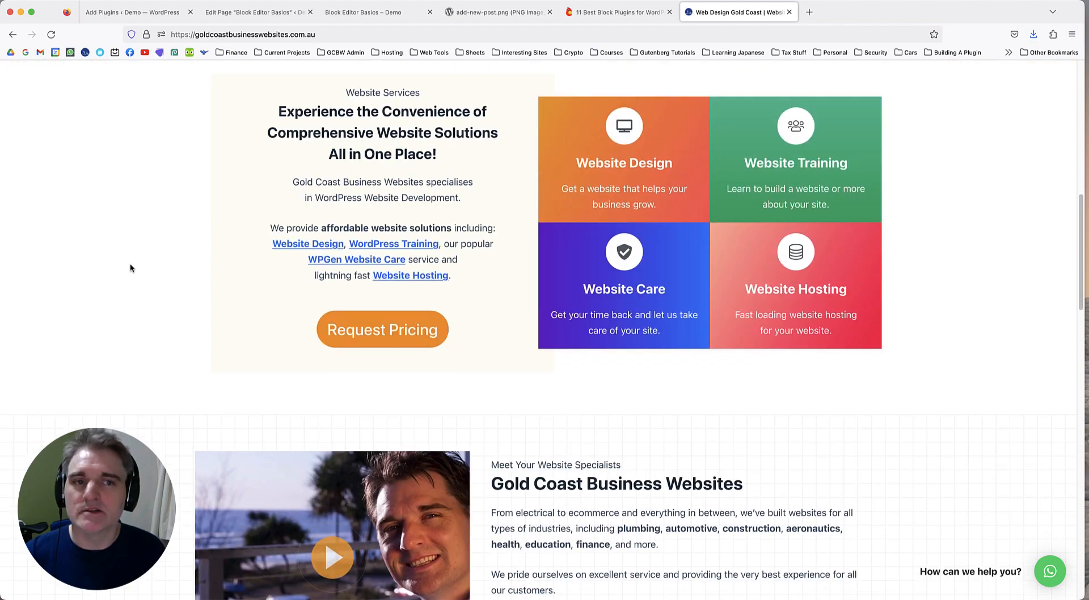
scroll(107, 260, "down", 20)
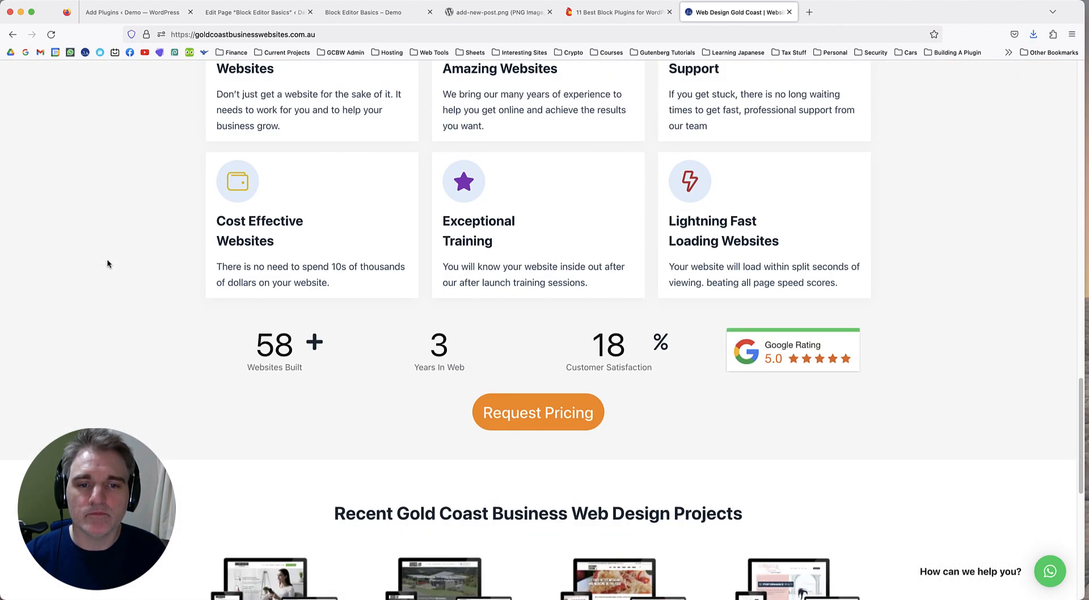
scroll(106, 261, "up", 2)
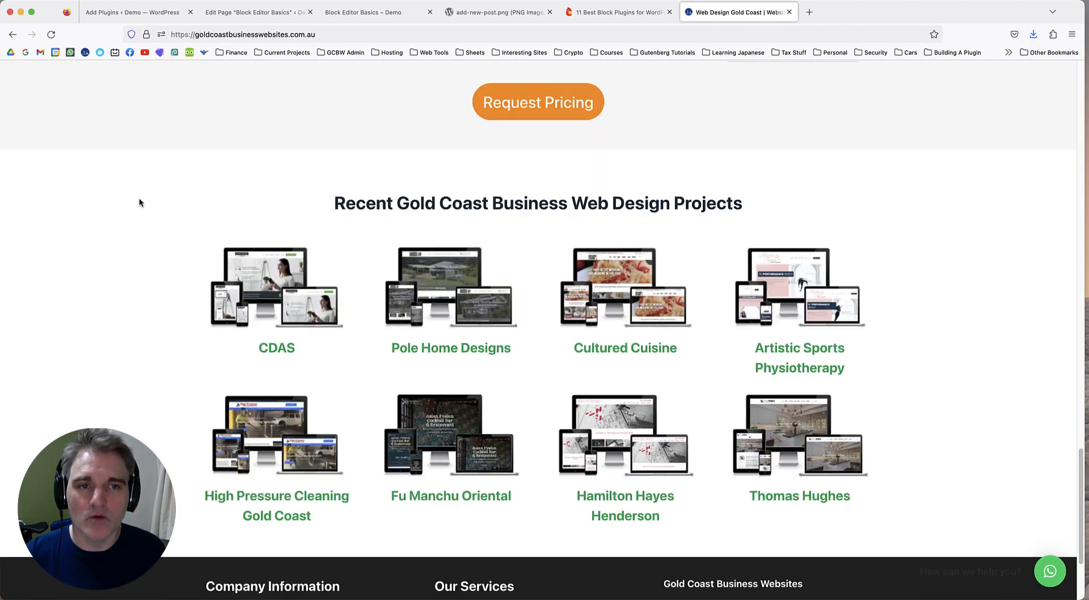
scroll(138, 202, "down", 5)
scroll(142, 258, "up", 20)
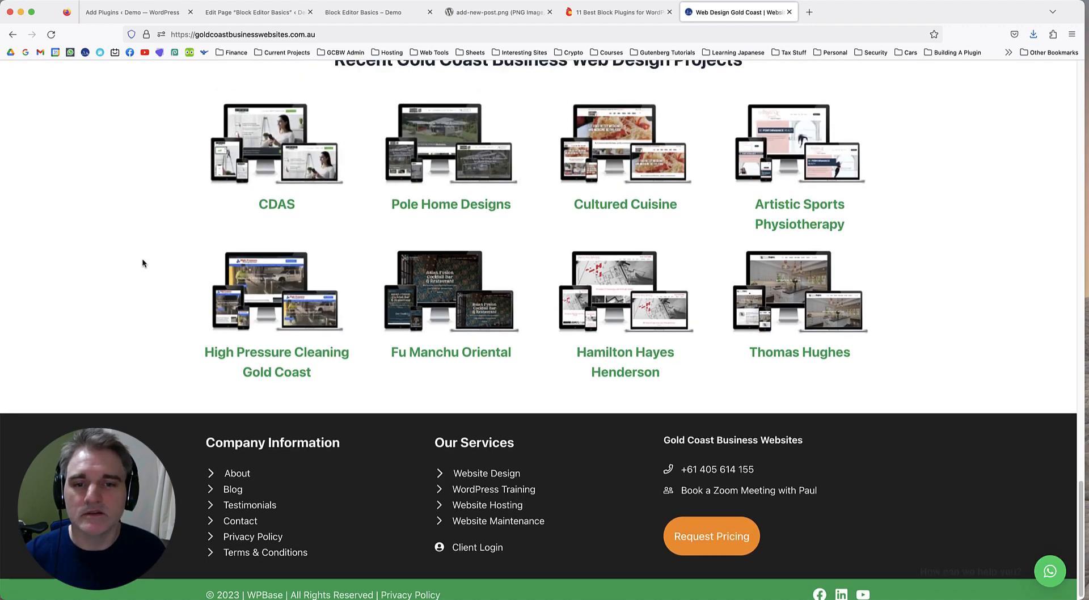
scroll(127, 253, "up", 20)
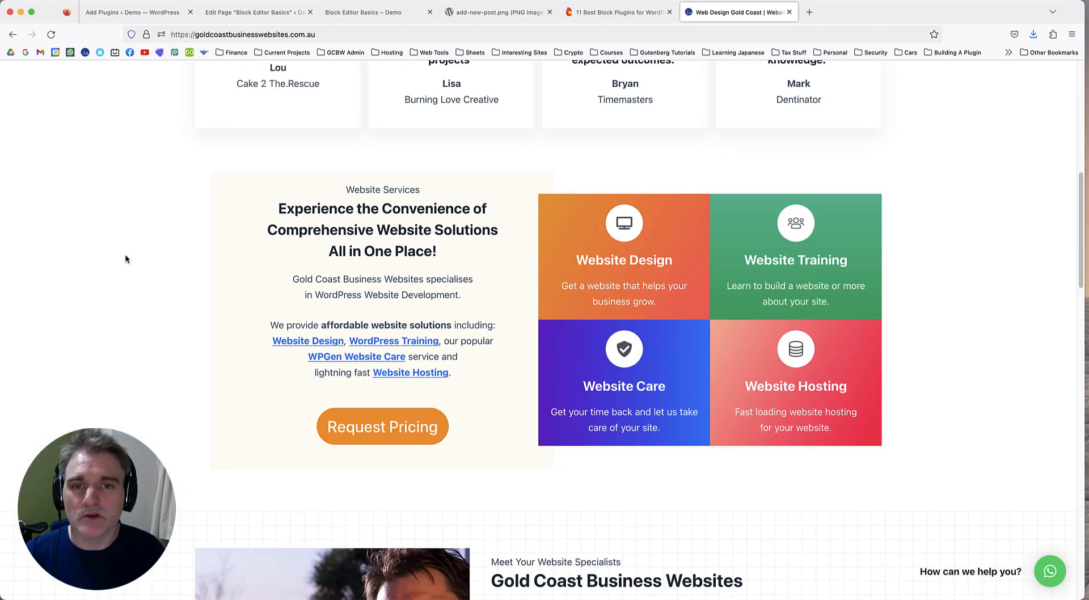